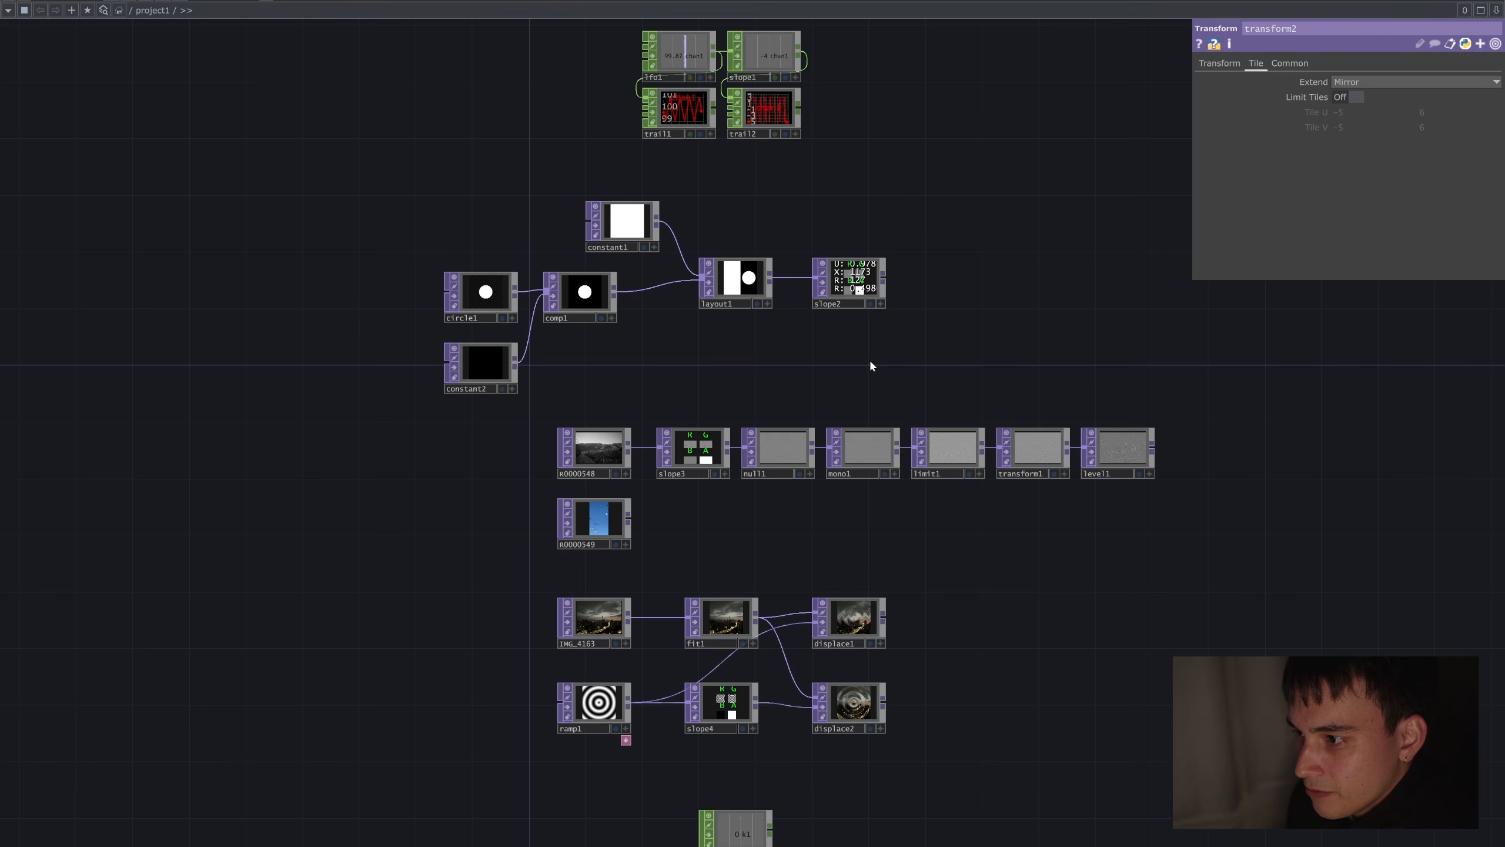
Examine the Slope TOP parameters of slope2 and slope4, including their channel sources, zero point and sample step.
left_click(846, 276)
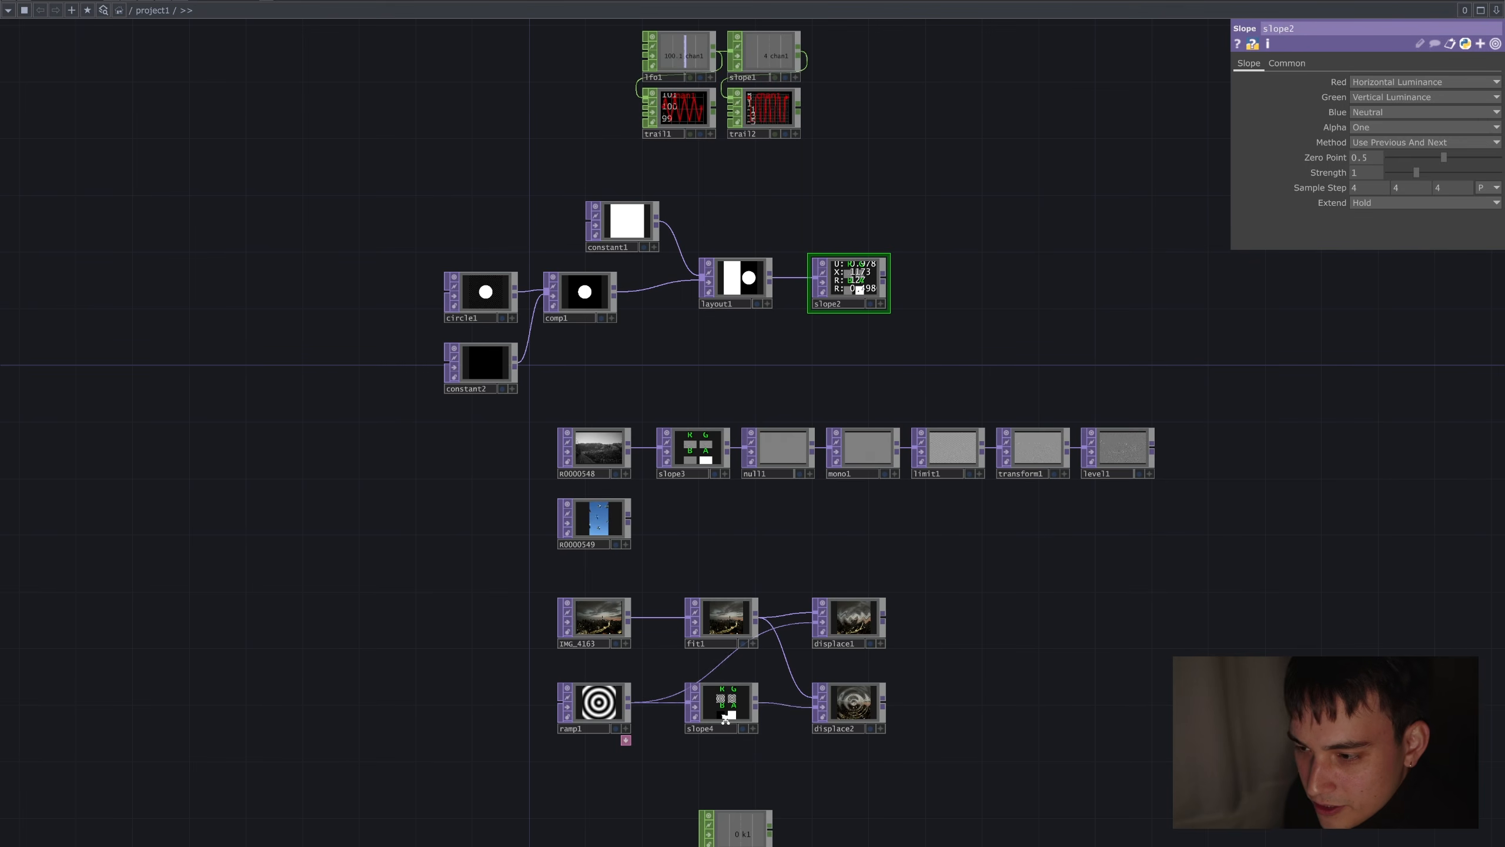
scroll(724, 682, "up", 3)
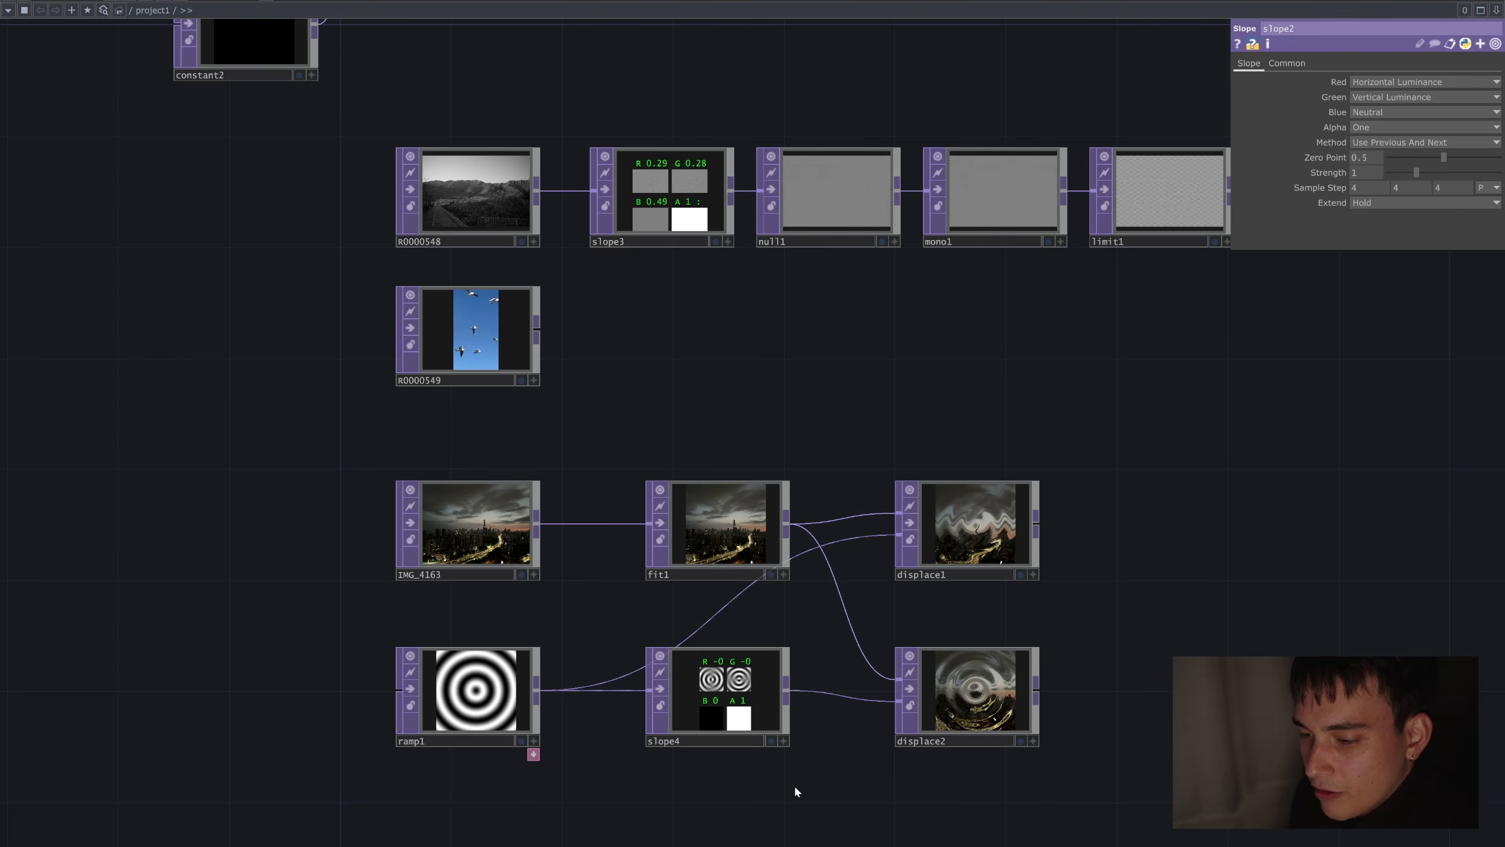
left_click_drag(817, 797, 621, 650)
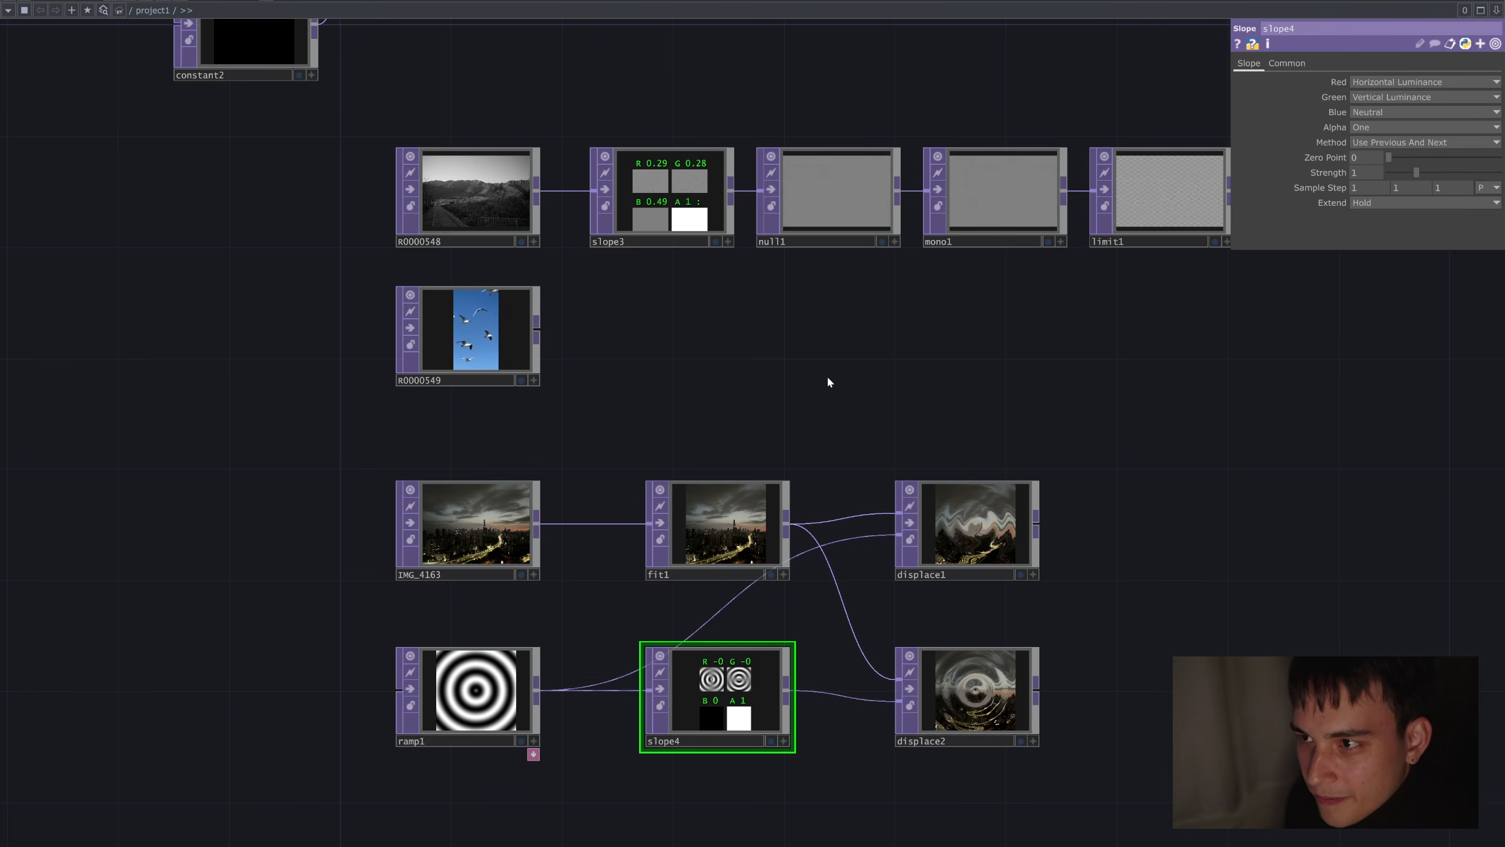
left_click_drag(826, 374, 747, 508)
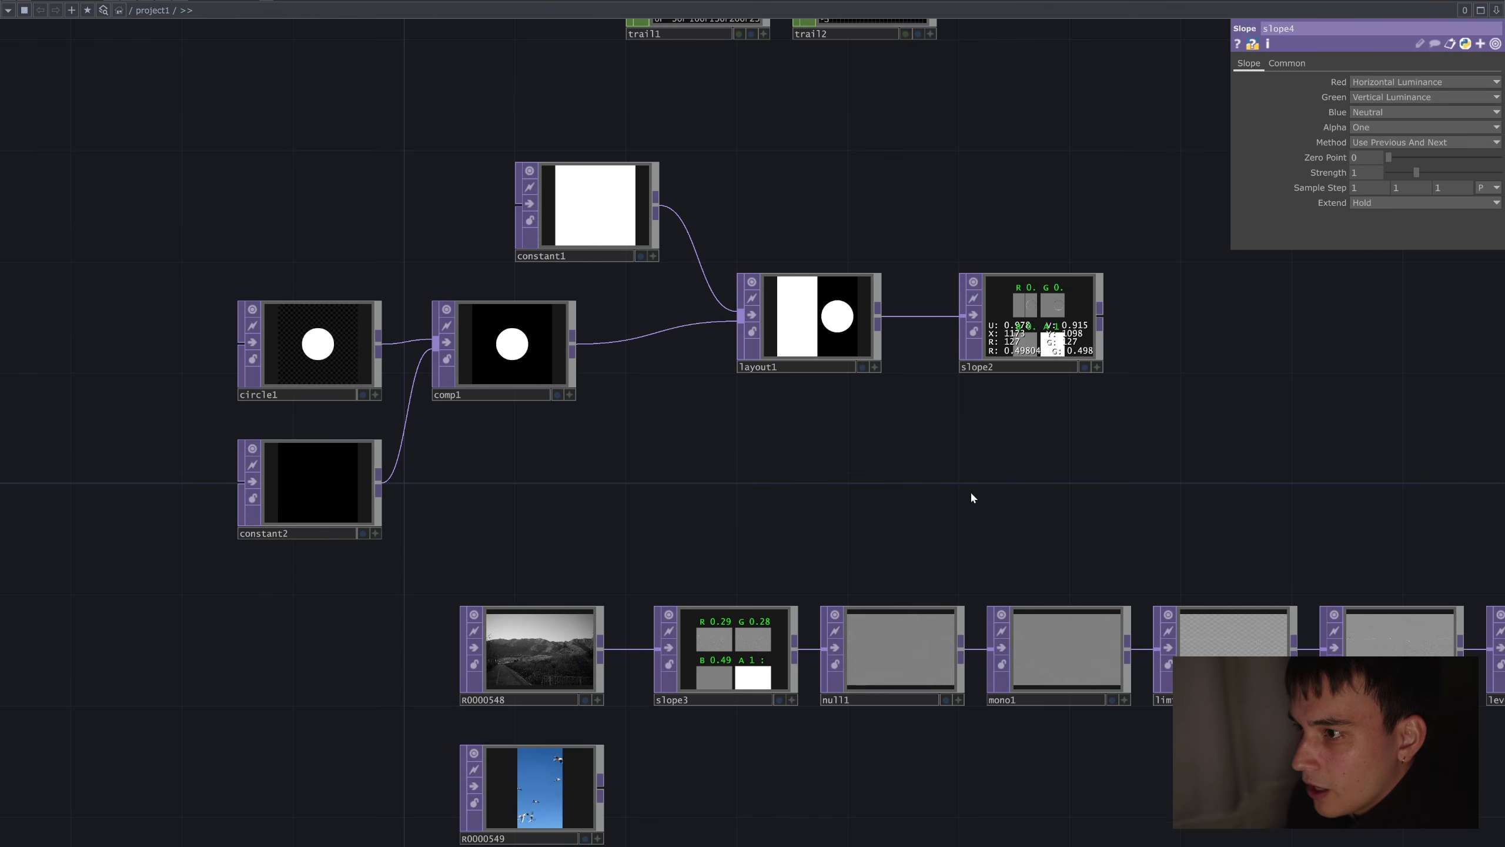
Review the lfo1 and slope1 CHOP group with its trails, and the layout1 to slope2 chain.
left_click_drag(970, 491, 825, 511)
left_click_drag(929, 249, 935, 482)
right_click_drag(1024, 325, 660, 145)
left_click_drag(807, 400, 870, 307)
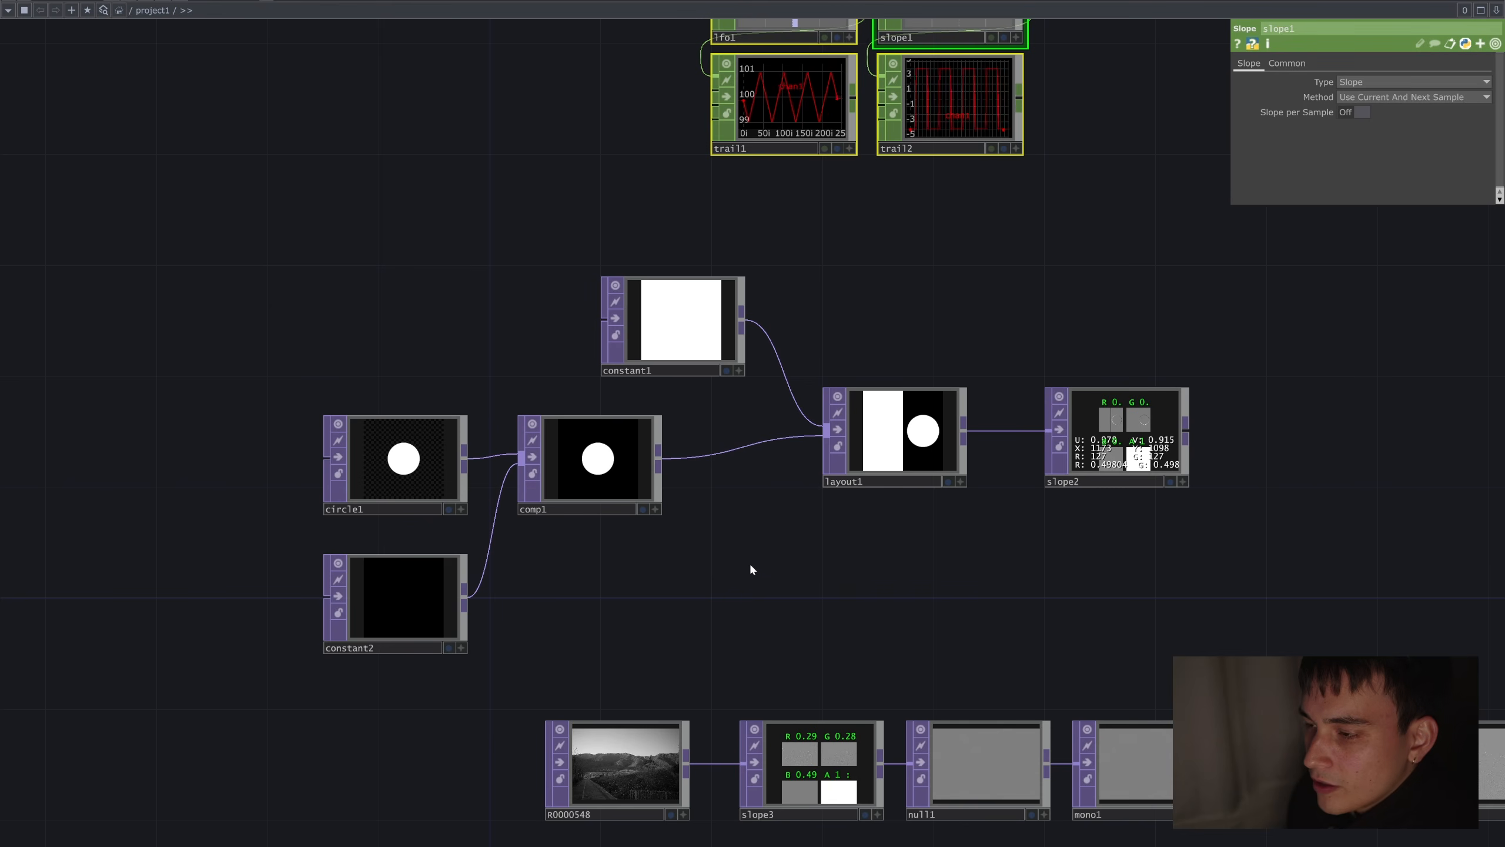
scroll(978, 510, "up", 3)
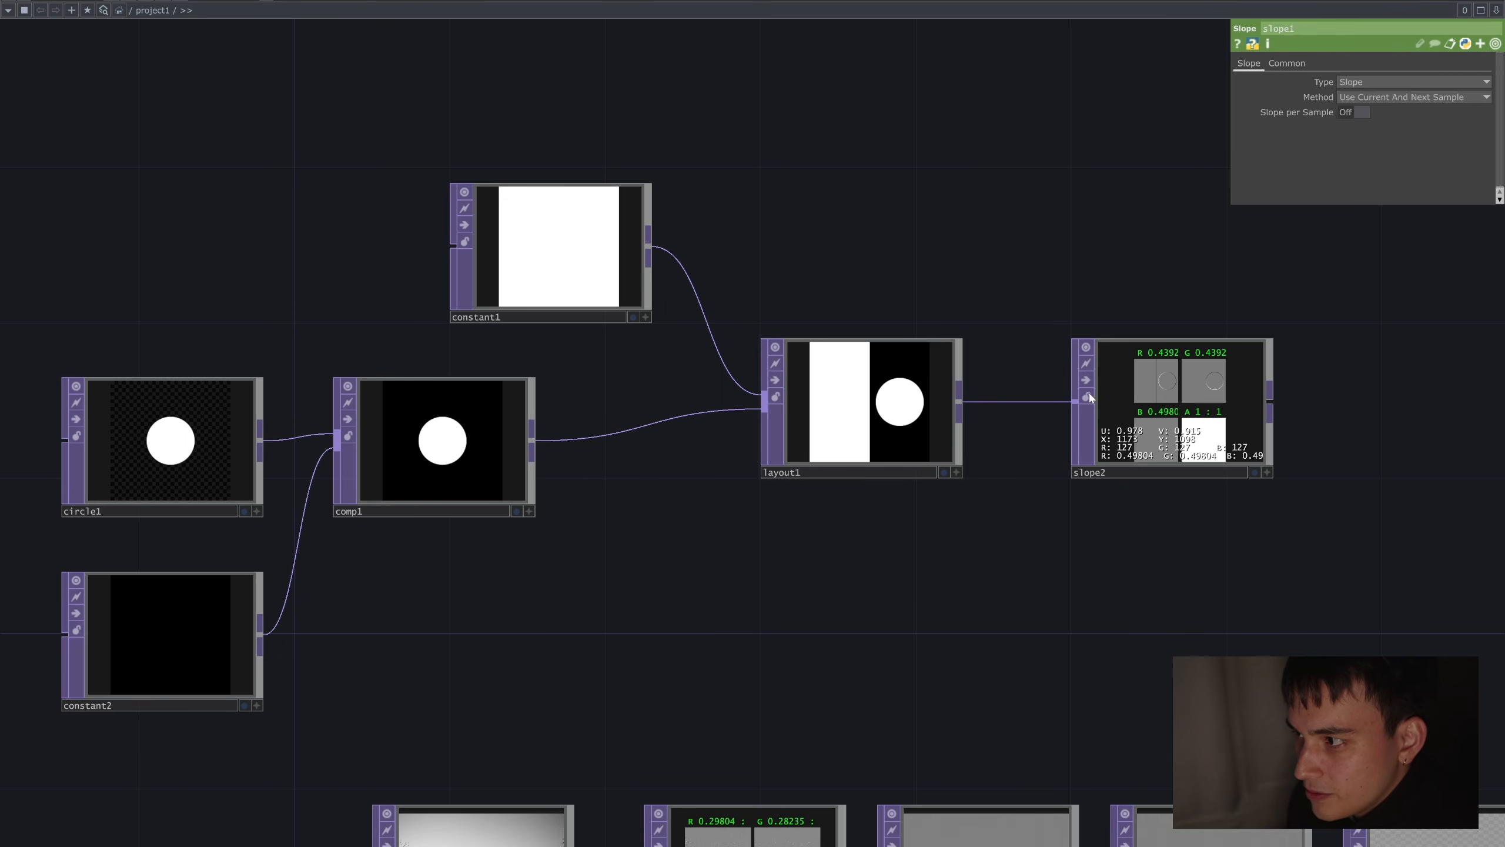
left_click_drag(1027, 677, 890, 377)
scroll(890, 377, "down", 3)
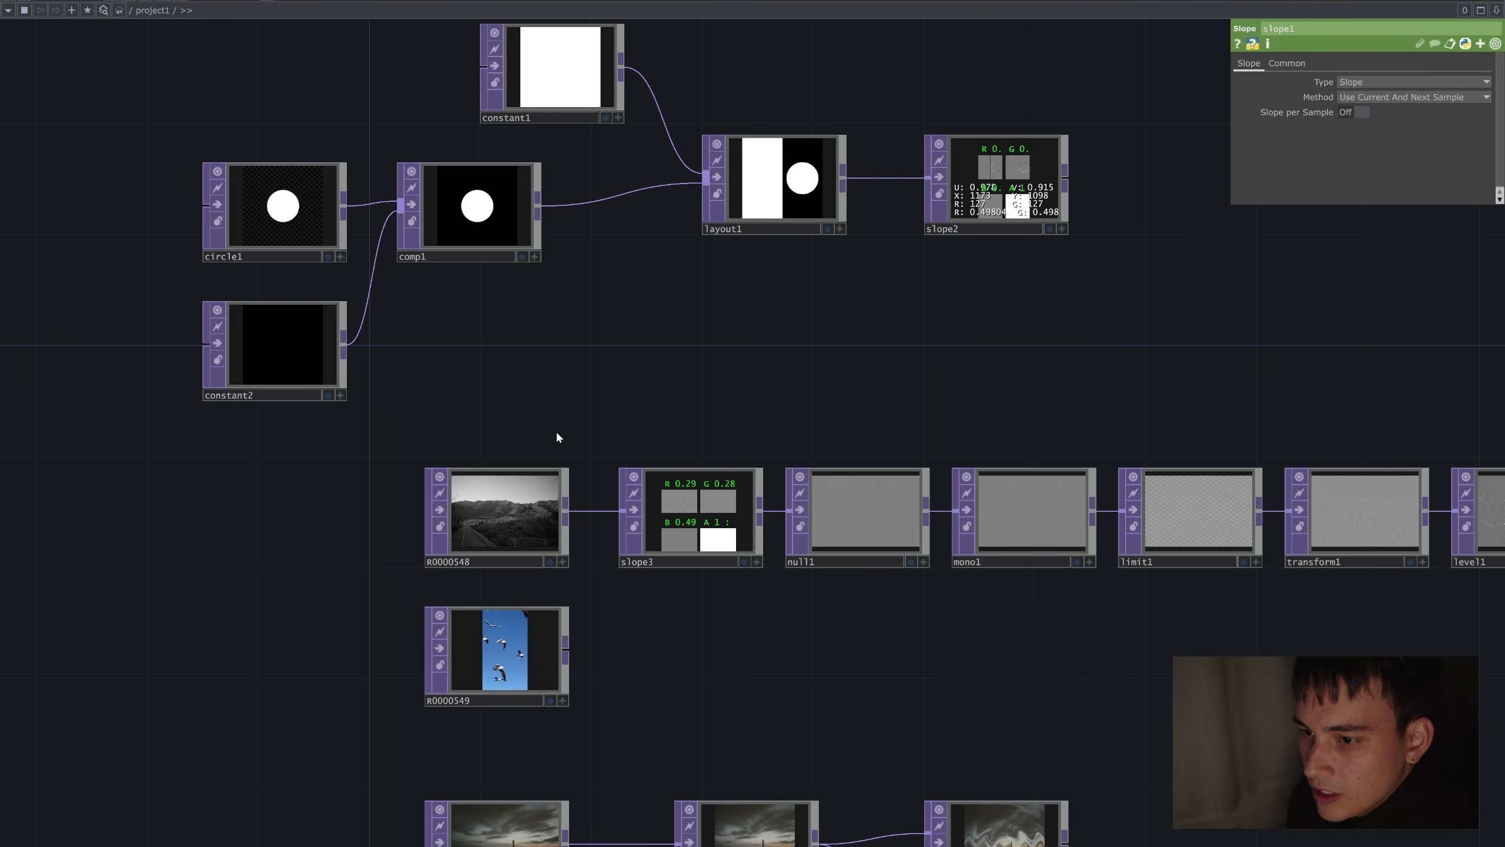
Connect the R0000549 movie to slope3's input in place of the R0000548 movie.
left_click(504, 510)
left_click_drag(999, 615, 795, 580)
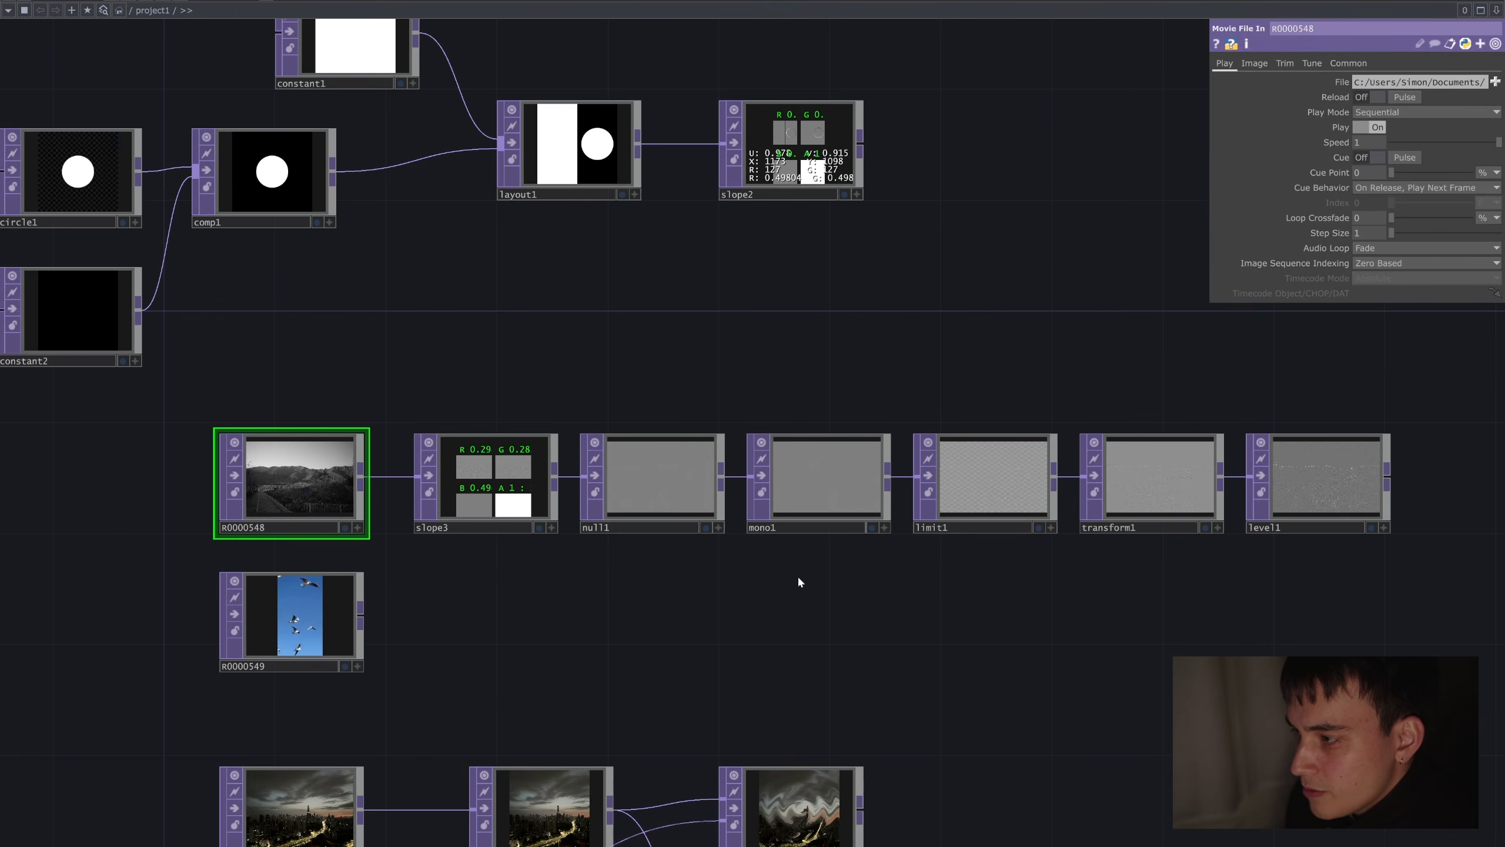
left_click_drag(362, 615, 416, 475)
Examine the displace2 settings and compare its rippled image with the displace1 result.
left_click_drag(663, 516, 822, 191)
left_click_drag(544, 544, 500, 449)
scroll(886, 476, "up", 5)
left_click(1061, 622)
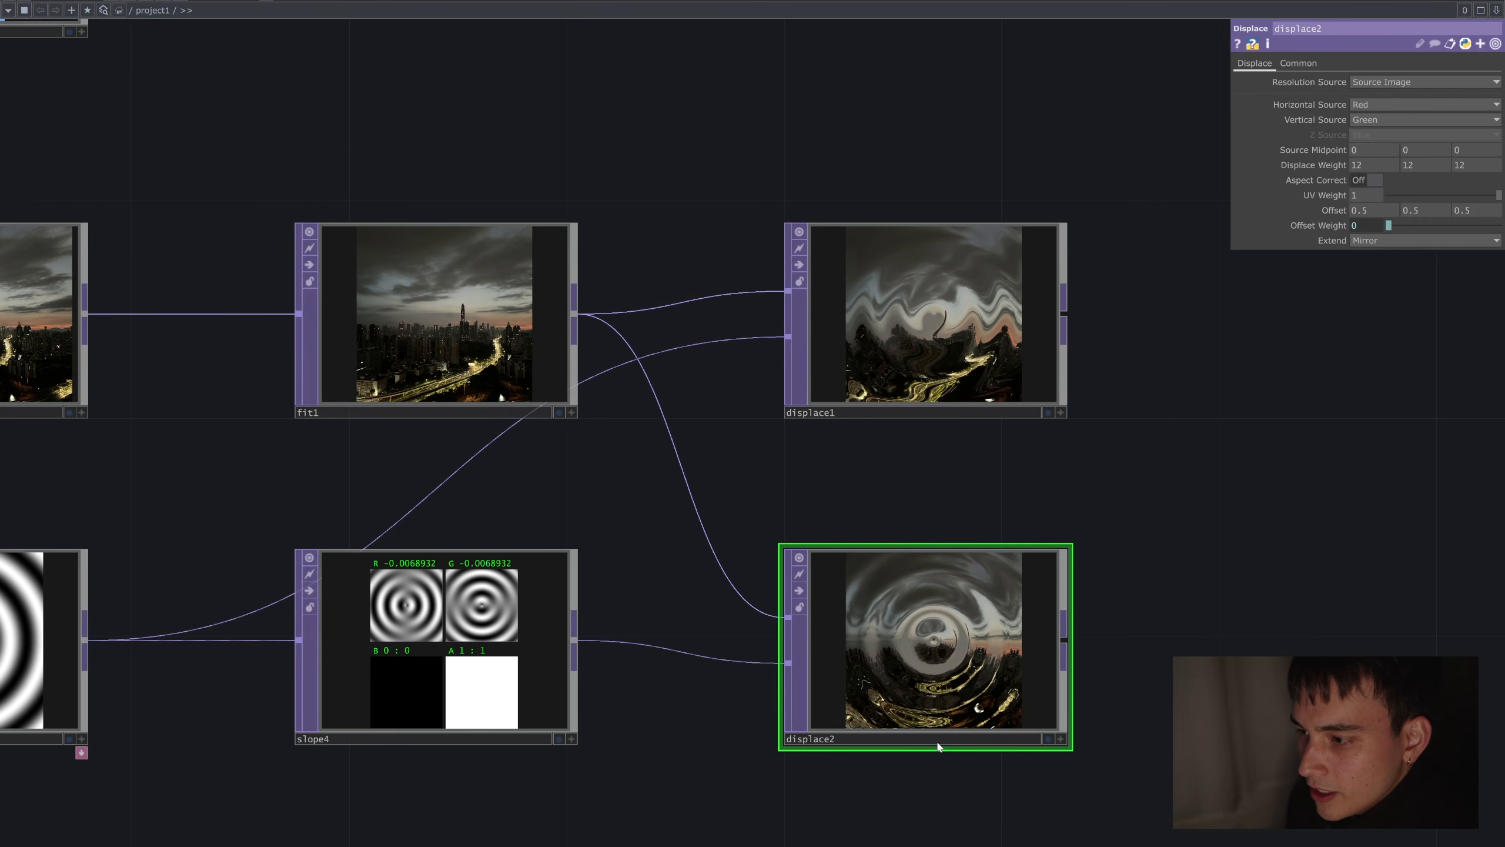
left_click_drag(1195, 447, 1192, 485)
scroll(1008, 676, "up", 7)
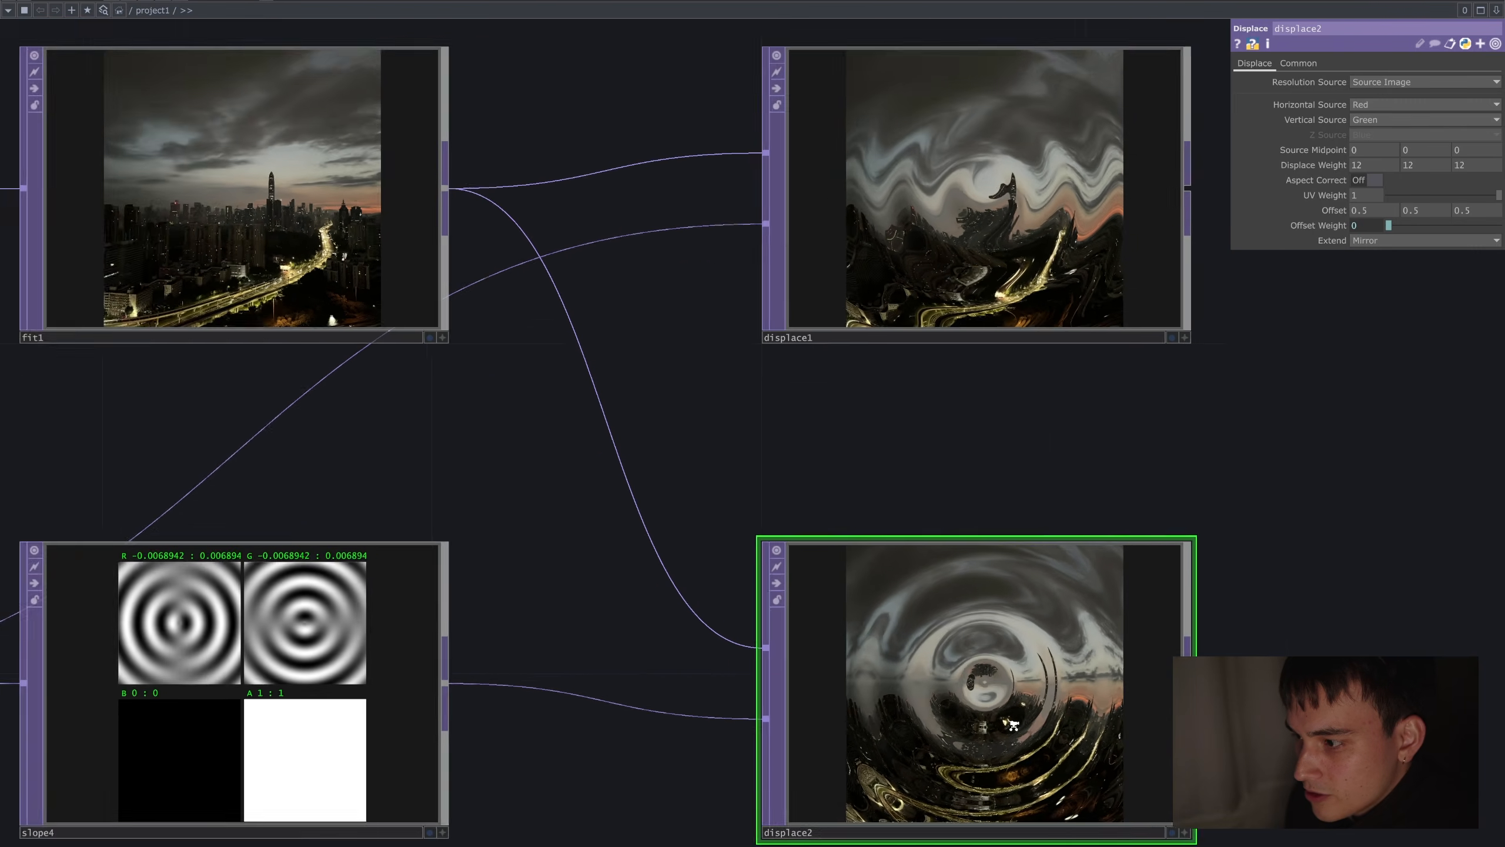
scroll(985, 678, "down", 4)
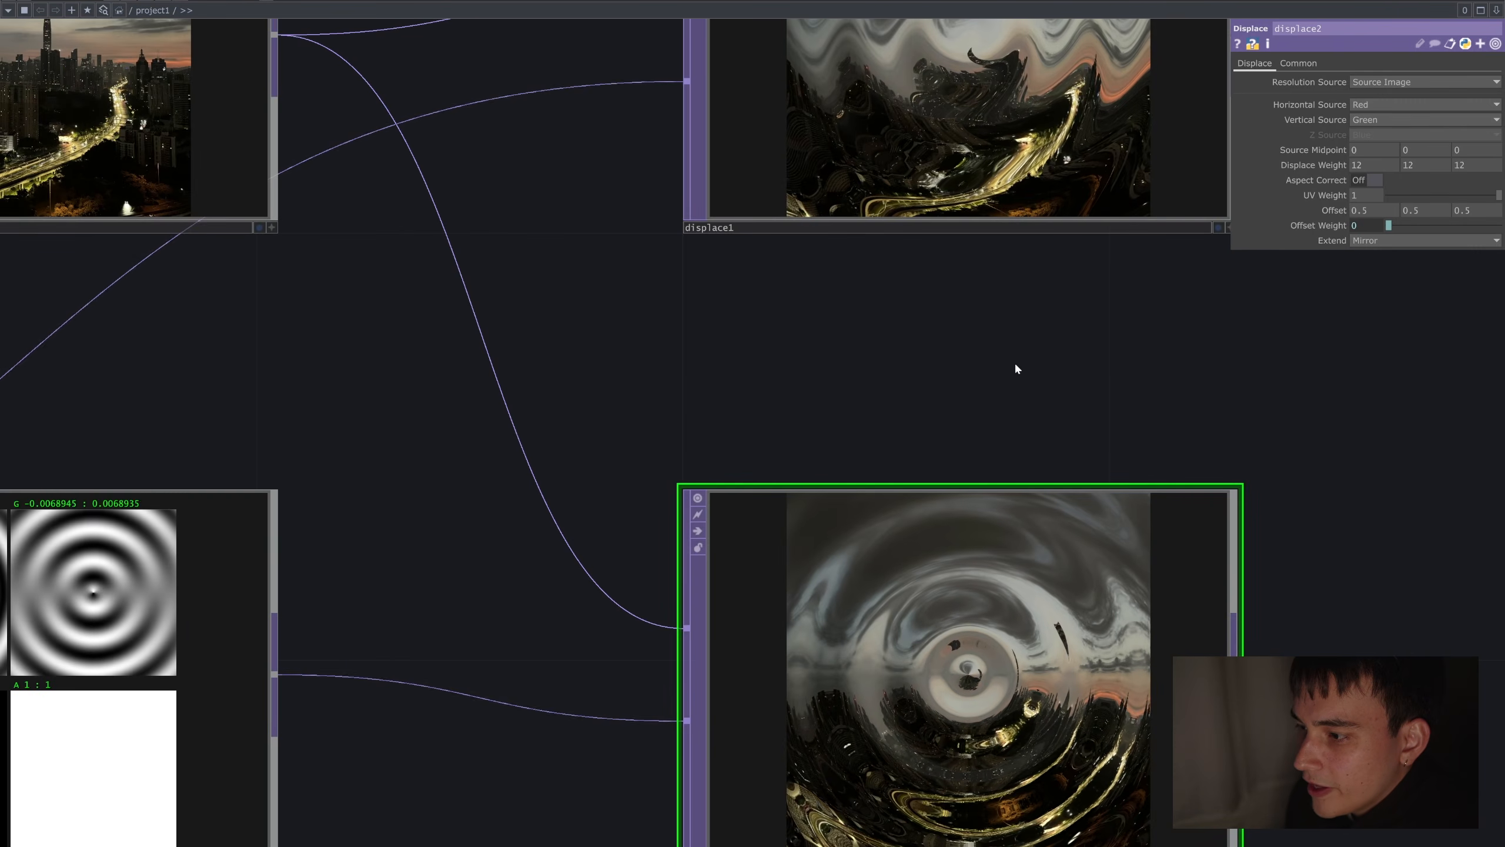
left_click_drag(1015, 366, 974, 659)
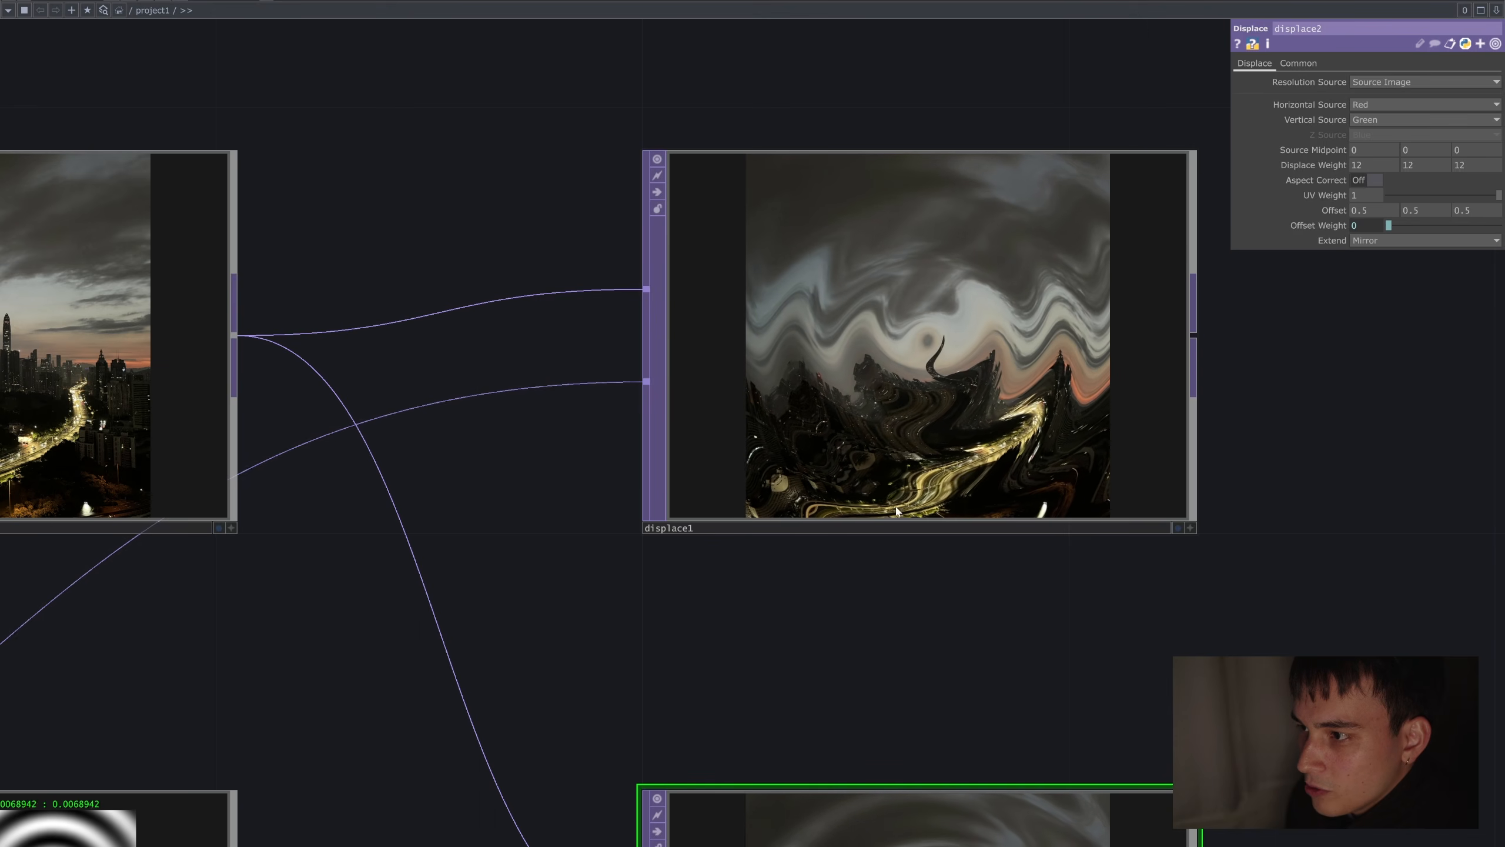
Inspect the ramp1 circular pattern that feeds slope4 and displace1.
scroll(841, 525, "down", 3)
left_click_drag(245, 721, 578, 525)
right_click_drag(430, 395, 228, 656)
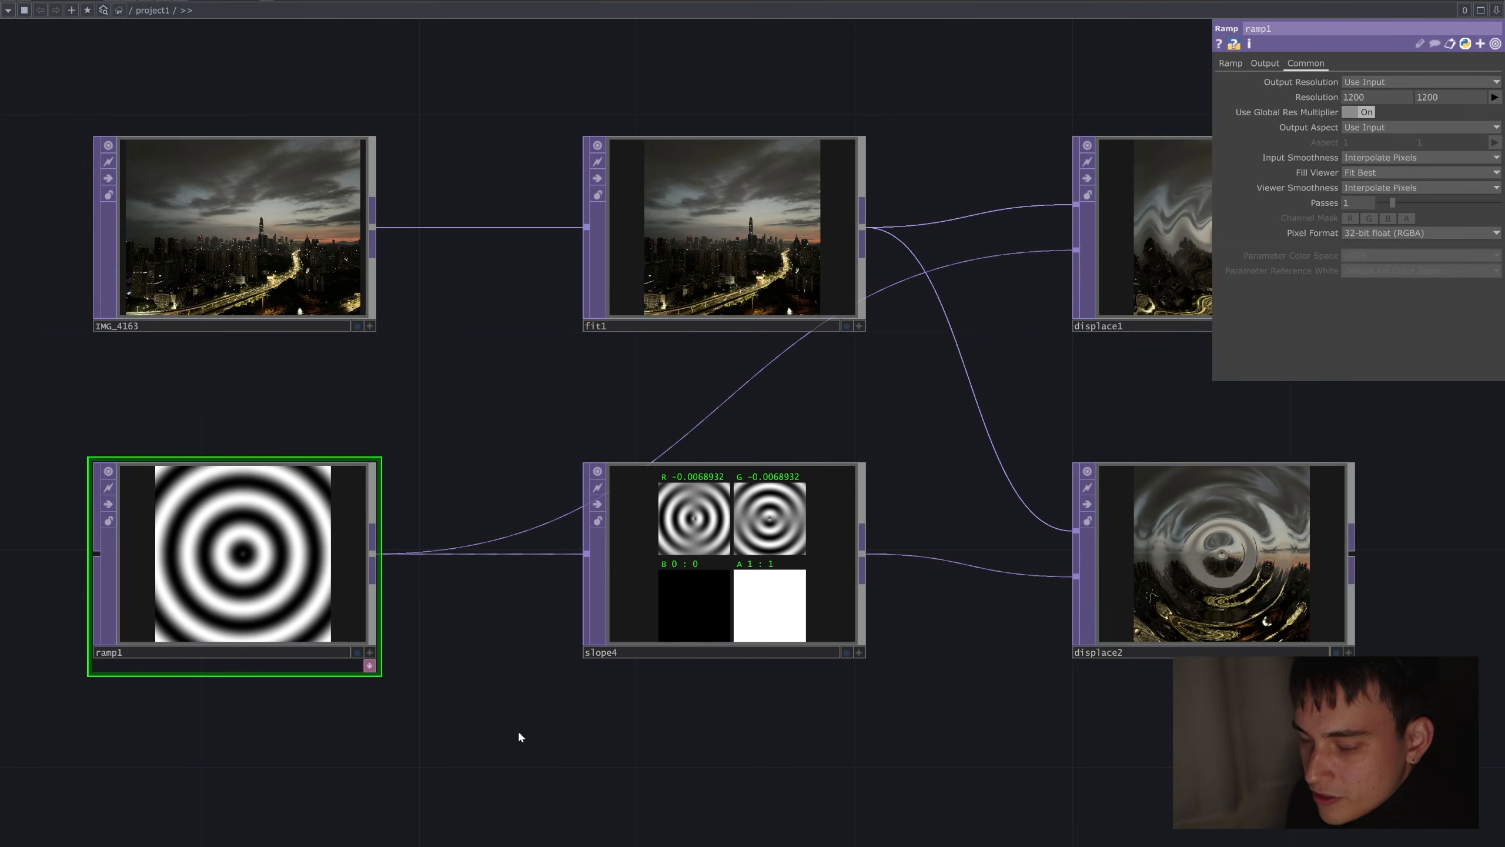
Restart the feedback loop through keyboardin1 and watch the feedback1 image evolve from the noise.
scroll(1008, 679, "down", 3)
left_click_drag(1067, 664, 782, 192)
scroll(827, 466, "down", 7)
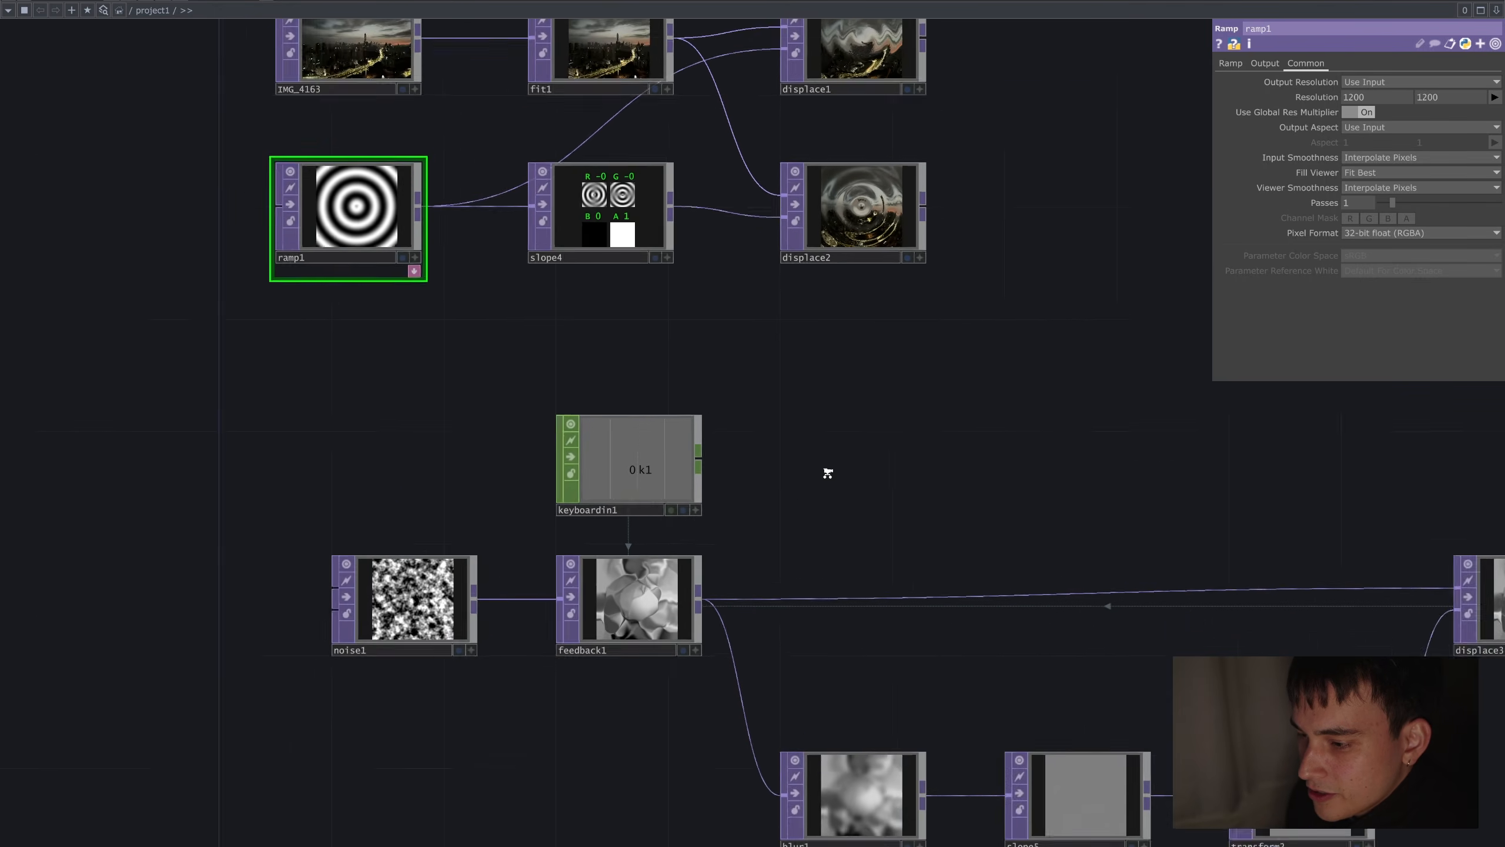
key("1")
scroll(701, 639, "up", 4)
scroll(442, 523, "up", 1)
scroll(439, 526, "up", 3)
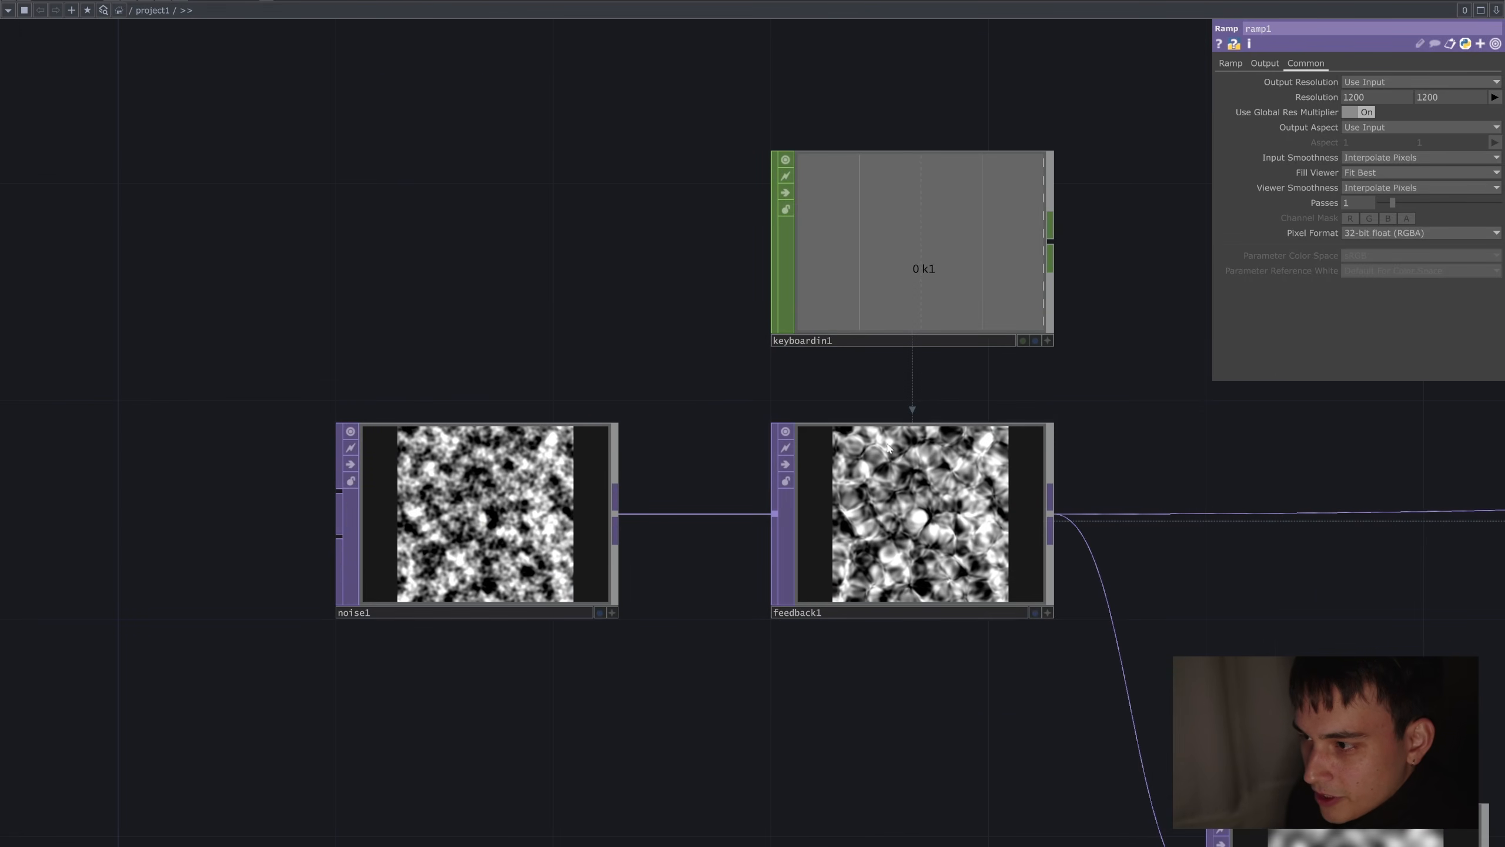
scroll(1274, 598, "down", 3)
left_click_drag(1314, 615, 884, 584)
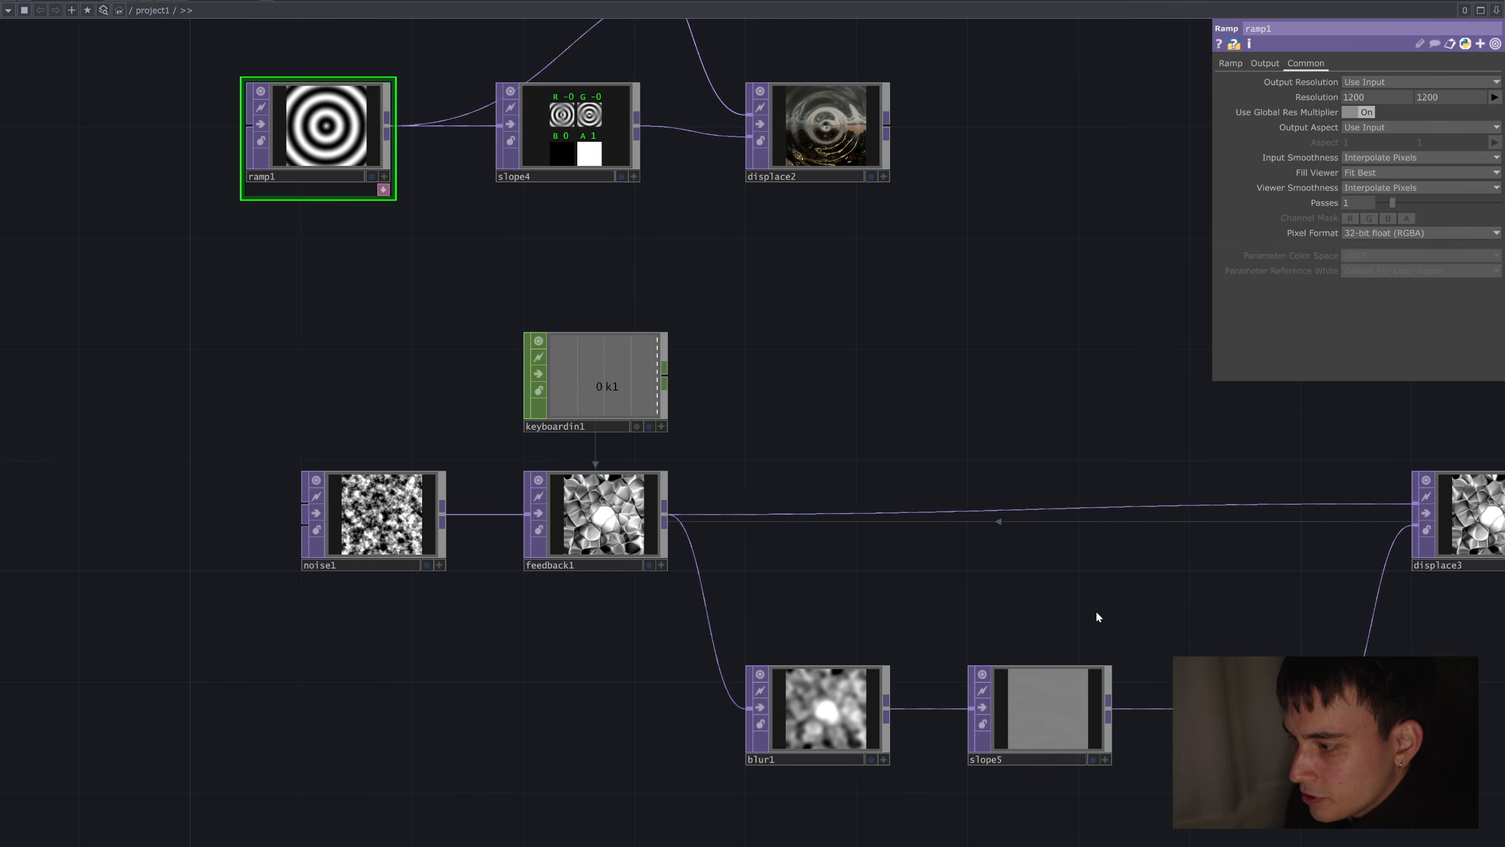
Check the slope5 parameters and follow the feedback network through to the coloured null2 output.
left_click(1043, 712)
left_click_drag(925, 570, 411, 601)
left_click_drag(1257, 620, 734, 620)
scroll(1190, 532, "up", 3)
scroll(1240, 558, "up", 3)
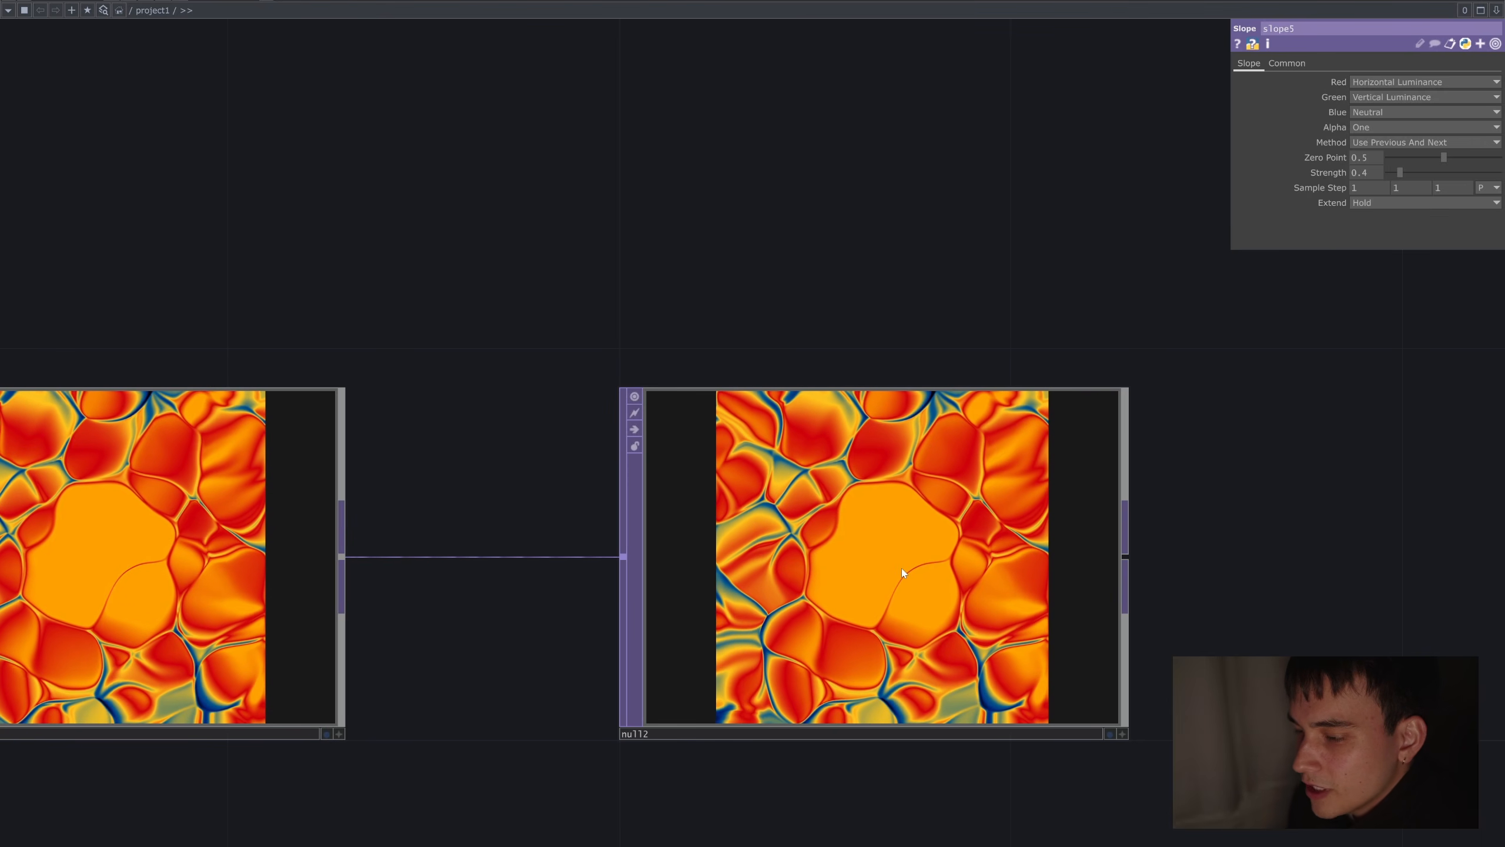
scroll(904, 573, "down", 3)
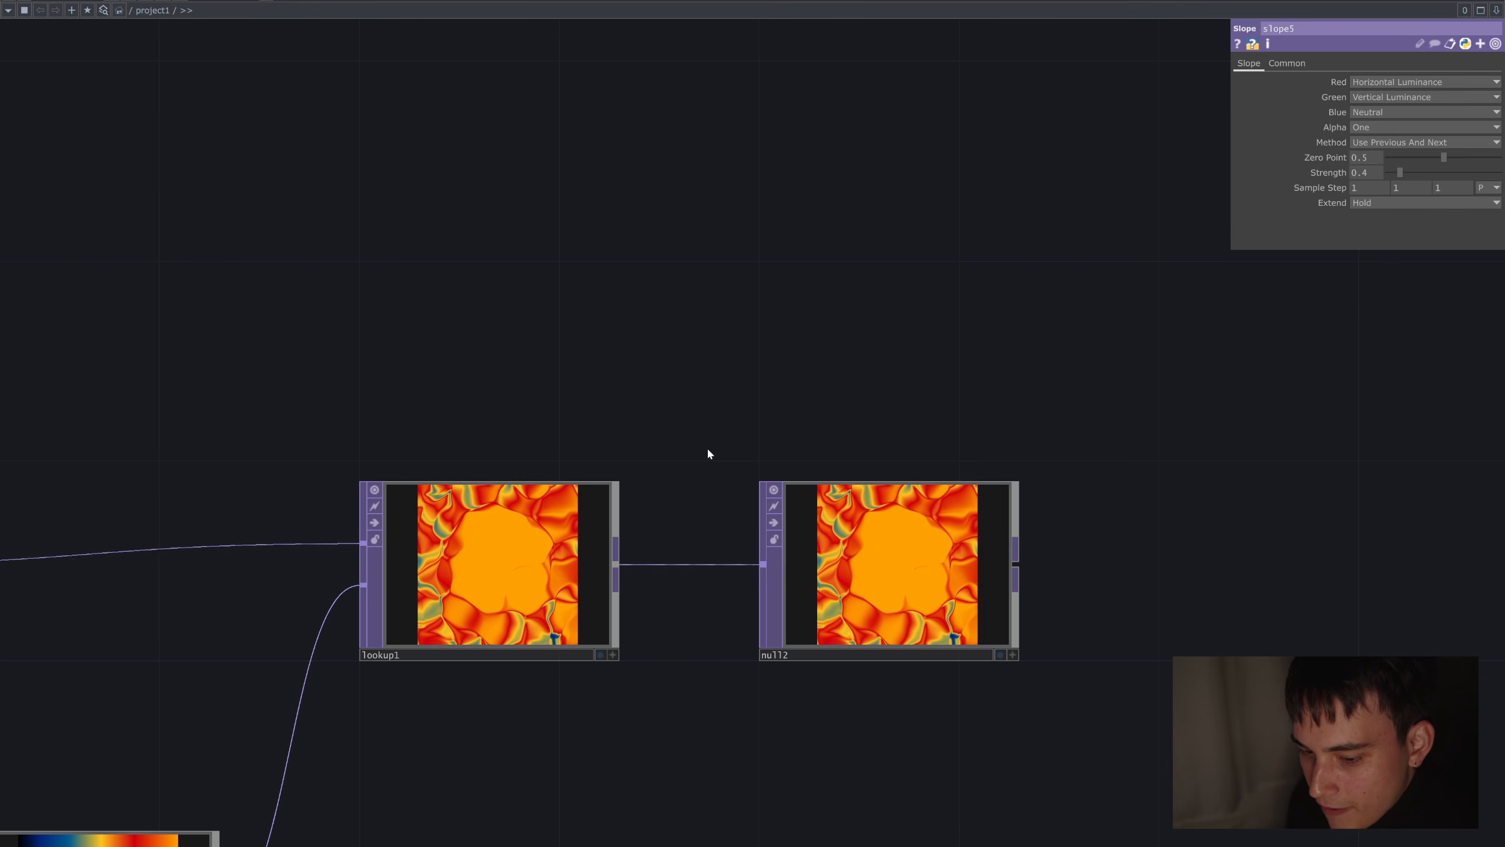
Delete all operators from the project1 network to leave it empty.
scroll(708, 454, "down", 10)
left_click_drag(576, 396, 770, 417)
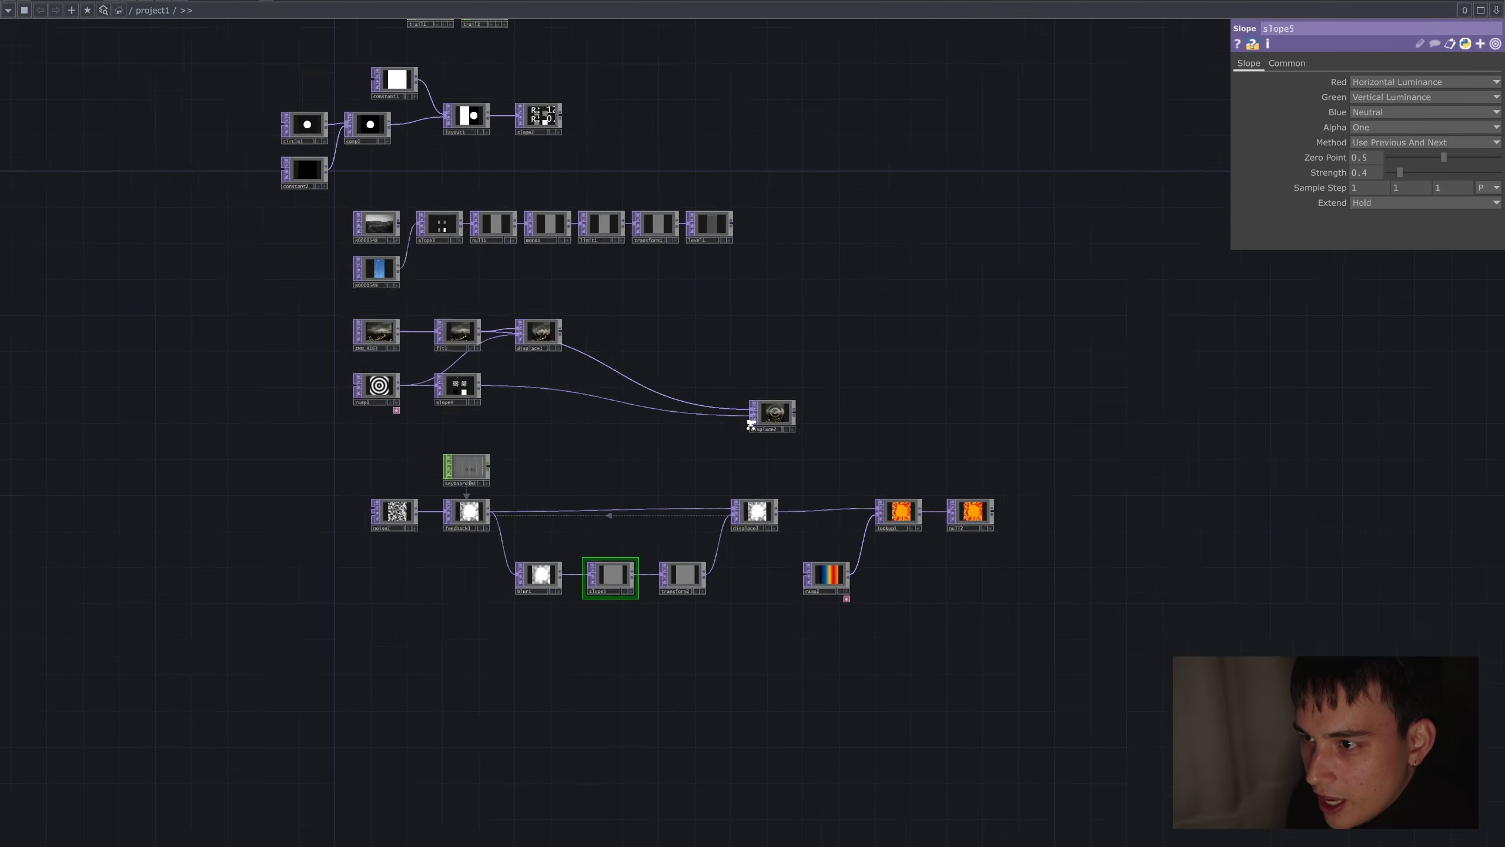
scroll(730, 415, "up", 4)
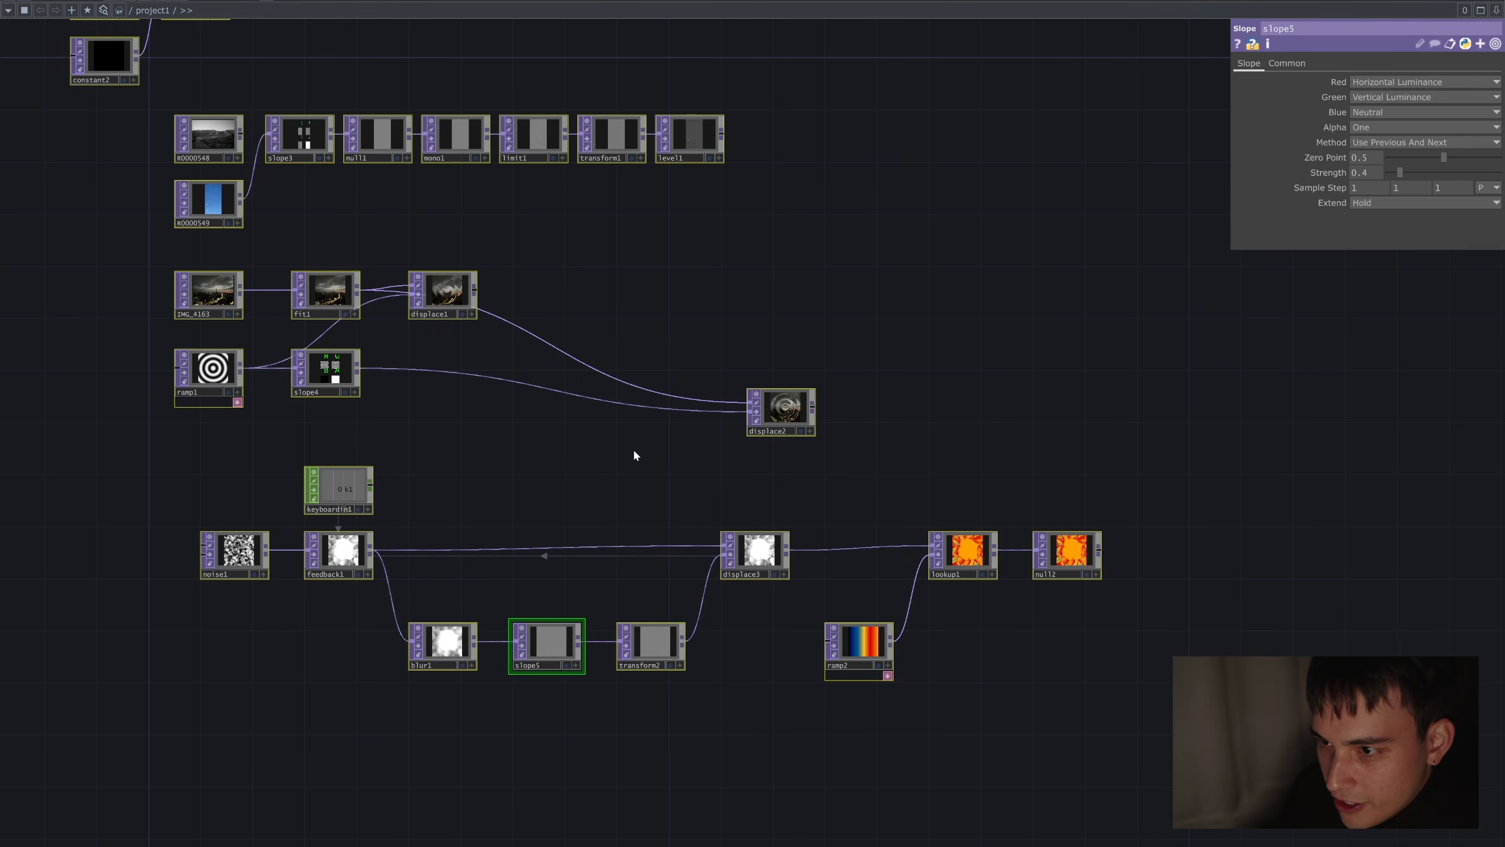
key("Delete")
key("h")
Add a Slope CHOP to the empty network.
key("Tab")
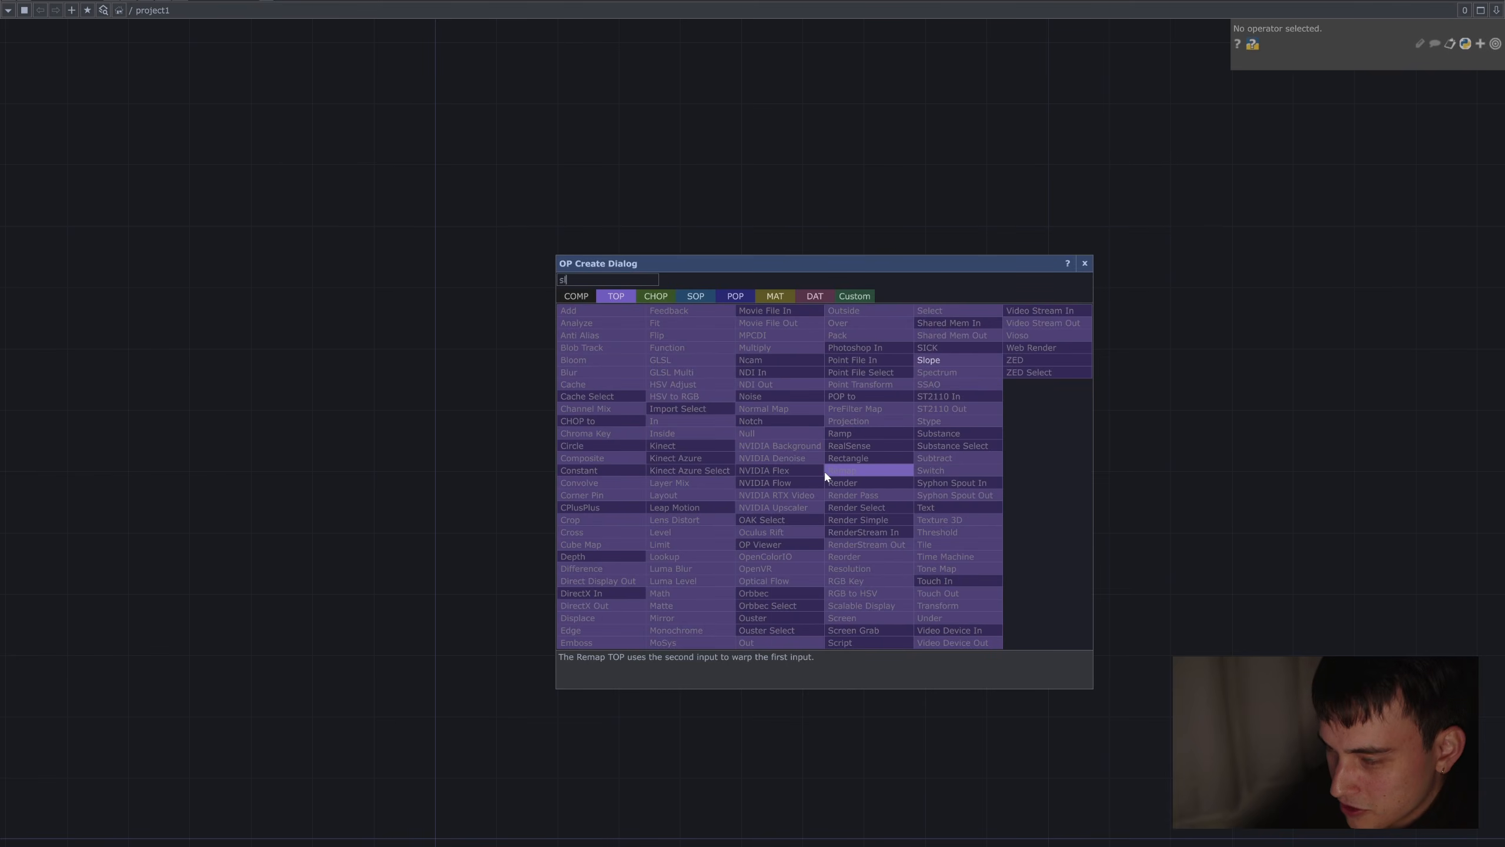
type("slope")
left_click(981, 609)
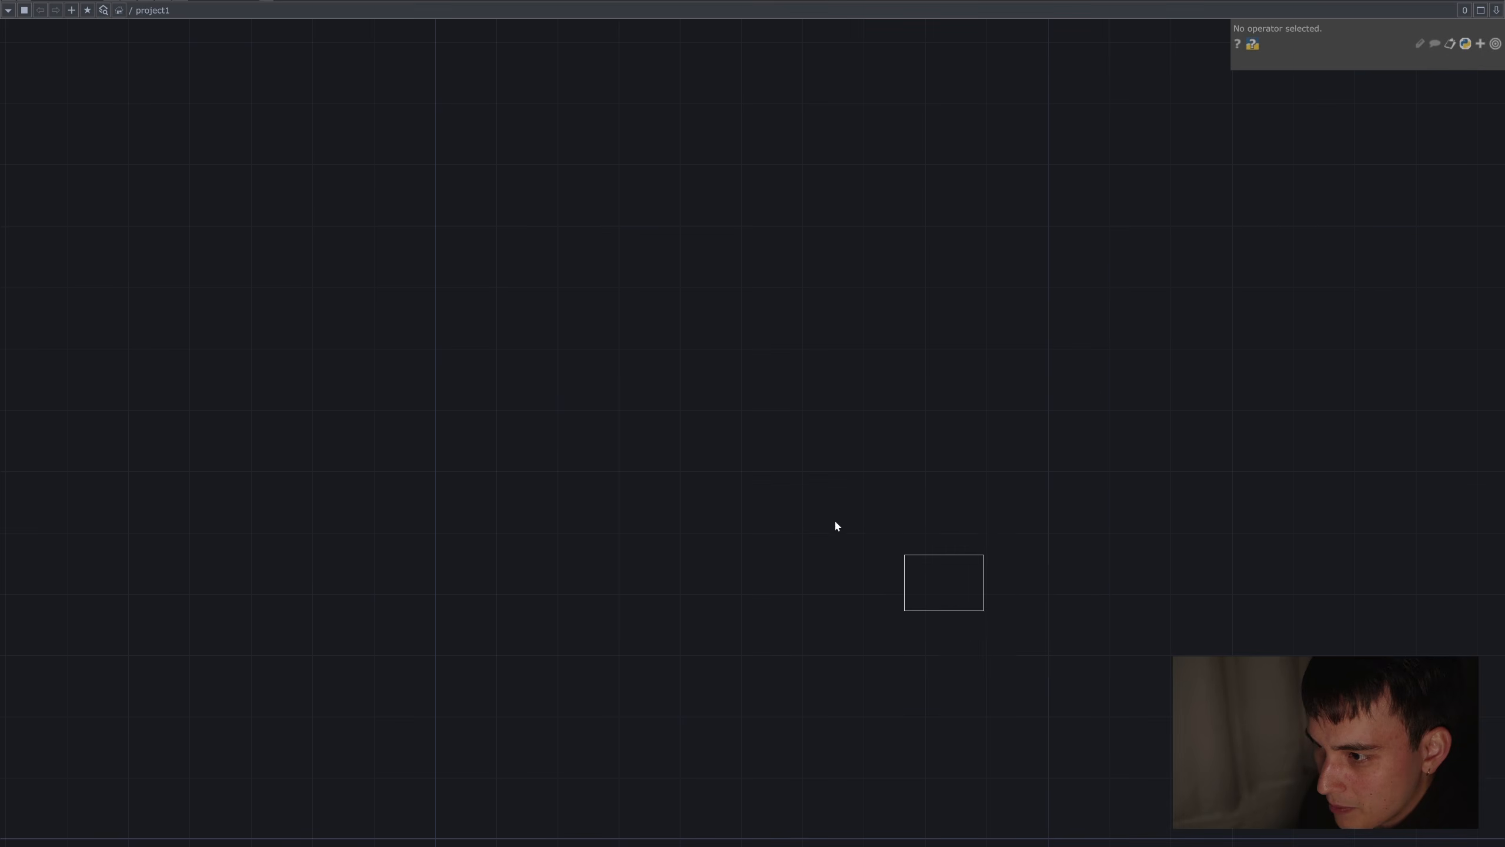
left_click(782, 490)
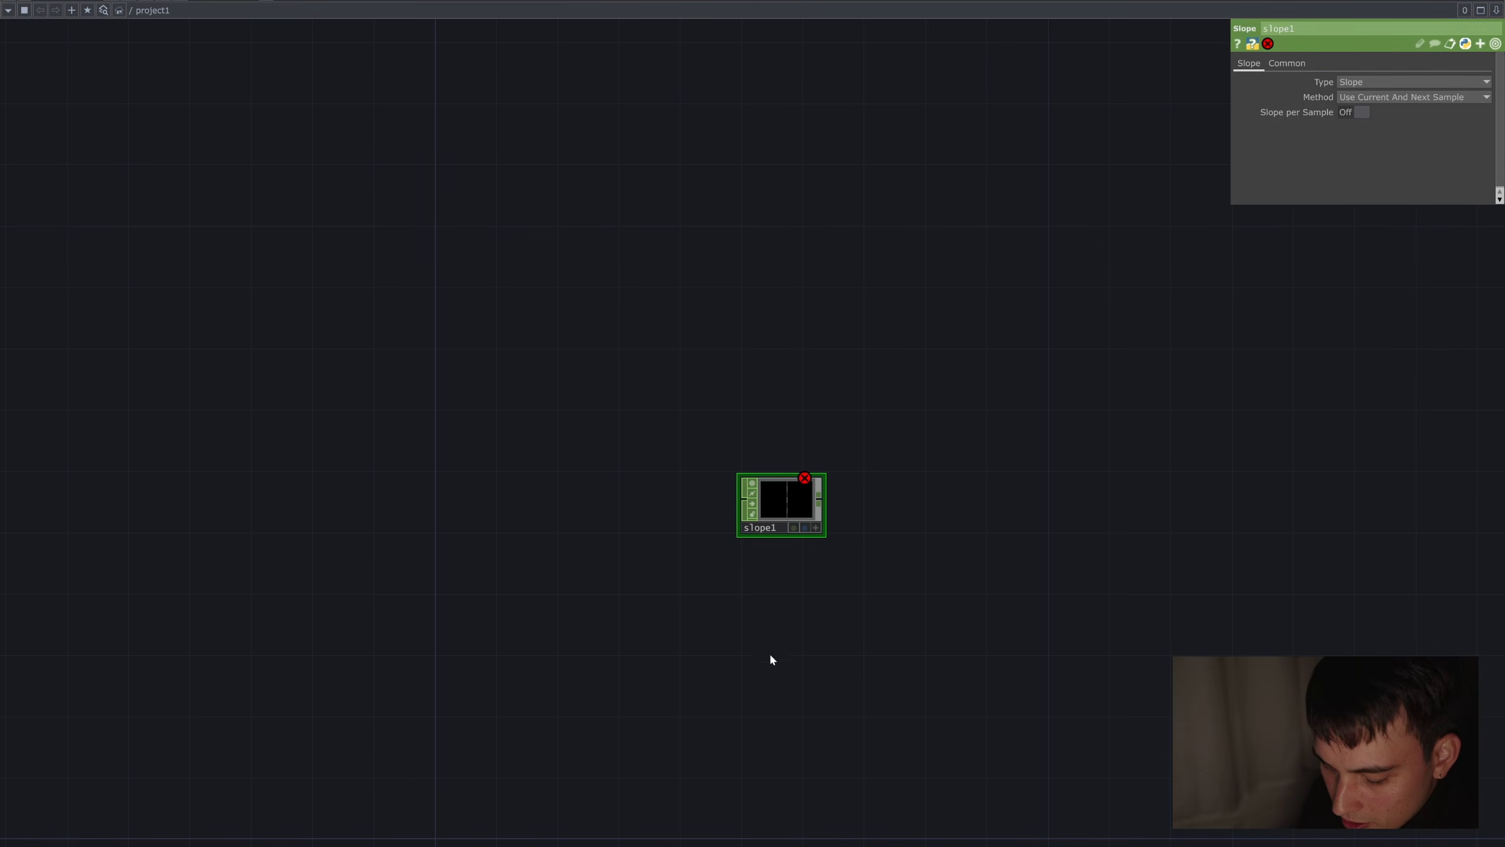
Add a Slope TOP and place it well below the Slope CHOP.
key("Tab")
type("slope")
key("shift+Tab")
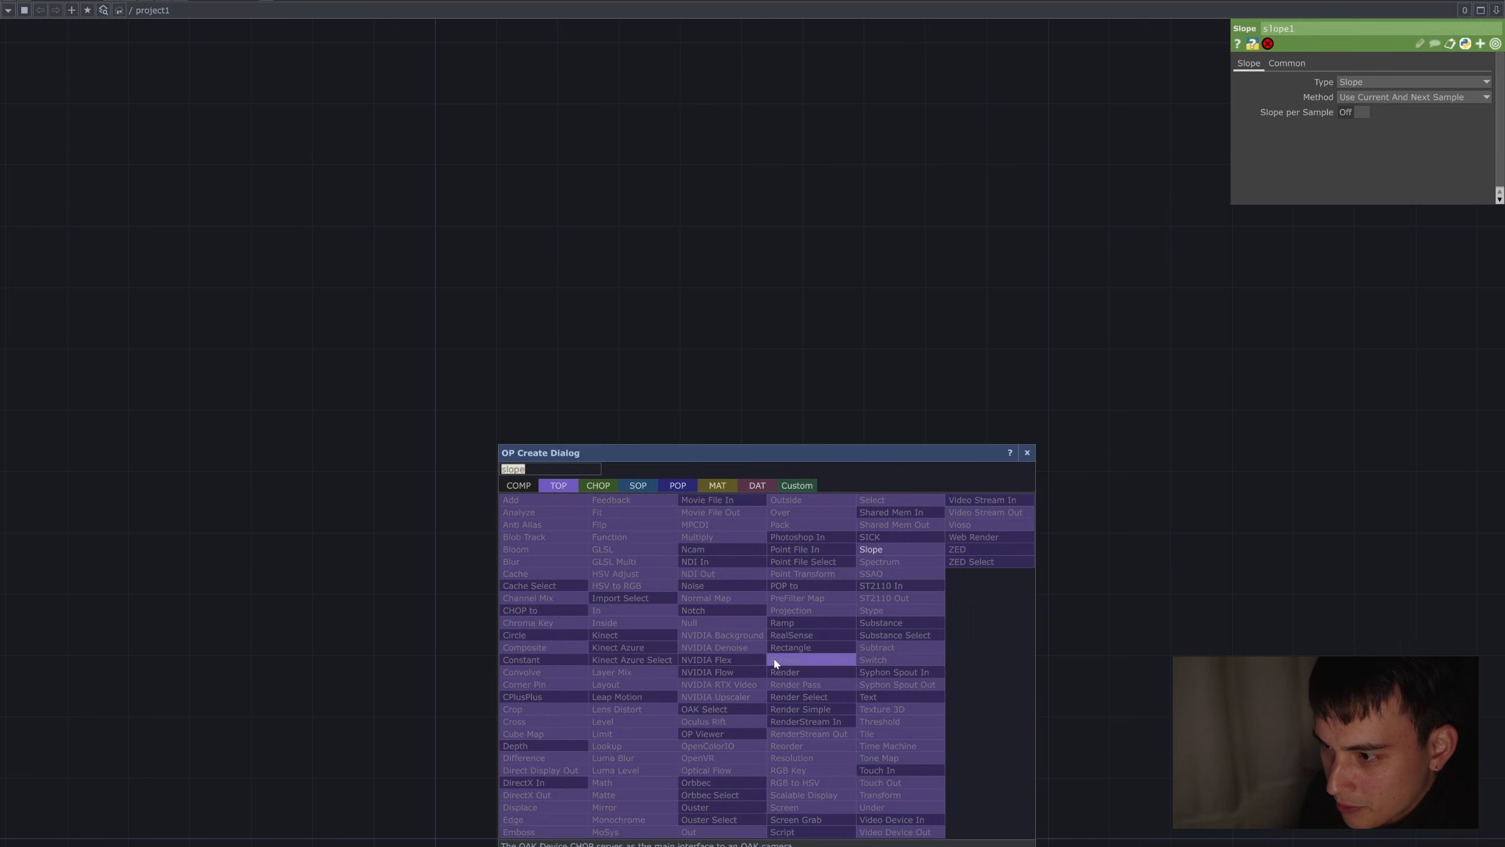
left_click(896, 552)
left_click(779, 638)
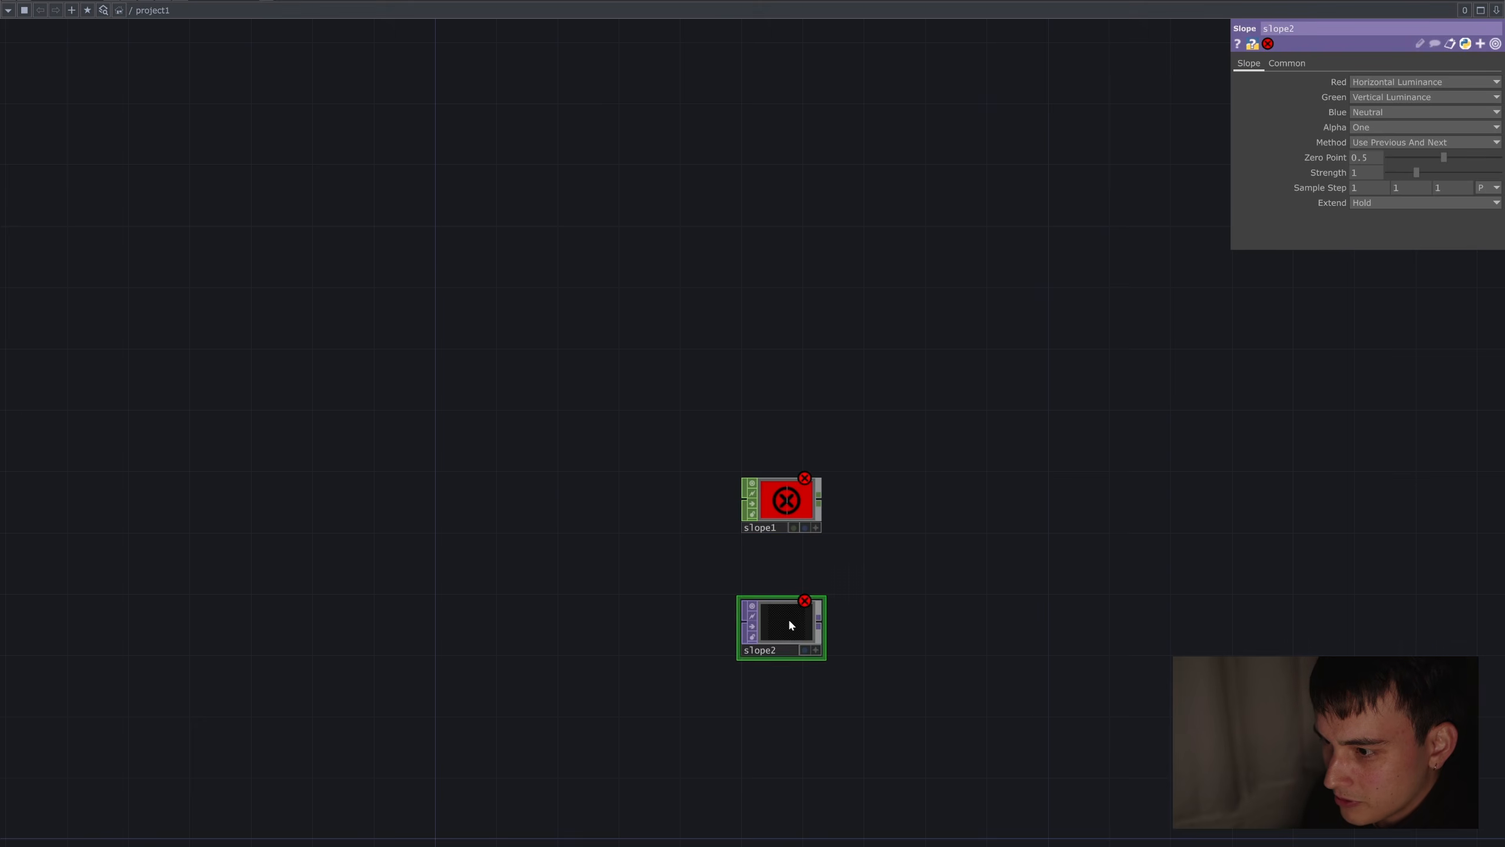
left_click_drag(791, 614, 791, 688)
left_click(796, 521)
Add an LFO CHOP in front of the Slope CHOP.
scroll(771, 488, "up", 3)
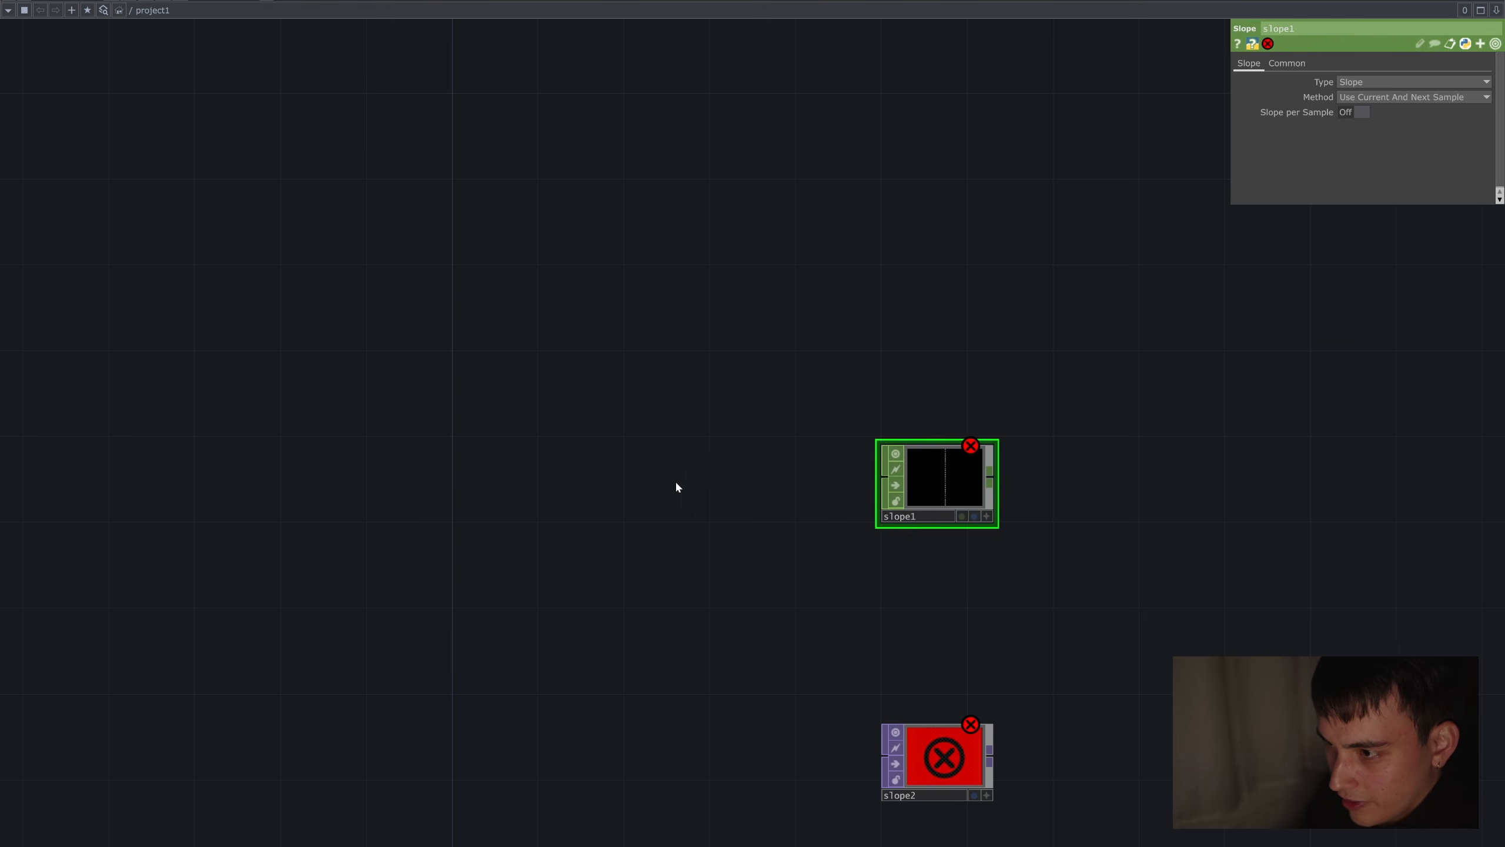
key("Tab")
type("lfo")
key("Tab")
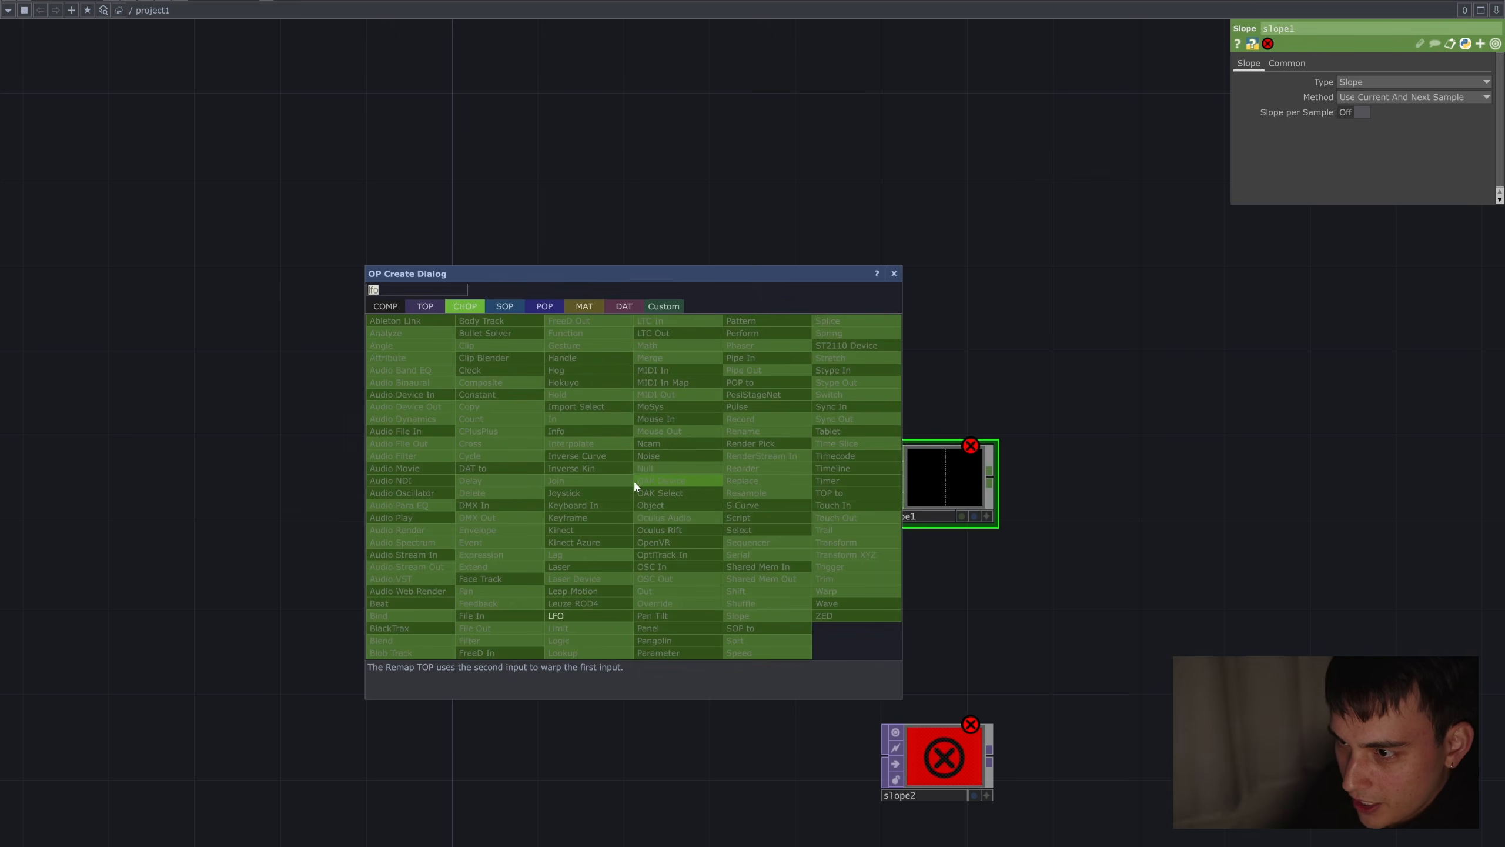
left_click(620, 618)
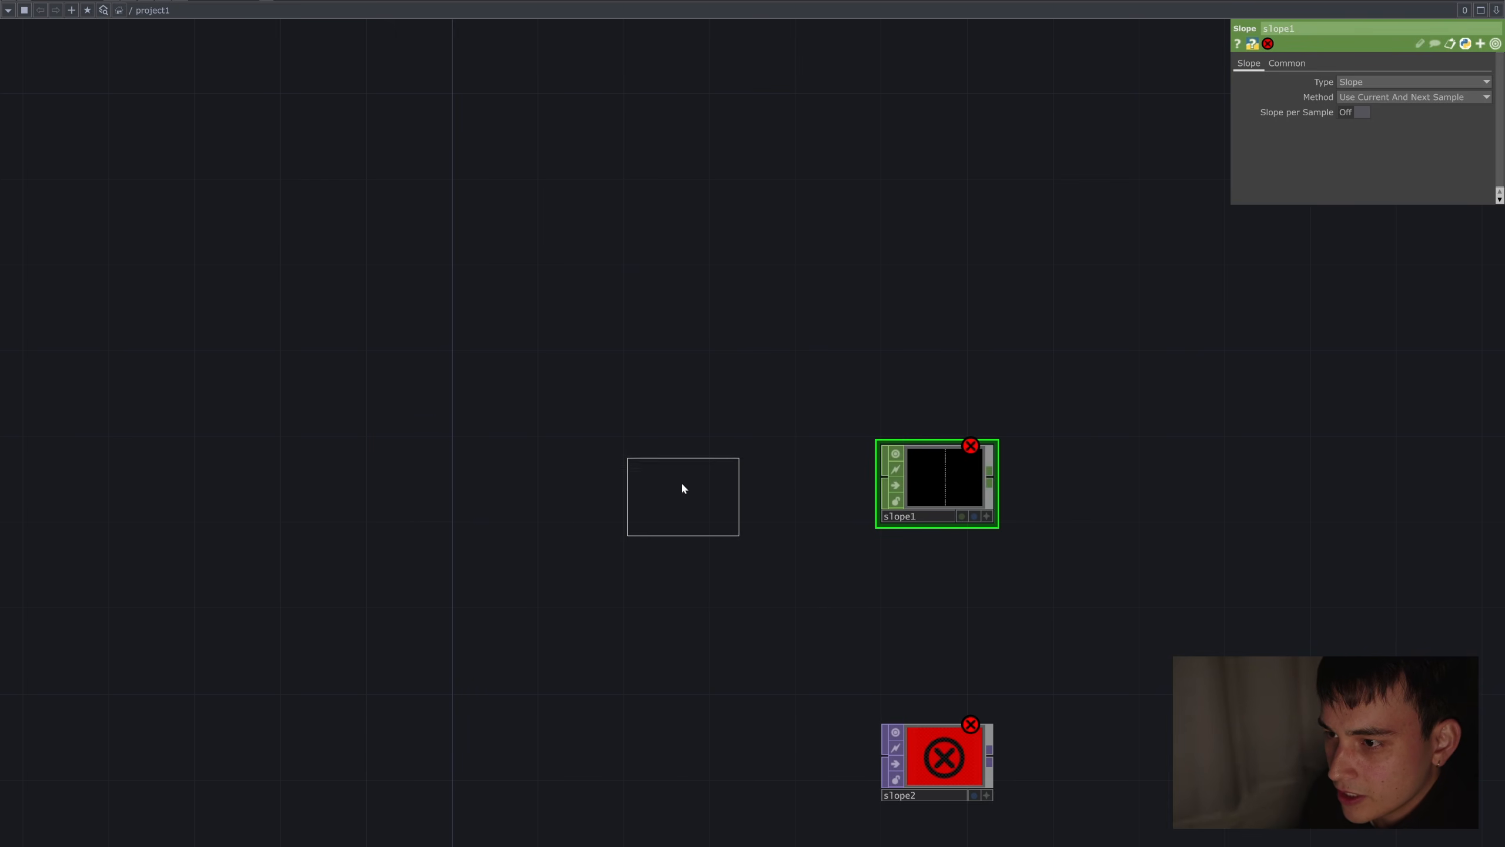
left_click(681, 483)
scroll(816, 492, "up", 4)
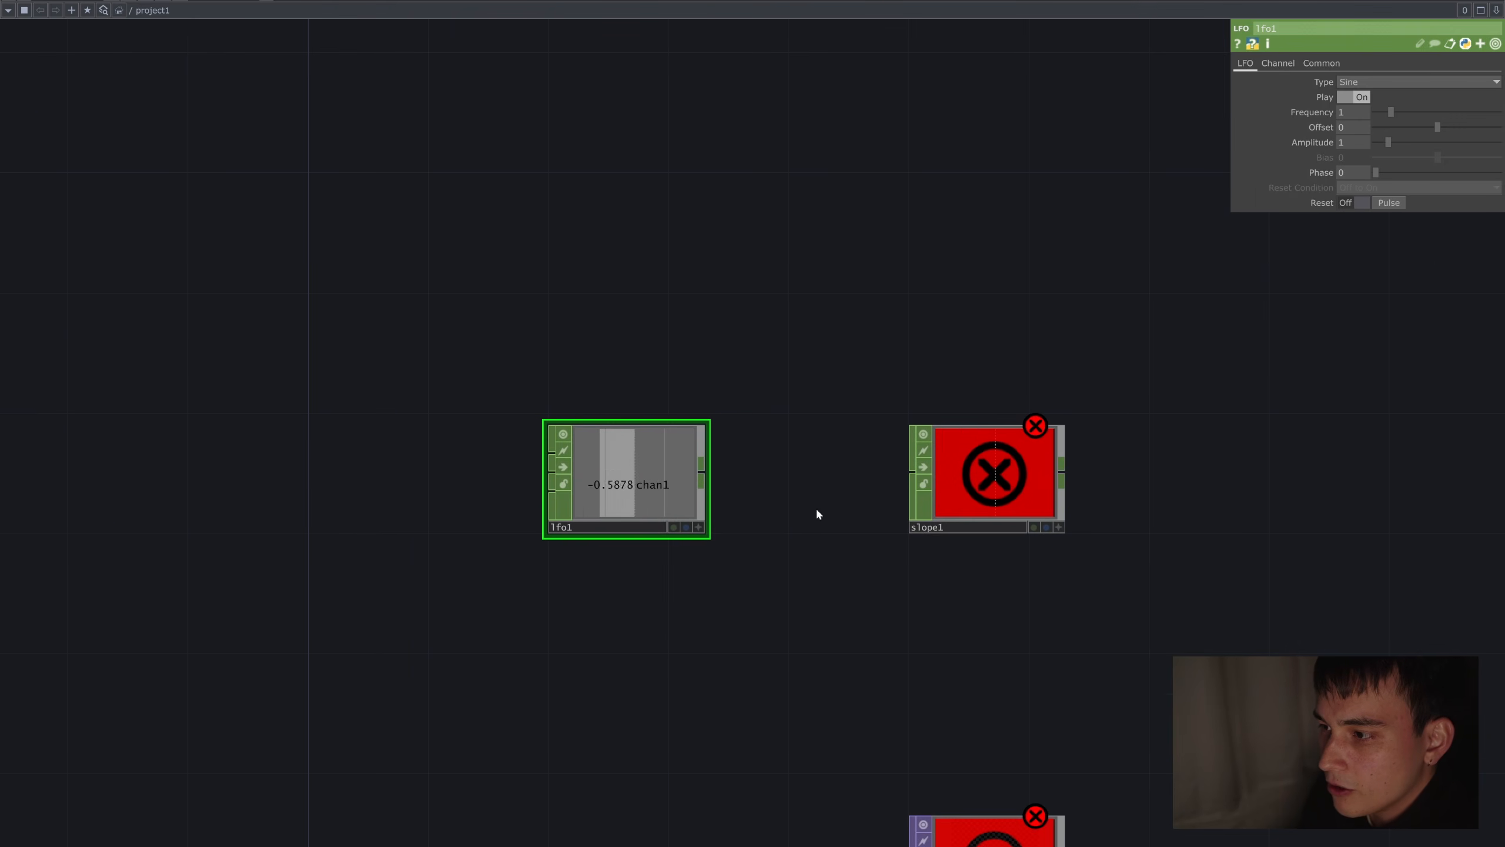
Attach a Trail CHOP to the LFO's output and place it directly under lfo1.
left_click_drag(816, 509, 817, 464)
left_click(702, 425)
left_click(615, 584)
type("trail")
left_click(852, 629)
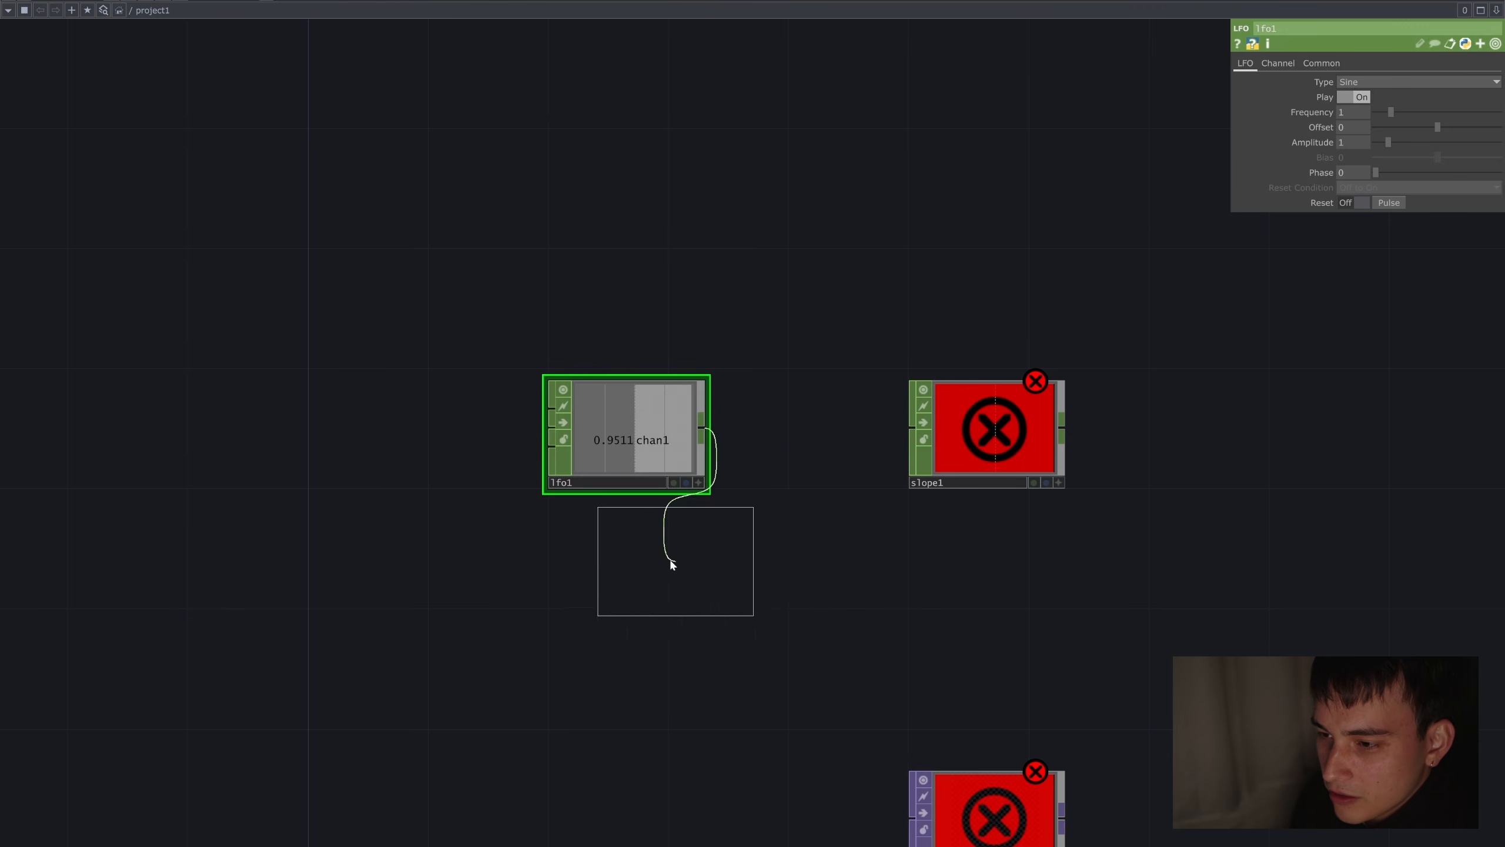
left_click(615, 558)
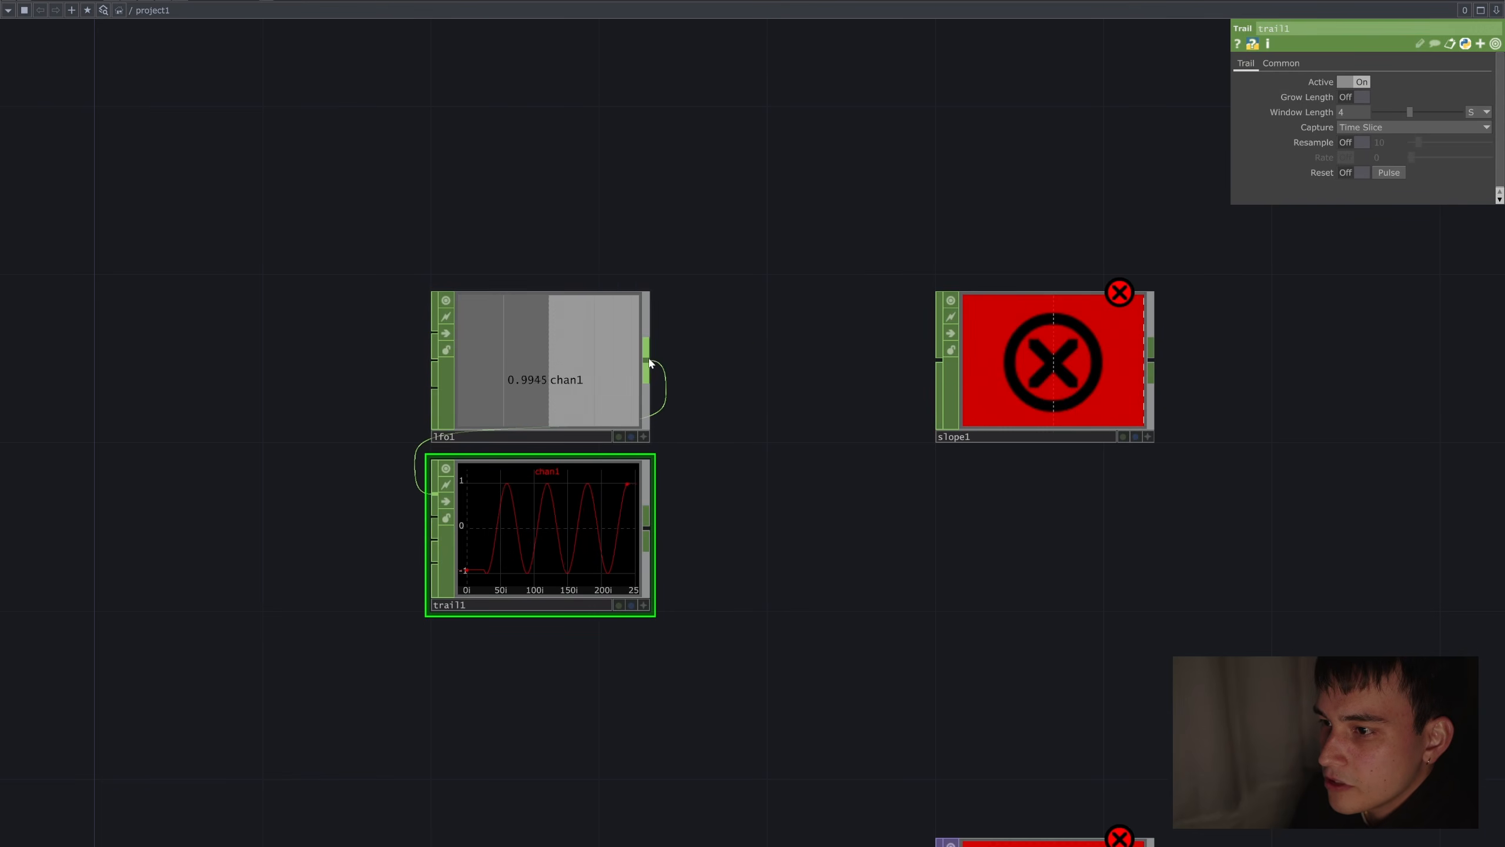
Connect the LFO's output to slope1 and attach a second Trail CHOP to slope1's output.
left_click(647, 359)
left_click(938, 360)
left_click(1152, 364)
left_click(1018, 554)
type("trai")
key("Return")
left_click(1019, 556)
Align the second trail under slope1 and move both operators close beside the LFO and its trail.
left_click_drag(1045, 545, 1089, 538)
left_click_drag(1070, 401, 818, 401, "shift")
scroll(1002, 456, "up", 3)
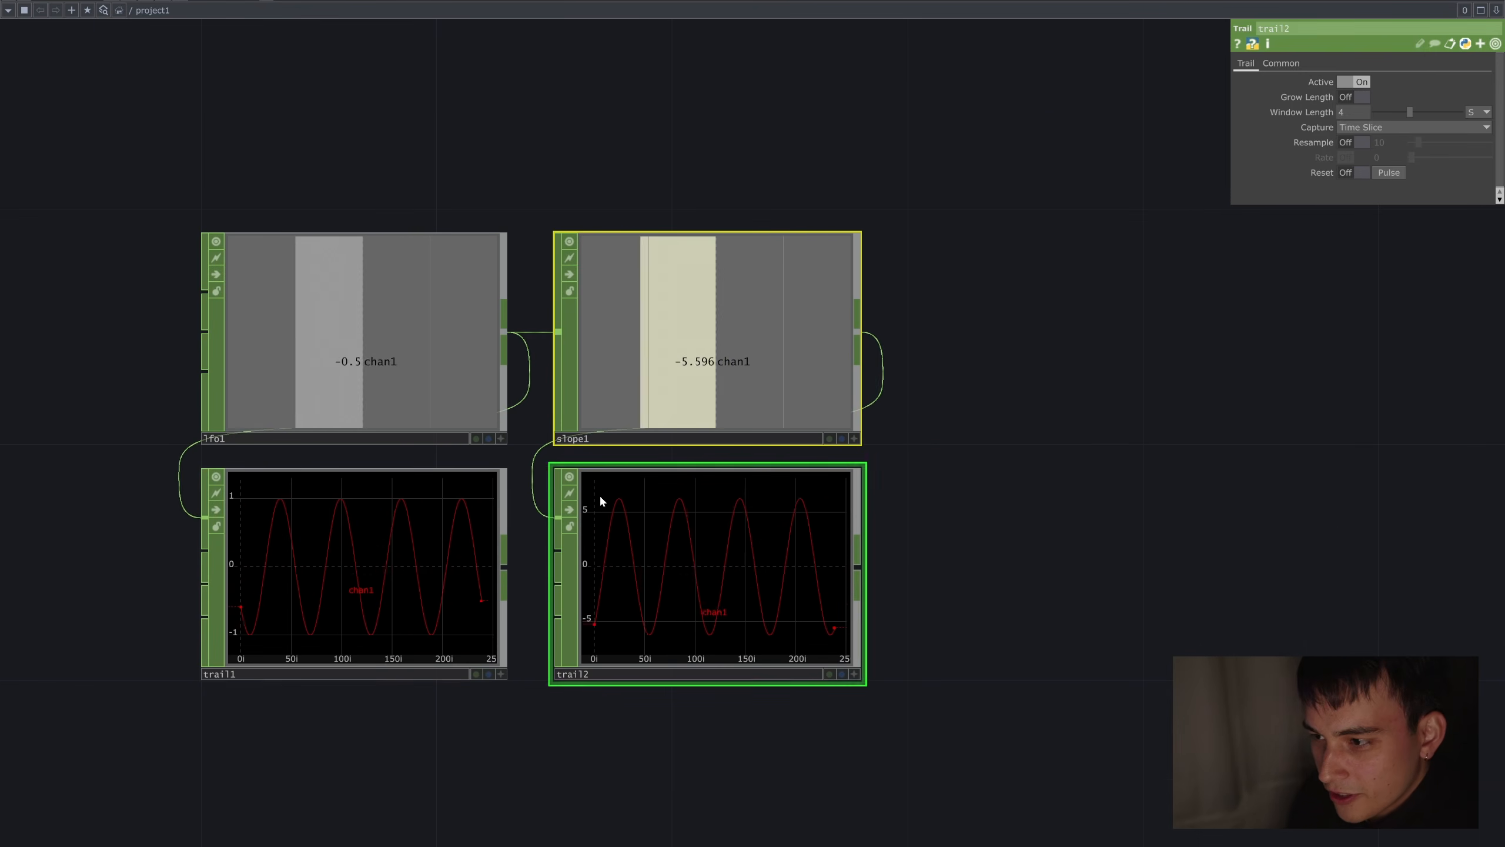
Compare the LFO curve in trail1 with the slope curve in trail2.
middle_click_drag(968, 481, 1149, 542)
scroll(1120, 510, "down", 3)
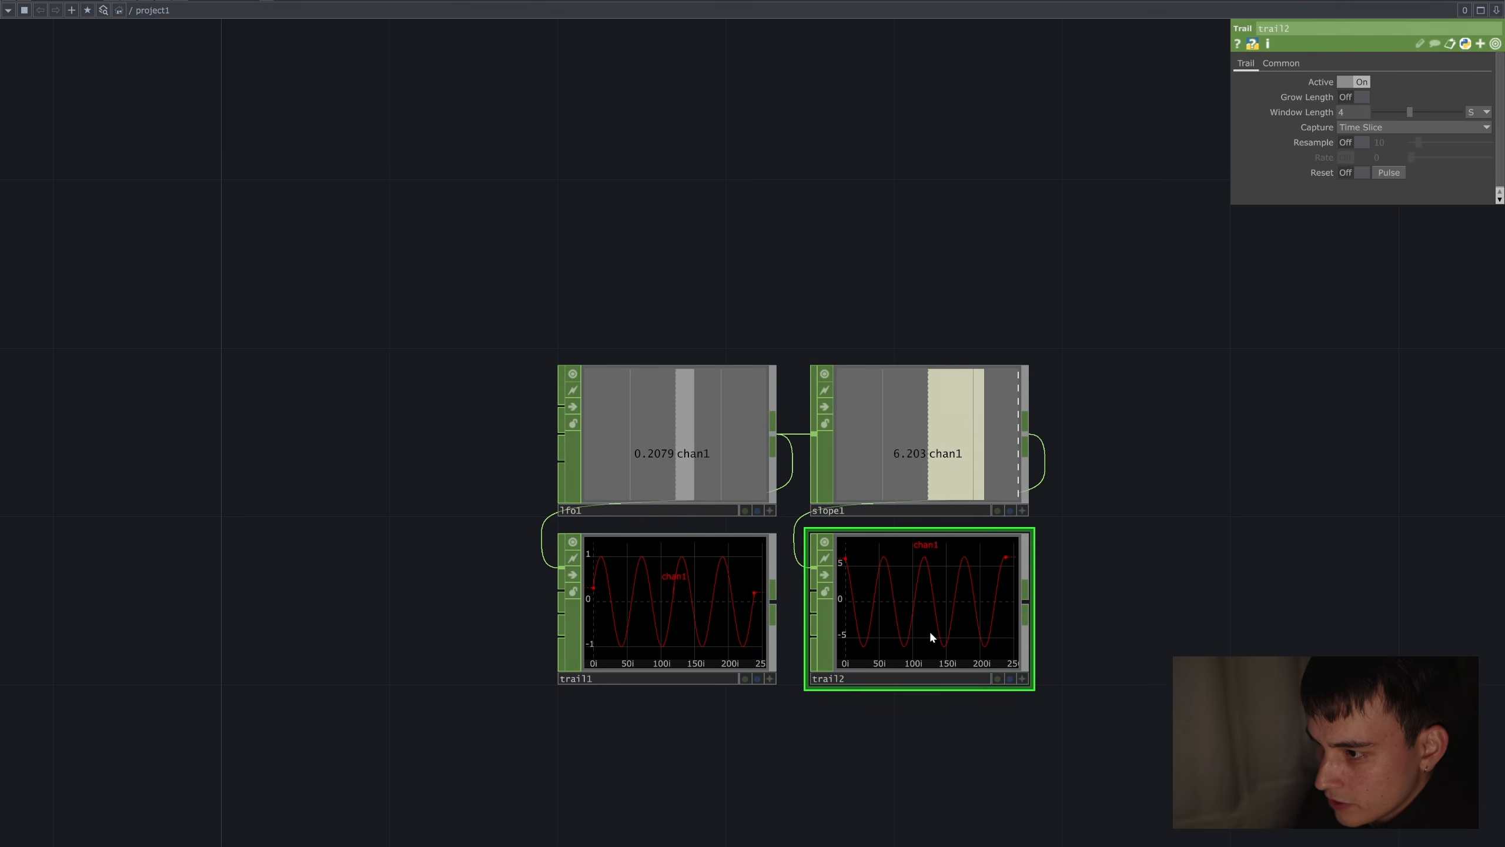
scroll(984, 649, "up", 5)
middle_click_drag(1166, 613, 1182, 606)
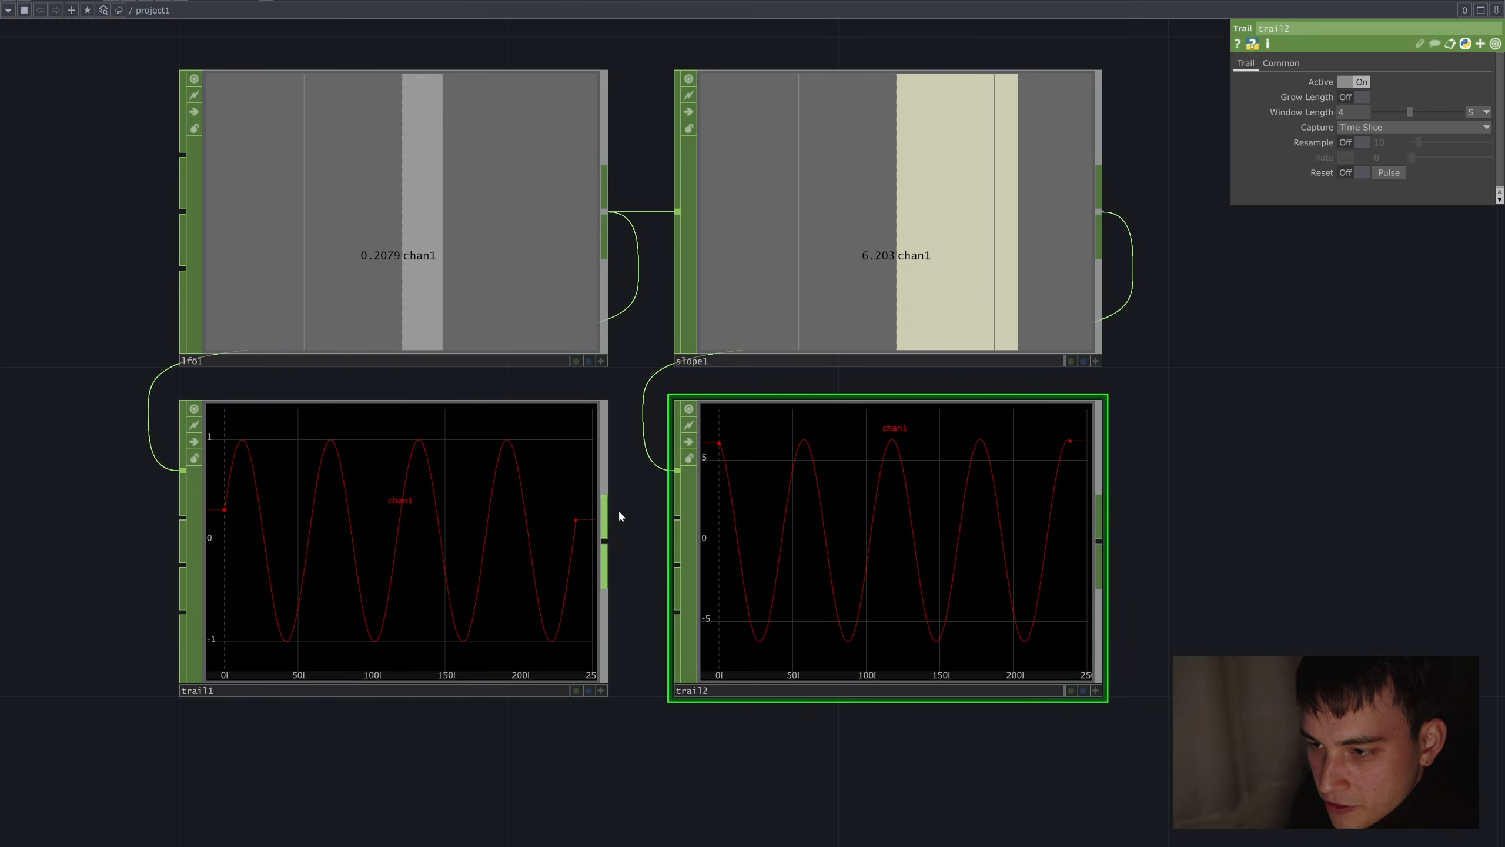
middle_click_drag(618, 508, 727, 501)
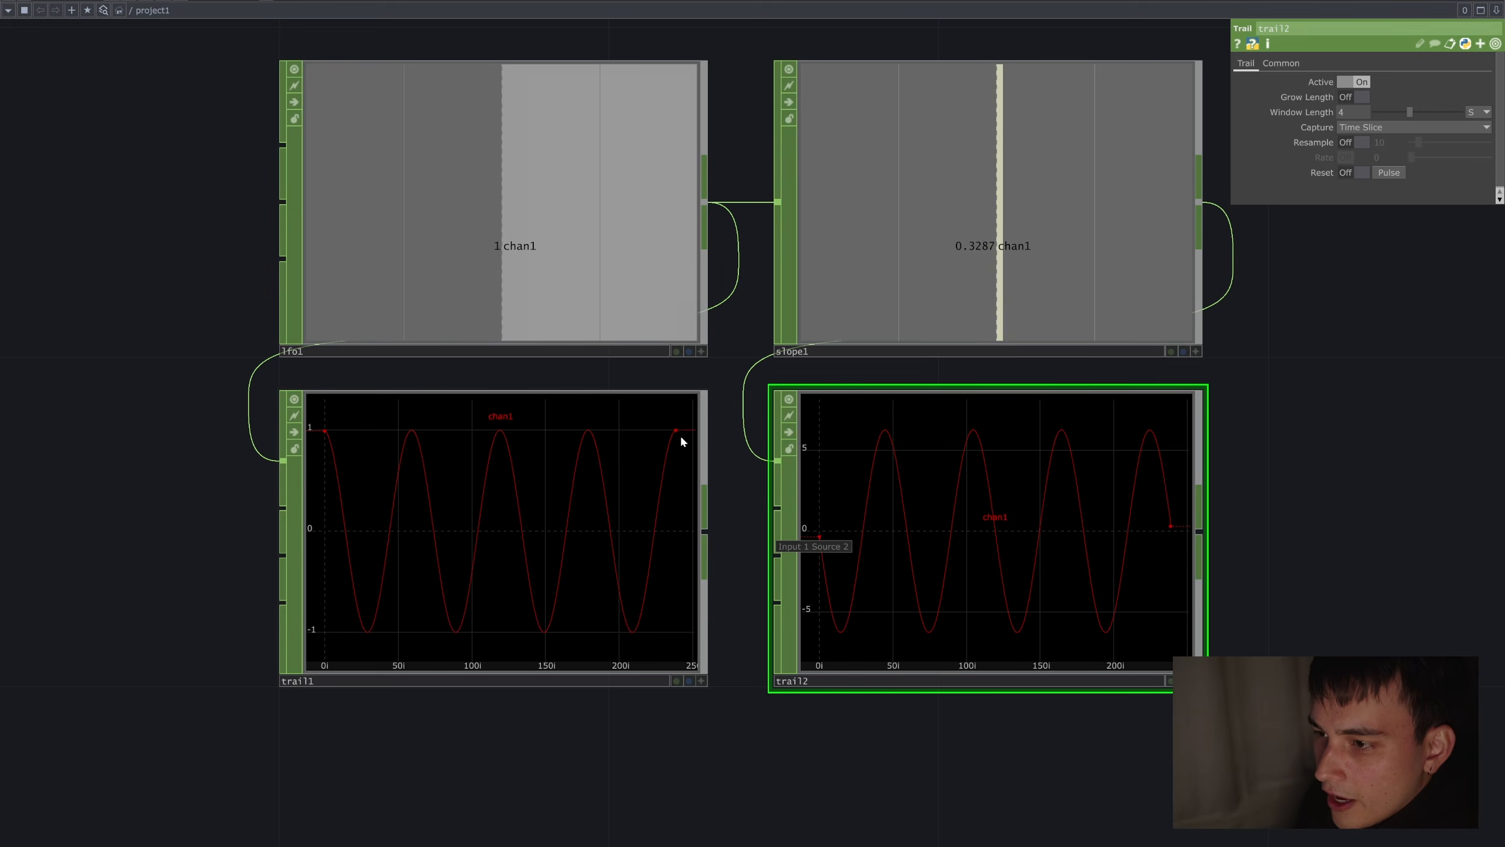
Set the offset of lfo1 to 100.
scroll(688, 436, "up", 2)
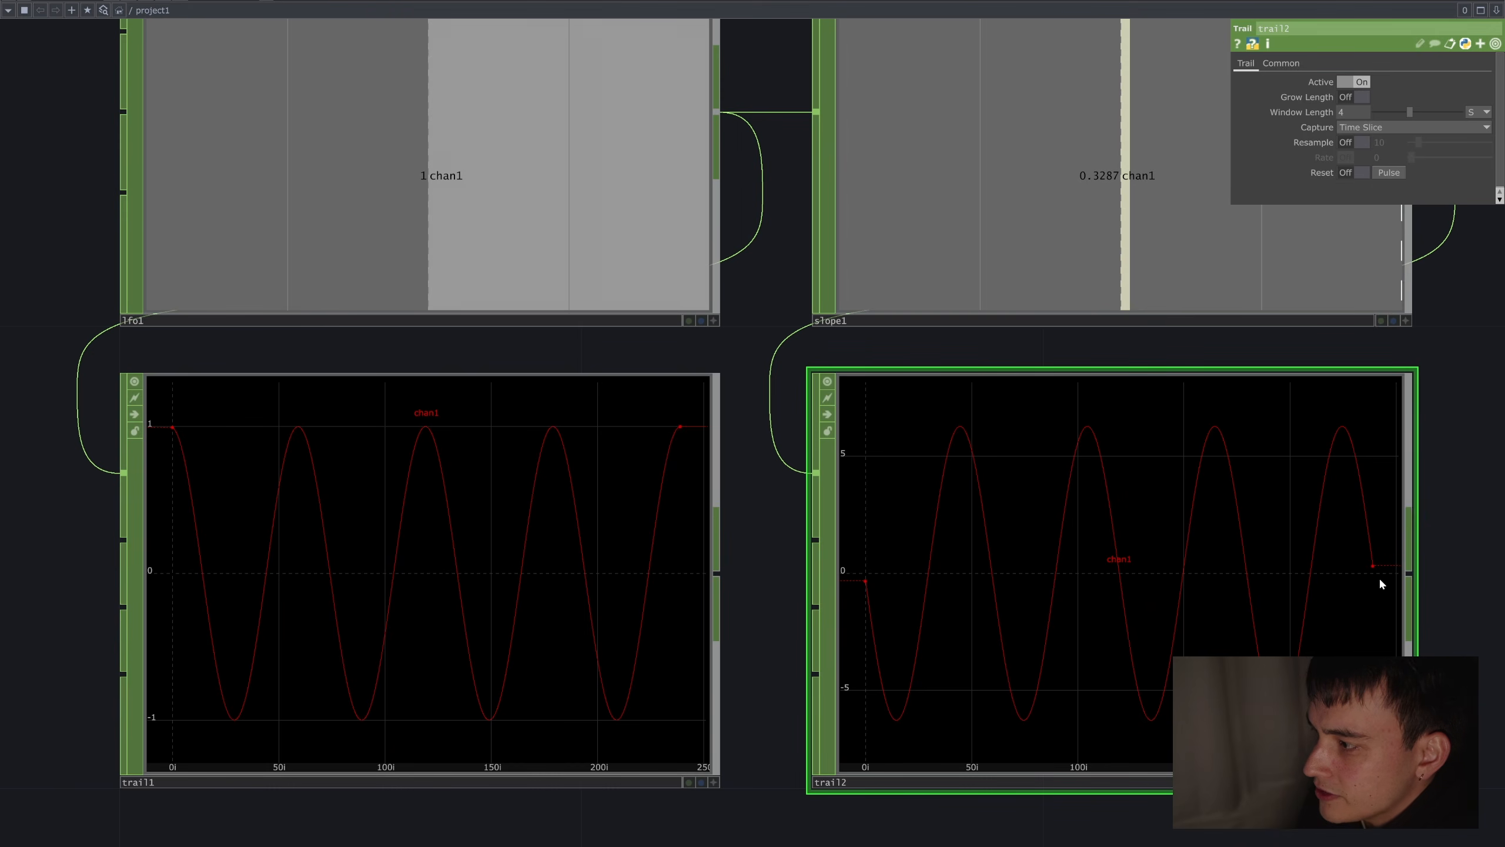
left_click(1406, 782)
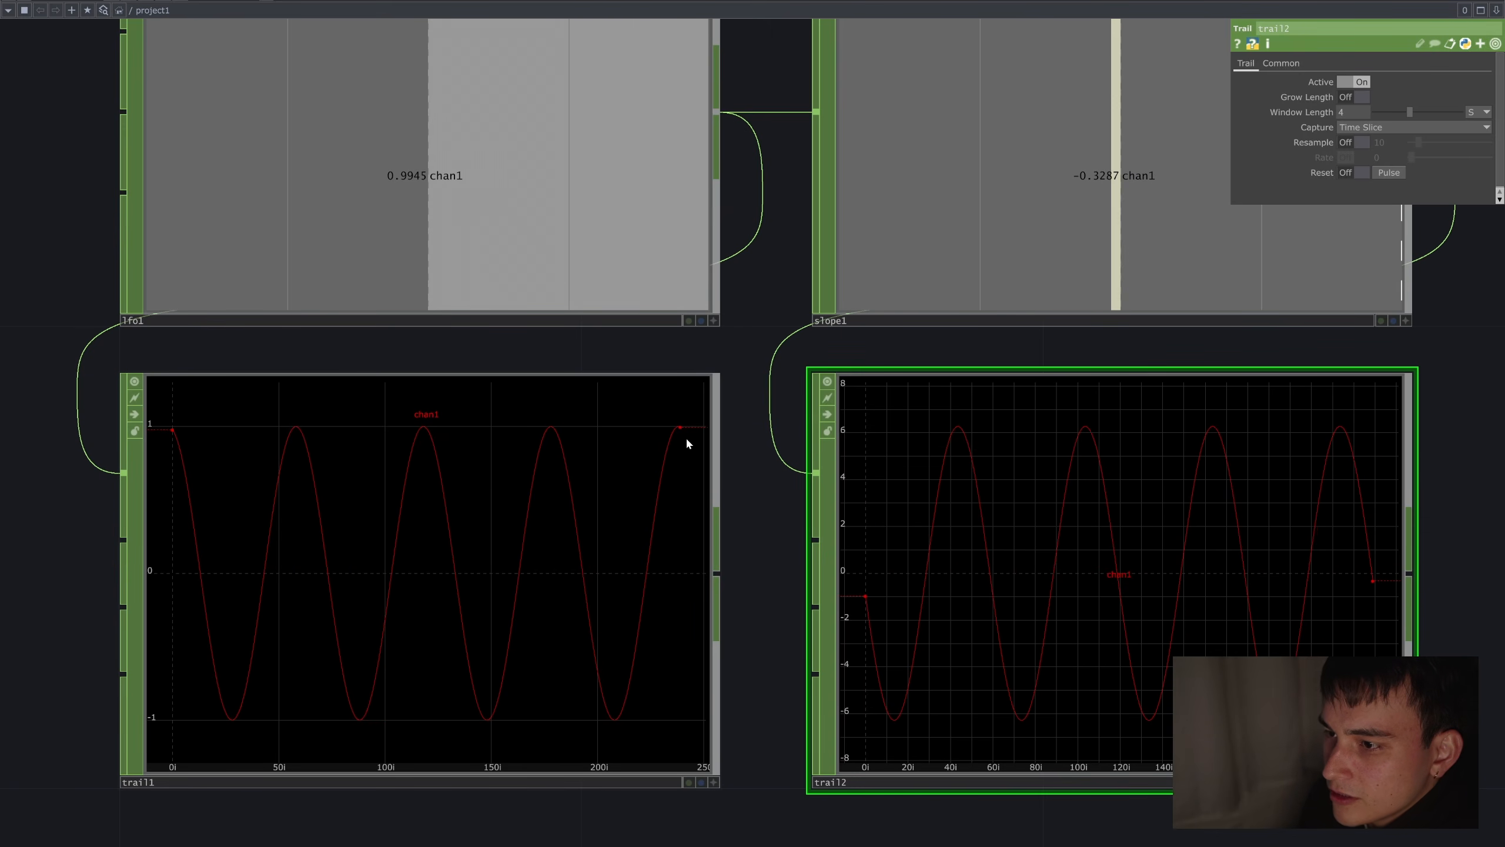
left_click_drag(751, 386, 753, 391)
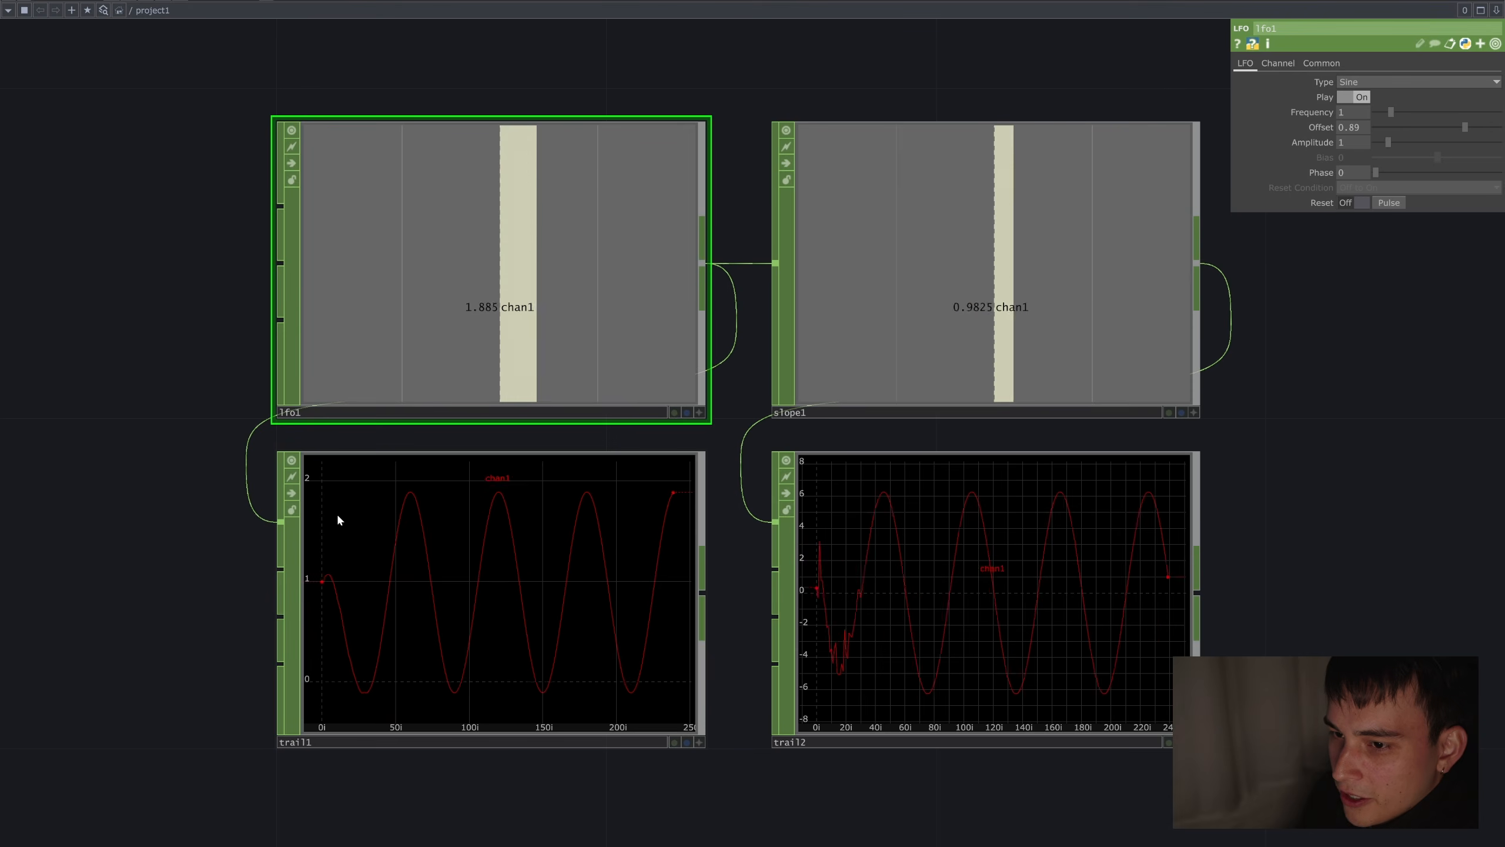
left_click(1363, 127)
type("100")
key("Return")
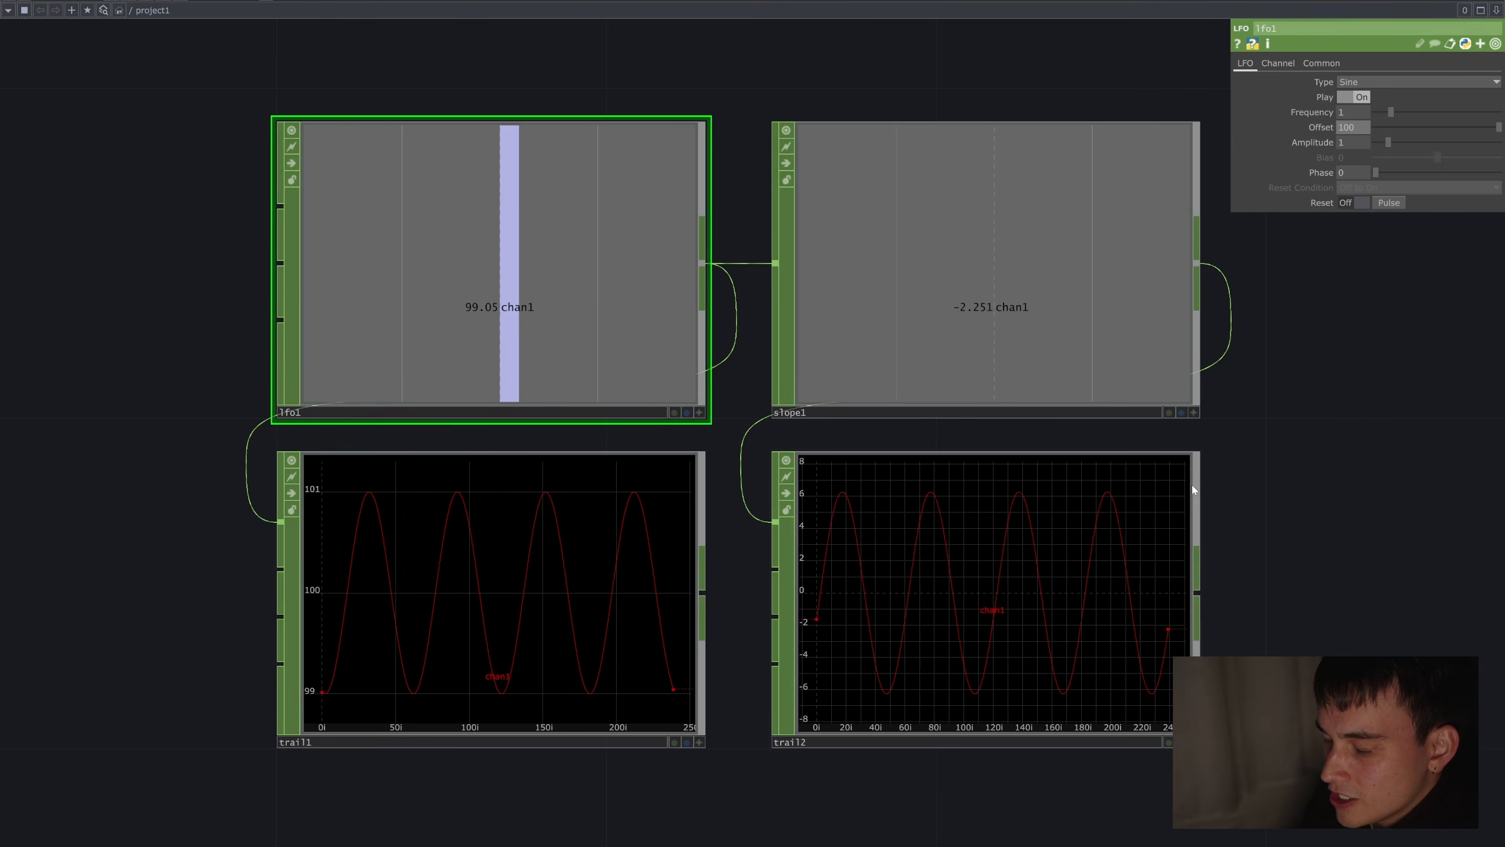
Add a comment box reading "Slope = Rate of change" and fit it above the LFO and slope operators.
scroll(1292, 457, "down", 3)
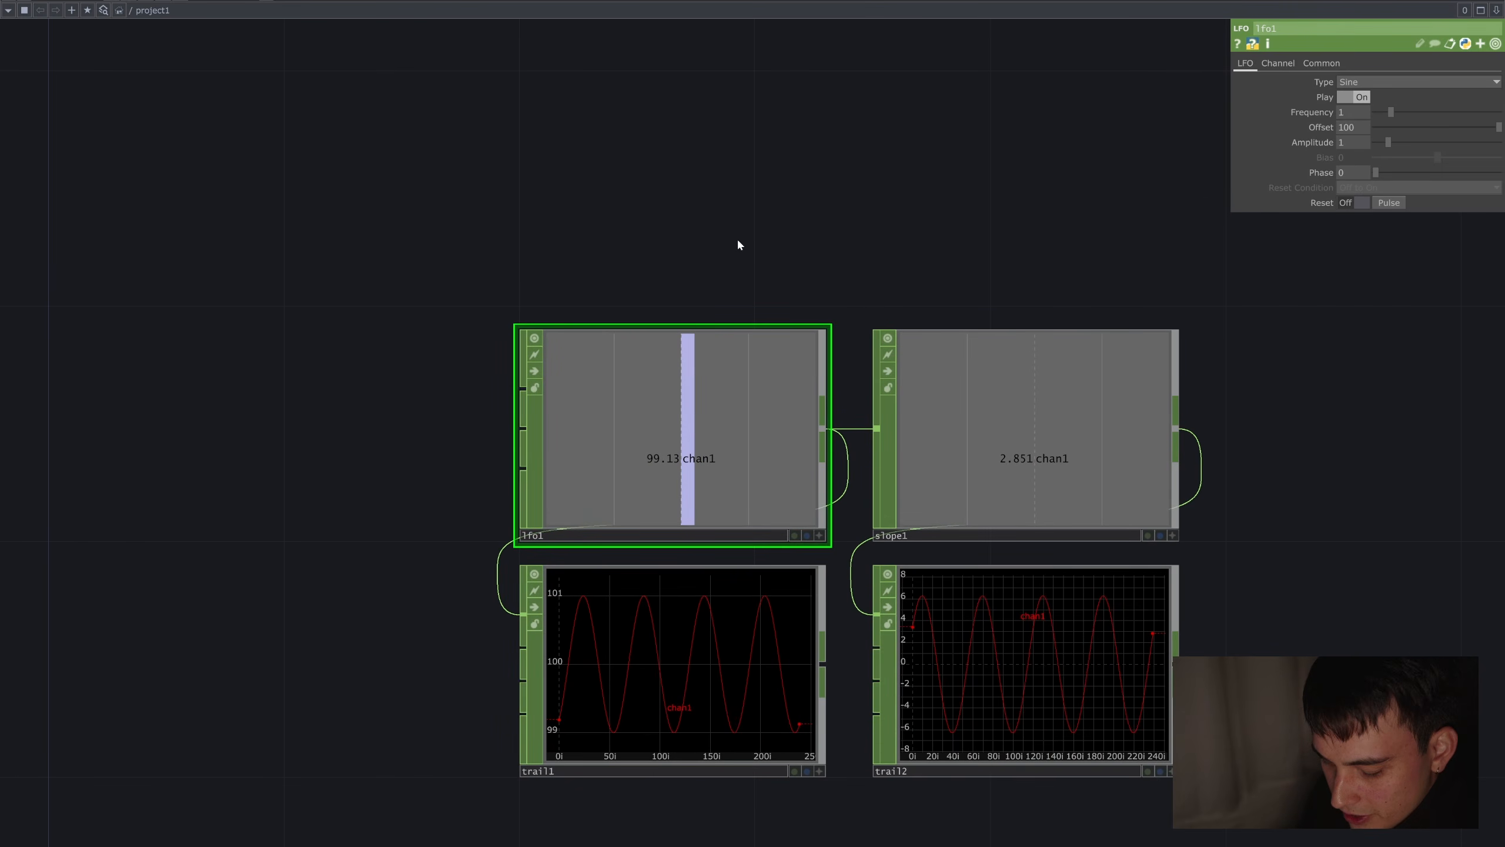
key("alt+c")
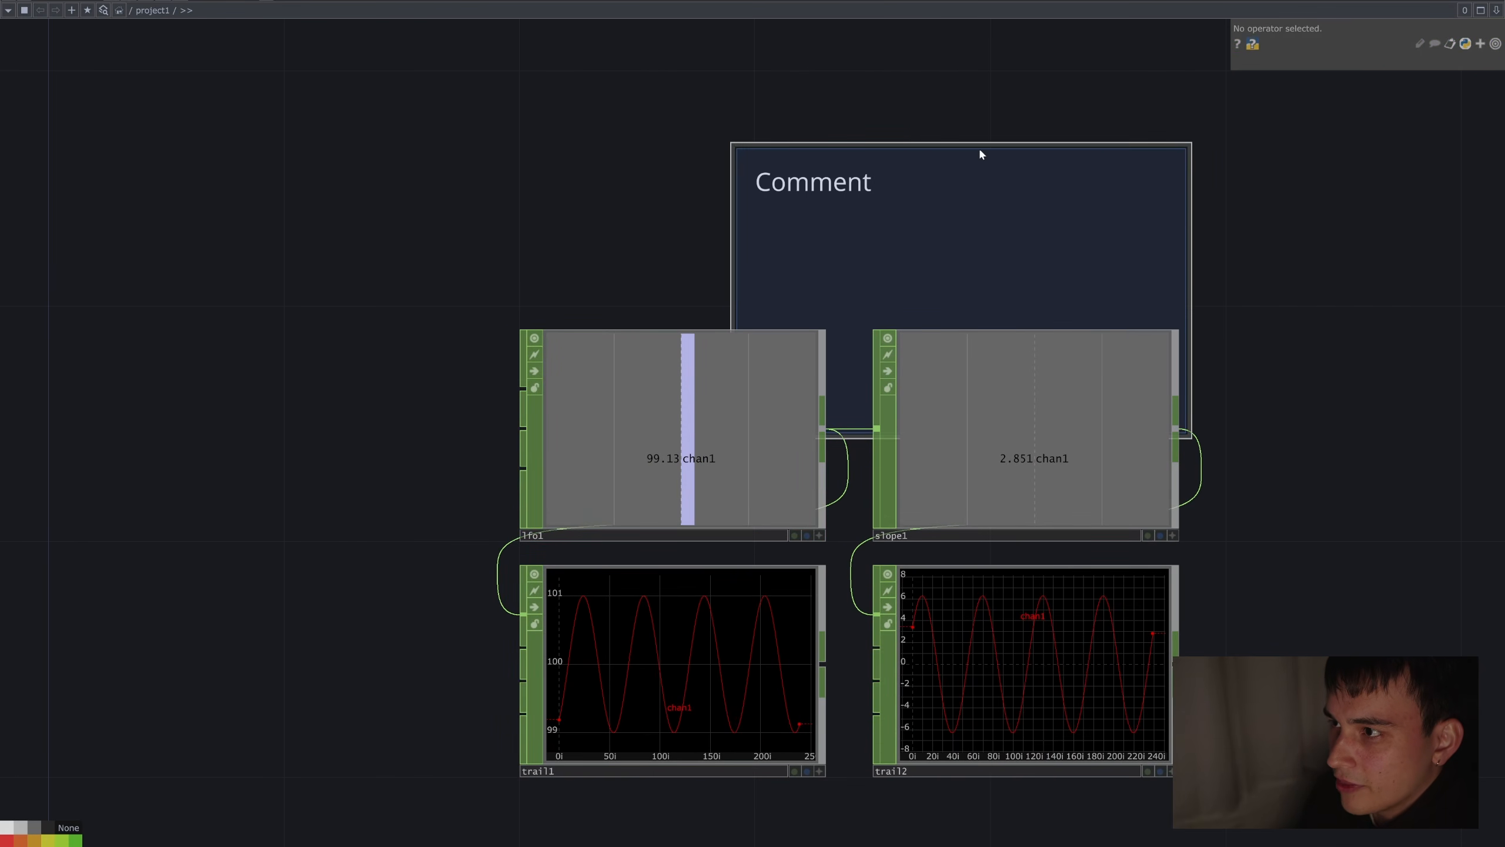
double_click(980, 179)
key("ctrl+a")
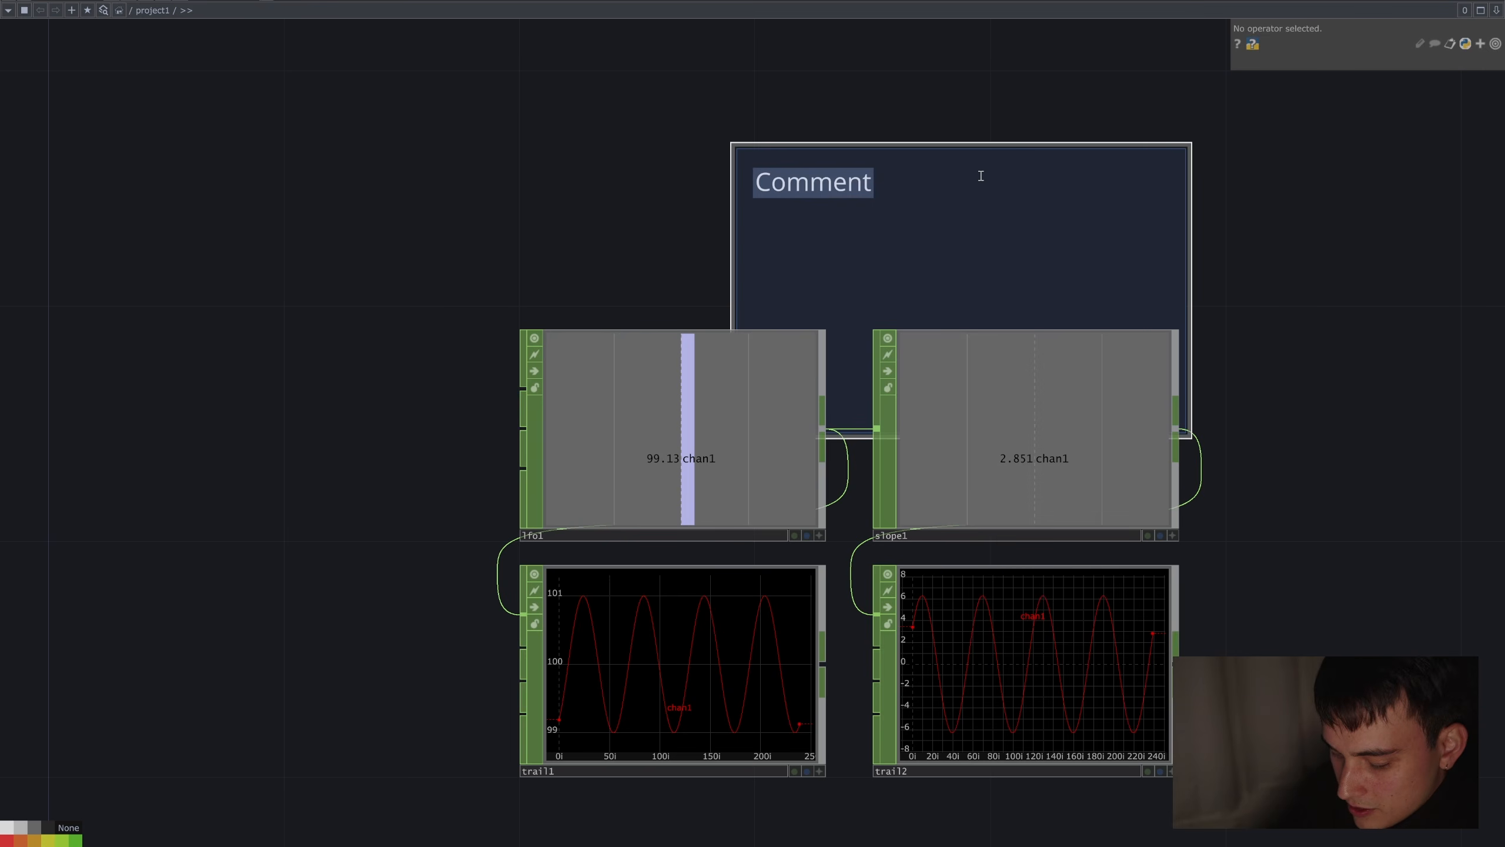
type("Slope")
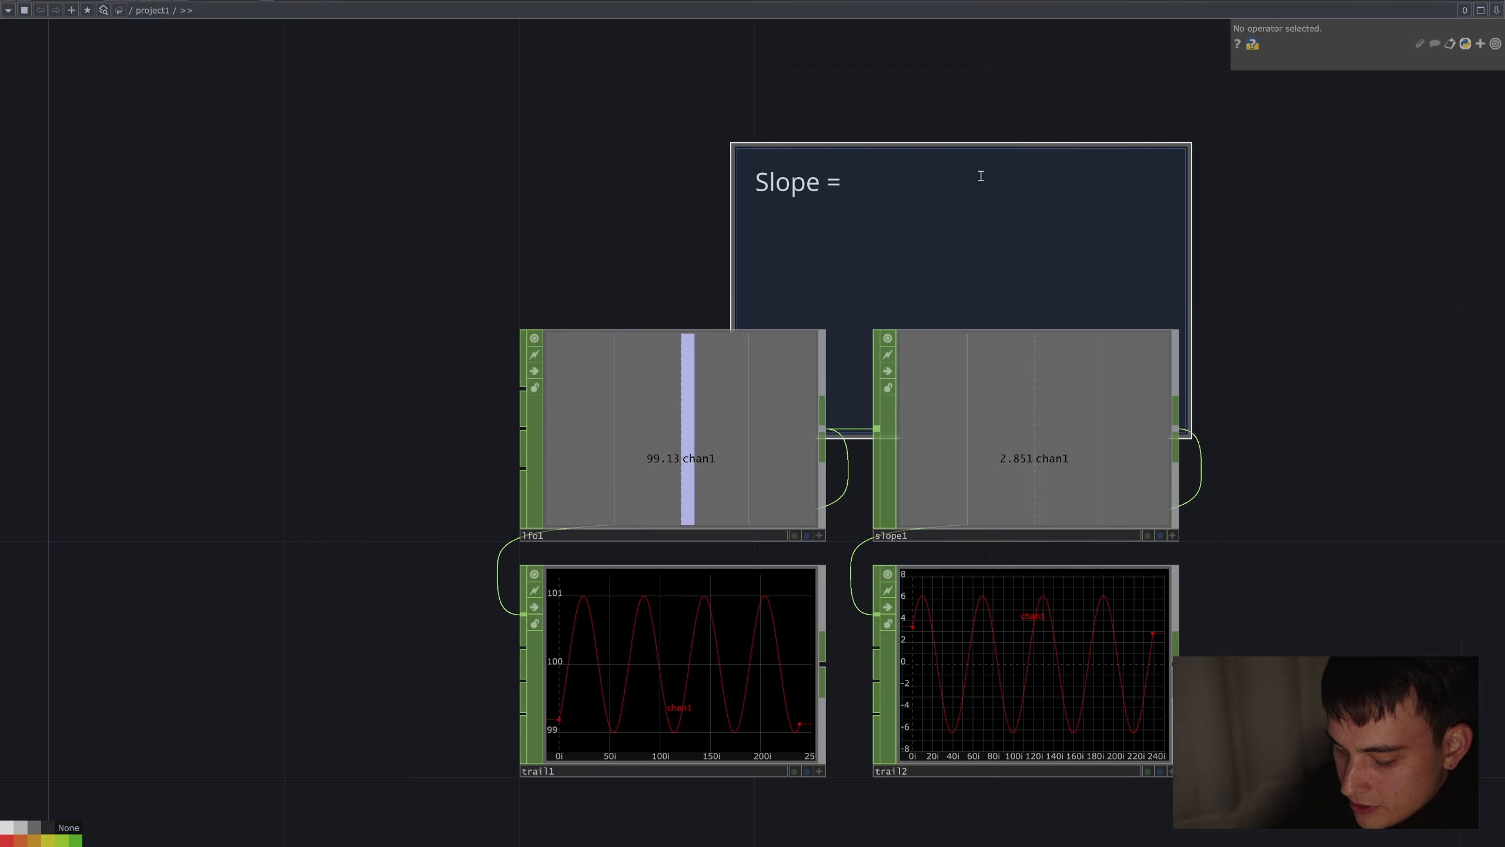
type(" = Rate of change")
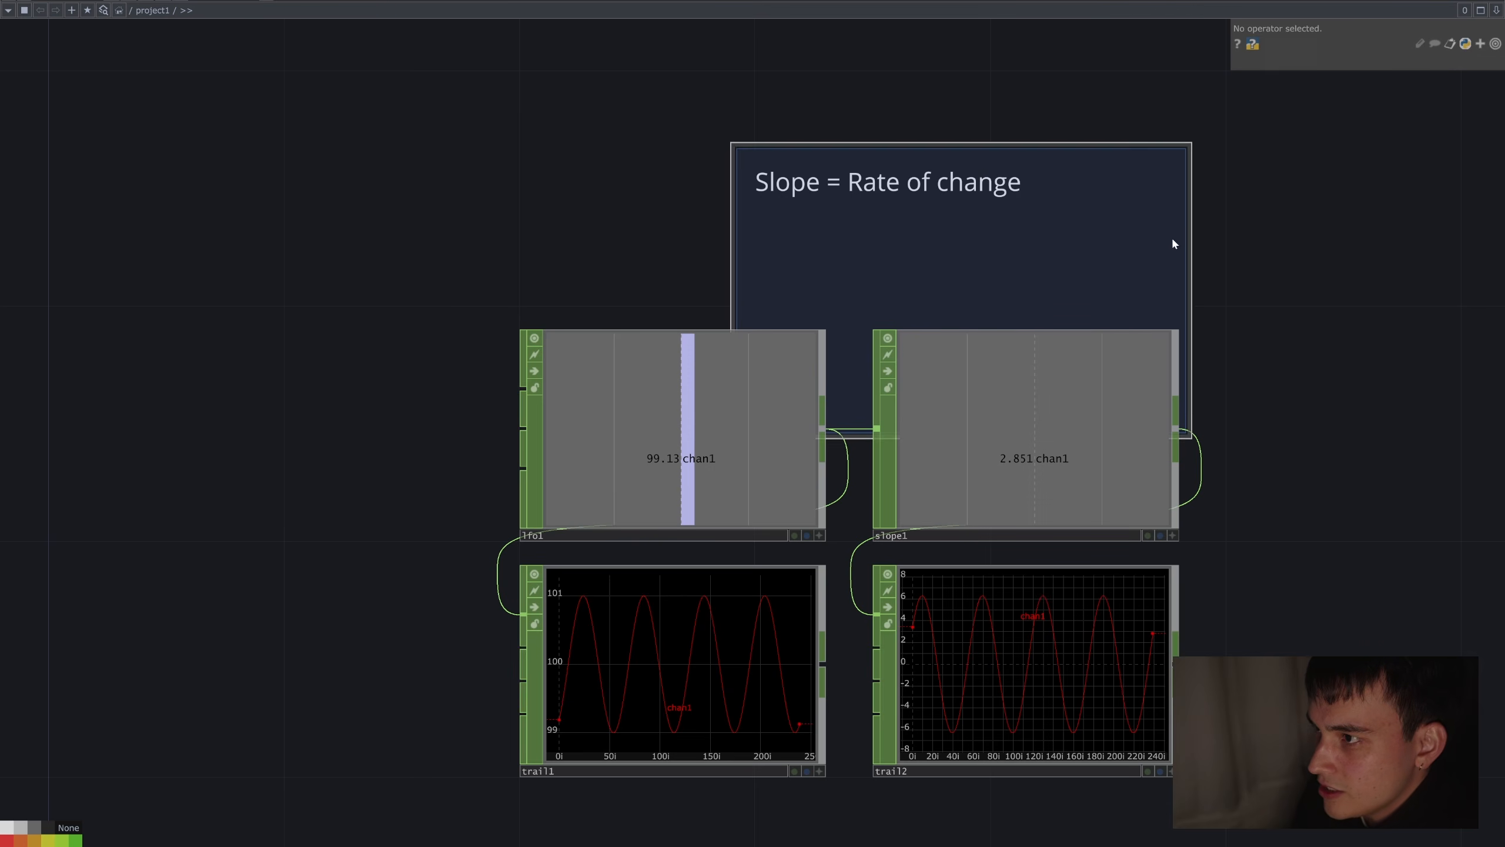
scroll(1172, 237, "down", 2)
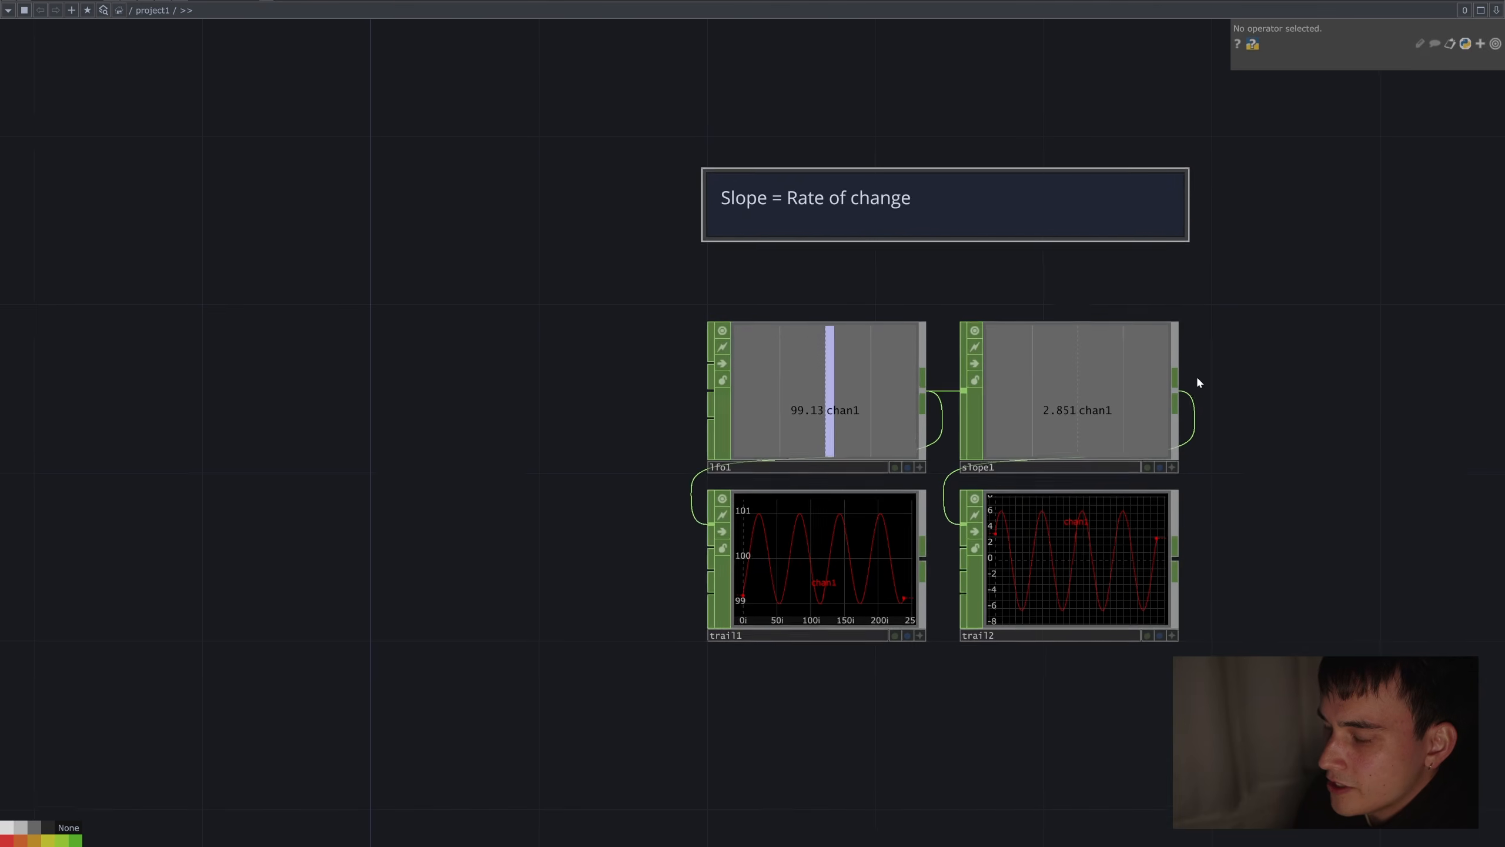
Change lfo1's waveform type to Triangle and compare its trail with the slope's trail.
scroll(1280, 499, "up", 2)
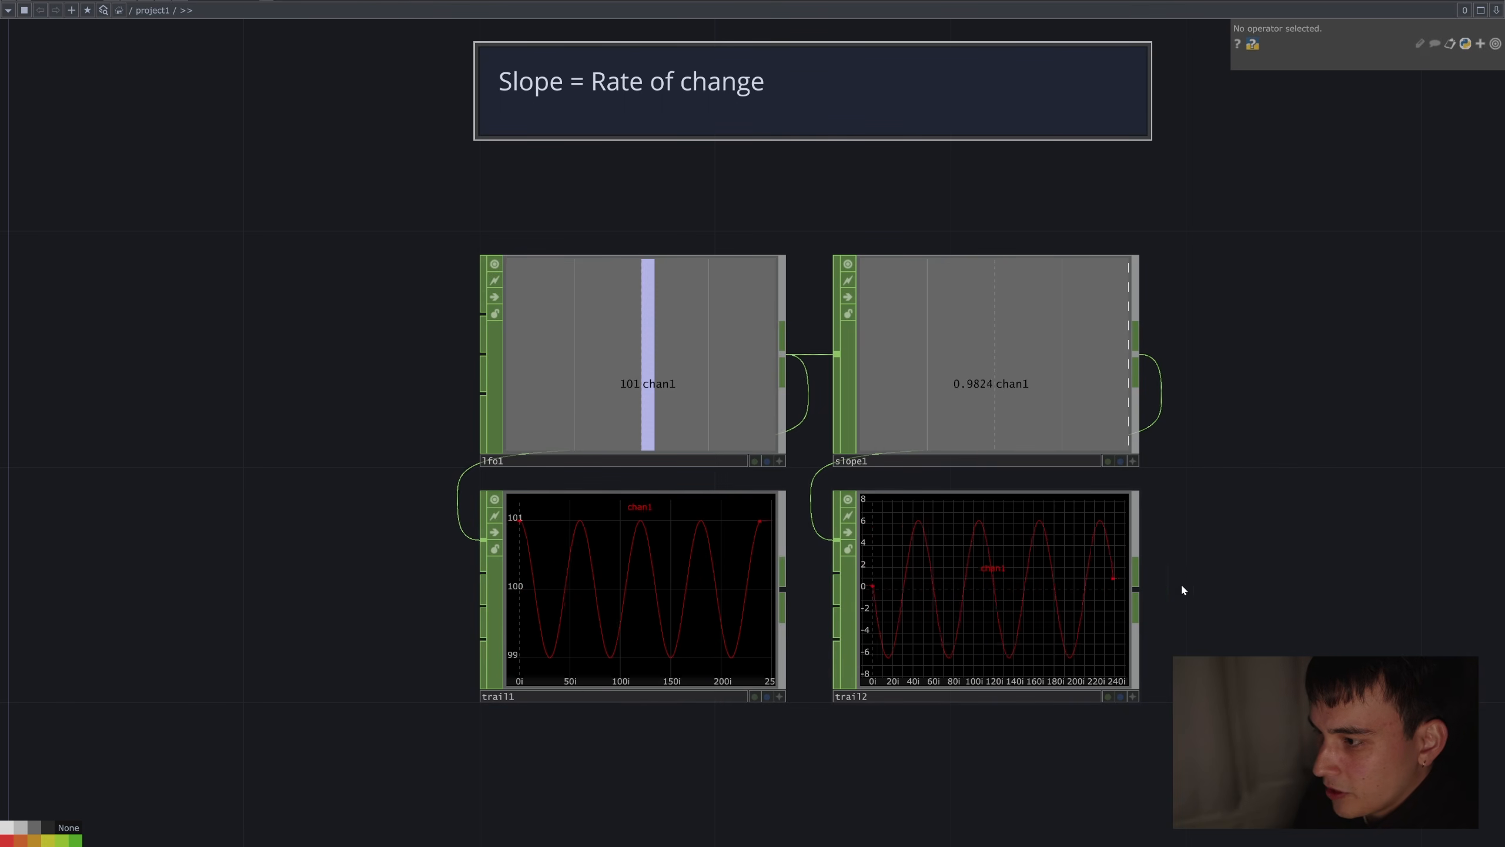
left_click(696, 378)
left_click(1387, 82)
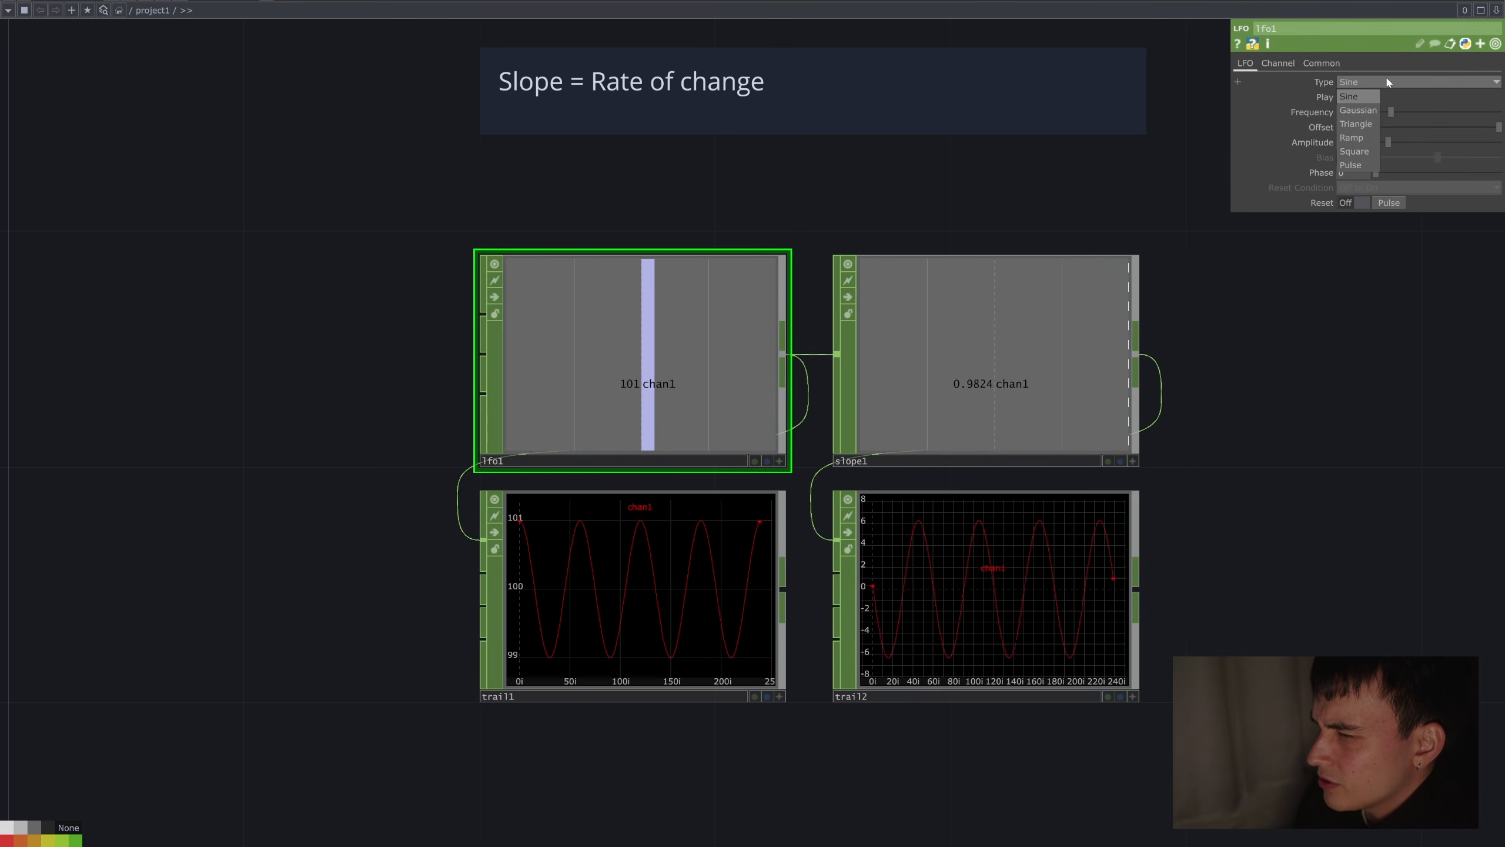
left_click(1370, 120)
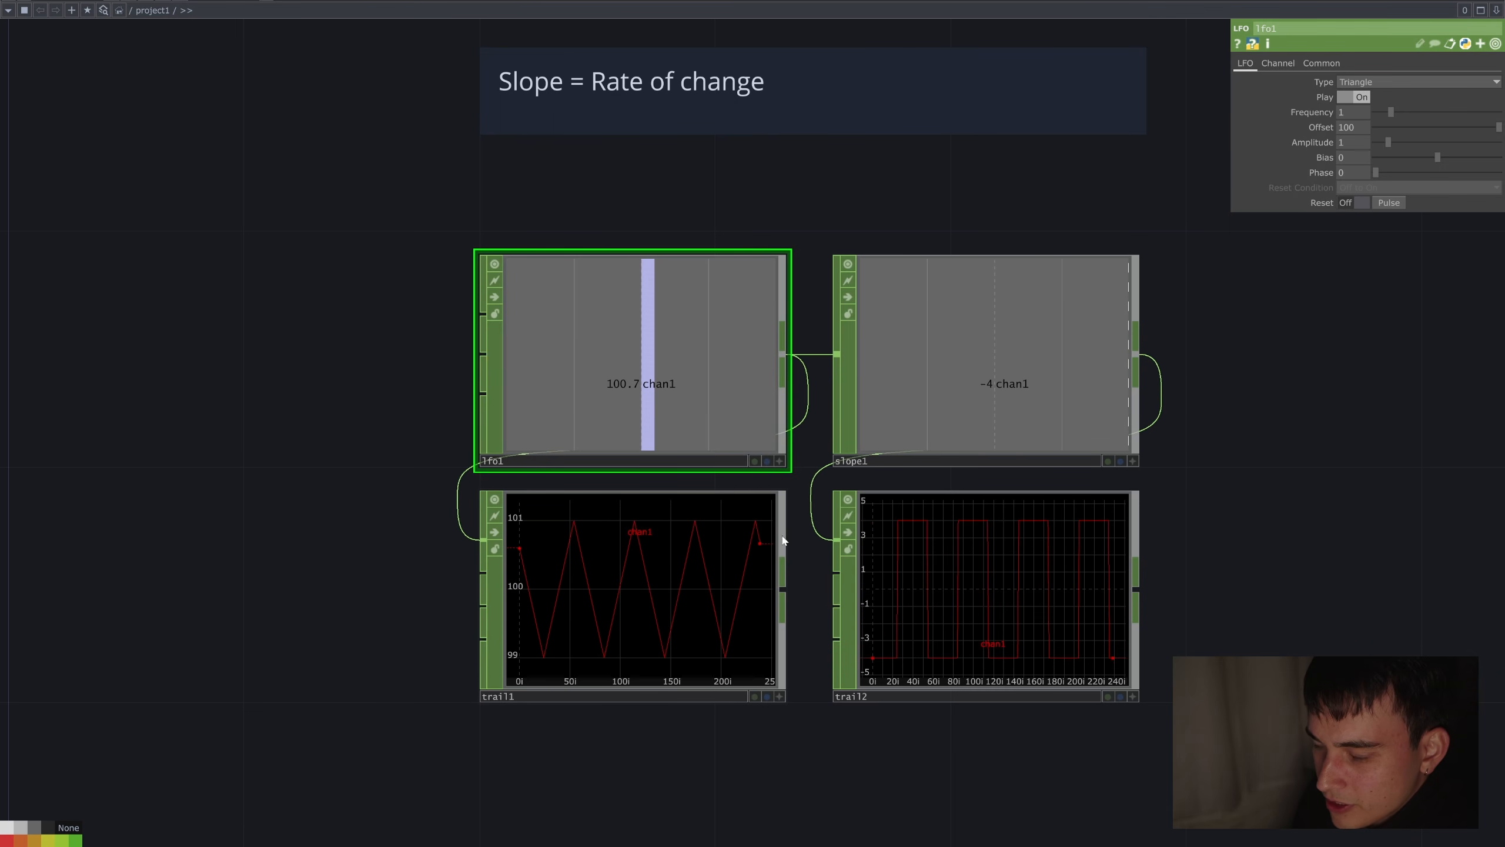
scroll(773, 538, "up", 4)
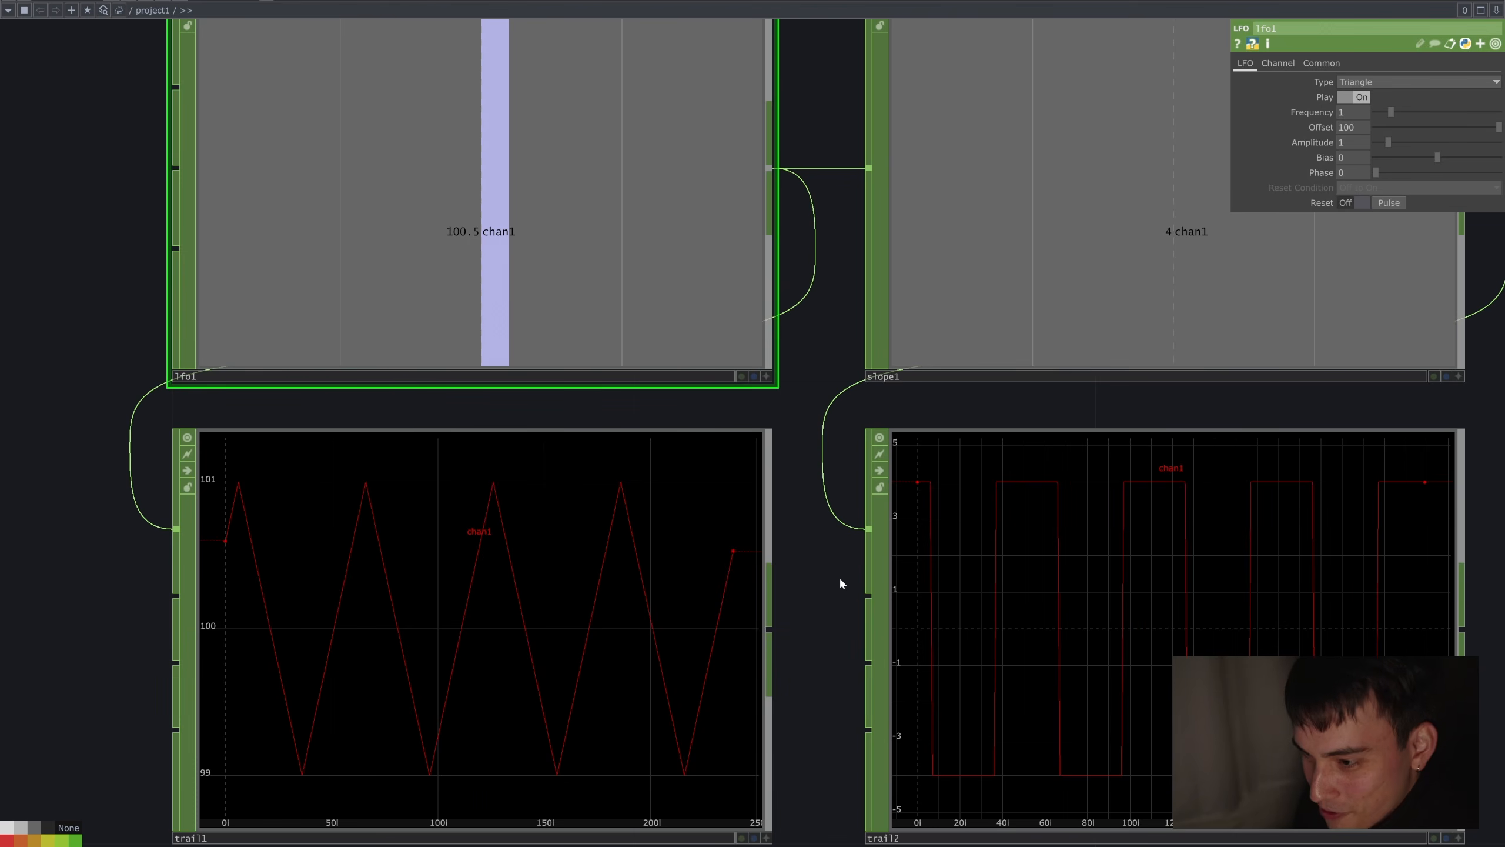
Place the slope2 TOP in the empty area below the two trail operators.
scroll(835, 583, "down", 5)
left_click_drag(836, 584, 814, 555)
left_click_drag(1126, 732, 947, 723)
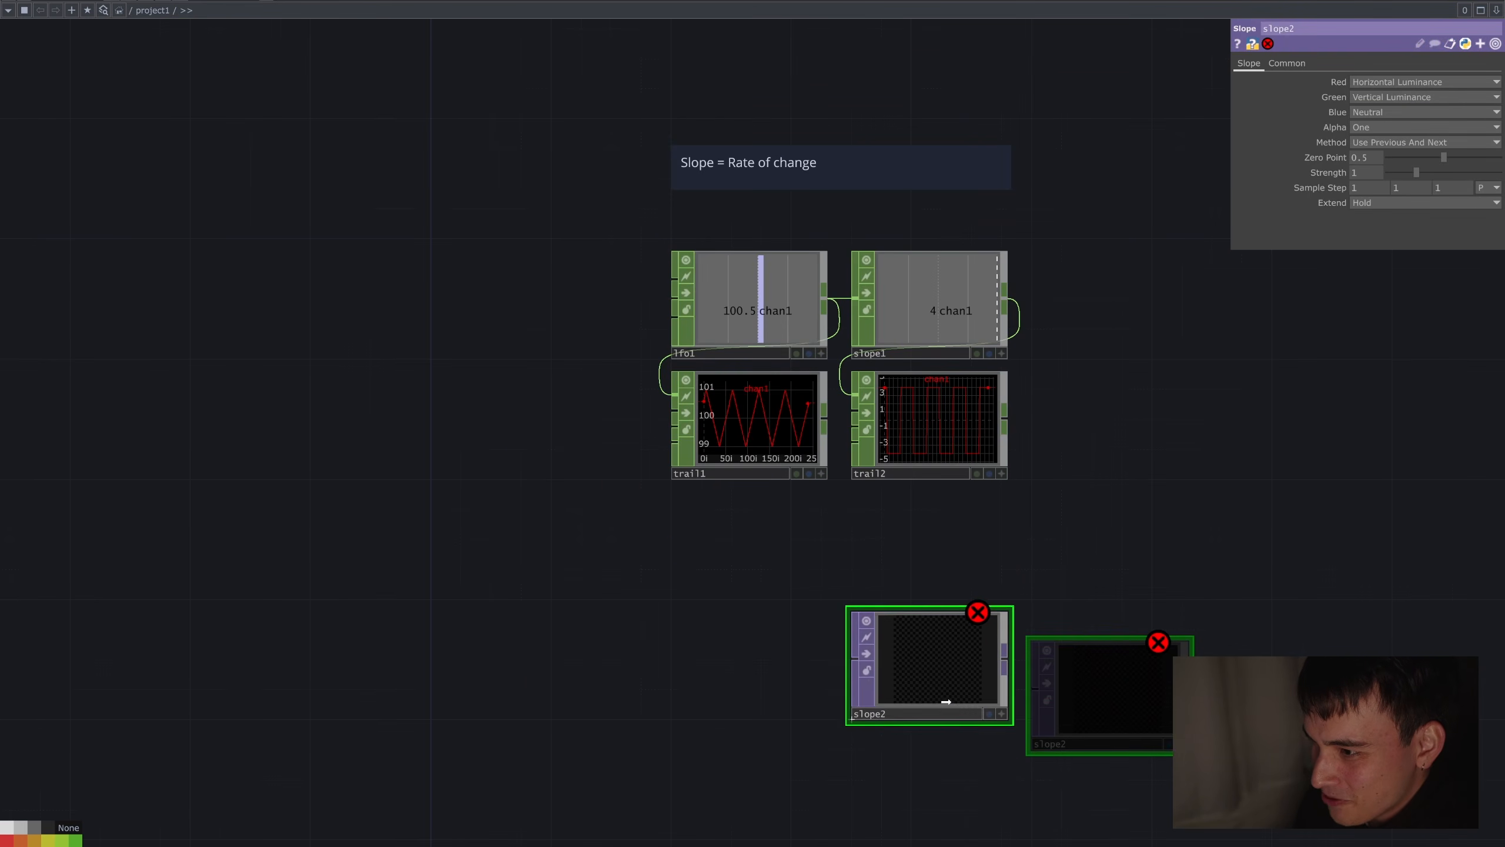
left_click_drag(1130, 652, 1157, 552)
left_click_drag(1000, 620, 1014, 664)
left_click_drag(1201, 622, 1226, 586)
left_click_drag(1058, 653, 1060, 530)
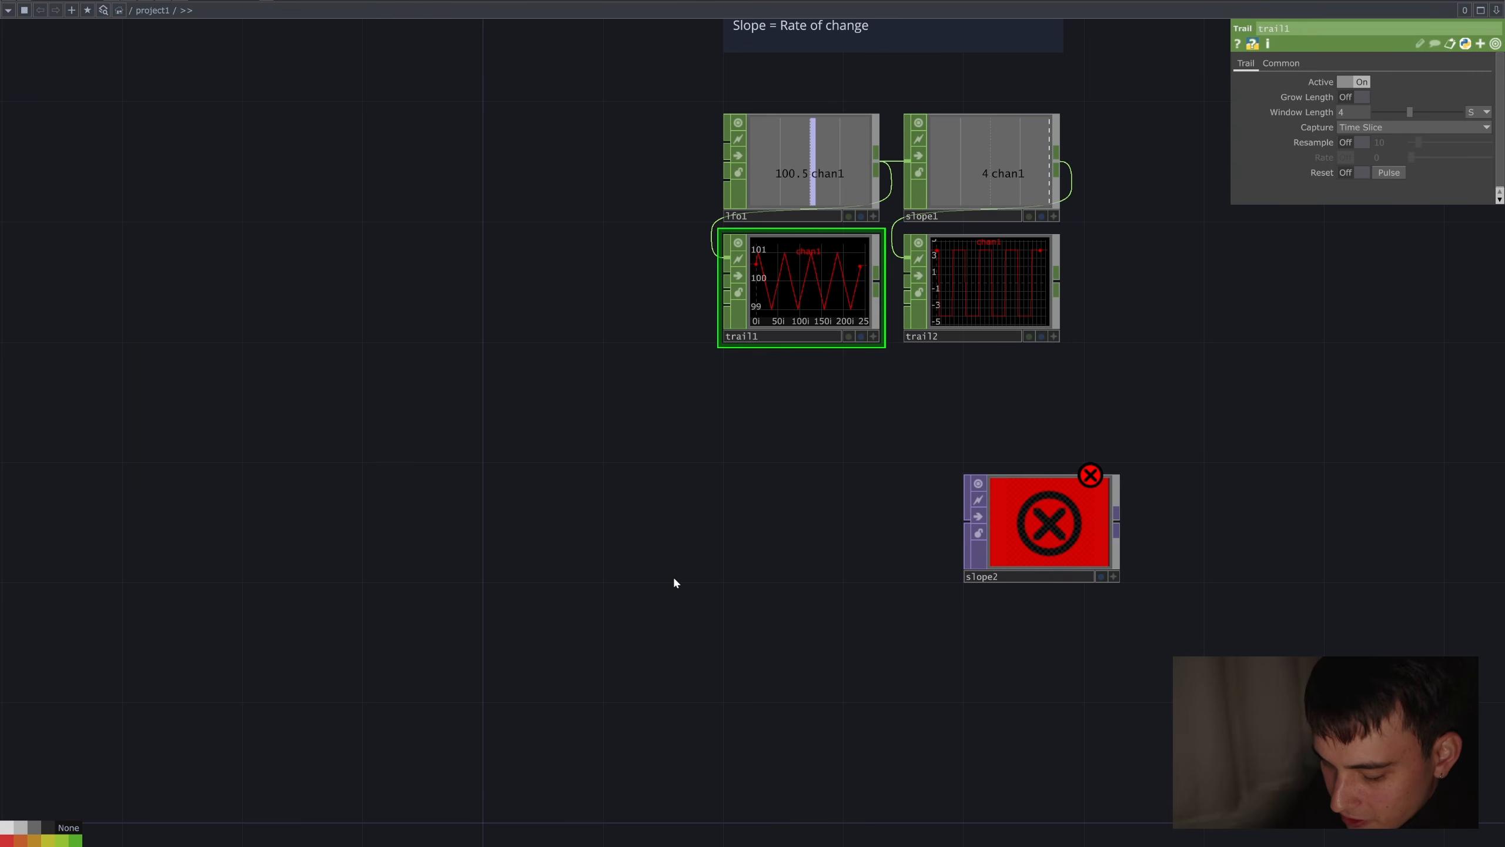
Add a Constant TOP below the CHOP network and move slope2 farther to the right of it.
key("Tab")
type("const")
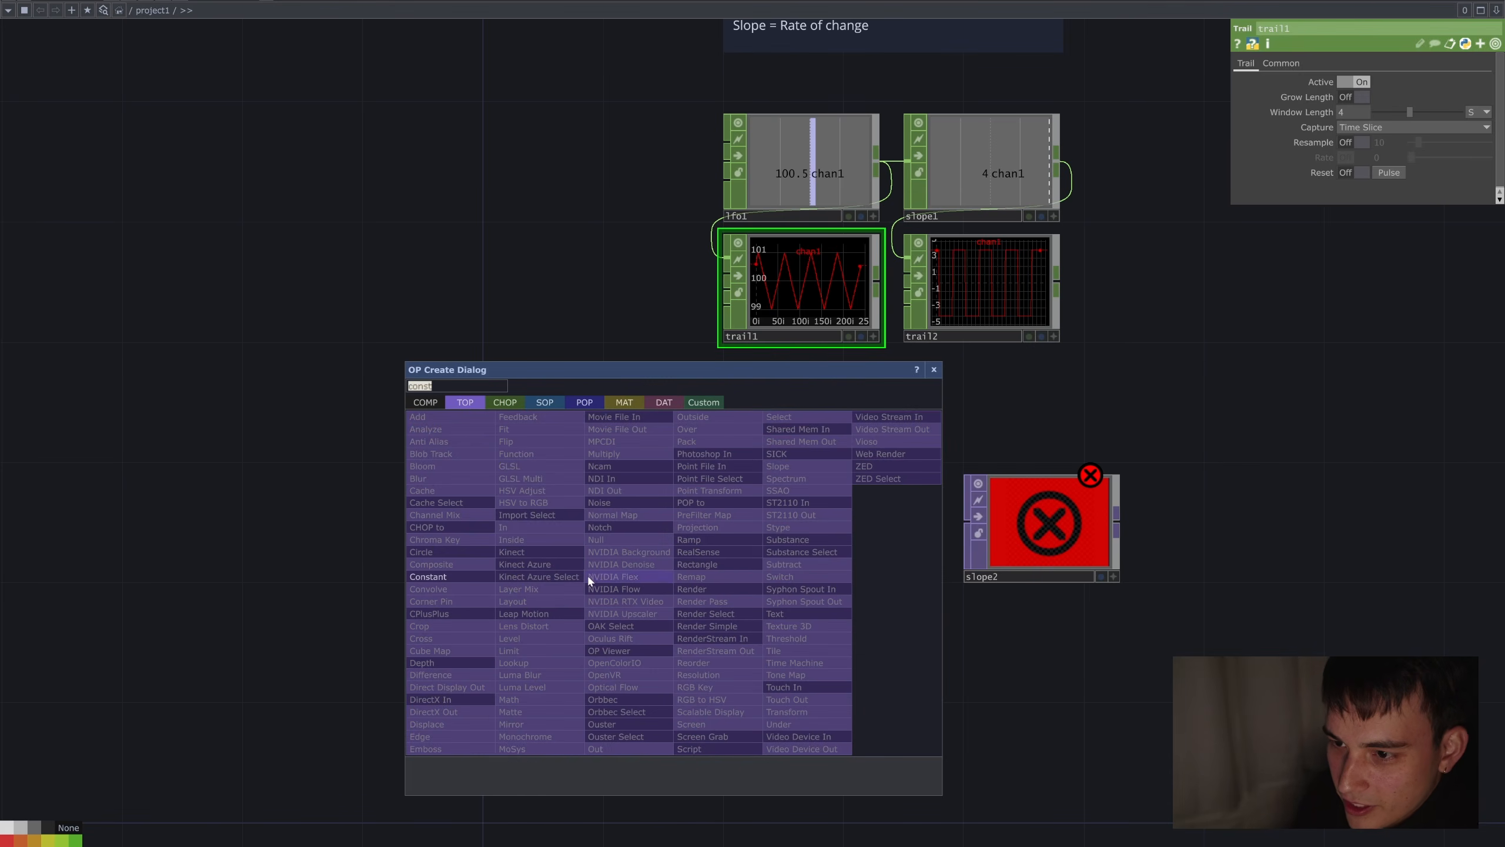
left_click(427, 576)
left_click(670, 509)
left_click_drag(1079, 537, 1304, 530)
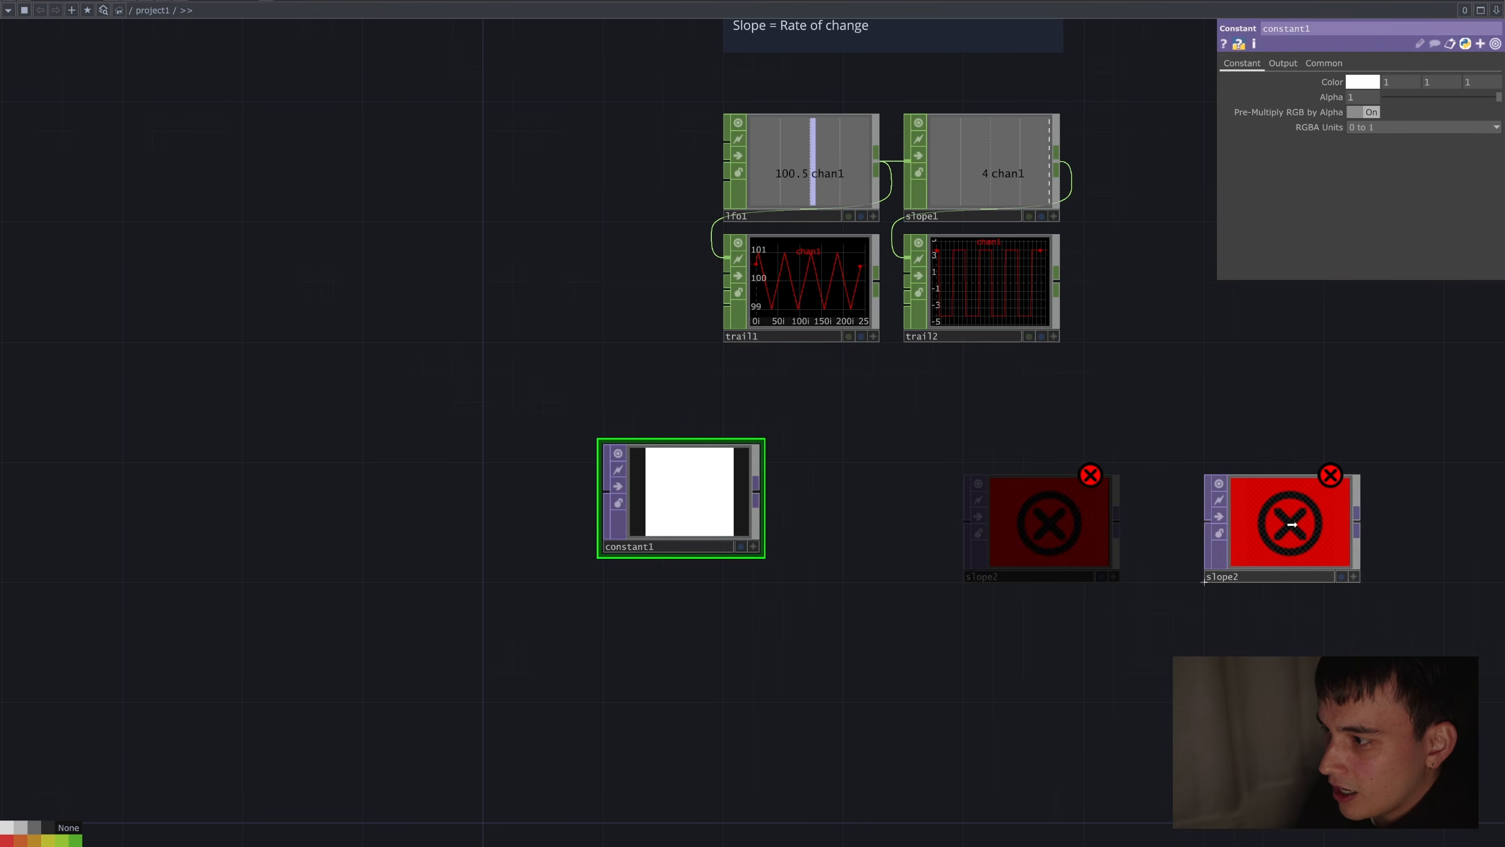
Duplicate the white Constant TOP directly beneath itself and set the copy's color to black.
left_click_drag(649, 508, 693, 539)
key("ctrl+c")
key("ctrl+v")
left_click_drag(680, 705, 680, 796)
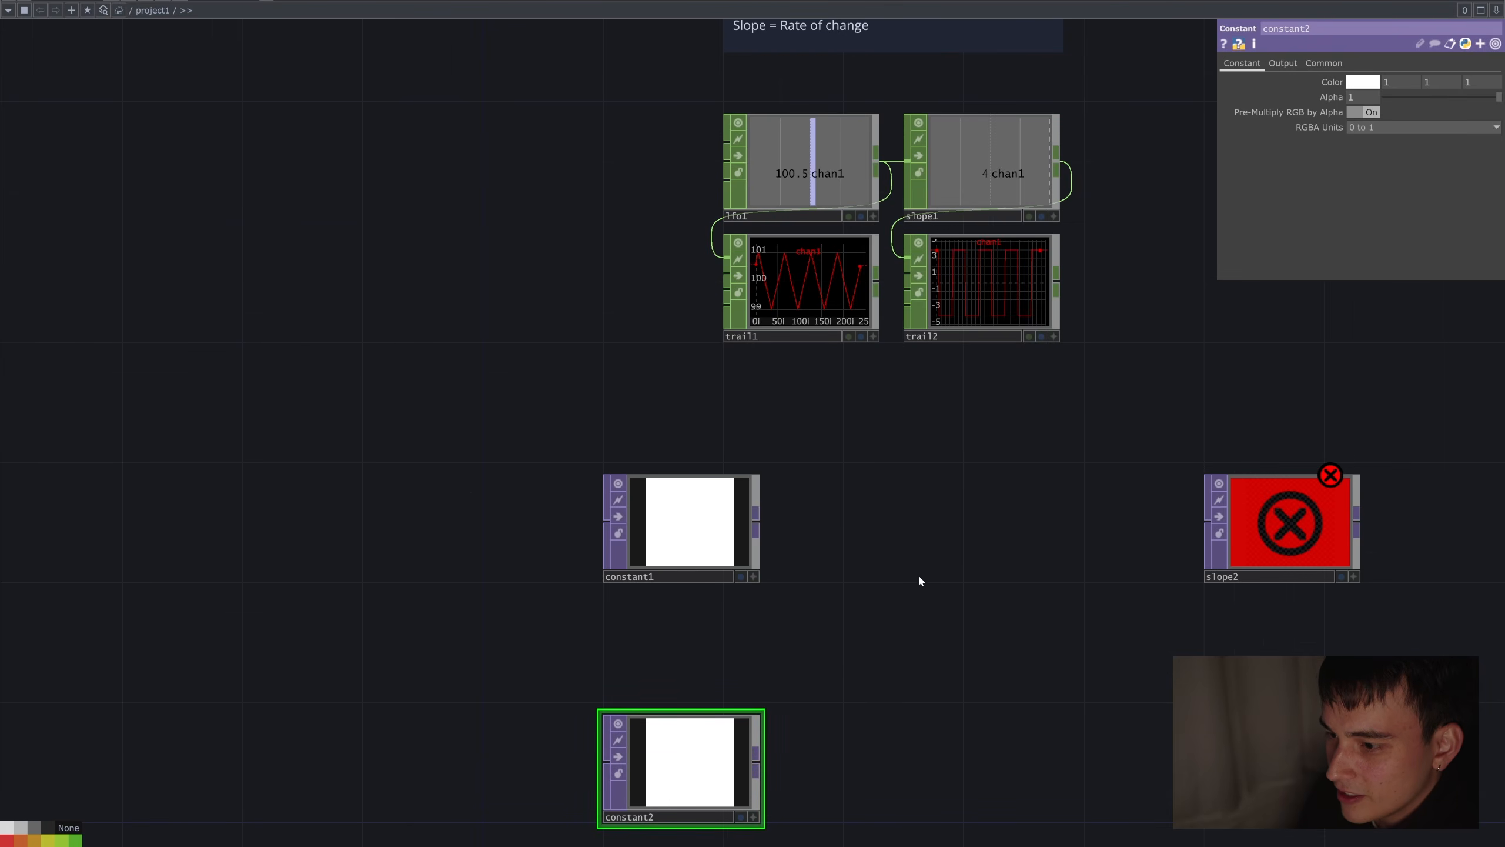
left_click(1365, 85)
left_click(1355, 56)
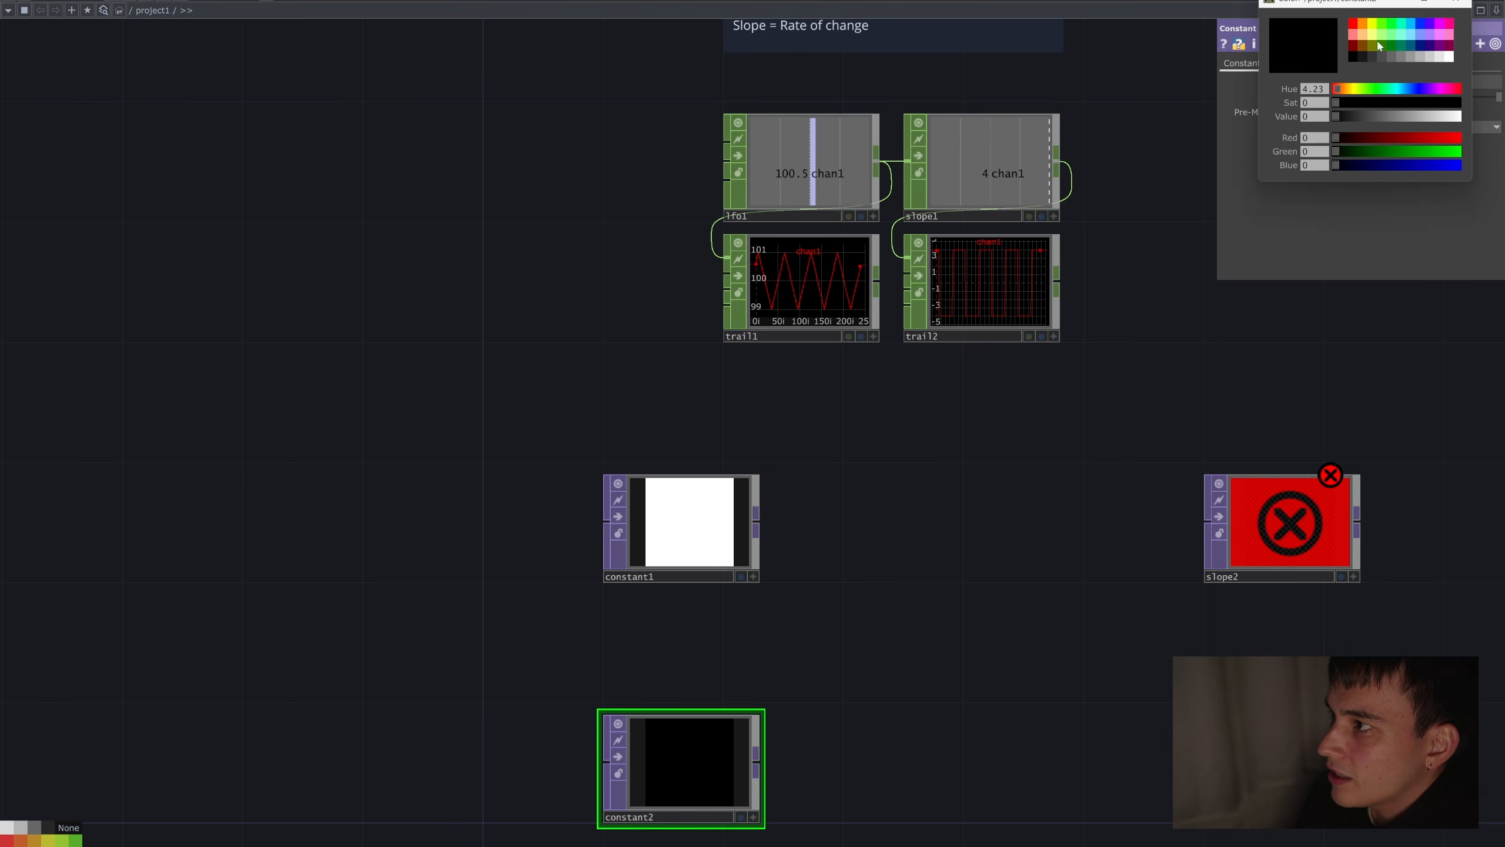
Add a Layout TOP fed by constant1 and connect constant2 as its second input.
left_click(756, 514)
left_click(896, 617)
type("layout")
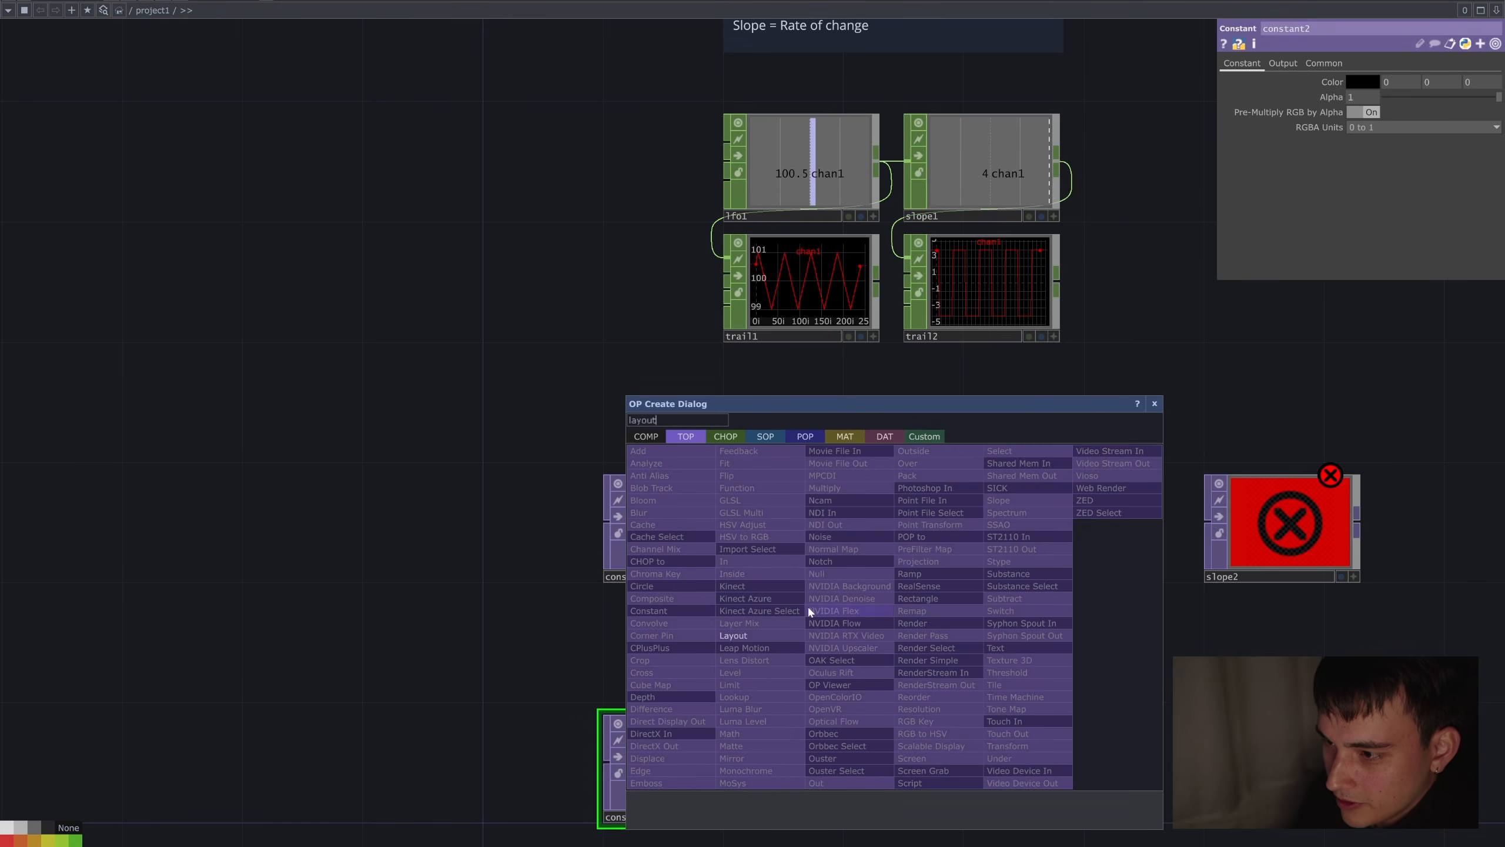
left_click(733, 636)
left_click(933, 633)
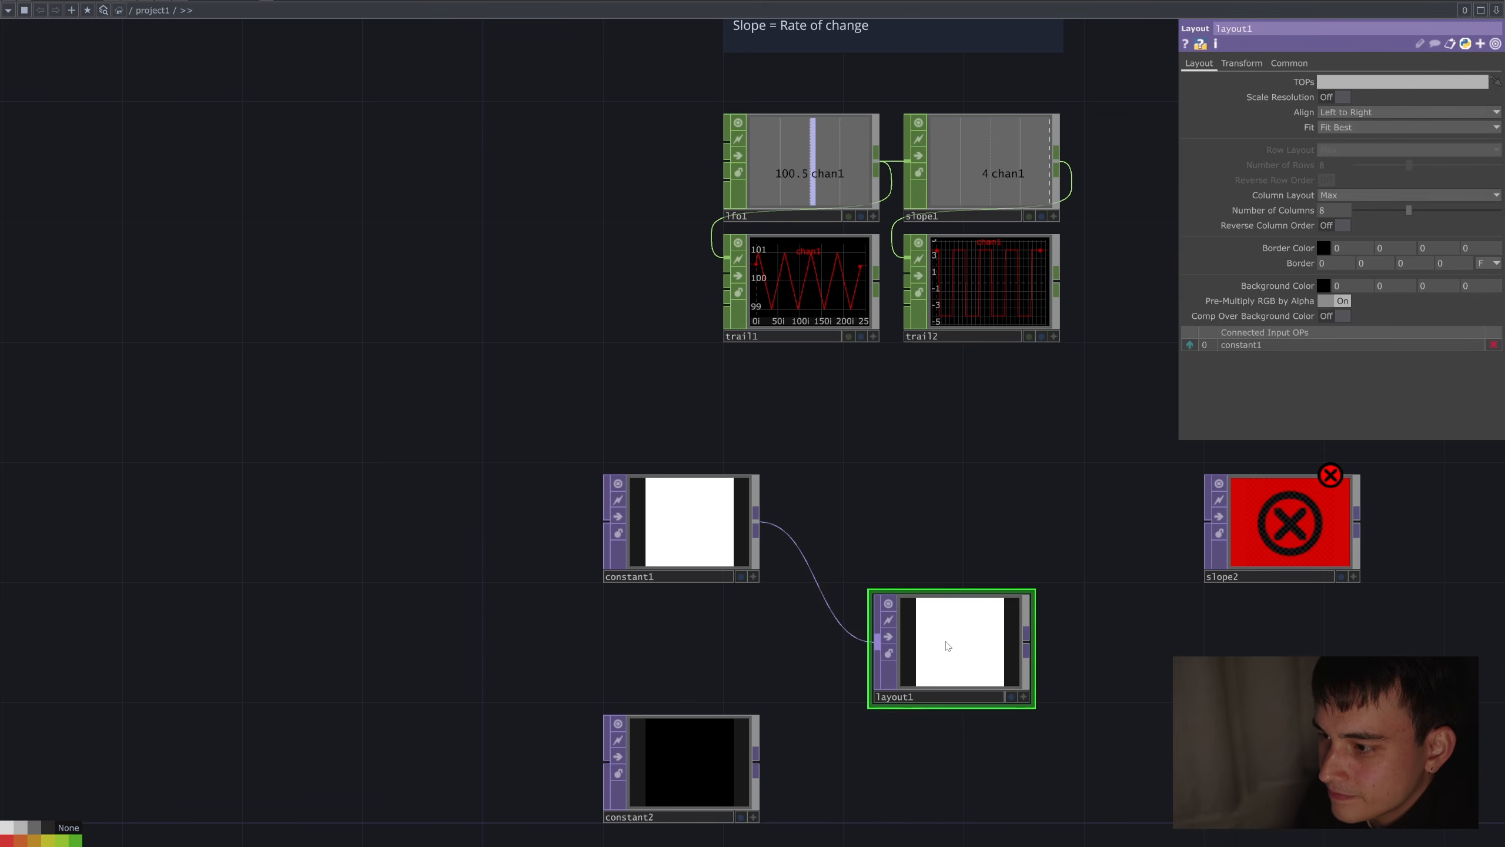
left_click_drag(756, 765, 847, 649)
Set layout1's Fit option to Fit Outside so the two constants fill the frame side by side.
scroll(945, 647, "up", 4)
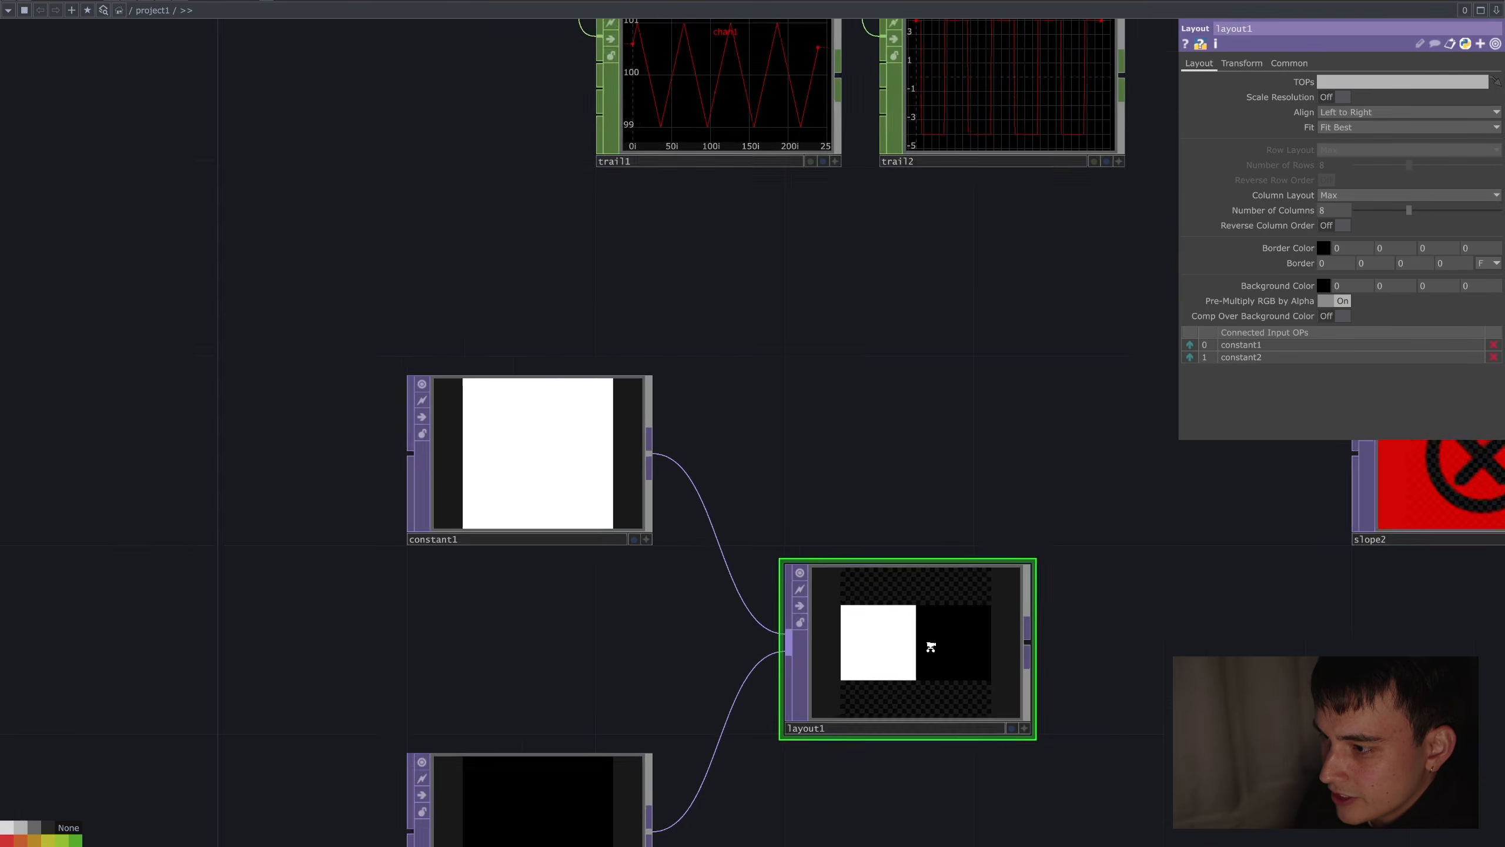
left_click_drag(1165, 728, 1097, 582)
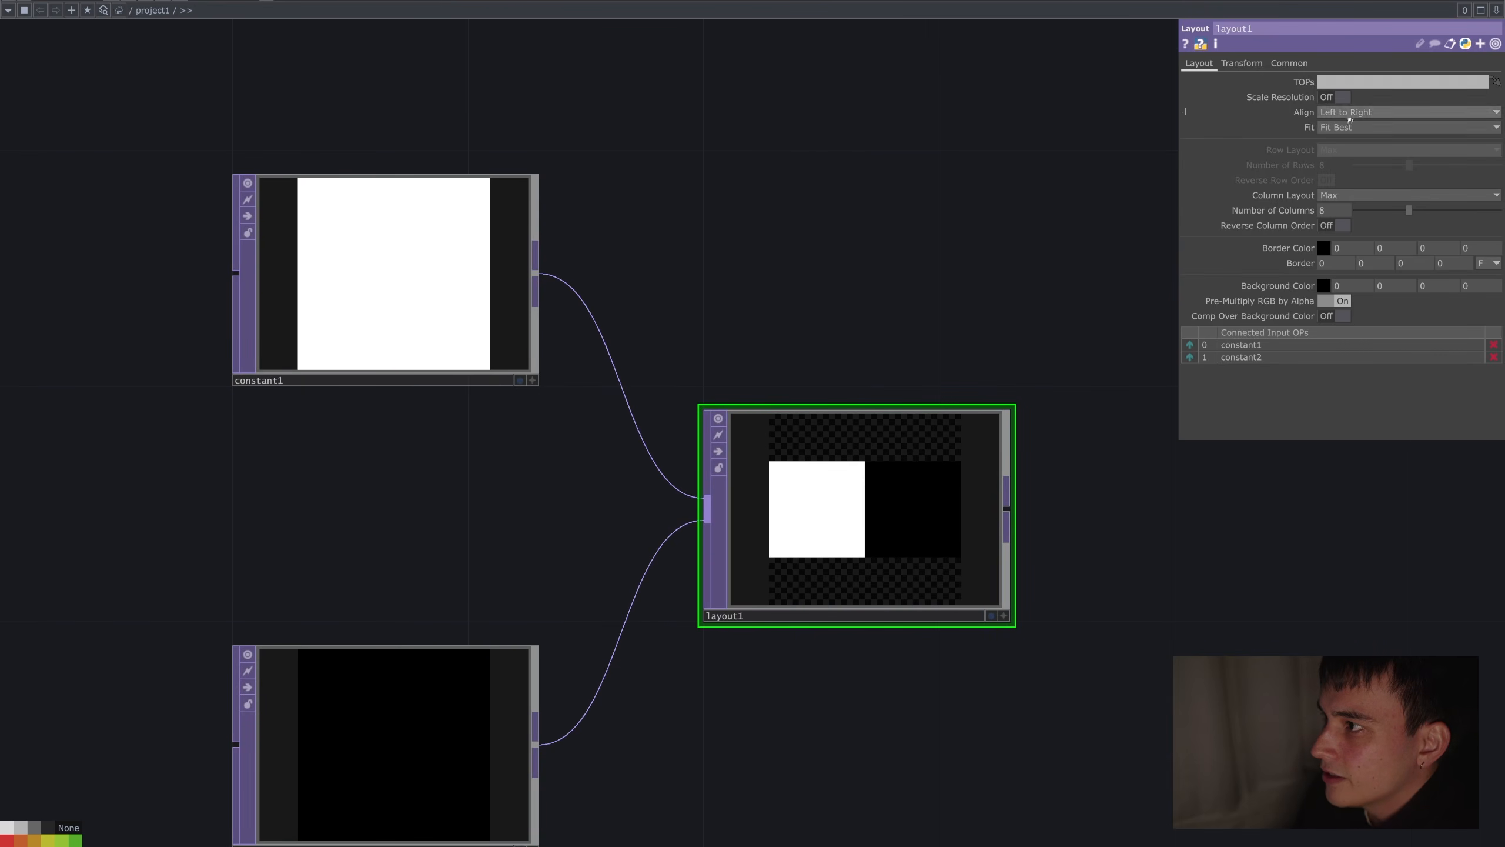
left_click(1357, 128)
left_click(1354, 190)
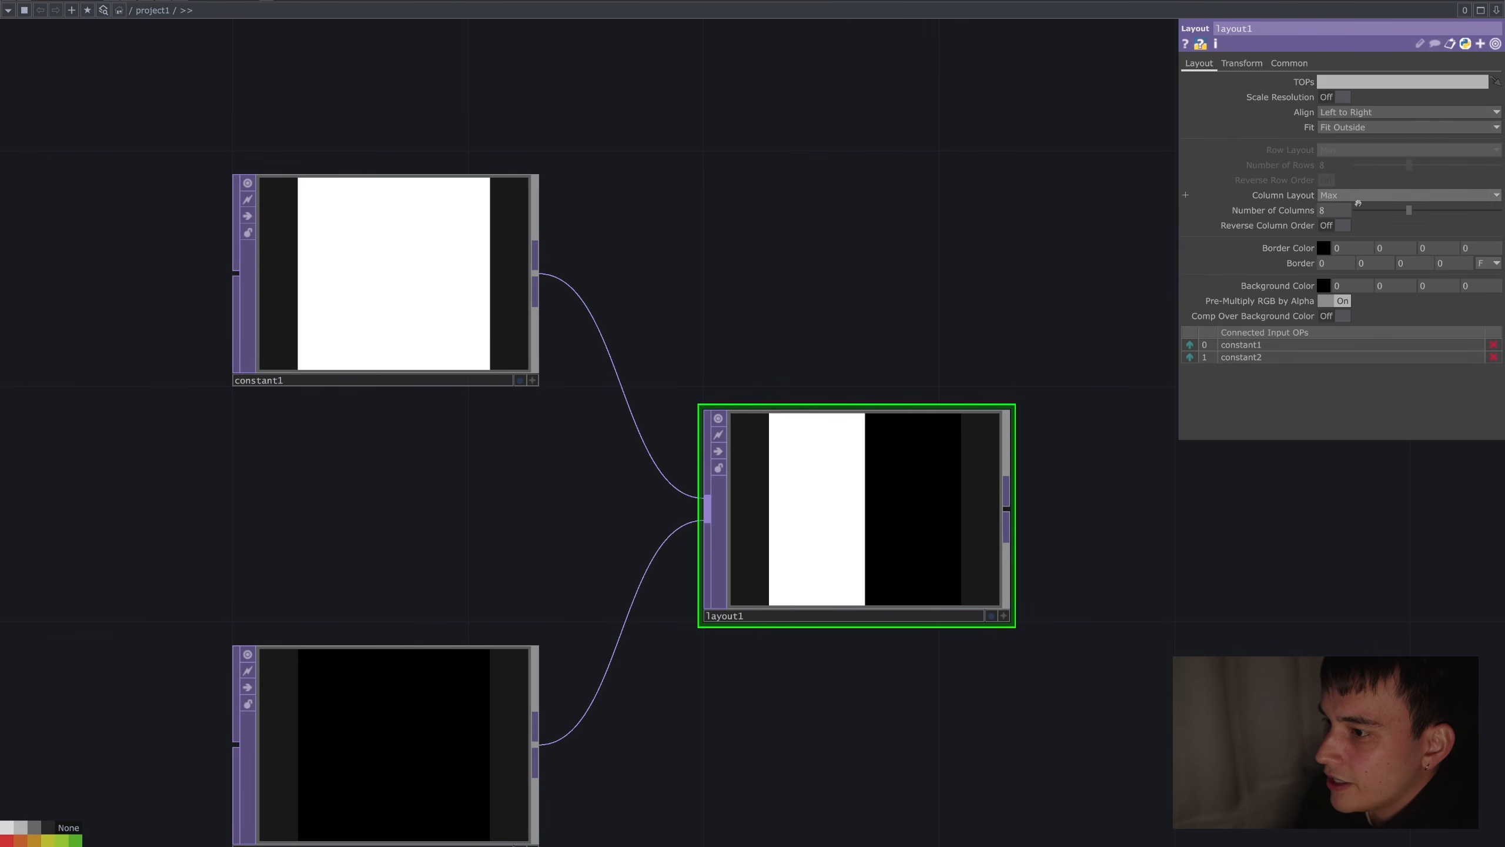
scroll(875, 492, "up", 4)
scroll(823, 461, "down", 4)
Set the resolution of both Constant TOPs to 1200 by 1200 and check the layout's output.
right_click_drag(605, 158, 442, 751)
left_click(1324, 63)
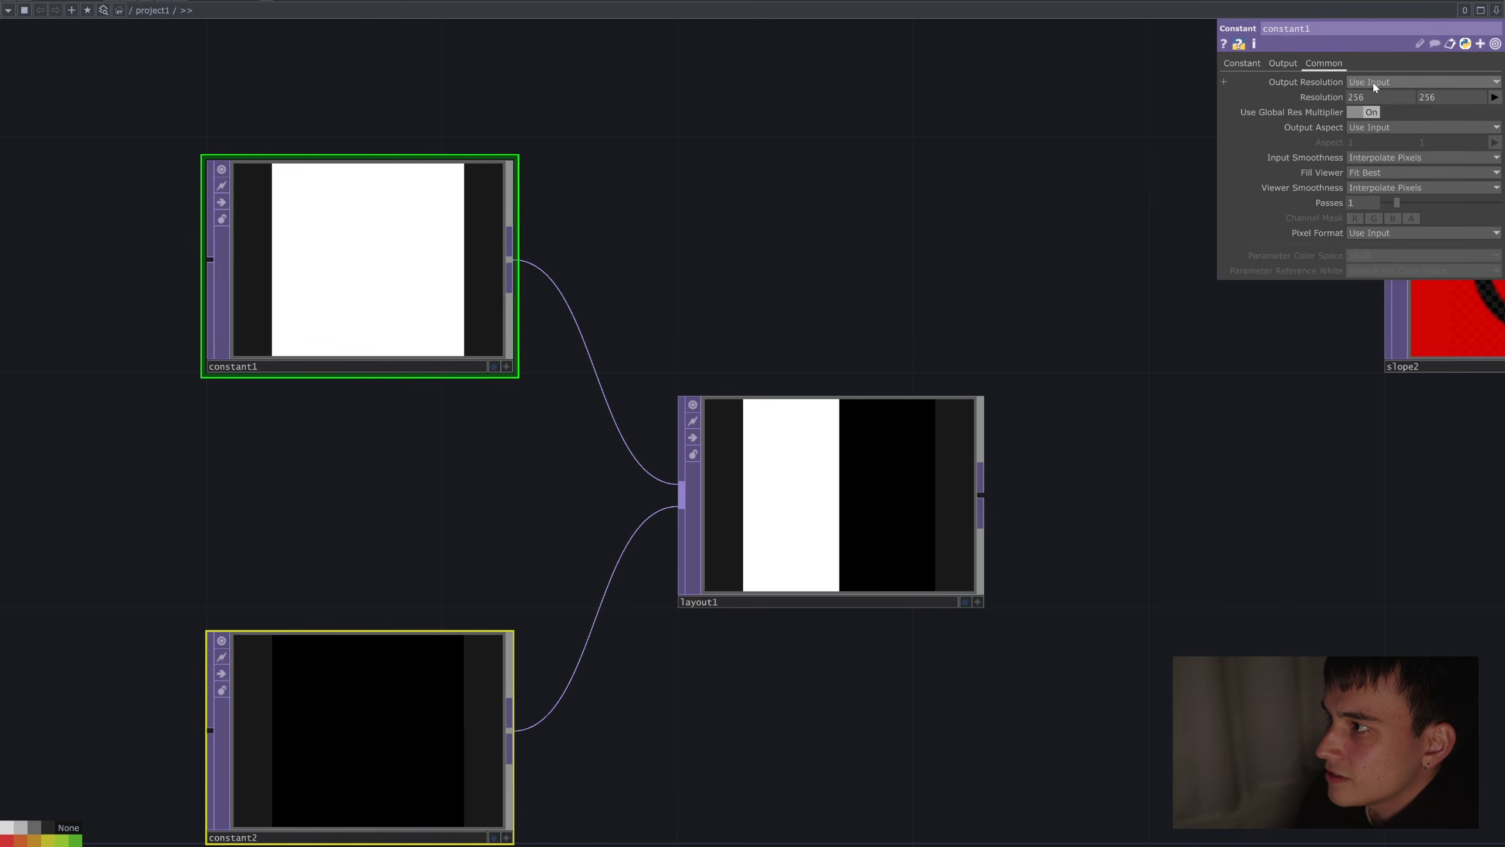
left_click(1379, 97)
type("1200")
key("Tab")
type("1200")
key("Return")
left_click(847, 477)
scroll(847, 477, "up", 5)
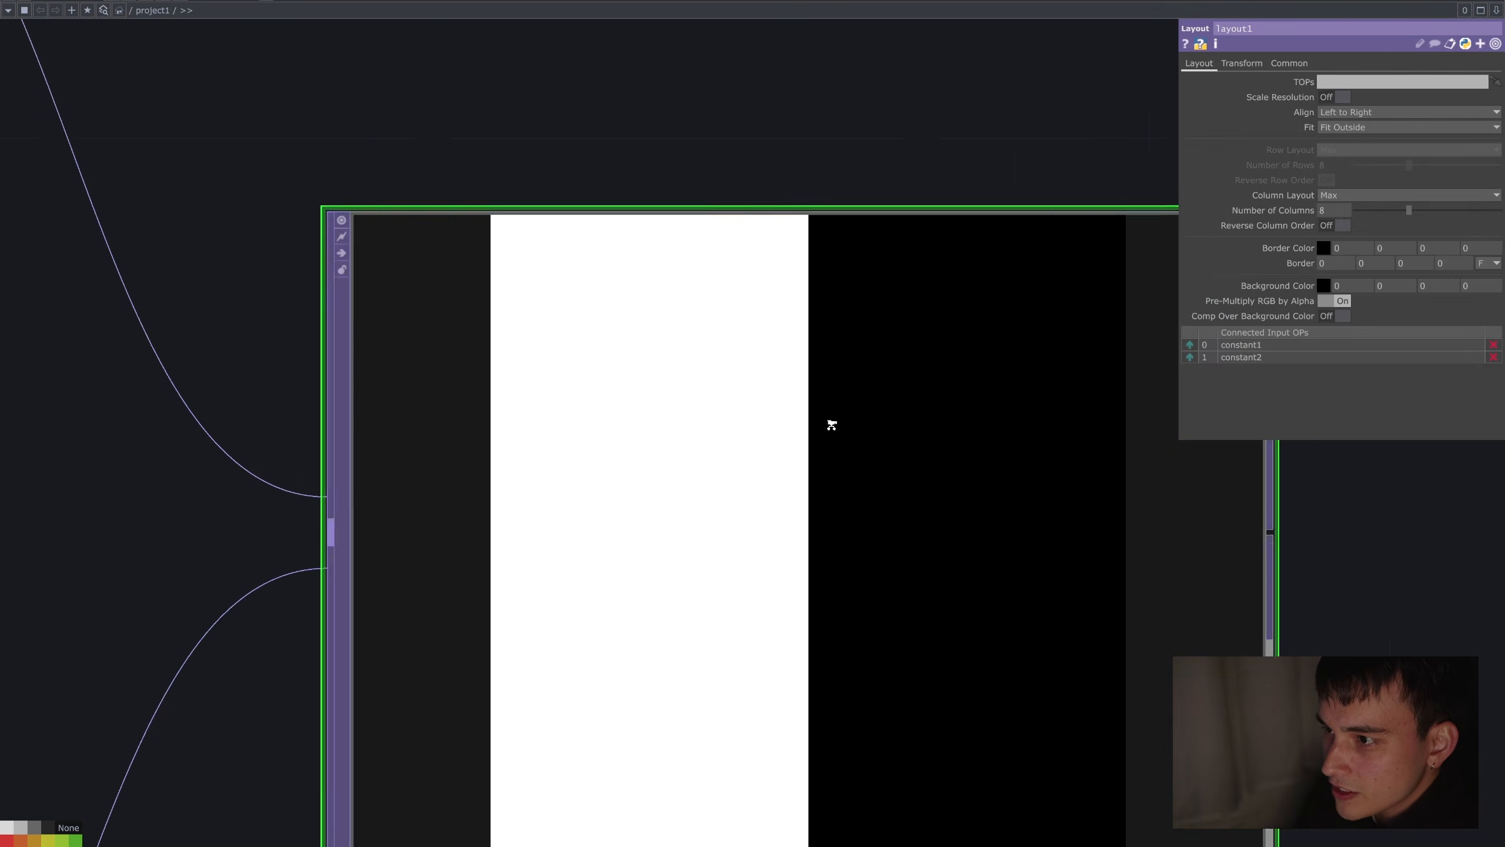
scroll(666, 365, "down", 2)
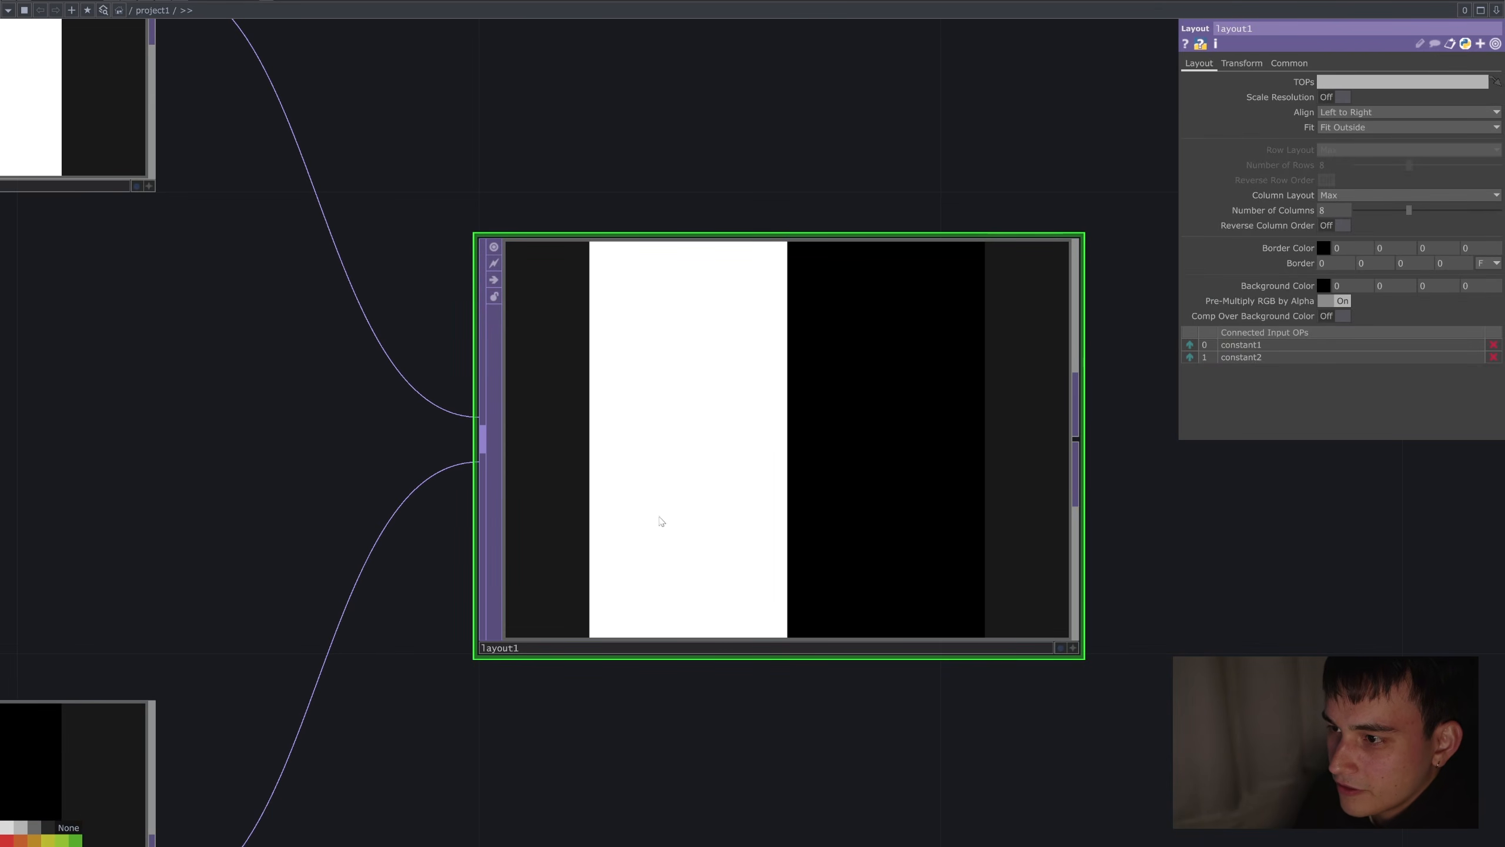
Move slope2 beside layout1 and connect the layout's output to its input.
scroll(712, 491, "down", 4)
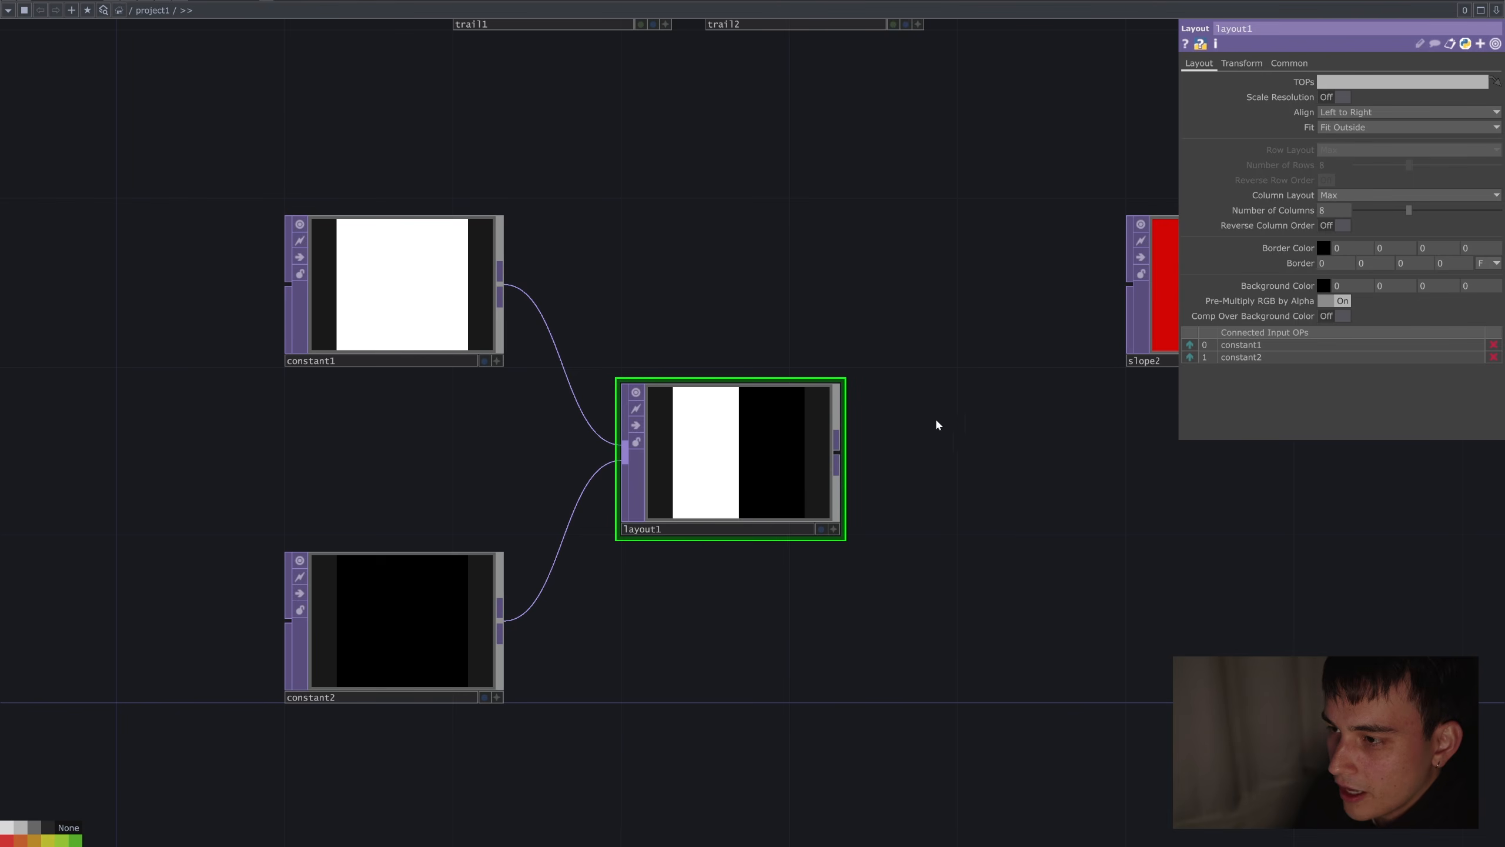
left_click_drag(944, 427, 954, 474)
left_click_drag(1177, 458, 919, 697)
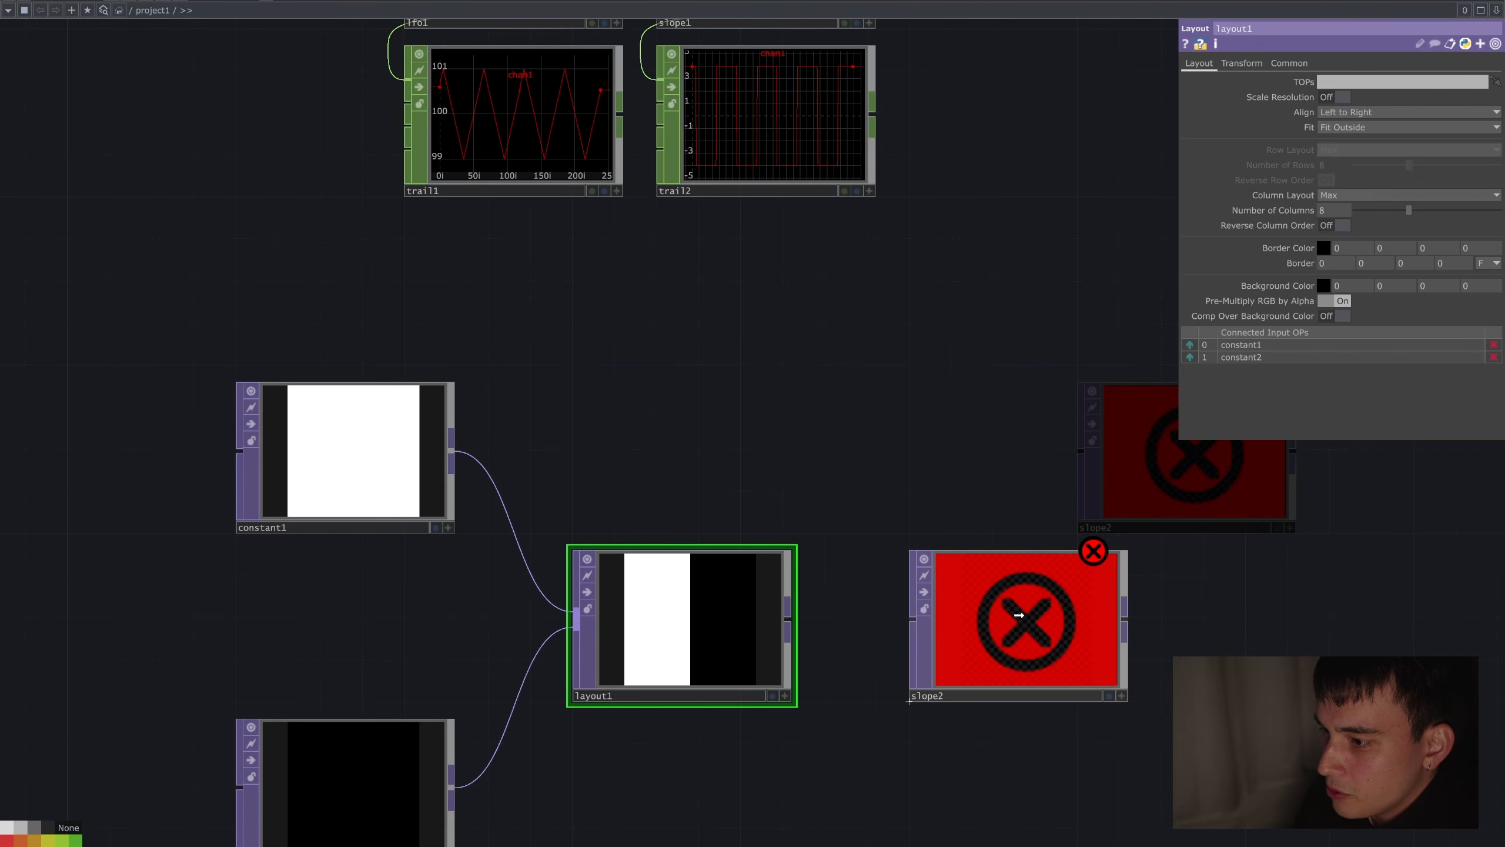
left_click(788, 611)
left_click(914, 620)
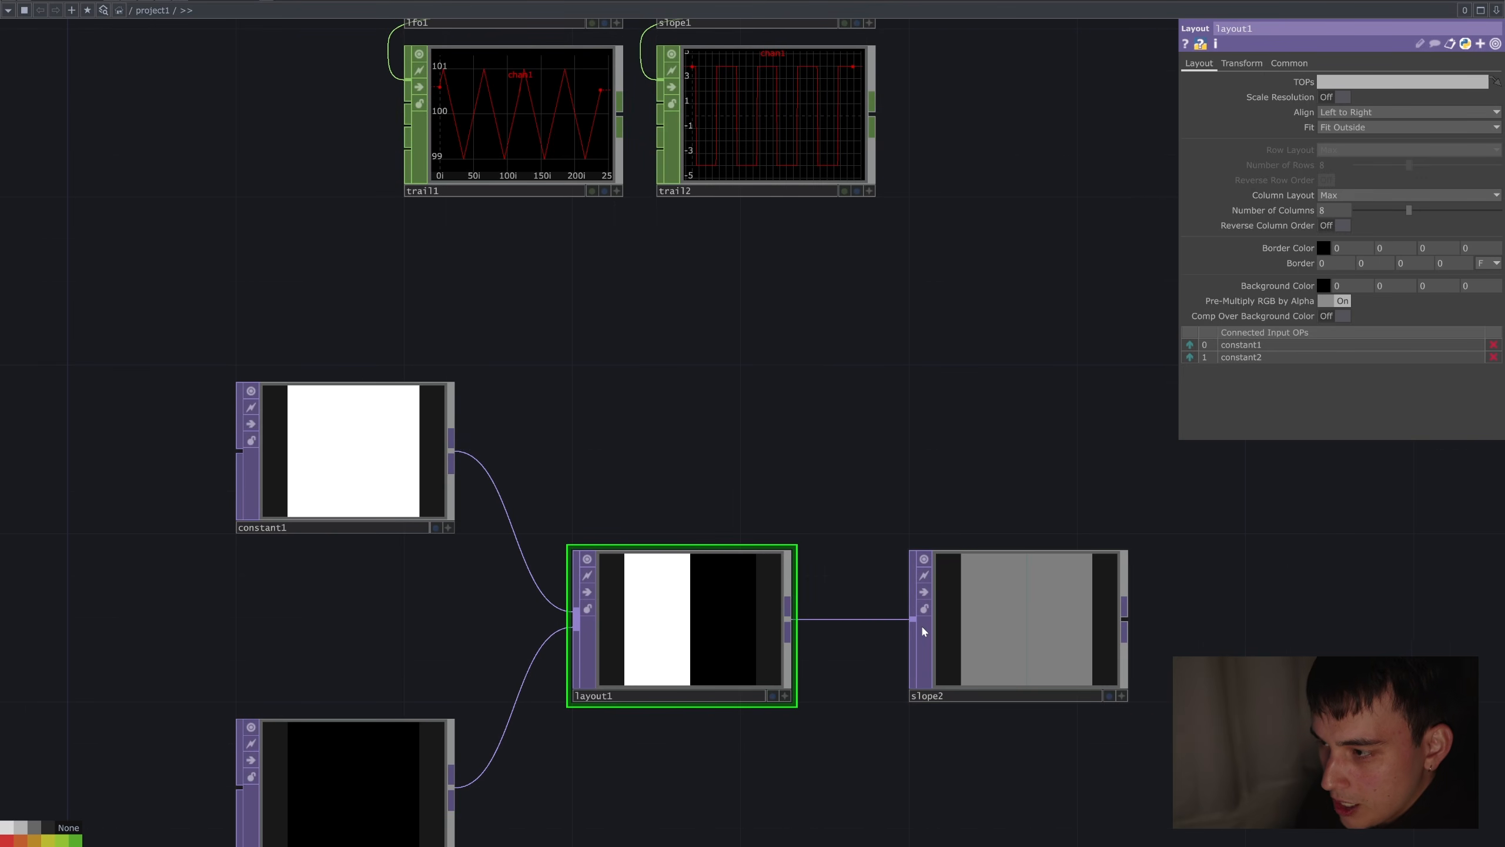
Examine slope2's output at the boundary between the white and black halves, and select slope2 to show its parameters.
left_click_drag(846, 500, 944, 444)
scroll(1110, 522, "up", 6)
left_click_drag(1087, 408, 922, 292)
scroll(983, 440, "up", 3)
scroll(983, 440, "up", 2)
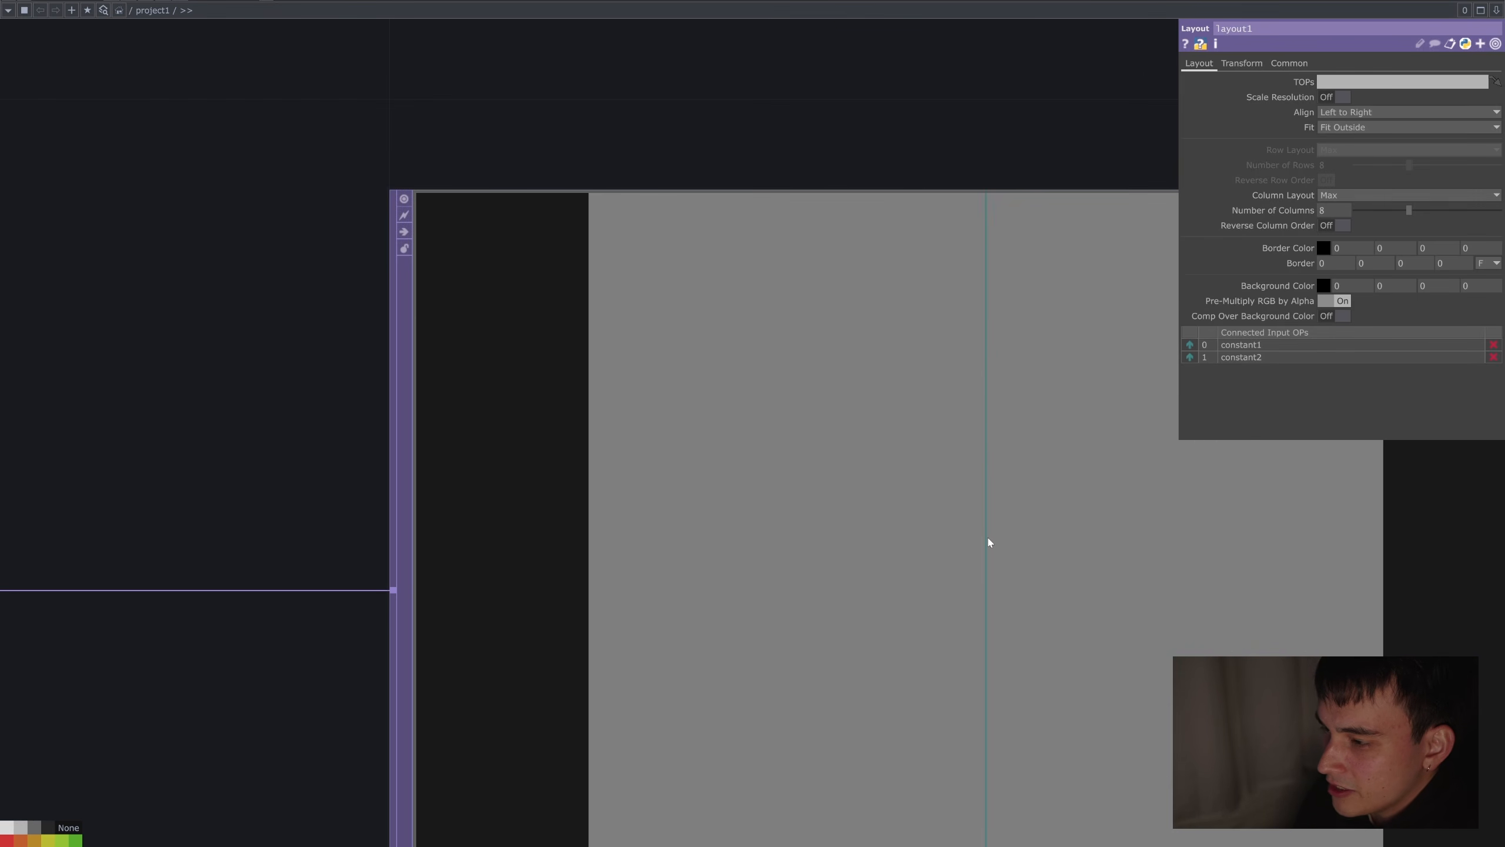
scroll(990, 579, "down", 5)
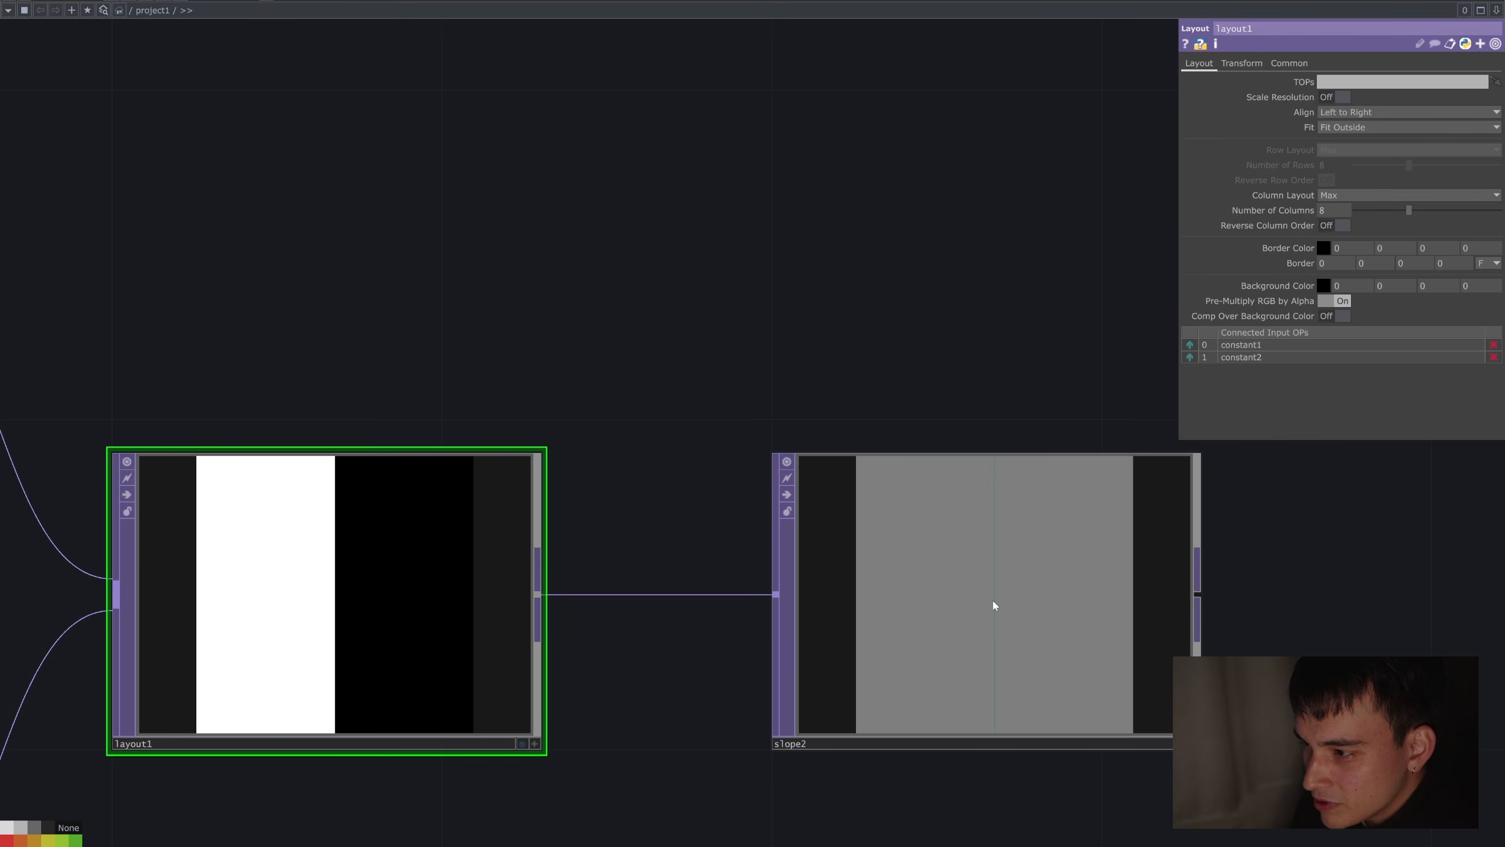
scroll(995, 605, "down", 5)
scroll(1129, 622, "up", 3)
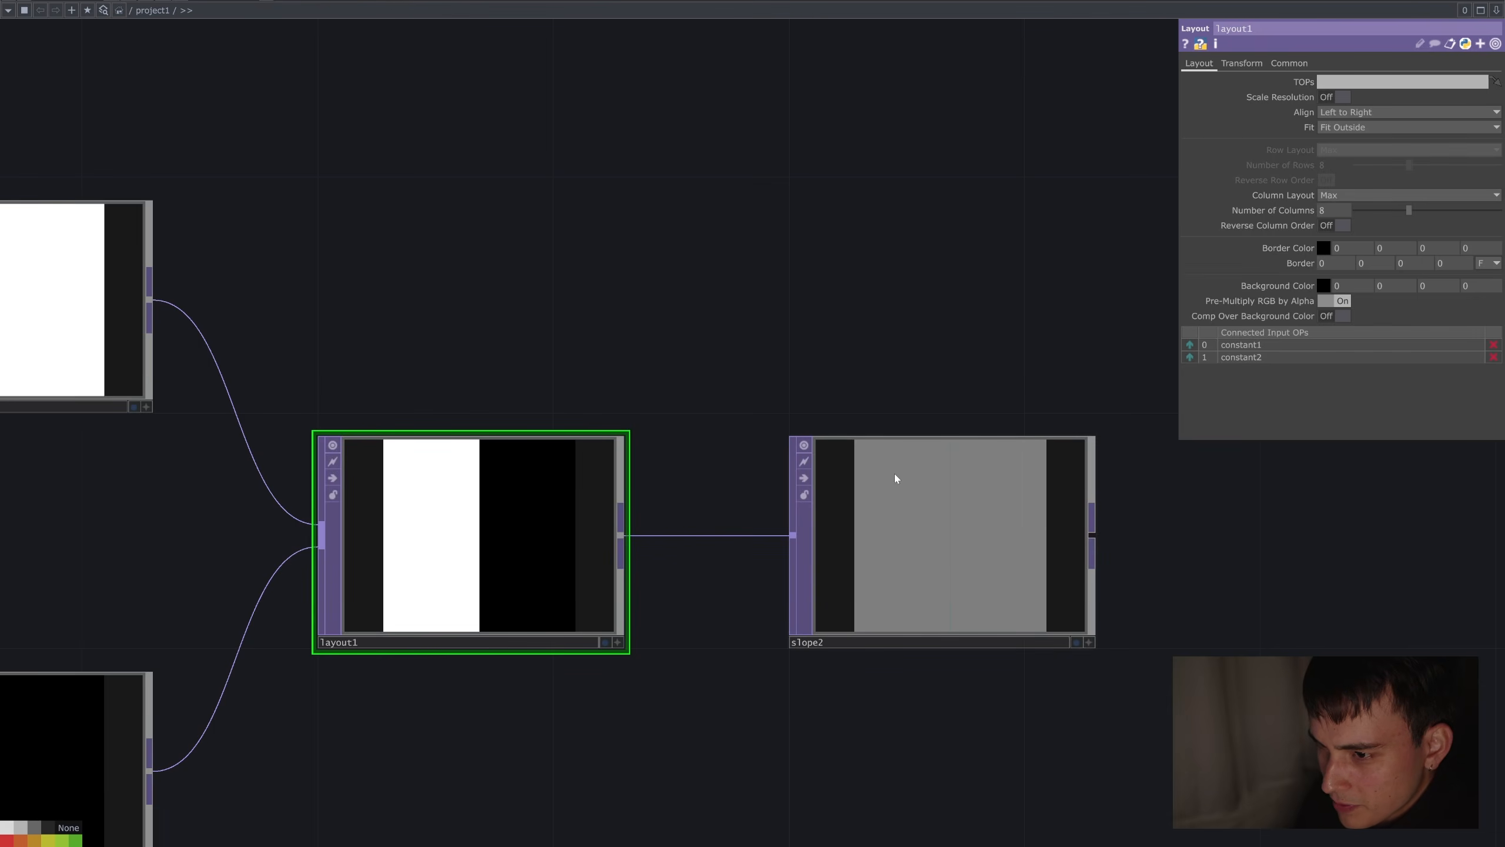
left_click(995, 649)
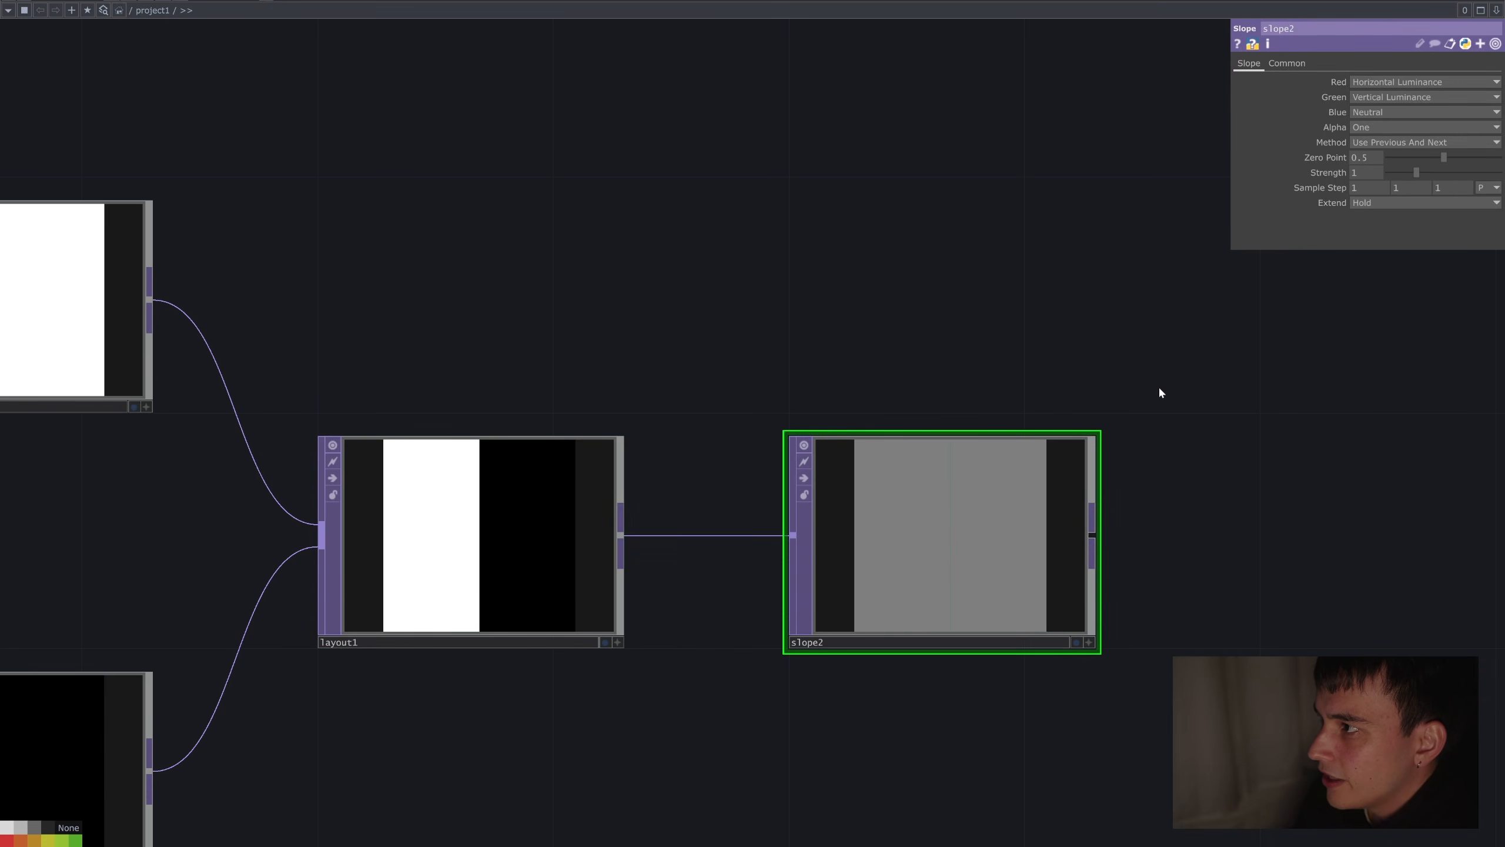
Split slope2's viewer into separate red, green, blue and alpha images with their value ranges, and inspect the red channel's centre line.
scroll(1118, 610, "up", 4)
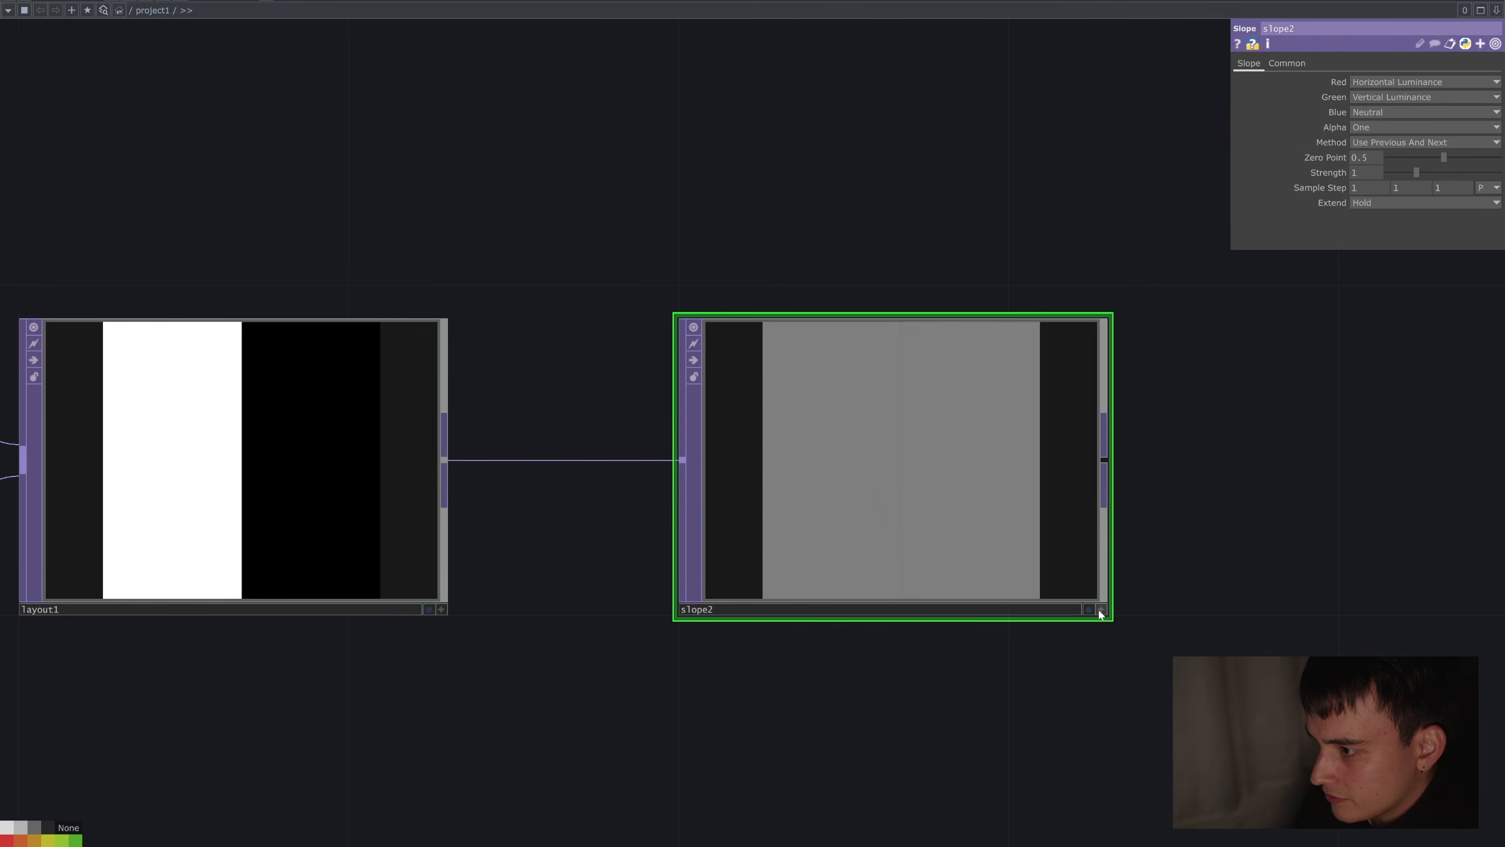
right_click(935, 470)
left_click(1015, 554)
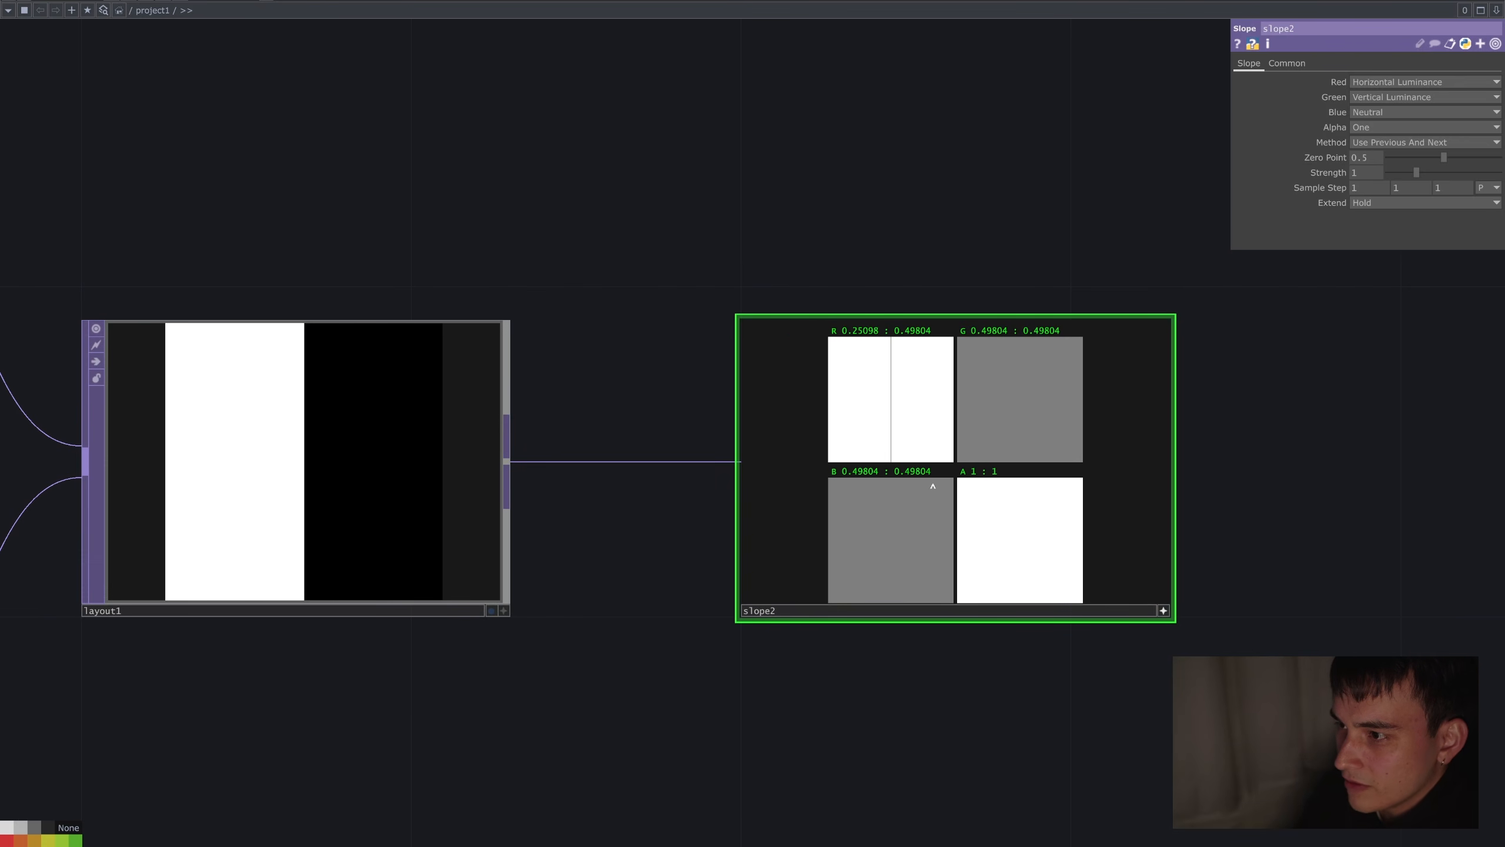
left_click_drag(803, 238, 1042, 333)
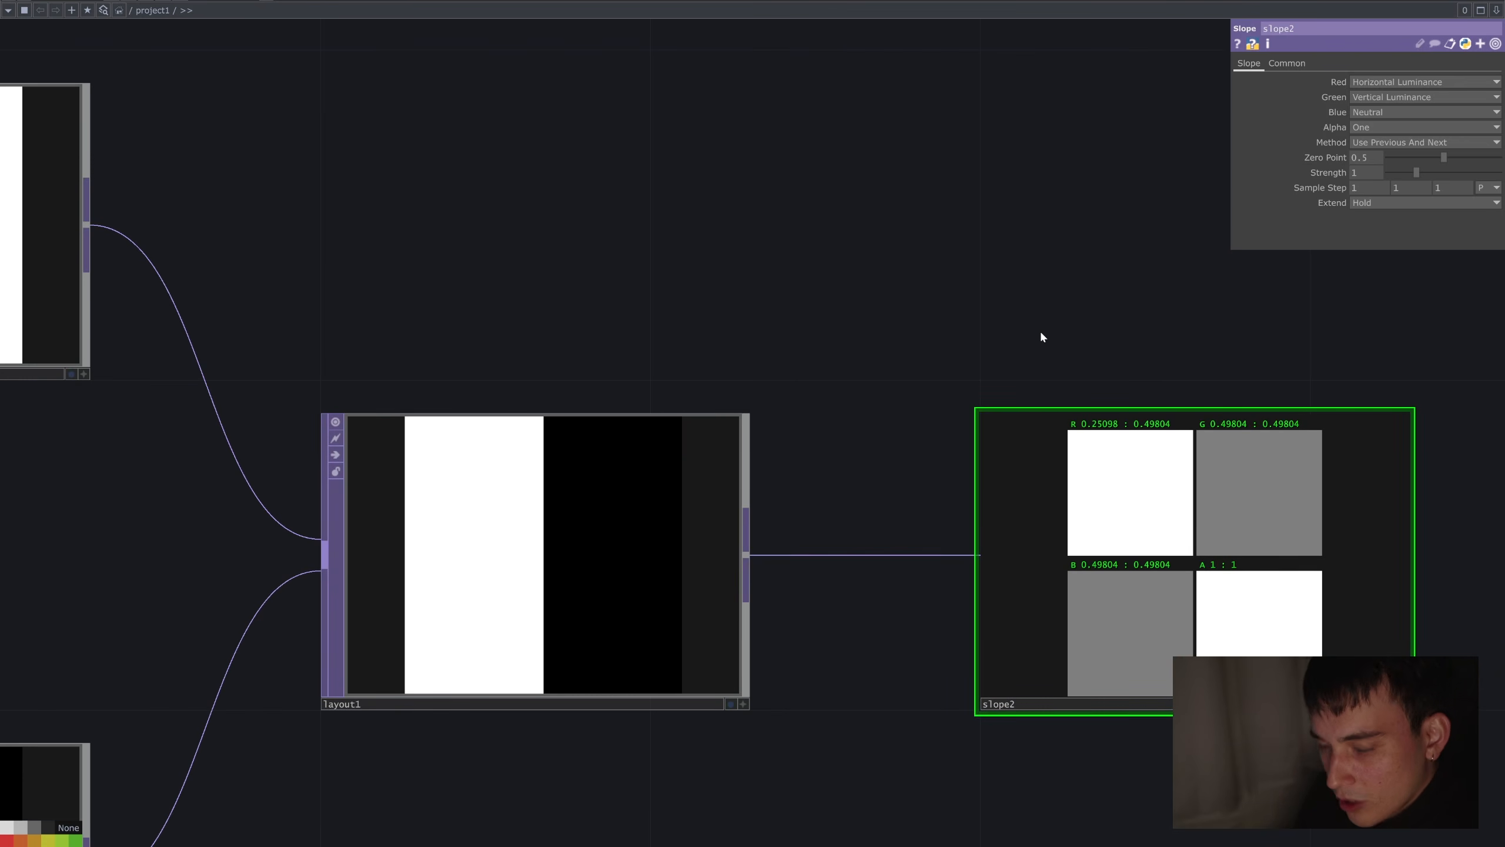
scroll(1381, 542, "up", 5)
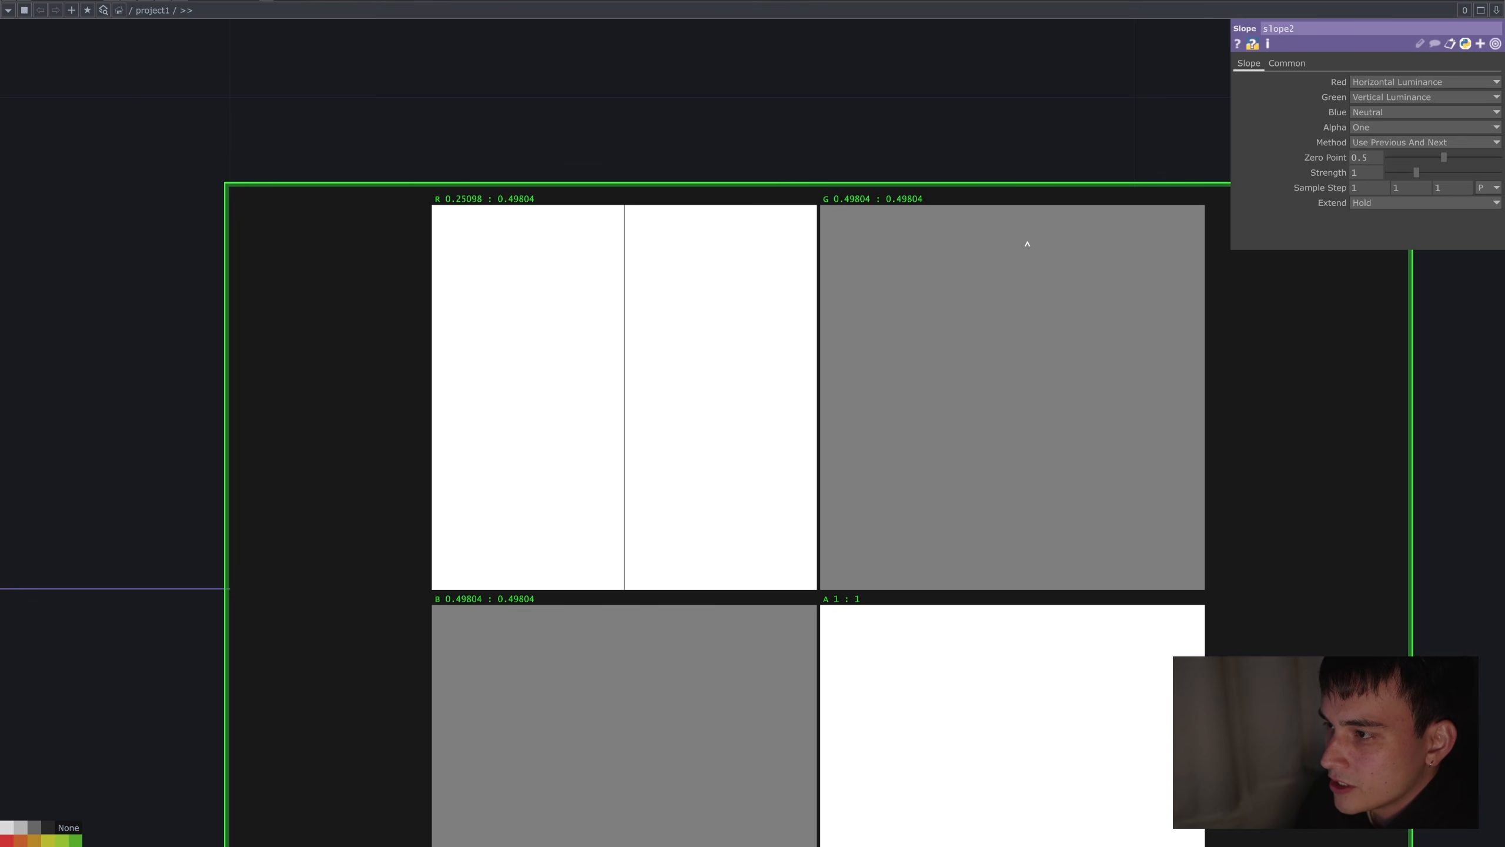
scroll(1027, 246, "up", 2)
scroll(1014, 394, "down", 3)
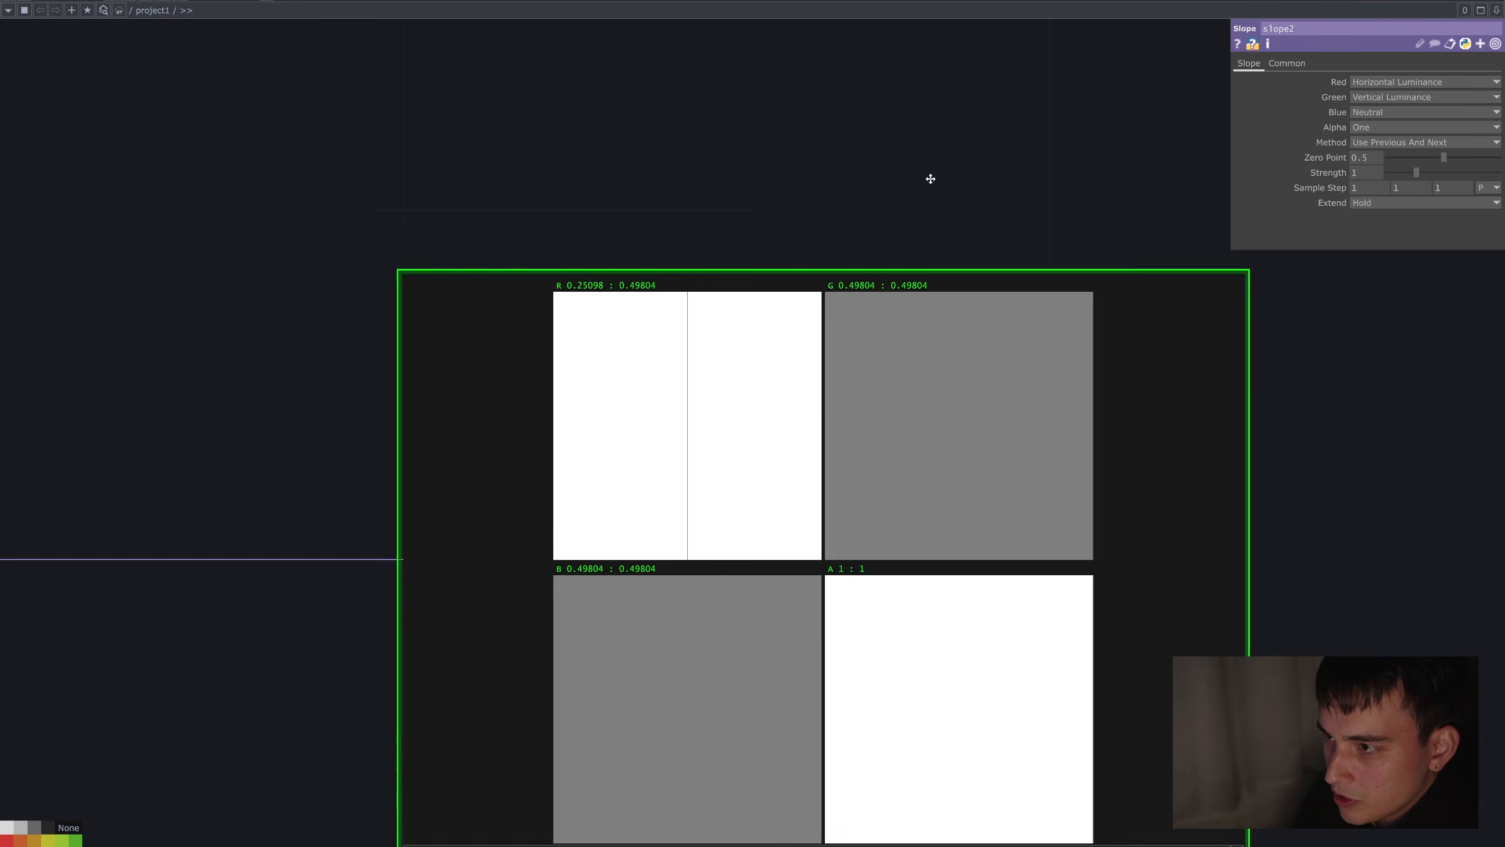
Display pixel coordinates and colour values in slope2's viewer and sample the output.
left_click_drag(932, 187, 911, 82)
key("a")
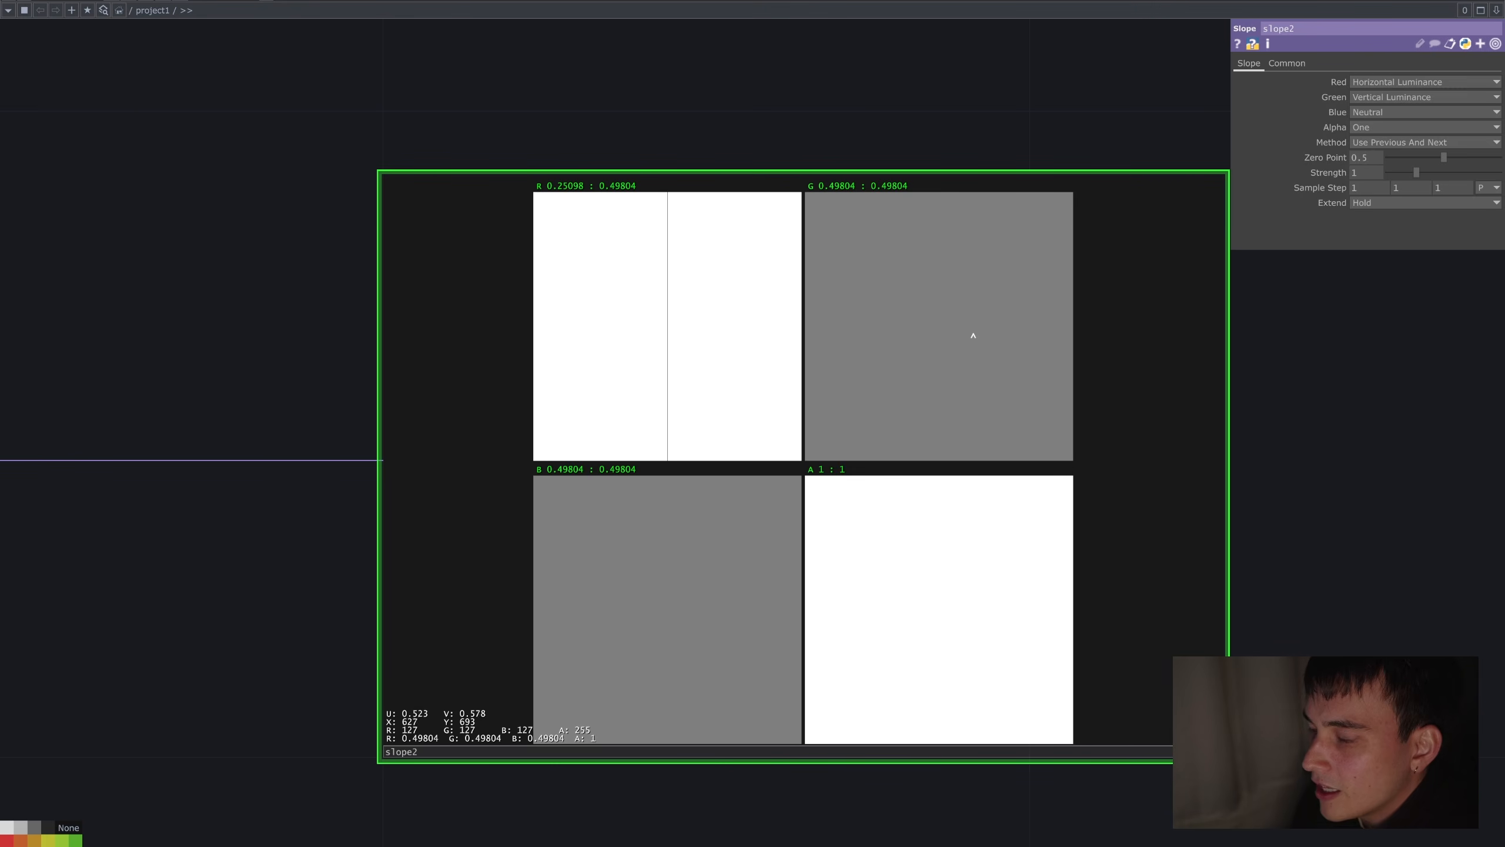
left_click_drag(998, 116, 1021, 148)
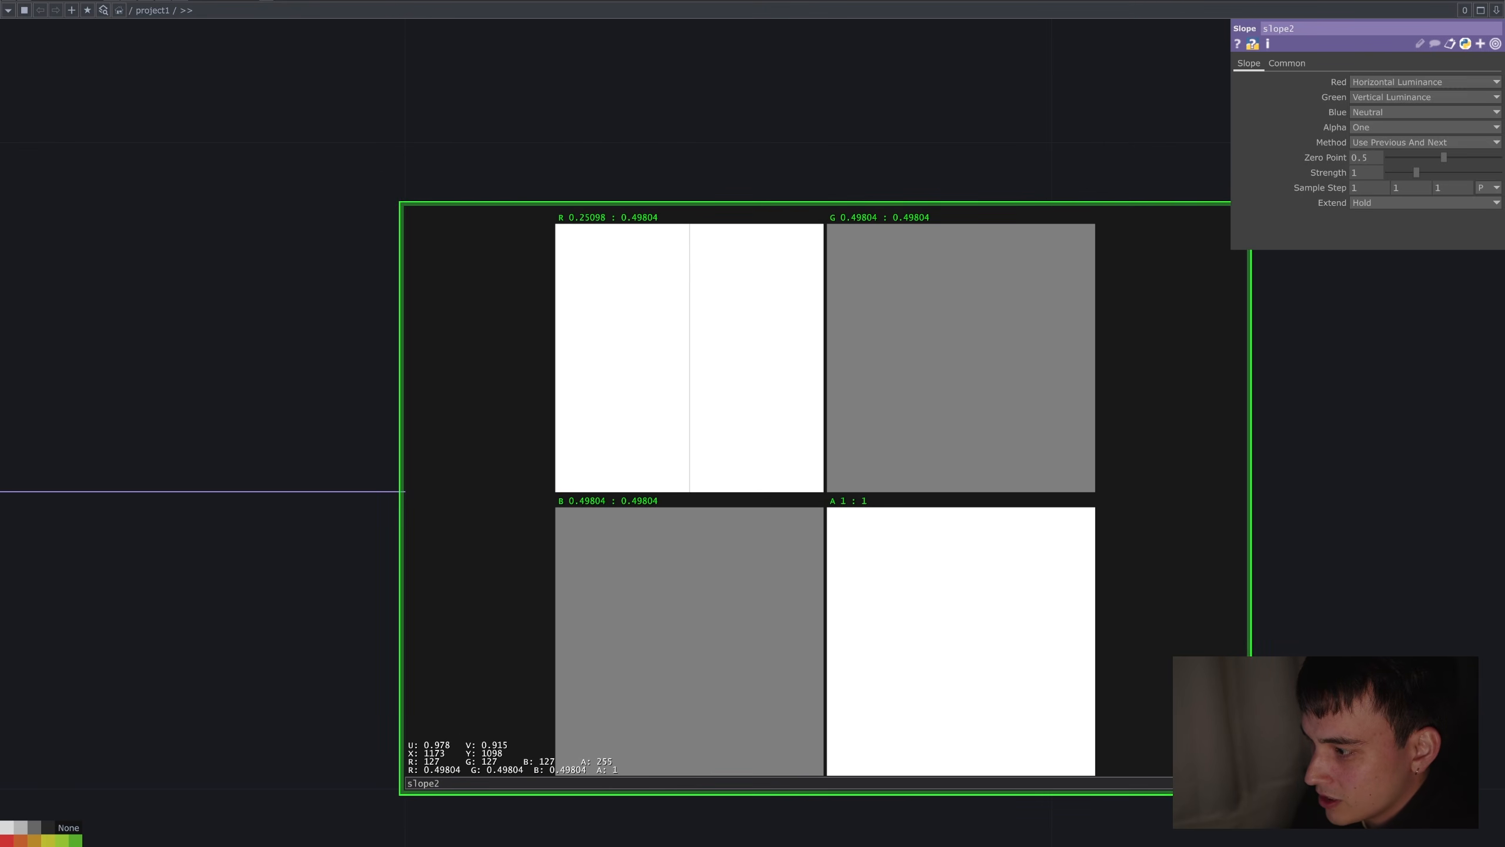
scroll(646, 261, "up", 3)
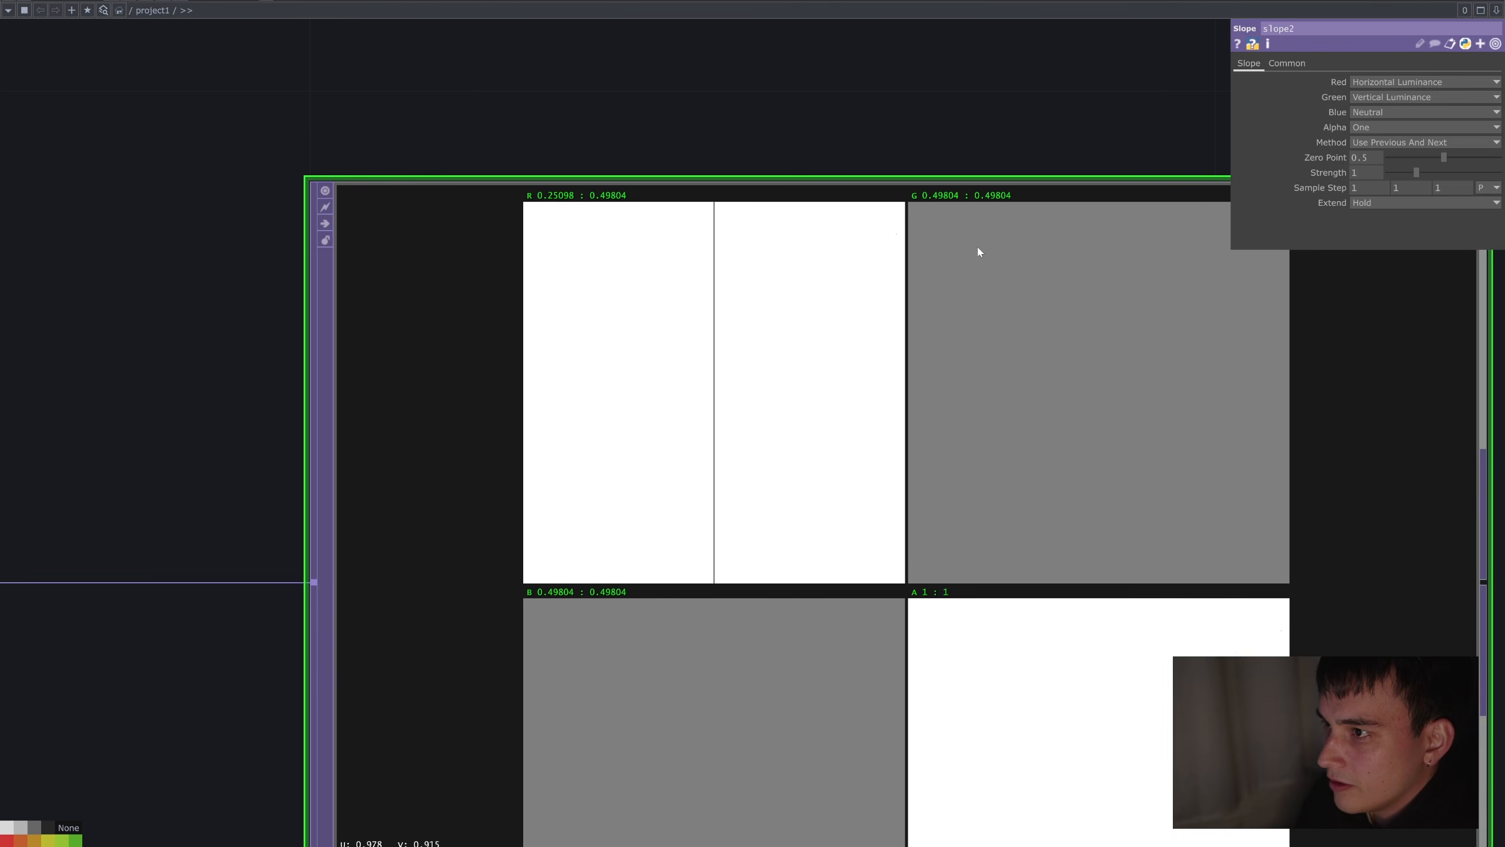
Move slope2 right up against layout1 to compare the input image with the split channels.
scroll(737, 436, "down", 5)
left_click_drag(330, 407, 816, 399)
left_click_drag(905, 229, 814, 266)
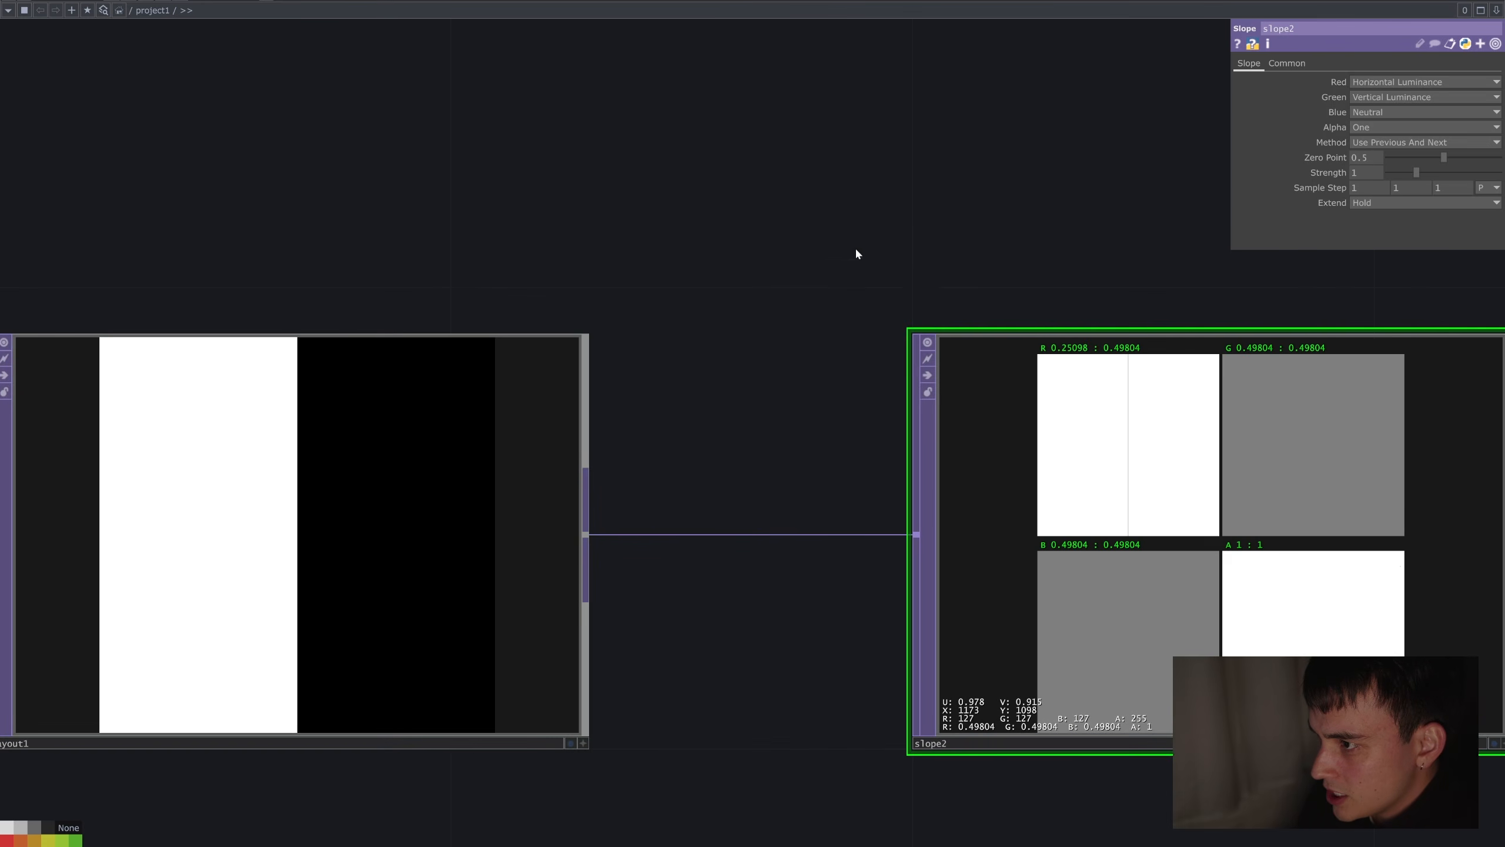
scroll(1035, 415, "down", 3)
scroll(1077, 398, "up", 3)
left_click_drag(1063, 268, 993, 269)
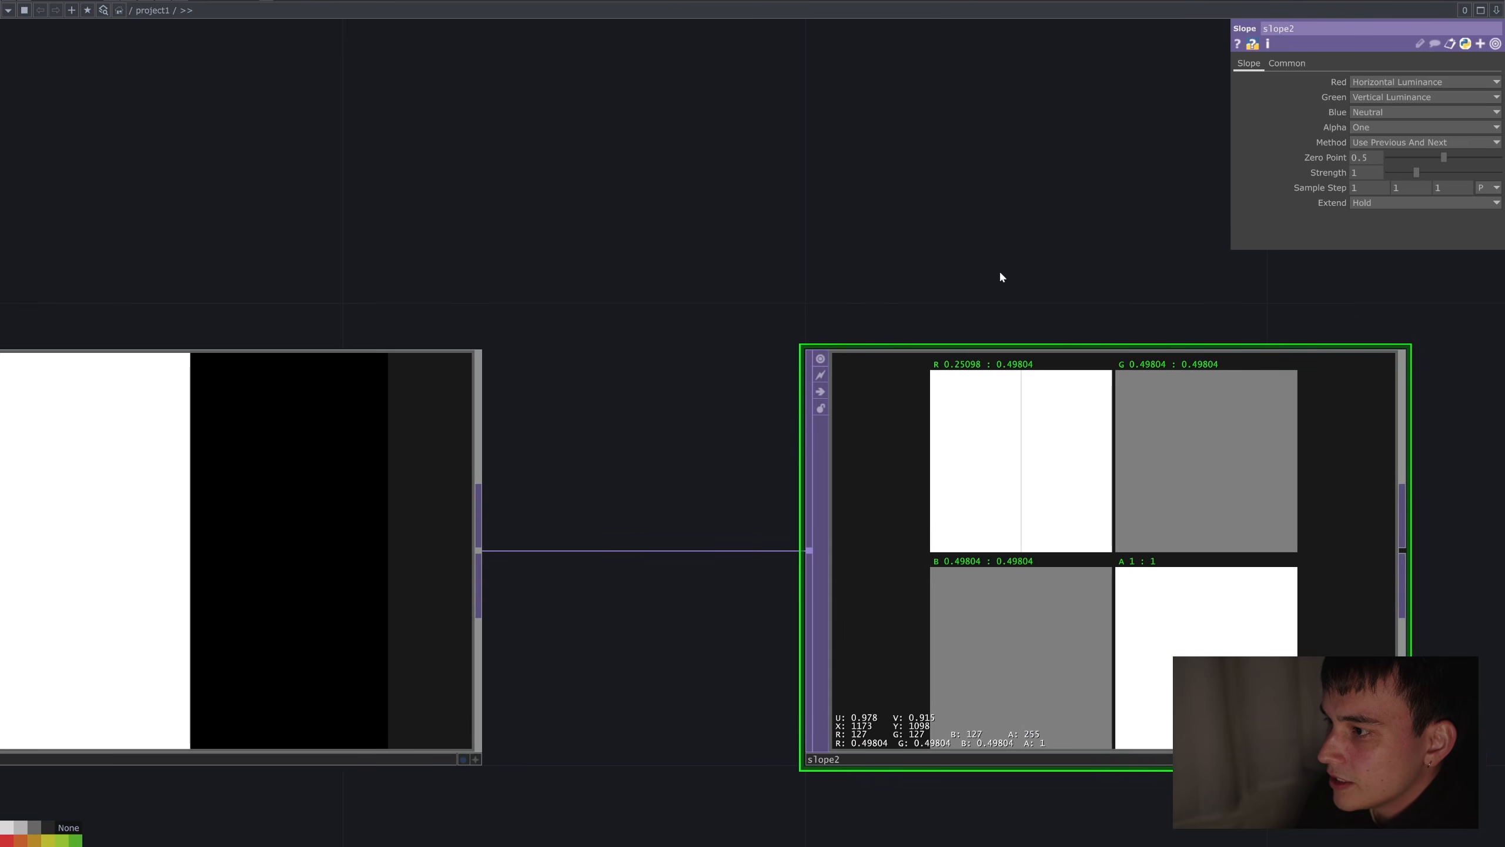
scroll(992, 272, "up", 3)
scroll(911, 307, "down", 3)
left_click_drag(1046, 439, 699, 442)
left_click_drag(472, 274, 921, 280)
scroll(697, 307, "up", 3)
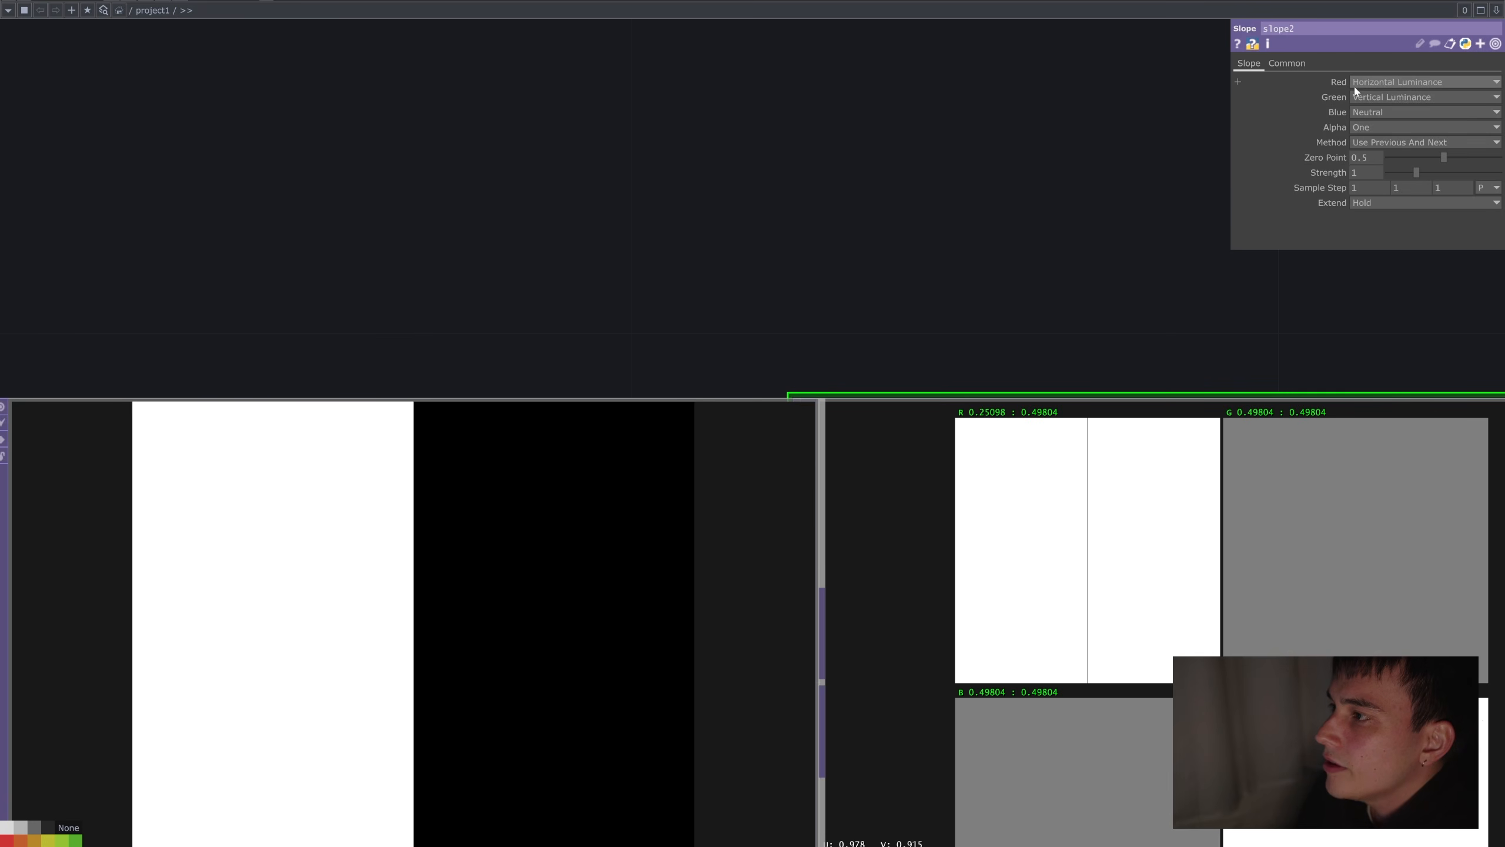
left_click_drag(654, 264, 711, 68)
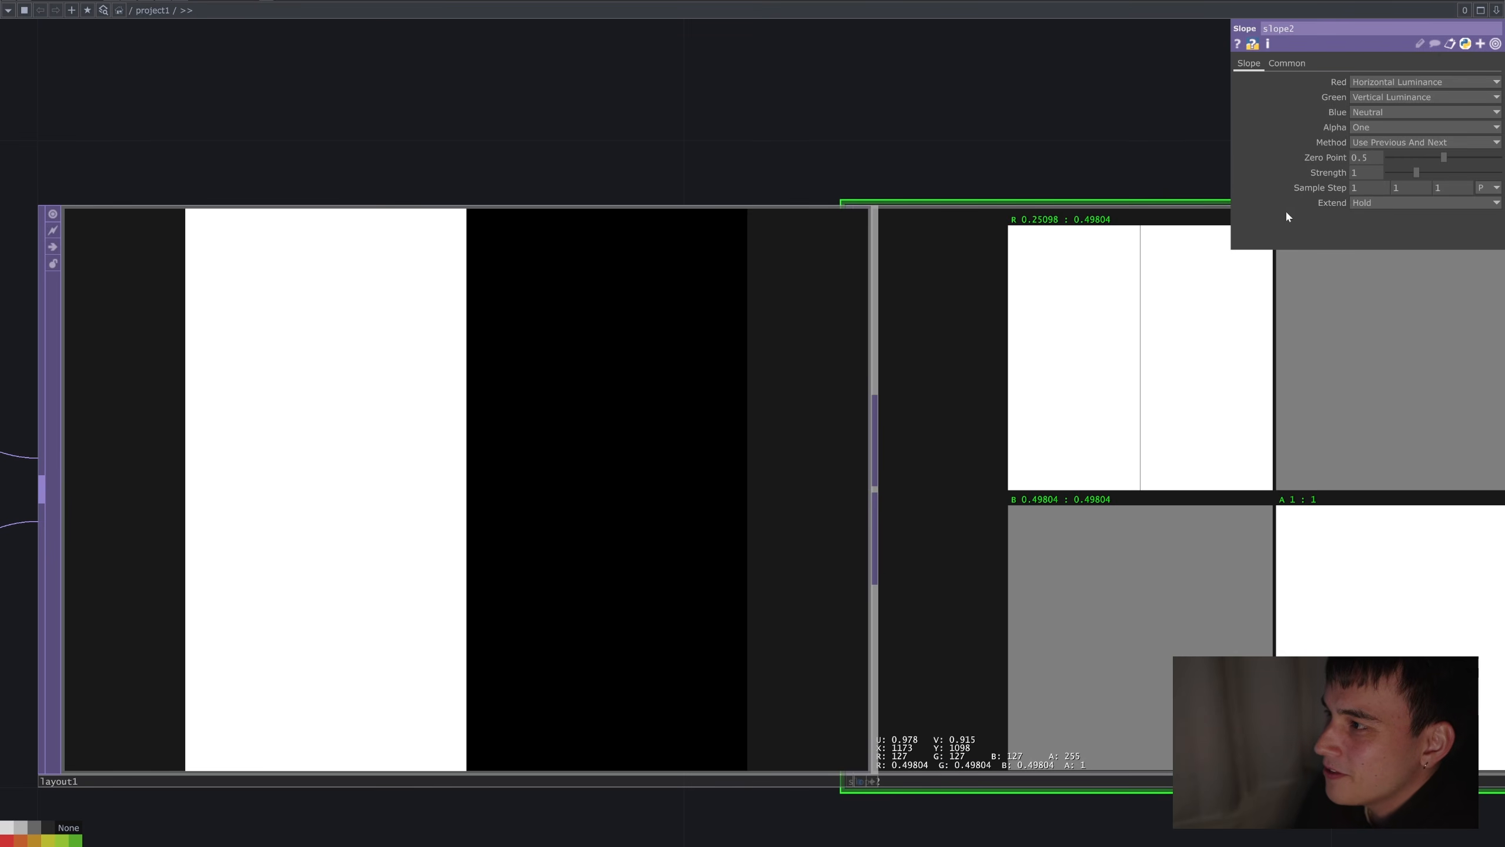
Try a Sample Step of 3 on all slope2 axes and return it to 1.
middle_click_drag(1337, 188, 1351, 173)
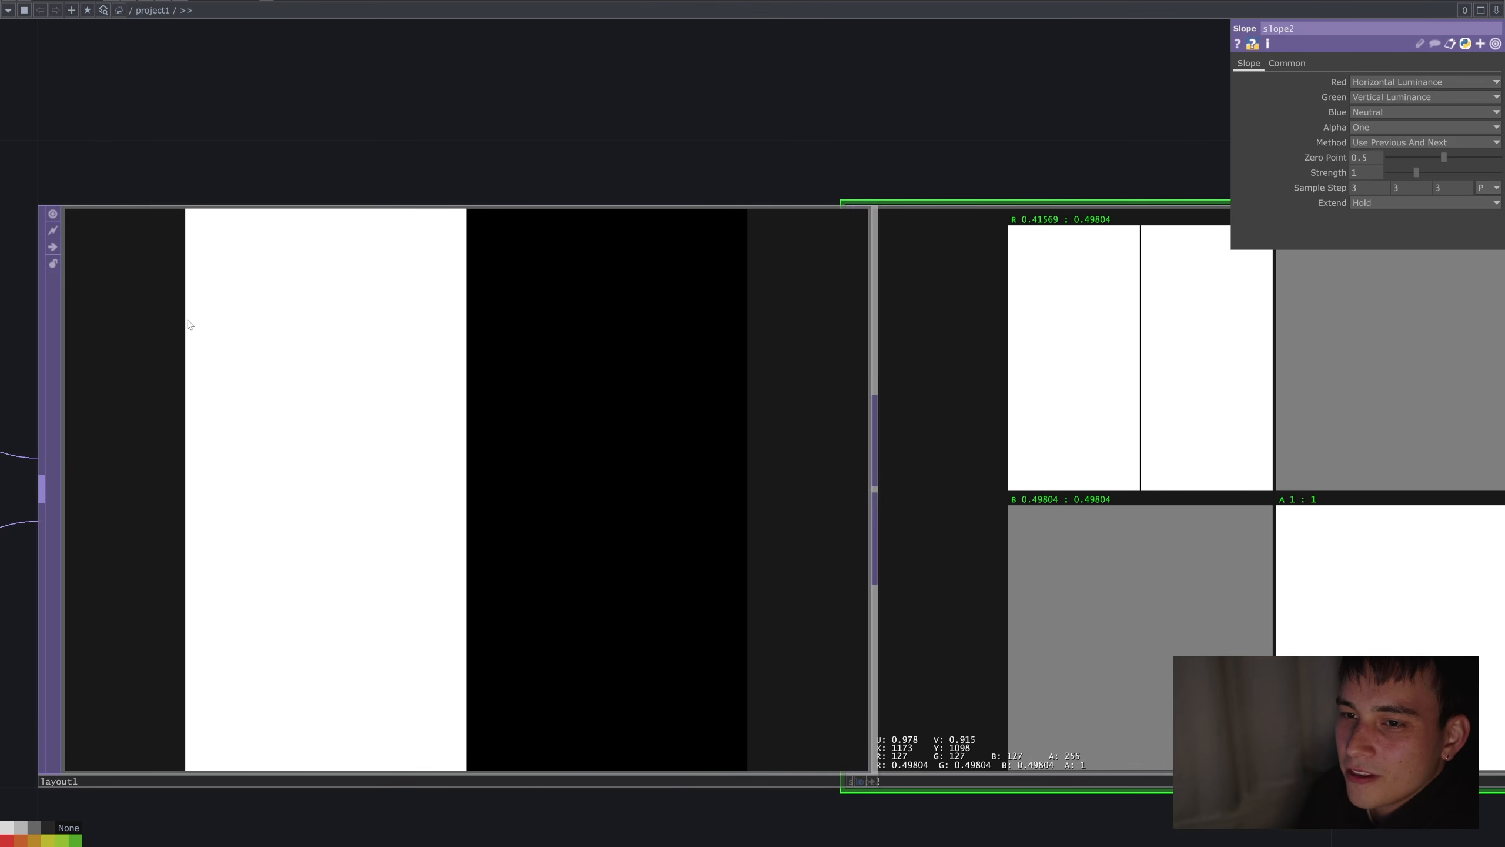
middle_click_drag(1342, 170, 1322, 171)
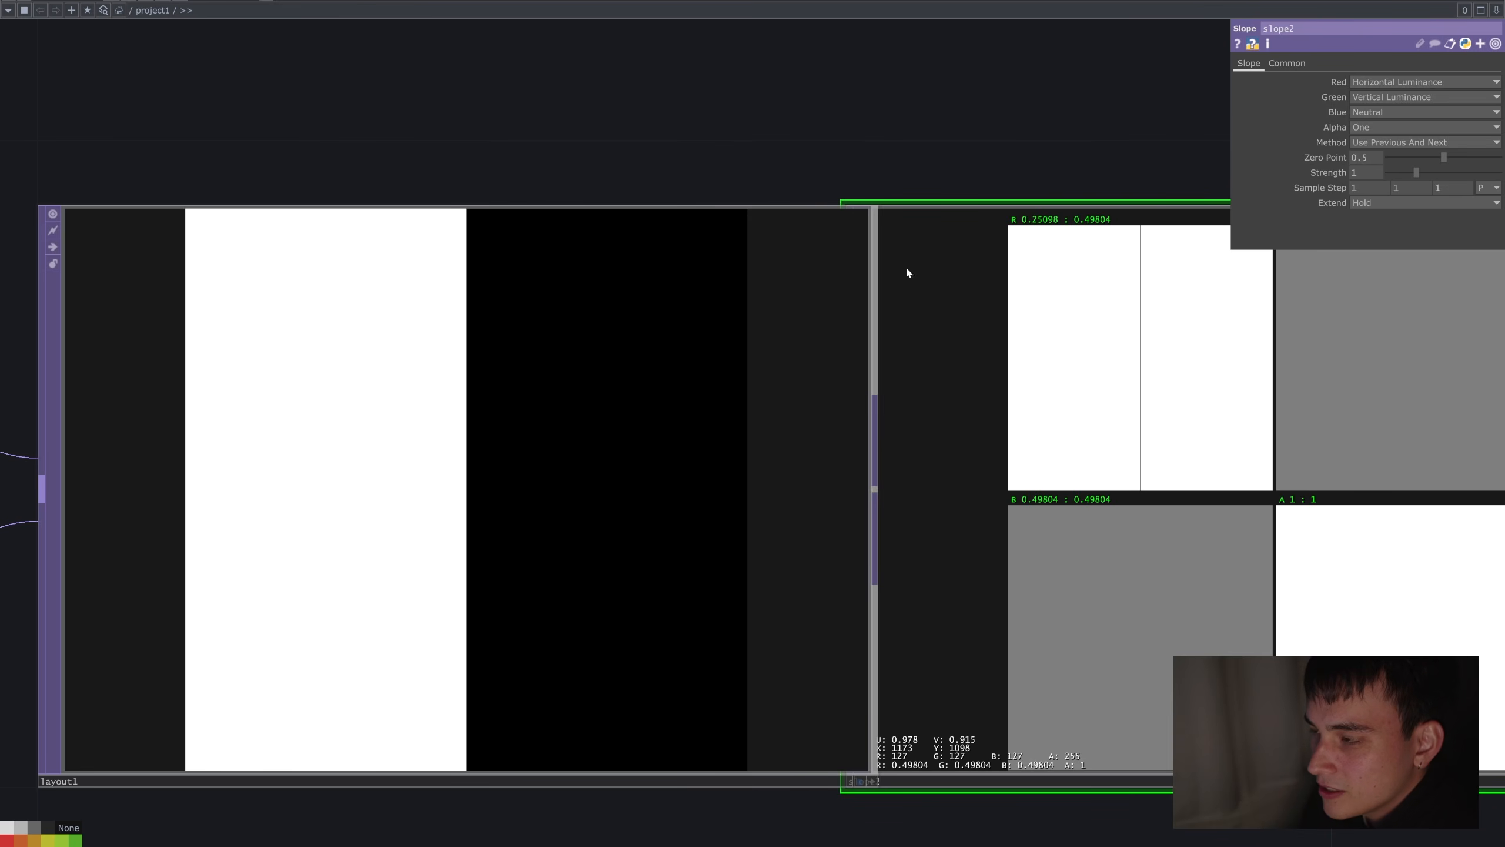
Examine the vertical line in slope2's red channel up close and compare it with the green channel and its Vertical Luminance source.
scroll(1114, 368, "up", 5)
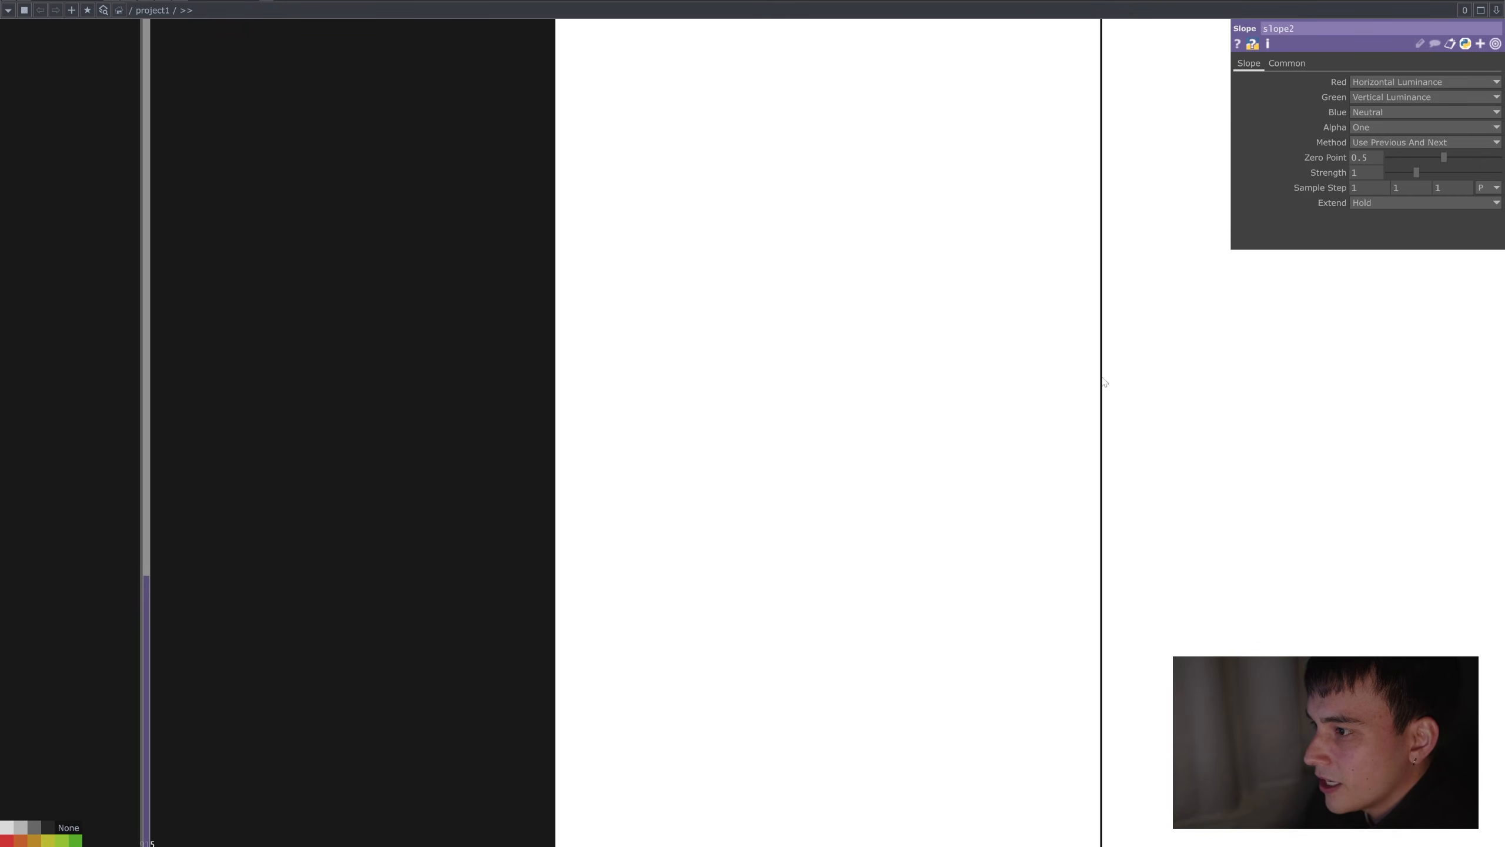
scroll(1106, 385, "down", 5)
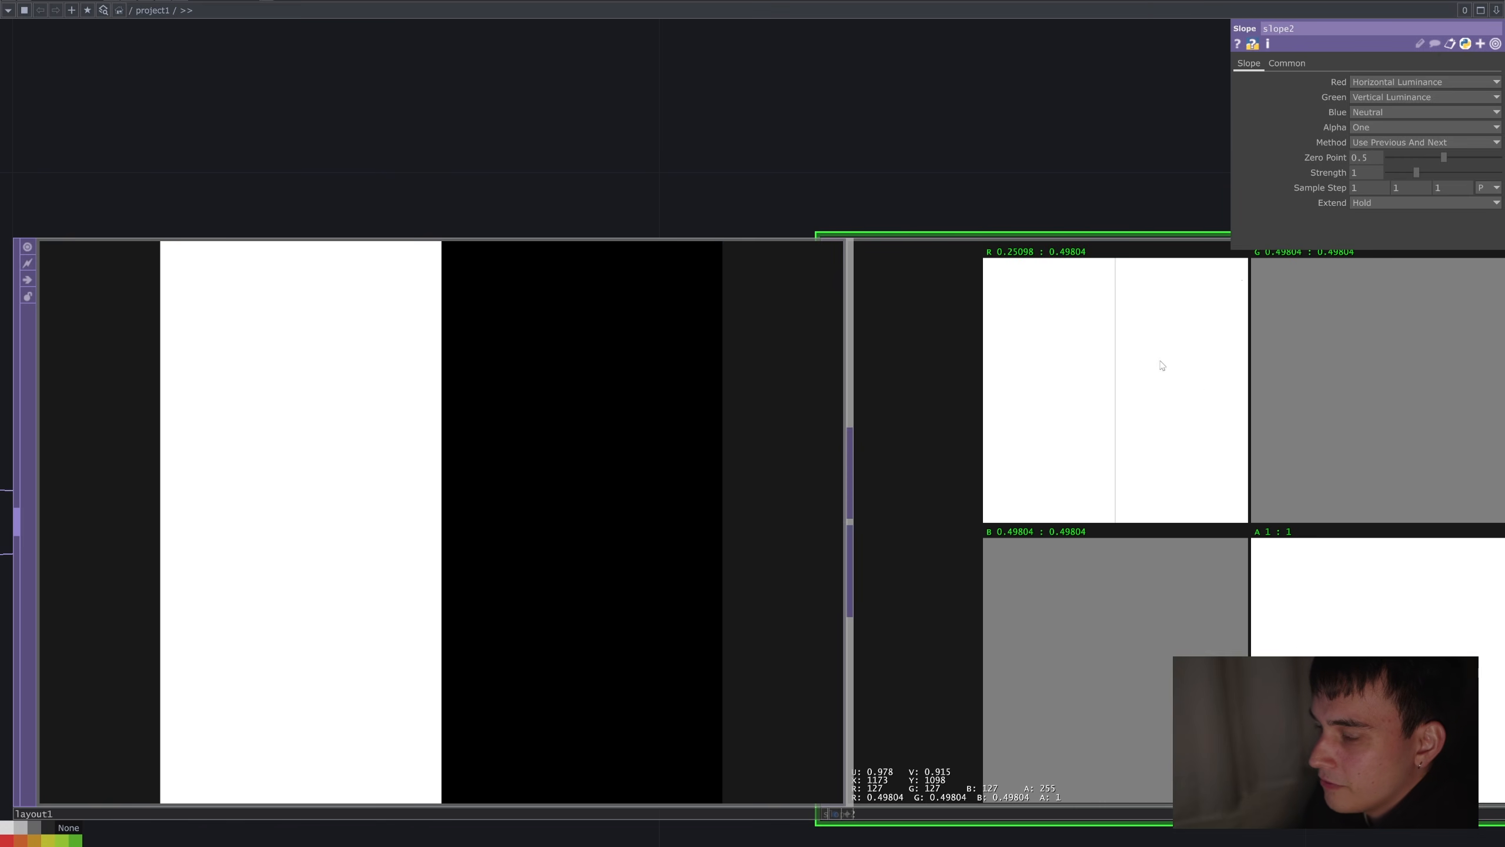
scroll(663, 282, "down", 4)
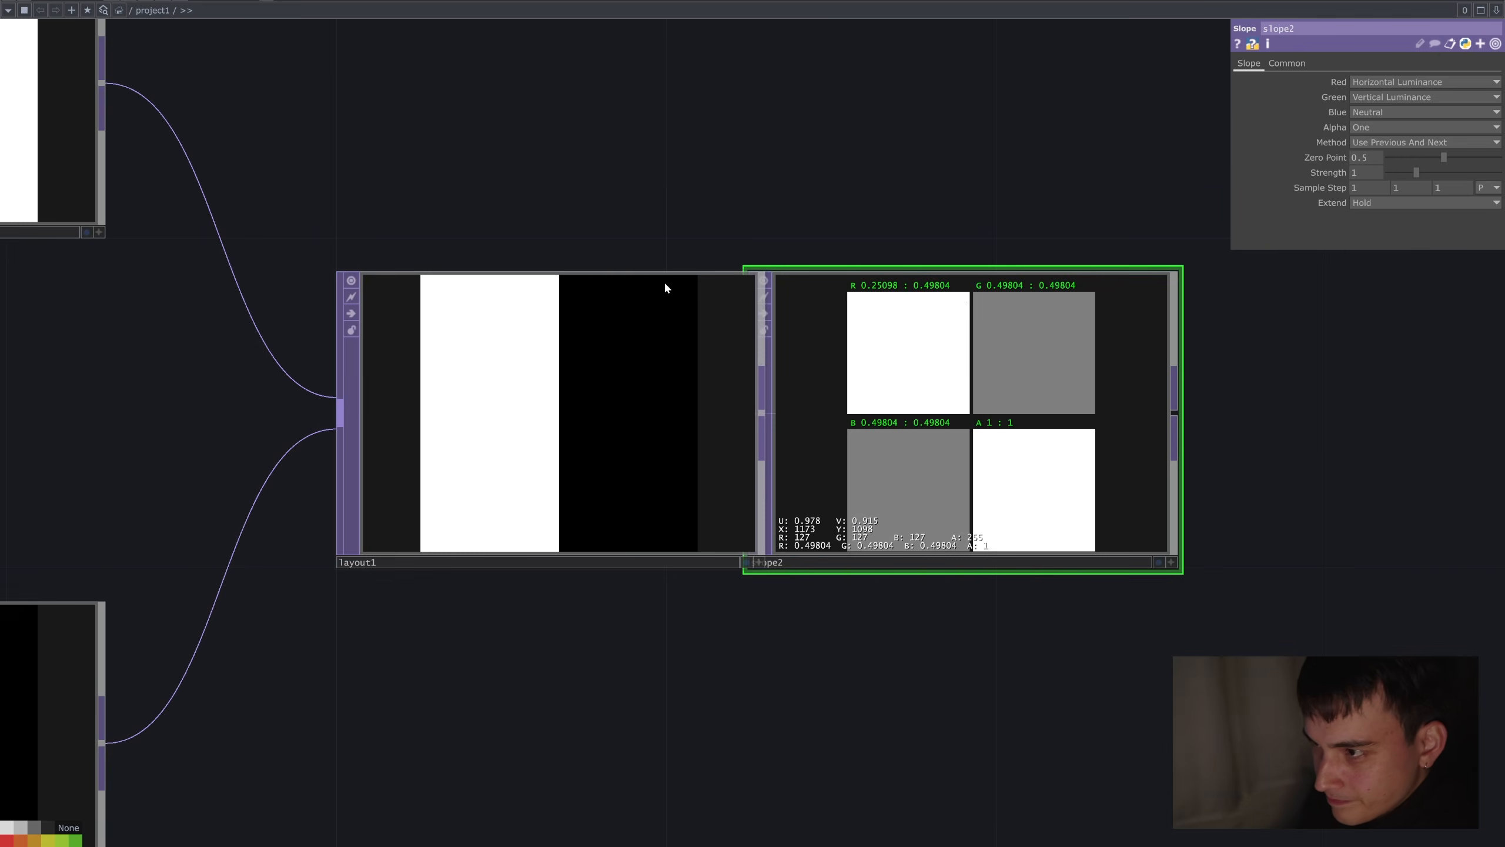
scroll(958, 190, "up", 5)
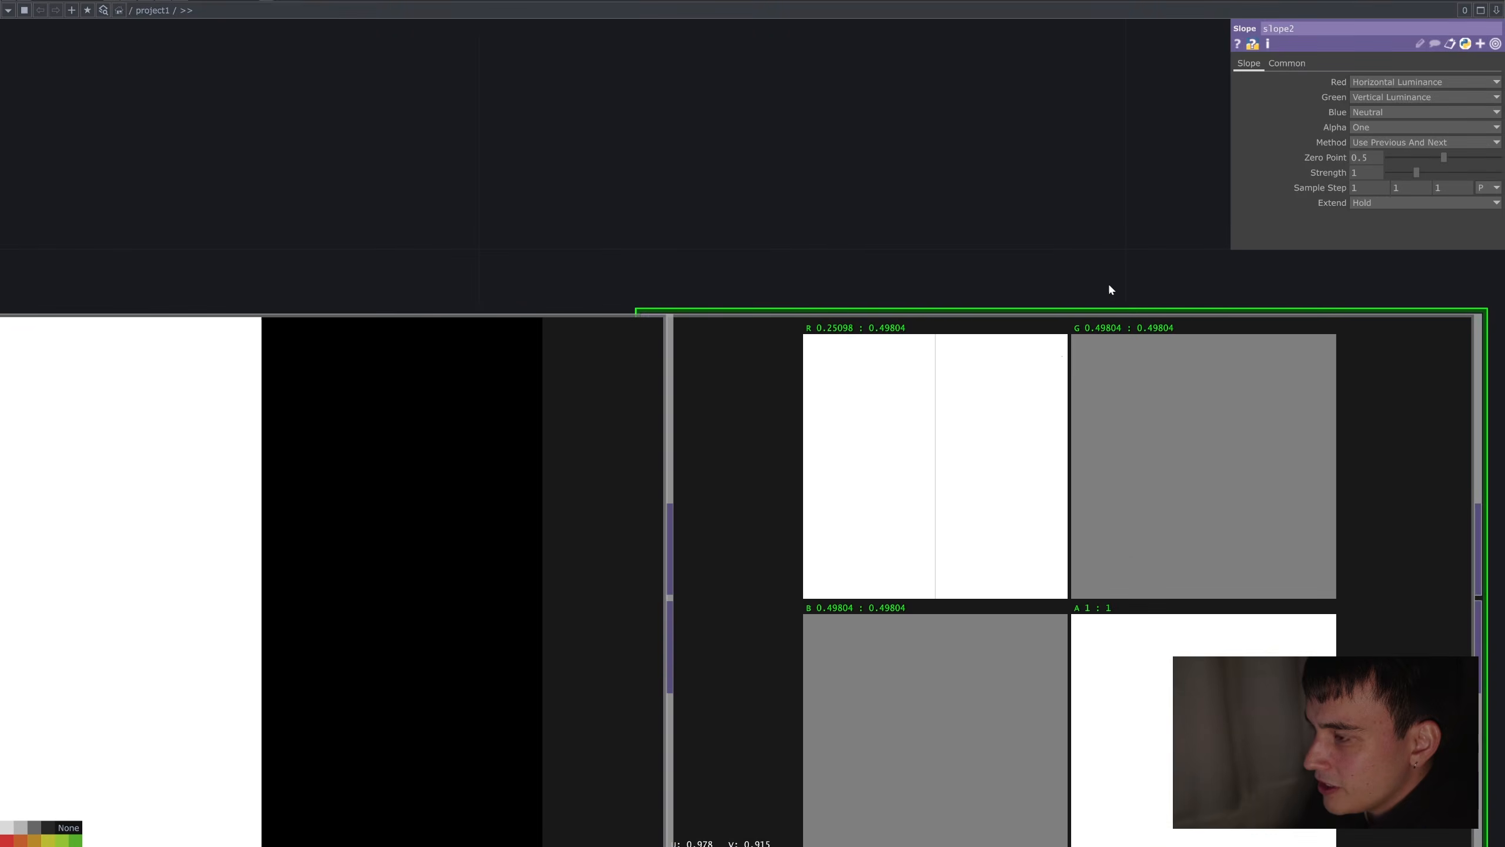
left_click_drag(1110, 289, 1115, 233)
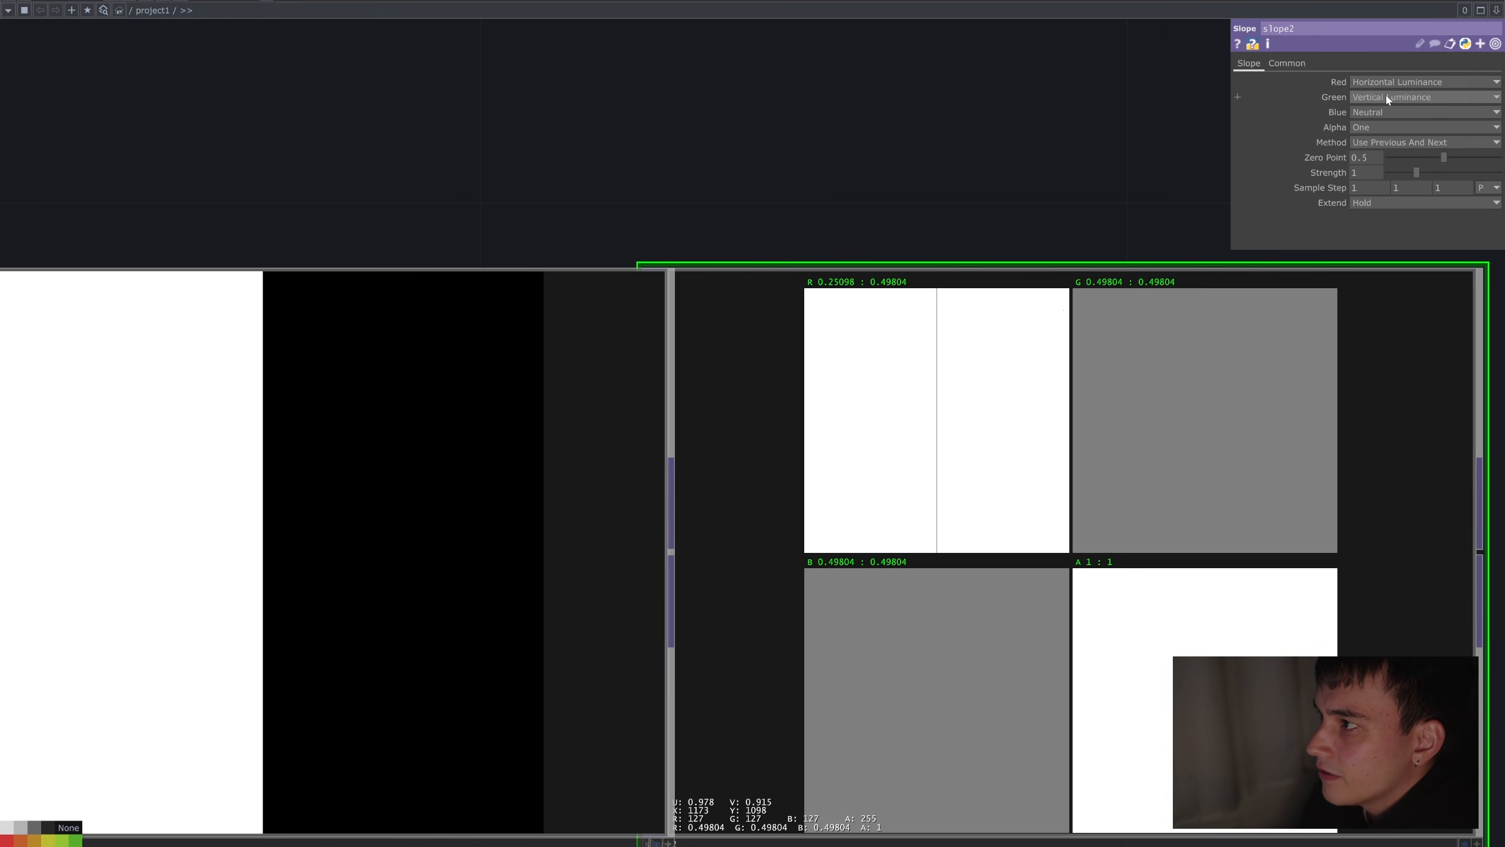
scroll(1033, 168, "down", 4)
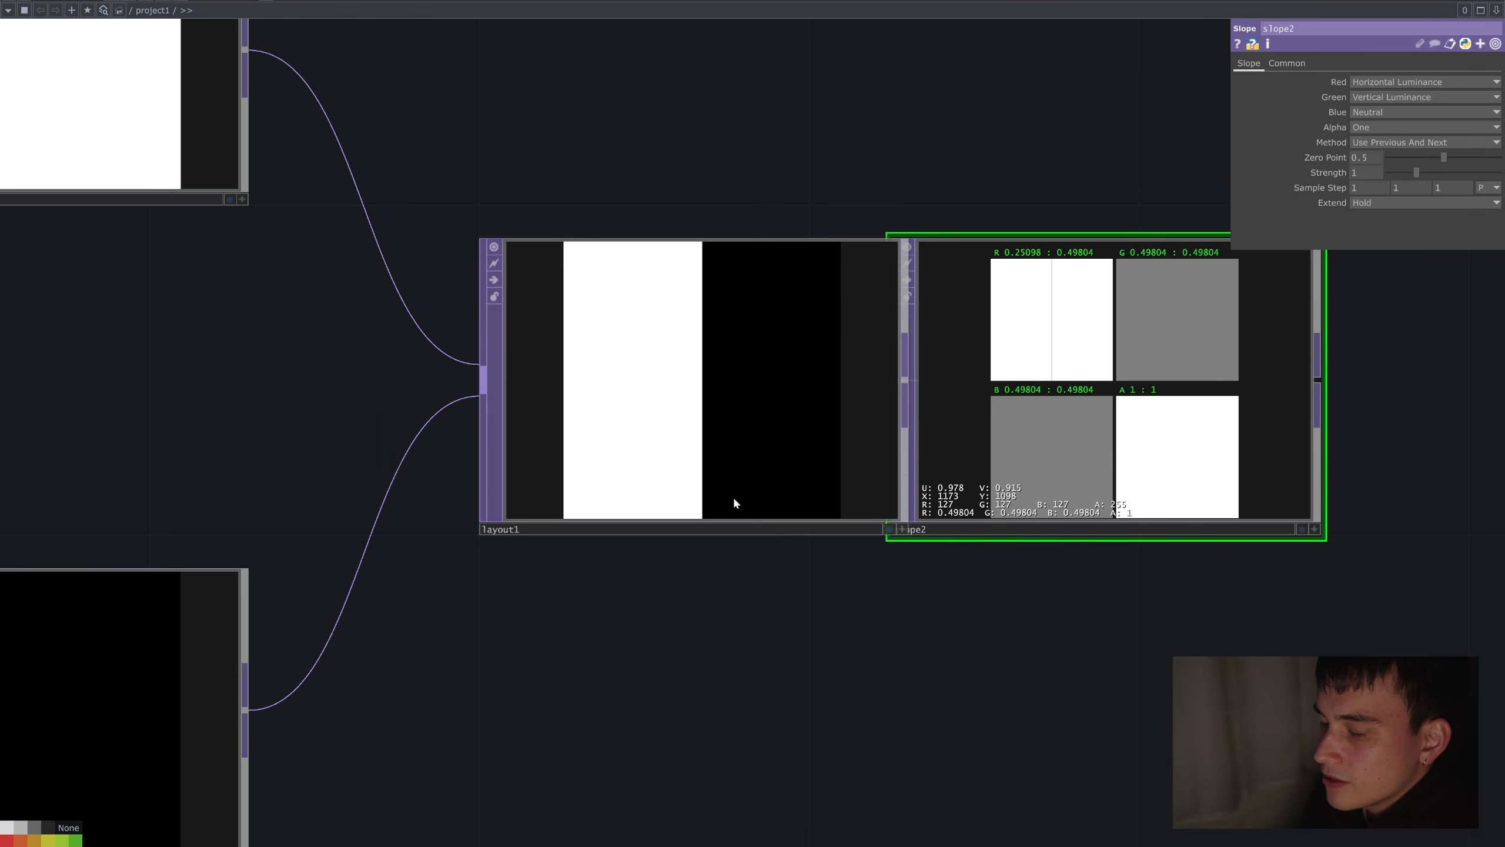
Examine layout1's white and black halves along the horizontal and vertical directions and compare them with slope2's split channels.
scroll(721, 566, "up", 3)
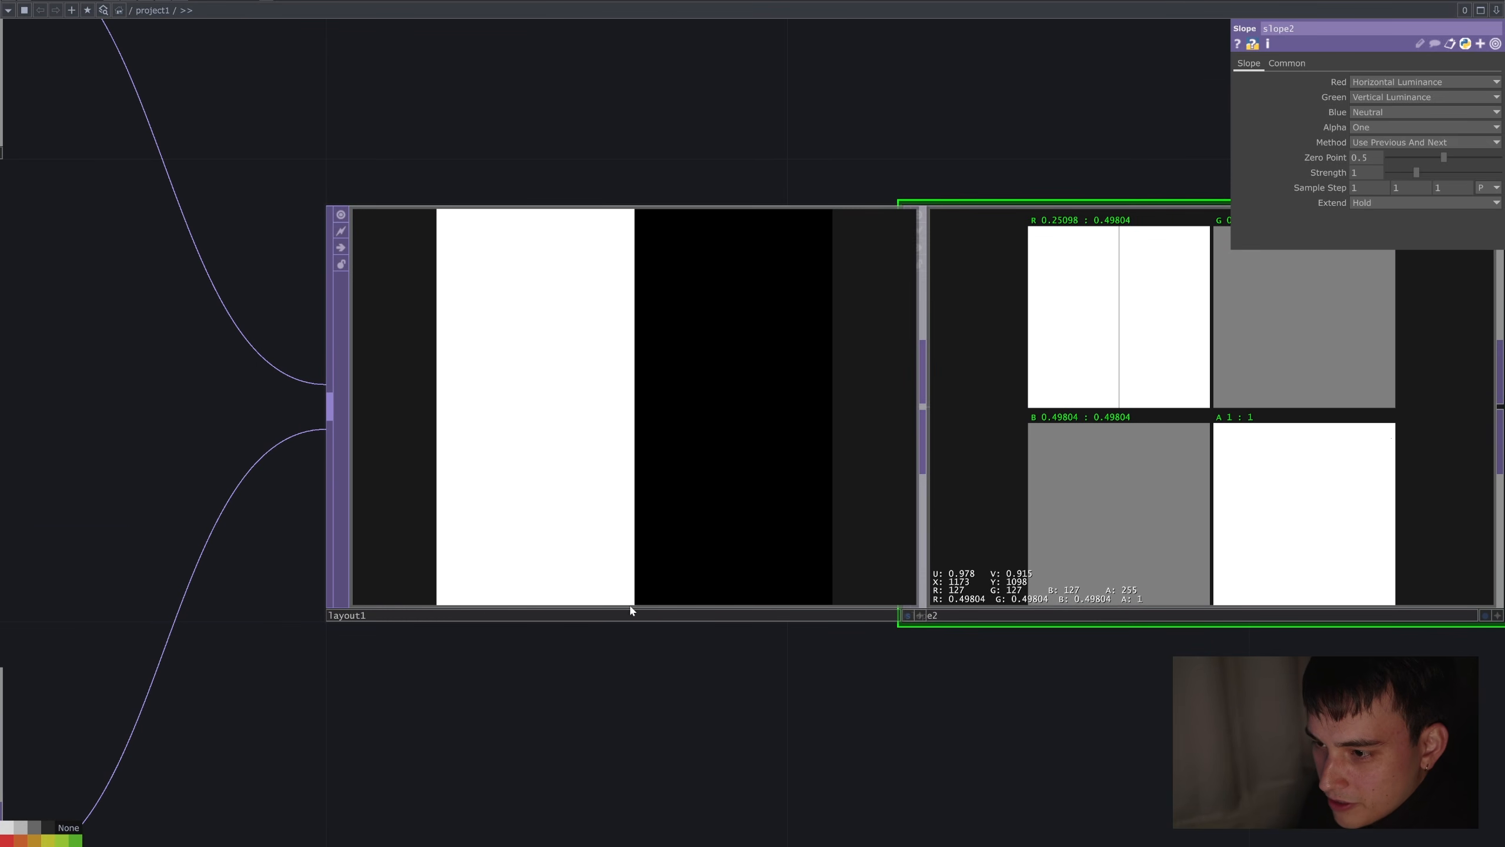
scroll(630, 608, "up", 3)
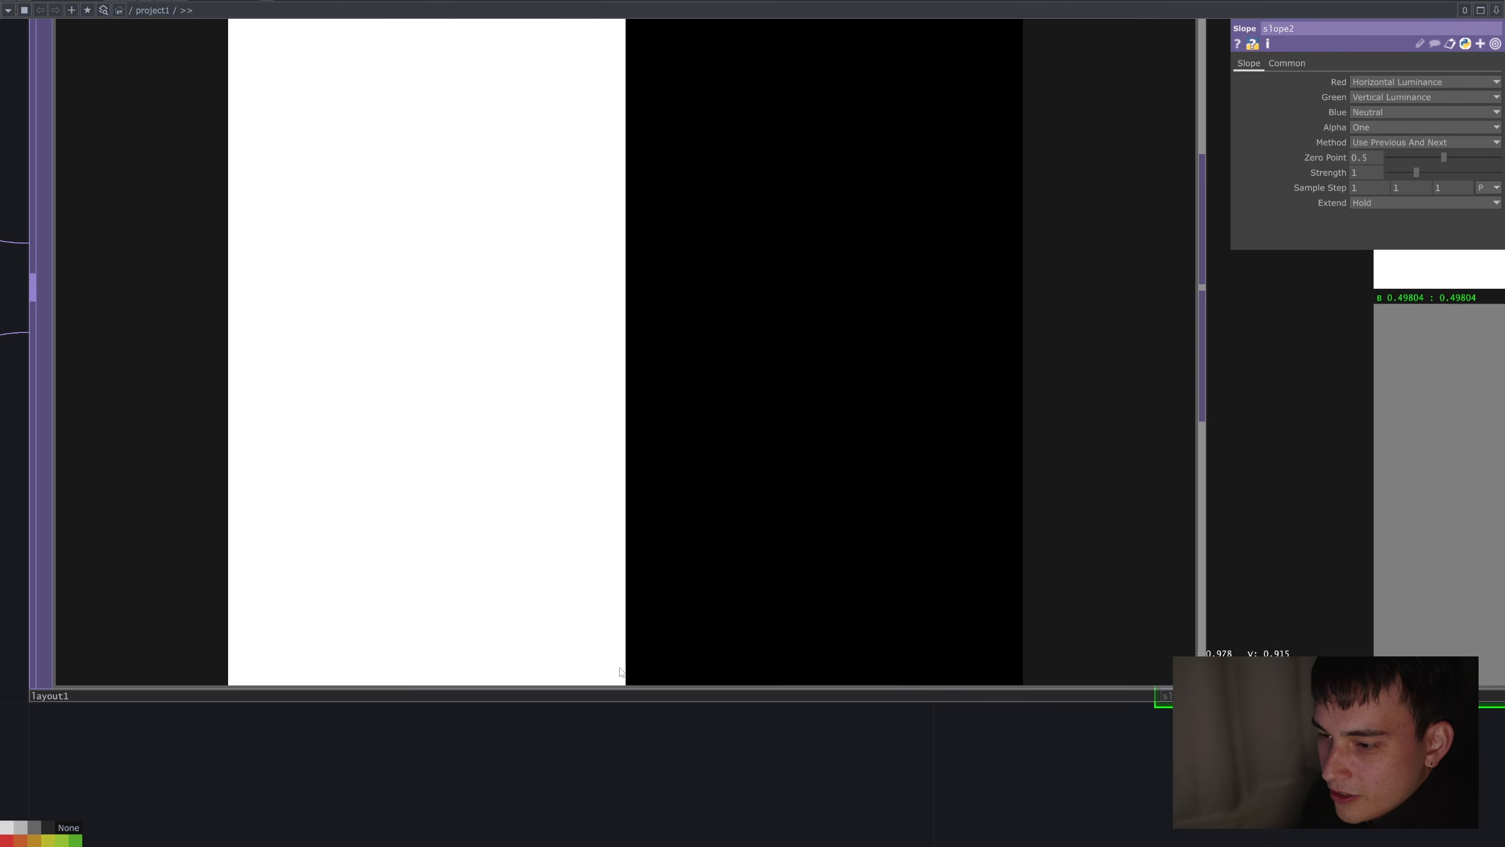
left_click_drag(986, 771, 968, 846)
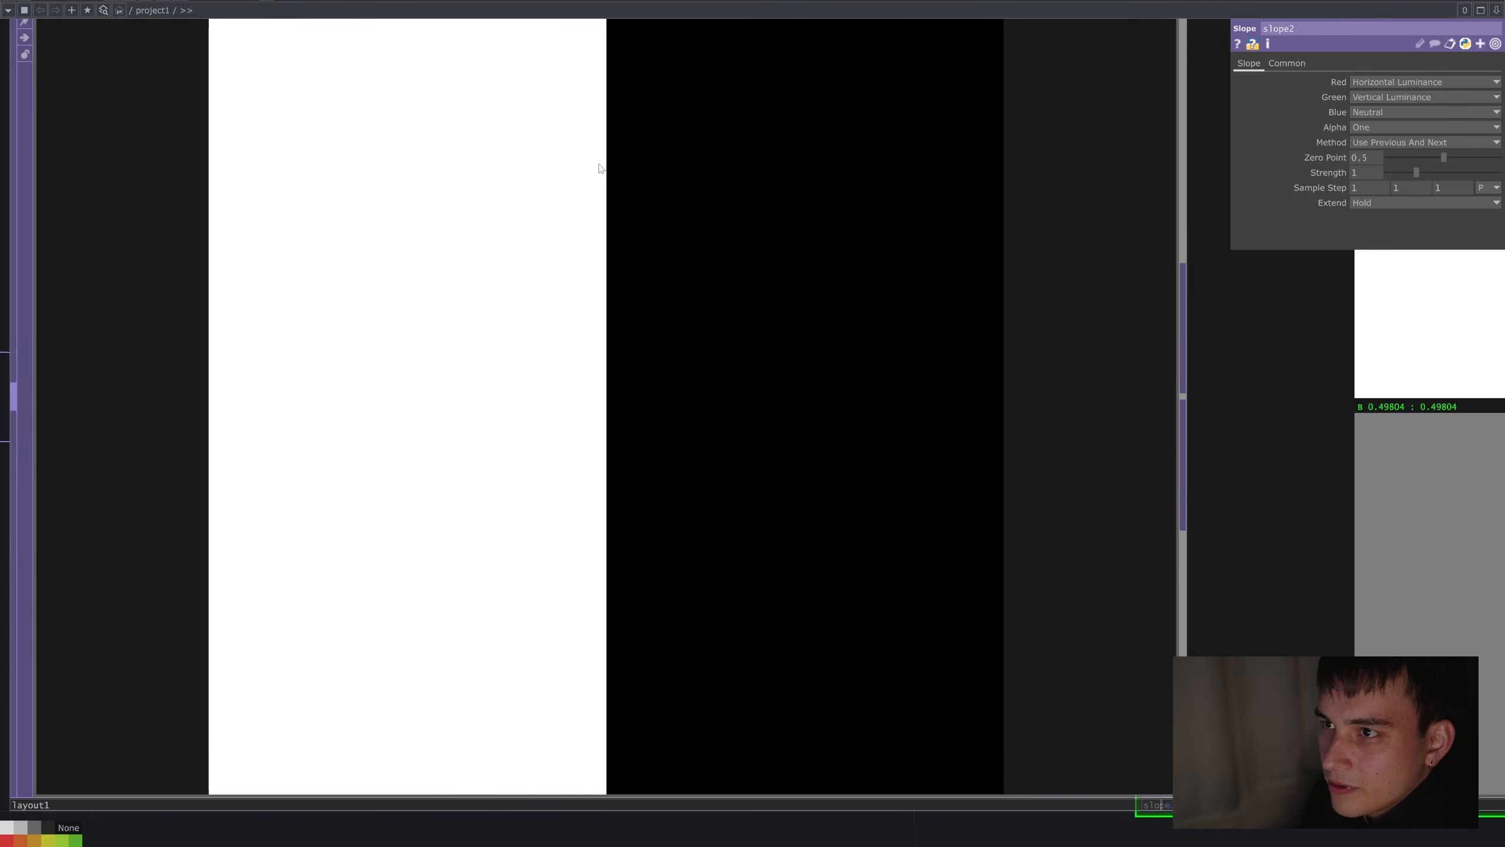
scroll(640, 233, "down", 2)
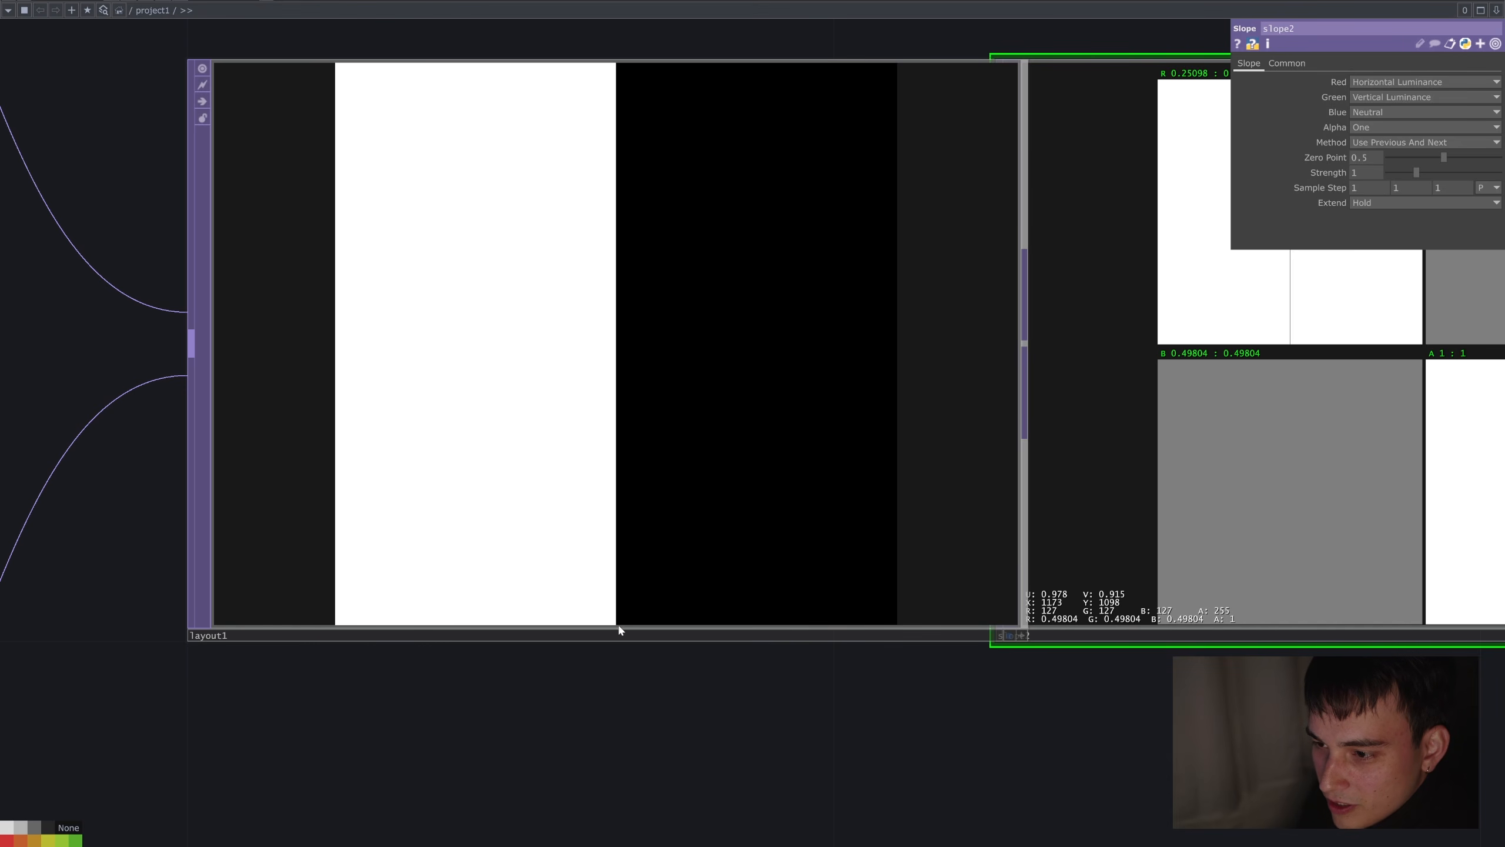
scroll(618, 628, "up", 3)
scroll(618, 629, "down", 3)
left_click_drag(1039, 718, 613, 704)
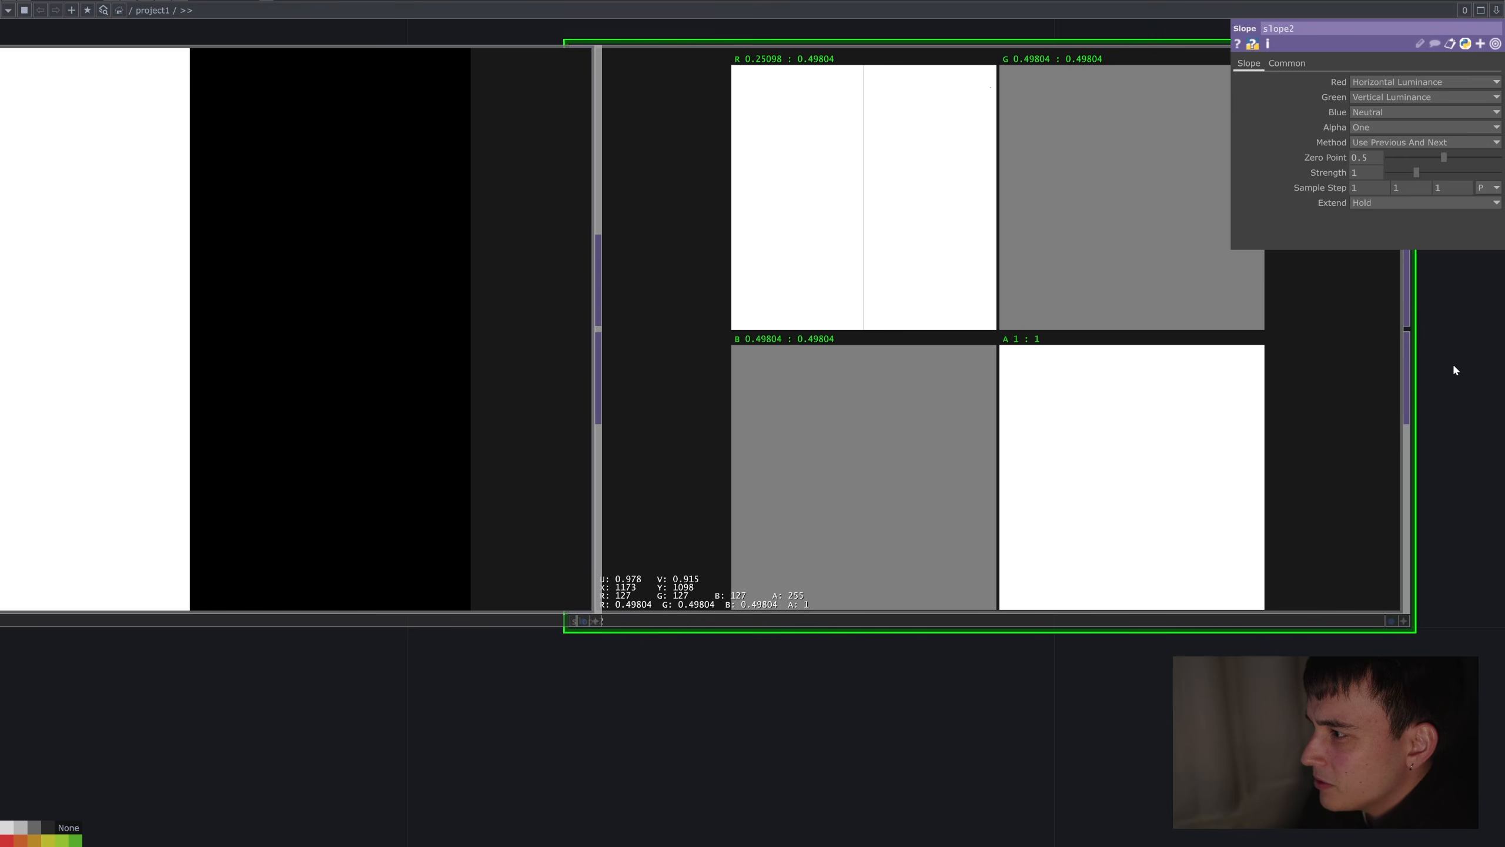
left_click_drag(1461, 350, 1340, 563)
scroll(291, 225, "down", 3)
left_click_drag(336, 192, 789, 201)
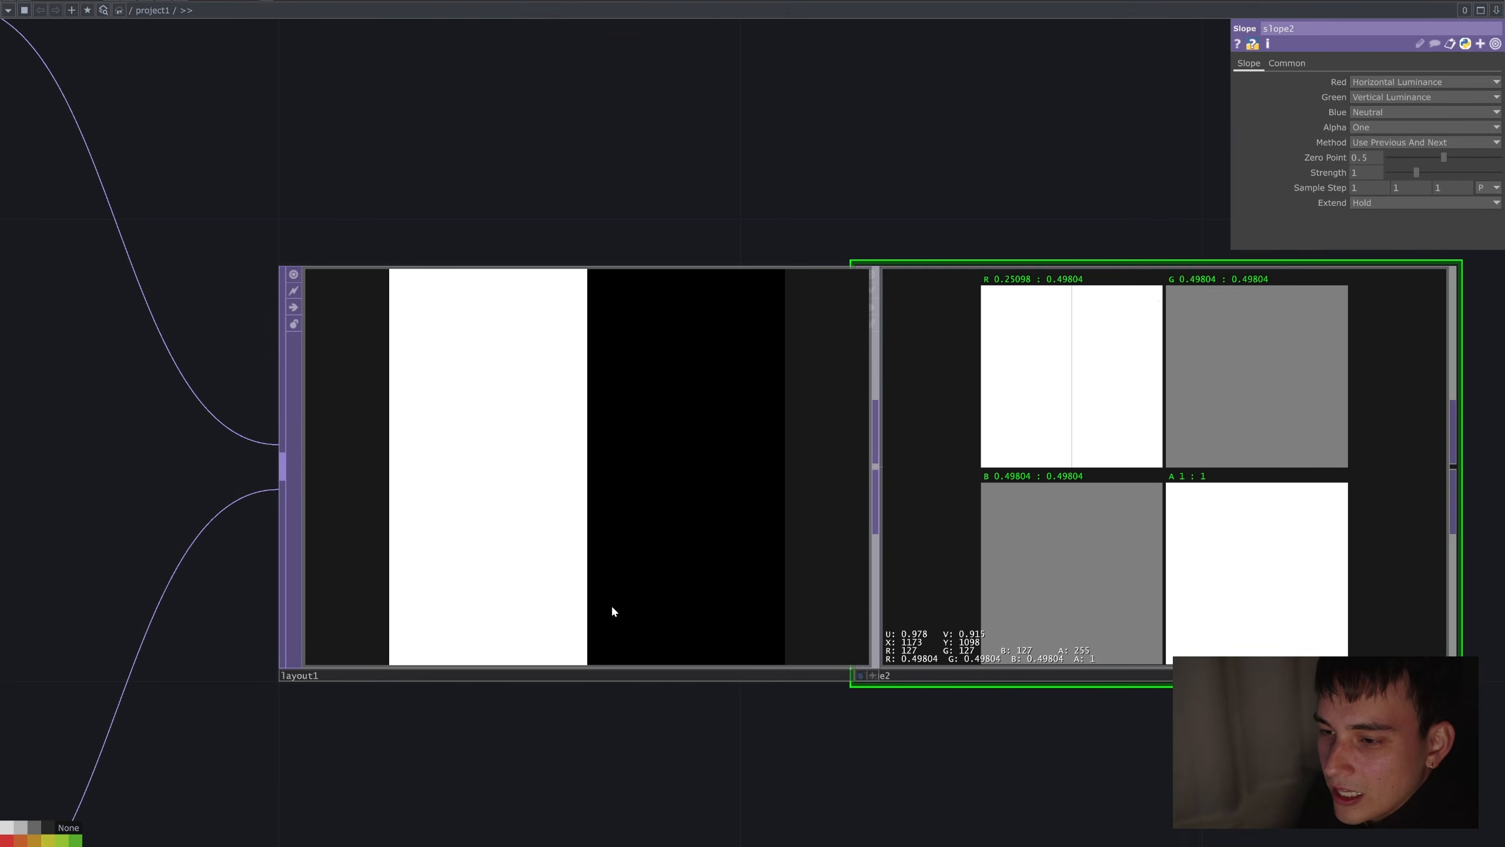
scroll(607, 644, "up", 5)
left_click_drag(654, 733, 655, 828)
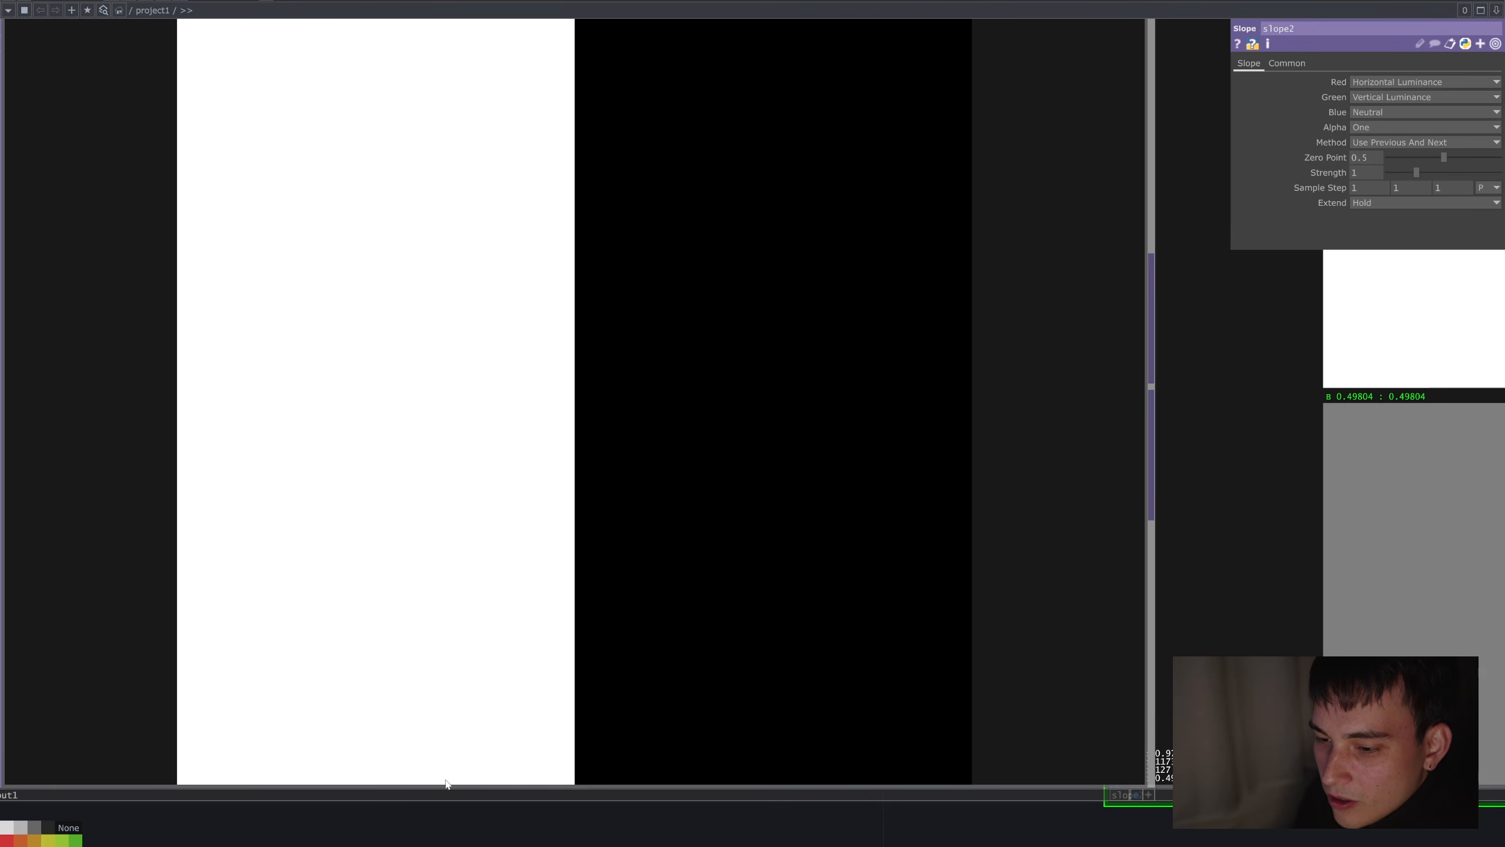
scroll(490, 308, "down", 3)
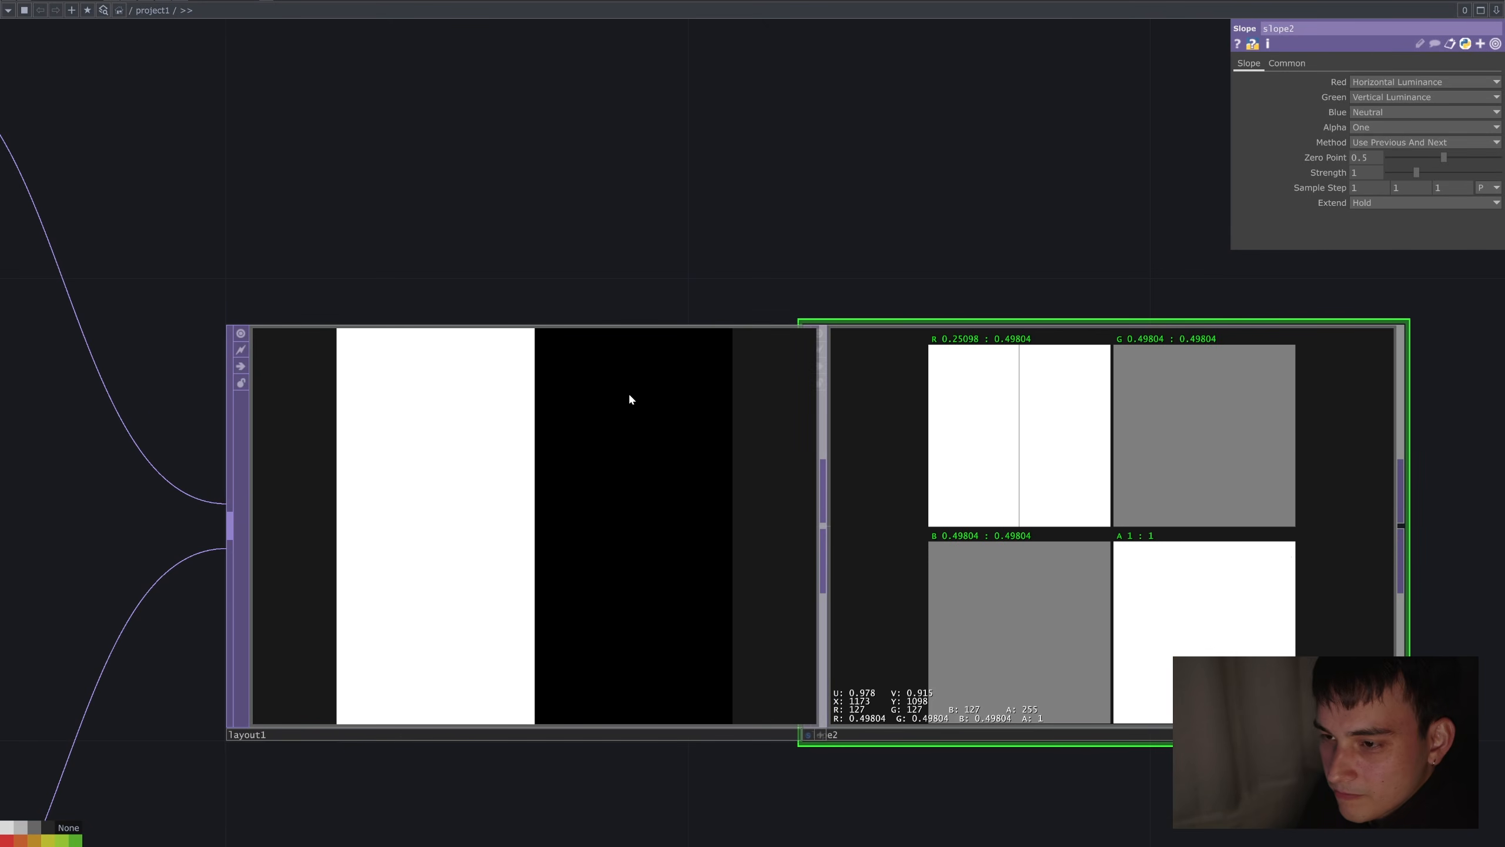
scroll(630, 398, "down", 3)
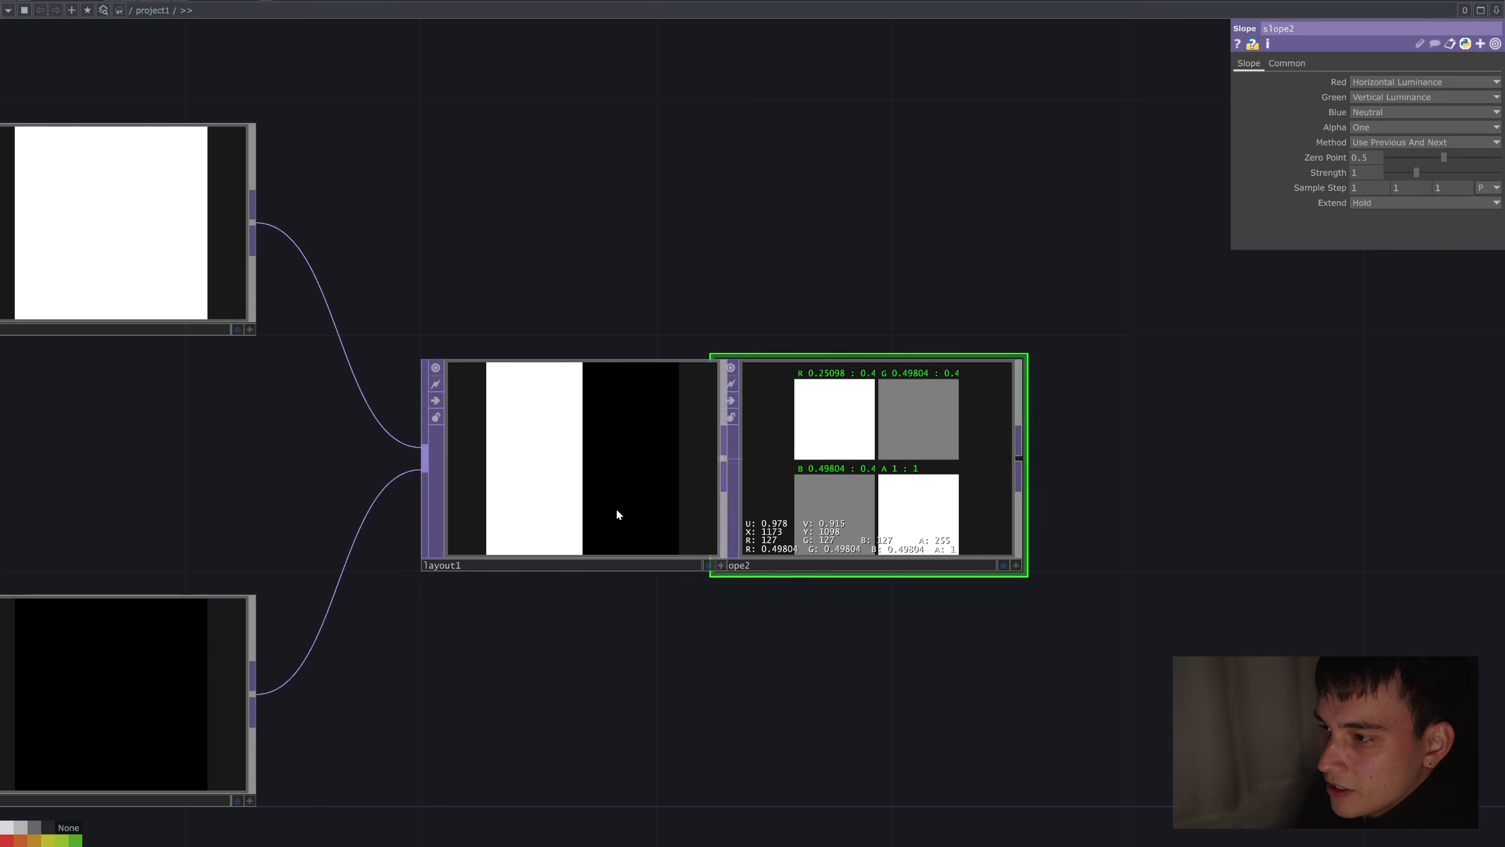
Move slope2 back away from layout1 to leave a clear gap between the two nodes.
left_click_drag(551, 277, 957, 272)
left_click_drag(712, 411, 934, 354)
left_click_drag(1214, 598, 921, 641)
left_click_drag(1064, 432, 1241, 433)
scroll(858, 673, "down", 2)
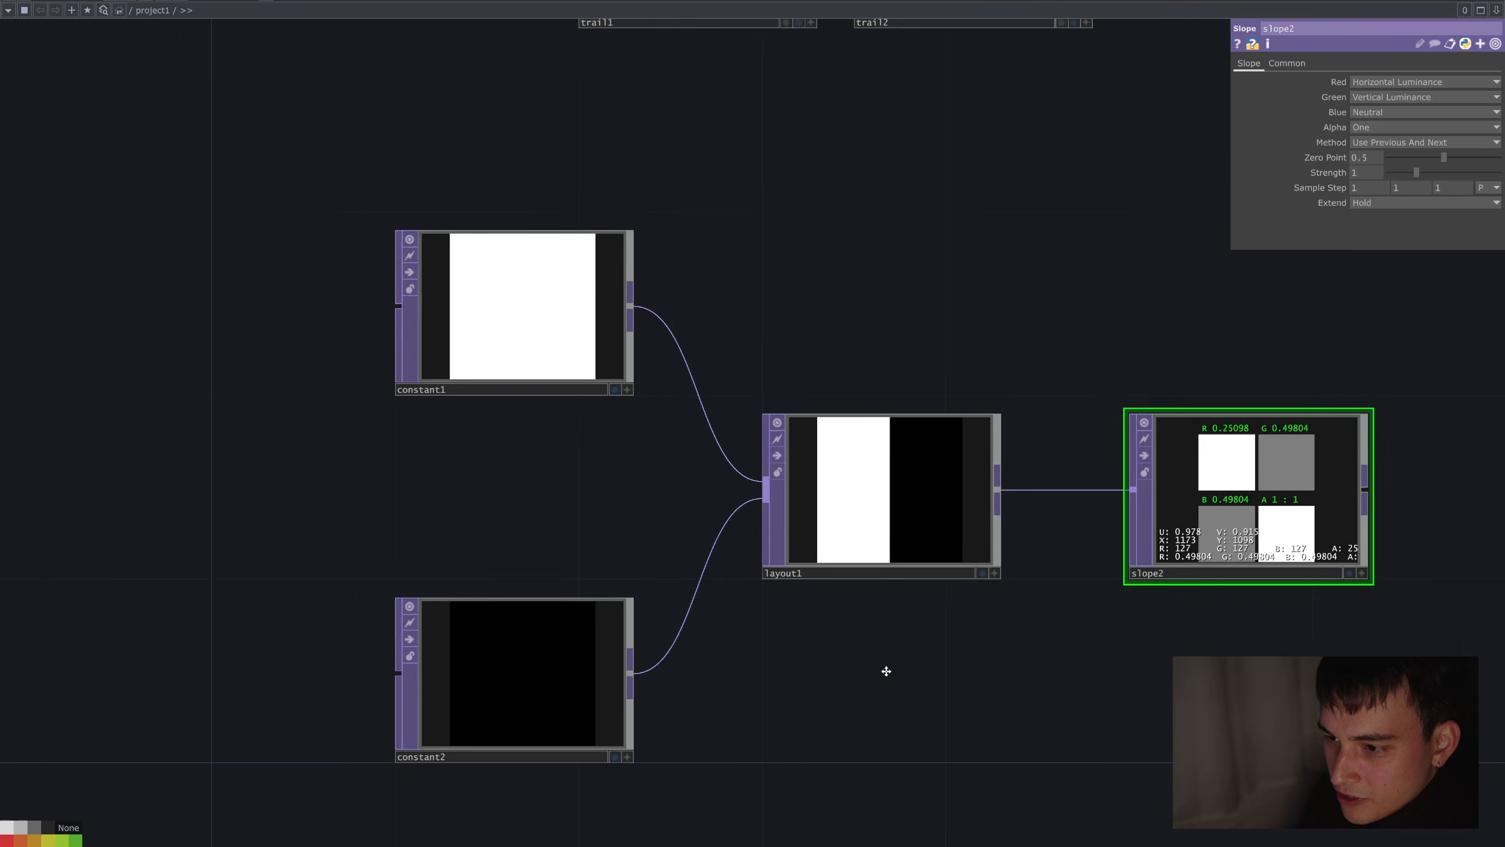
Move constant2 further away from layout1 and add a Circle TOP below it.
scroll(858, 673, "down", 1)
left_click_drag(699, 676, 922, 662)
left_click_drag(765, 663, 297, 546)
key("Tab")
type("circl")
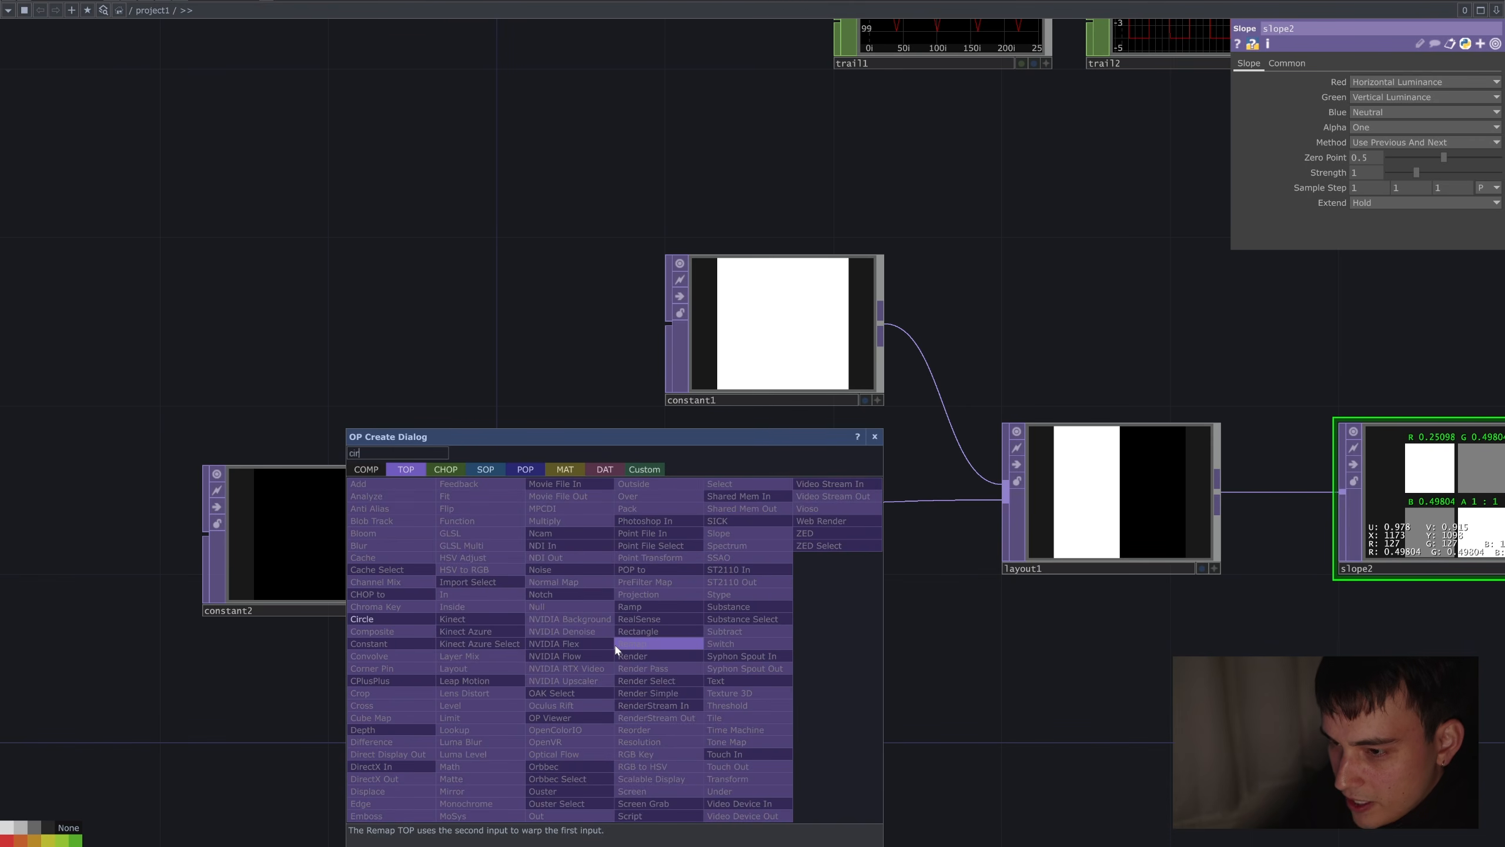
left_click(407, 618)
left_click(403, 632)
Insert a Composite TOP on the connection between constant2 and layout1.
right_click(631, 535)
left_click(672, 523)
type("compo")
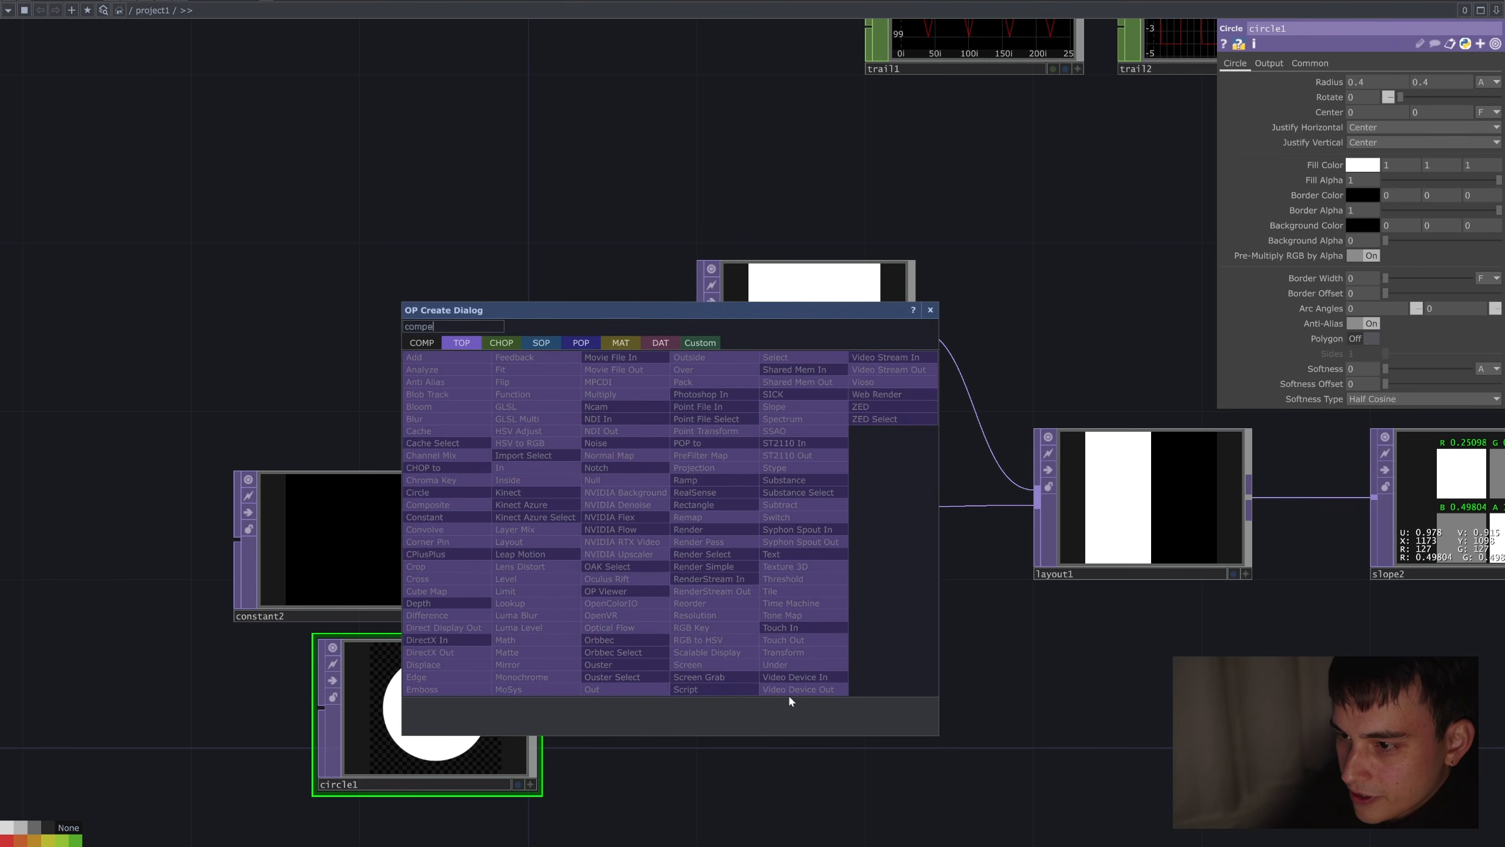
key("Return")
Arrange circle1 above constant2 and connect the circle's output to comp1.
left_click_drag(430, 569, 809, 821)
left_click_drag(462, 694, 421, 526)
left_click_drag(723, 773, 426, 731)
left_click_drag(491, 540, 703, 540)
Make circle1 the first input of comp1 and set its Operation to Over.
left_click(1243, 281)
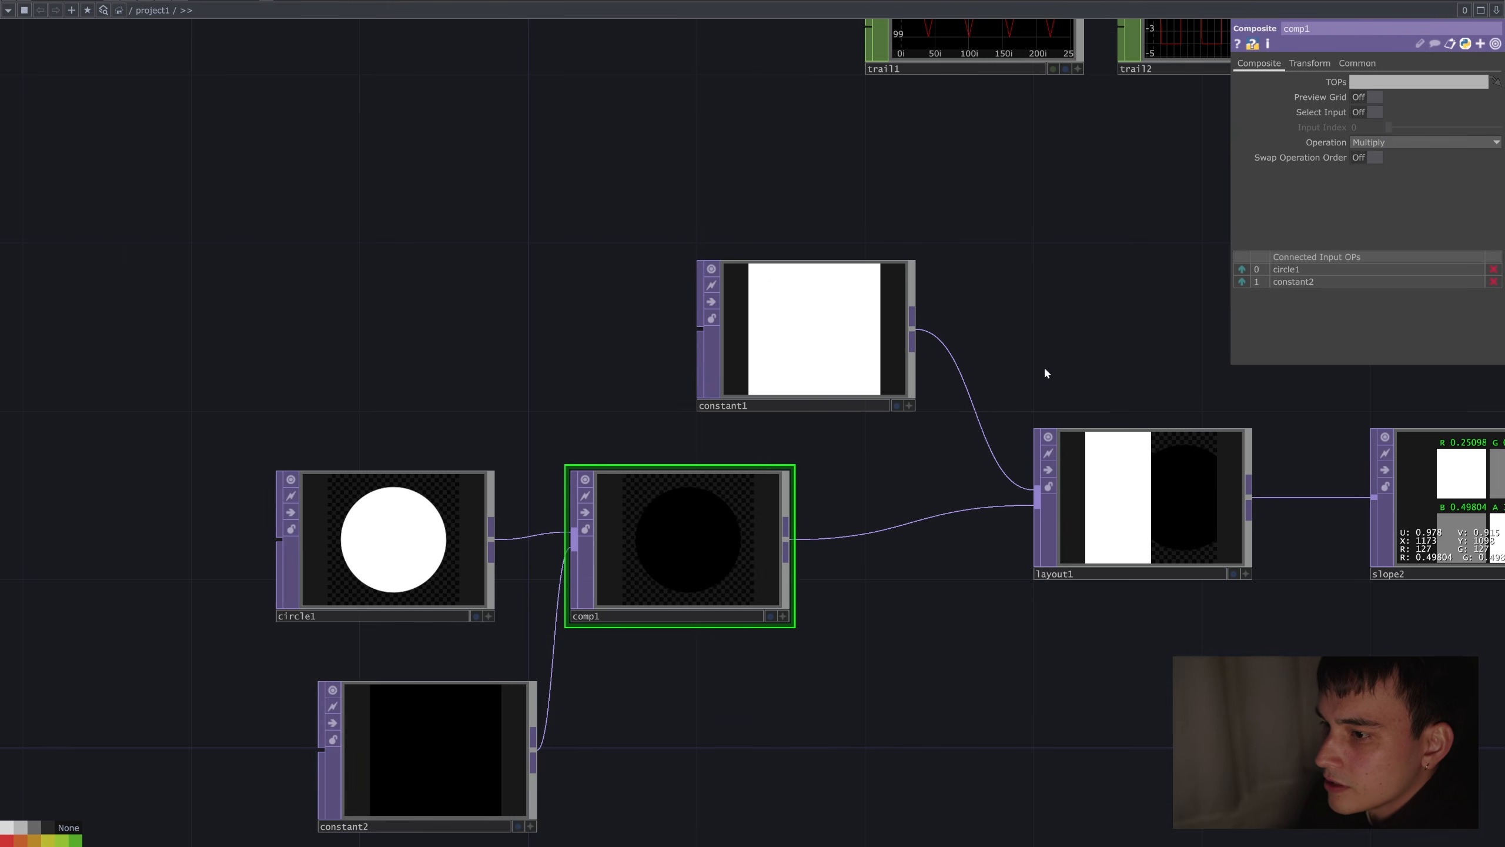
left_click(1397, 144)
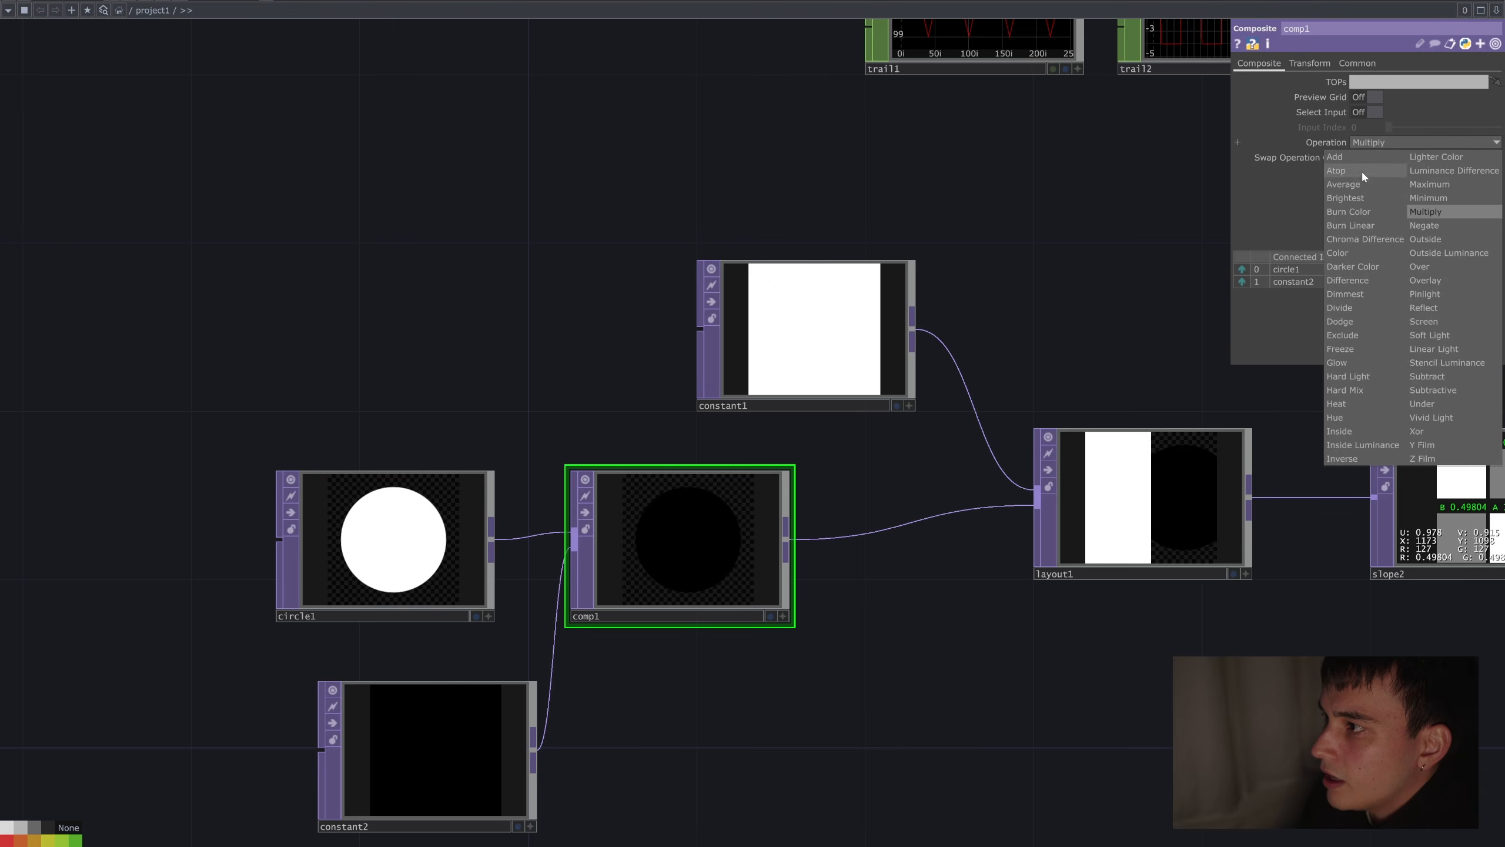
left_click(1423, 266)
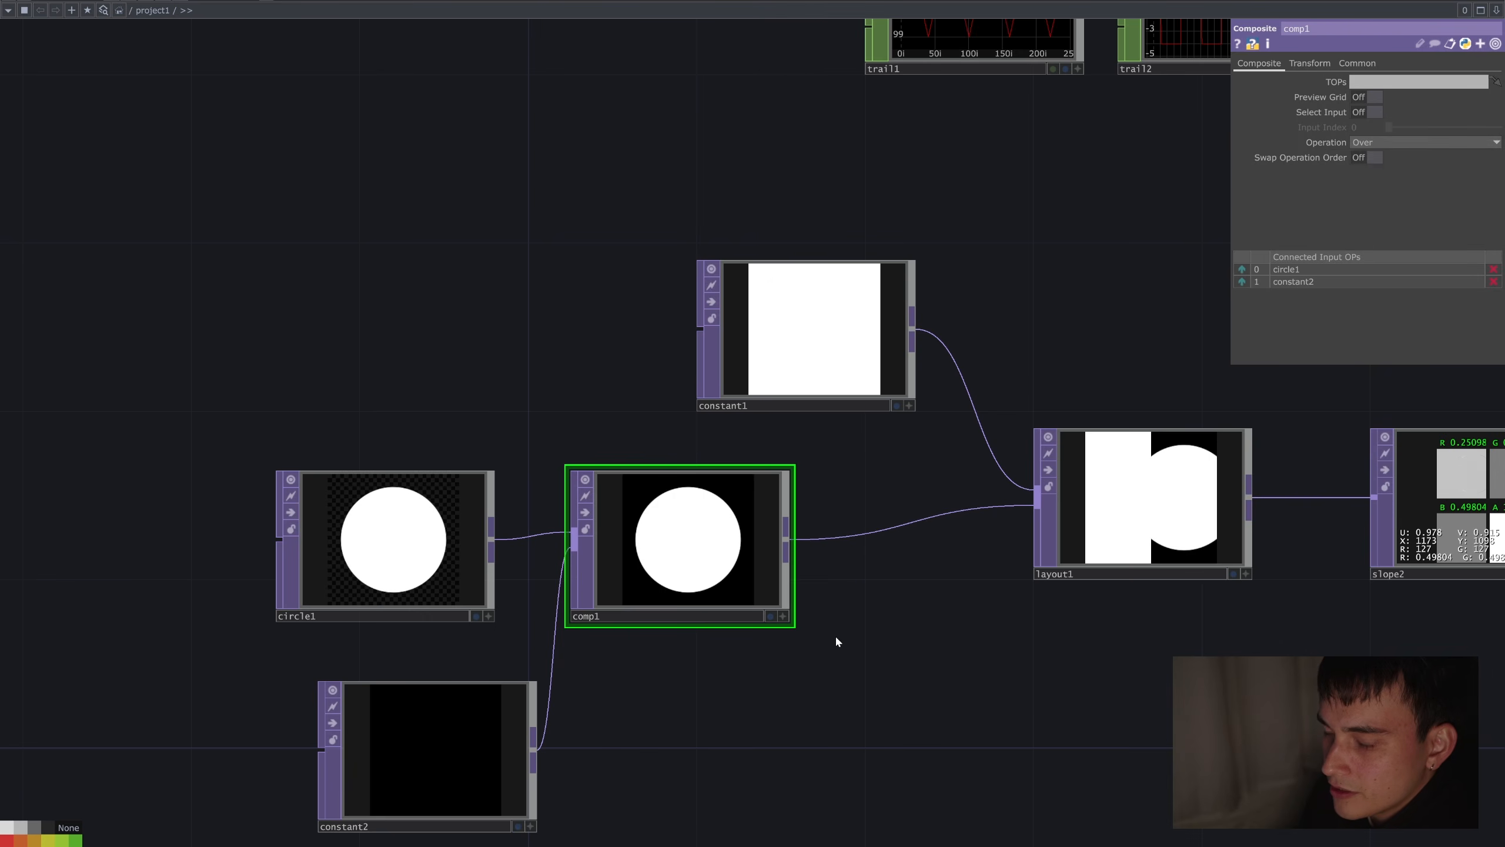
Set circle1's Radius to 0.2 on both axes.
left_click(439, 548)
mouse_move(1332, 82)
left_mouse_down()
mouse_move(1298, 82)
mouse_move(1331, 56)
left_mouse_up()
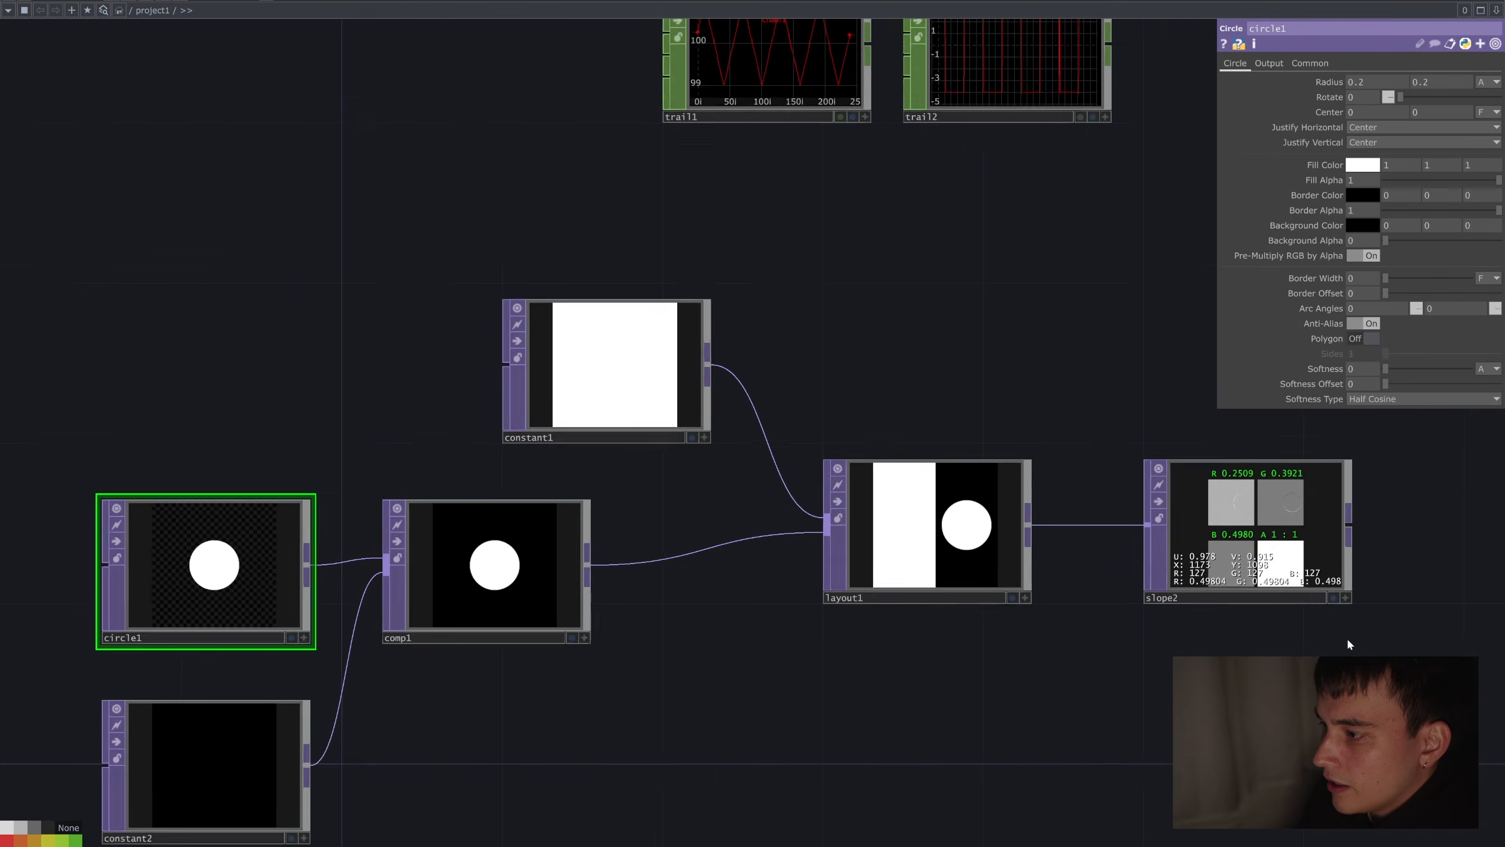
Set all three Sample Step values of slope2 to 4.
scroll(1355, 642, "up", 4)
left_click_drag(1357, 639, 1295, 669)
scroll(1287, 627, "up", 3)
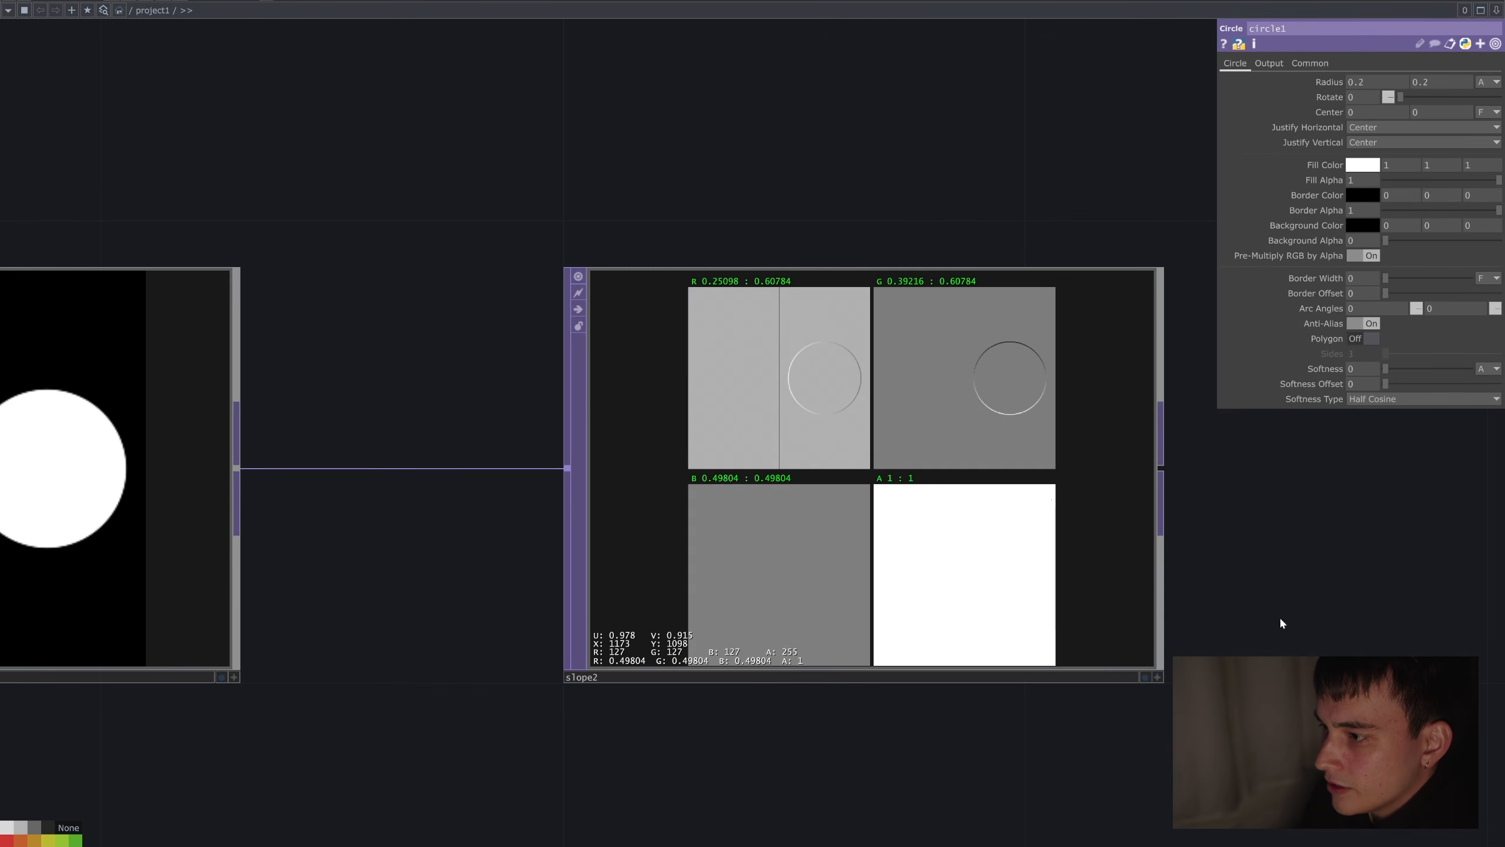
scroll(1150, 488, "down", 2)
left_click(1101, 457)
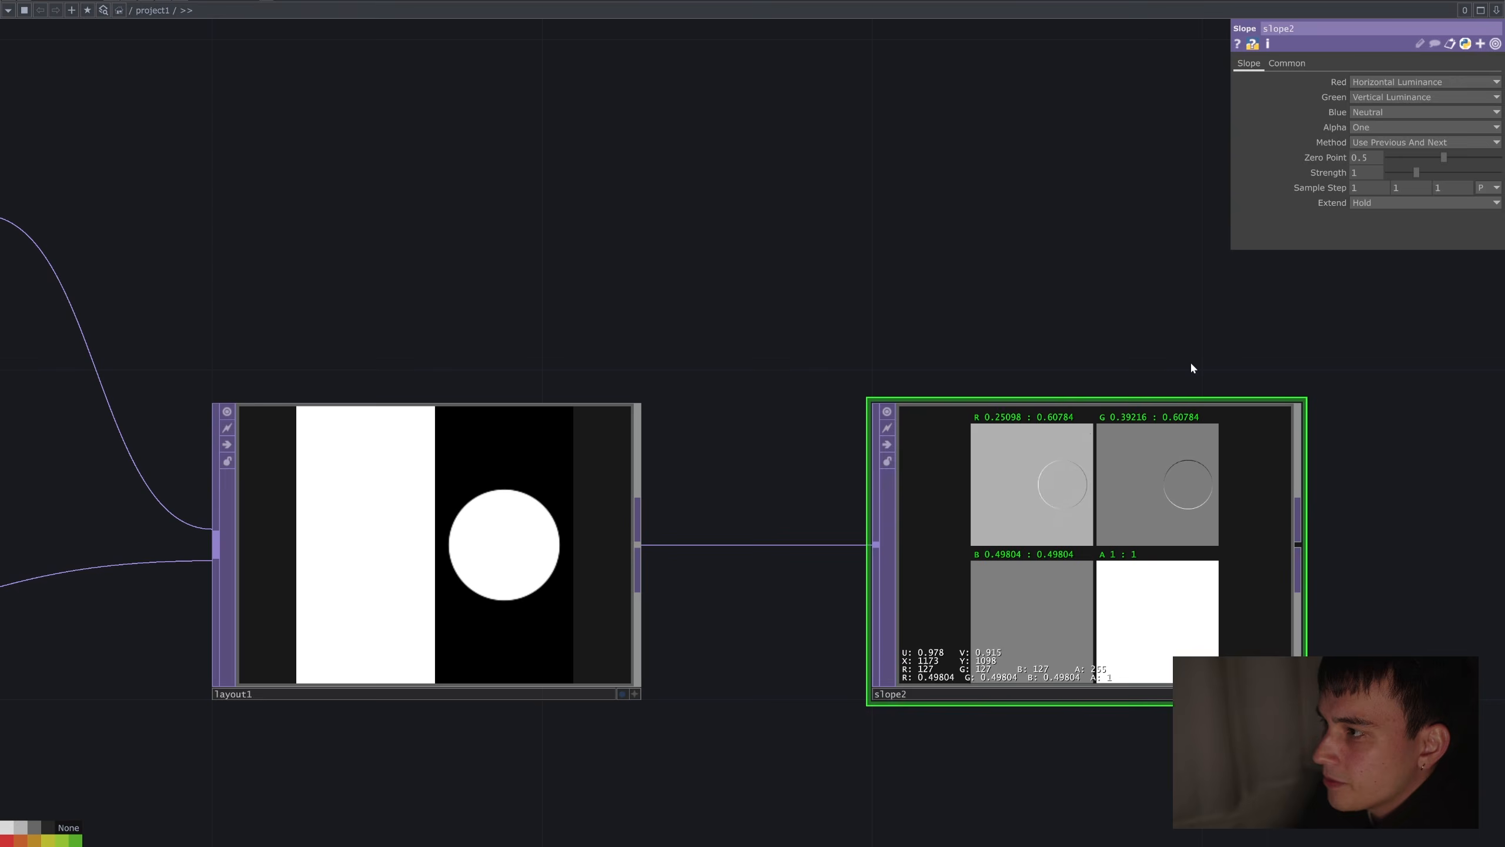
scroll(1166, 447, "up", 3)
mouse_move(1326, 173)
middle_mouse_down()
mouse_move(1360, 172)
mouse_move(1330, 160)
middle_mouse_up()
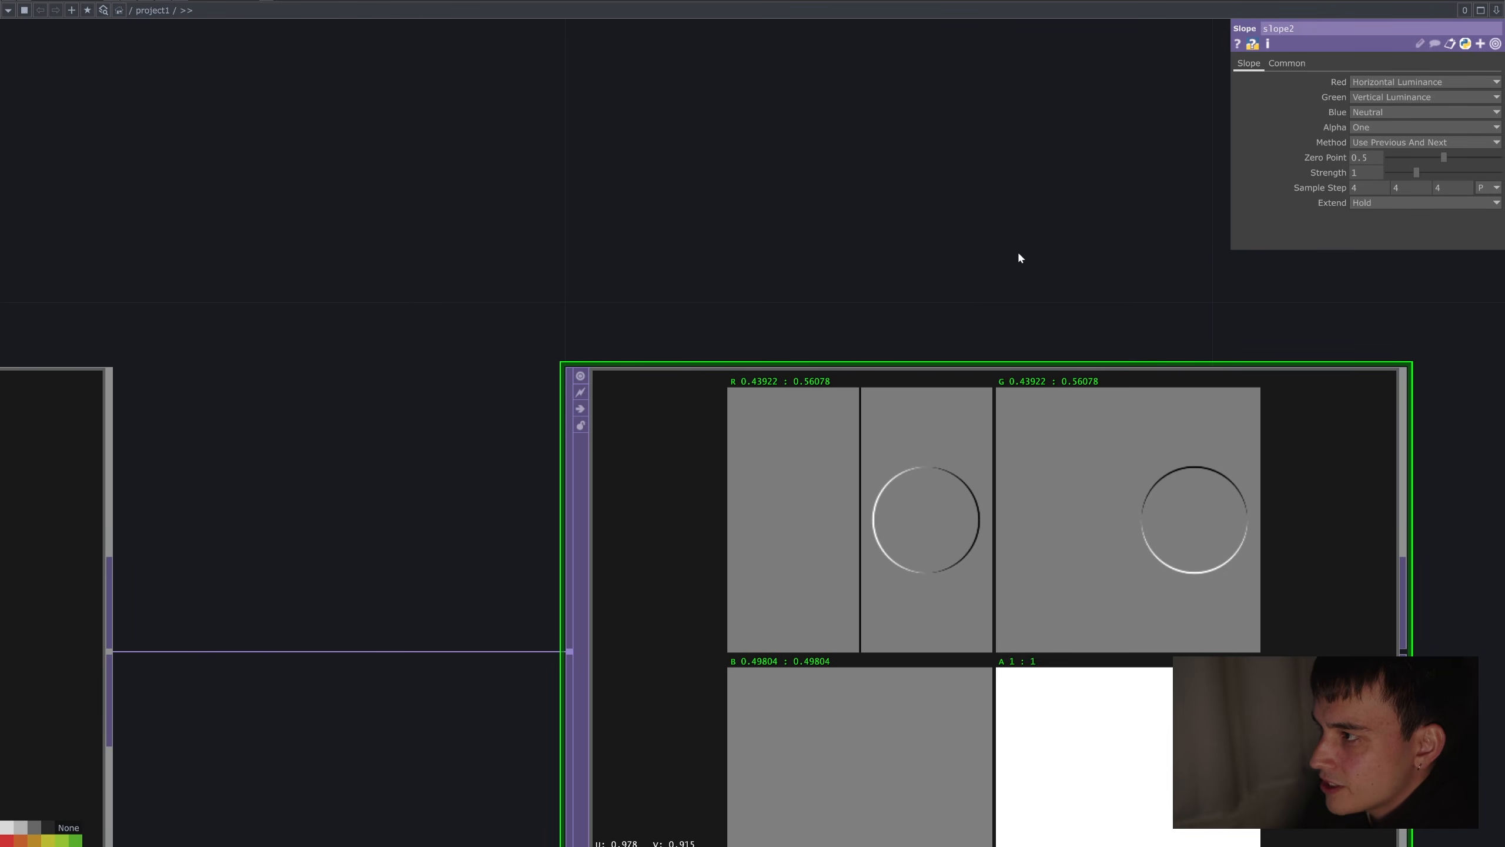
Compare the black-white boundary and circle edges in layout1 with the horizontal luminance in slope2's red channel.
left_click_drag(920, 350, 1162, 371)
scroll(1162, 371, "down", 3)
left_click_drag(762, 270, 973, 267)
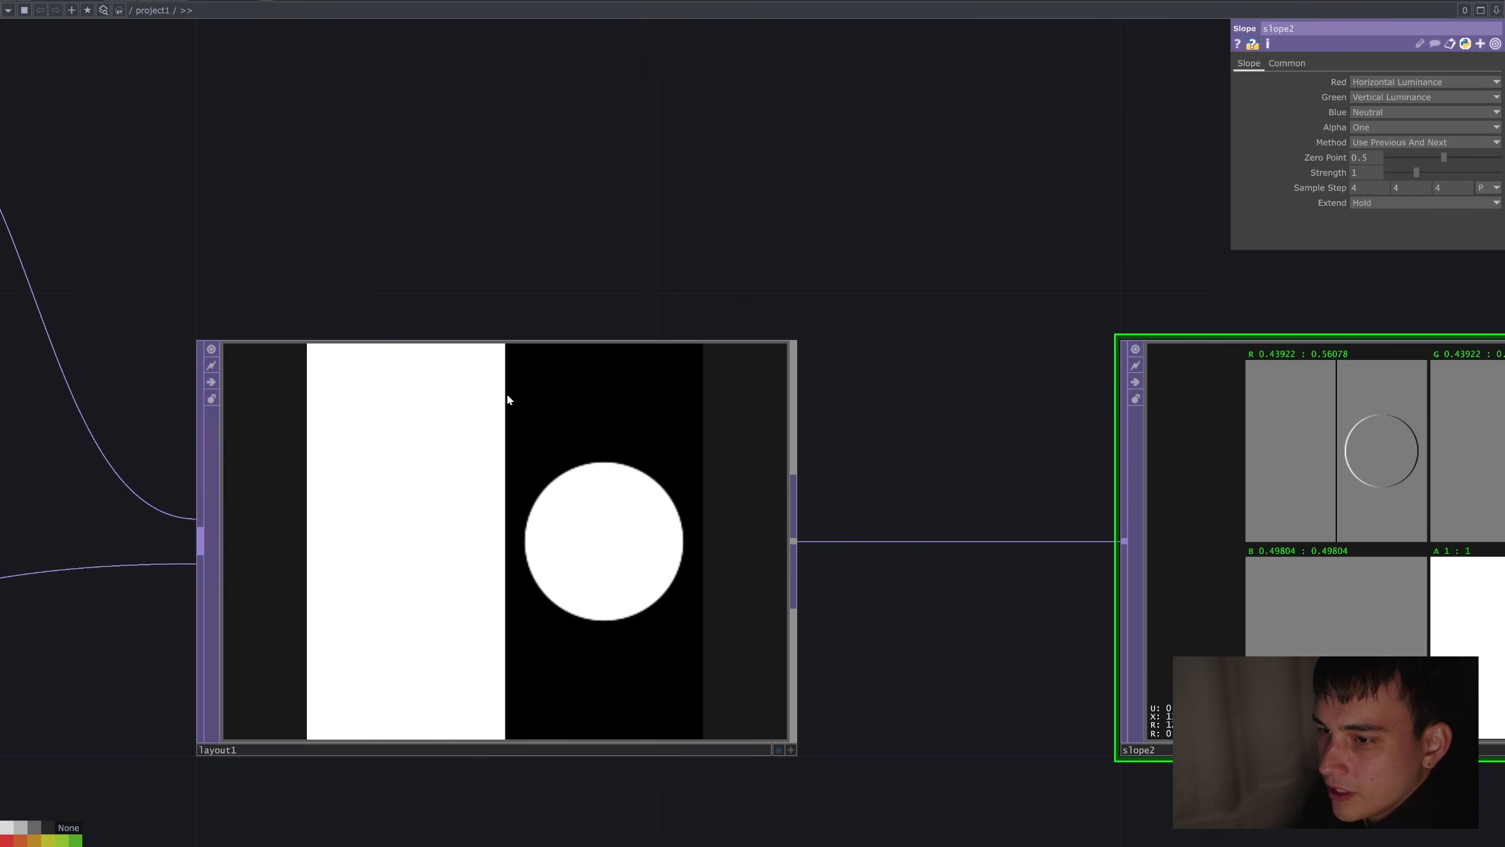
scroll(1208, 373, "right", 3)
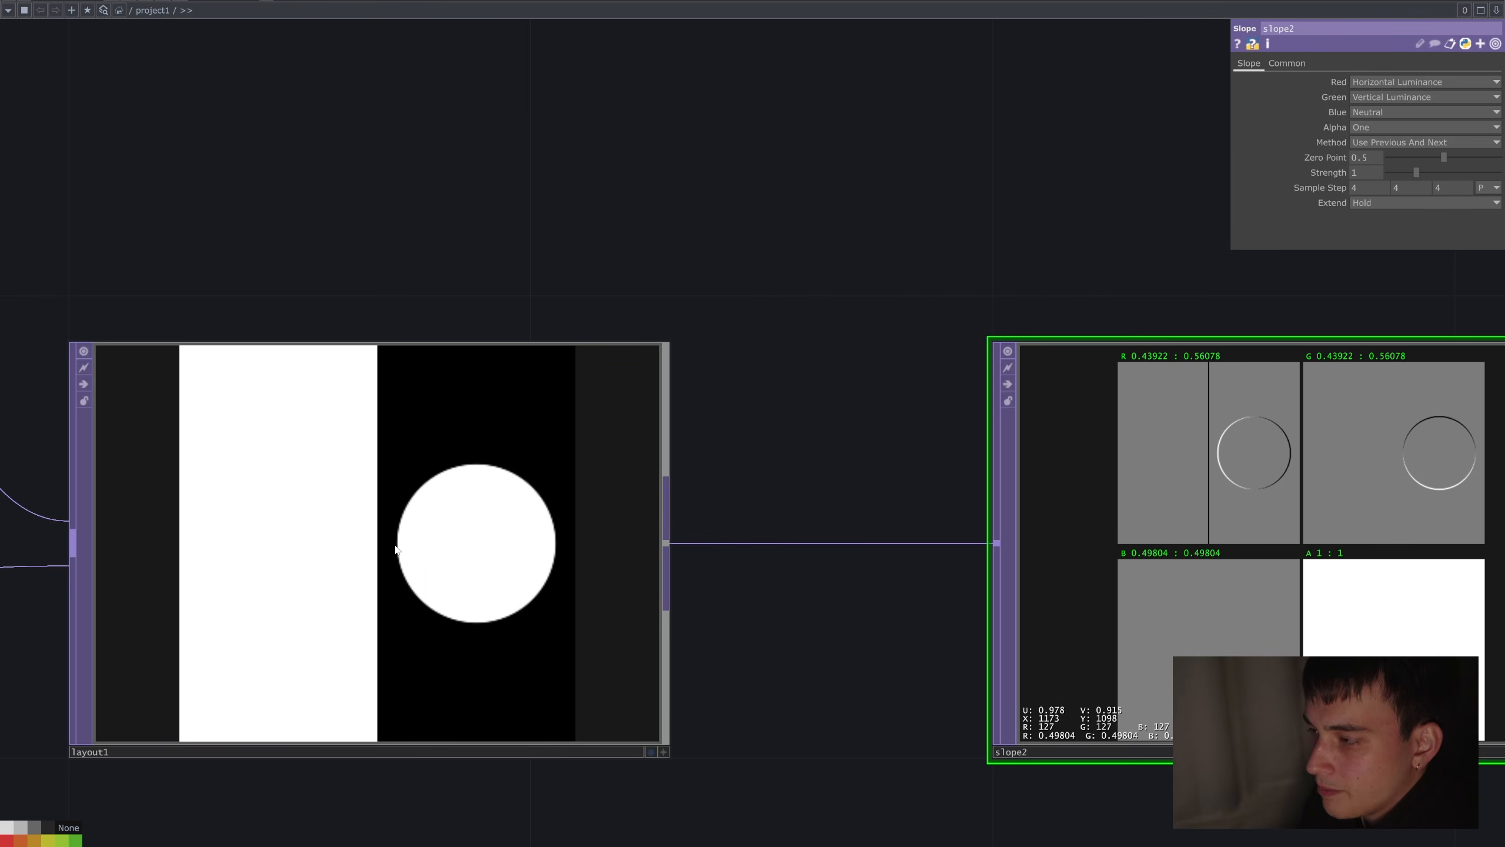
scroll(1253, 423, "up", 4)
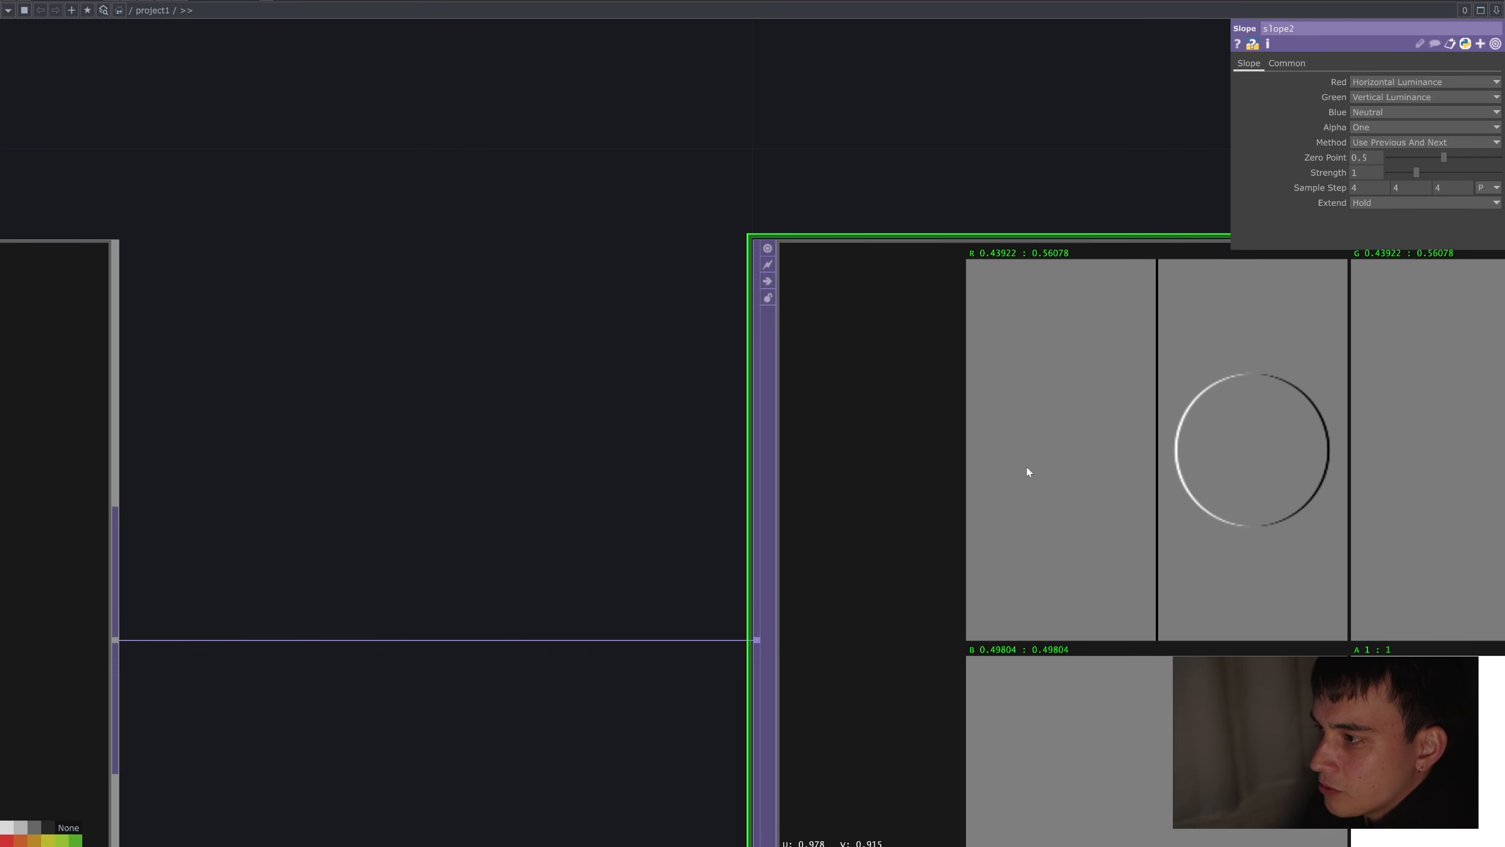
scroll(1059, 468, "down", 5)
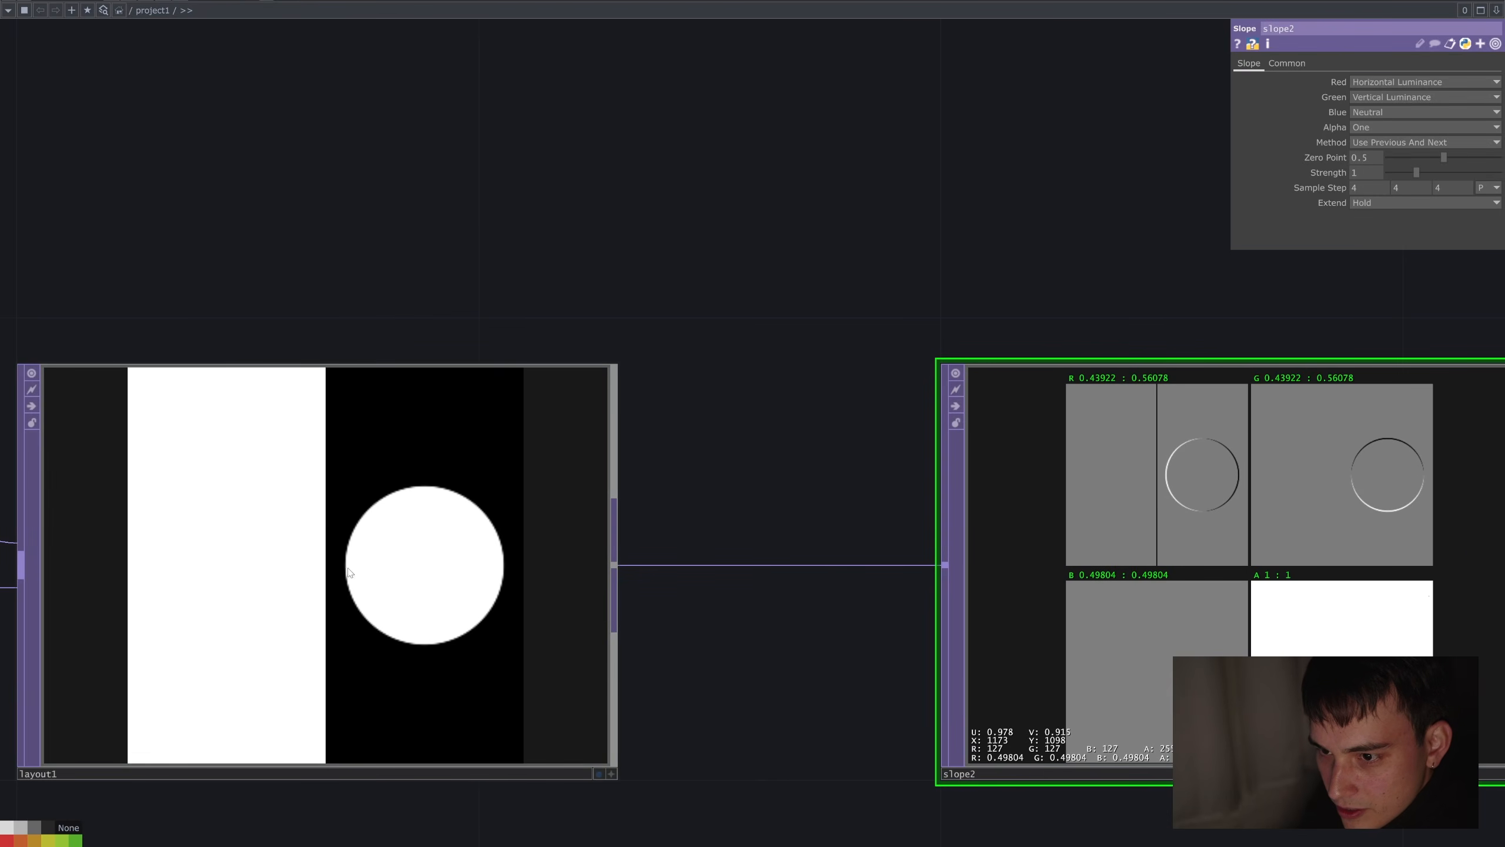
scroll(358, 513, "up", 5)
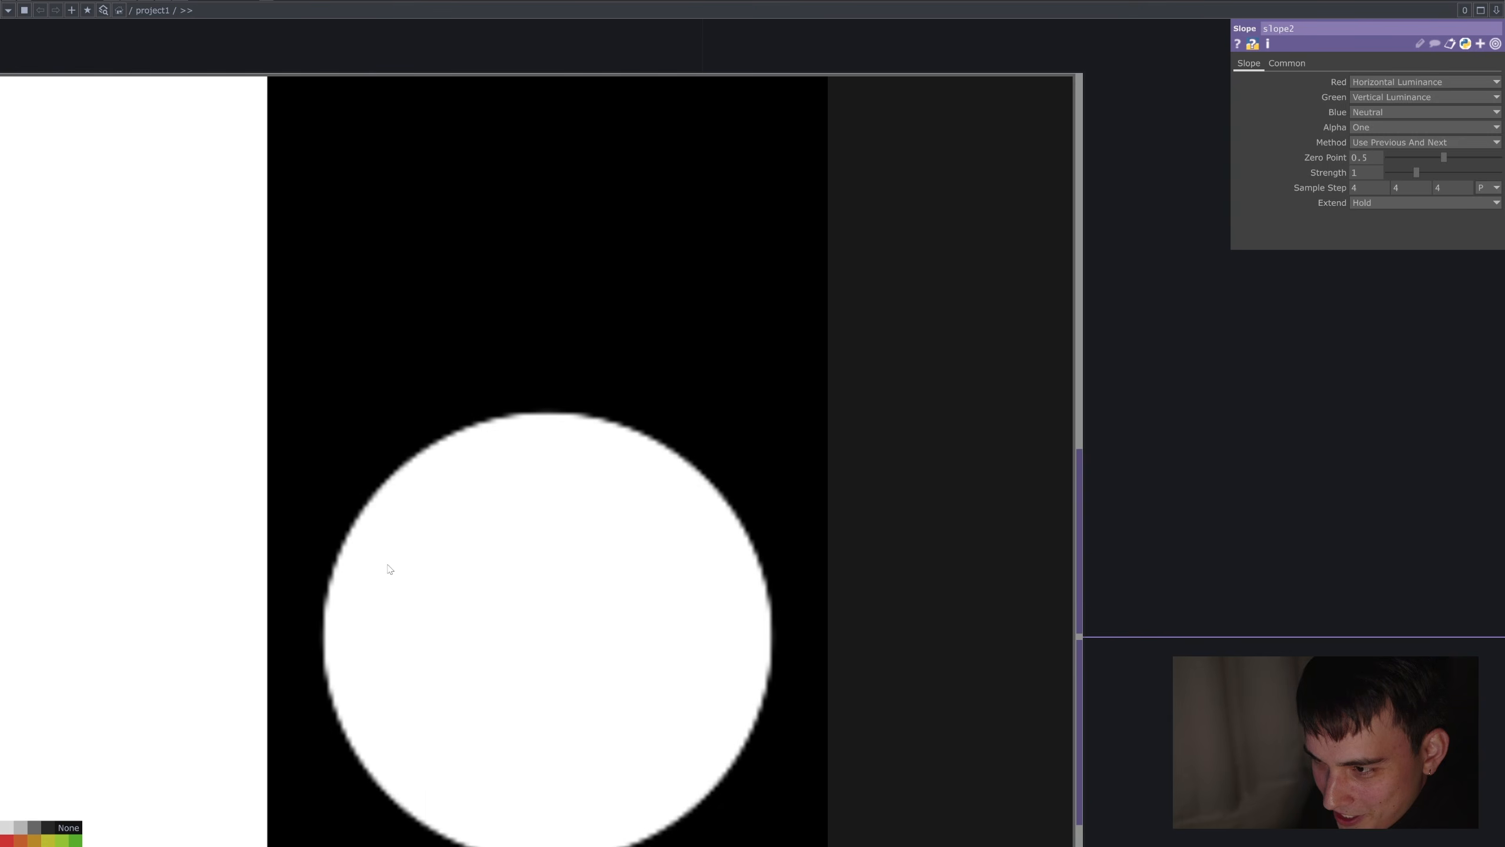
scroll(778, 539, "down", 5)
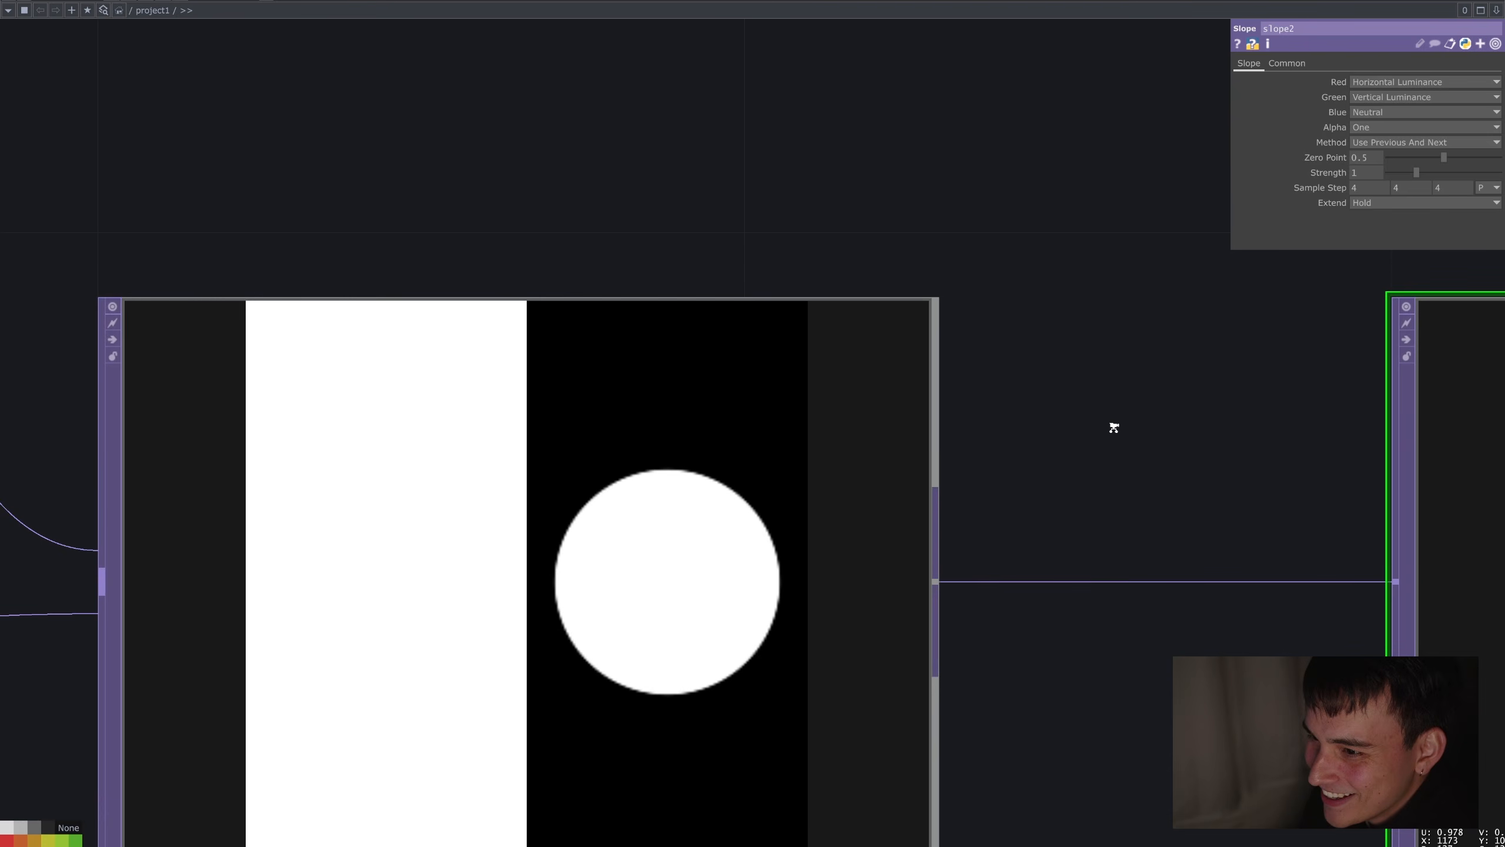
scroll(1136, 455, "up", 5)
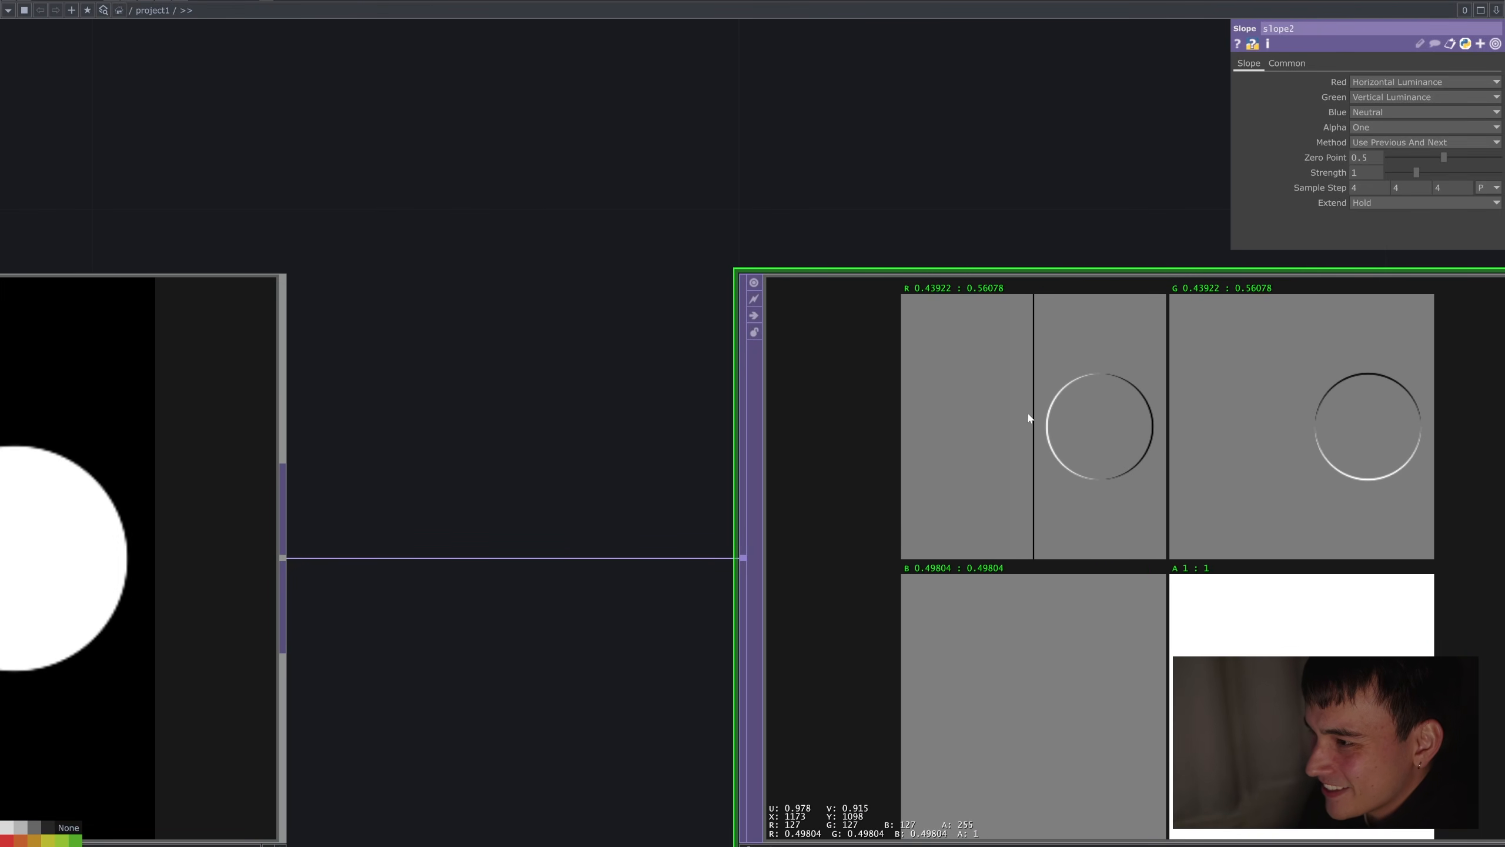
left_click_drag(409, 430, 744, 415)
left_click_drag(510, 459, 530, 459)
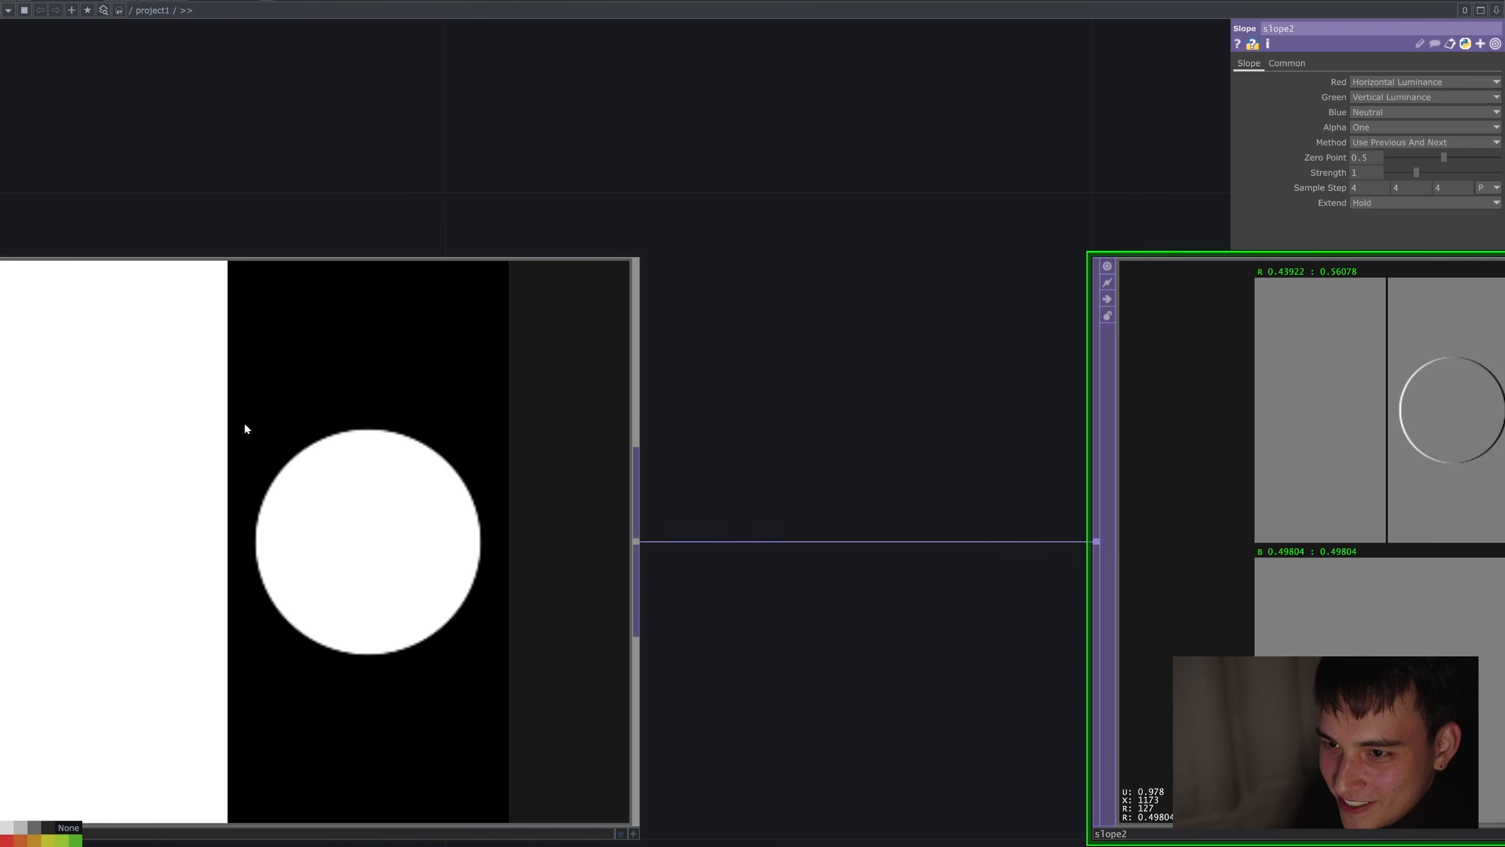
scroll(976, 415, "down", 5)
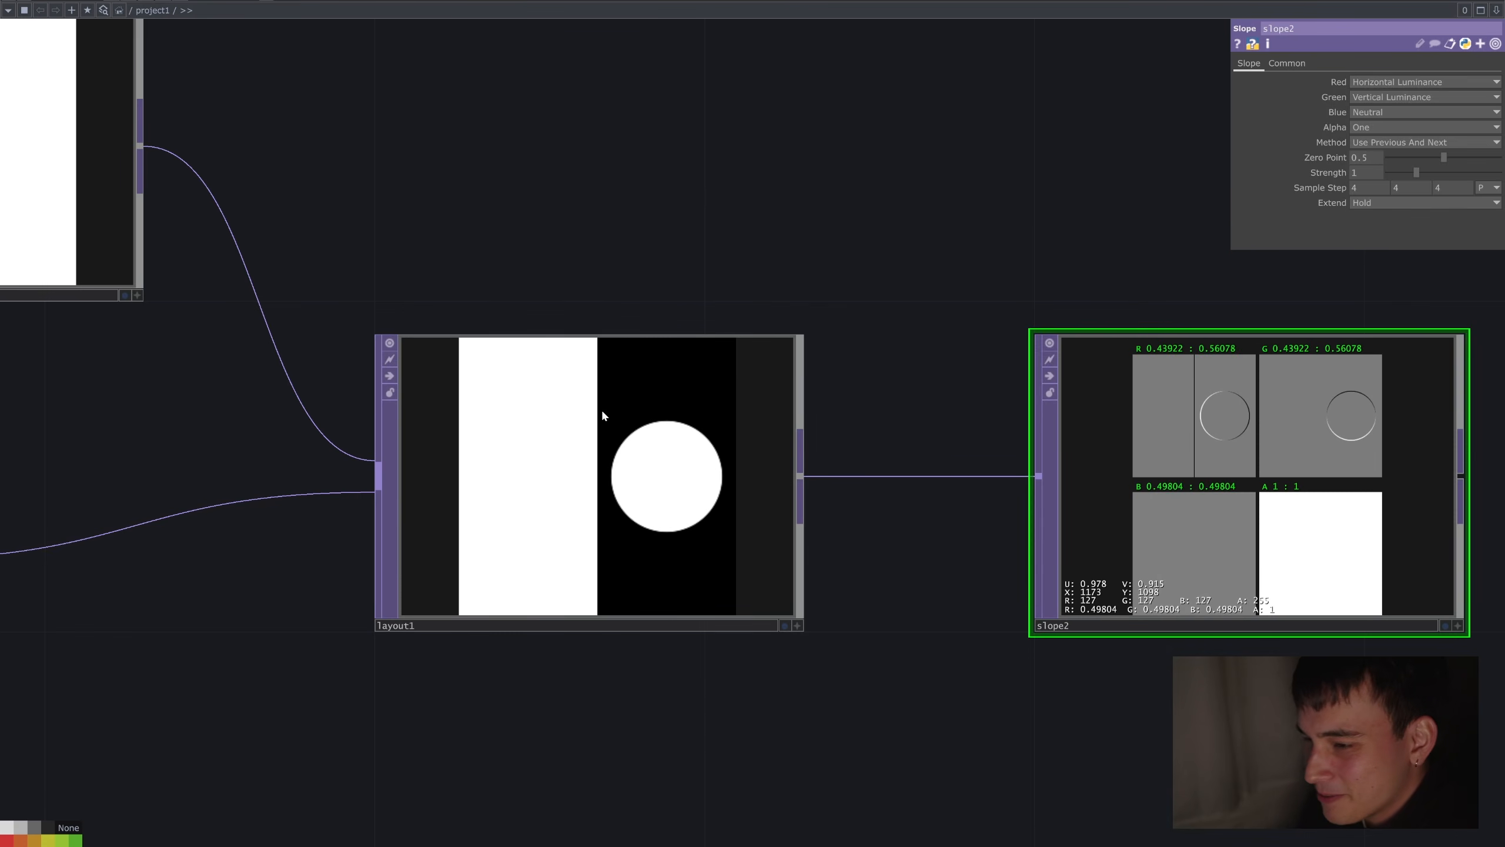
Examine the circle's upper and lower edges in slope2's green vertical-luminance channel against layout1.
scroll(836, 356, "up", 4)
left_click_drag(987, 230, 703, 193)
scroll(584, 342, "up", 3)
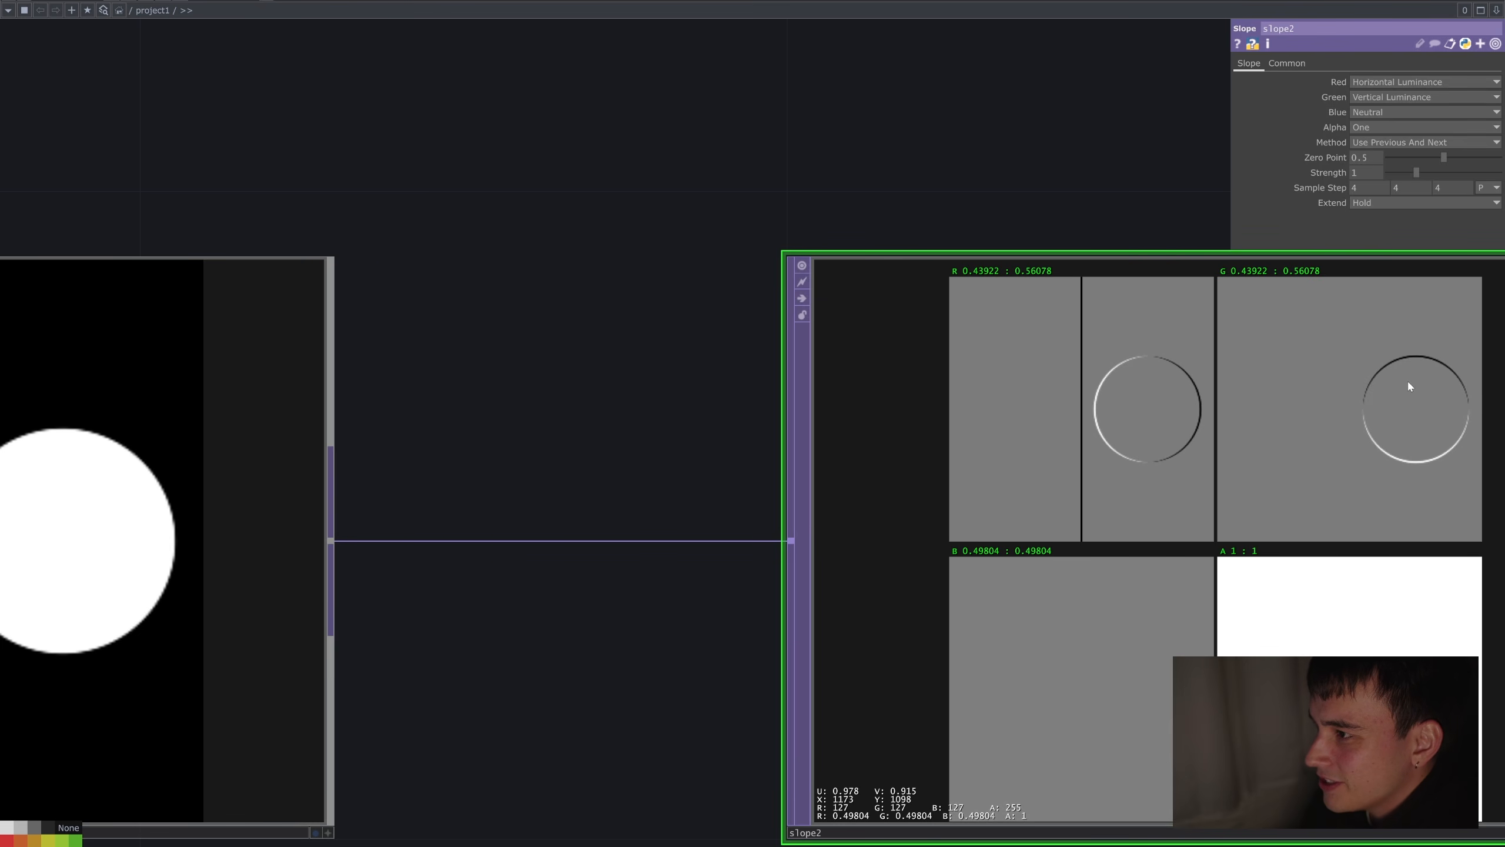
scroll(1397, 402, "down", 2)
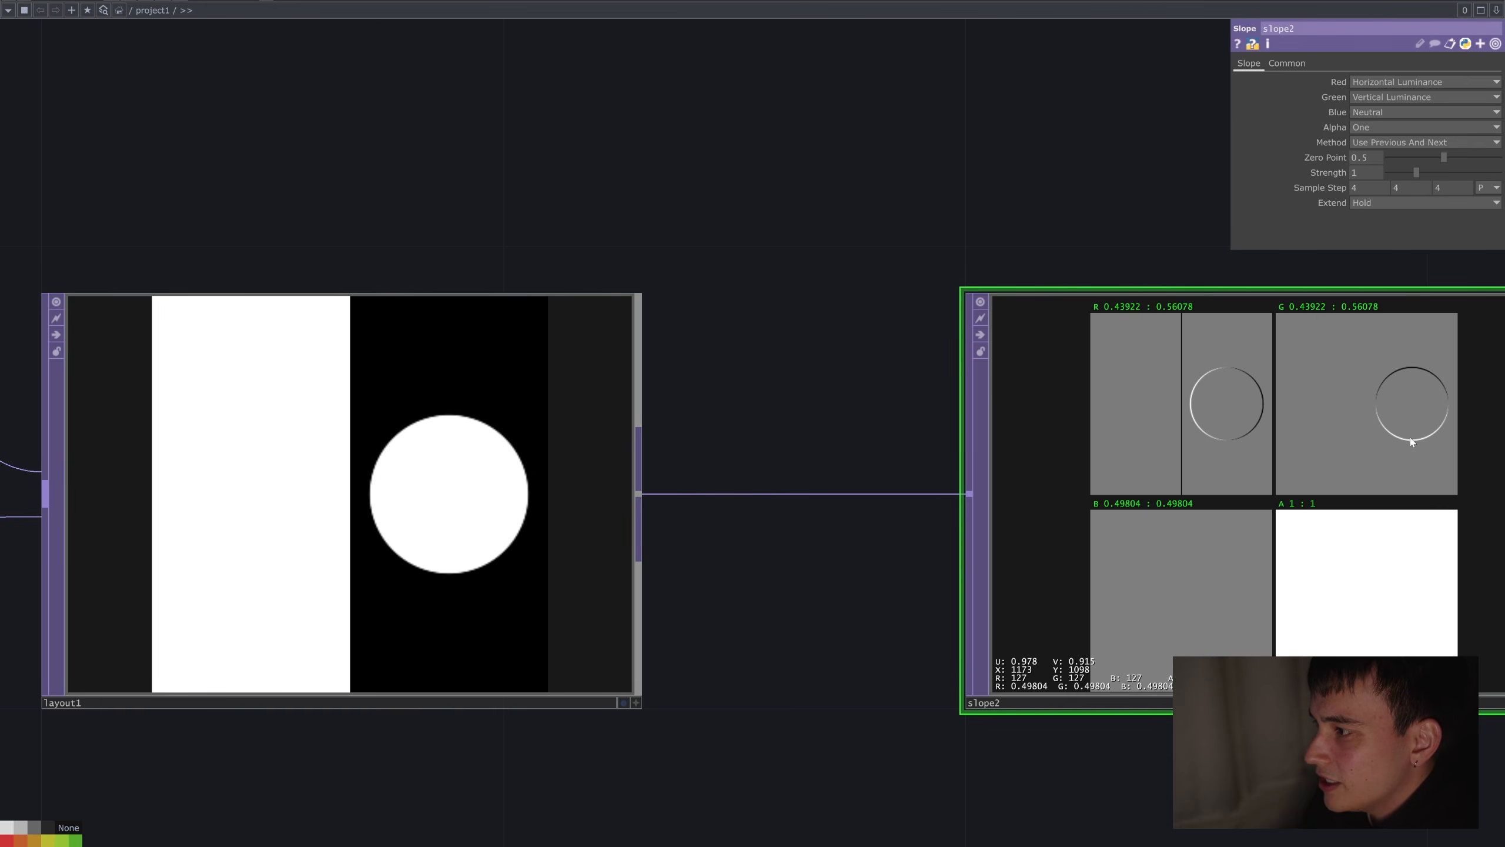
scroll(1429, 440, "up", 3)
left_click_drag(419, 510, 571, 506)
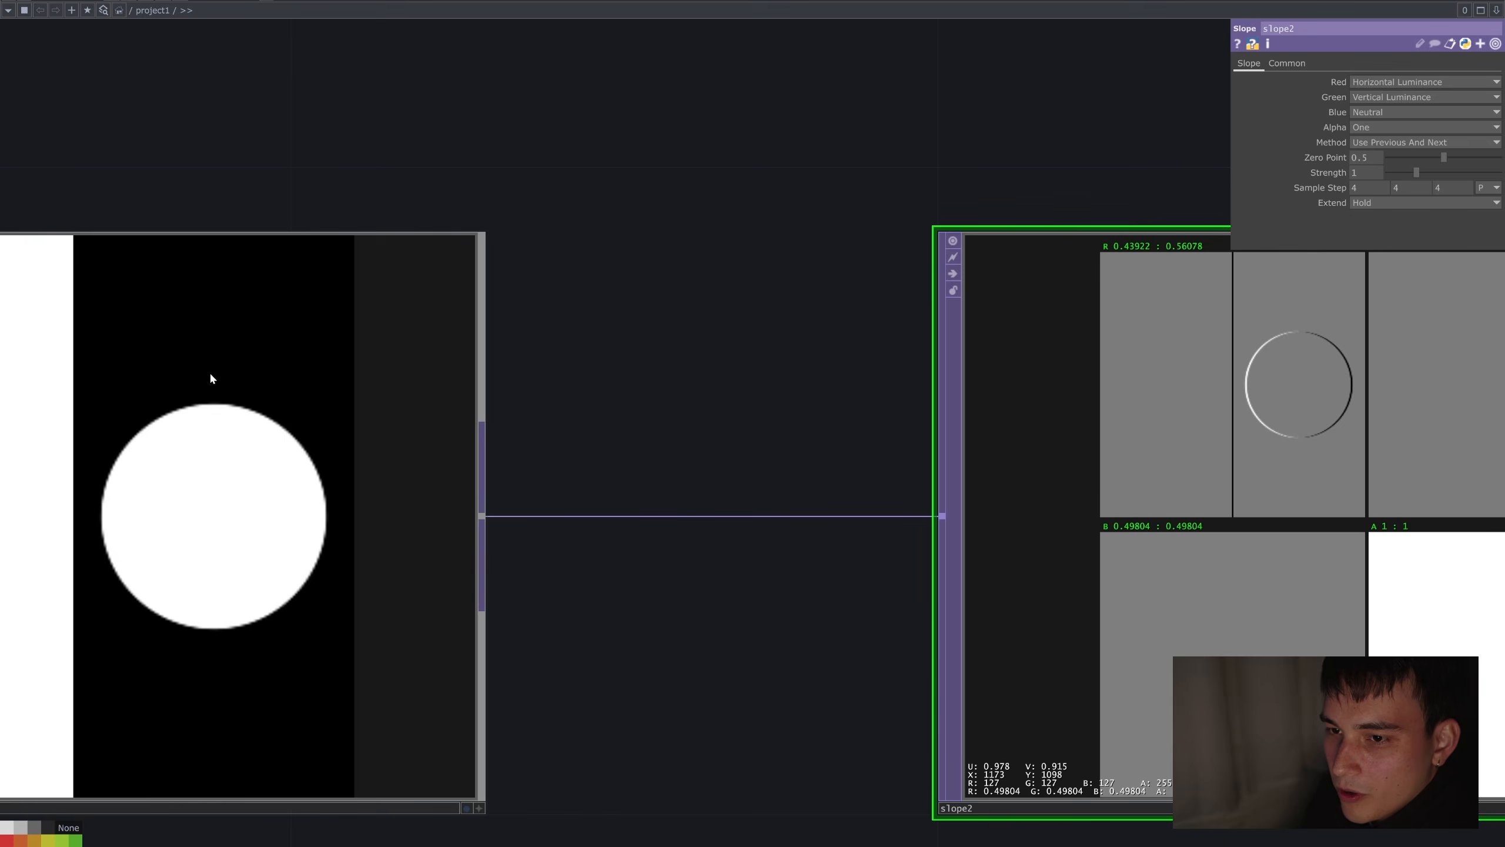
left_click_drag(569, 396, 269, 448)
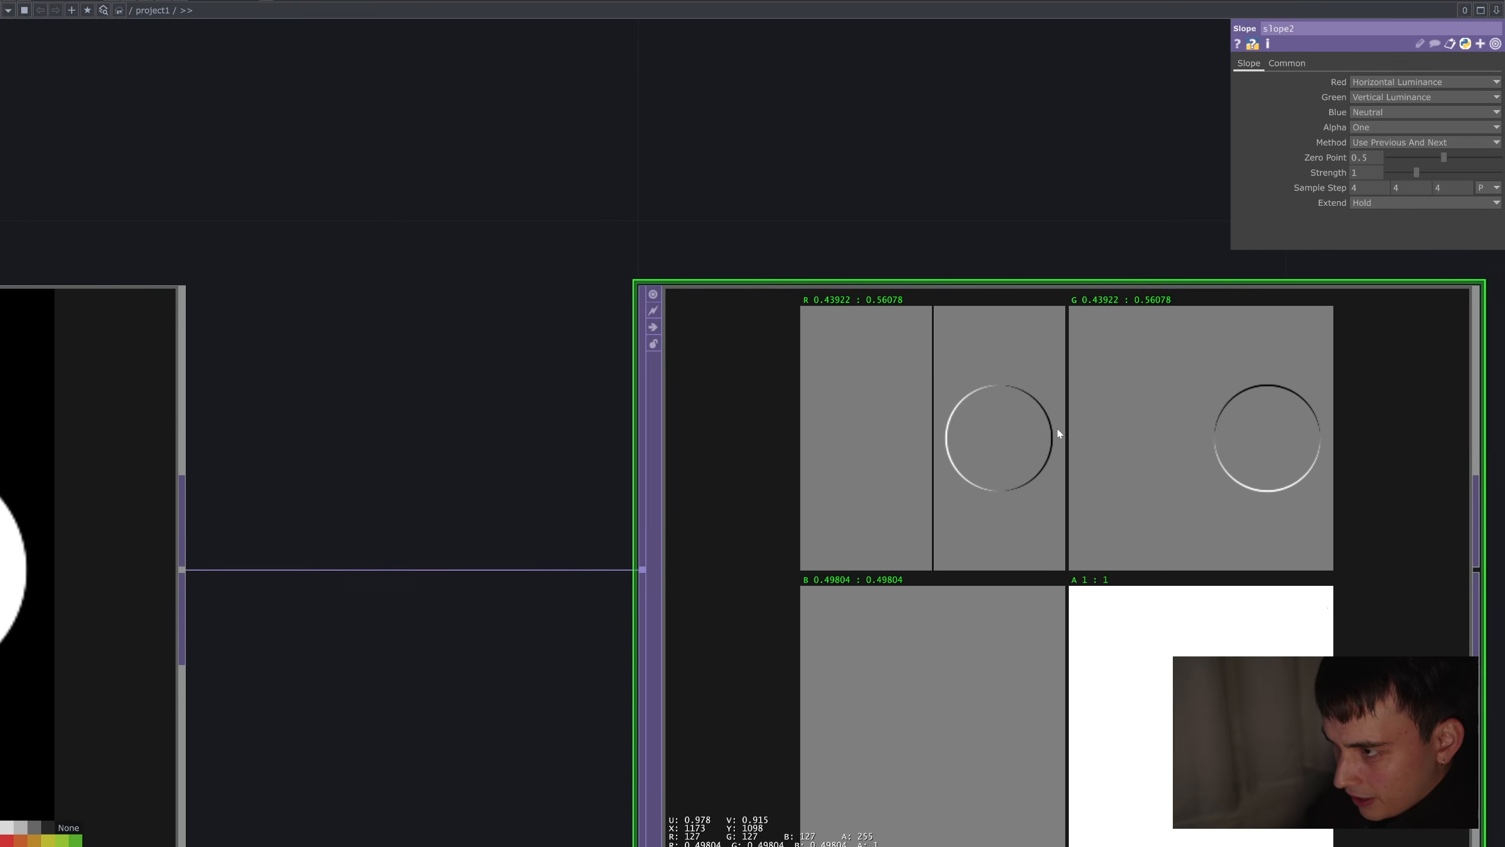
Import the image R0000548.JPG from the slope project's _in folder and place it below the circle network.
scroll(1057, 431, "down", 6)
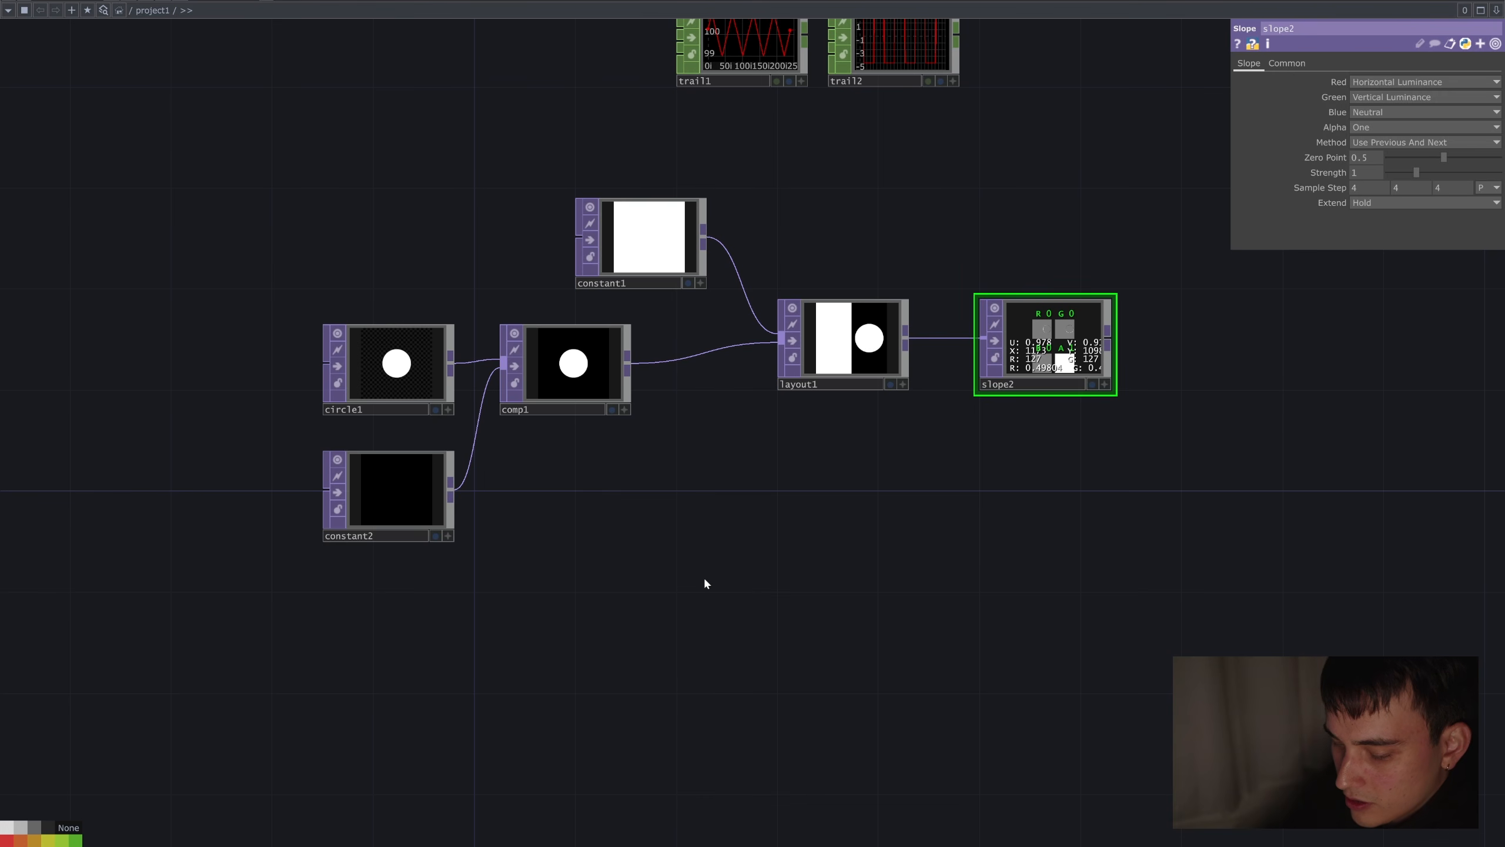
key("ctrl+i")
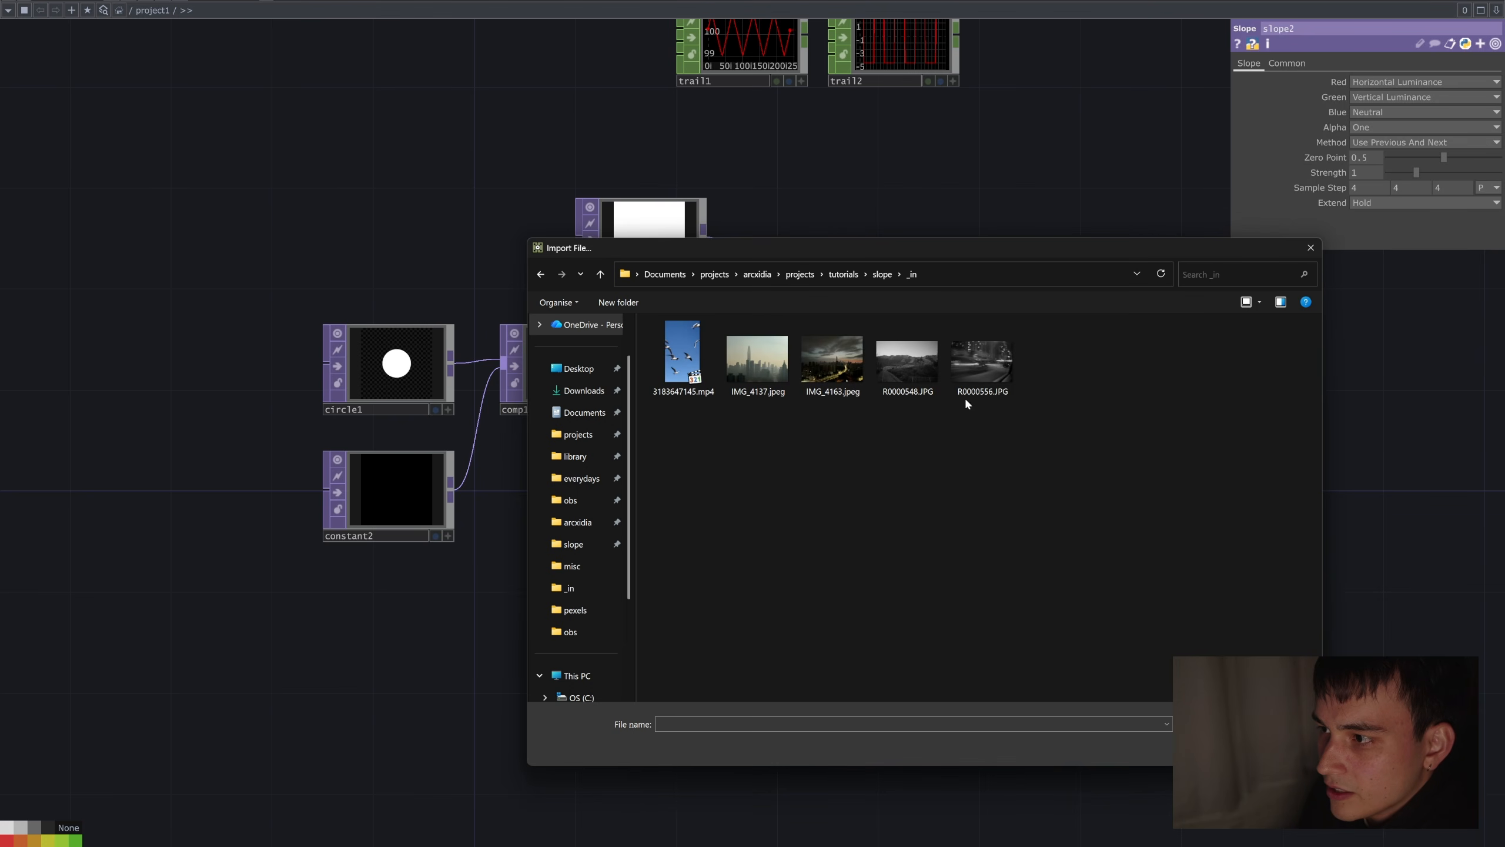
double_click(907, 362)
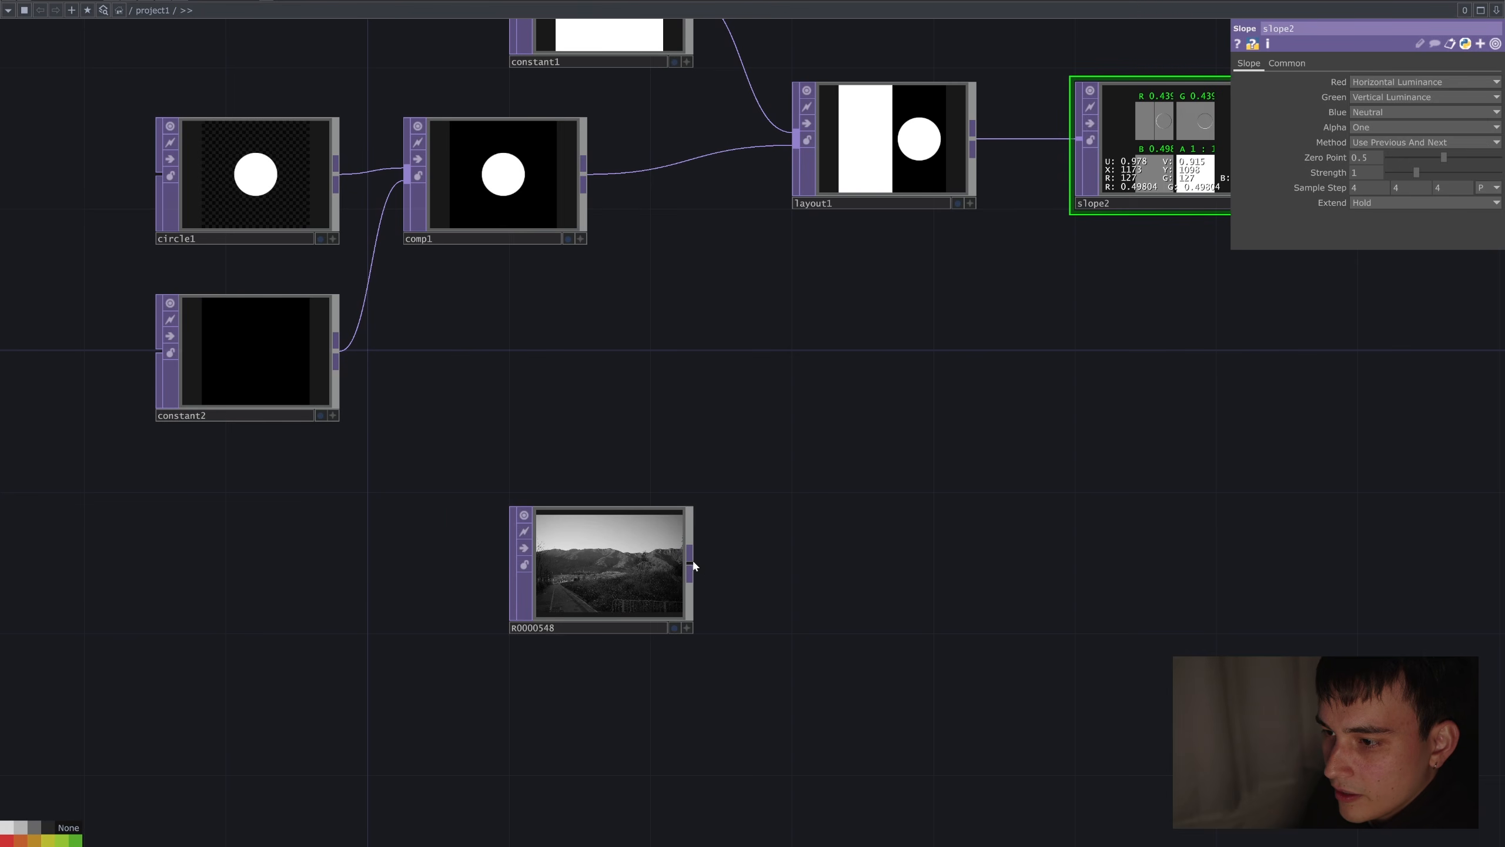
Add a Slope TOP fed by the output of the imported R0000548 image.
left_click(690, 565)
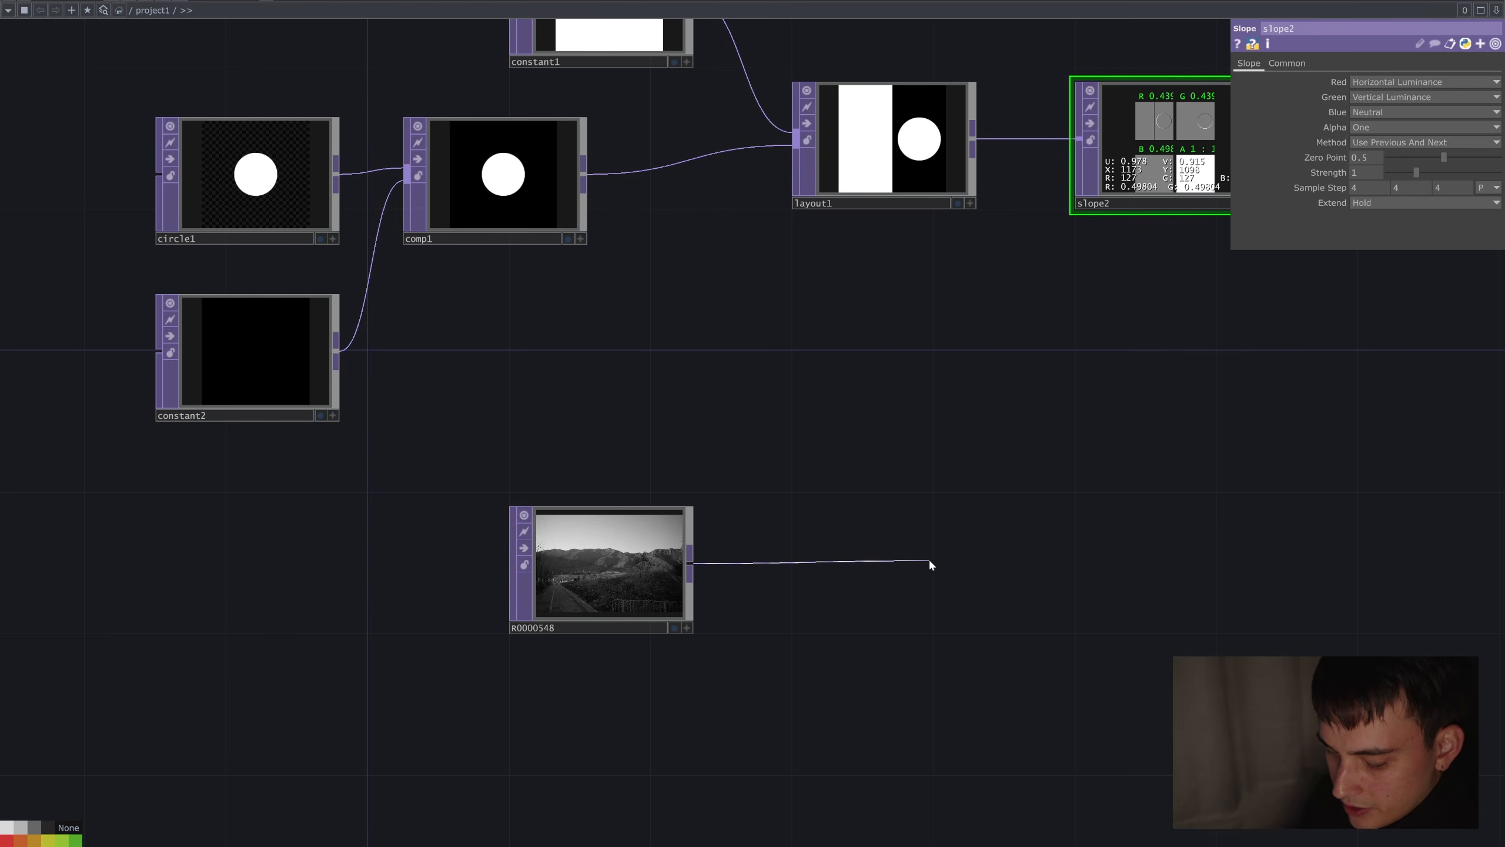
key("Tab")
type("slope")
key("Return")
left_click(930, 560)
scroll(930, 560, "up", 7)
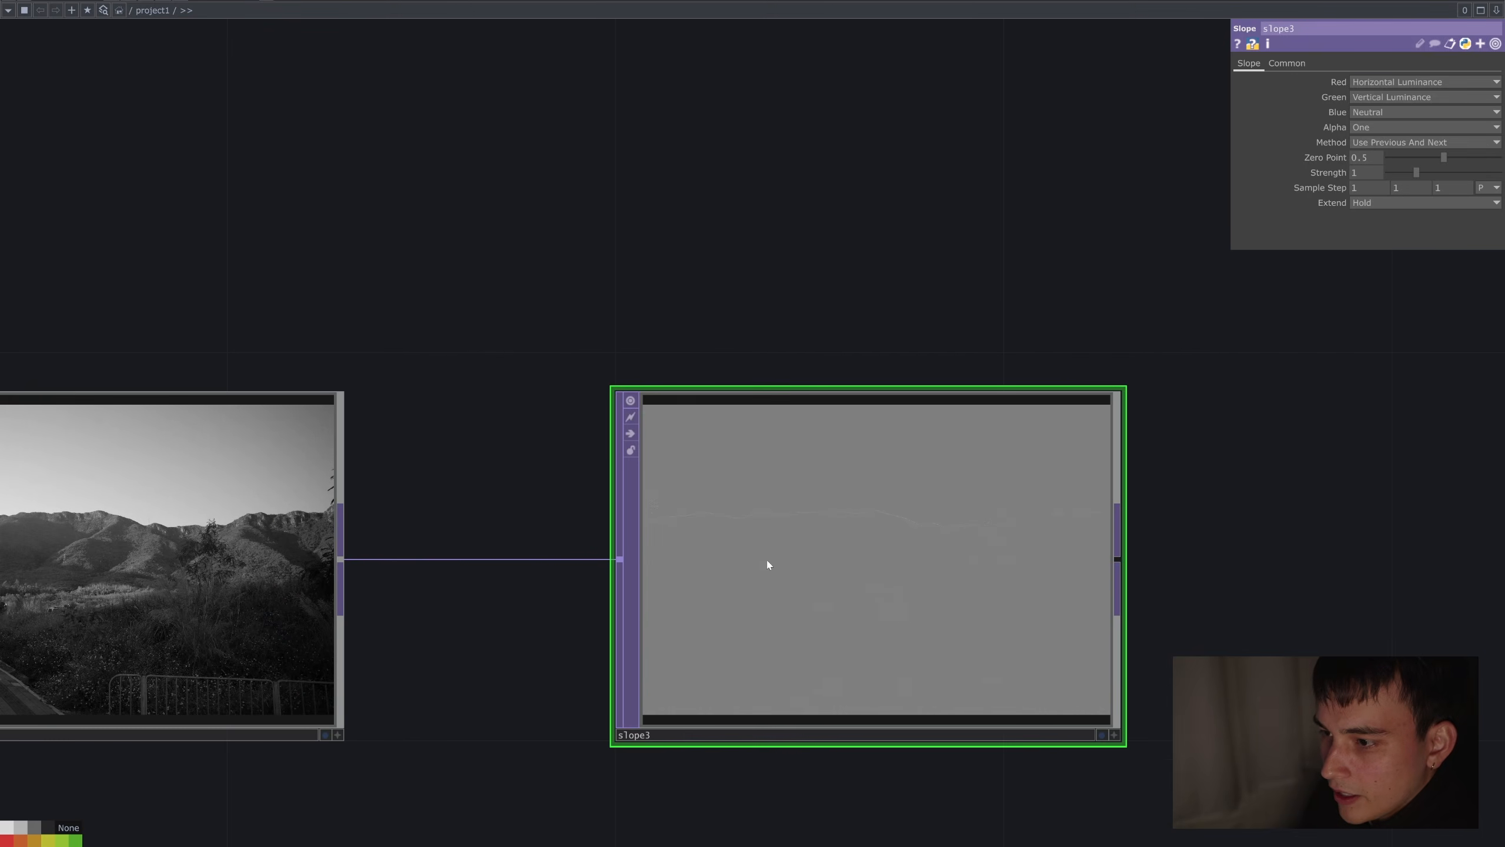
Activate slope3's viewer and display its red, green, blue and alpha channels as separate images.
scroll(666, 472, "down", 4)
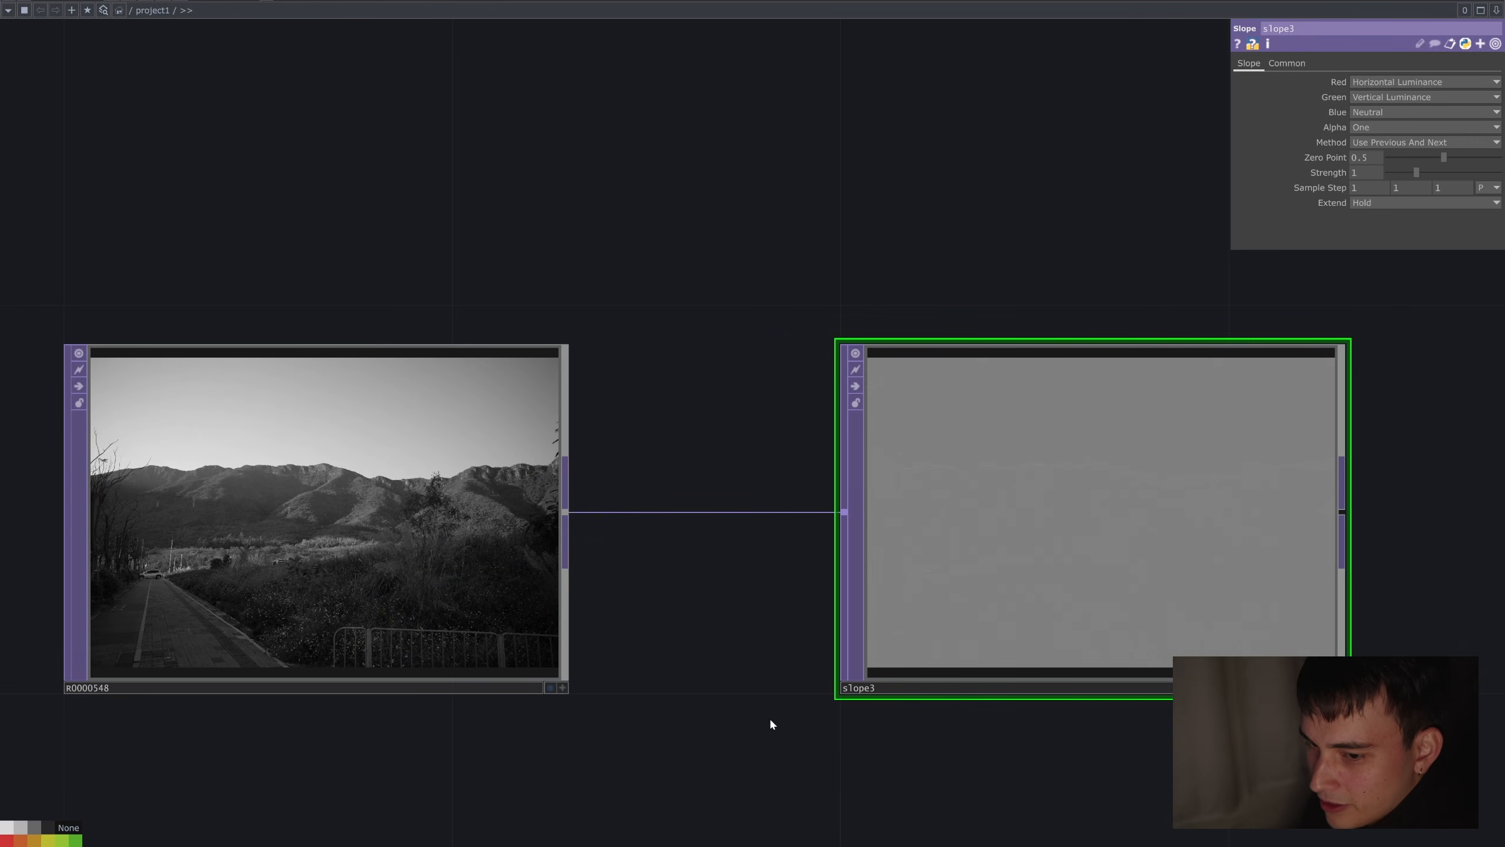
scroll(771, 714, "down", 2)
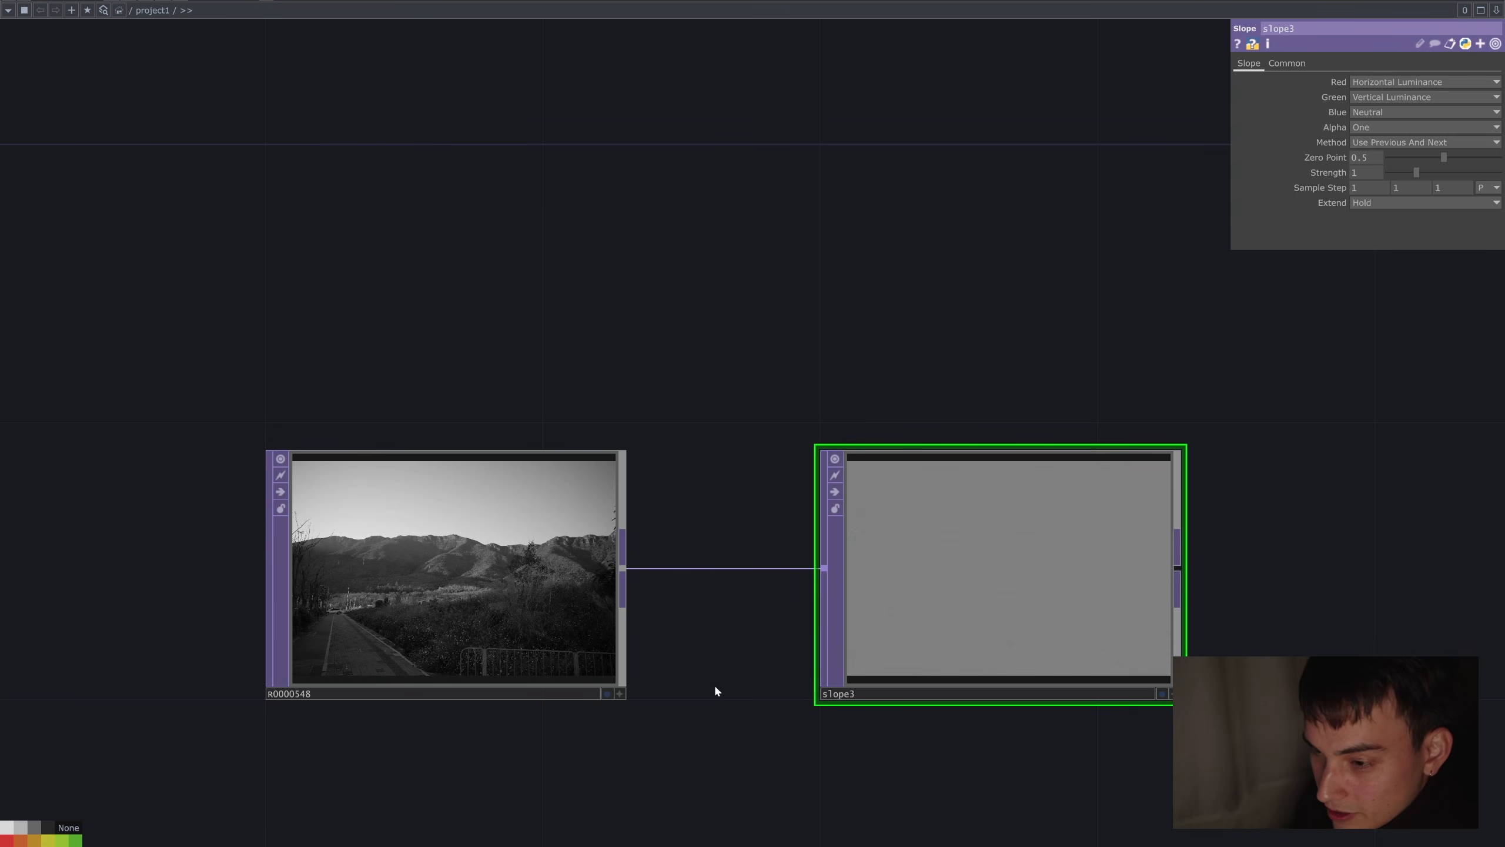
scroll(714, 685, "down", 2)
scroll(727, 667, "down", 2)
scroll(720, 658, "up", 5)
key("a")
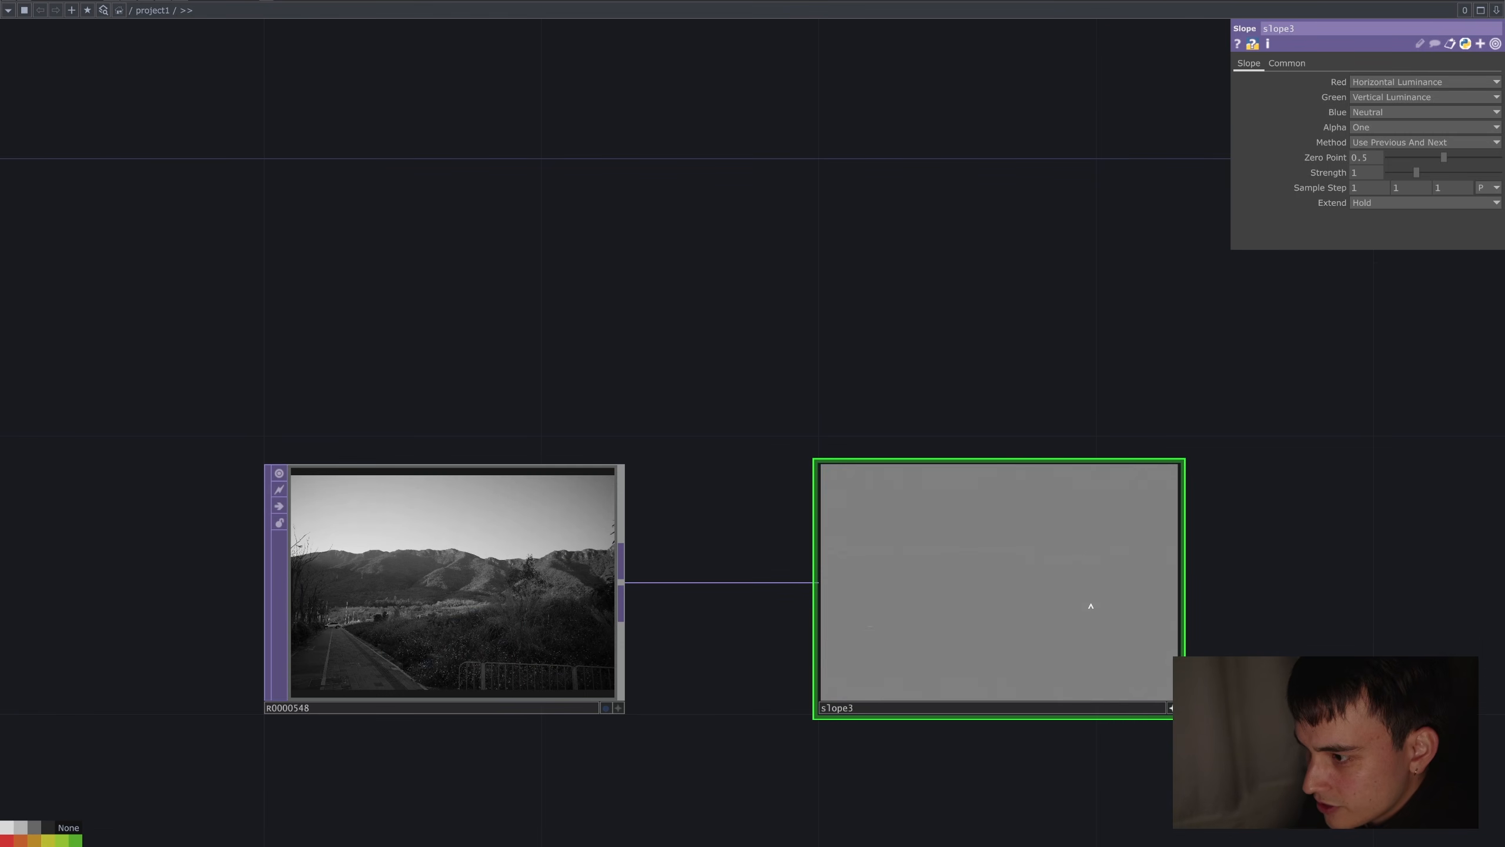
key("n")
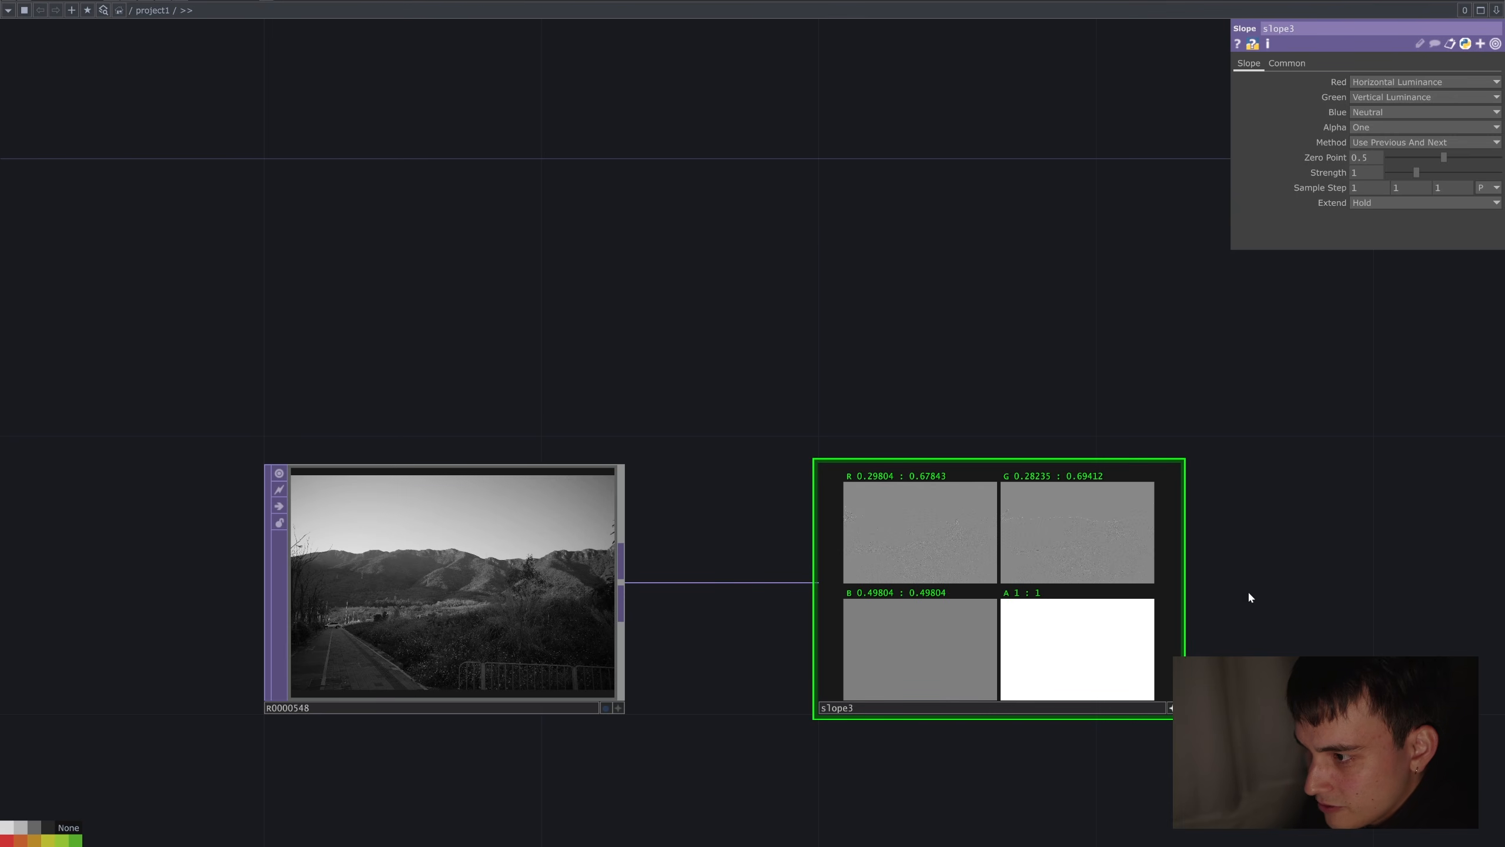
Review the R0000548 photo and slope3's channel images alongside the circle and layout example.
scroll(699, 528, "up", 3)
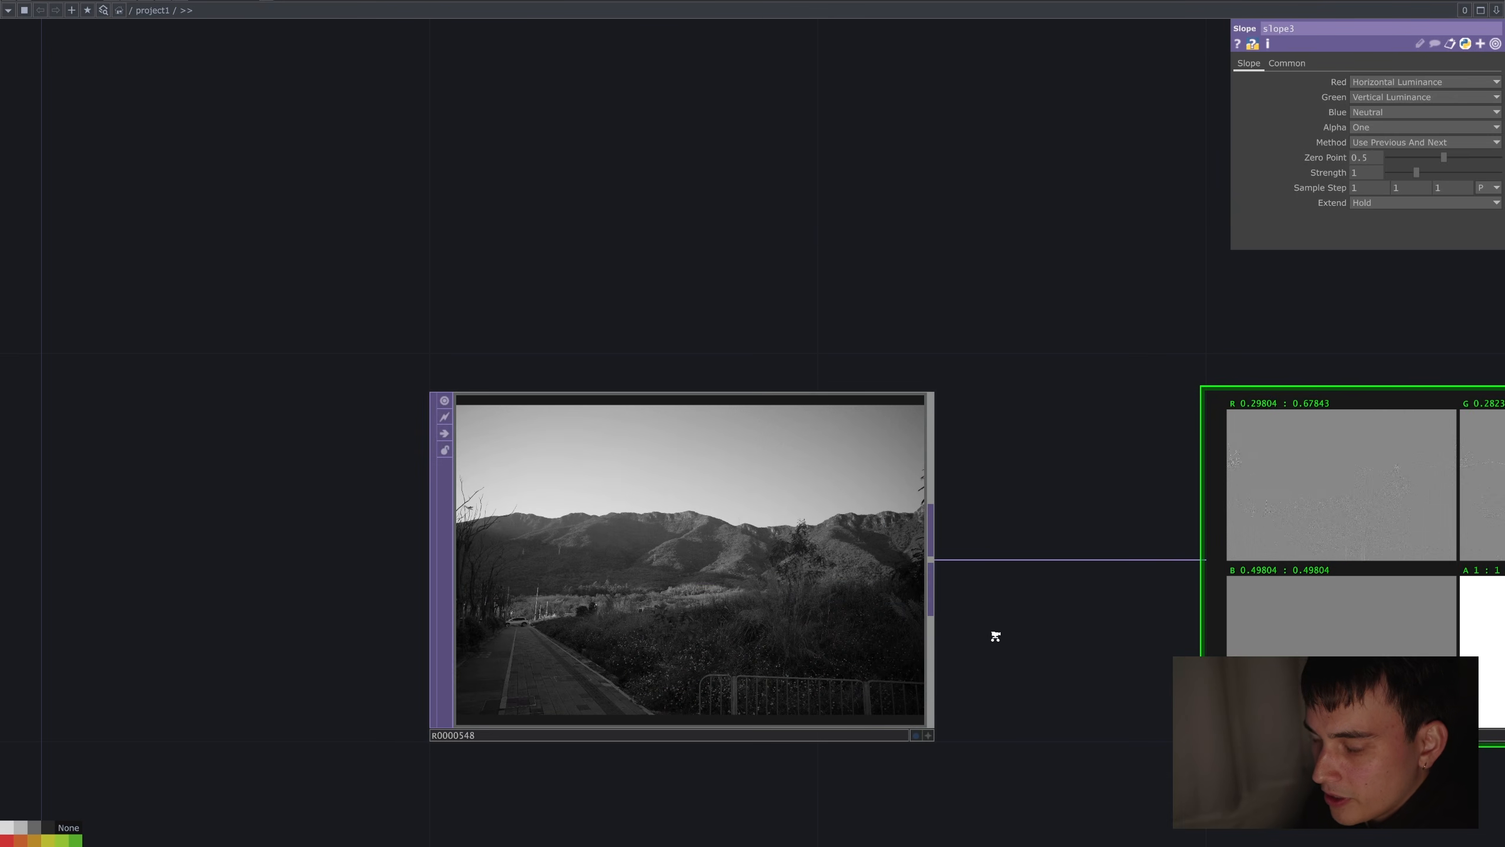
scroll(1013, 637, "up", 3)
scroll(996, 638, "up", 3)
left_click_drag(981, 568, 1066, 560)
scroll(1073, 526, "down", 8)
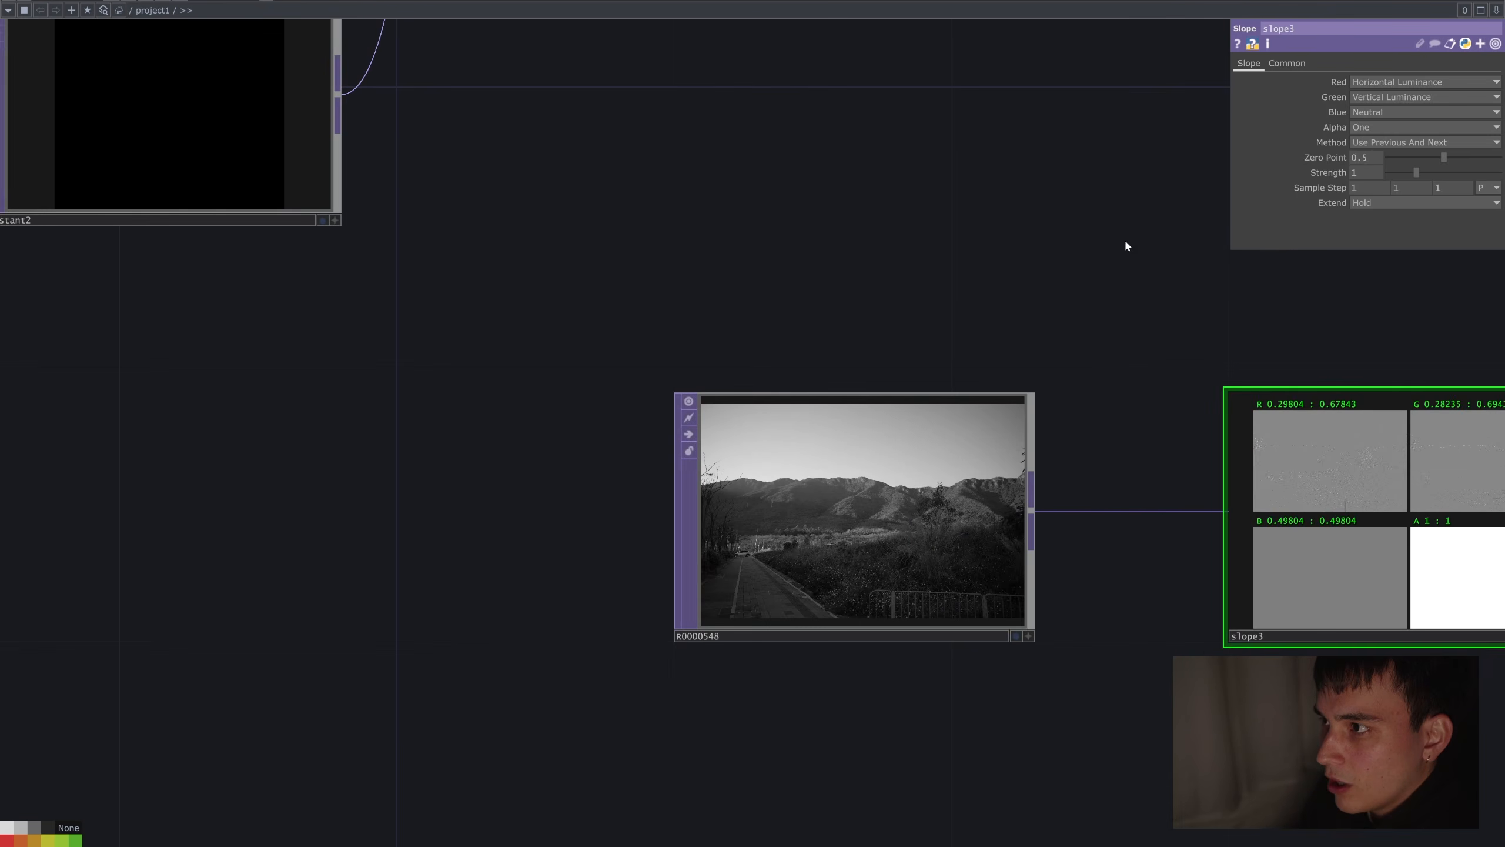
left_click_drag(1191, 192, 1027, 409)
scroll(1027, 408, "down", 3)
scroll(989, 312, "up", 1)
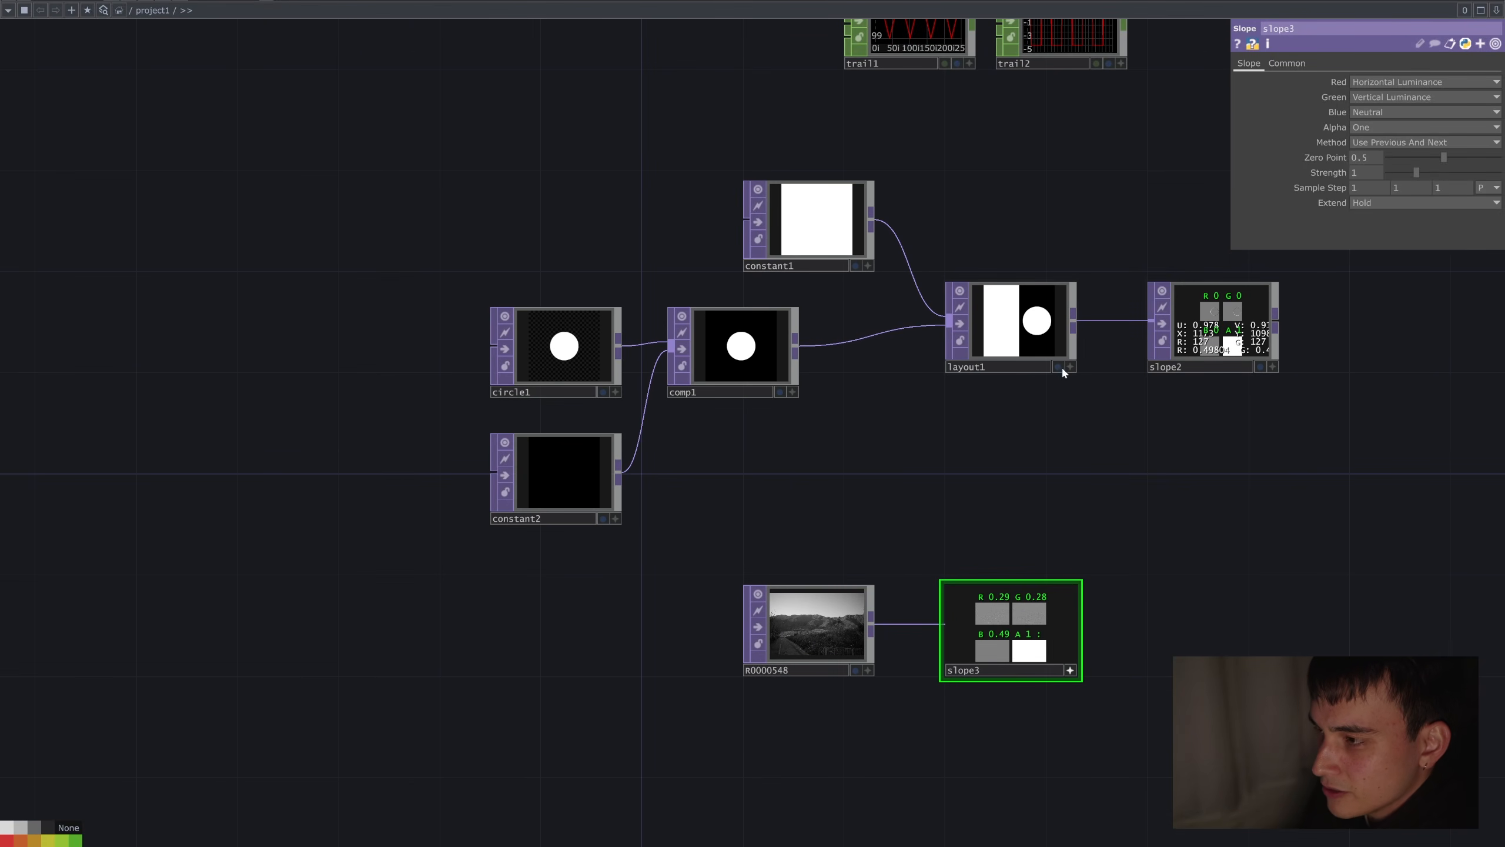
Examine the brightness transitions in the R0000548 photo around the bare trees, mountain ridge and sky.
scroll(845, 576, "up", 1)
scroll(844, 576, "up", 6)
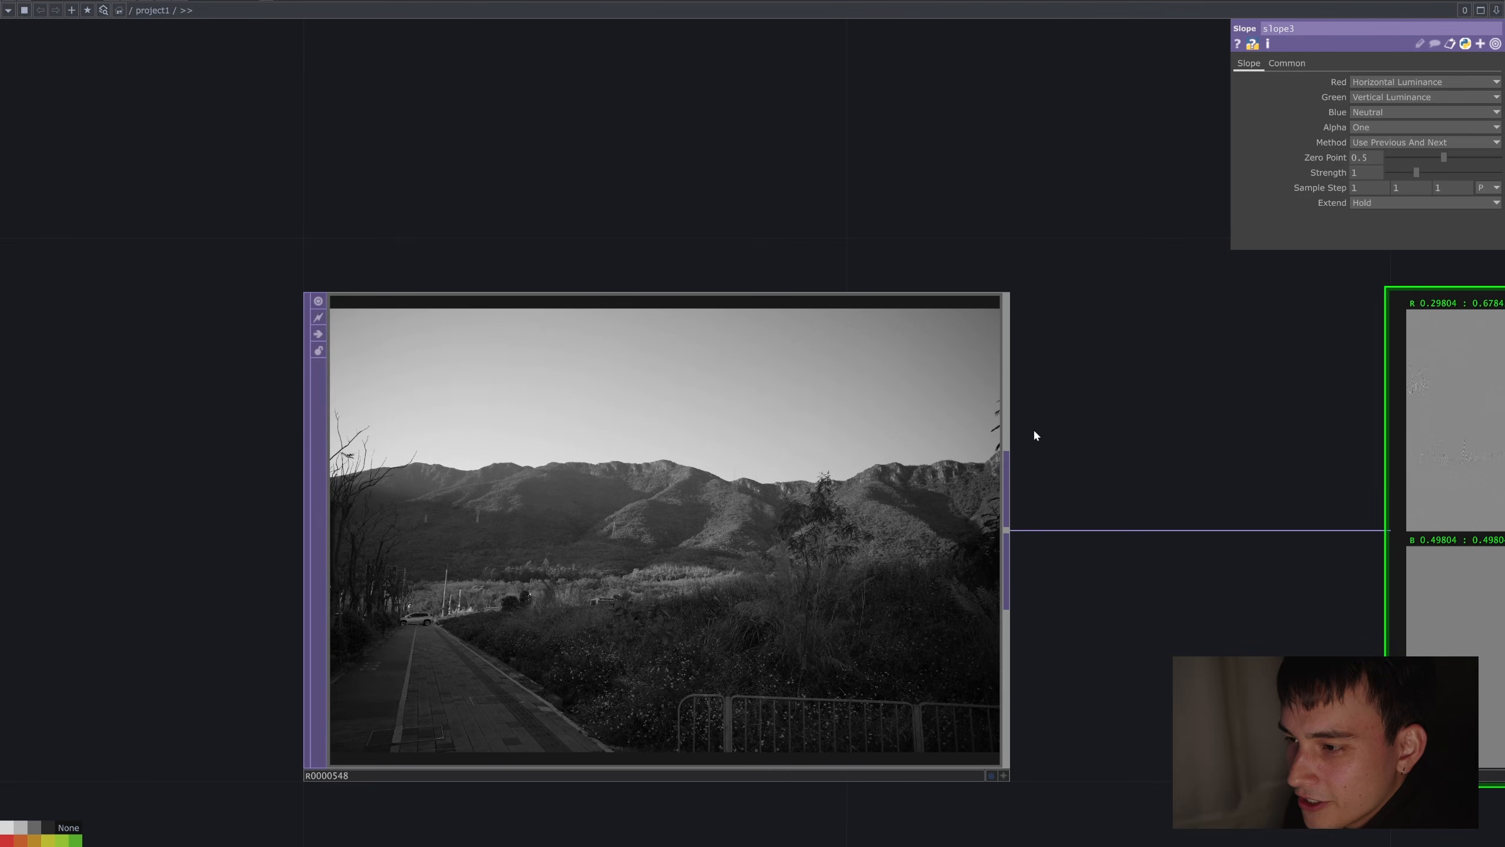
left_click_drag(1085, 470, 1187, 398)
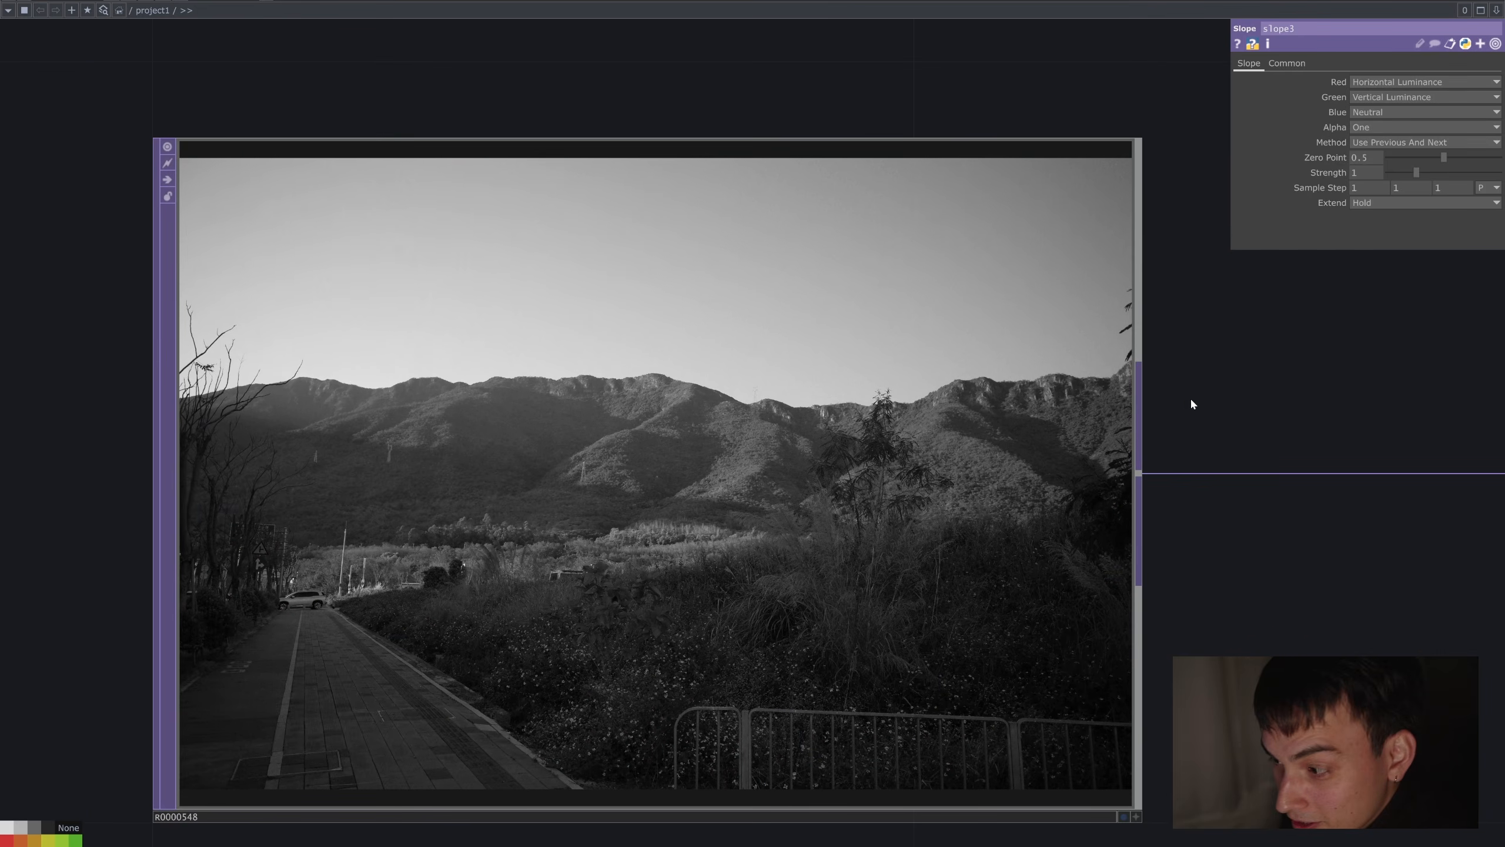
scroll(1257, 619, "down", 2)
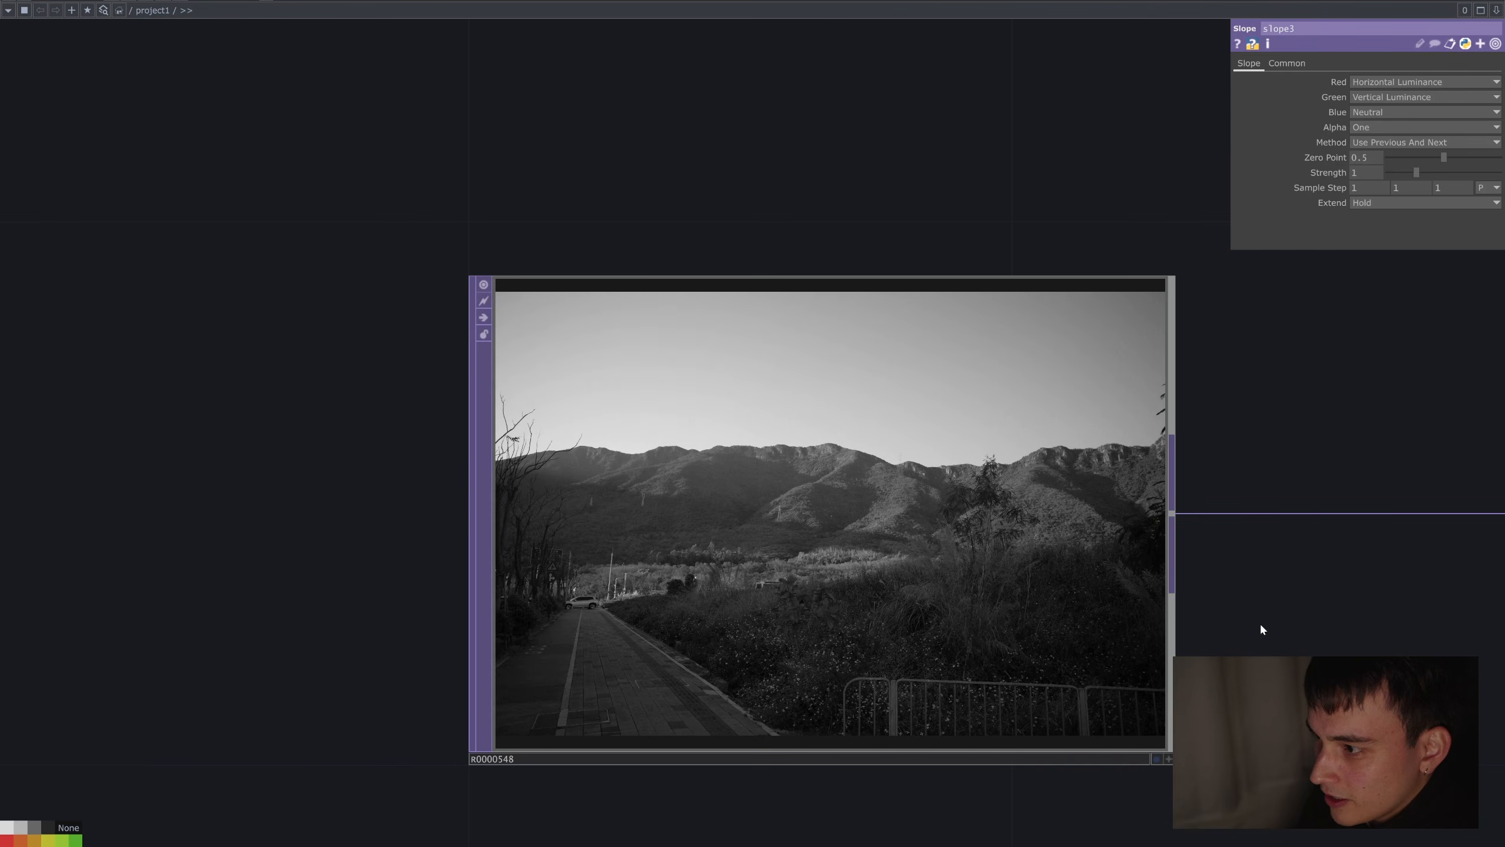
scroll(336, 501, "up", 3)
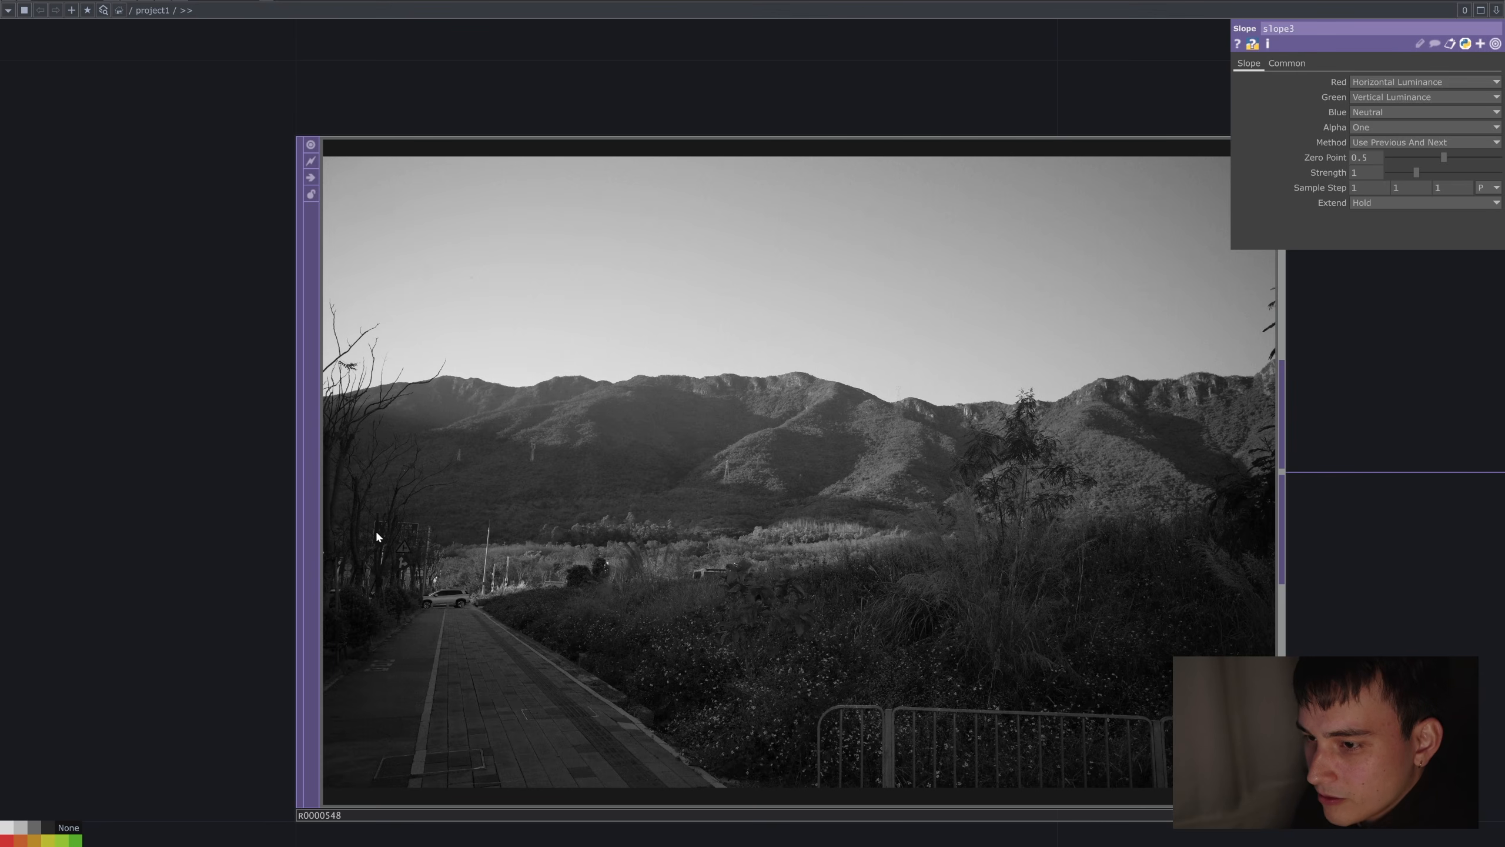
scroll(333, 417, "up", 2)
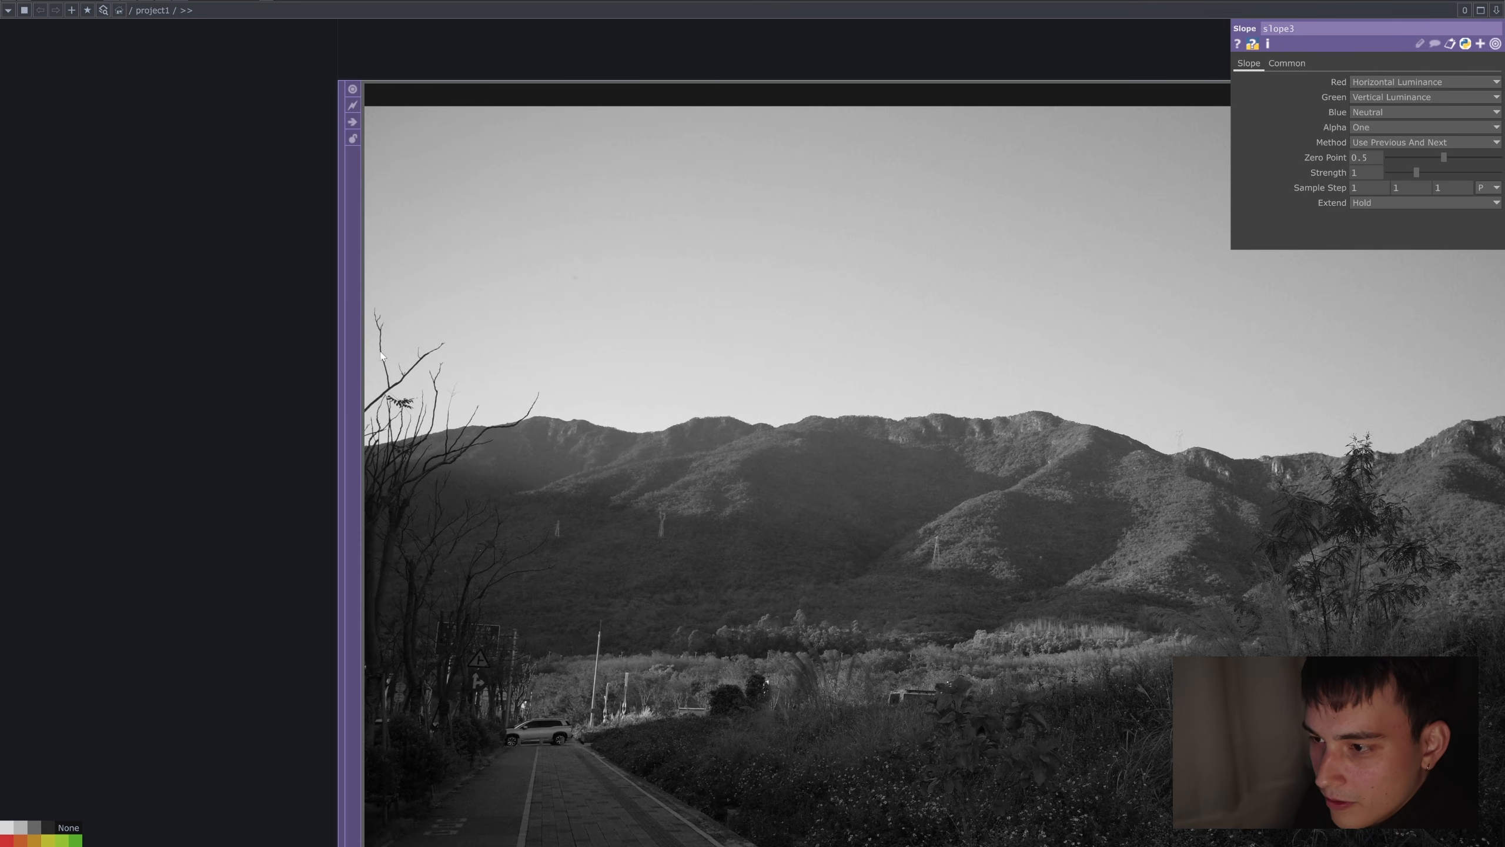
left_click_drag(232, 651, 224, 525)
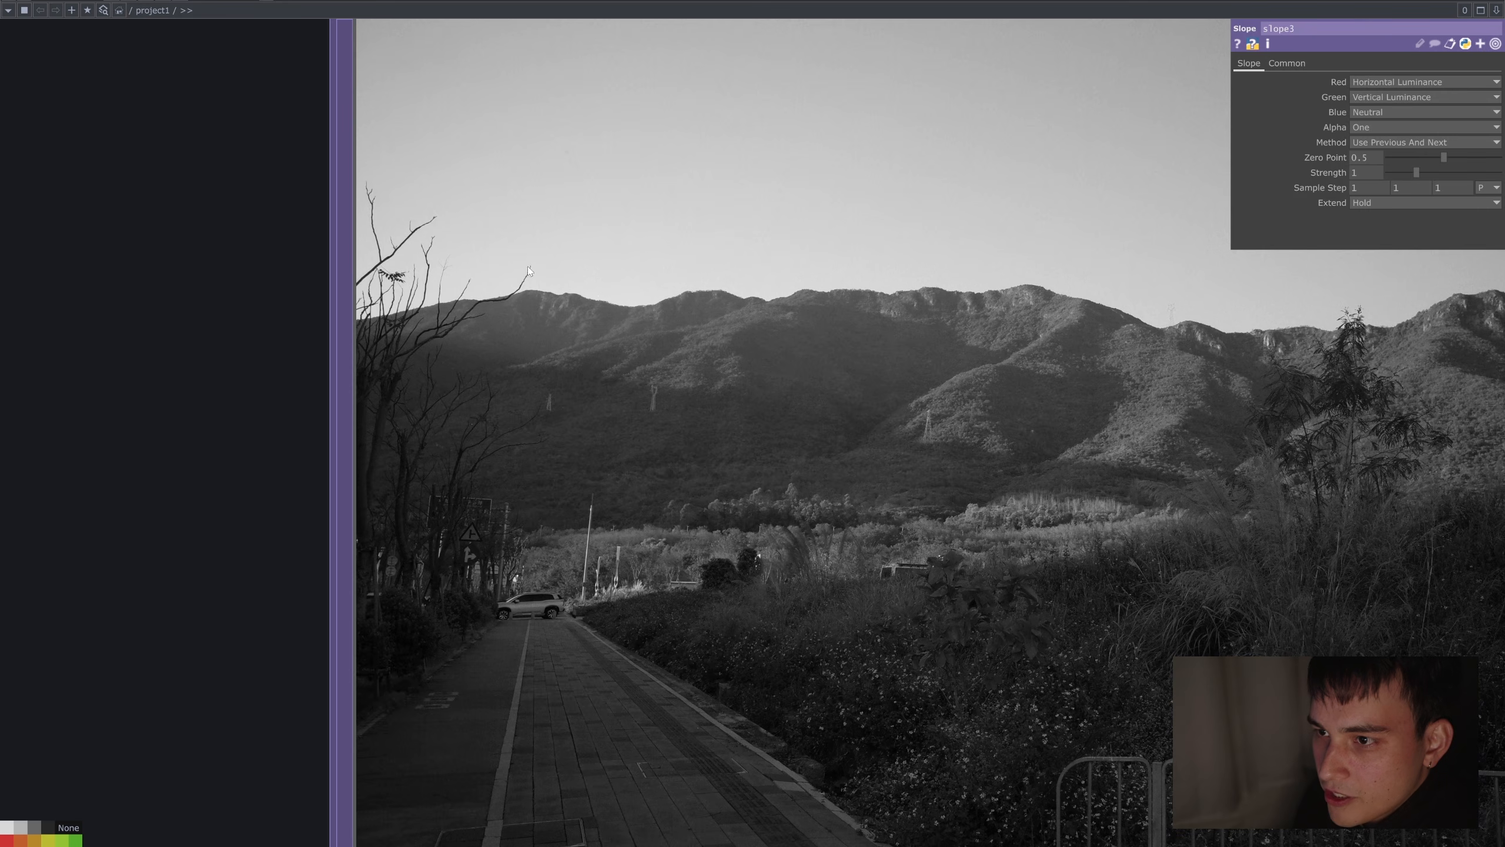
Examine the brightness transitions in the R0000548 photo around the path, car, poles, bushes and railing.
scroll(586, 518, "up", 4)
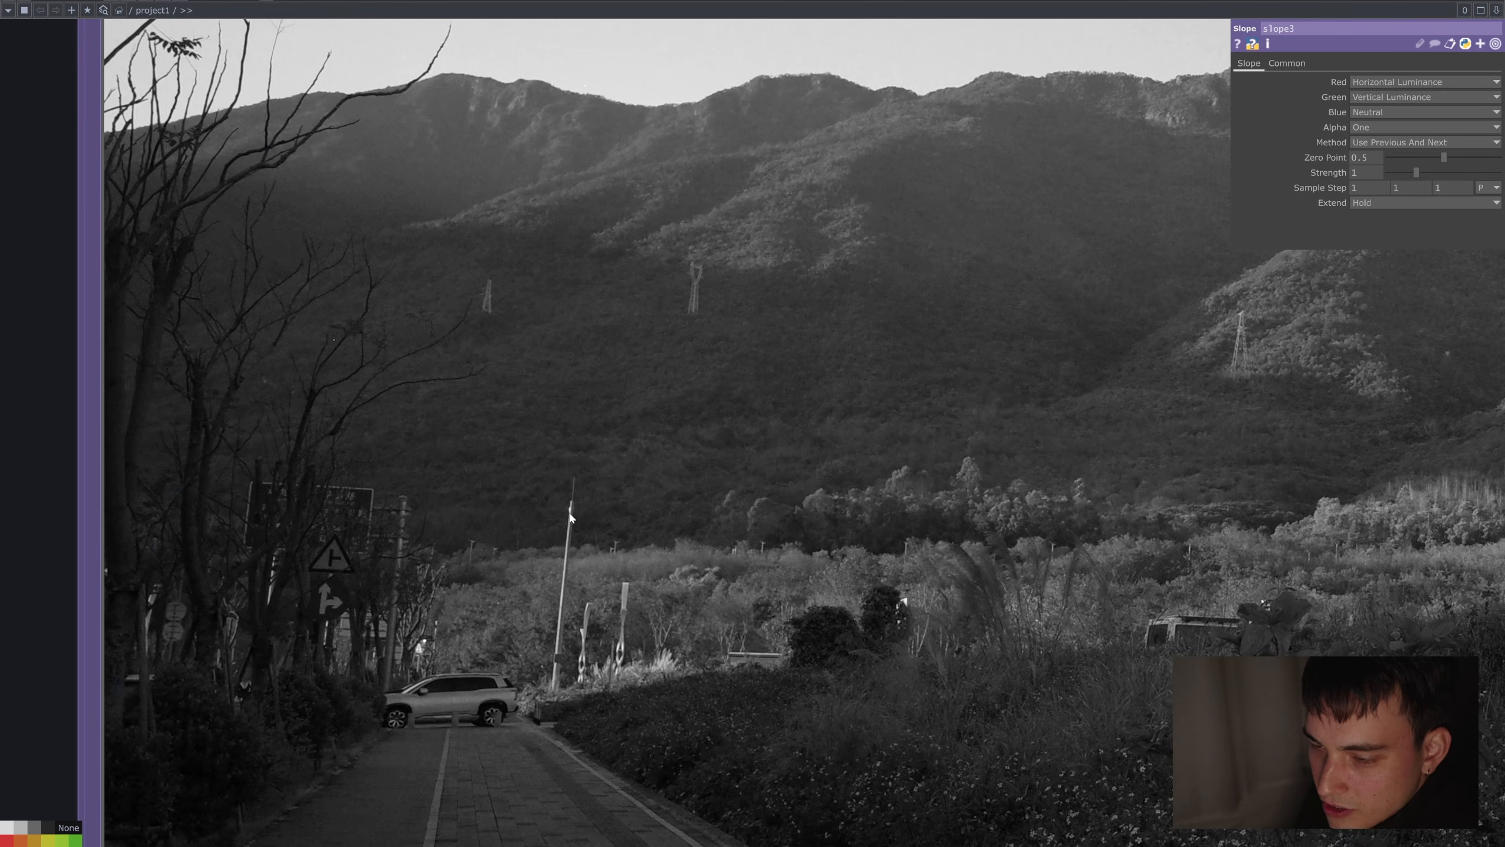
scroll(568, 519, "down", 4)
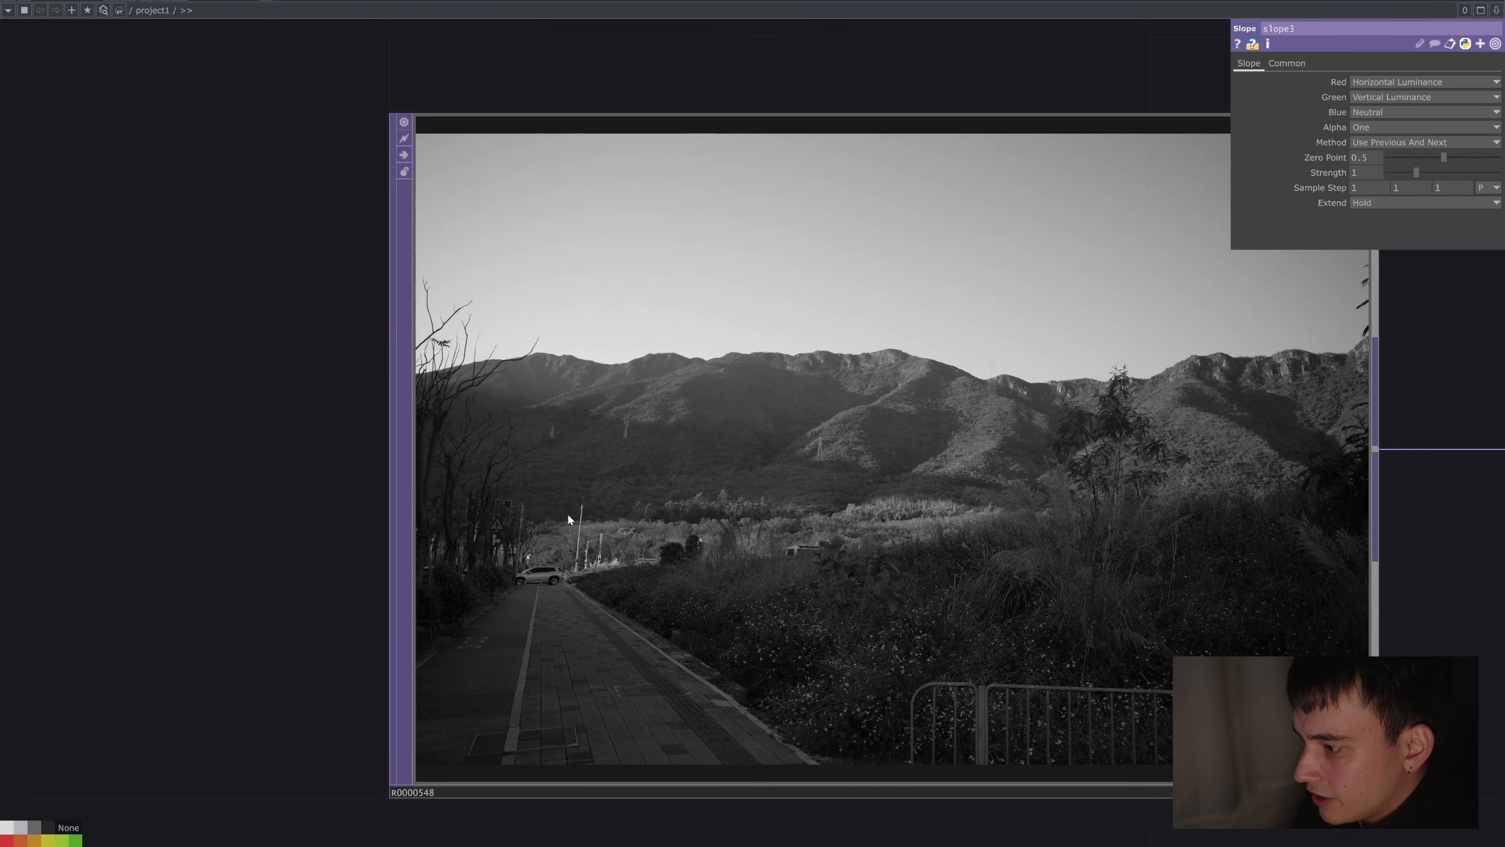
scroll(728, 401, "up", 2)
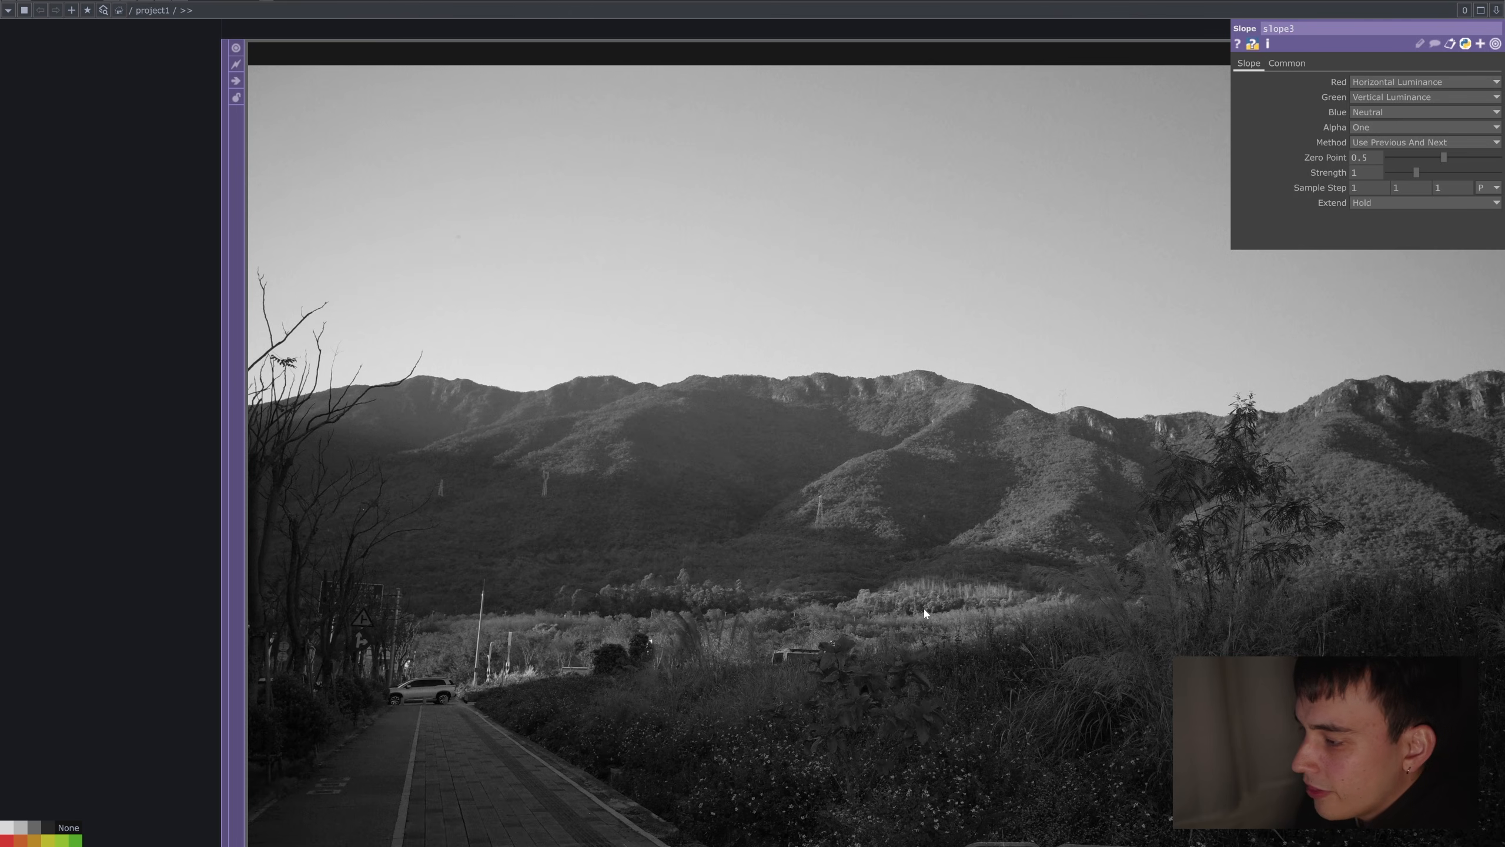
scroll(995, 590, "down", 6)
left_click_drag(1358, 639, 1274, 461)
scroll(610, 572, "up", 3)
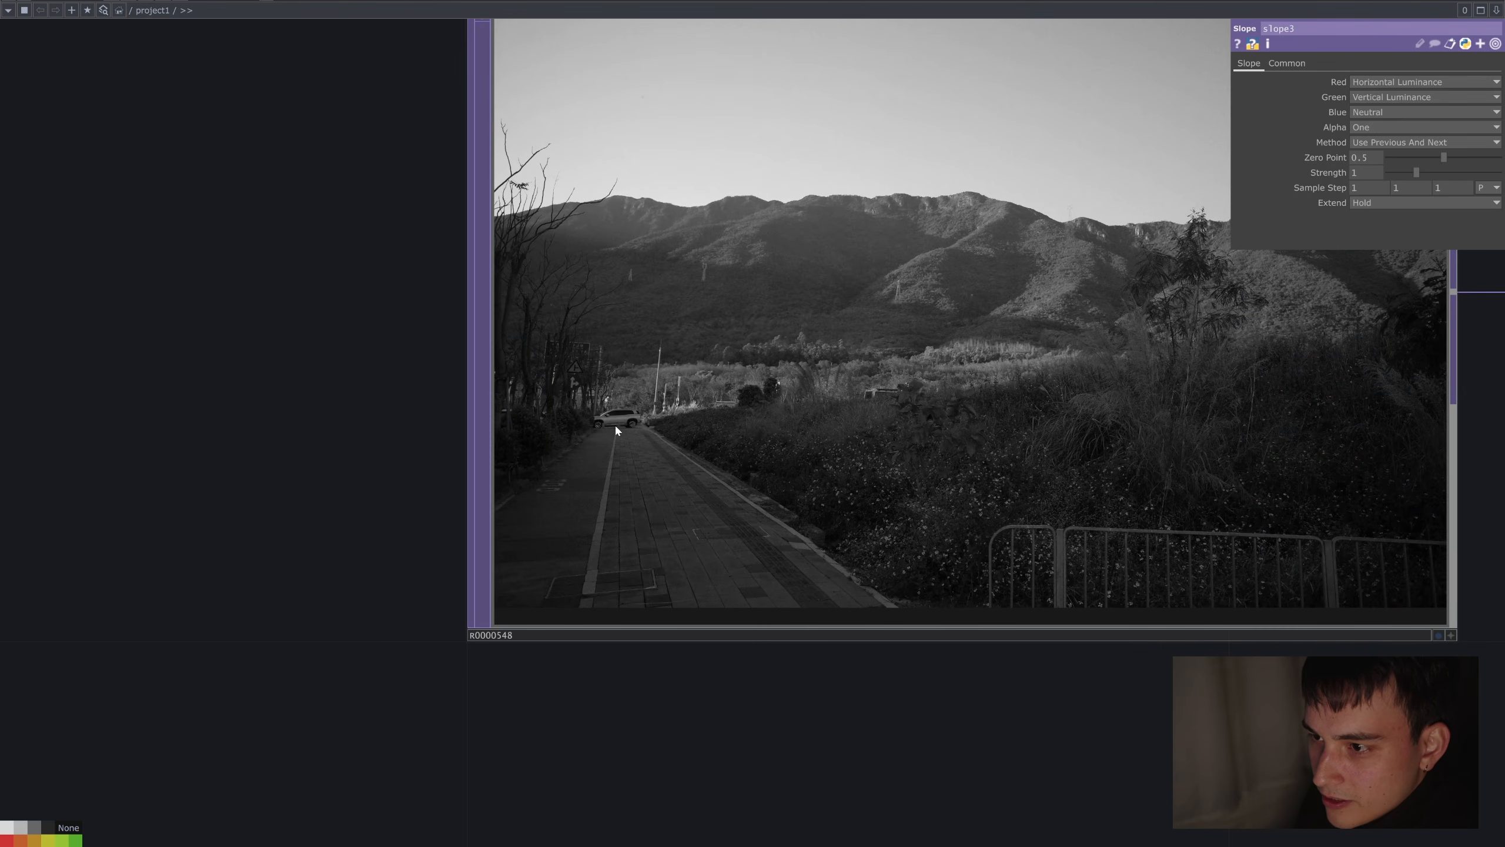
left_click_drag(1237, 647, 1012, 642)
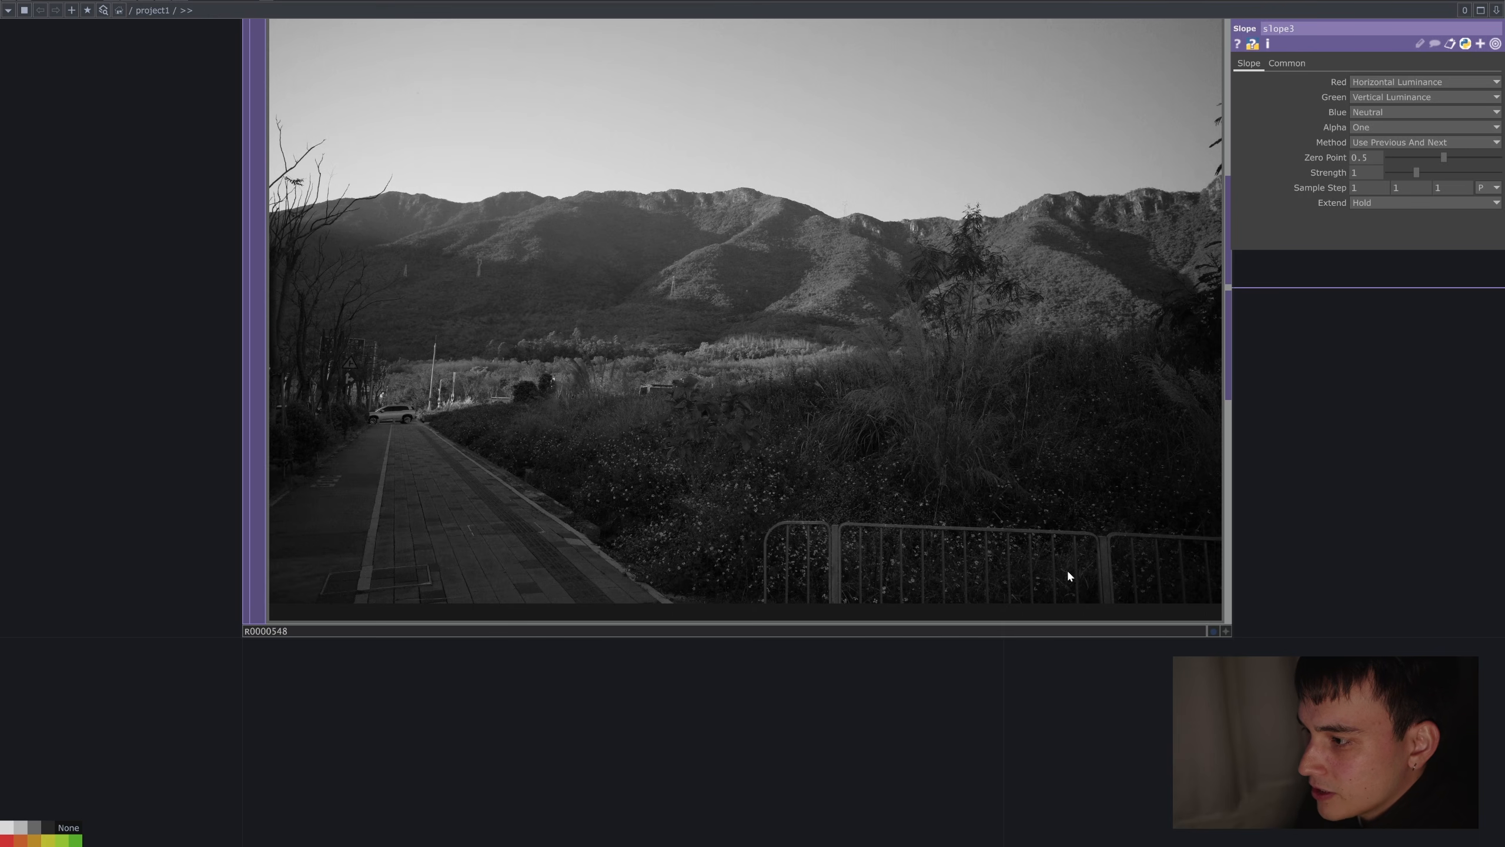
left_click_drag(1271, 556, 1166, 595)
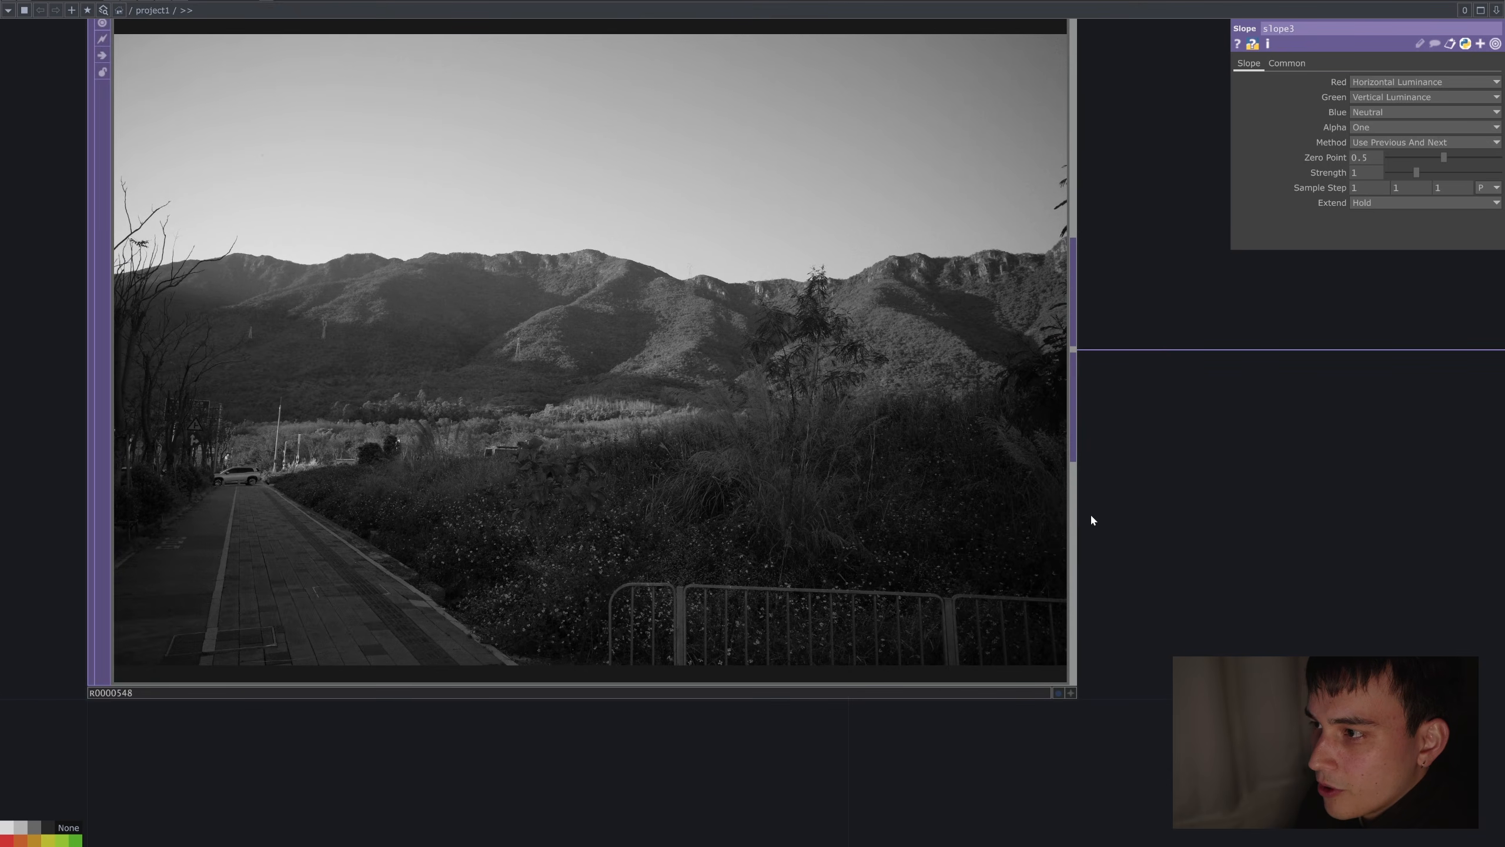
left_click_drag(1092, 515, 1126, 565)
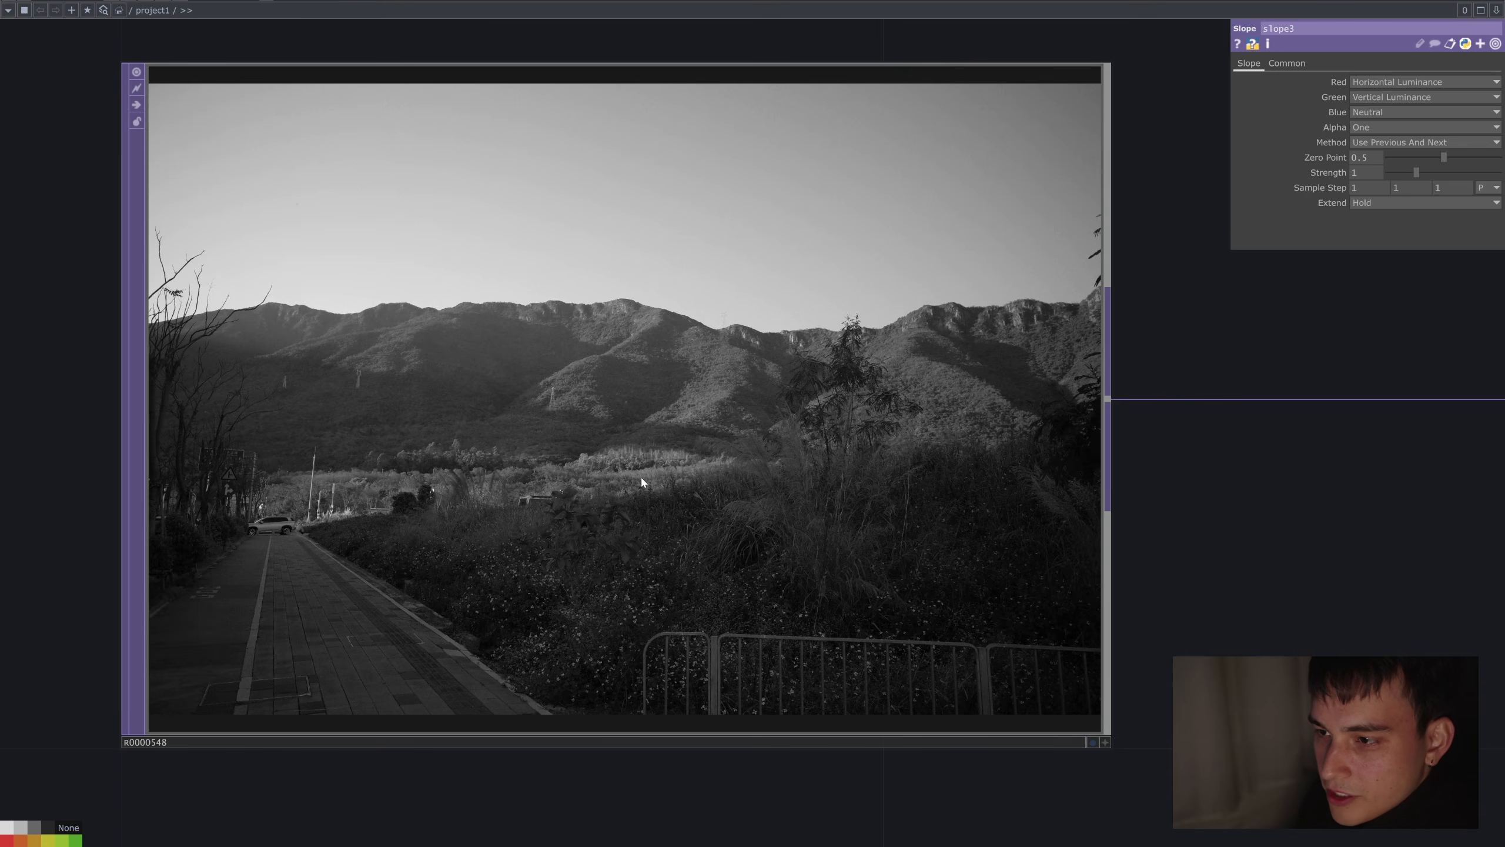
Examine slope3's red channel for horizontal luminance changes around the bare branches and mountain ridge.
scroll(1387, 487, "down", 3)
left_click_drag(1387, 488, 462, 479)
left_click_drag(1062, 658, 674, 633)
left_click_drag(614, 82, 822, 147)
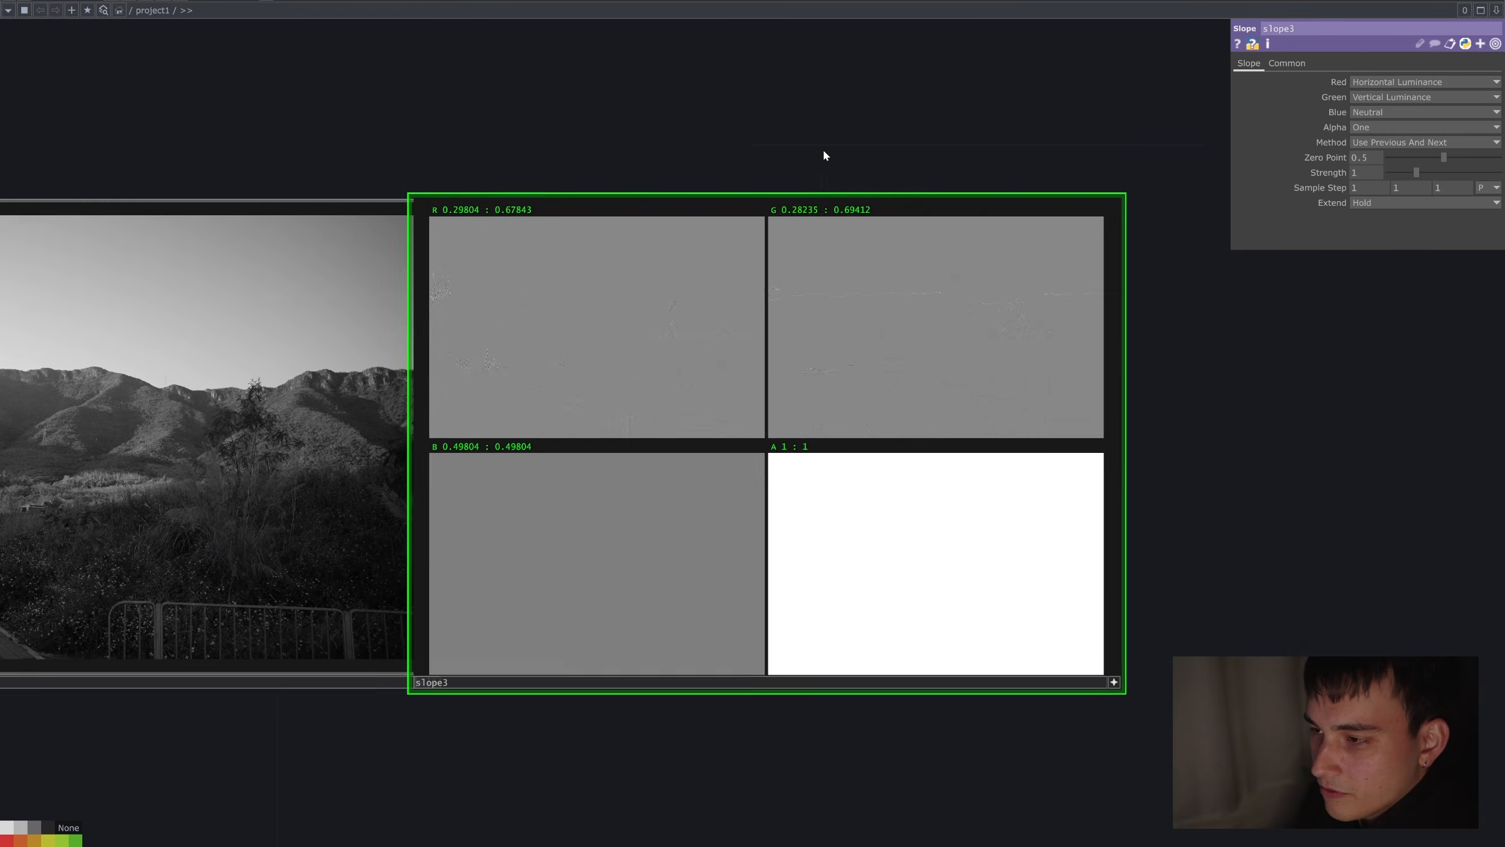
scroll(670, 347, "up", 5)
scroll(749, 327, "up", 4)
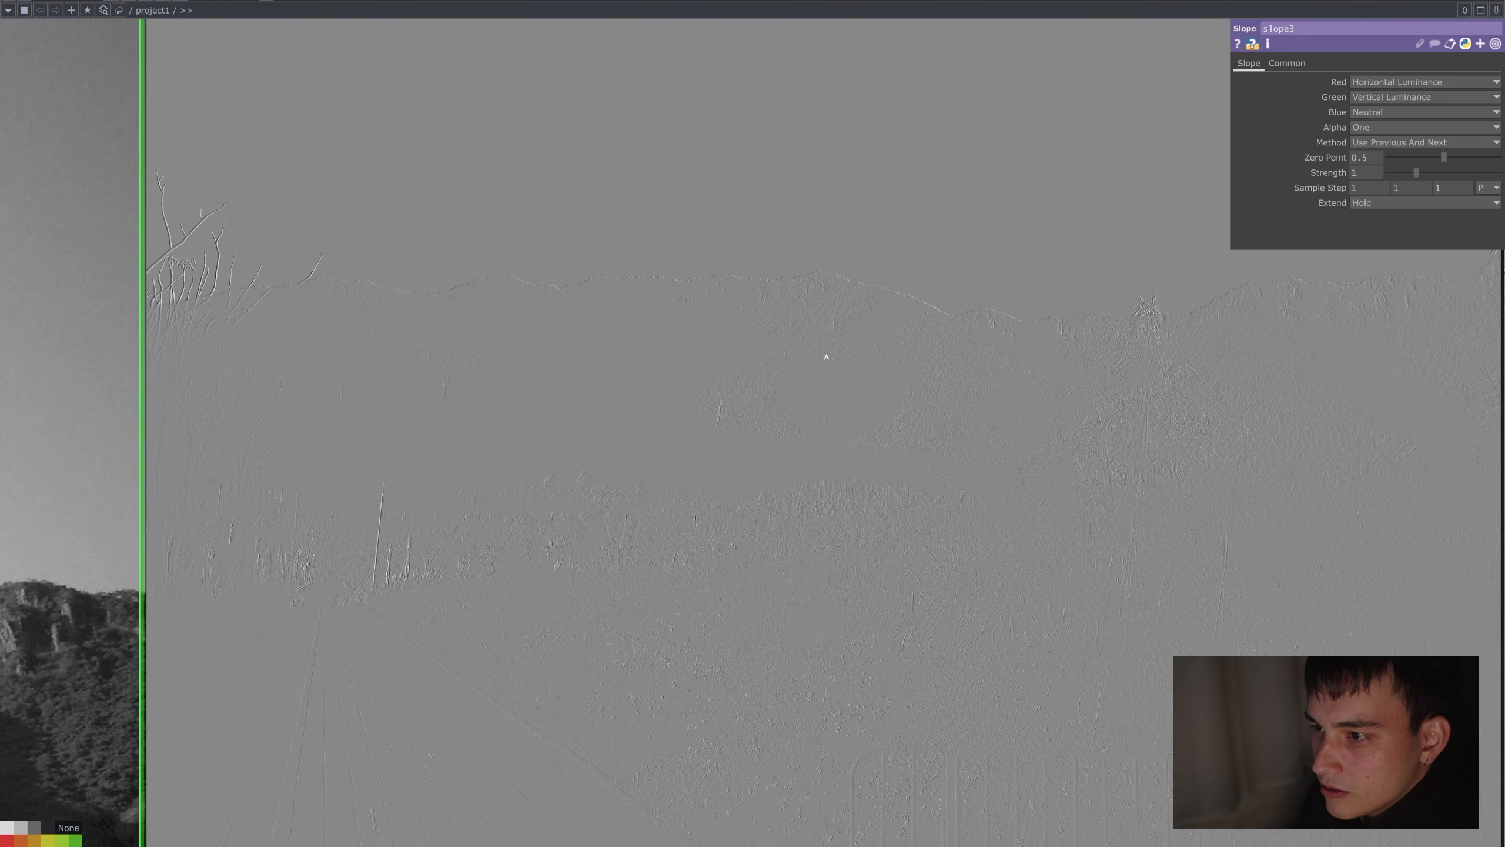
scroll(847, 353, "down", 3)
scroll(1246, 301, "up", 2)
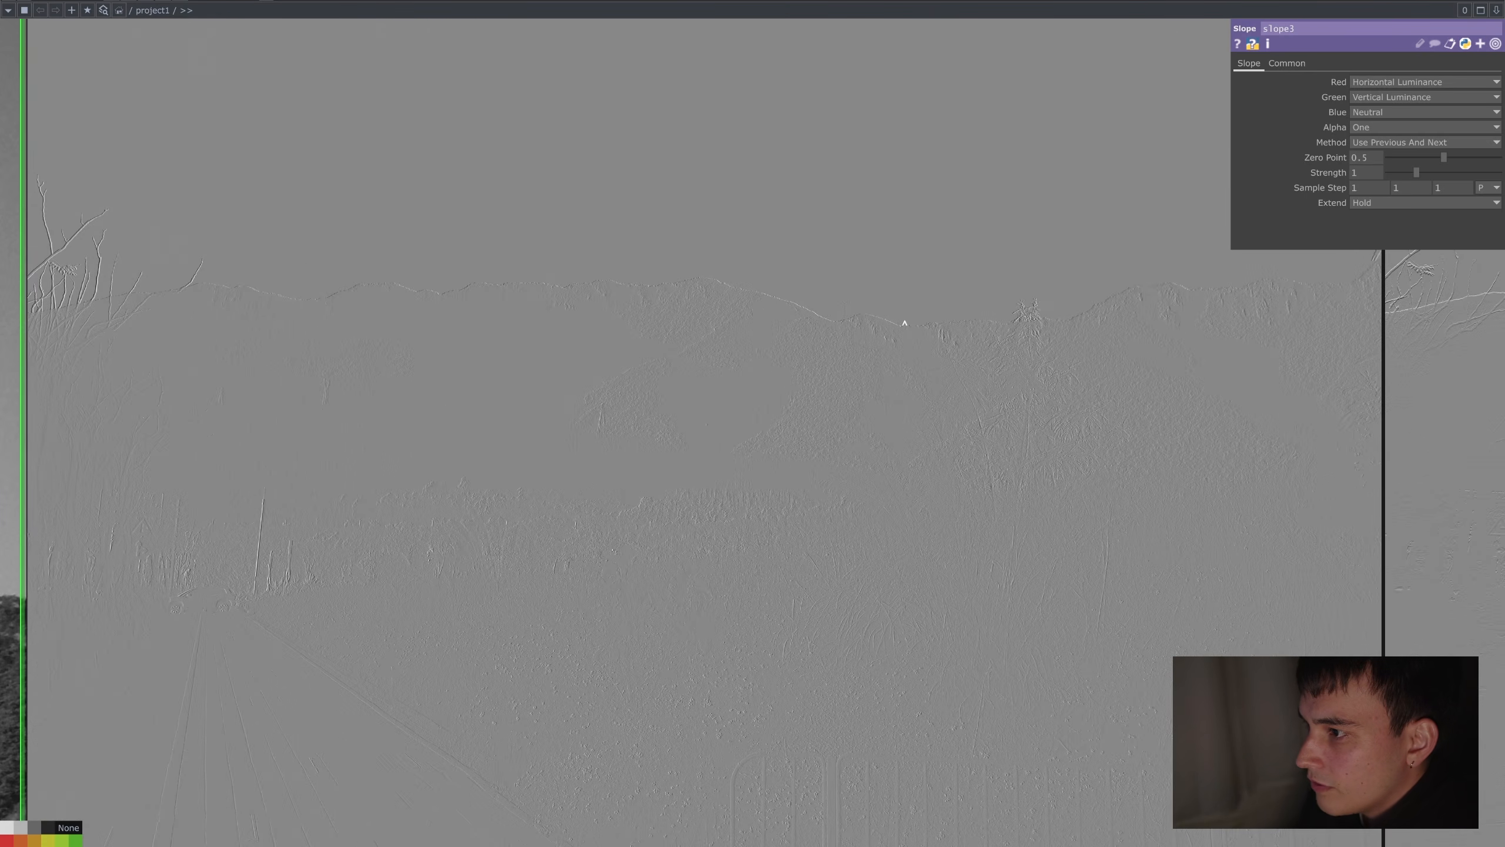
scroll(670, 290, "down", 2)
left_click_drag(223, 240, 402, 366)
scroll(402, 366, "up", 2)
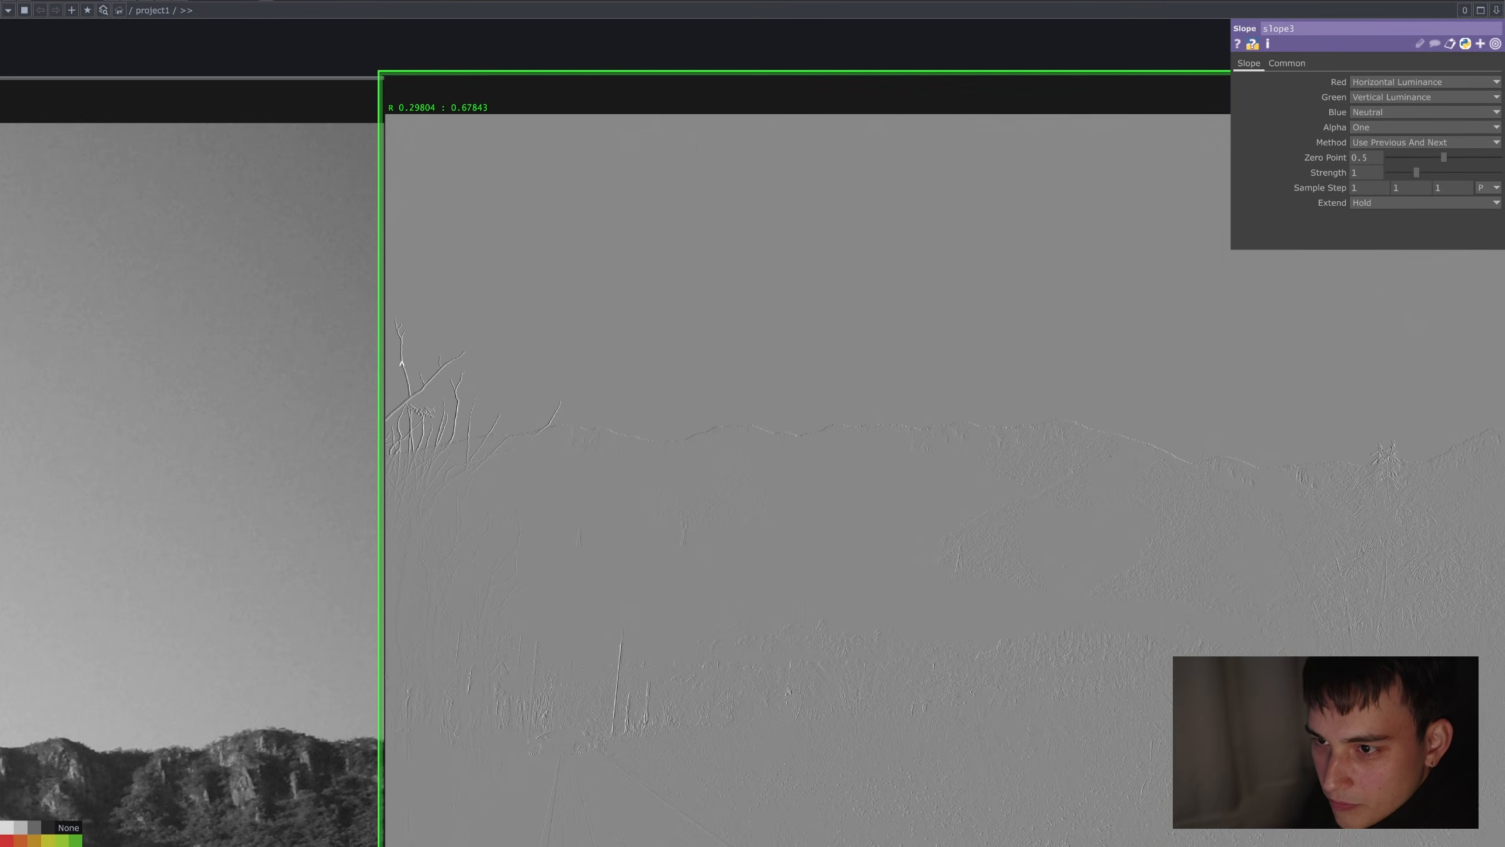
scroll(401, 365, "up", 2)
scroll(407, 375, "down", 1)
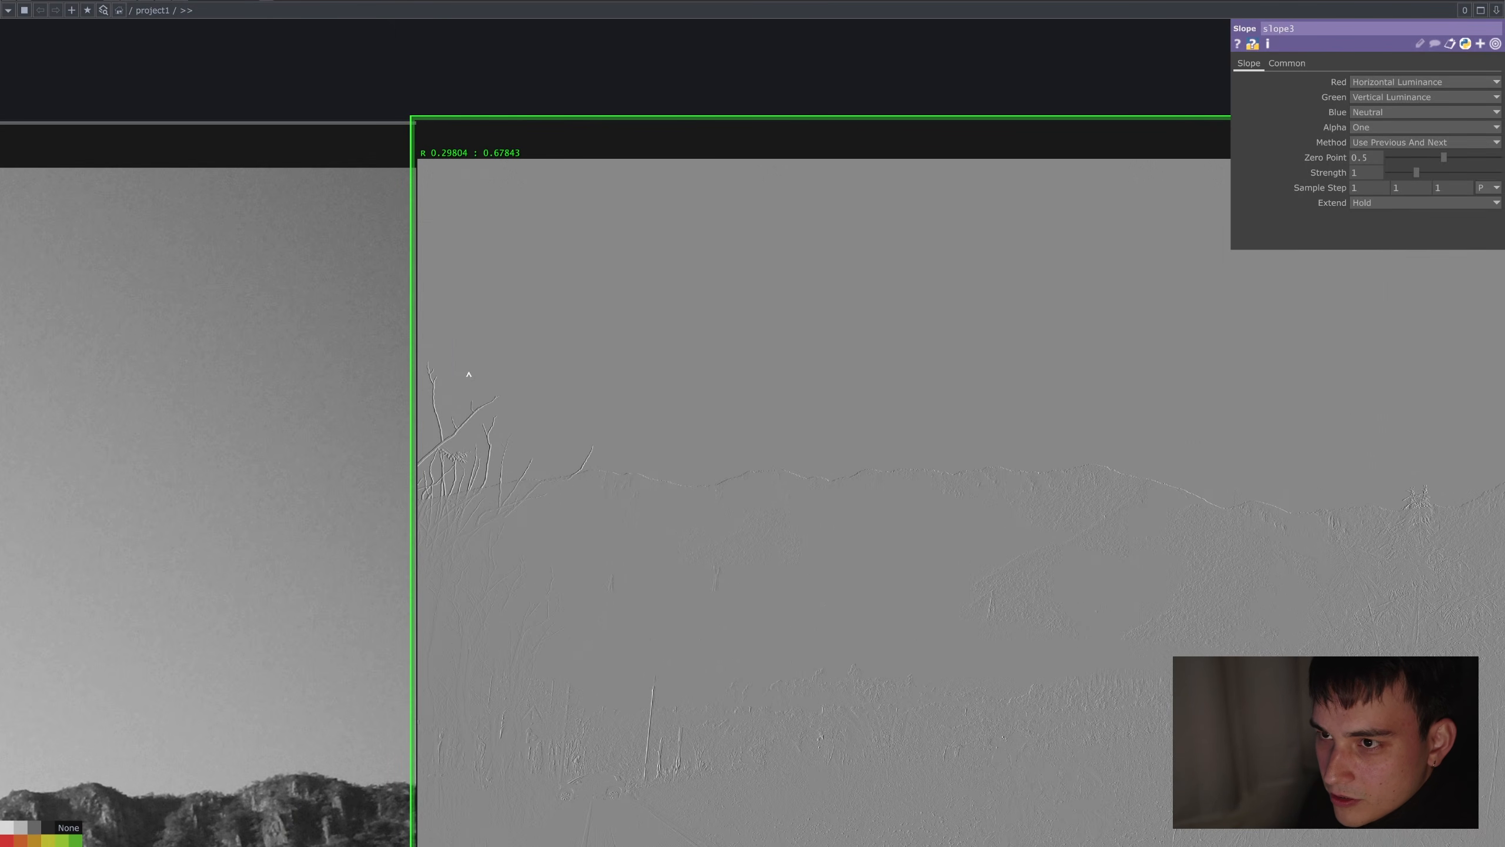
Examine the poles, path edges, railing and tall plant in slope3's red channel.
left_click_drag(446, 92, 448, 9)
left_click_drag(448, 376, 457, 85)
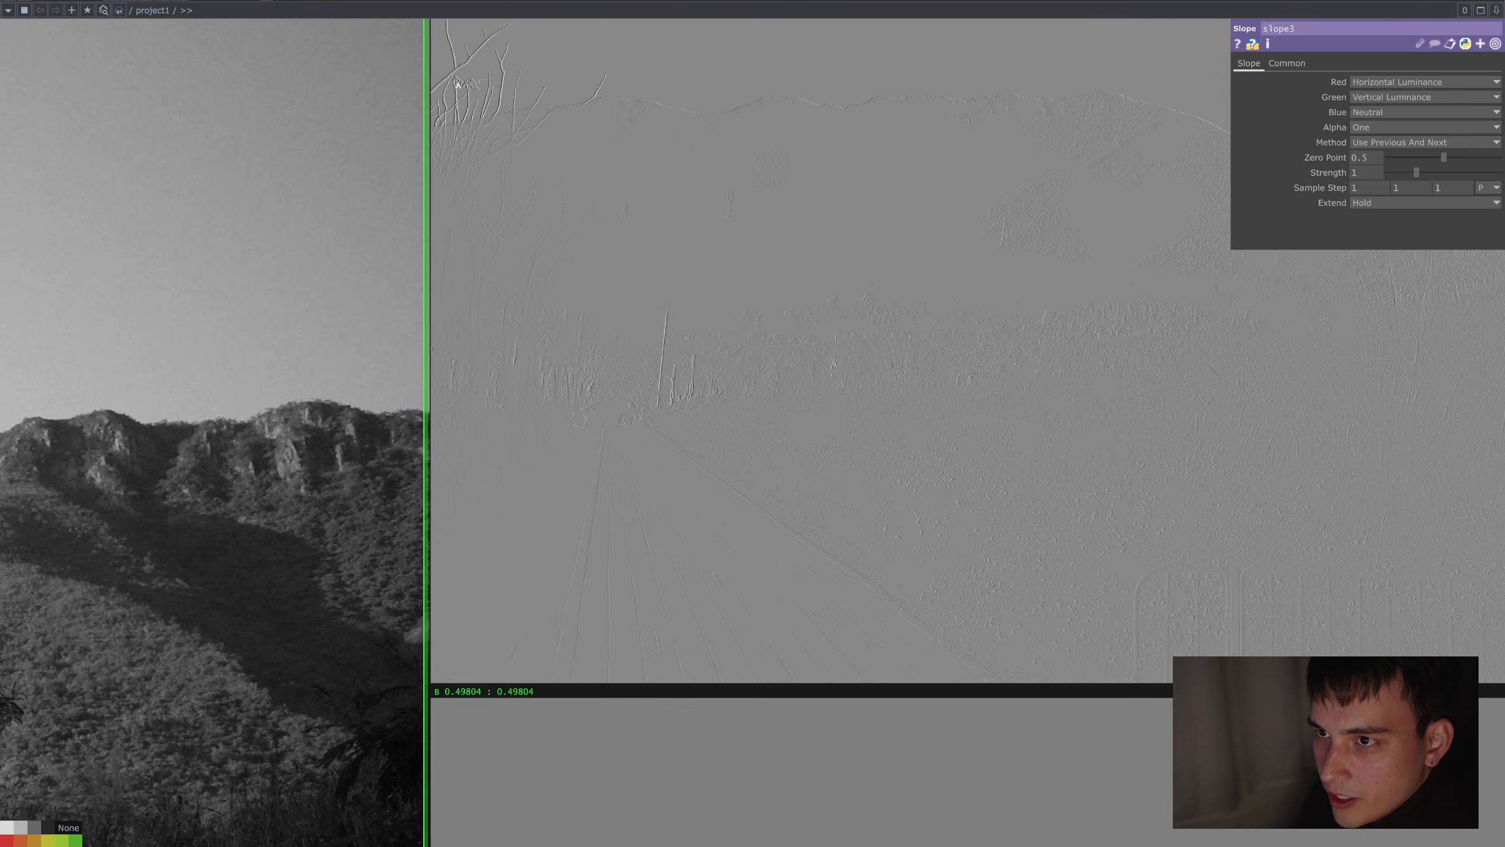
scroll(663, 358, "up", 2)
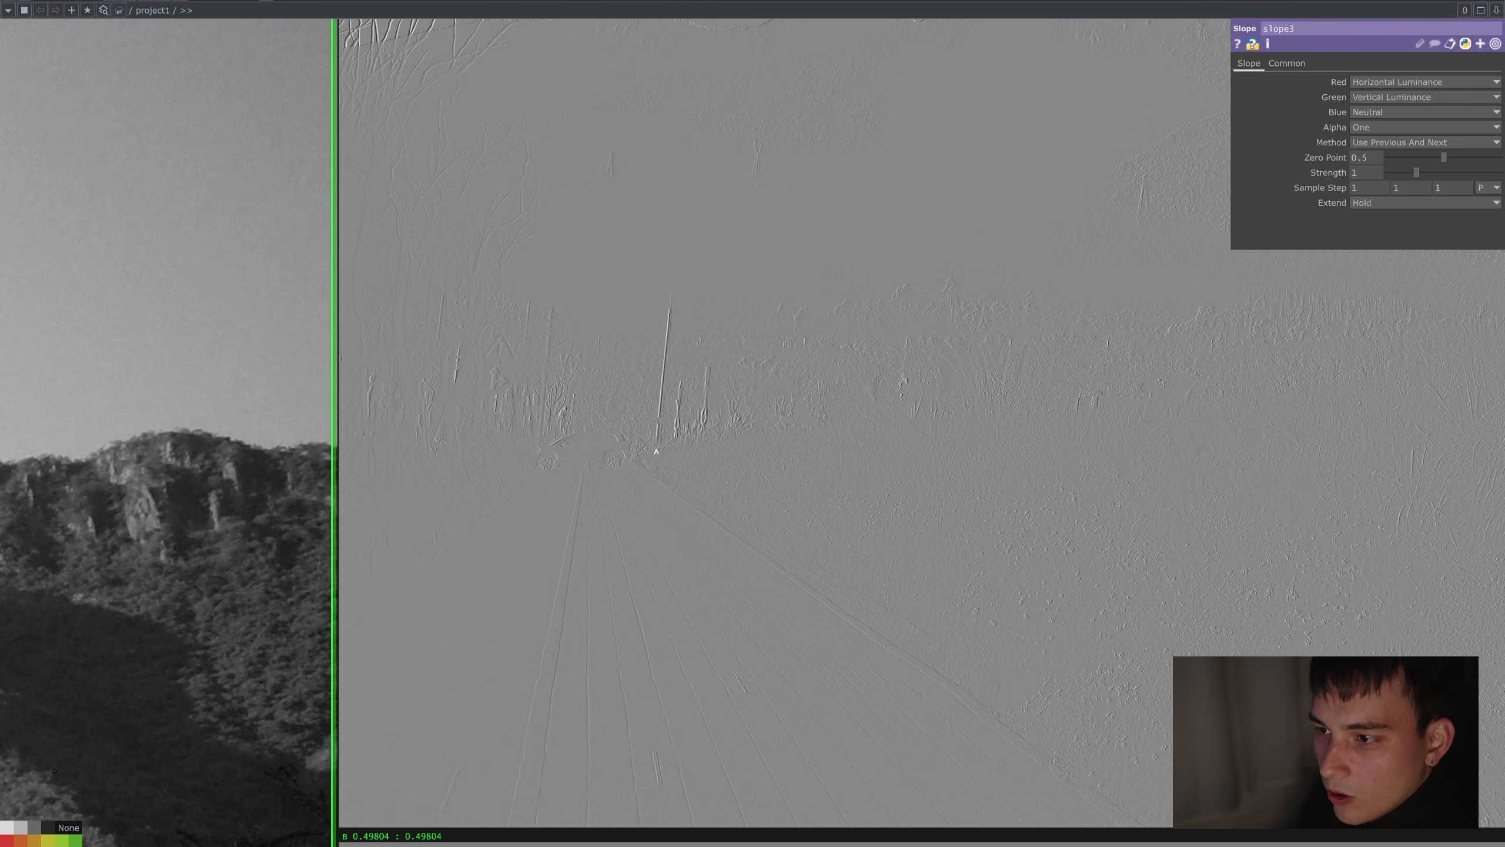
left_click_drag(657, 448, 733, 279)
scroll(644, 543, "down", 4)
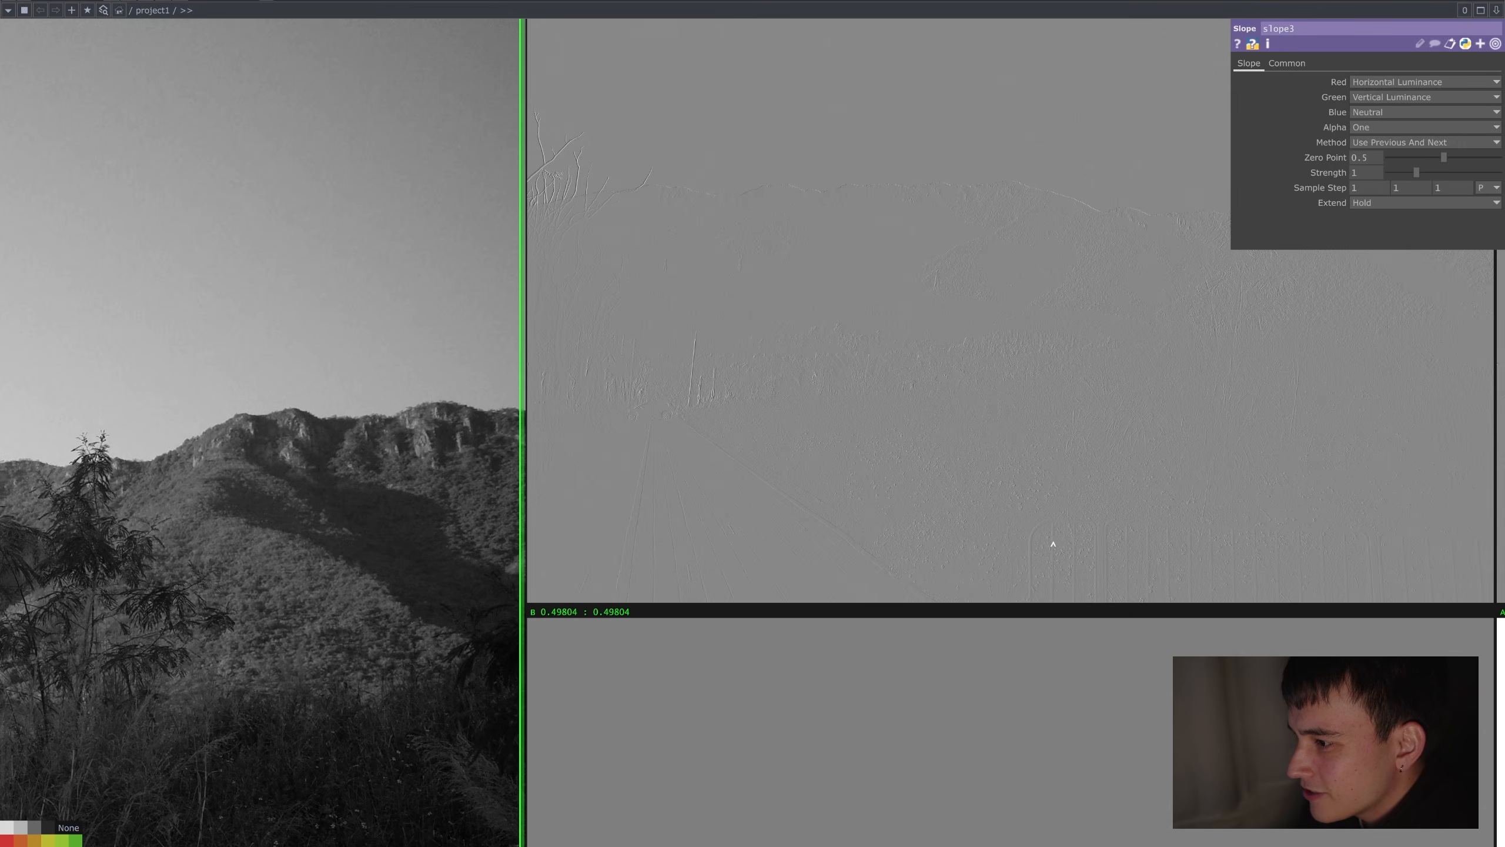
scroll(1244, 568, "down", 2)
left_click_drag(782, 80, 395, 128)
scroll(925, 438, "up", 3)
scroll(878, 537, "up", 4)
scroll(757, 169, "up", 3)
scroll(757, 166, "down", 2)
scroll(751, 151, "up", 4)
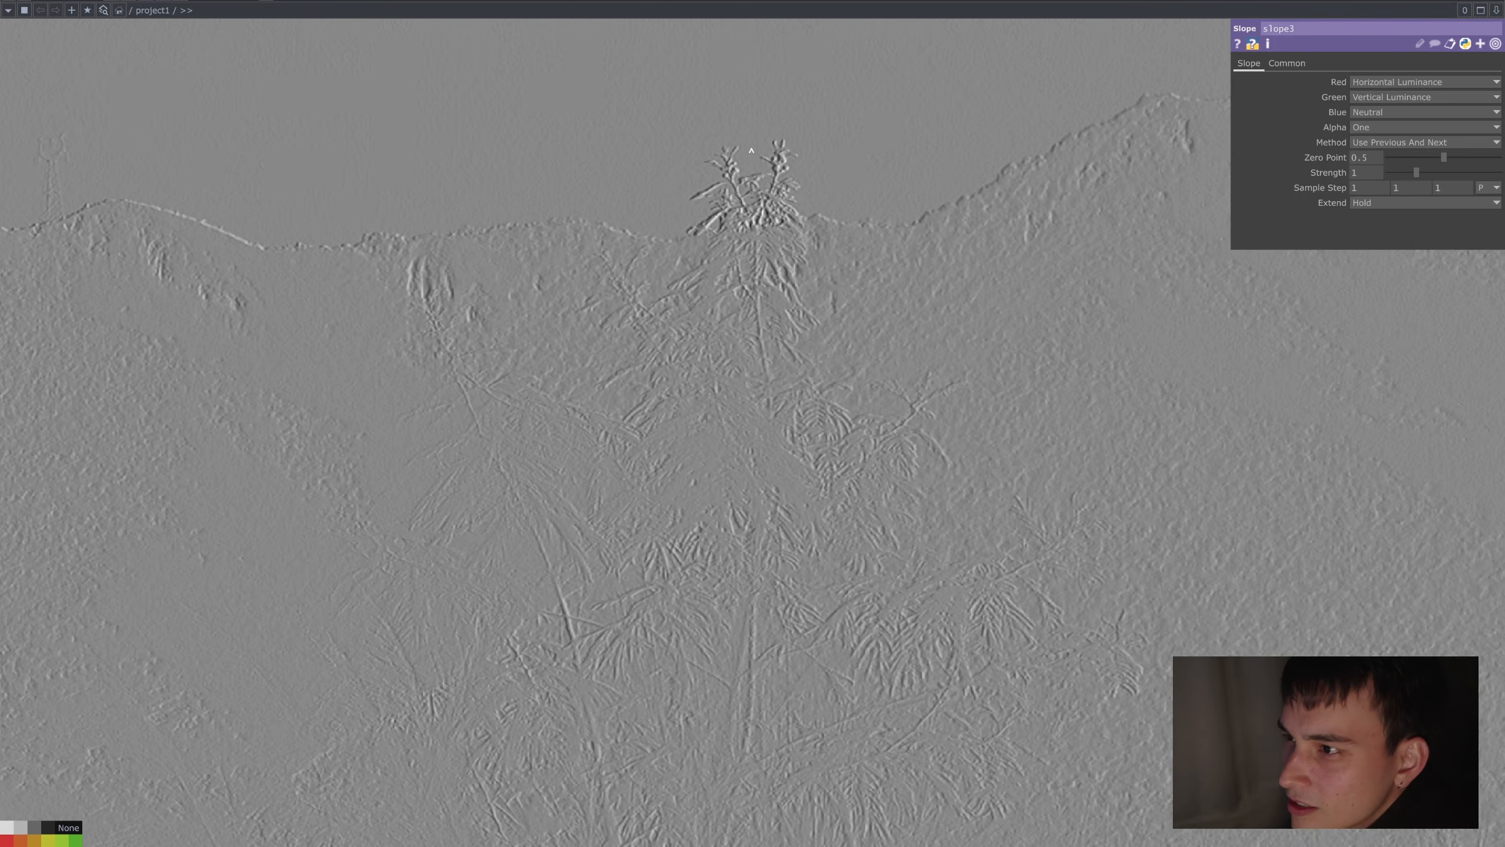
scroll(751, 152, "down", 5)
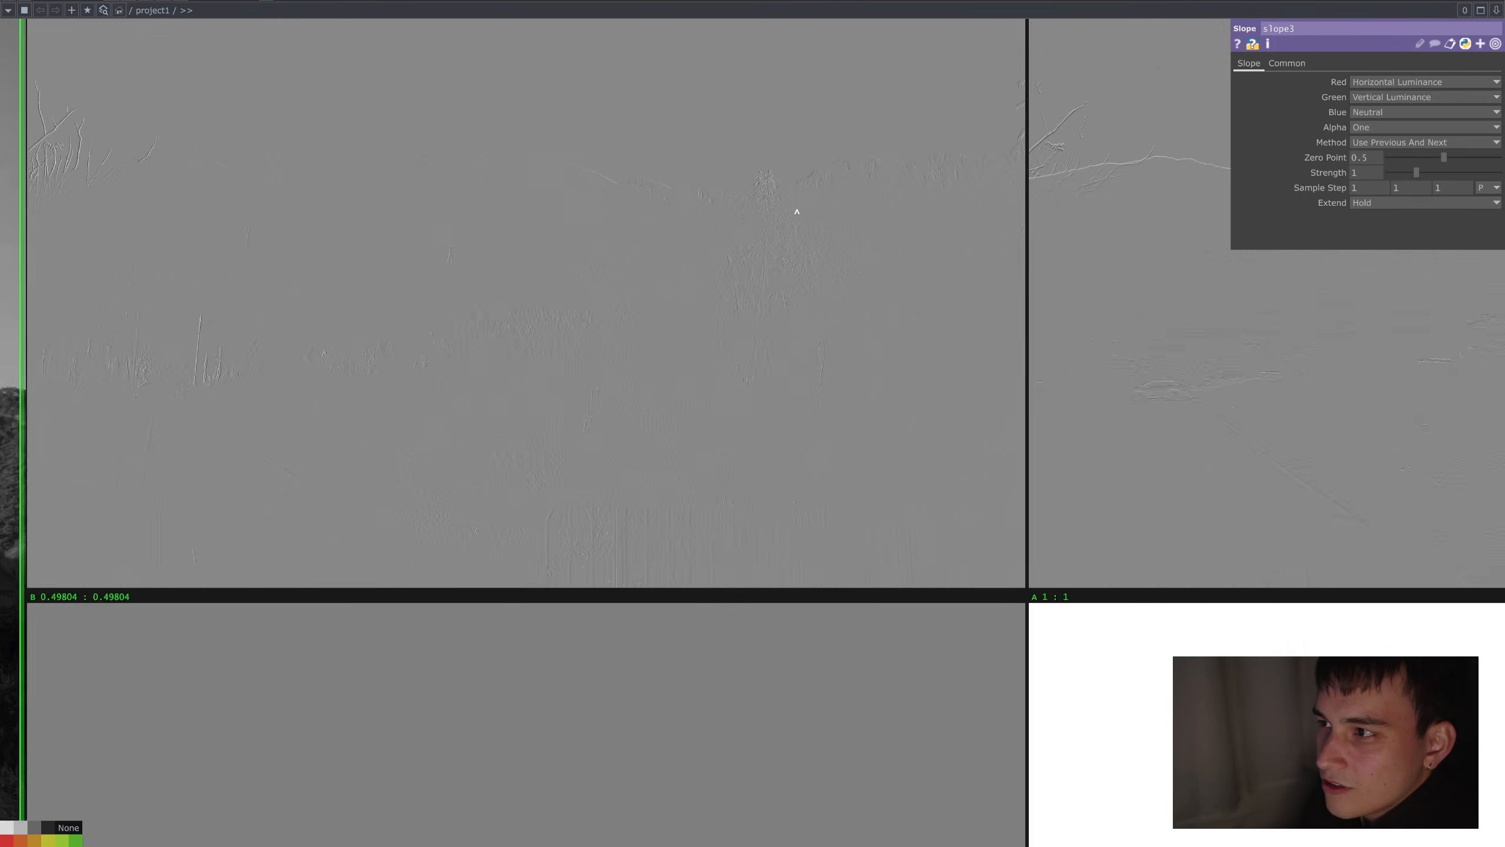
Examine slope3's green channel for vertical luminance changes along the ridge, branches, car and railing, comparing it with the red channel.
scroll(803, 212, "down", 3)
left_click_drag(1067, 72, 964, 116)
scroll(1048, 178, "up", 4)
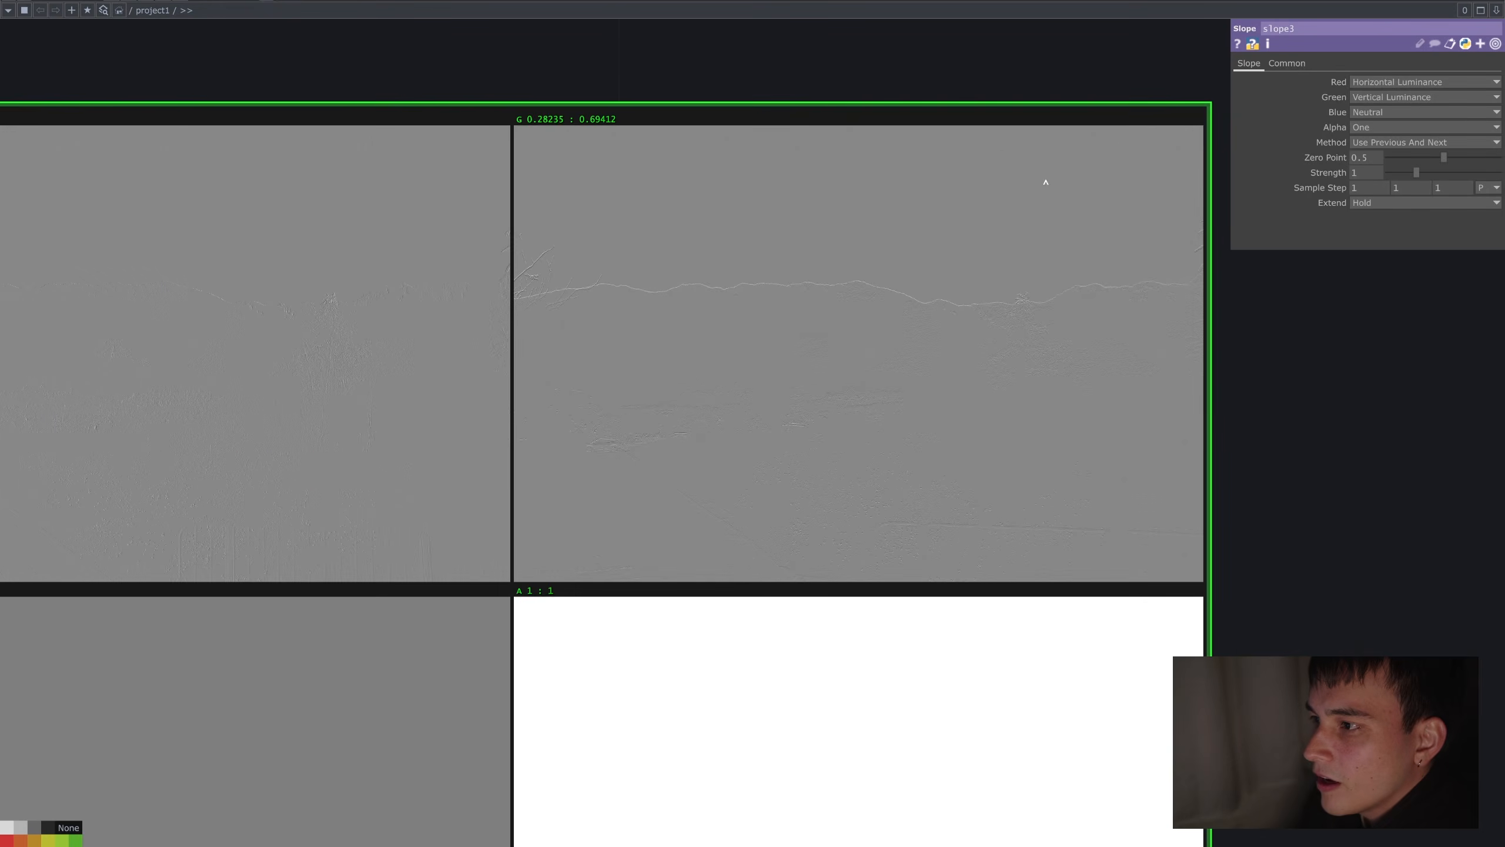
scroll(1317, 373, "up", 5)
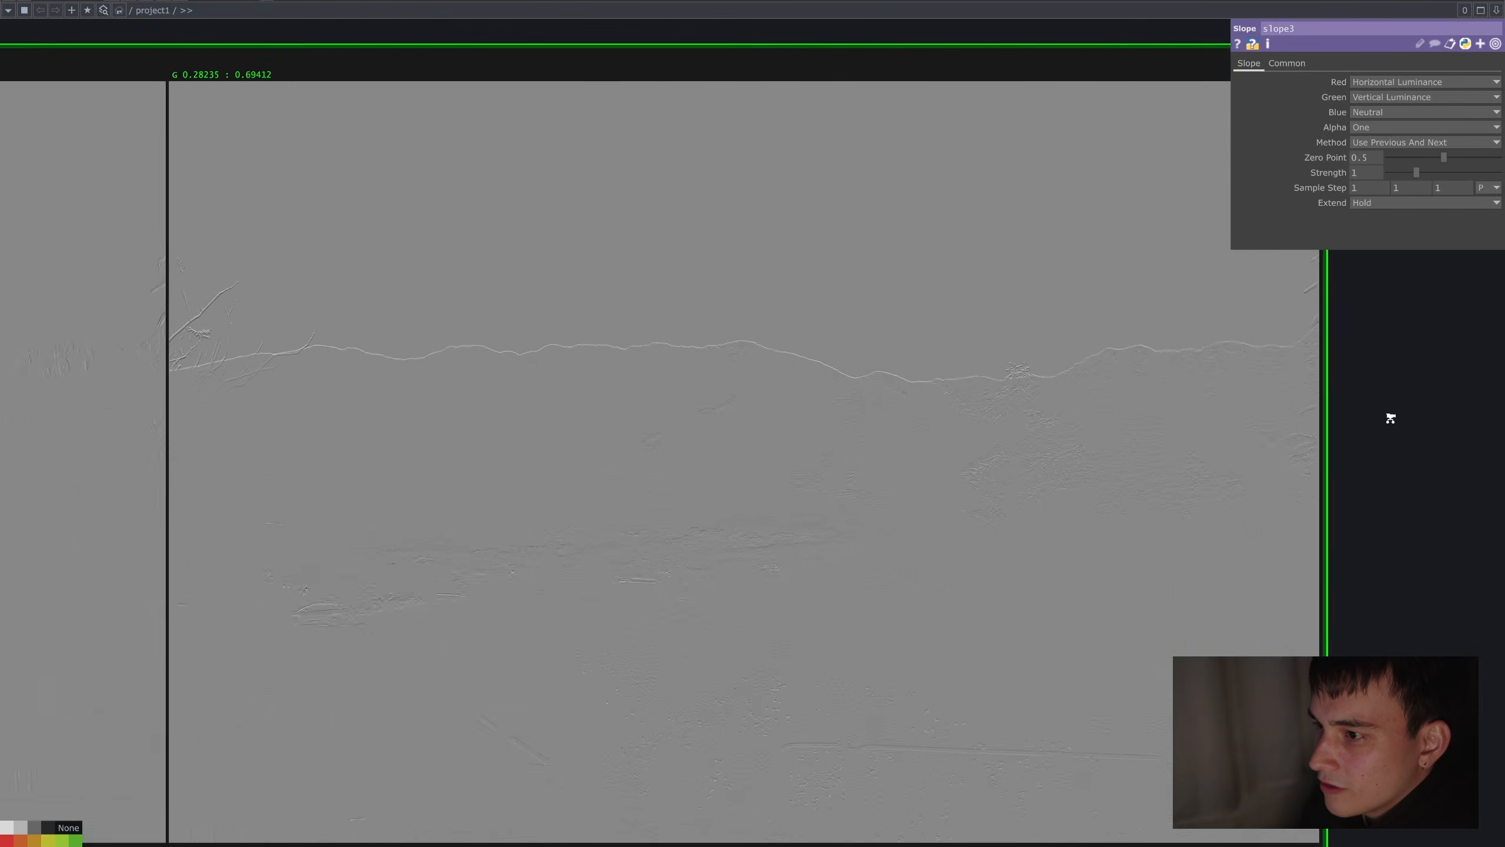
scroll(913, 380, "down", 3)
left_click_drag(1389, 408, 1499, 416)
scroll(1284, 581, "up", 3)
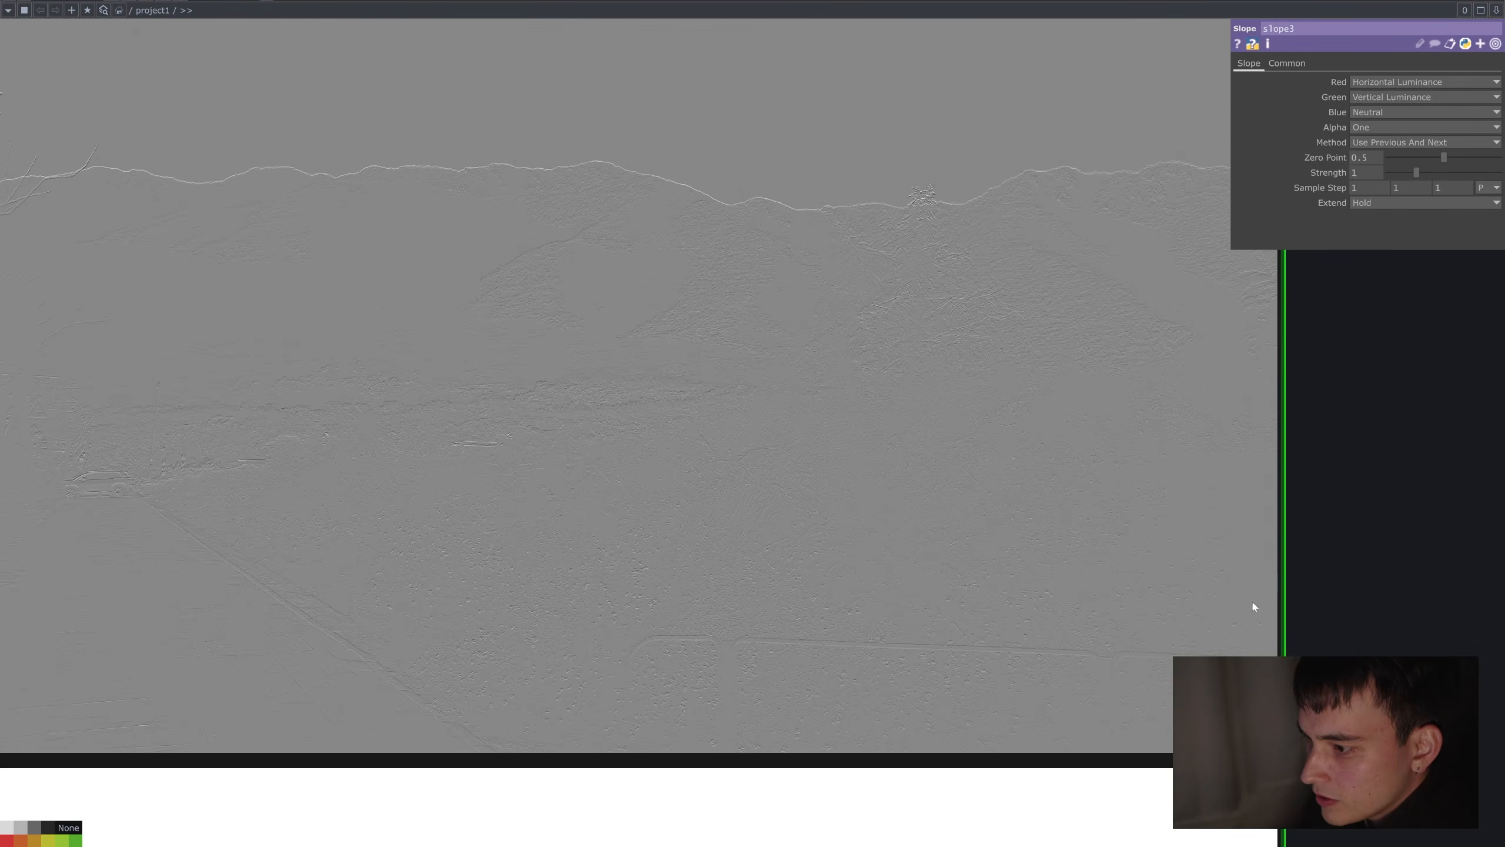
left_click_drag(1297, 487, 1388, 499)
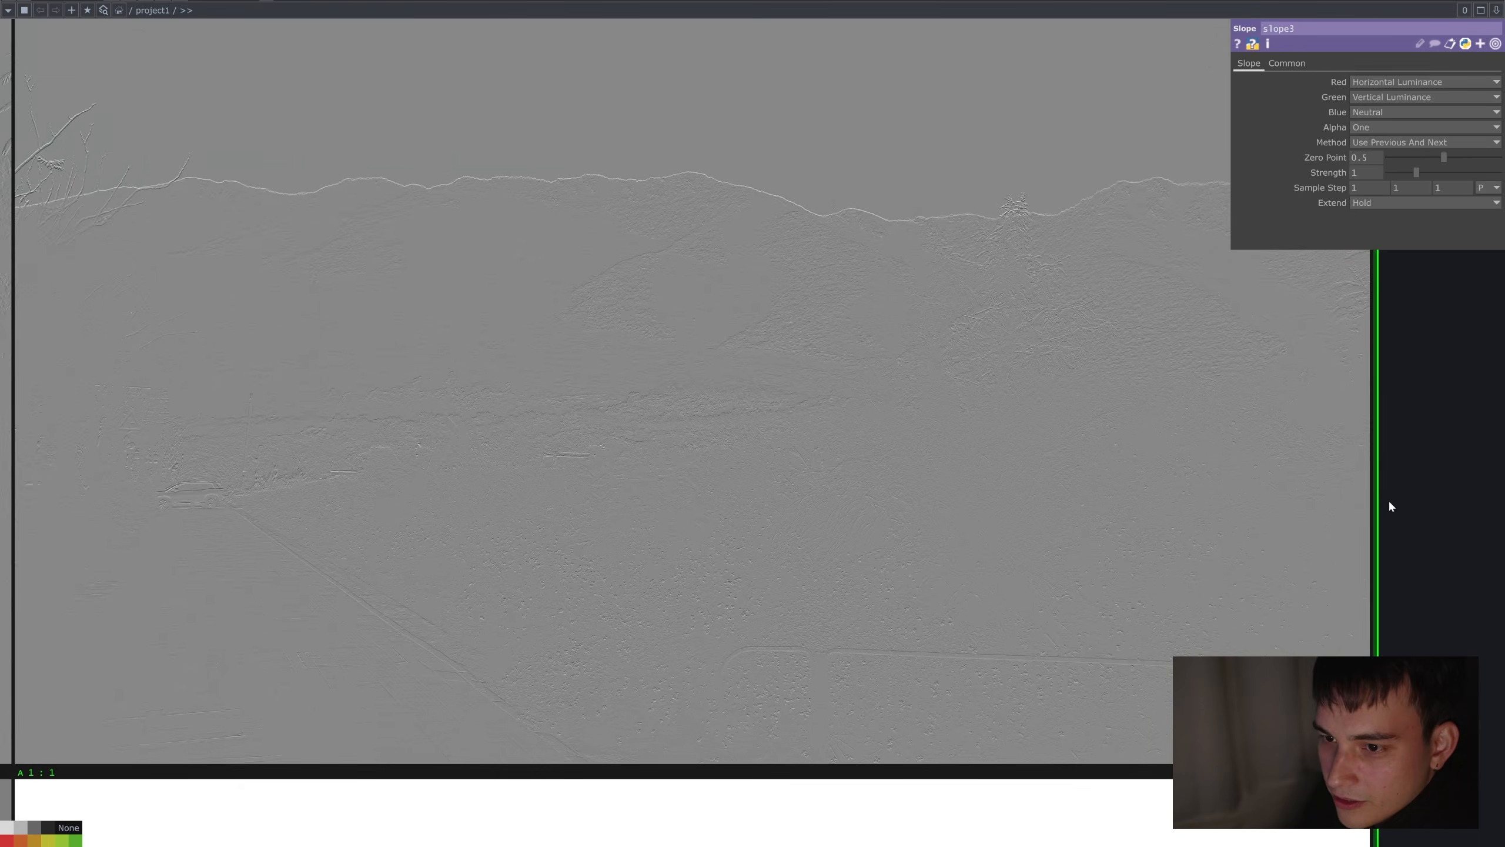
scroll(1388, 499, "down", 3)
scroll(844, 359, "up", 3)
scroll(773, 394, "up", 3)
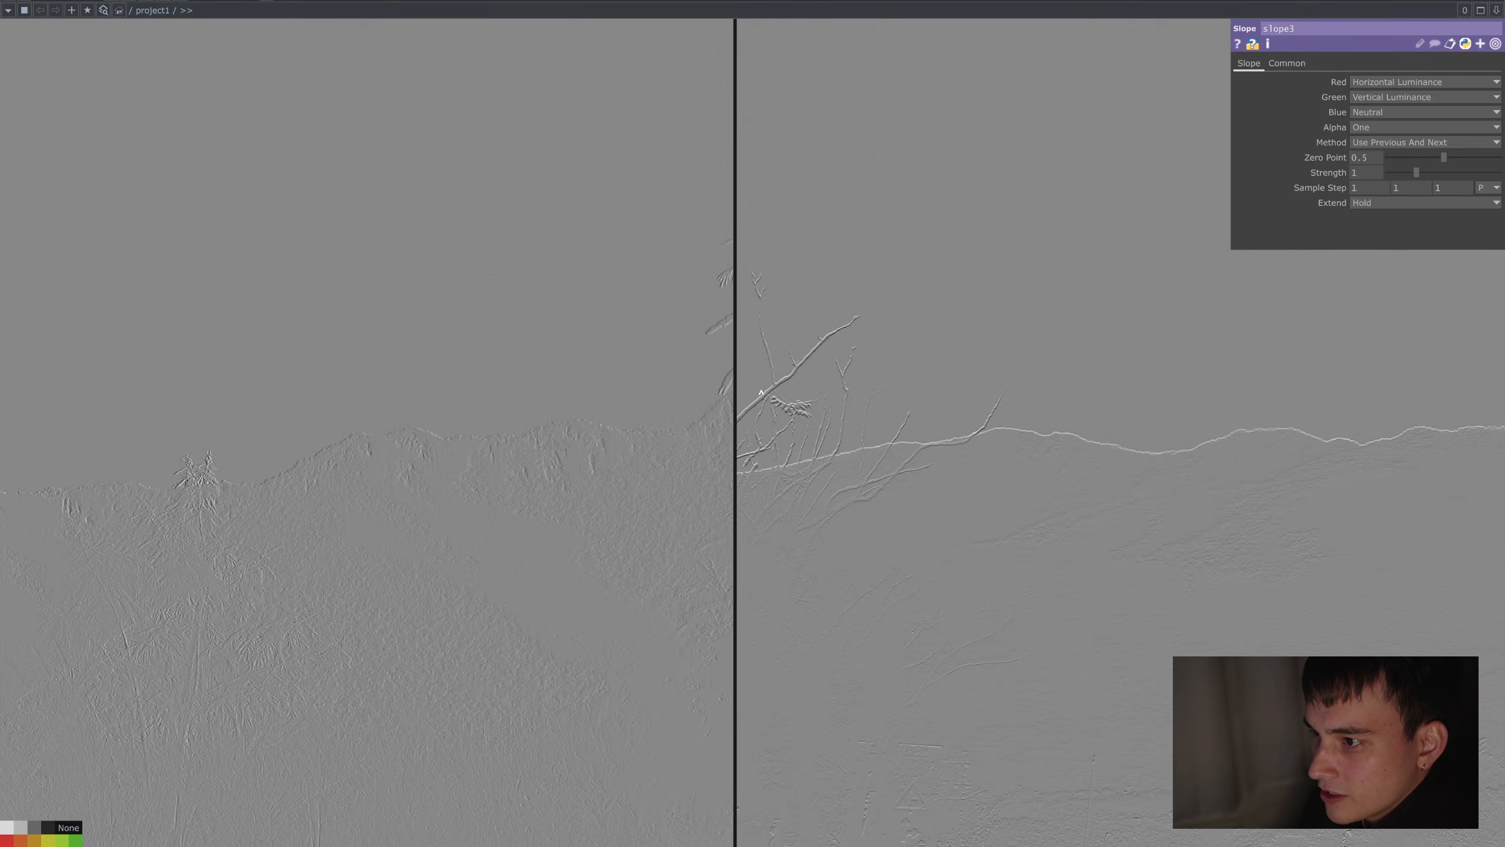
scroll(833, 353, "down", 5)
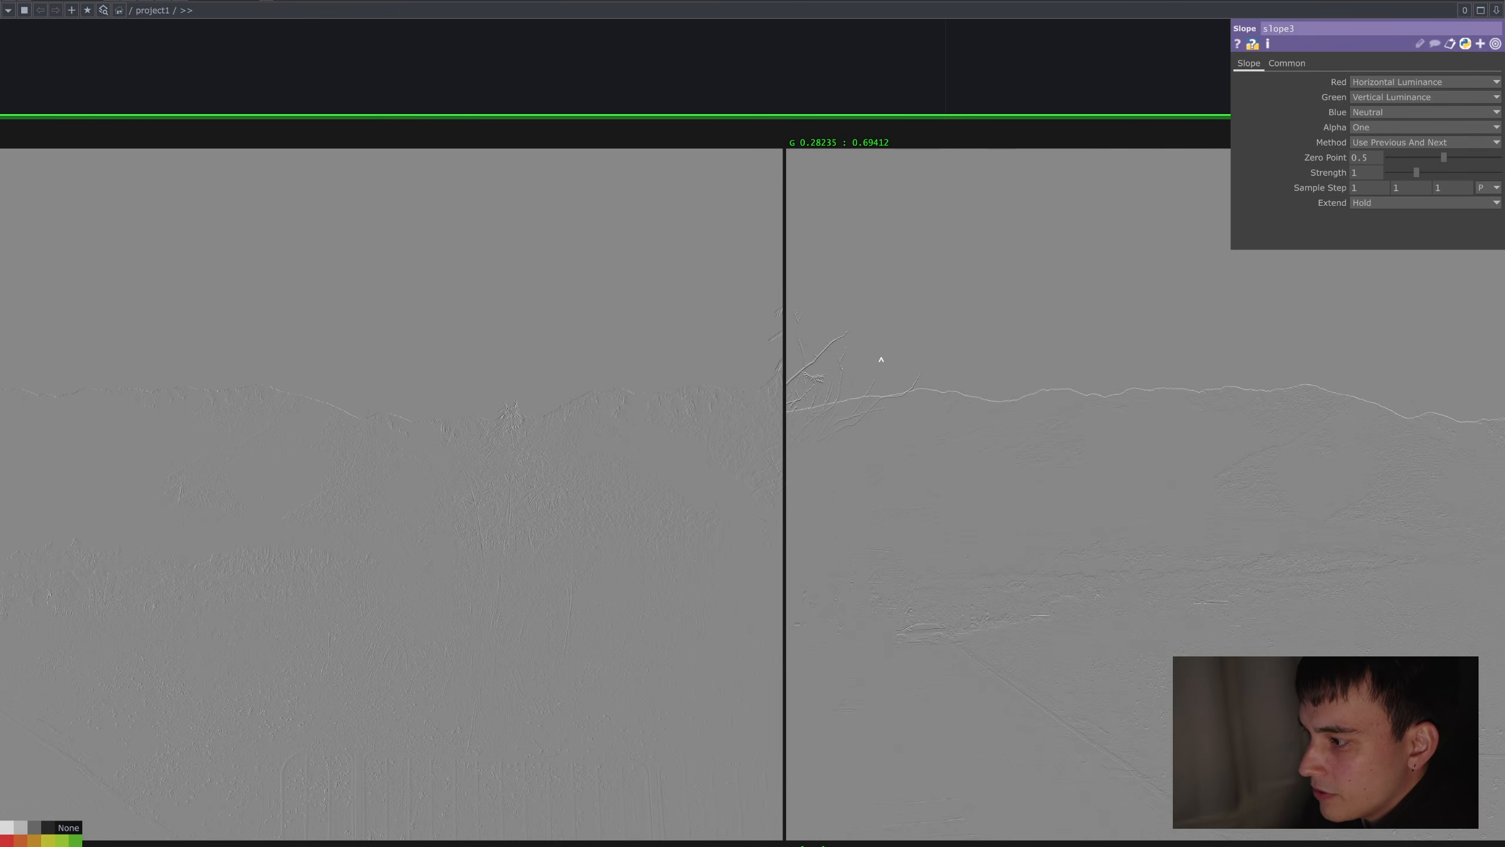
left_click_drag(859, 137, 711, 145)
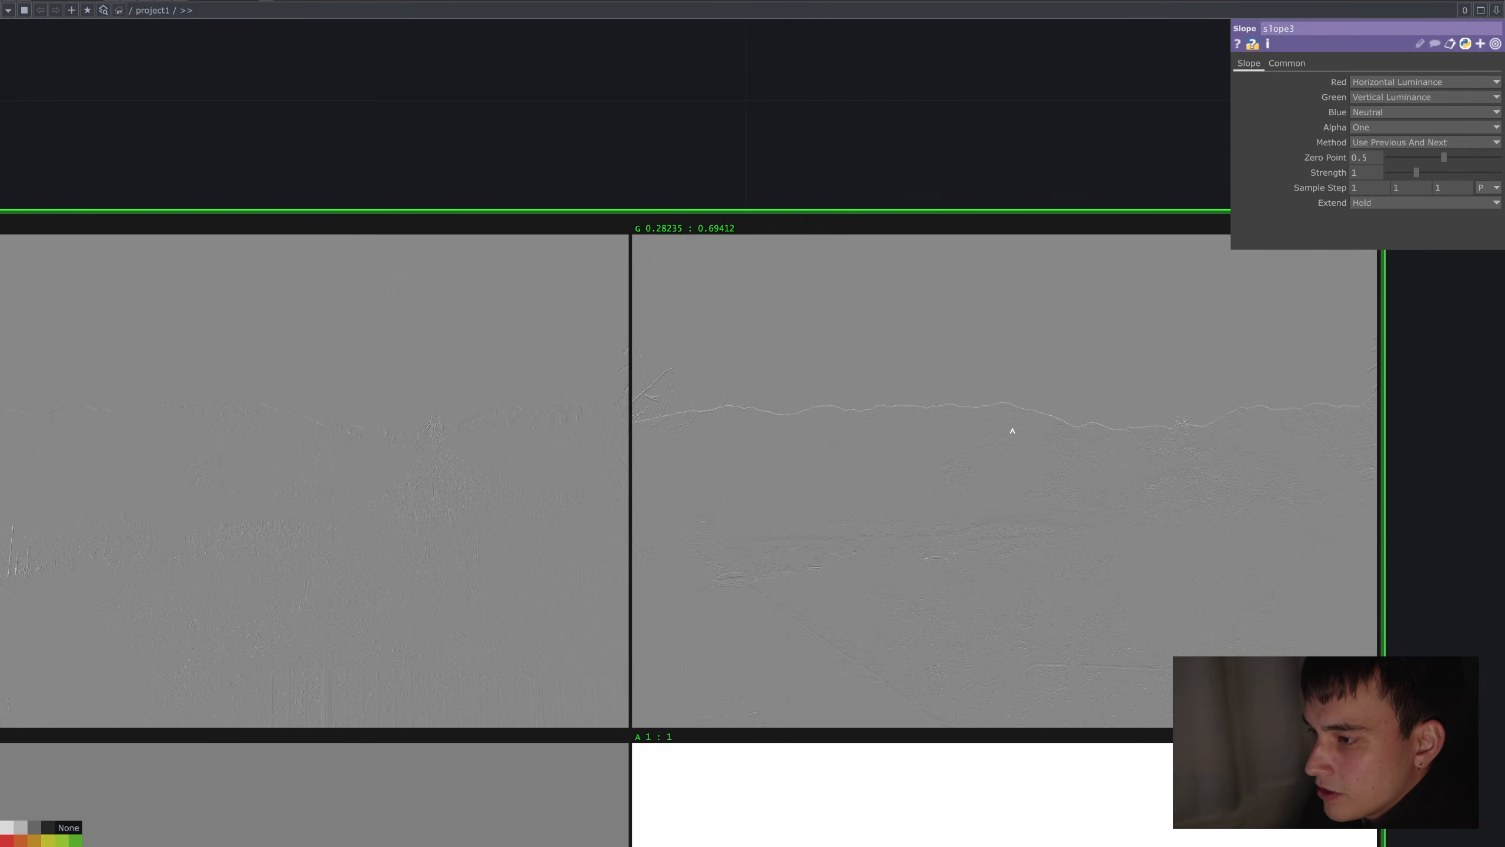
Re-examine slope3's red channel, focusing on the vertical poles, tree trunks and faint ridge line.
scroll(1007, 410, "down", 5)
scroll(847, 441, "up", 3)
scroll(837, 397, "down", 1)
scroll(836, 415, "up", 3)
scroll(833, 193, "up", 3)
left_click_drag(900, 193, 863, 120)
scroll(426, 557, "up", 5)
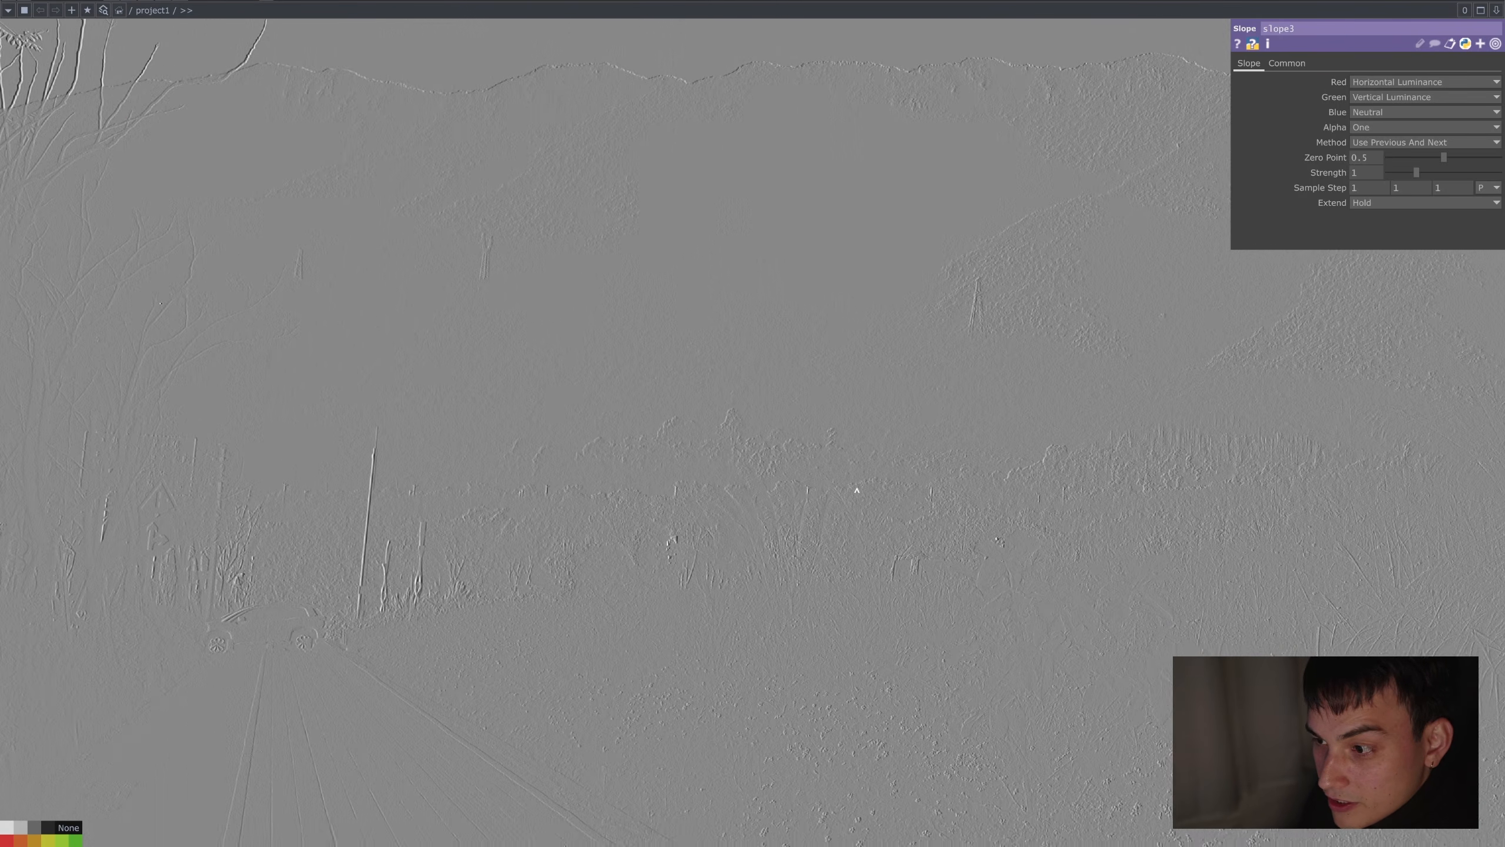
scroll(838, 494, "down", 5)
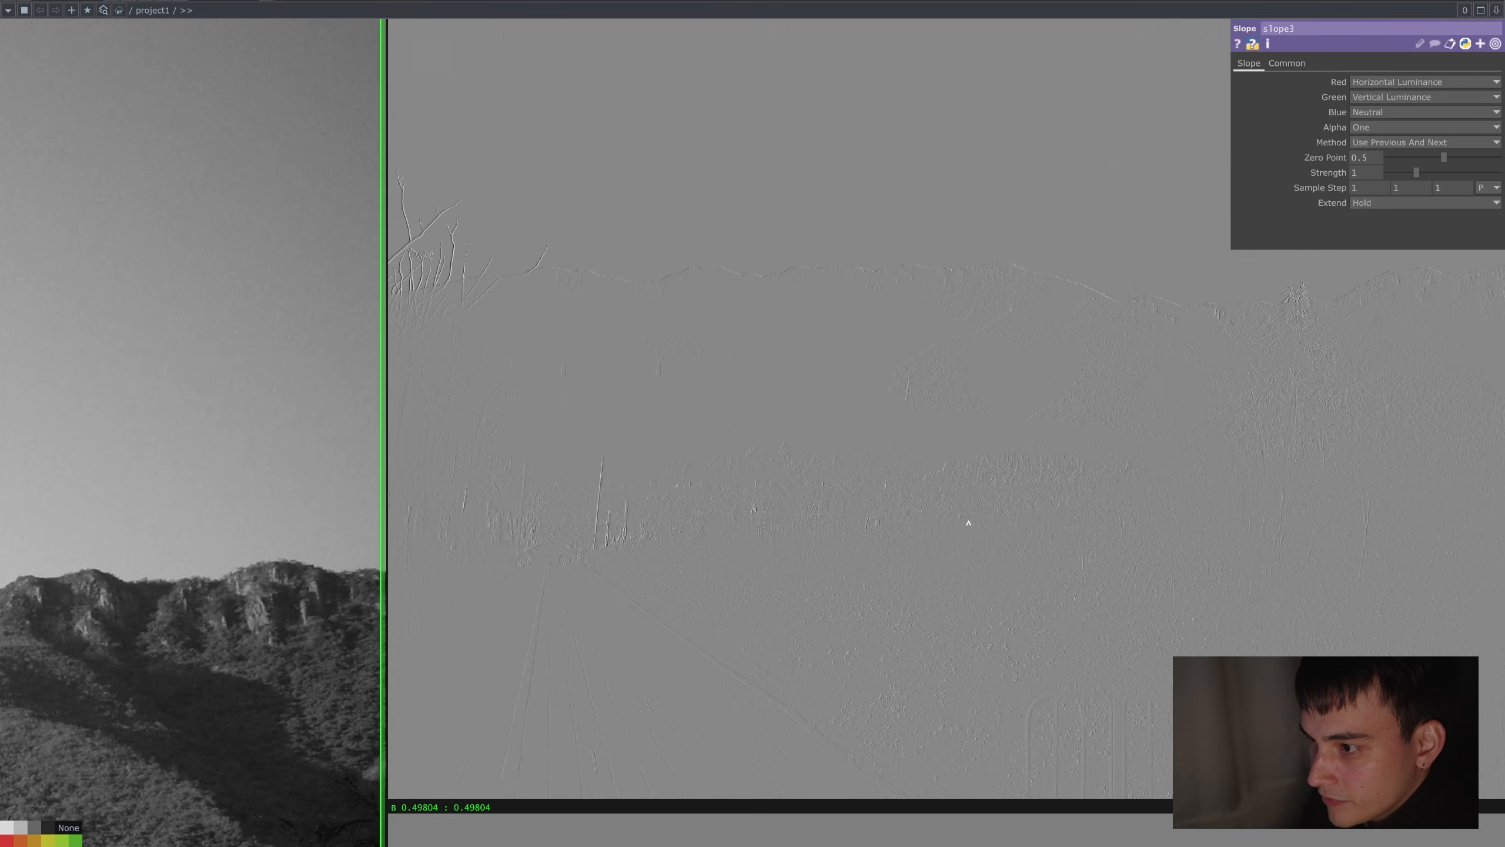
scroll(978, 524, "up", 3)
scroll(991, 536, "down", 1)
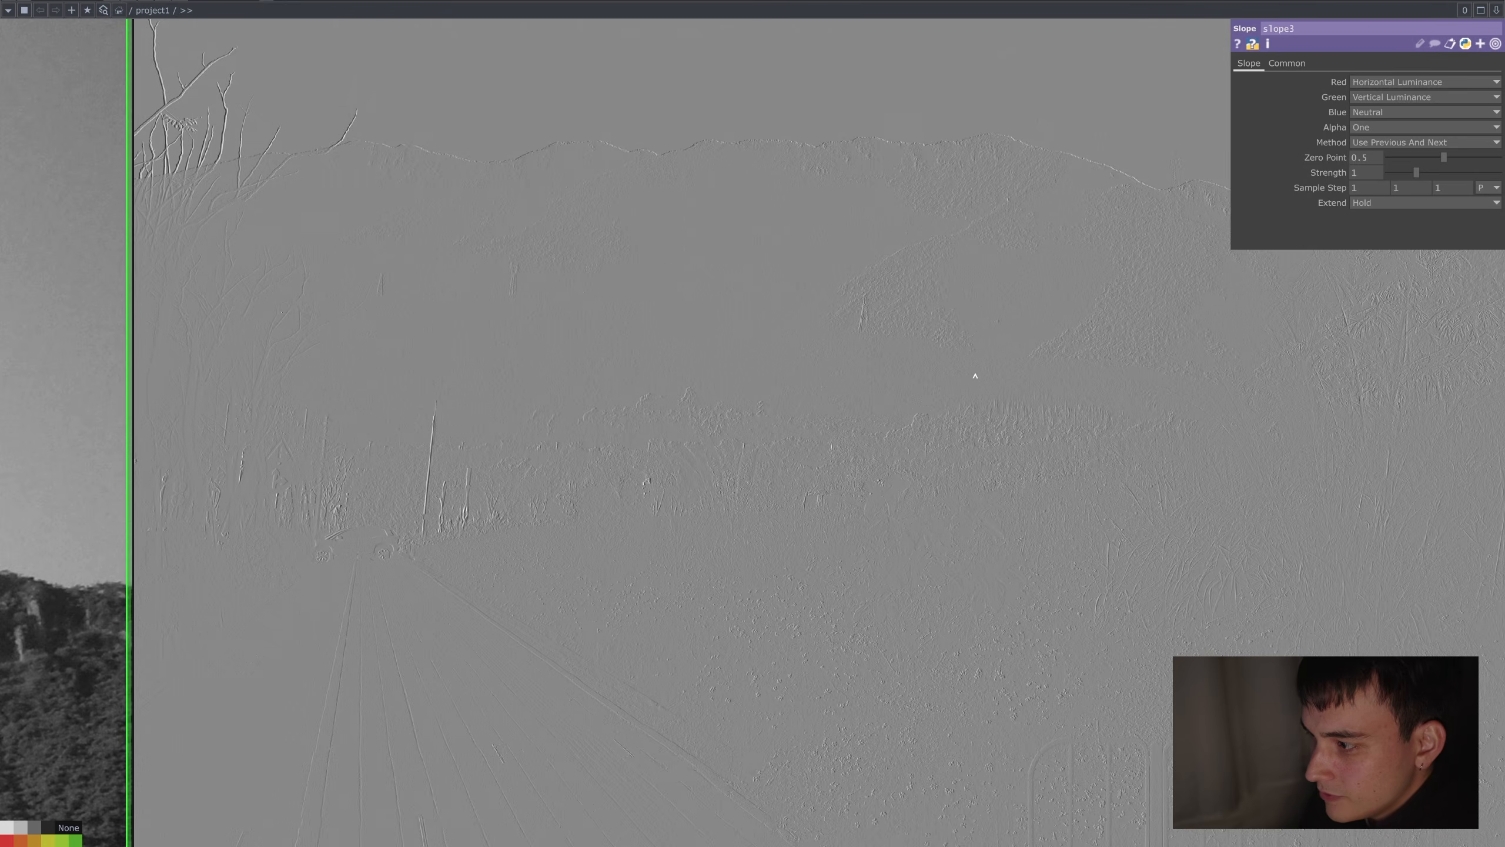
scroll(975, 359, "down", 5)
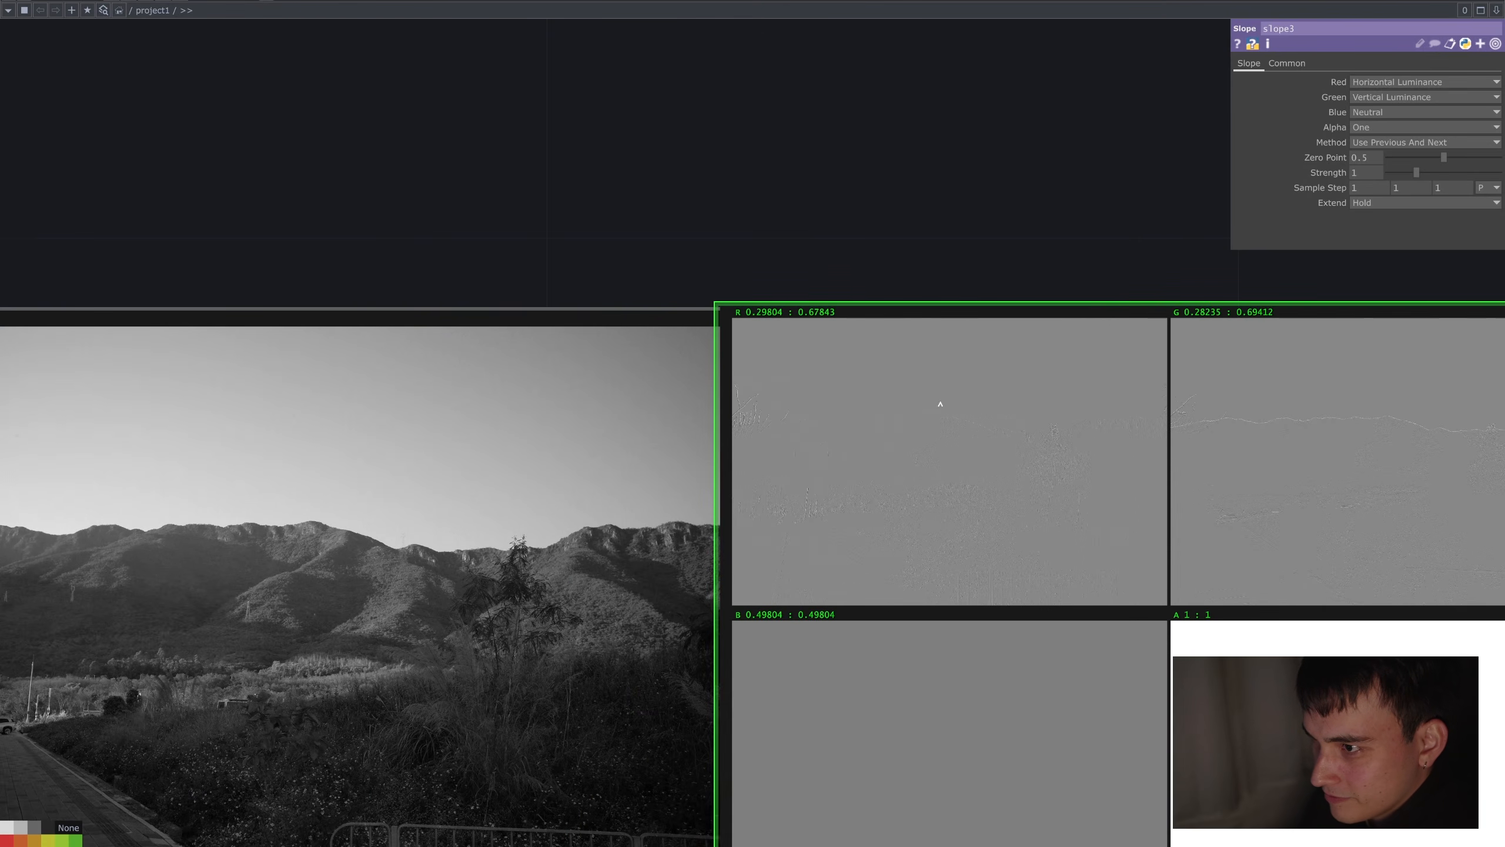
Deactivate slope3's viewer and add a Null TOP fed by slope3's output.
scroll(695, 192, "down", 3)
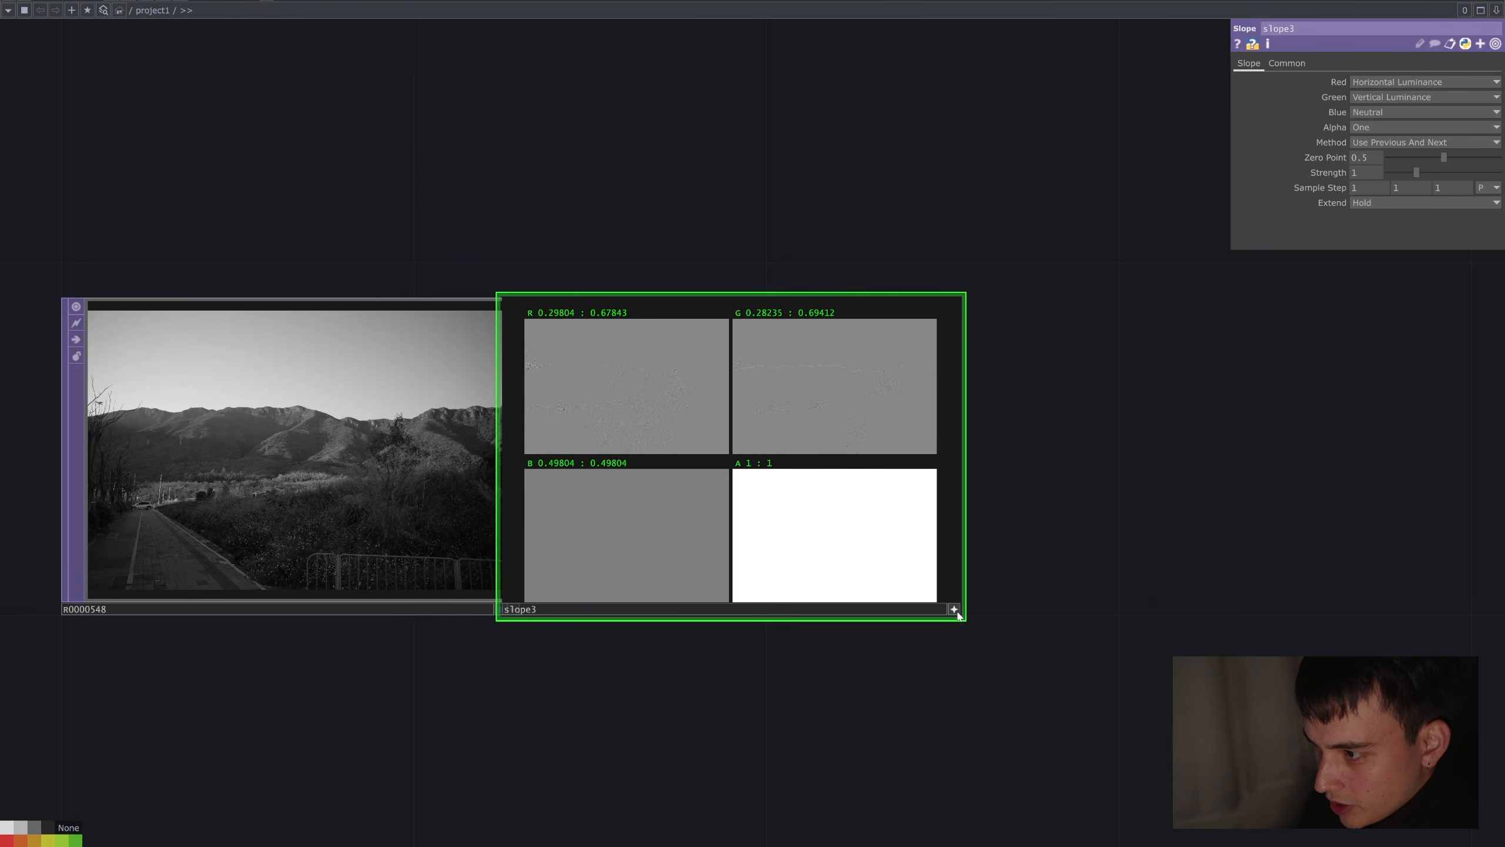
left_click(955, 449)
left_click(1202, 452)
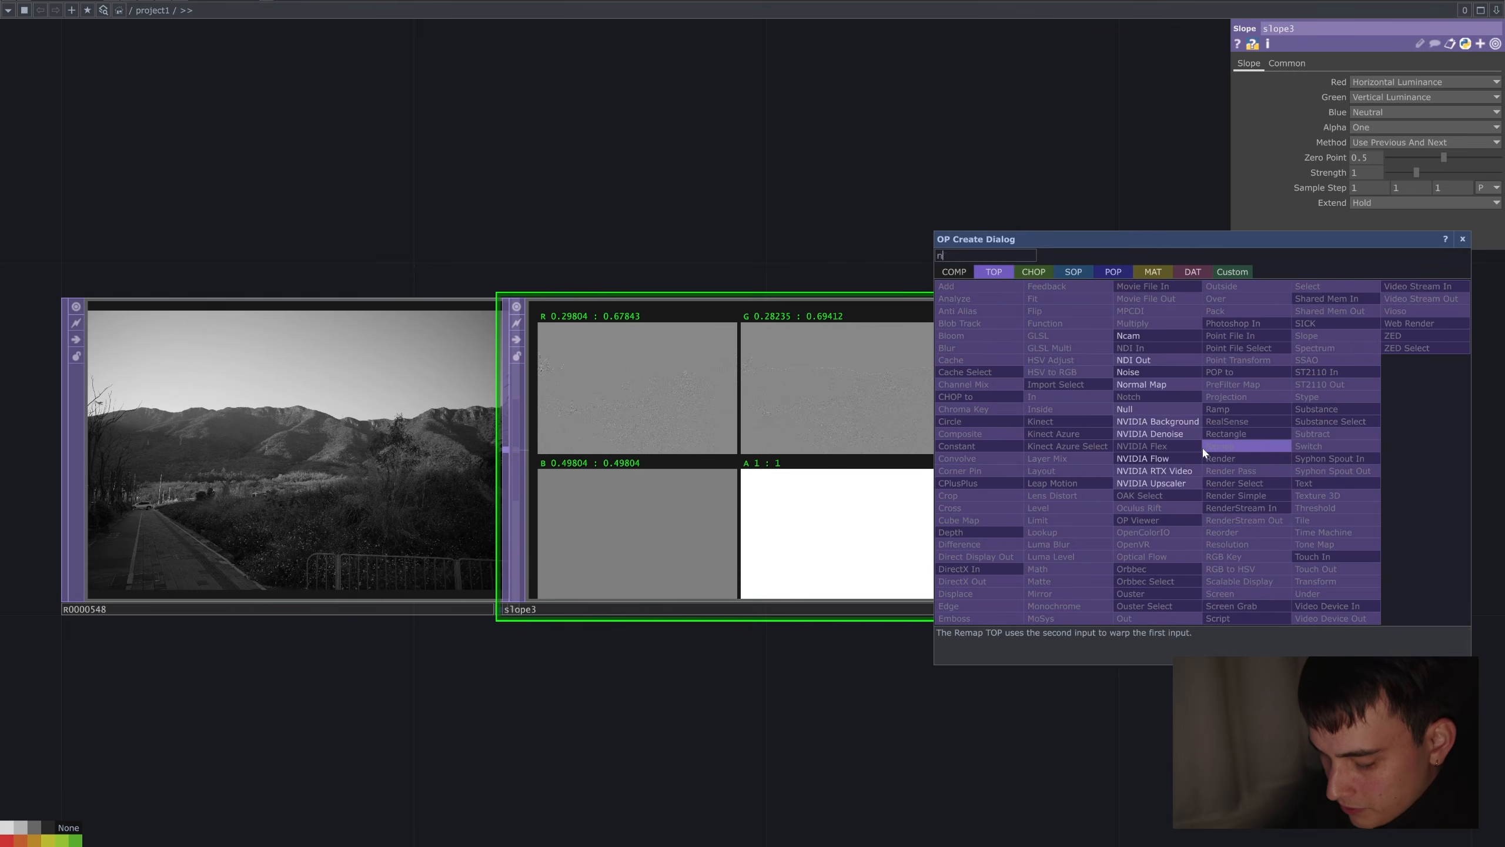
left_click(1202, 448)
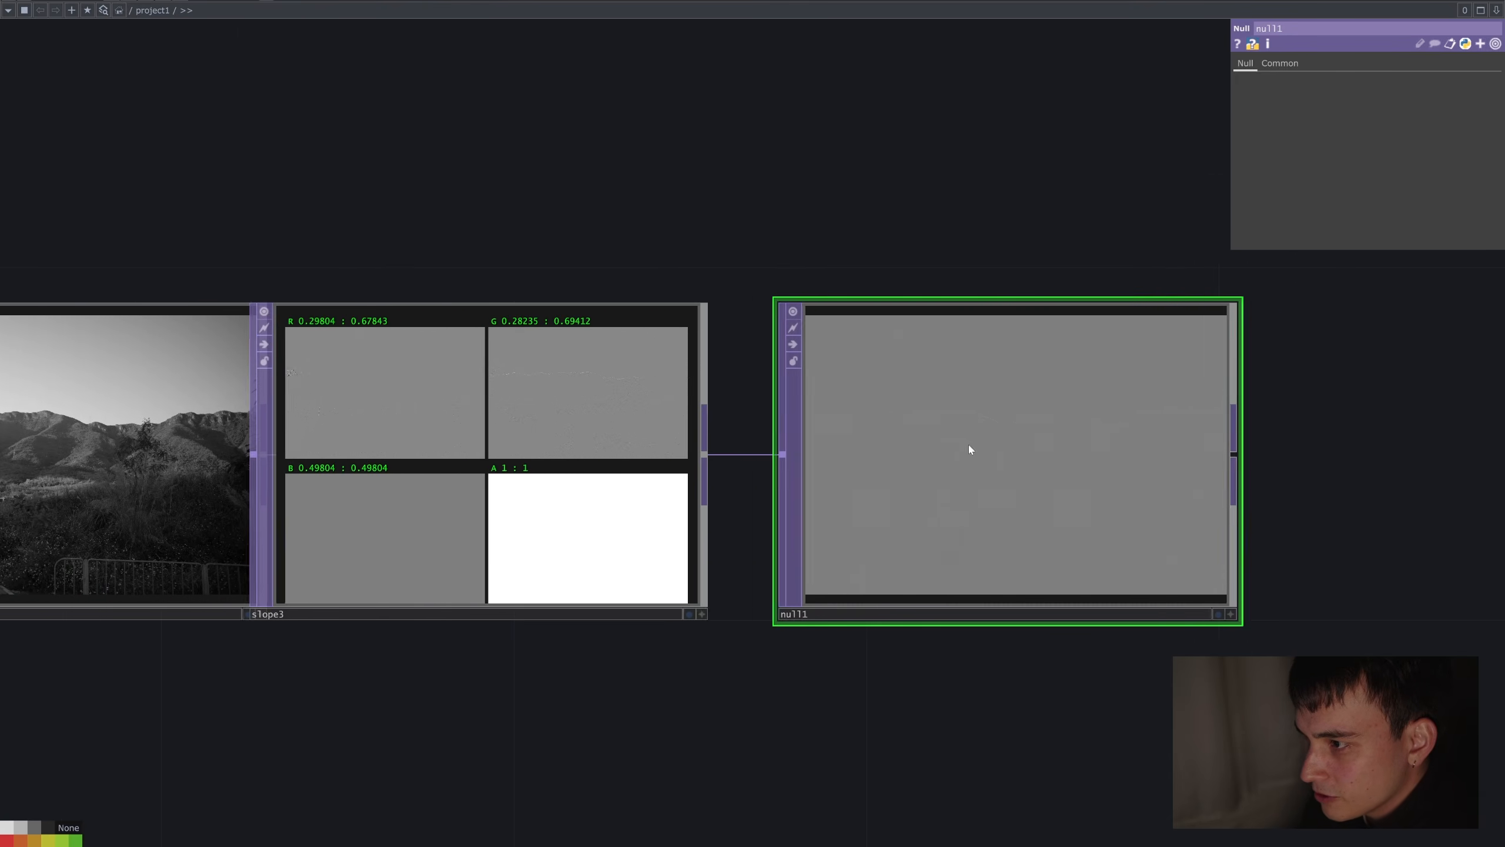
Inspect the combined colour slopes in null1 around the branches and ridge, and compare them with slope3's green channel.
scroll(1002, 415, "up", 3)
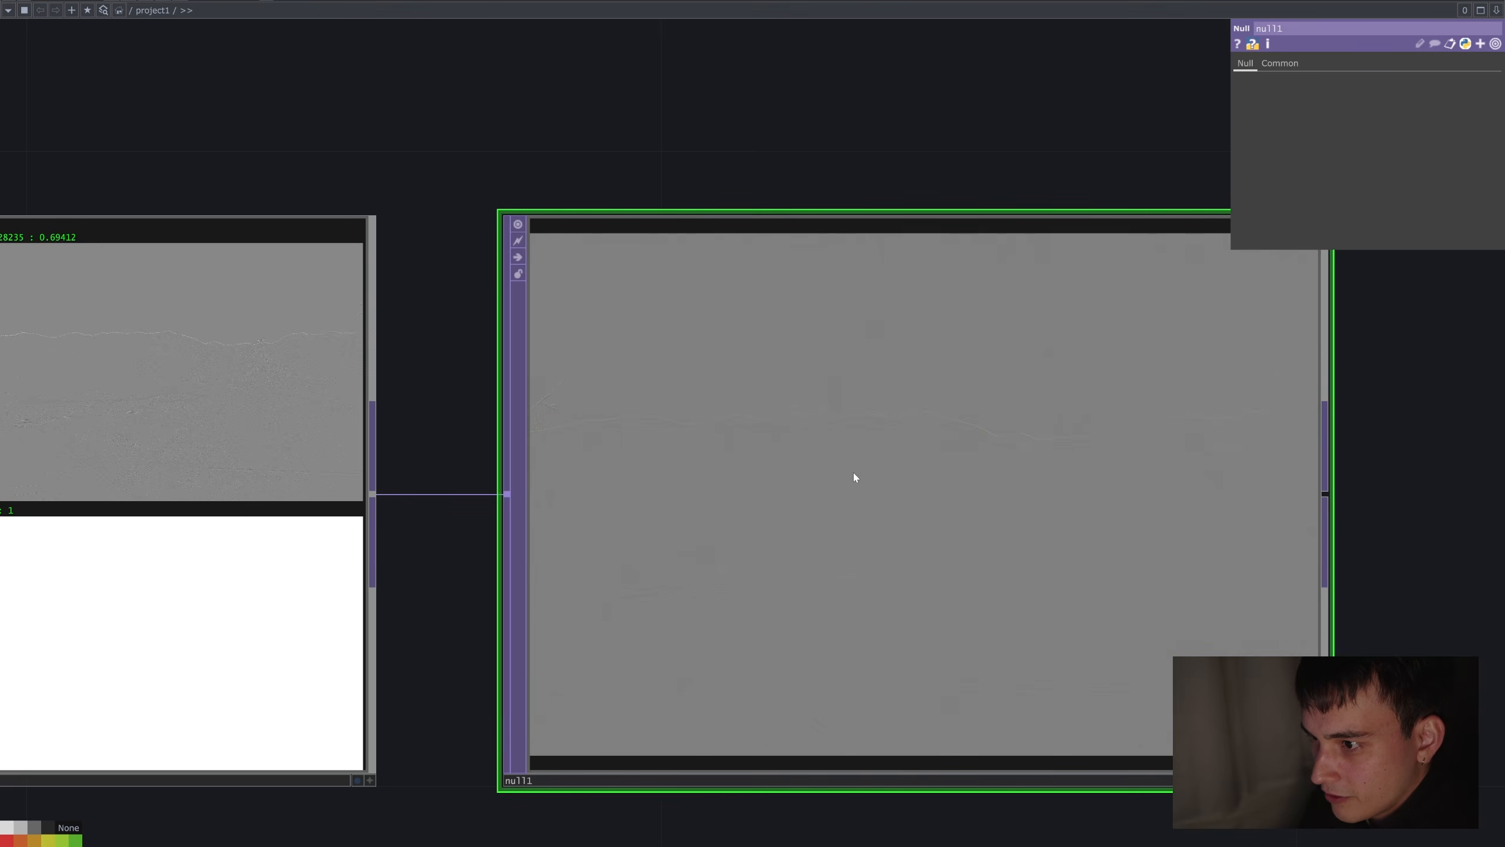
scroll(593, 404, "up", 5)
left_click_drag(201, 419, 398, 497)
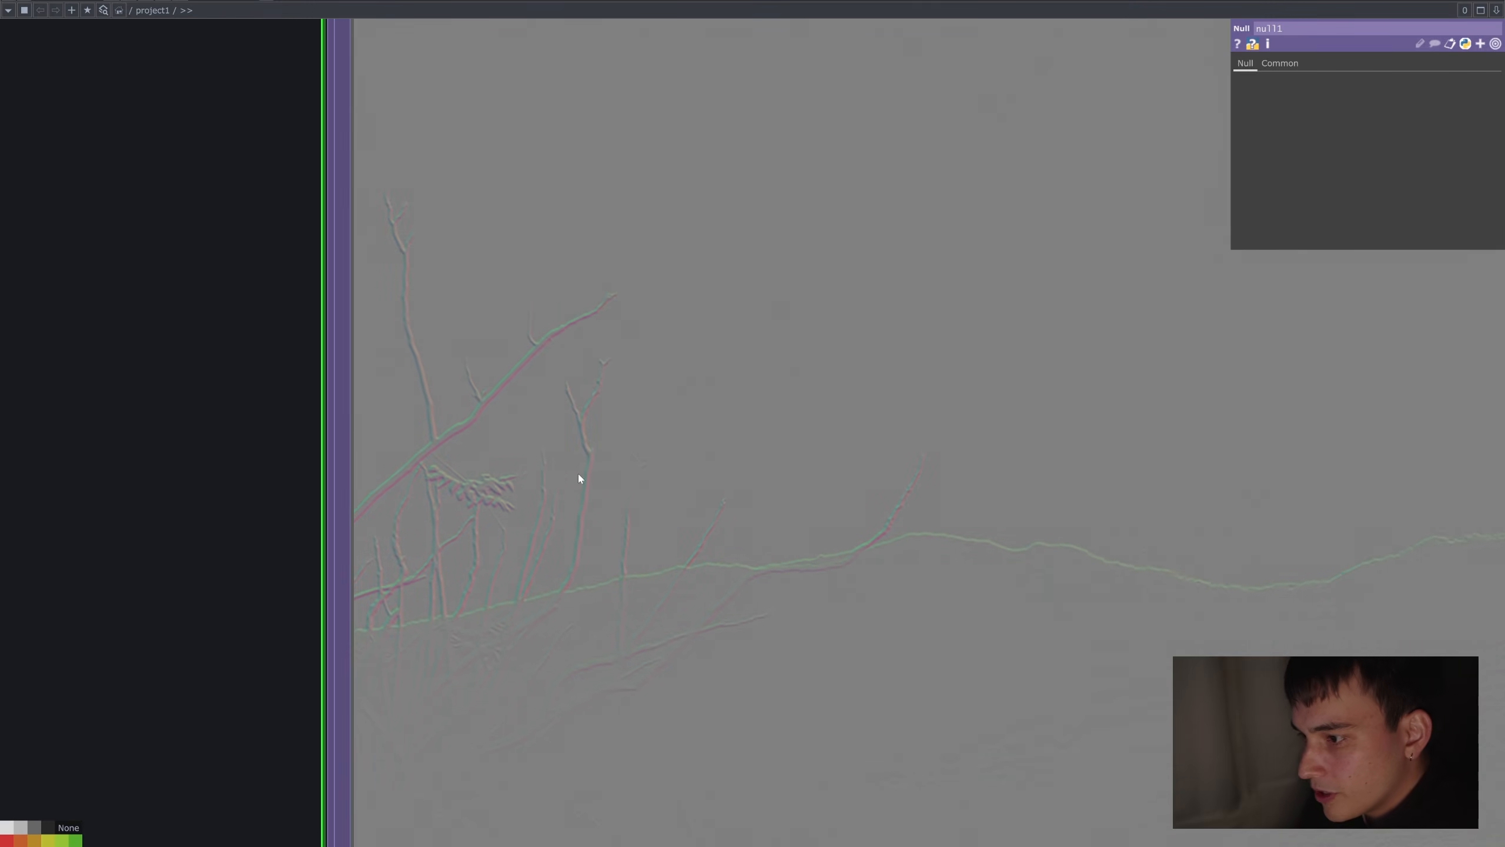
scroll(869, 567, "down", 8)
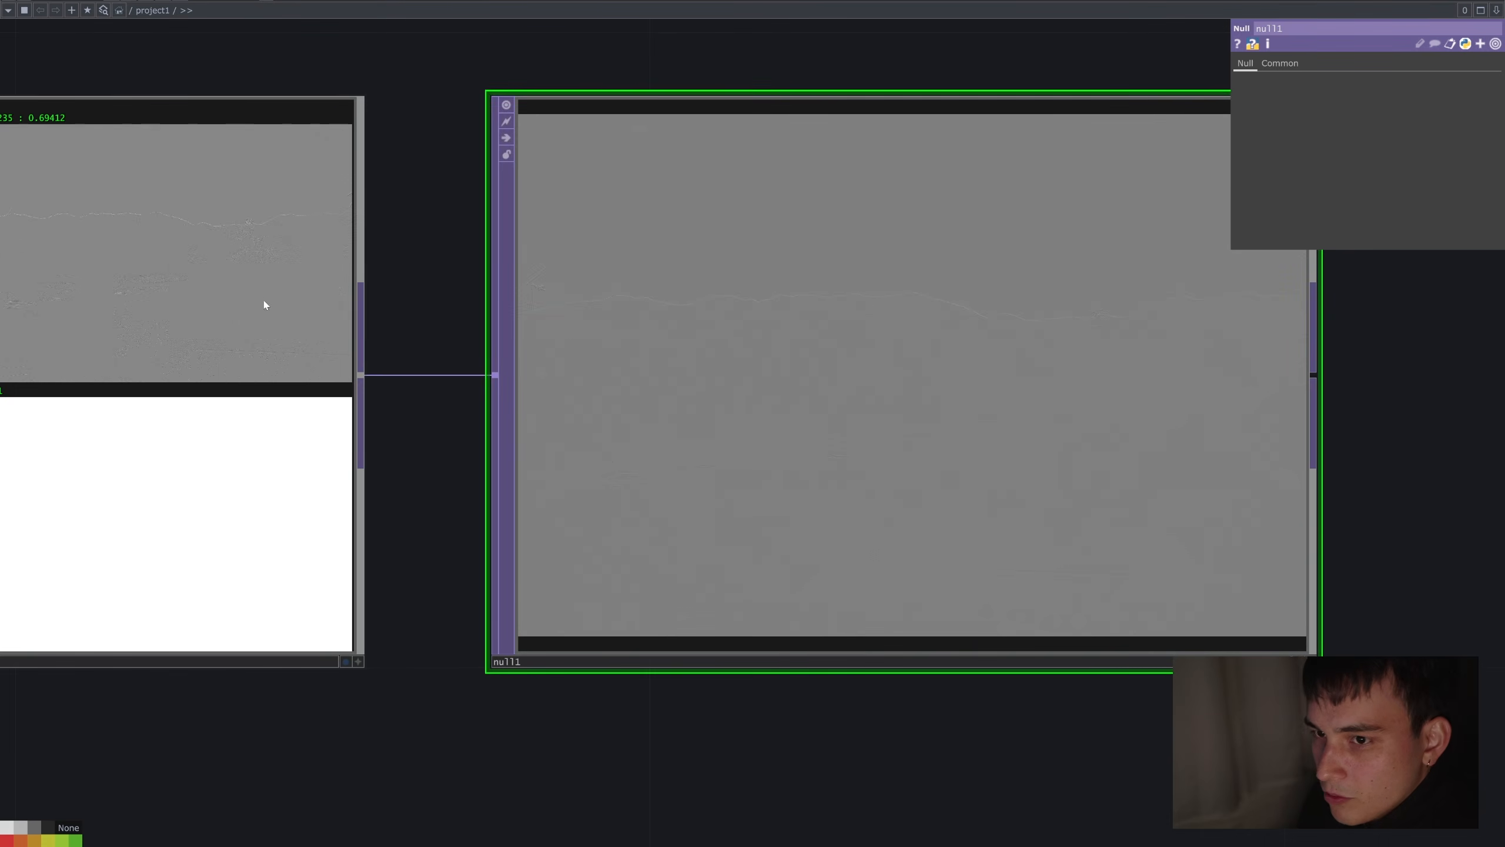
scroll(452, 285, "up", 6)
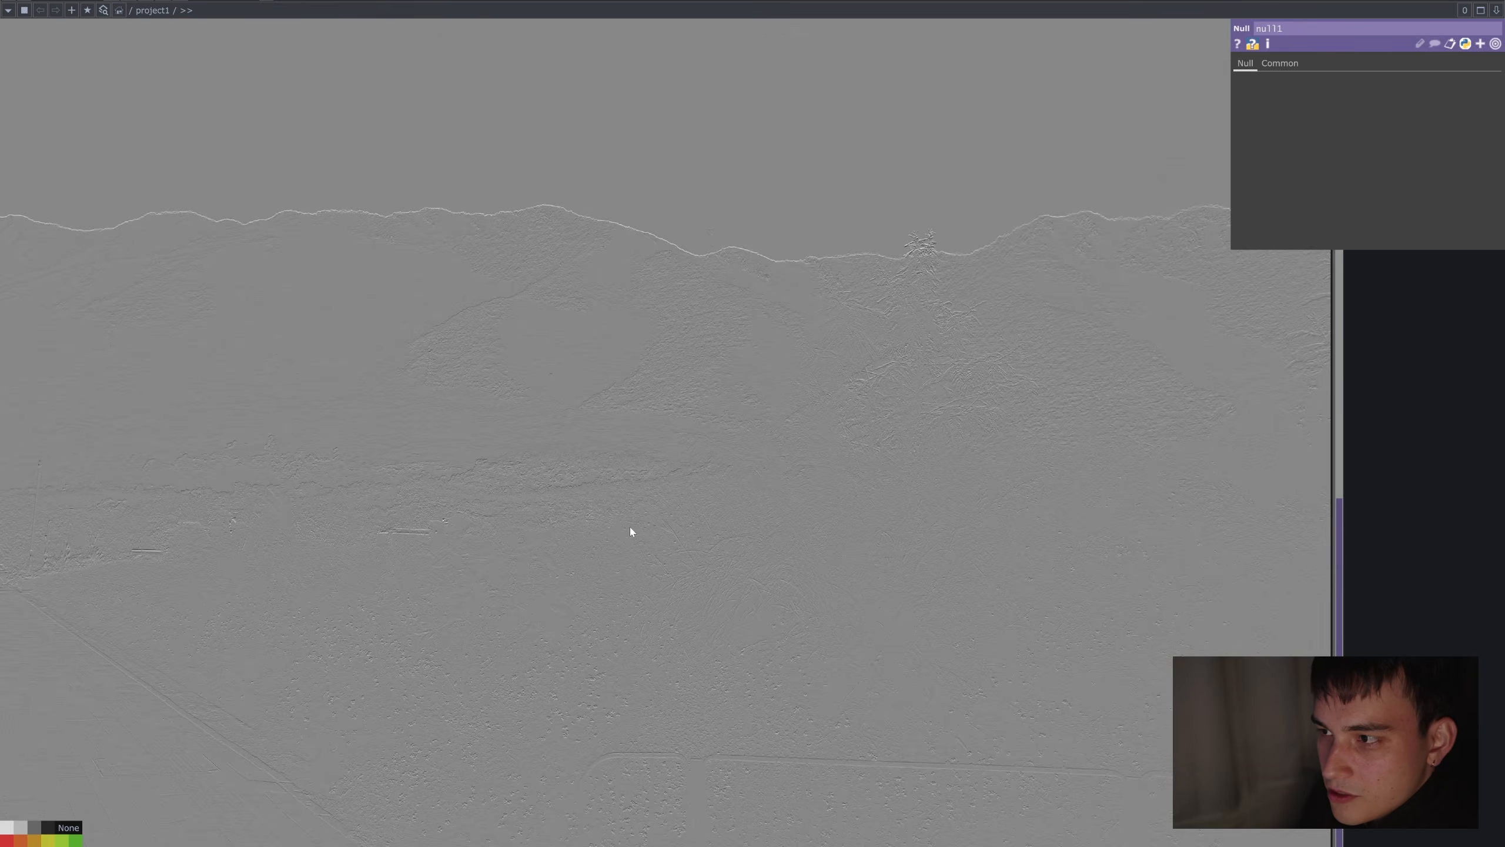
Add a Limit TOP fed by null1 and turn on its Normalize option.
scroll(651, 527, "down", 10)
left_click_drag(821, 300, 681, 282)
scroll(1020, 469, "up", 2)
left_click_drag(1001, 536, 812, 510)
left_click(773, 506)
left_click(1096, 514)
type("limit")
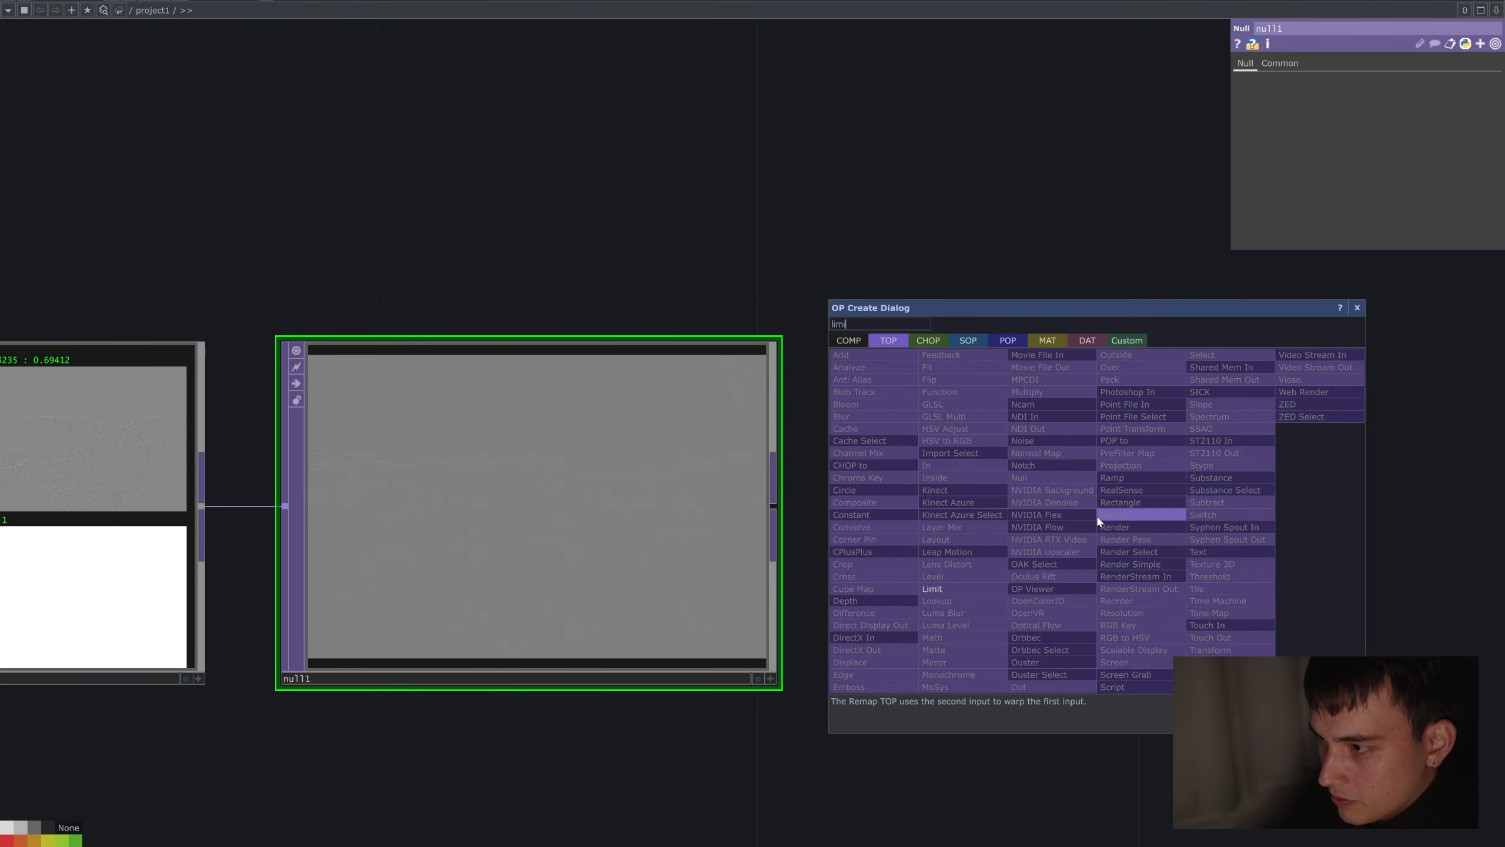
key("Return")
left_click(1096, 514)
left_click(1375, 172)
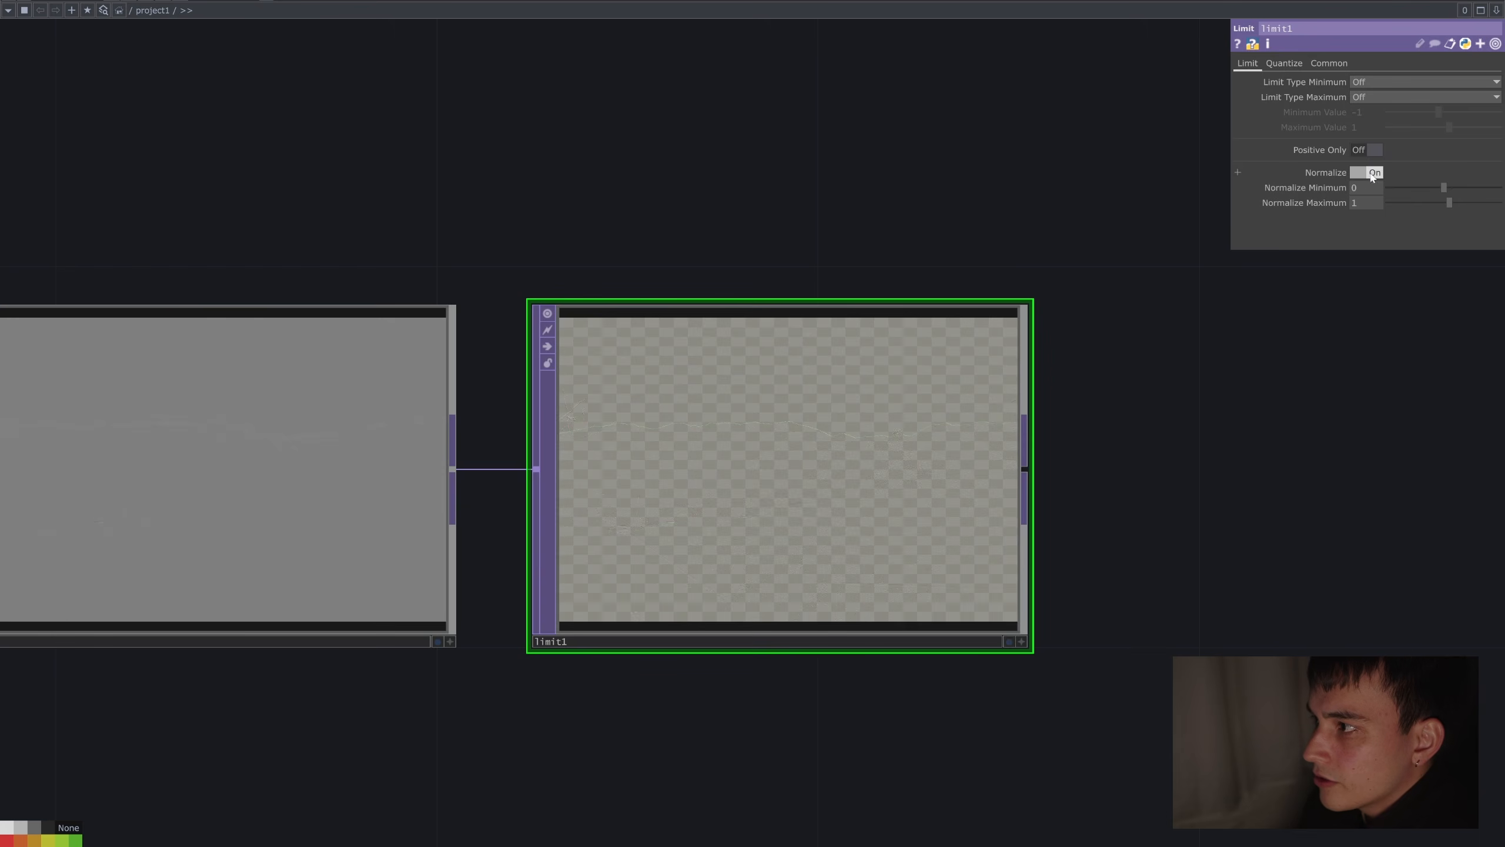
Add a Transform TOP fed by limit1's output.
key("Tab")
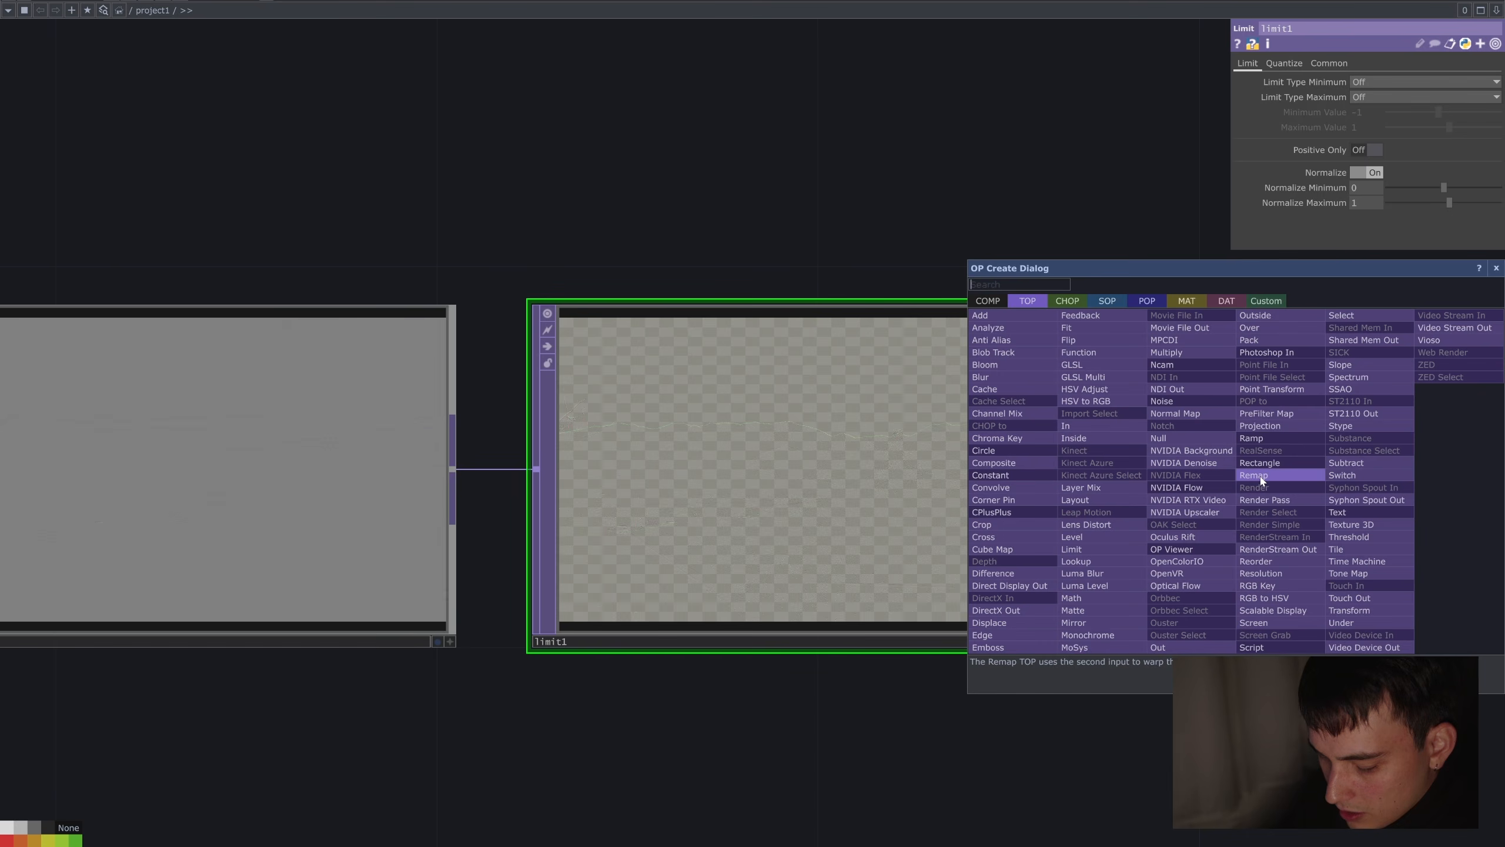
type("tran")
key("Return")
left_click(1261, 478)
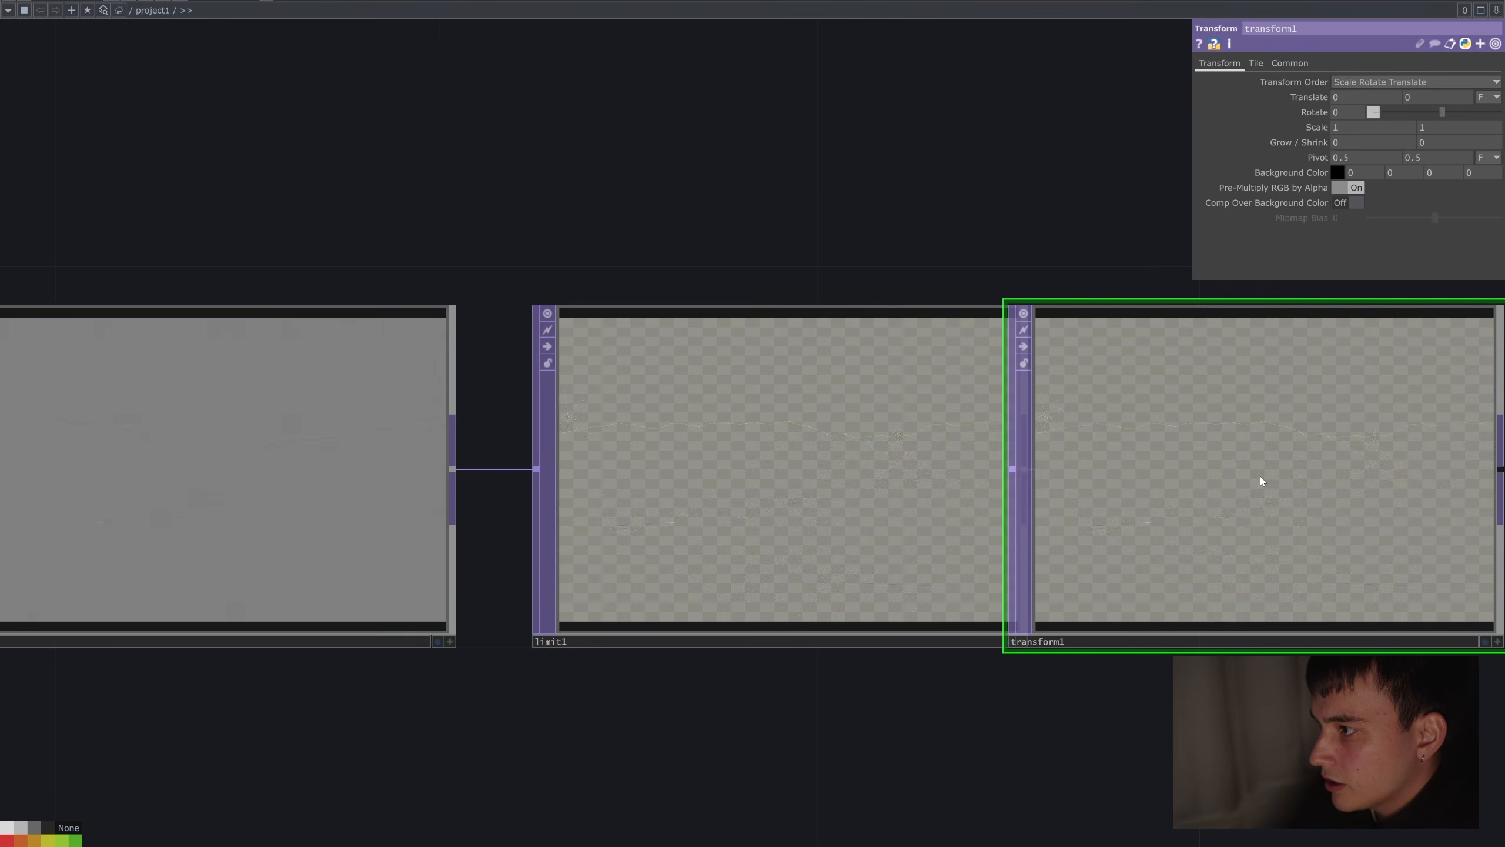
left_click_drag(1255, 702, 1025, 712)
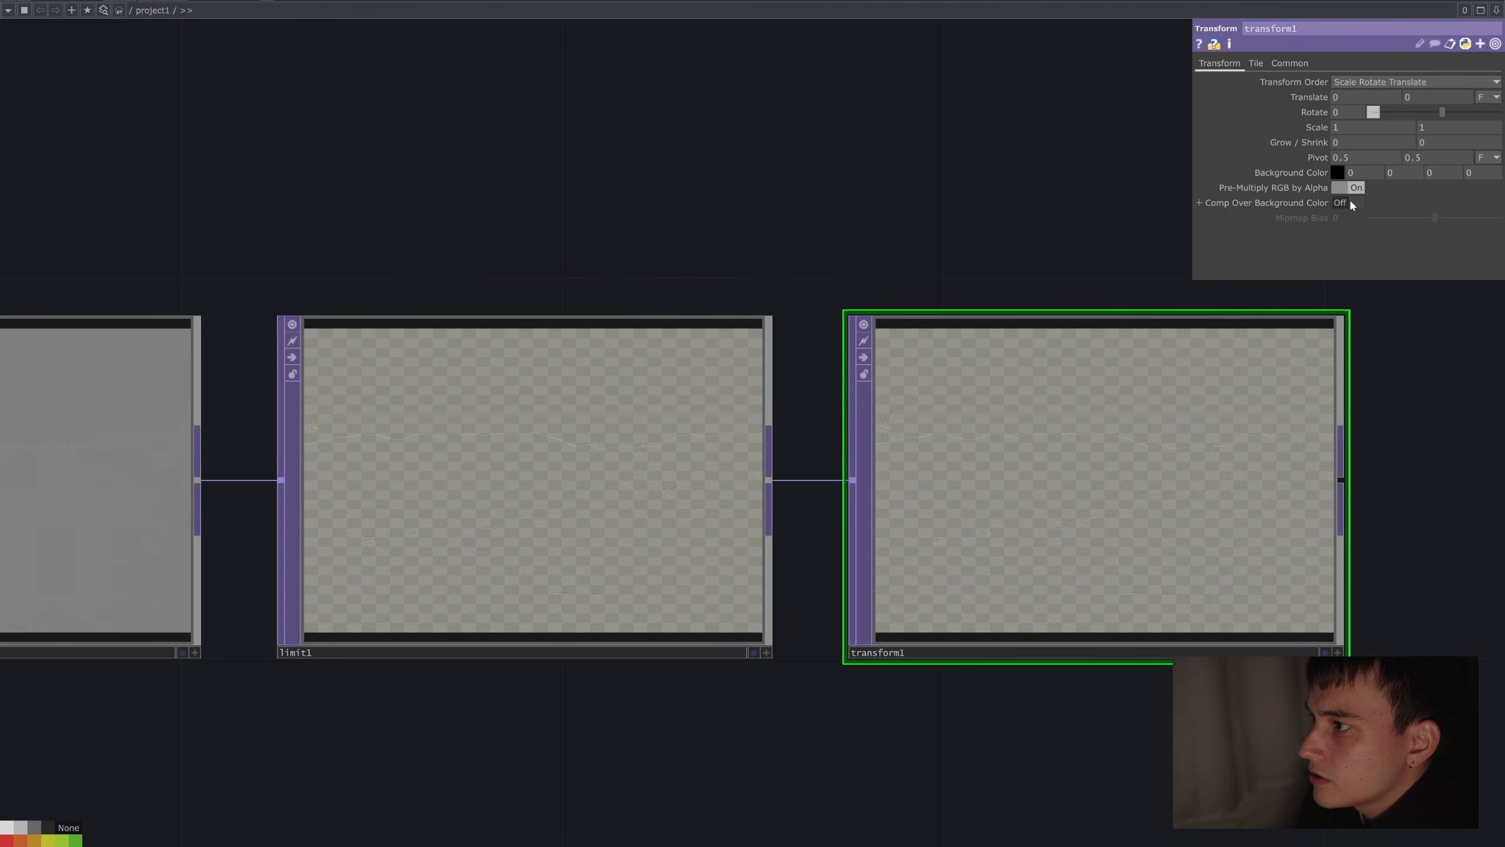
Turn on transform1's Comp Over Background Color and set the background colour's alpha to 1.
left_click(1352, 201)
left_click(1490, 172)
type("1")
key("Return")
Insert a Monochrome TOP between null1 and limit1.
scroll(815, 390, "up", 4)
left_click_drag(815, 389, 582, 342)
scroll(582, 343, "down", 2)
left_click_drag(881, 192, 1410, 229)
left_click_drag(679, 400, 1491, 416)
right_click(590, 509)
left_click(615, 487)
type("mon")
key("Return")
left_click(645, 504)
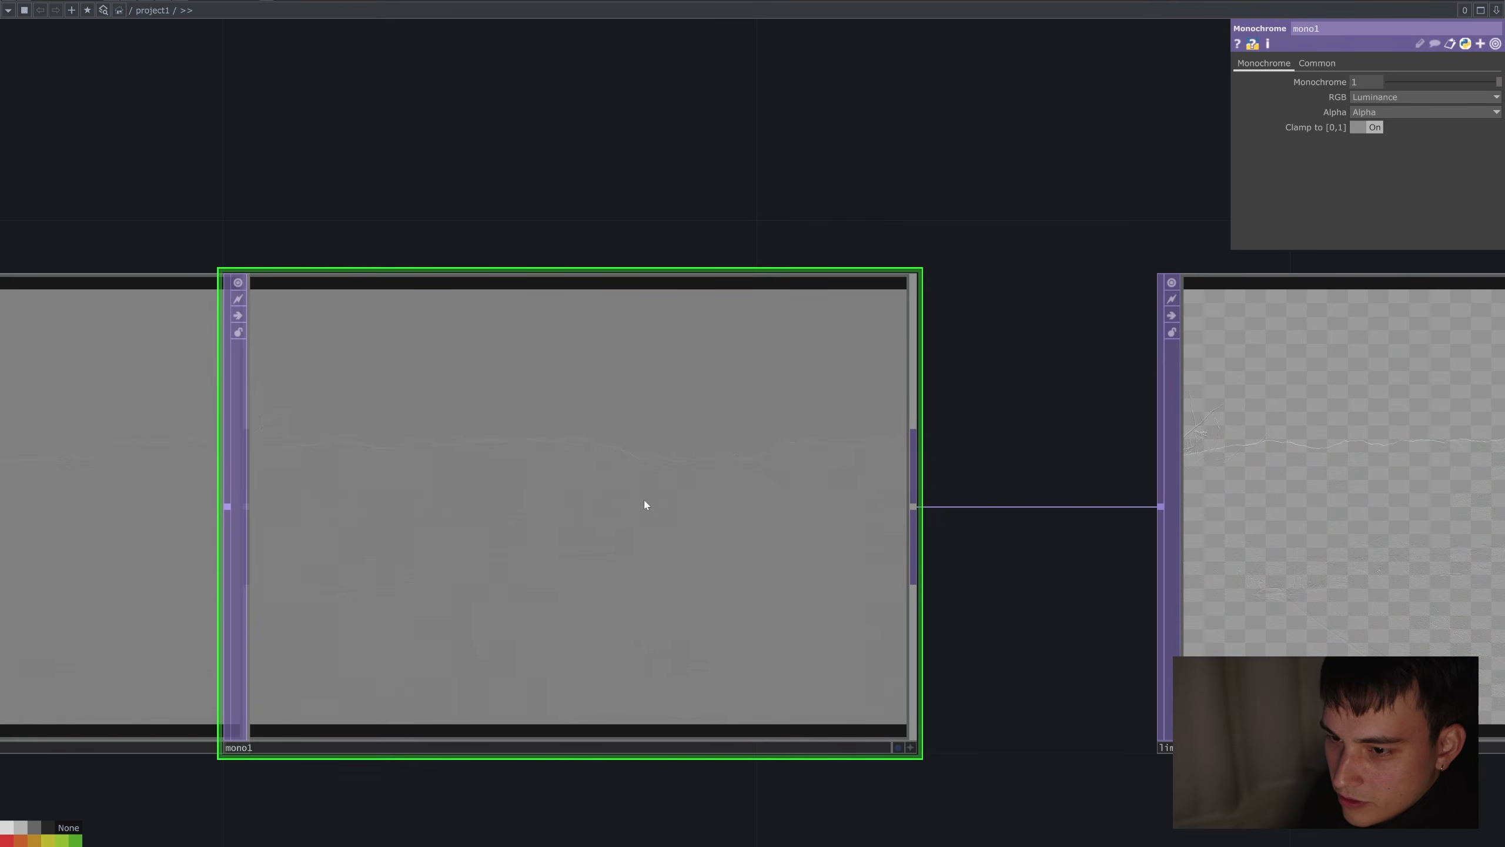
Examine the normalized monochrome slope image around the branches, ridge line and trees on the hillside.
scroll(776, 515, "up", 5)
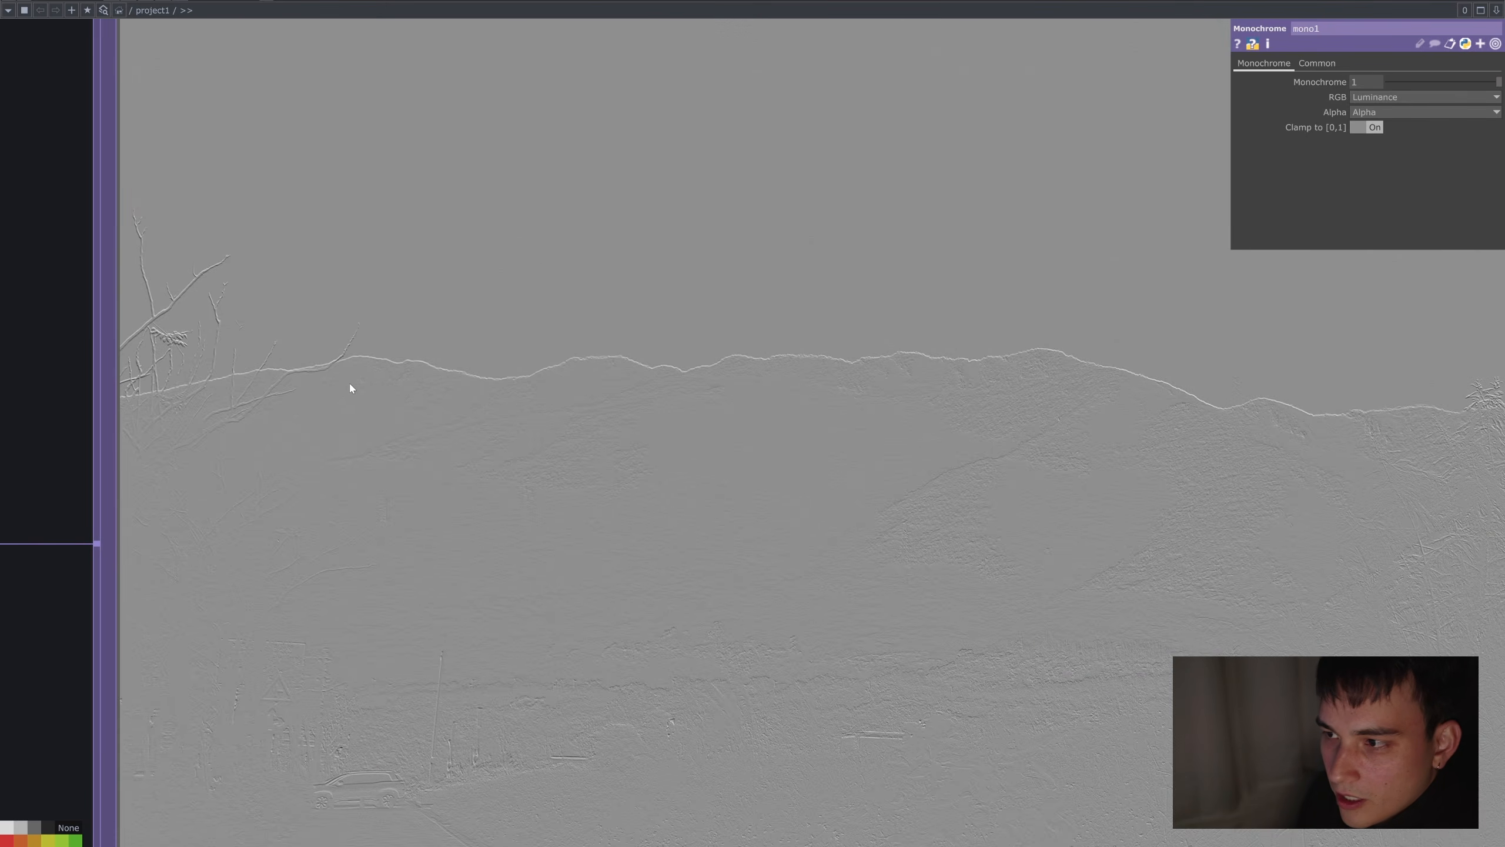
scroll(329, 476, "down", 2)
scroll(1066, 492, "down", 3)
scroll(1159, 407, "up", 5)
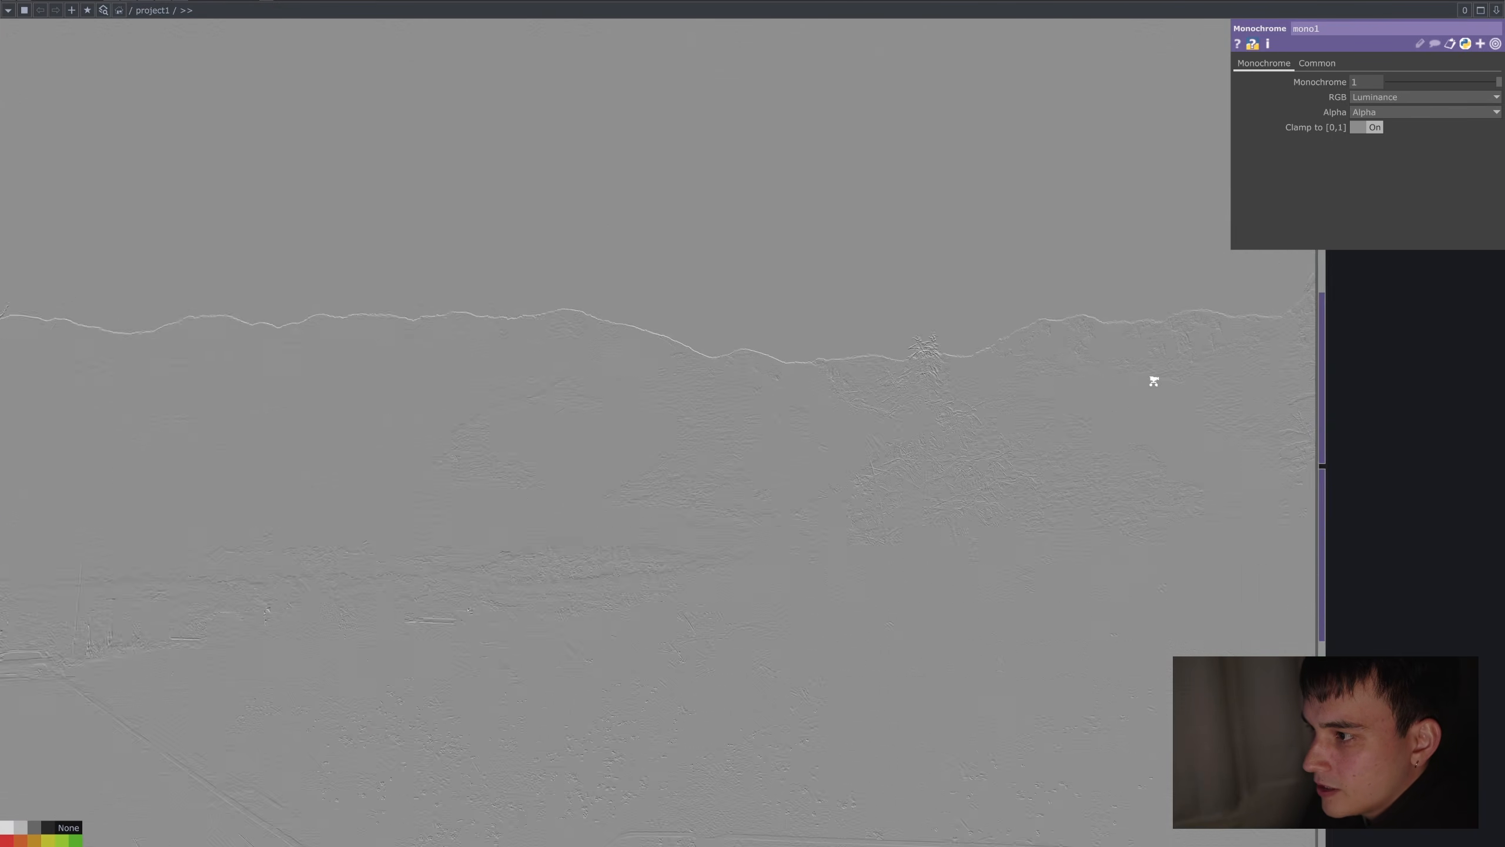
scroll(1153, 381, "up", 3)
scroll(608, 388, "up", 2)
scroll(611, 383, "down", 4)
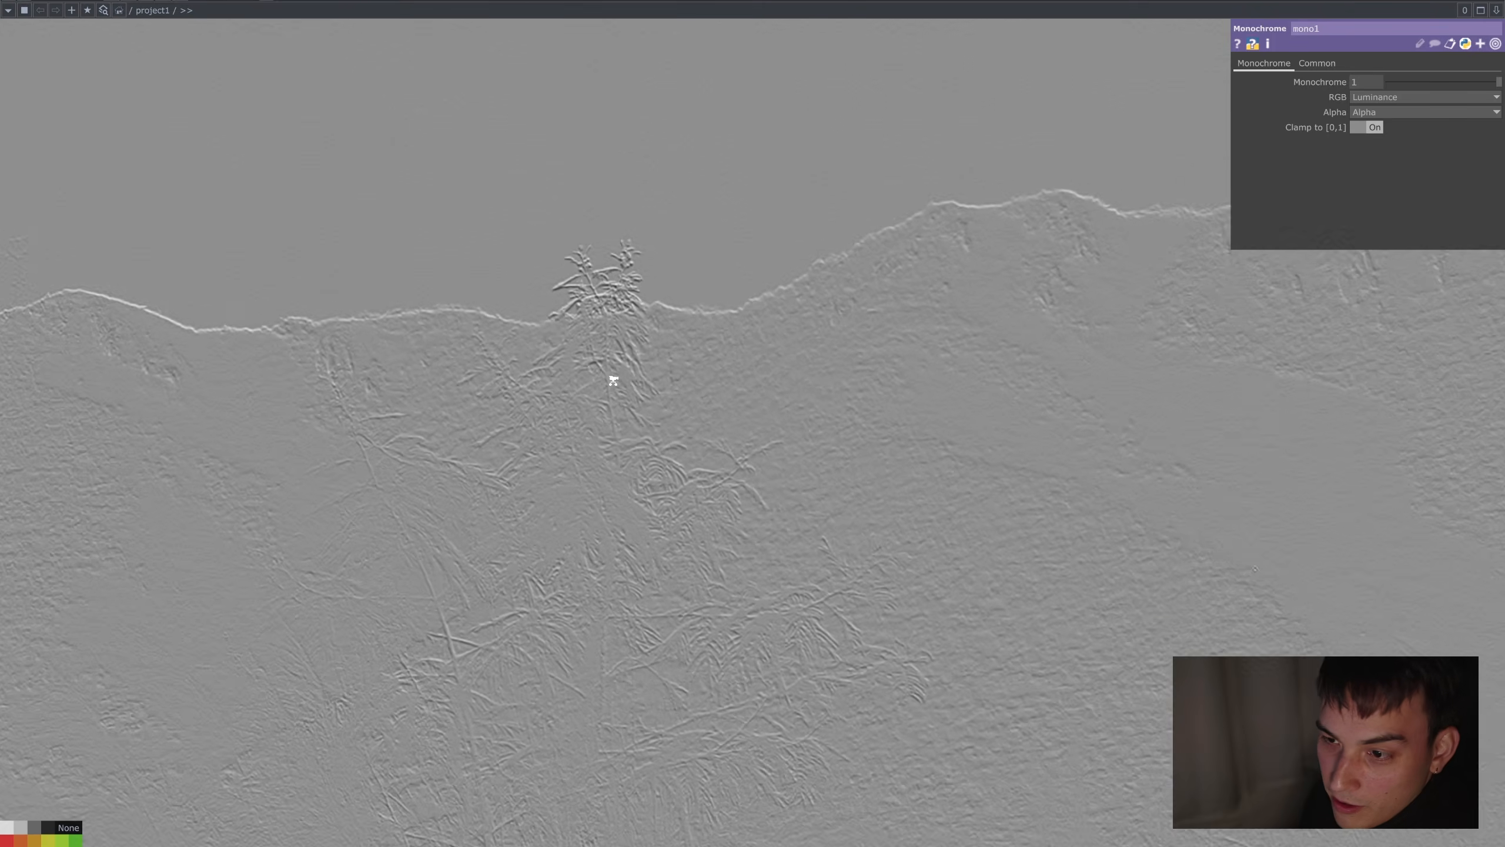
scroll(1356, 526, "down", 6)
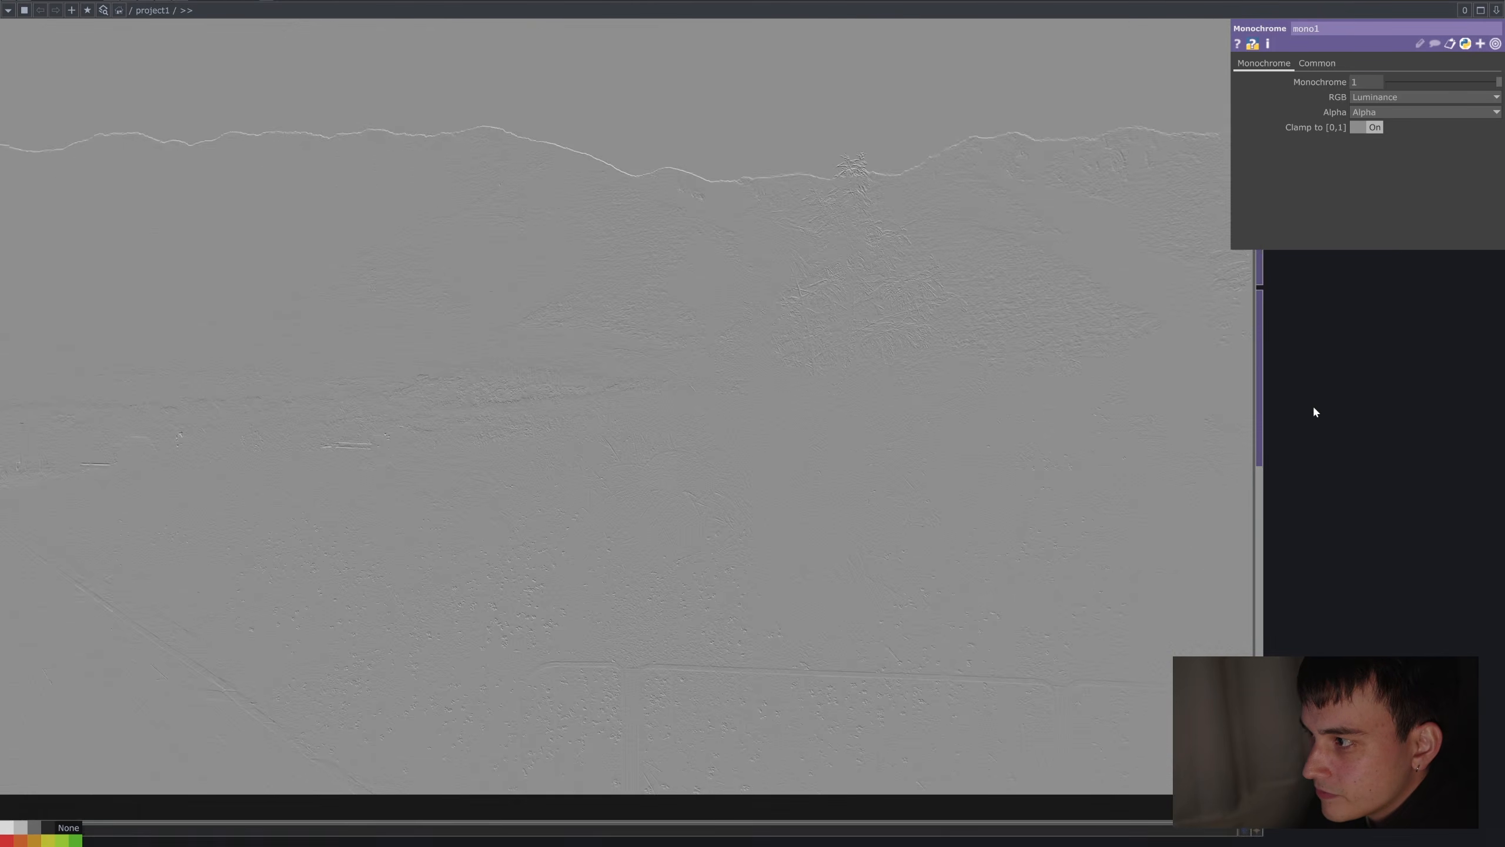
Add a Level TOP after transform1 and set Brightness 1 to 1.29 and Gamma 1 to 0.41.
left_click(579, 357)
left_click(947, 374)
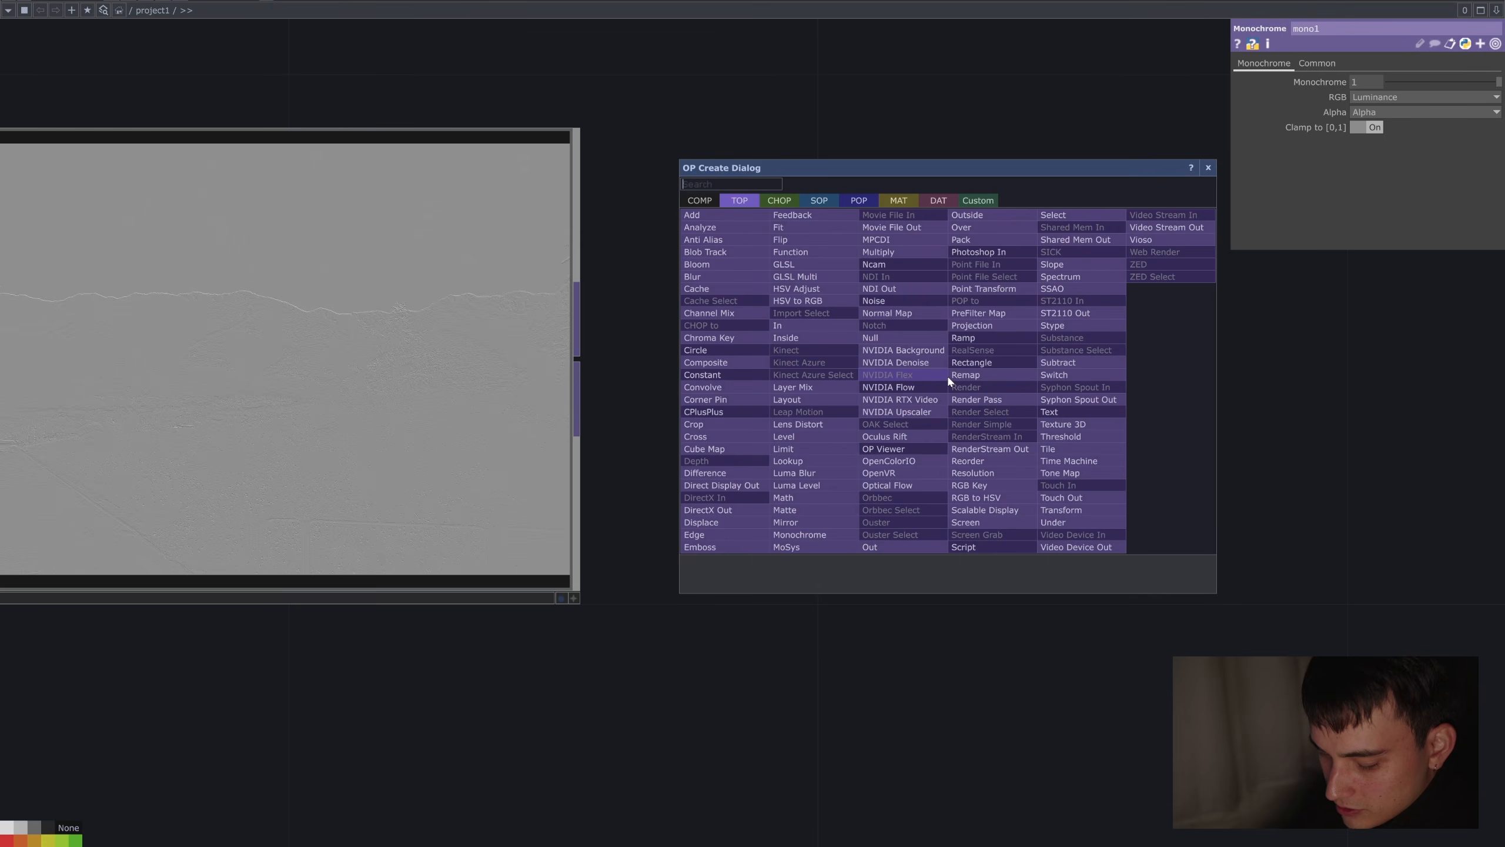
type("leve")
key("Return")
left_click(1092, 379)
left_click_drag(1429, 142, 1464, 129)
scroll(1042, 340, "up", 5)
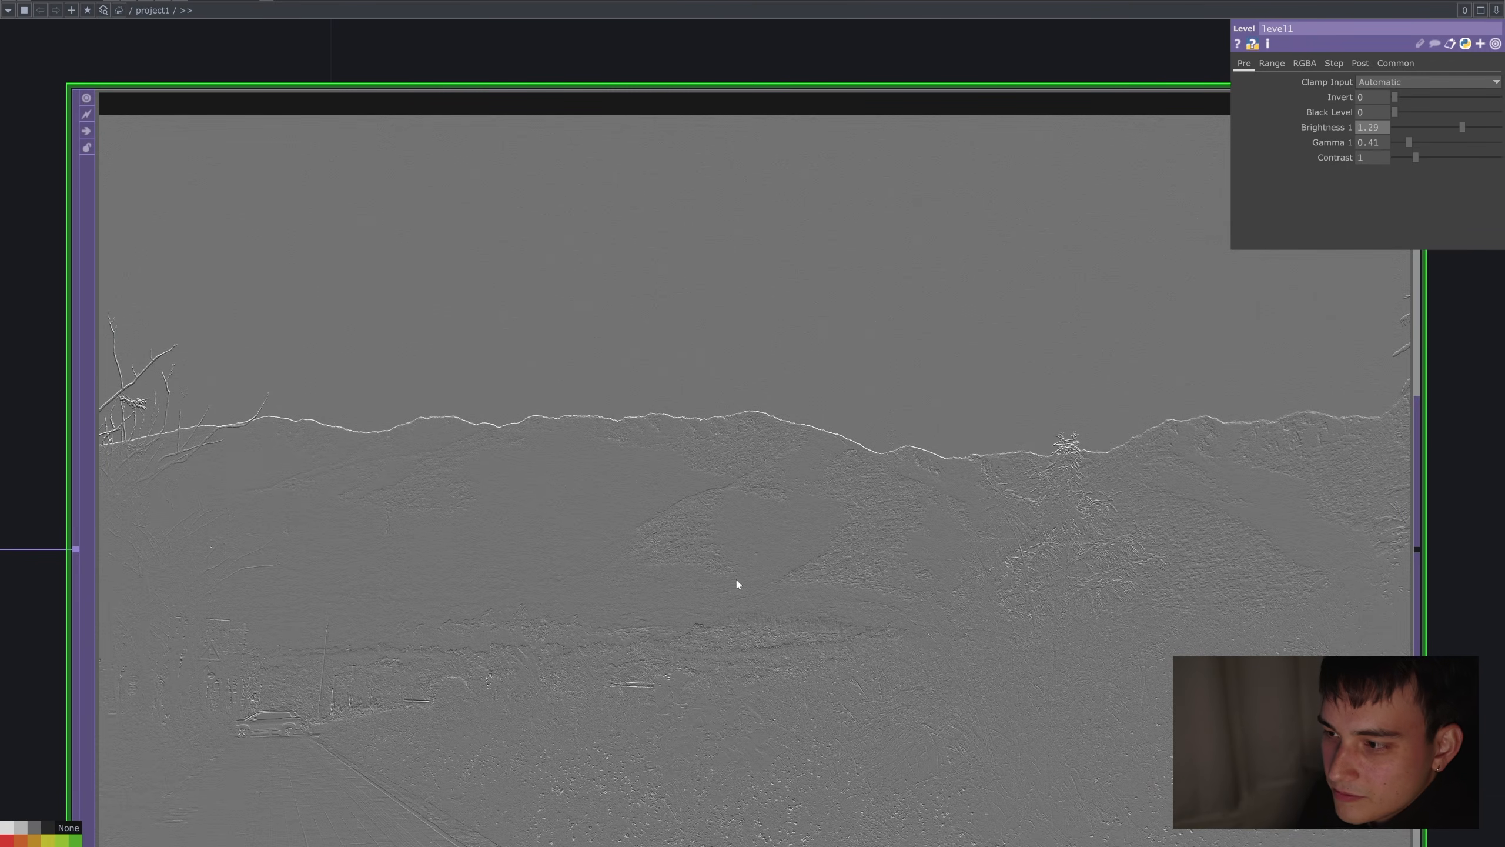
scroll(737, 584, "down", 2)
scroll(723, 603, "up", 3)
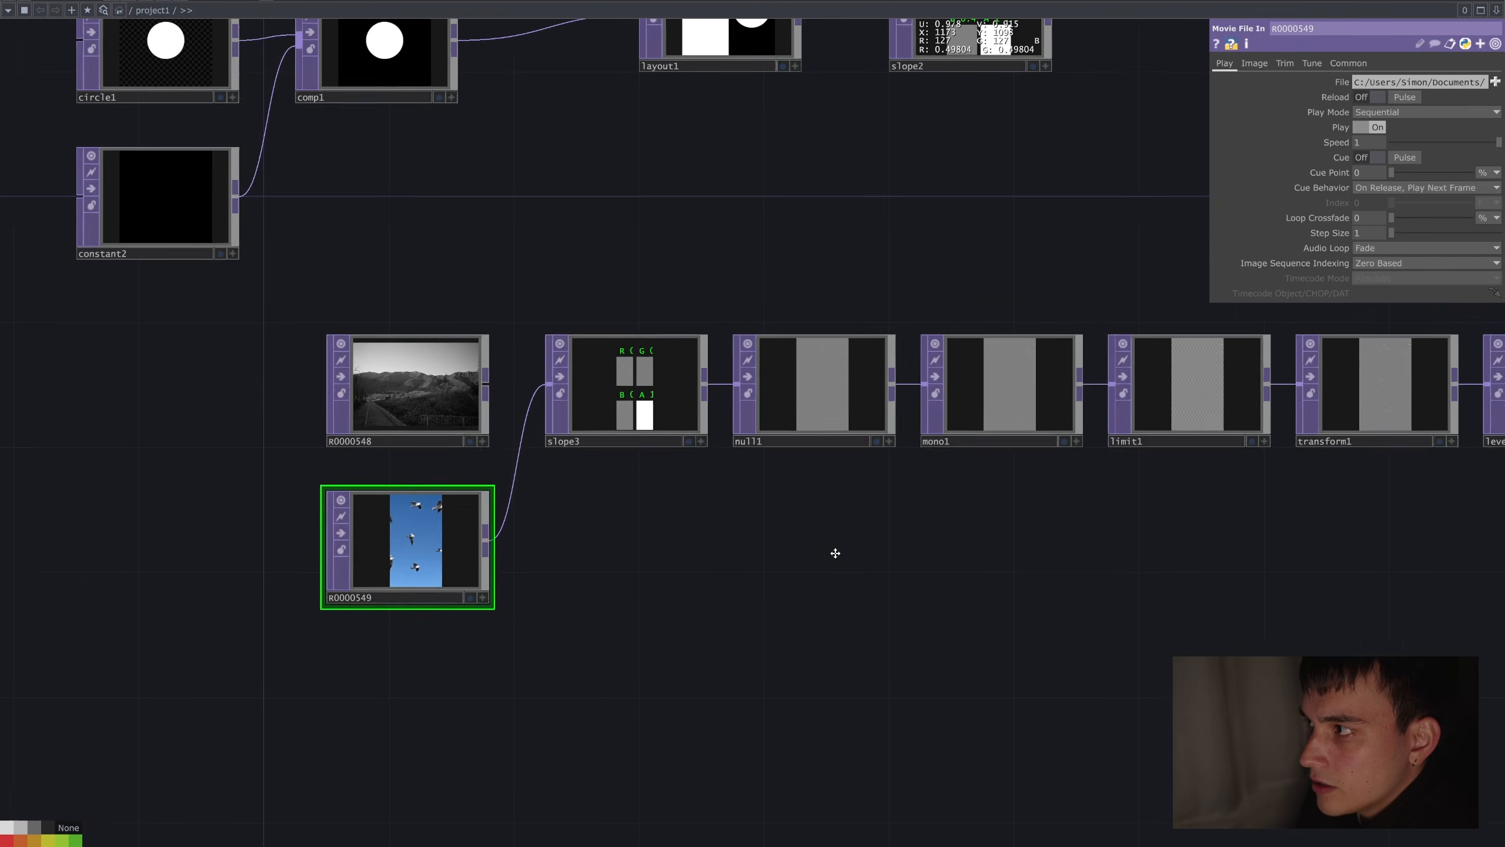
Import the IMG_4163 city photo as a Movie File In TOP in the empty area below R0000549.
left_click_drag(836, 554, 959, 467)
left_click_drag(823, 624, 749, 404)
left_click_drag(882, 487, 810, 458)
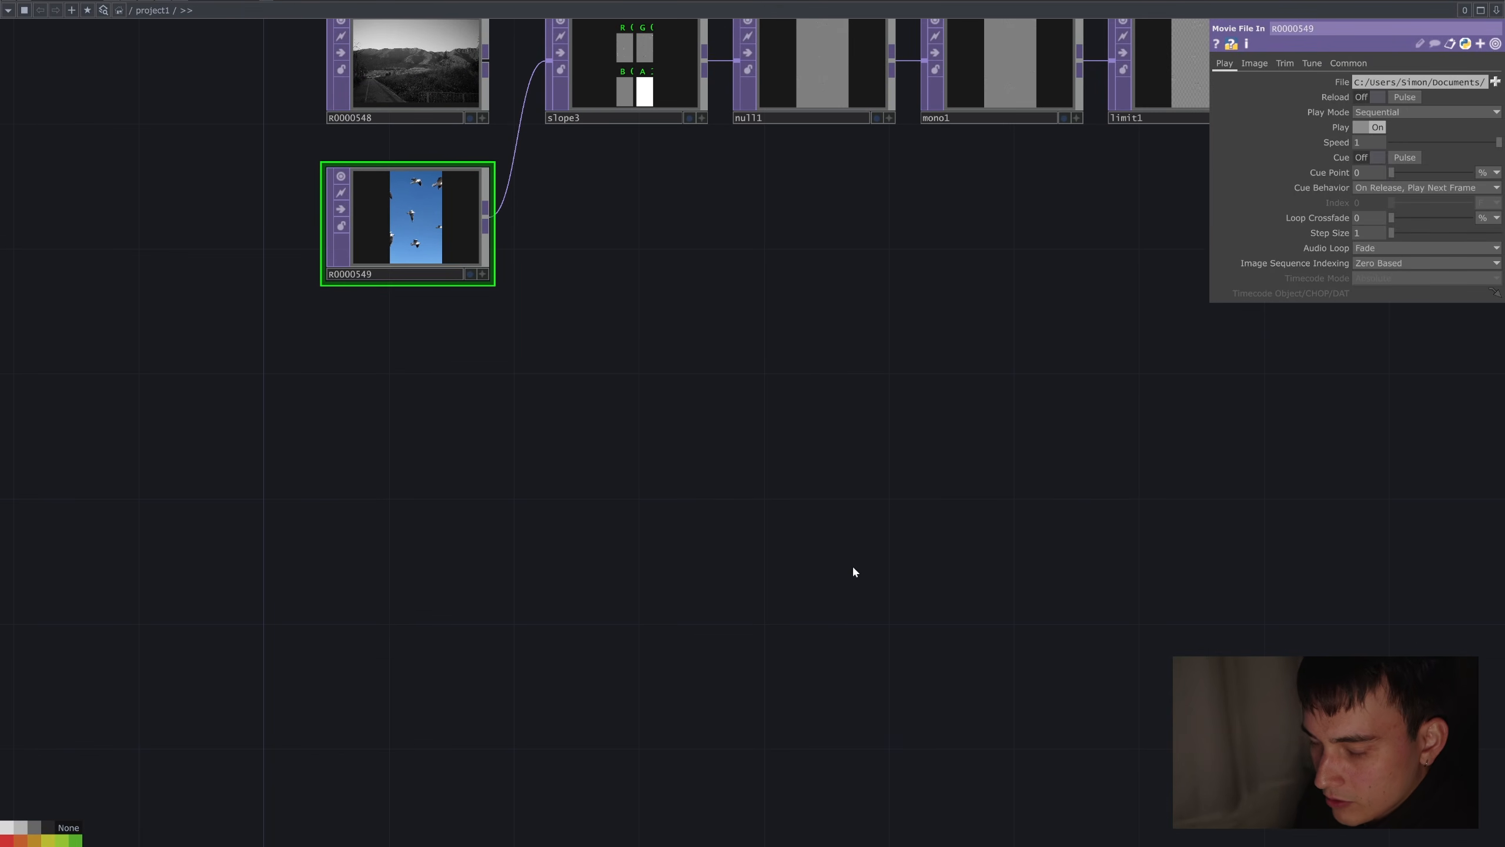
left_click_drag(775, 497, 811, 472)
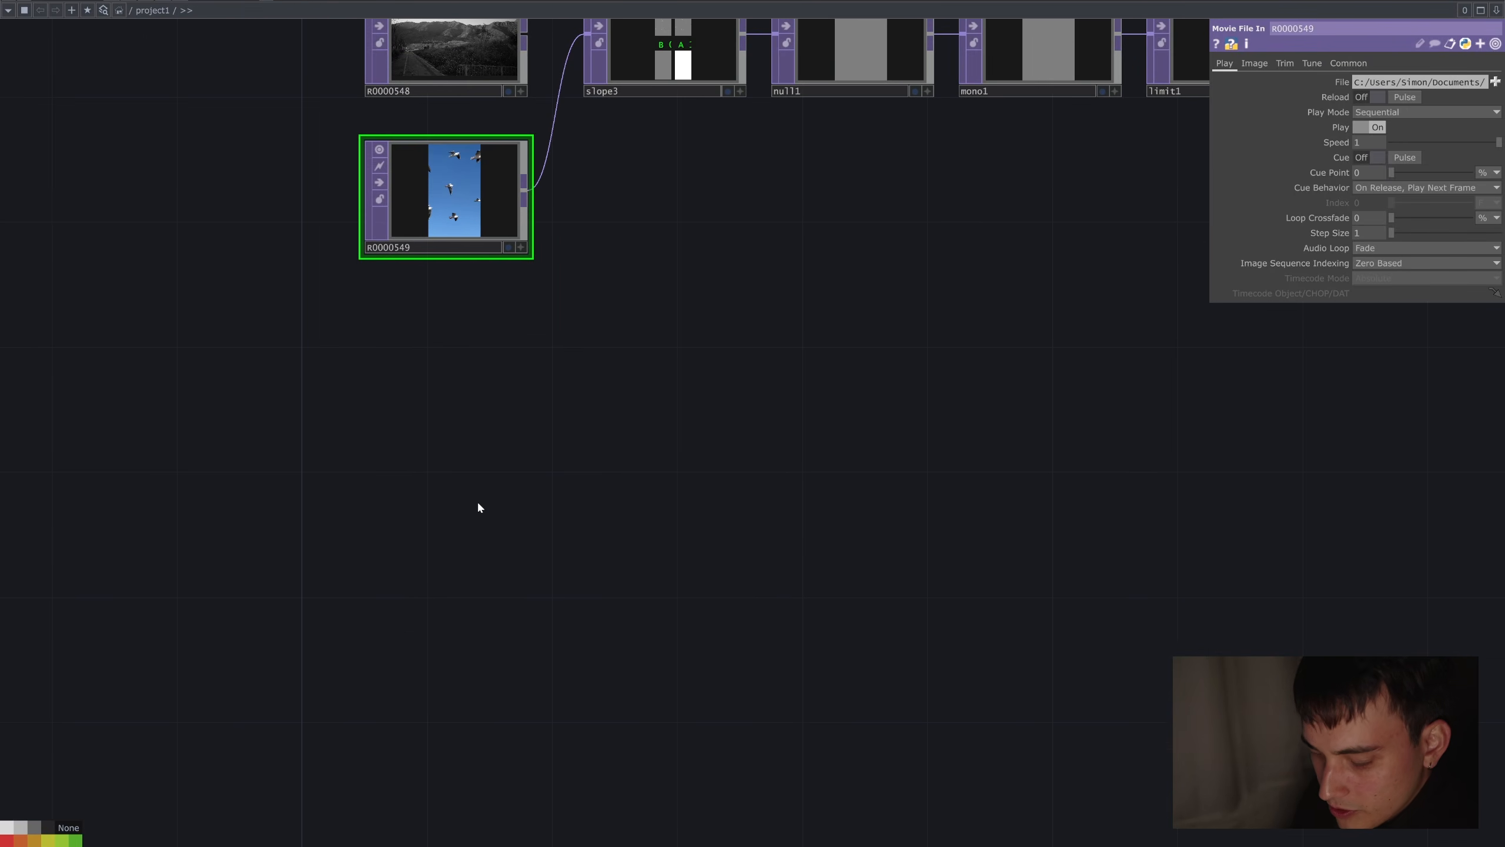
key("ctrl+f")
double_click(828, 358)
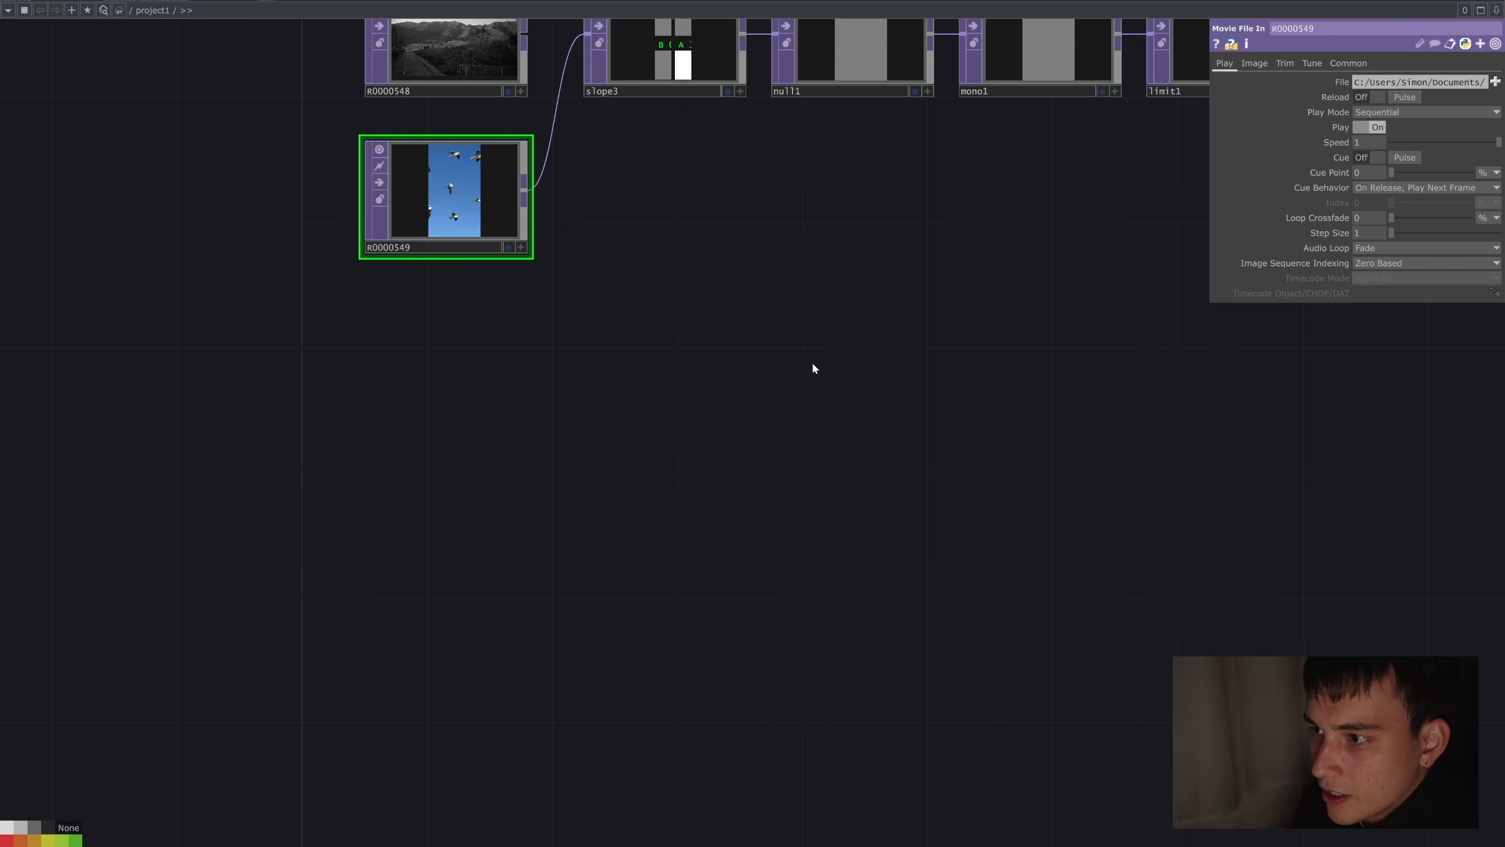
scroll(531, 588, "down", 5)
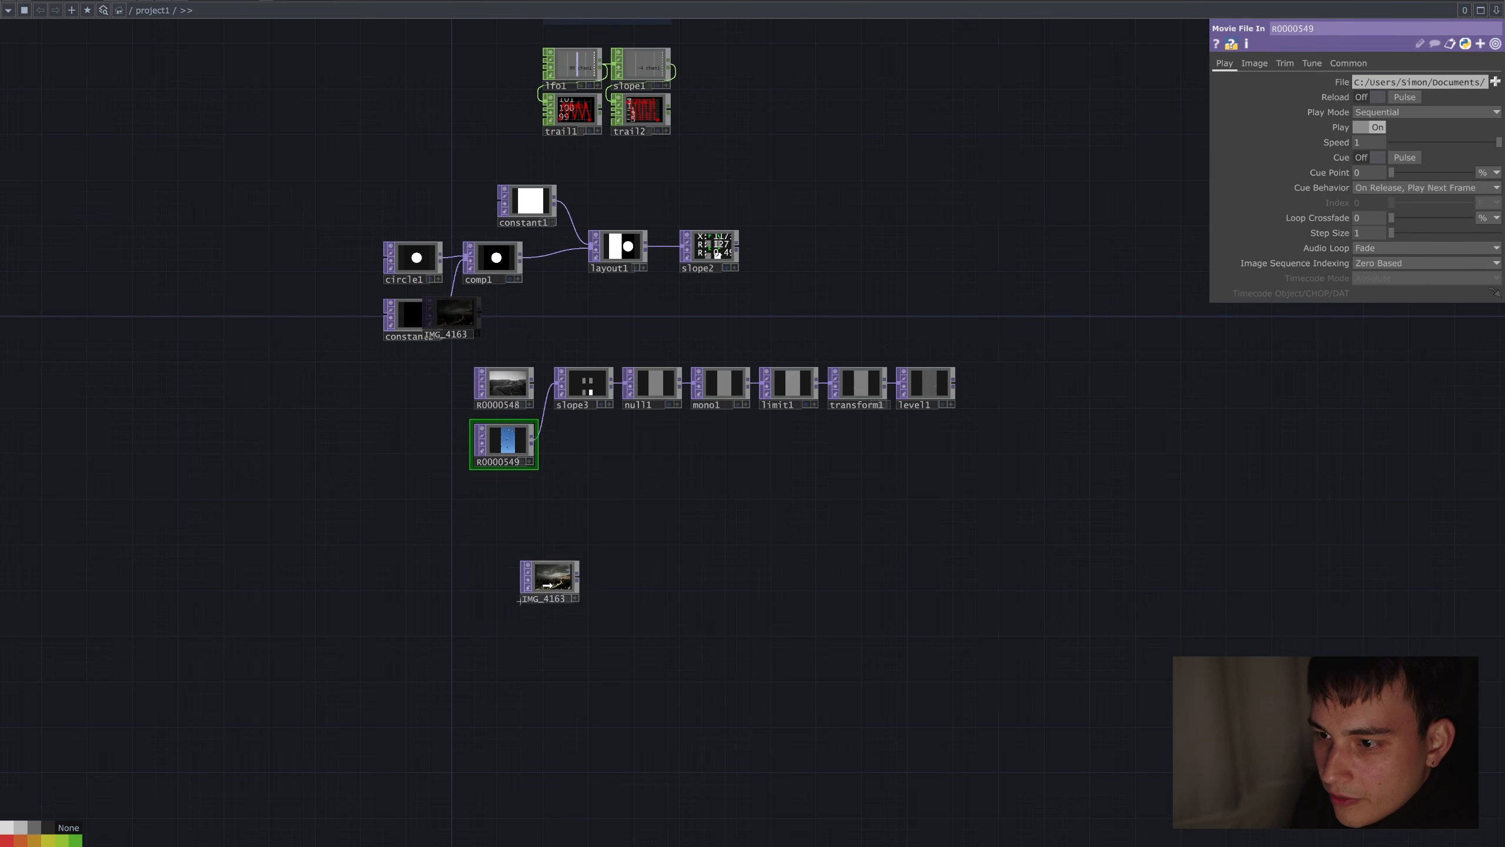
scroll(520, 601, "up", 3)
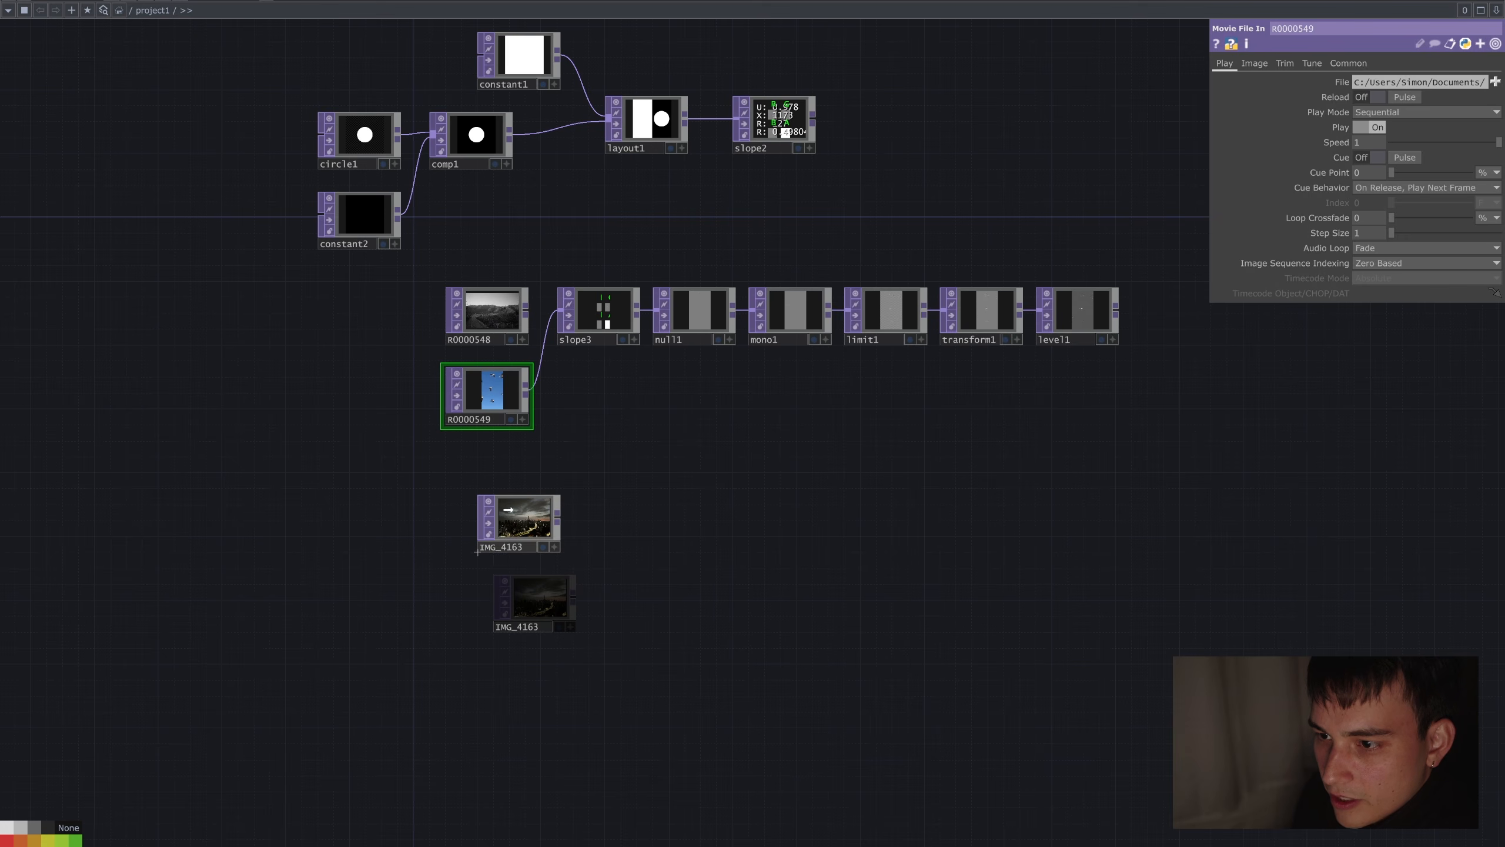
scroll(511, 510, "up", 5)
left_click(511, 502)
Add a Displace TOP with IMG_4163 as its first input.
mouse_move(694, 511)
left_mouse_down()
mouse_move(728, 514)
mouse_move(685, 519)
left_mouse_up()
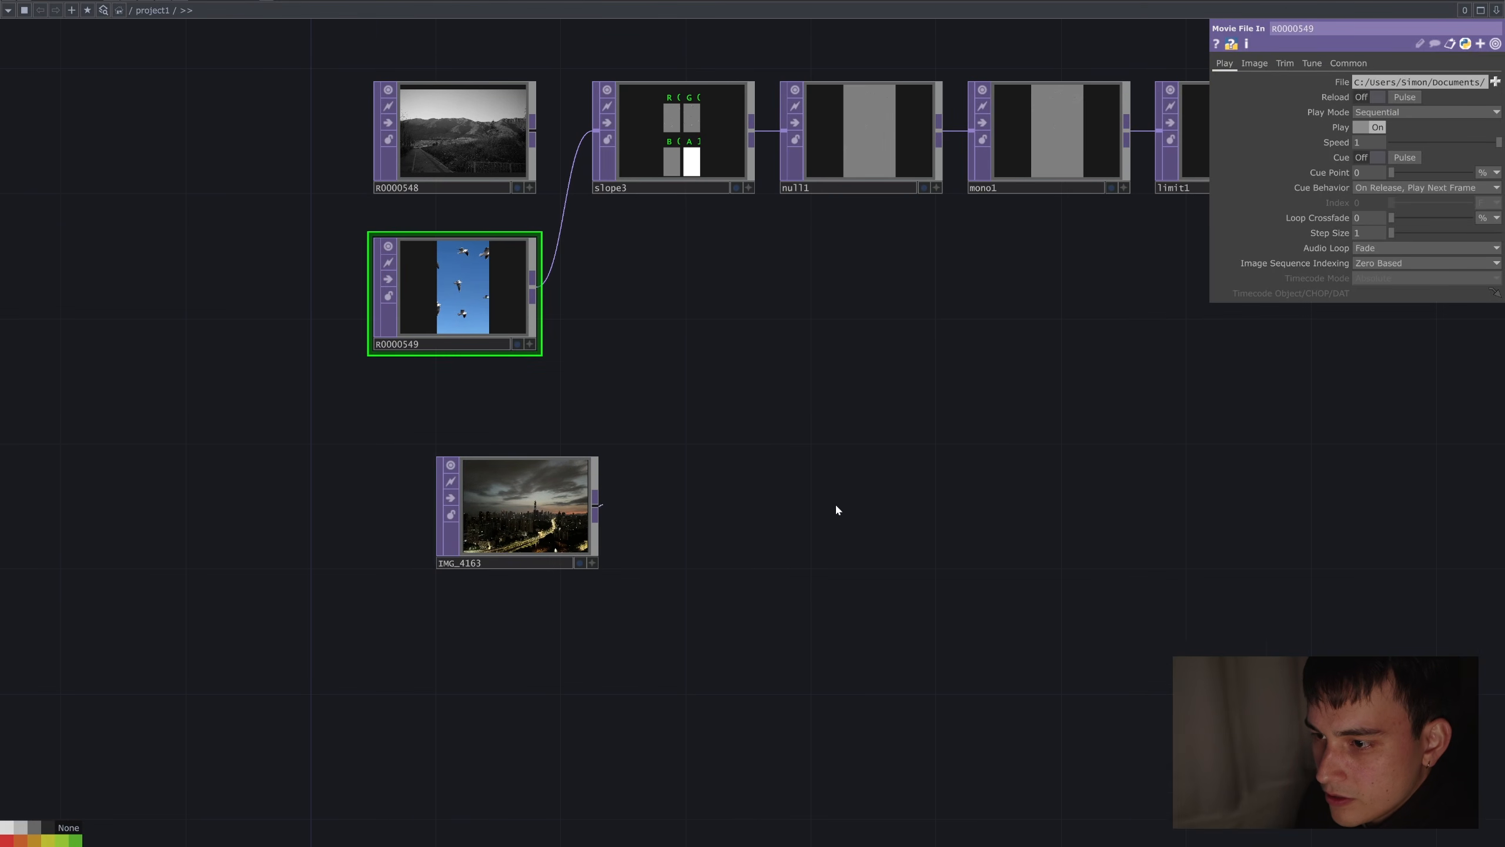
left_click(1087, 524)
type("displ")
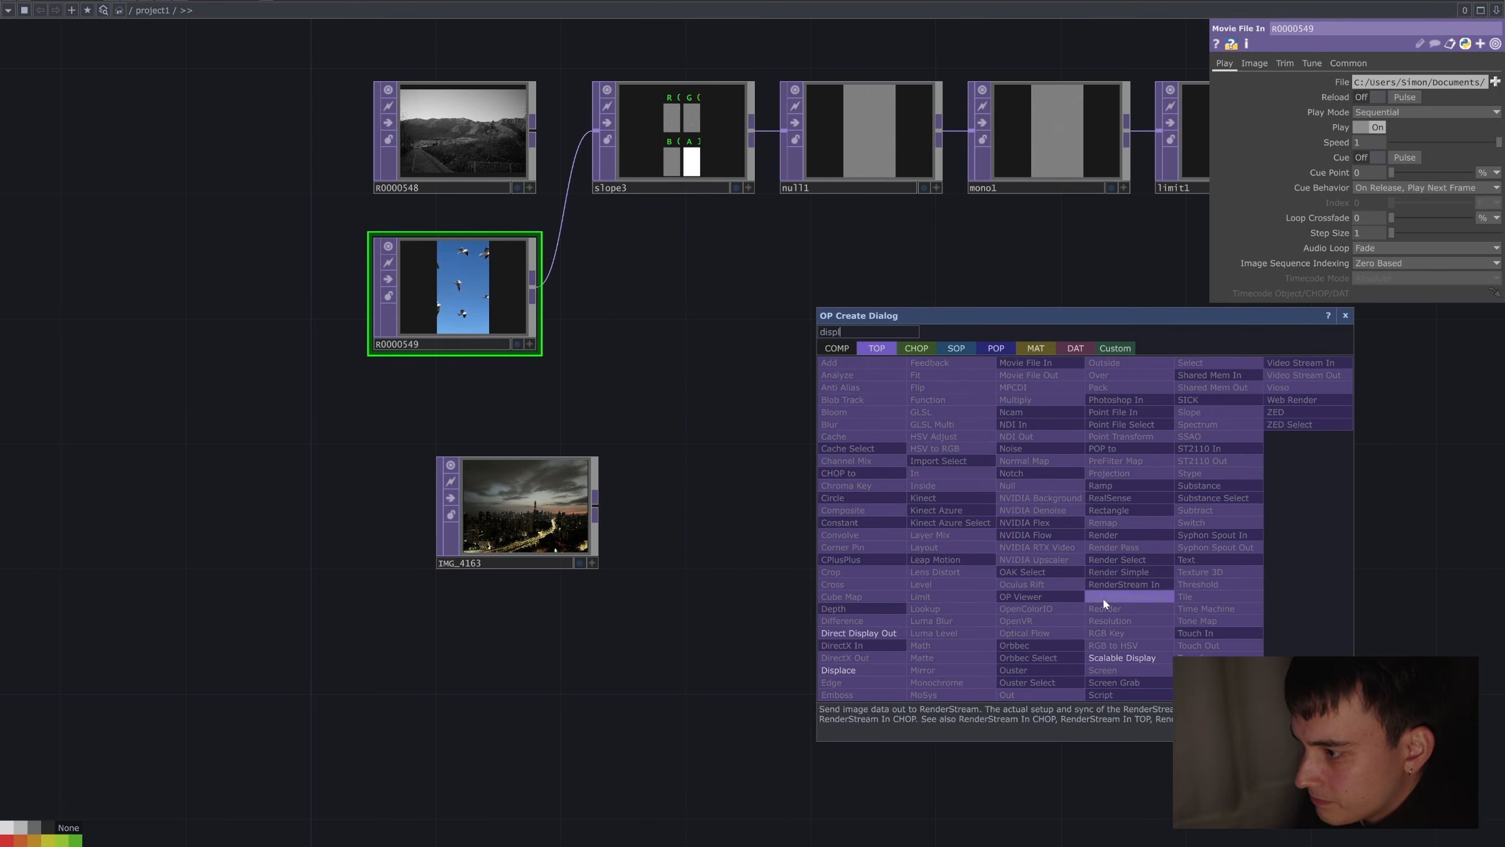
left_click(902, 667)
left_click(1017, 507)
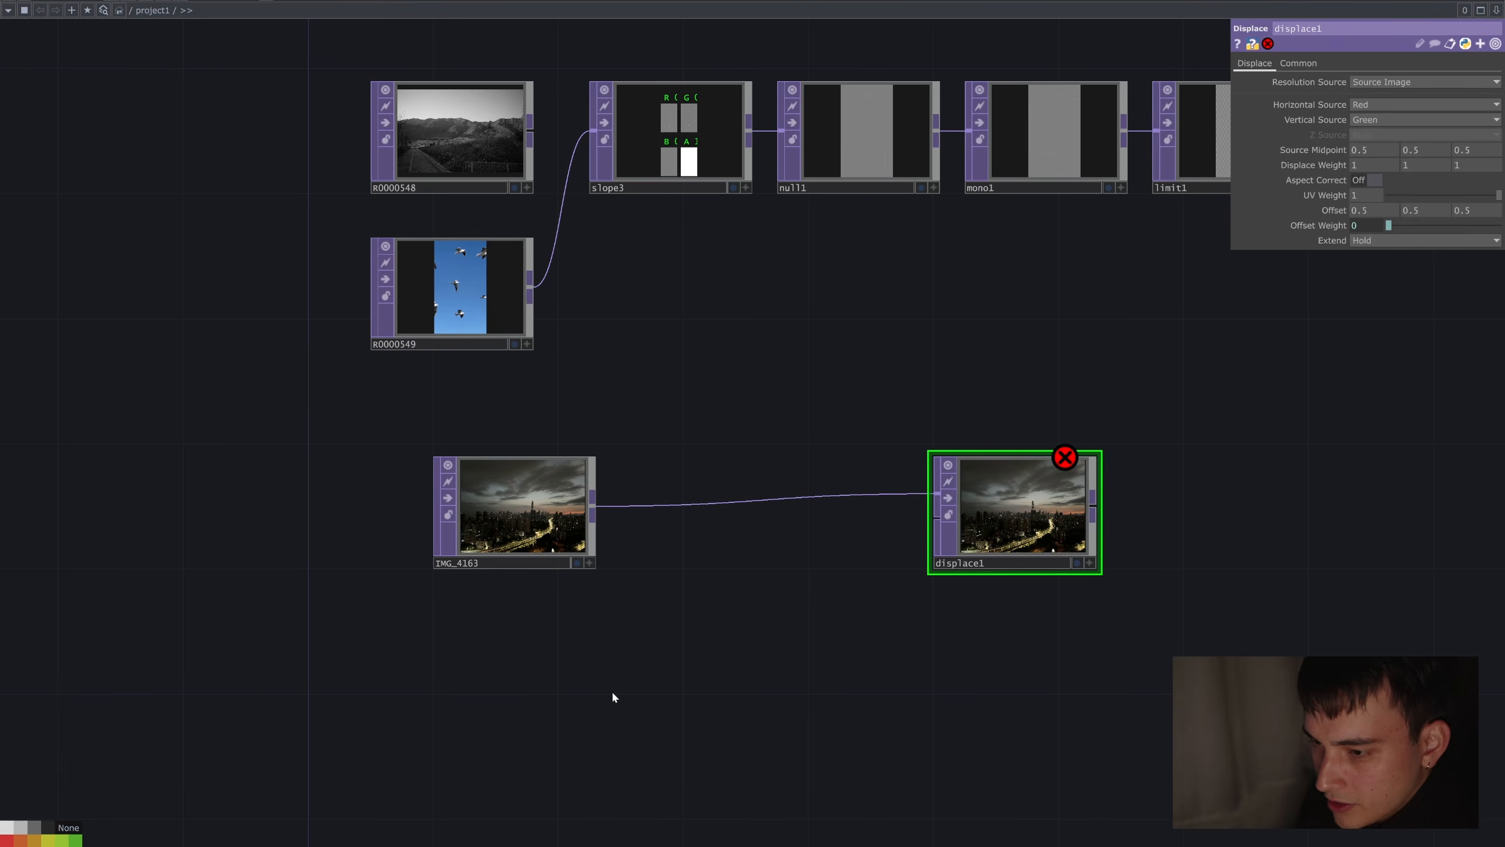
Add a Ramp TOP below IMG_4163, set its type to Circular and connect it to displace1's second input.
key("Tab")
type("ramp")
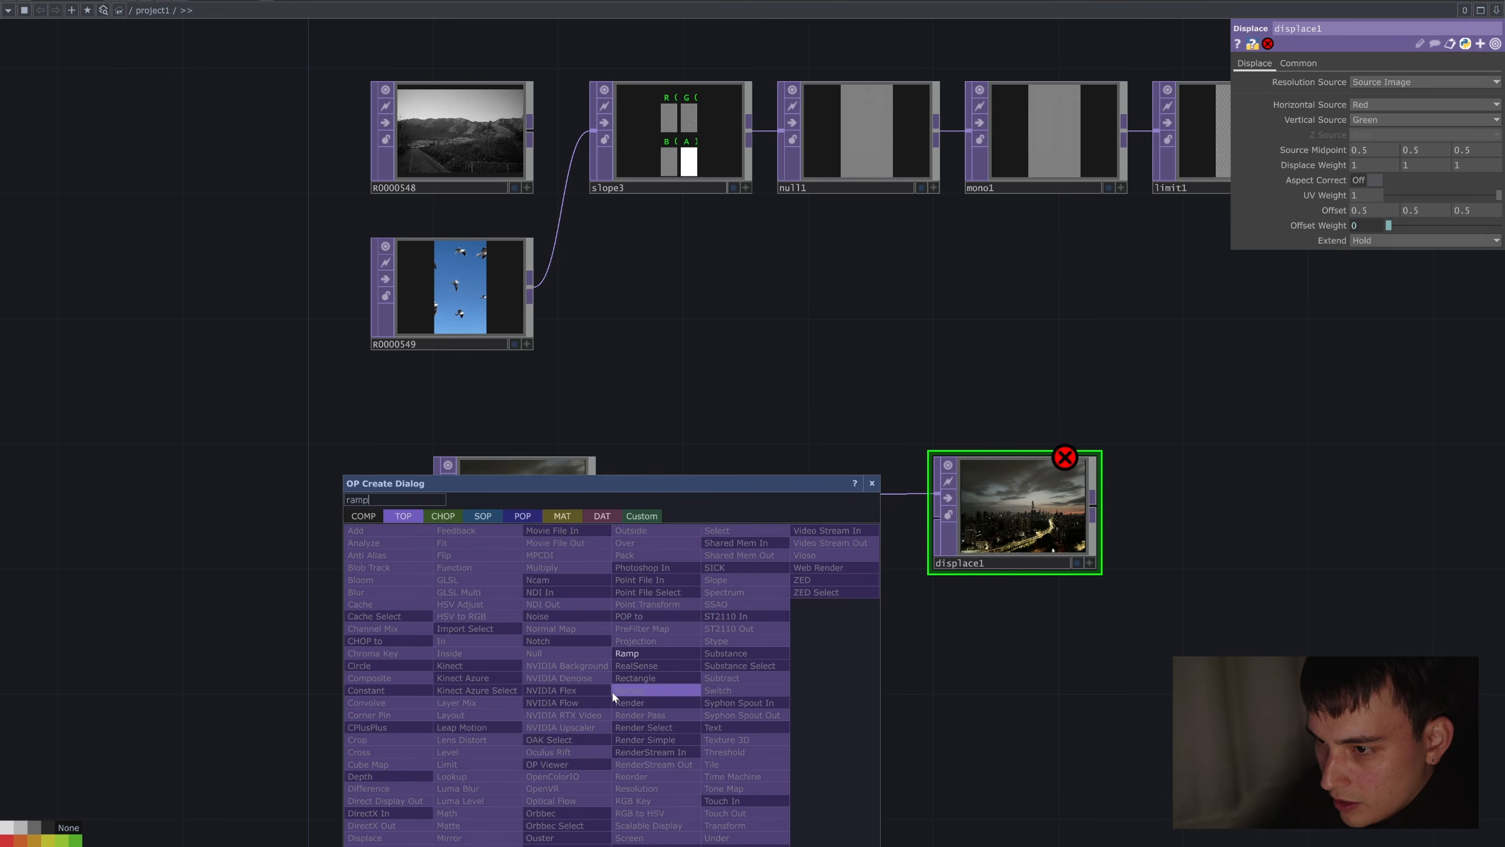
left_click(674, 652)
left_click(522, 677)
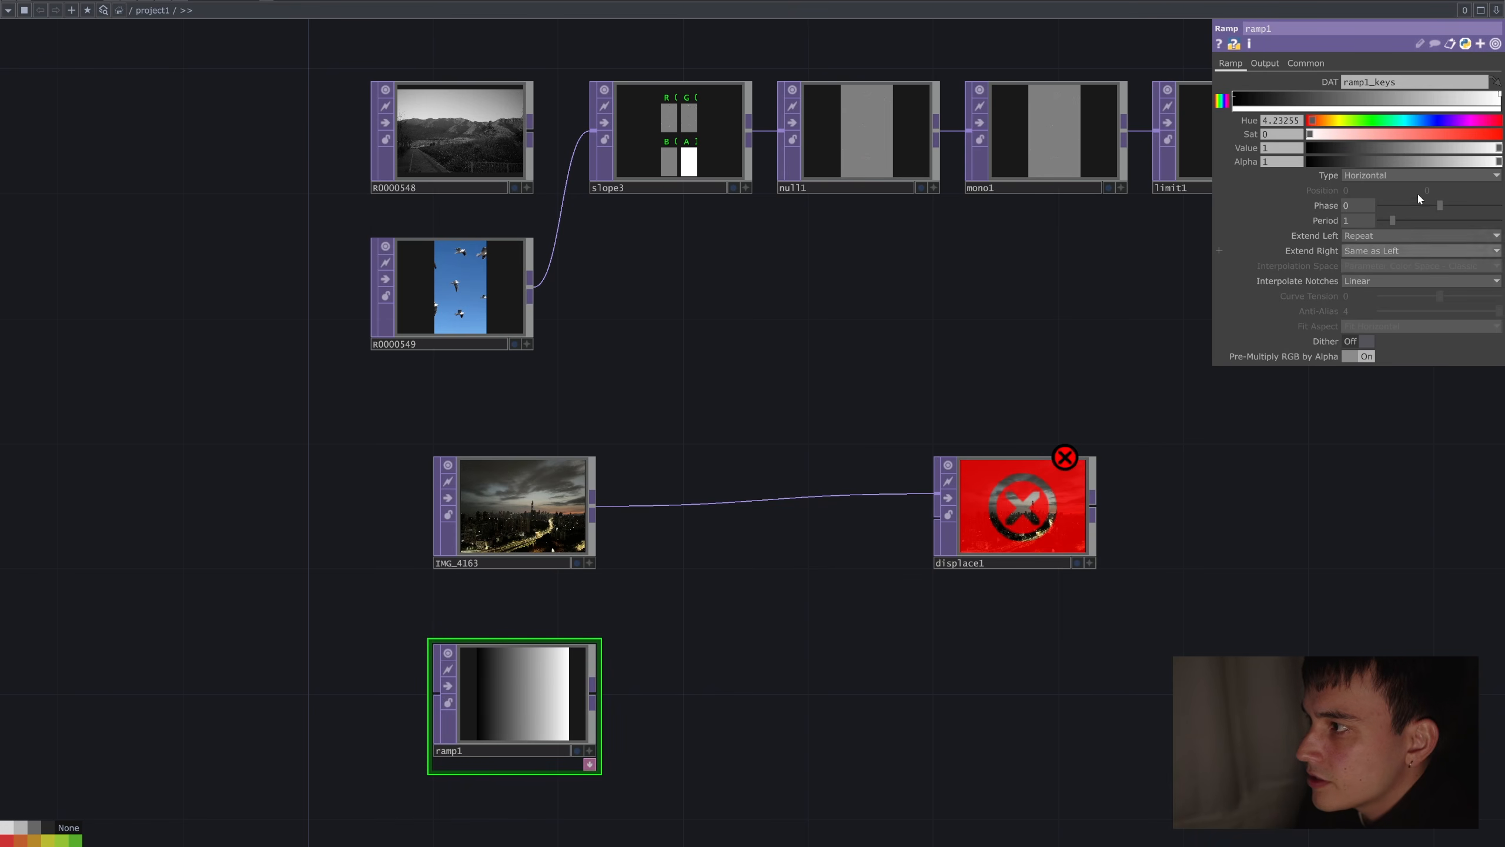
left_click(1361, 230)
left_click_drag(799, 555, 909, 502)
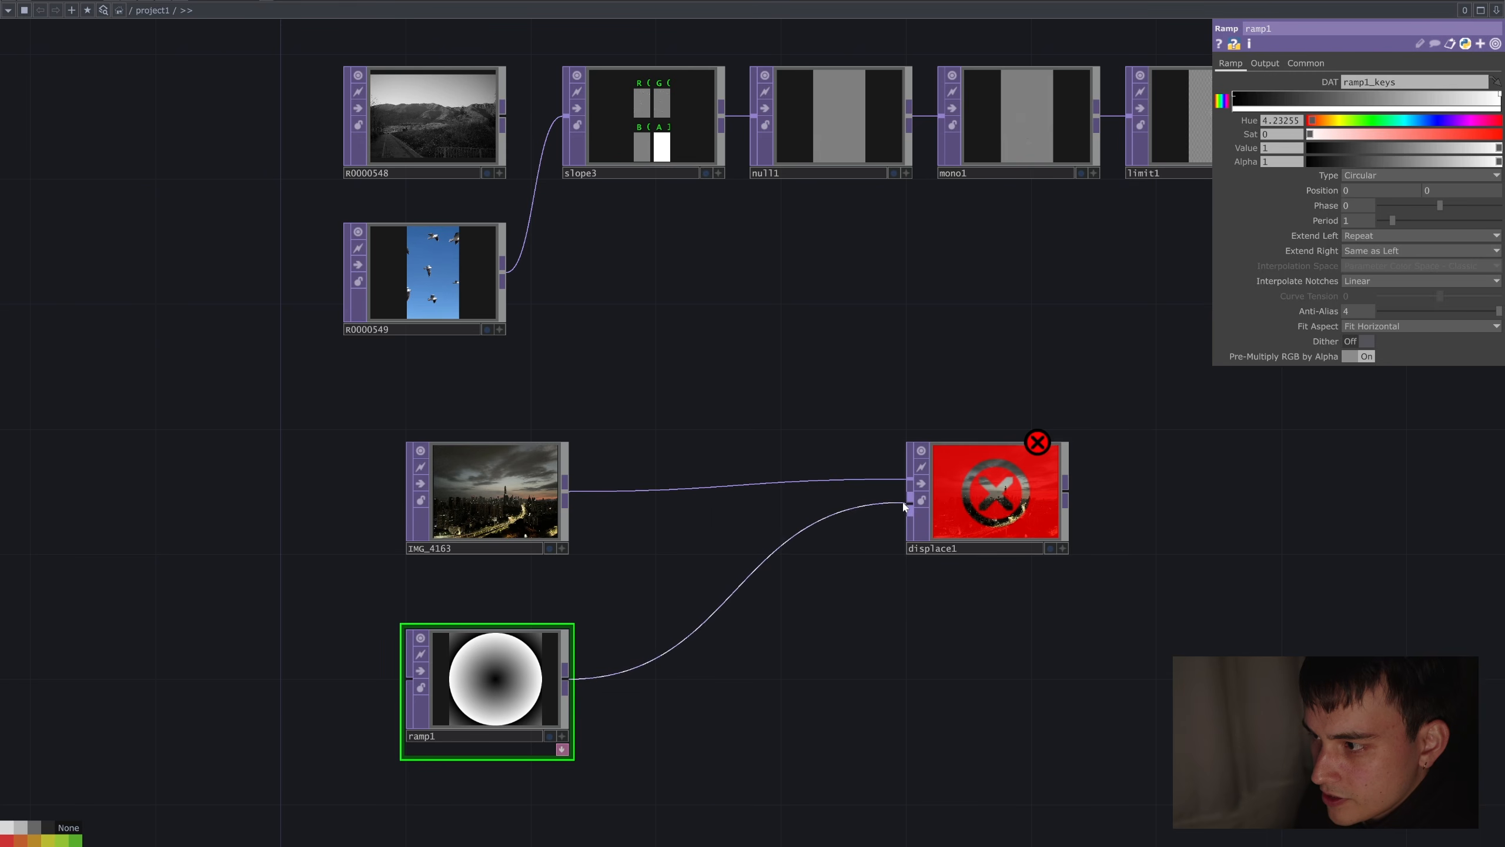
Open displace1 in a separate viewer window, then shrink and place it clear of the Displace node.
left_click(1036, 475)
right_click(1035, 475)
left_click(1073, 488)
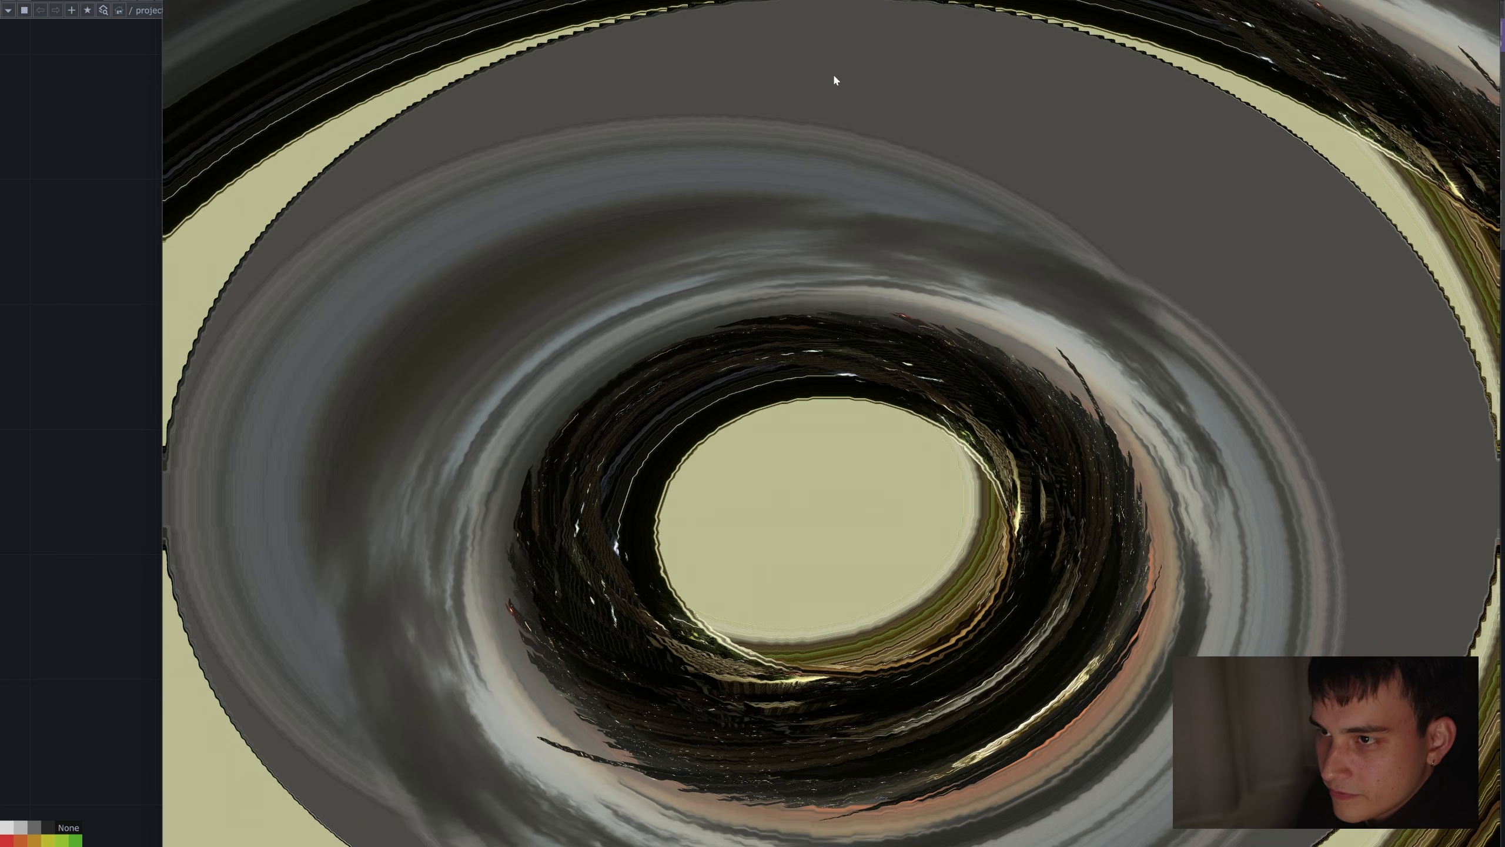
left_click_drag(162, 0, 786, 444)
left_click_drag(1011, 457, 271, 80)
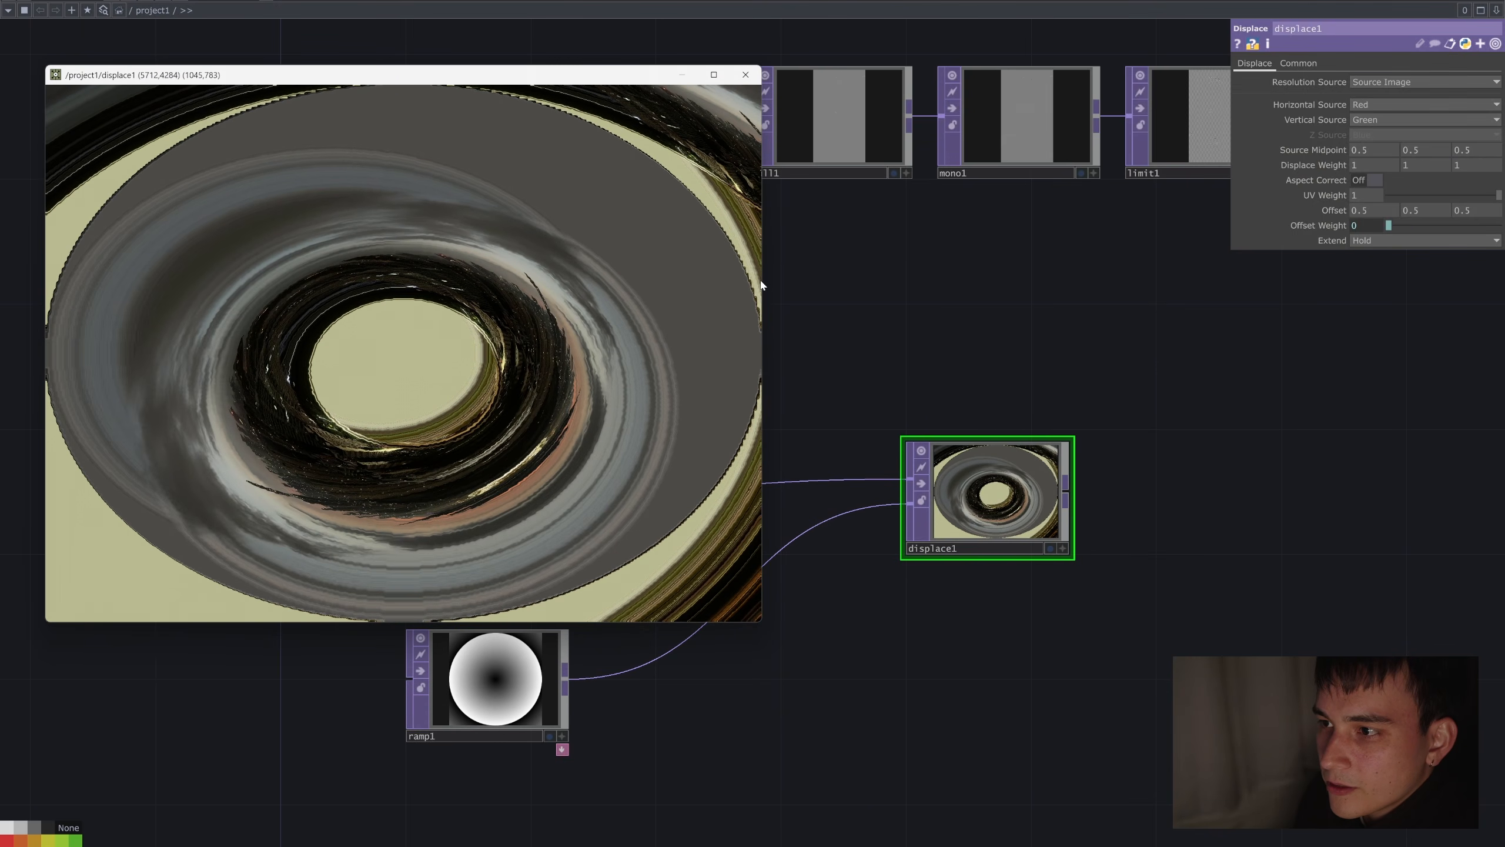
left_click_drag(763, 288, 539, 275)
left_click_drag(884, 376, 997, 350)
left_click_drag(937, 612, 950, 610)
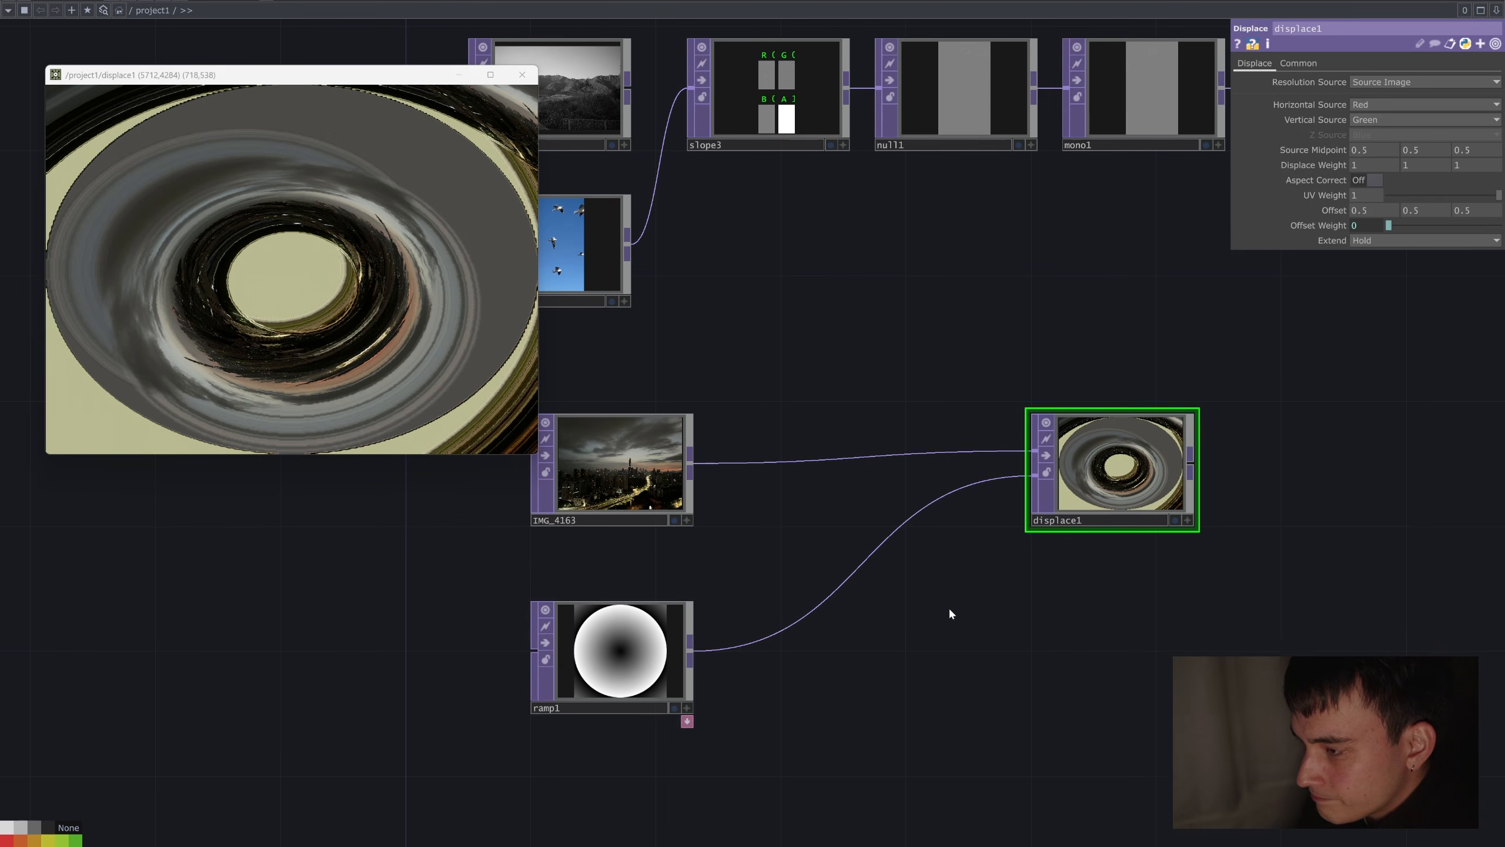
Set ramp1's Extend Left to Mirror and displace1's three Displace Weight values to 0.05.
left_click(616, 659)
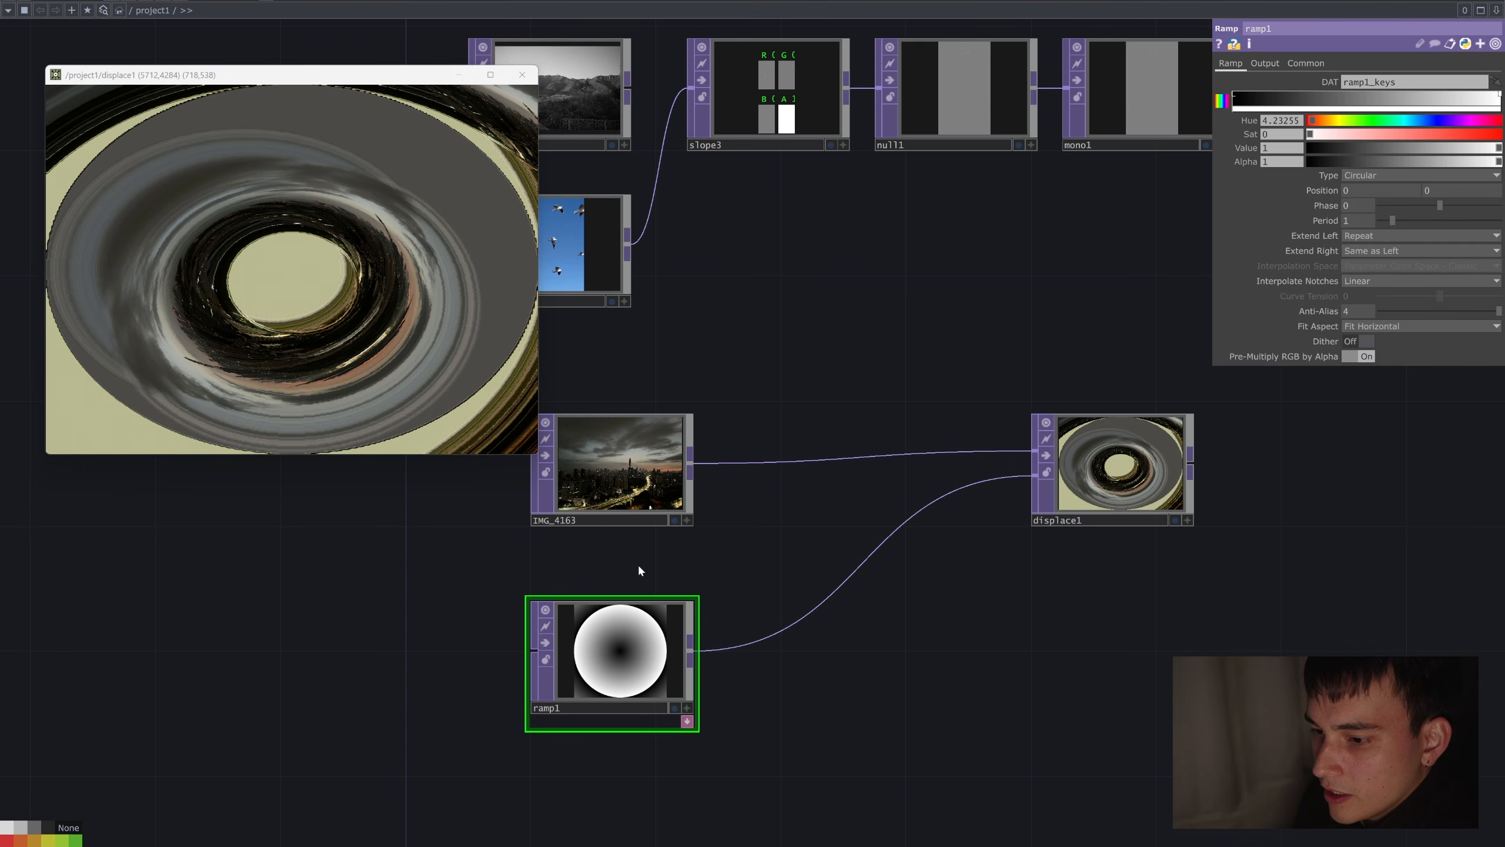
scroll(640, 571, "up", 2)
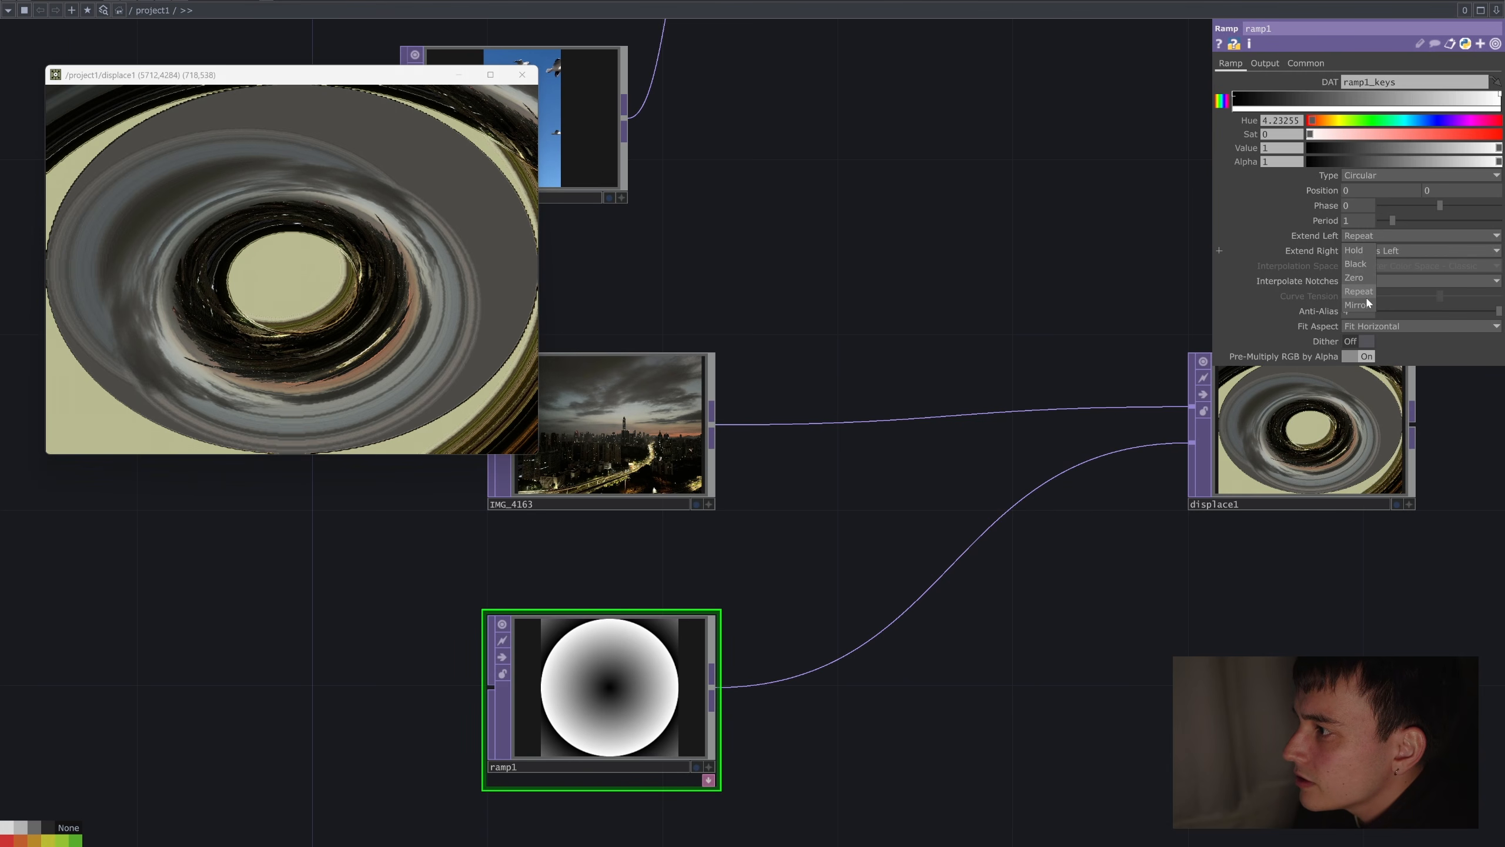
left_click(1364, 304)
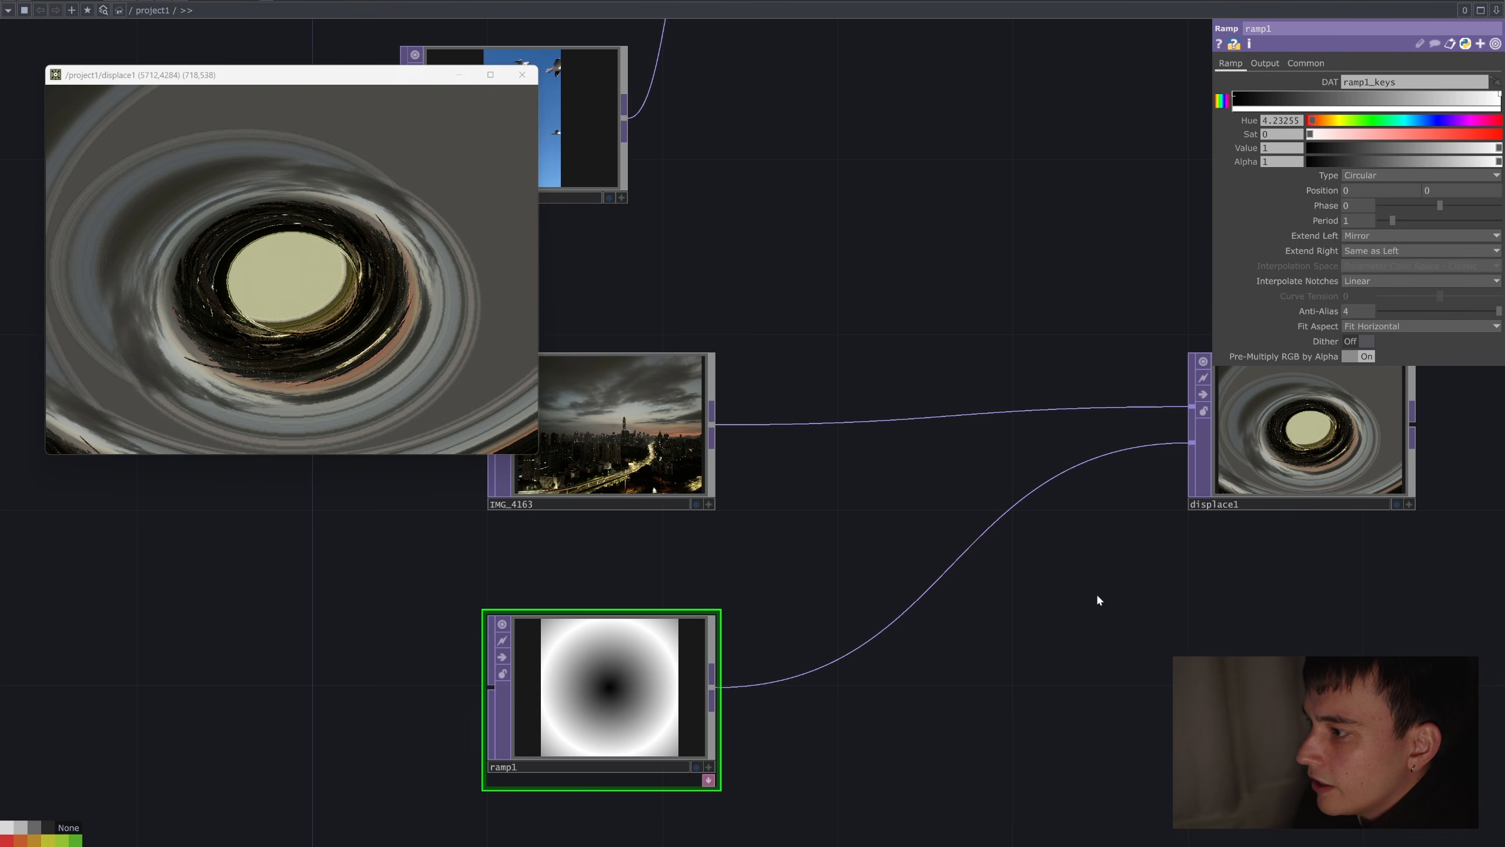
left_click(1343, 447)
middle_click_drag(1337, 167, 1331, 139)
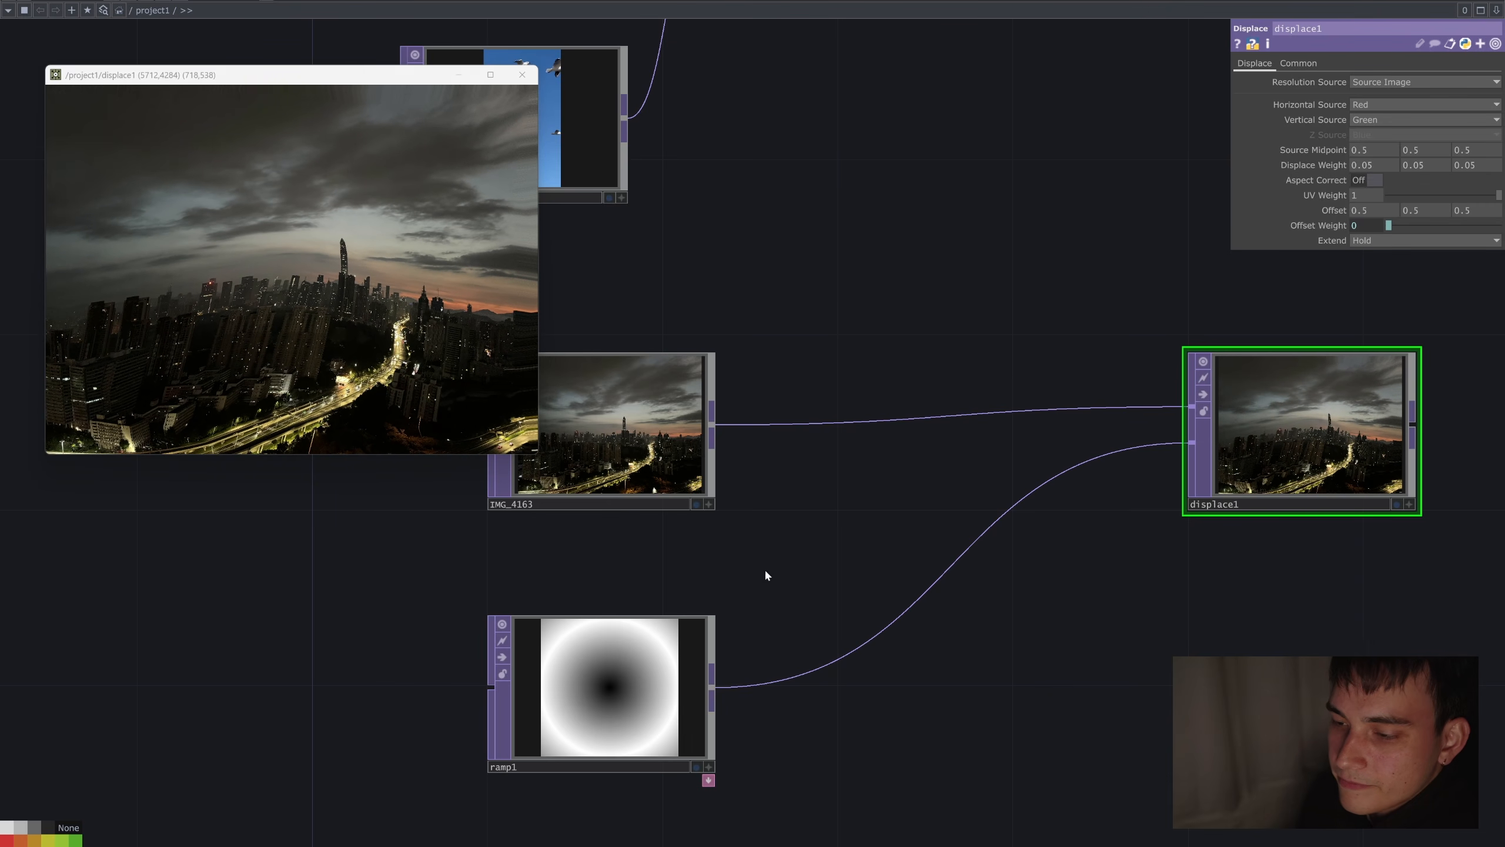
Bypass ramp1, then move displace1's viewer window between the nodes and enlarge it.
left_click(522, 667)
left_click(503, 657)
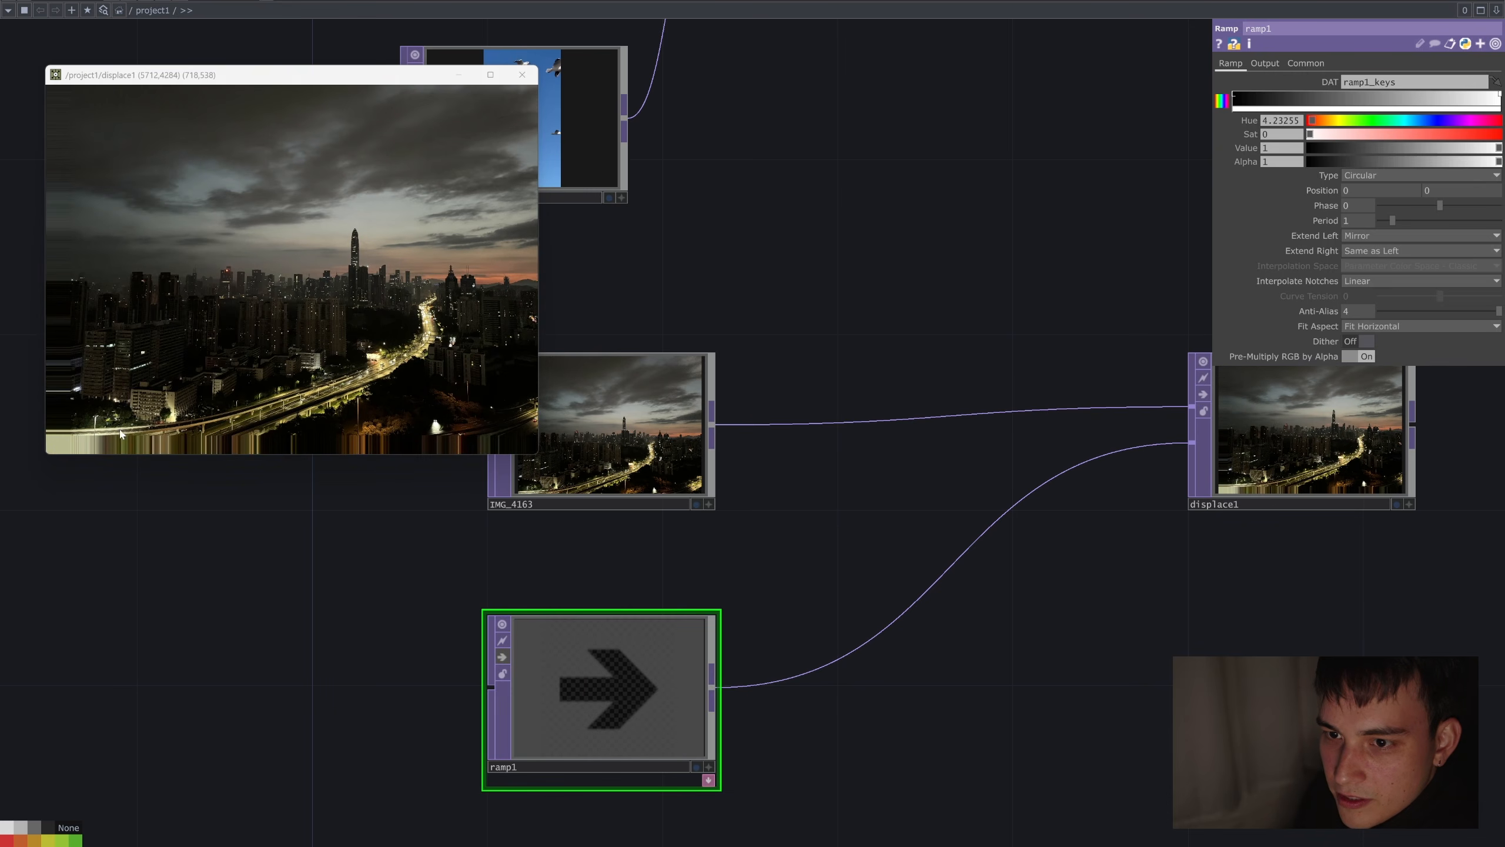
left_click_drag(266, 77, 797, 184)
scroll(568, 578, "up", 2)
left_click_drag(575, 561, 496, 621)
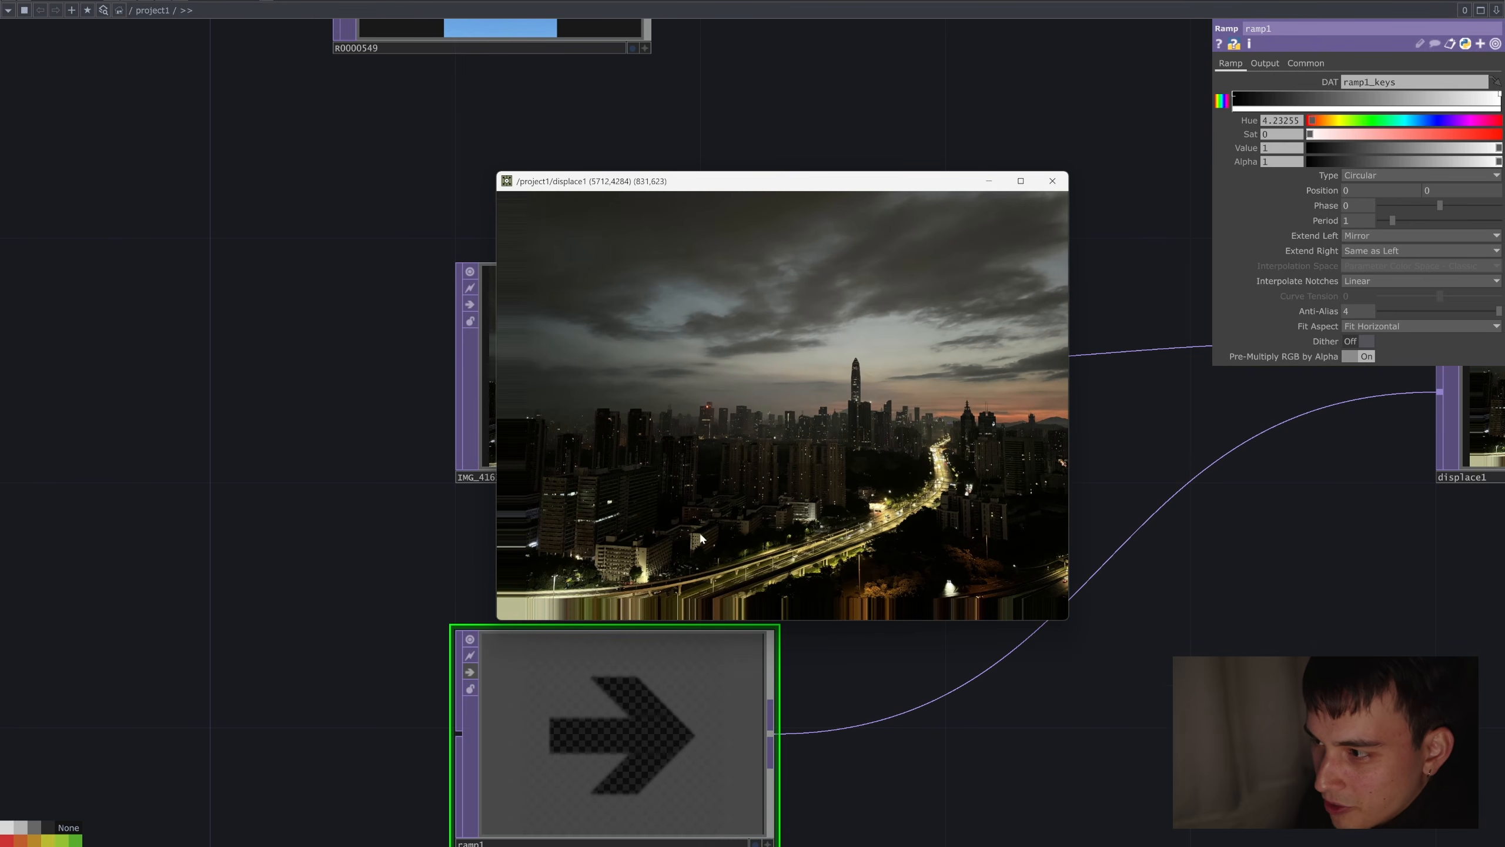
Set all three Source Midpoint values of displace1 to 0.
left_click_drag(1309, 622, 1128, 643)
left_click(1384, 383)
left_click_drag(1414, 537, 1289, 598)
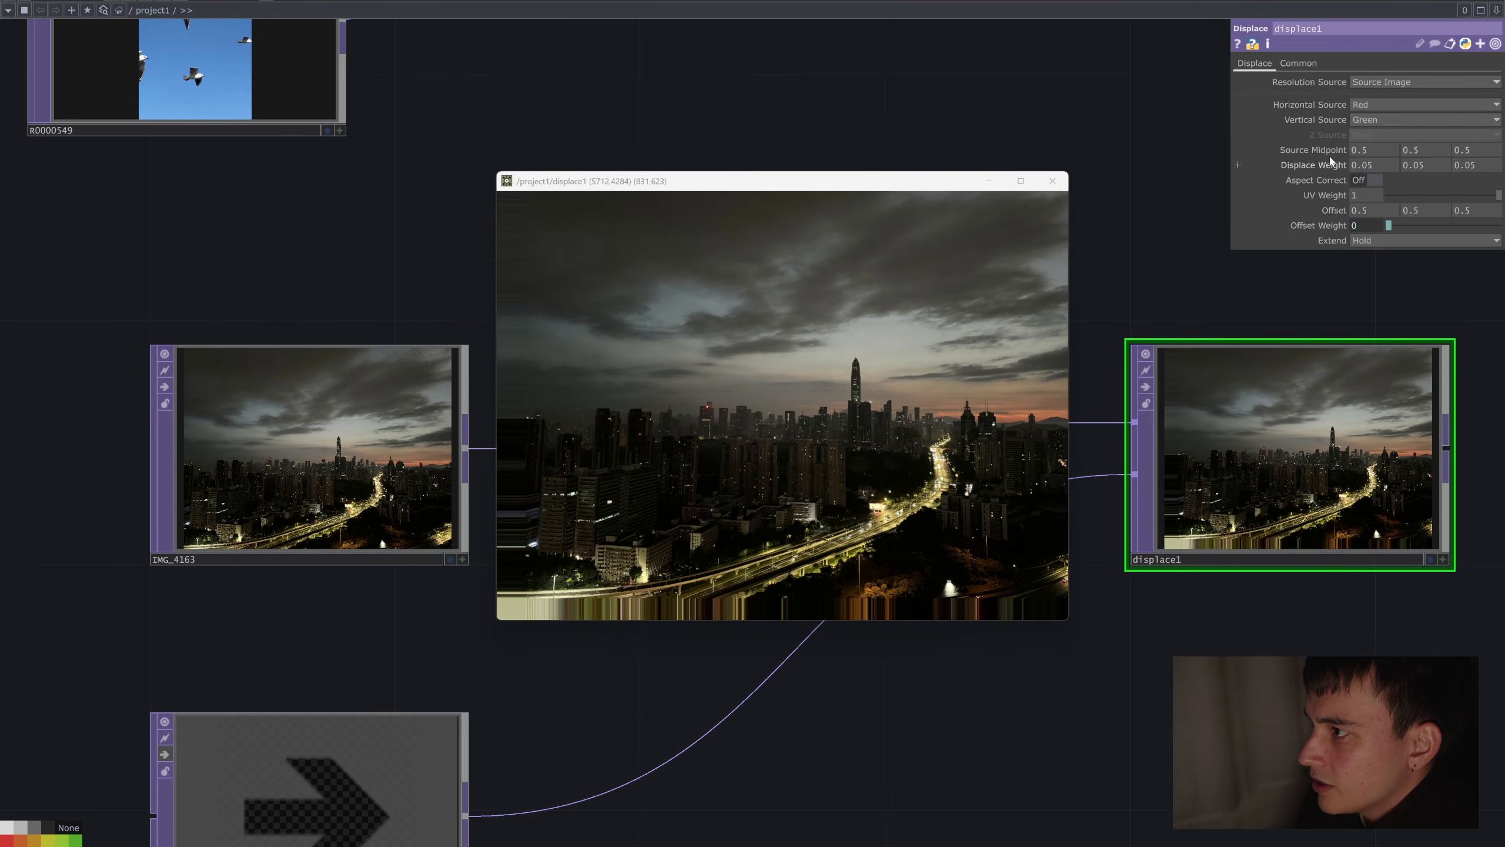
middle_click_drag(1333, 154, 1297, 154)
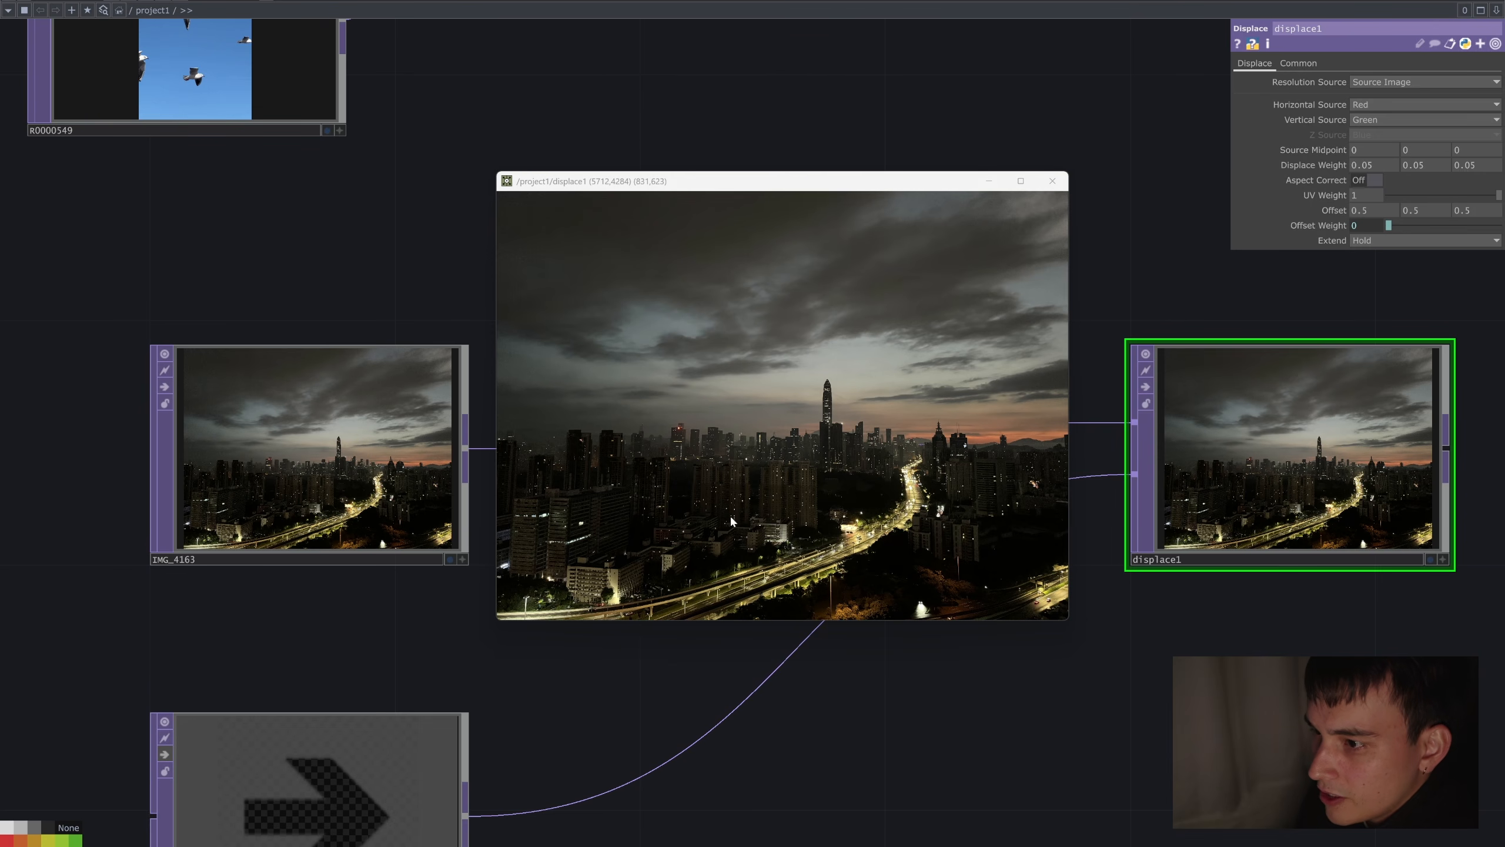
Turn off ramp1's bypass and set displace1's Extend to Mirror.
left_click(165, 755)
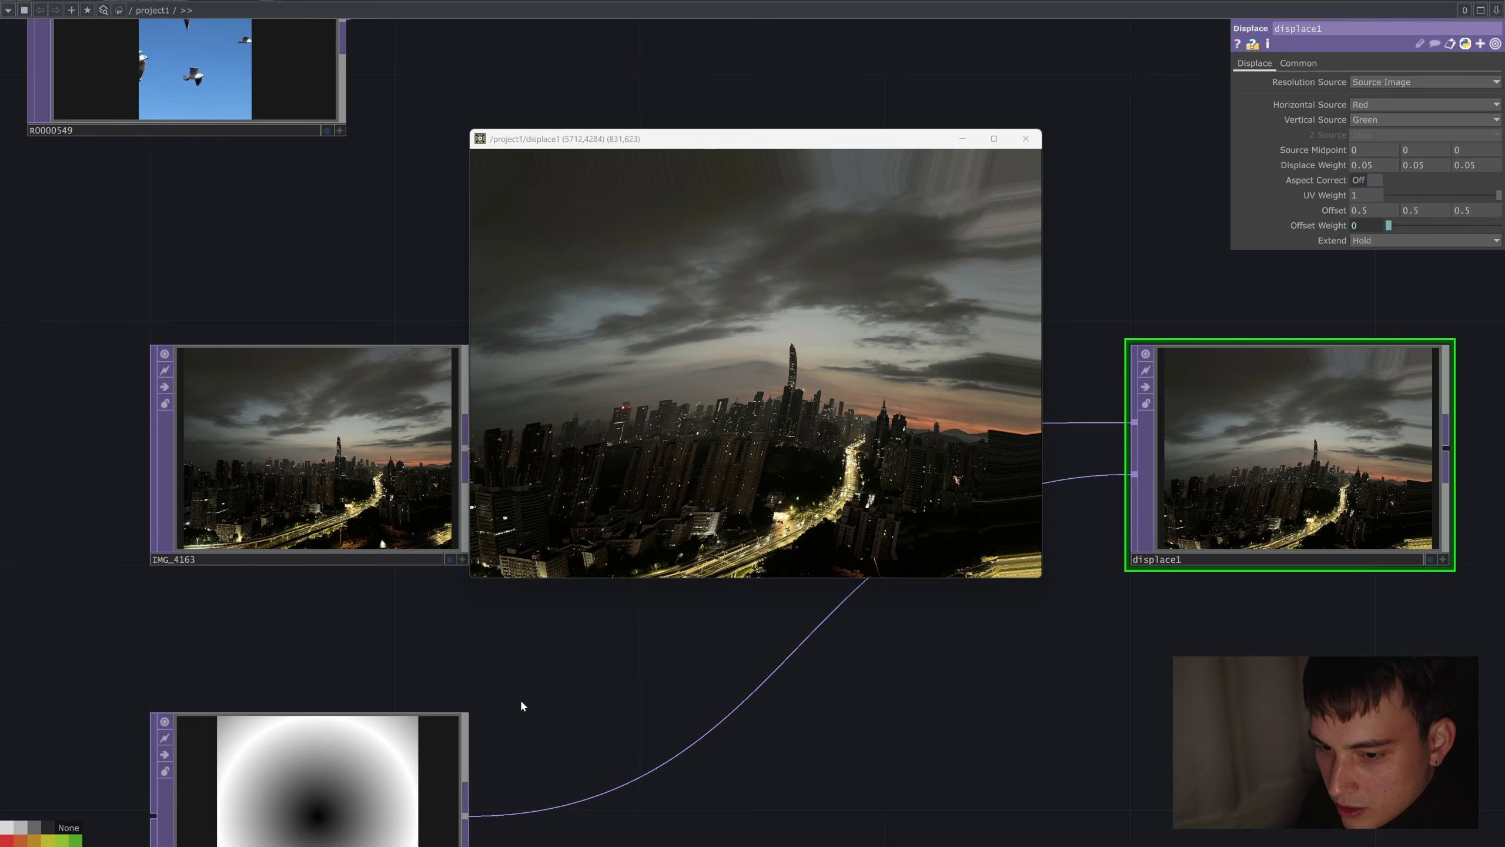
left_click_drag(798, 140, 580, 140)
scroll(557, 655, "up", 3)
left_click_drag(565, 659, 747, 411)
left_click_drag(881, 650, 457, 846)
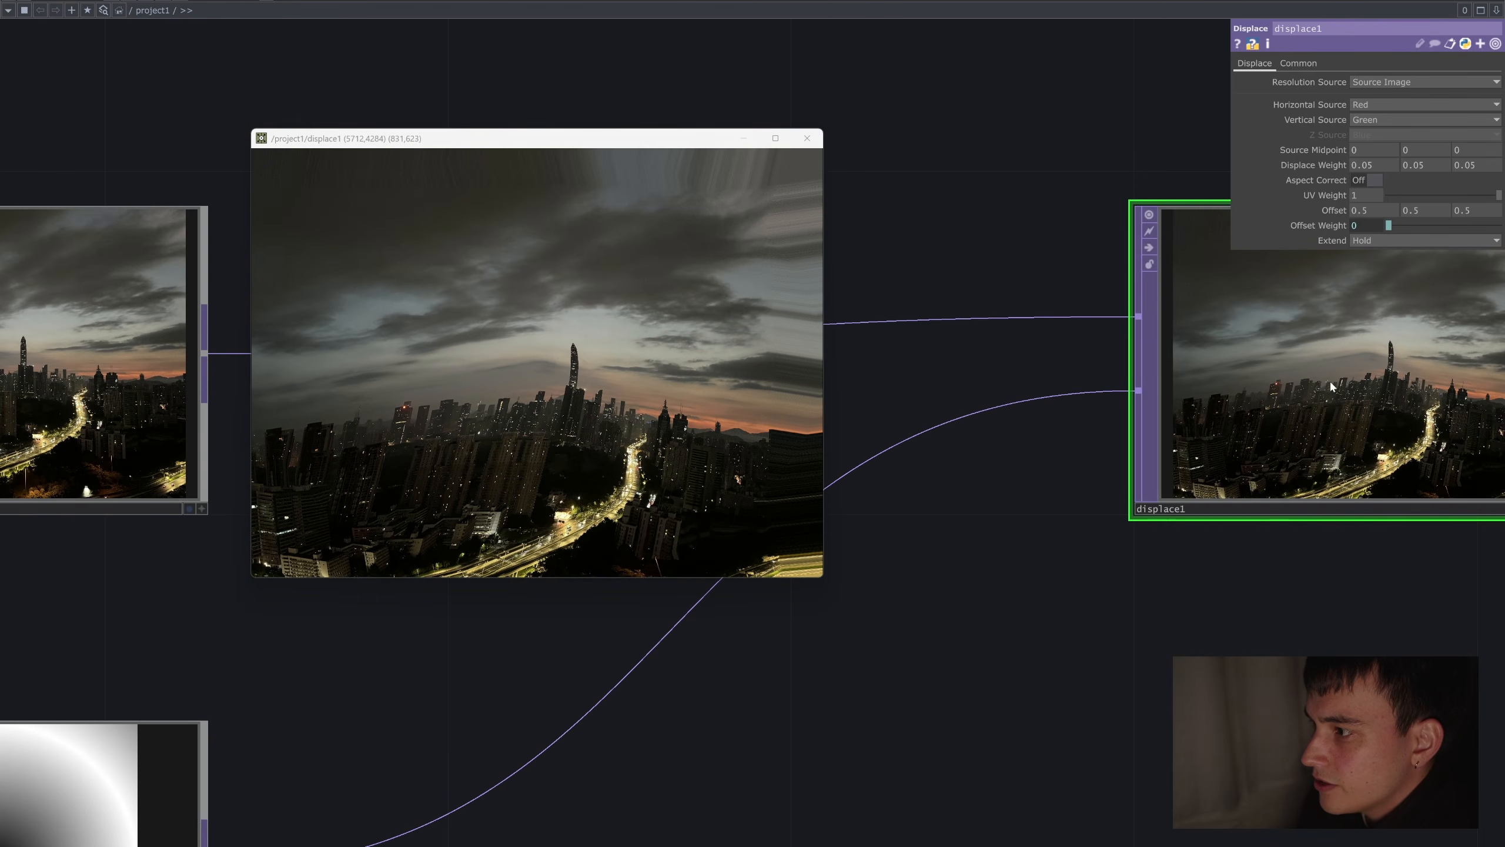
left_click(1365, 295)
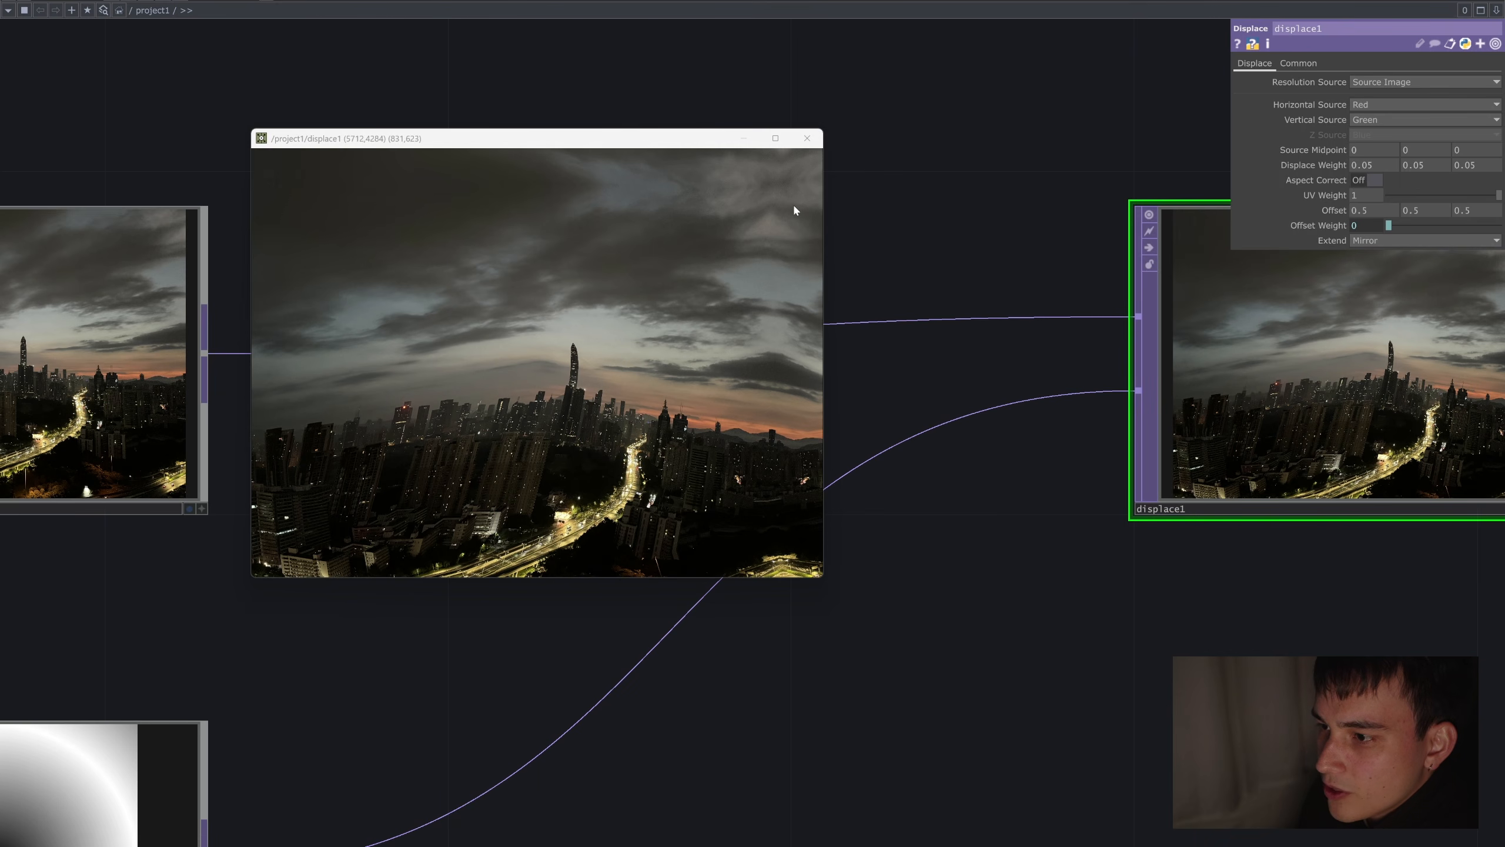
Move displace1's viewer window clear of the nodes and drive ramp1's Phase with the expression absTime.seconds * 0.2.
scroll(976, 628, "down", 3)
left_click_drag(977, 630, 1199, 467)
left_click_drag(592, 139, 443, 40)
left_click_drag(983, 490, 1185, 495)
left_click(721, 619)
scroll(823, 603, "down", 3)
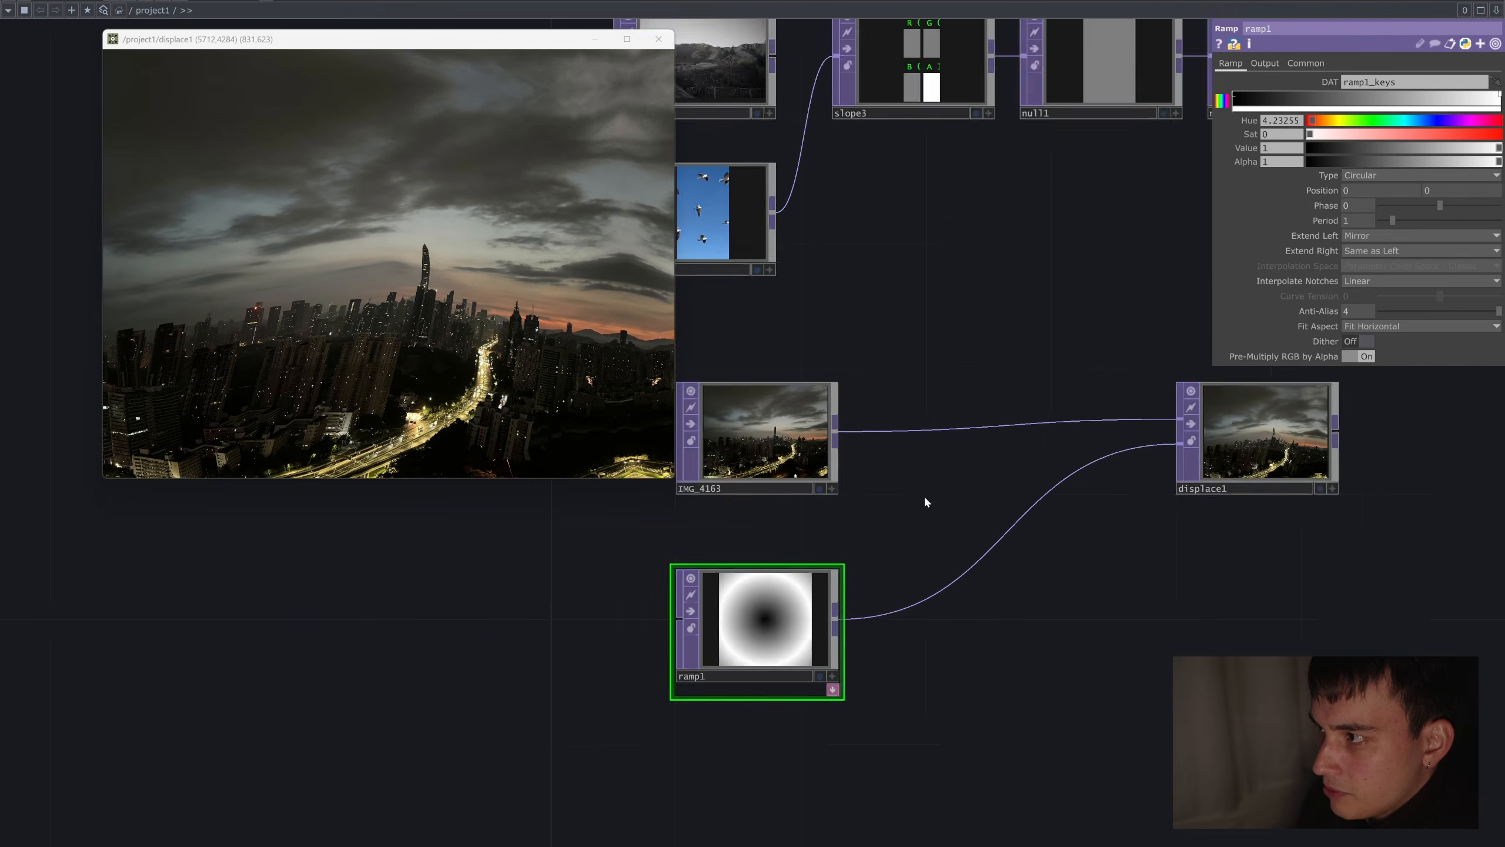
left_click_drag(926, 501, 977, 562)
mouse_move(1440, 205)
left_mouse_down()
mouse_move(1493, 203)
mouse_move(1390, 200)
mouse_move(1441, 199)
left_mouse_up()
left_click(1328, 206)
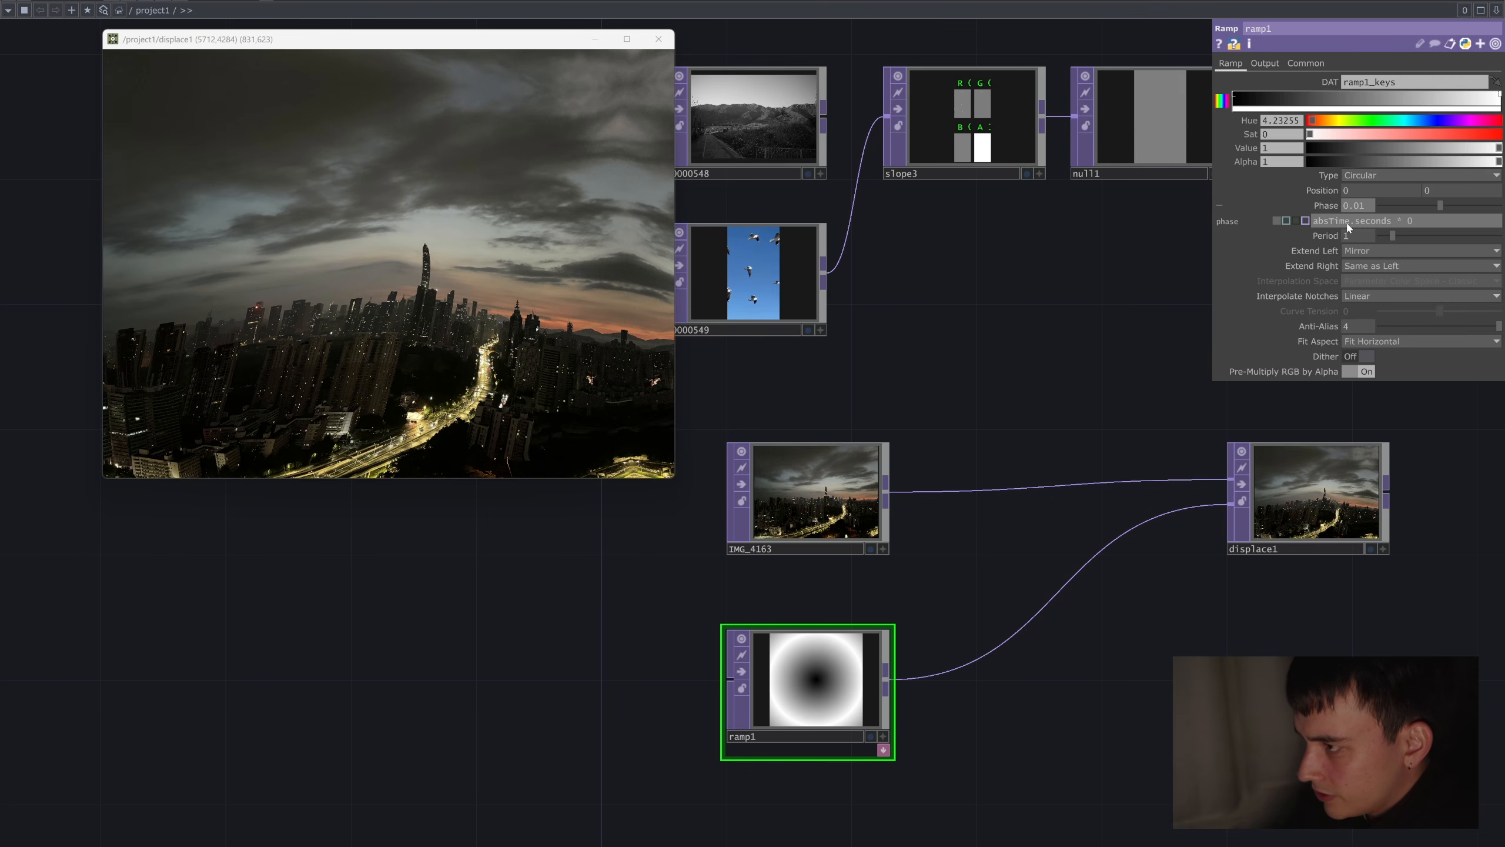
key("Return")
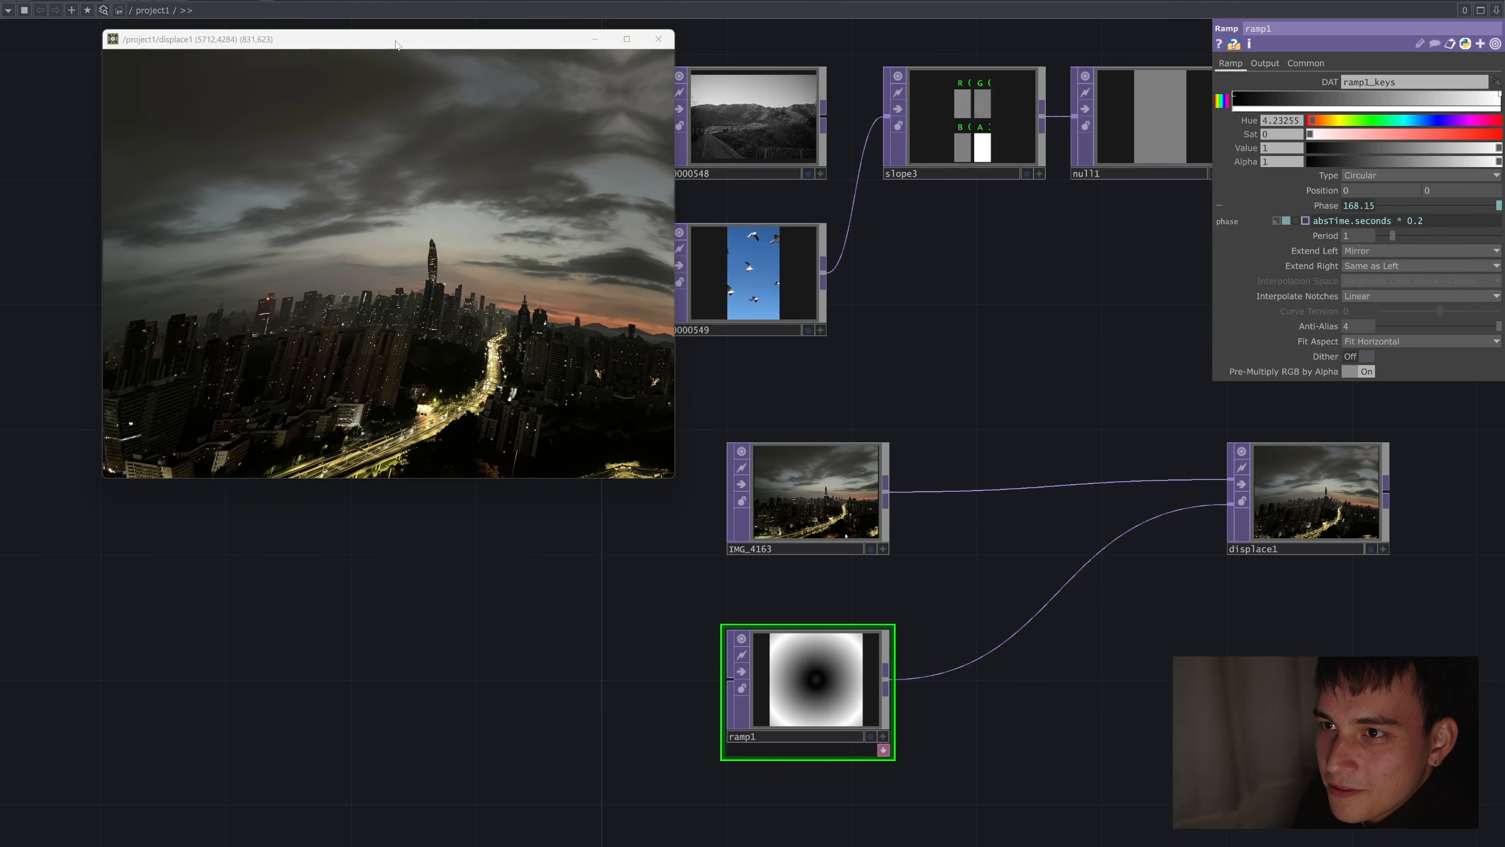
left_click_drag(393, 39, 409, 53)
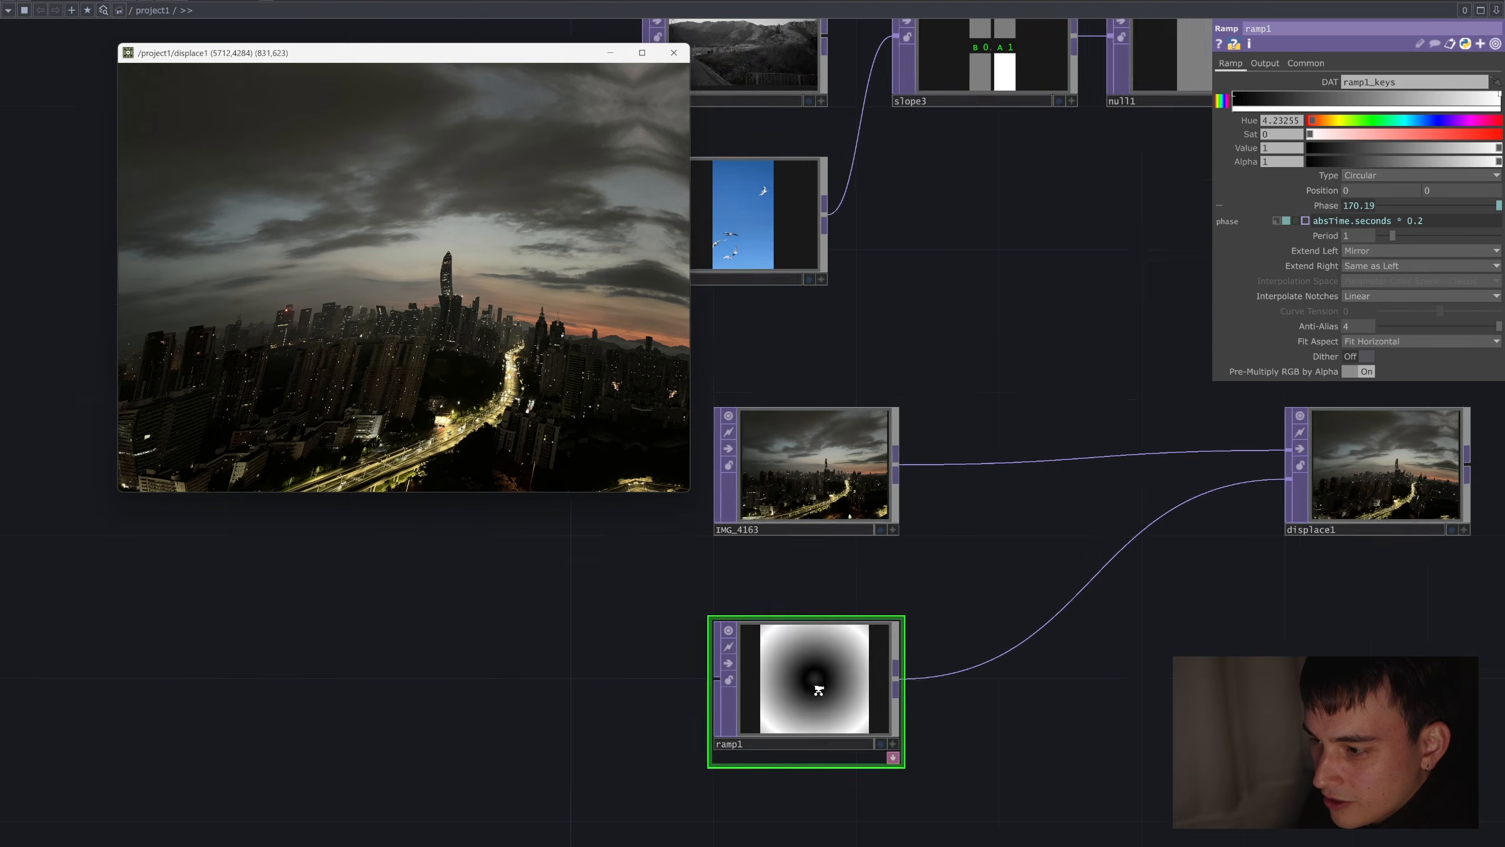
Insert a Fit TOP on the wire between IMG_4163 and displace1.
scroll(821, 687, "up", 5)
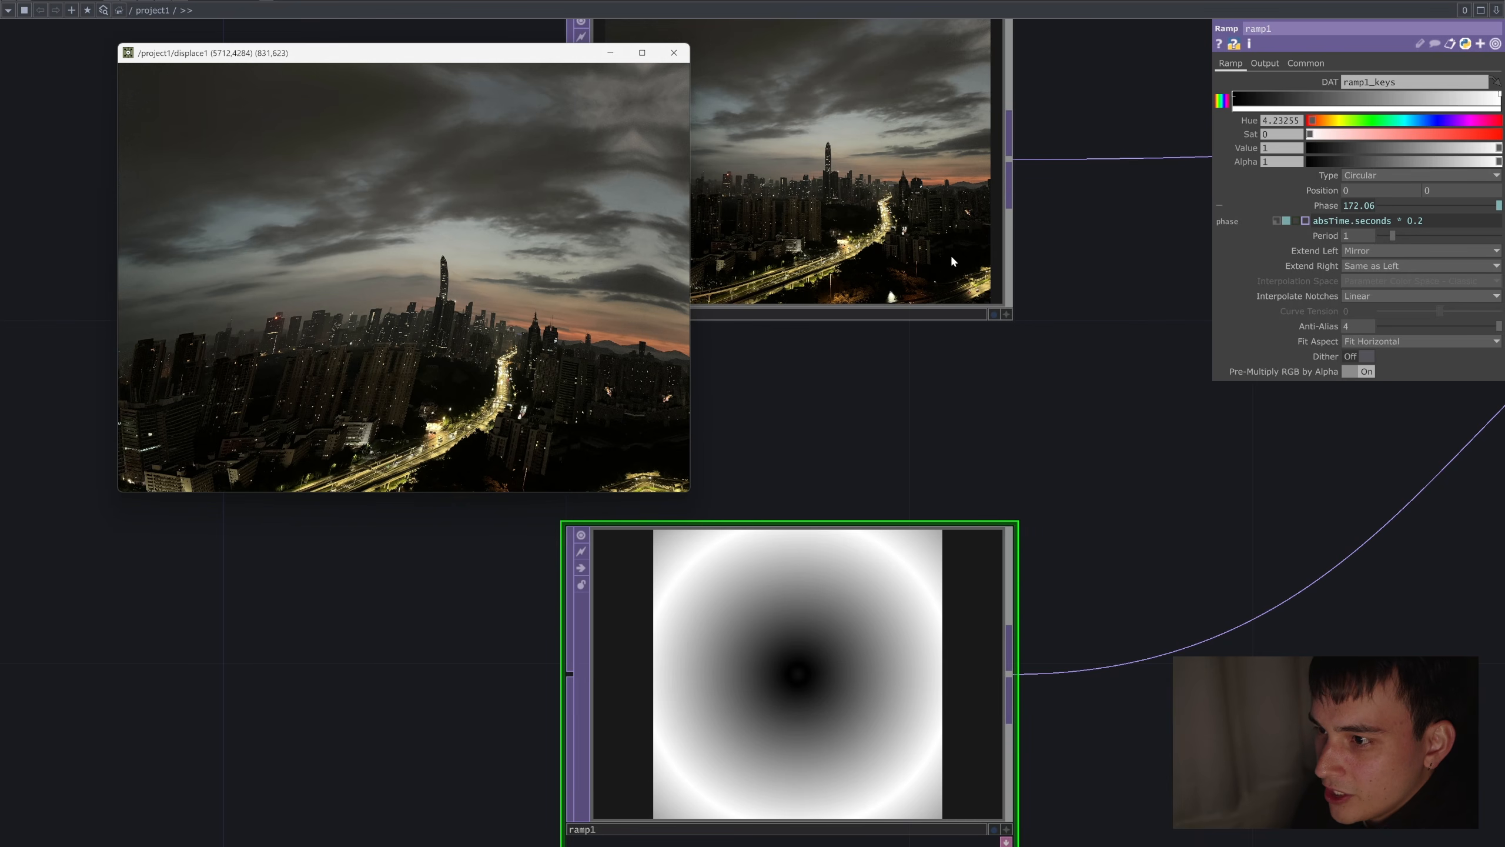
scroll(1100, 471, "down", 4)
left_click_drag(1115, 427, 1073, 482)
left_click_drag(1110, 392, 956, 530)
right_click(967, 507)
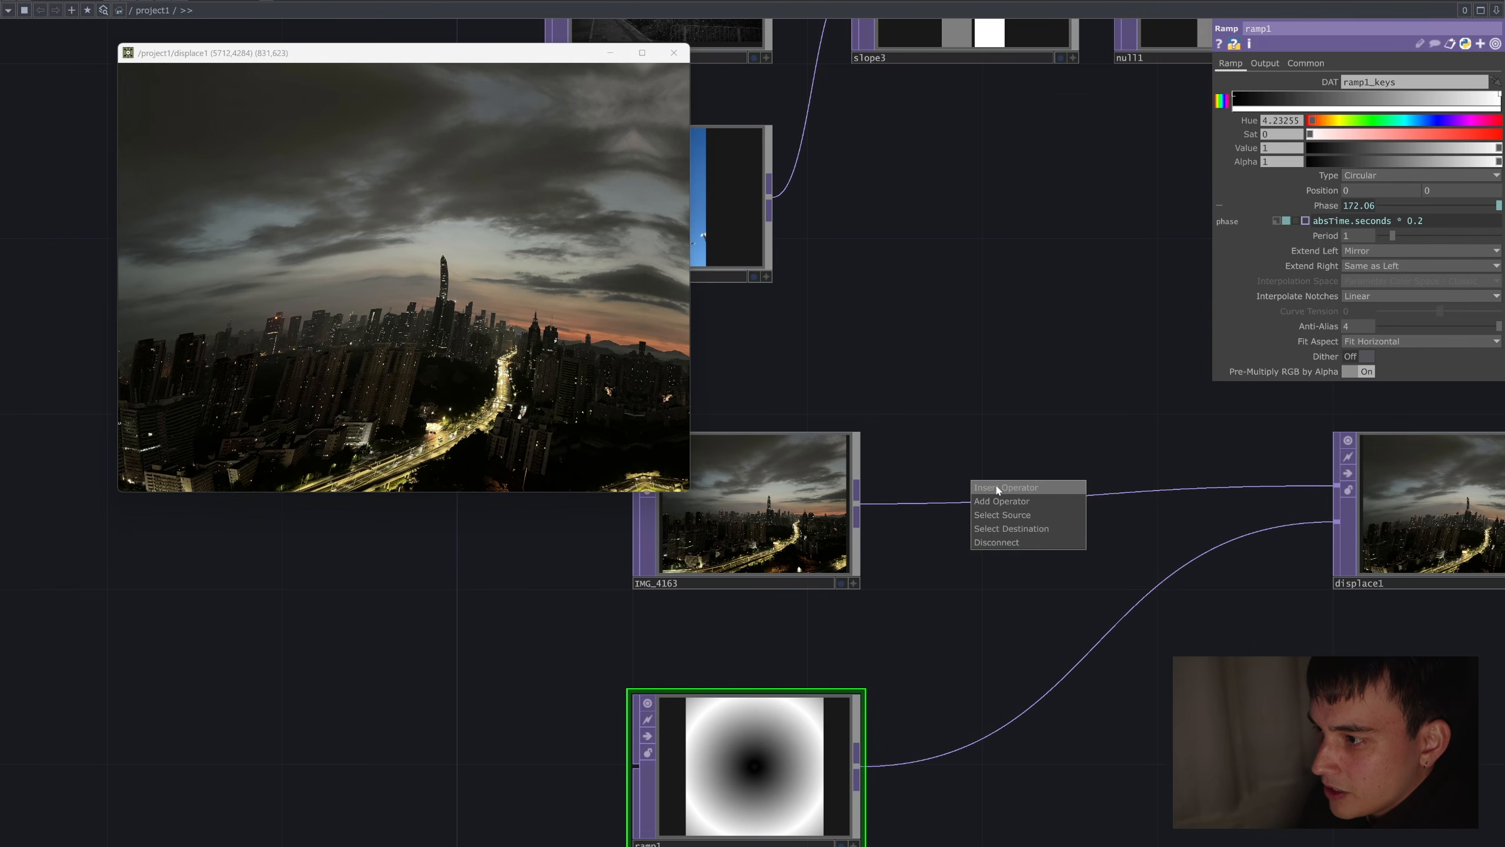
left_click(1001, 489)
type("fit")
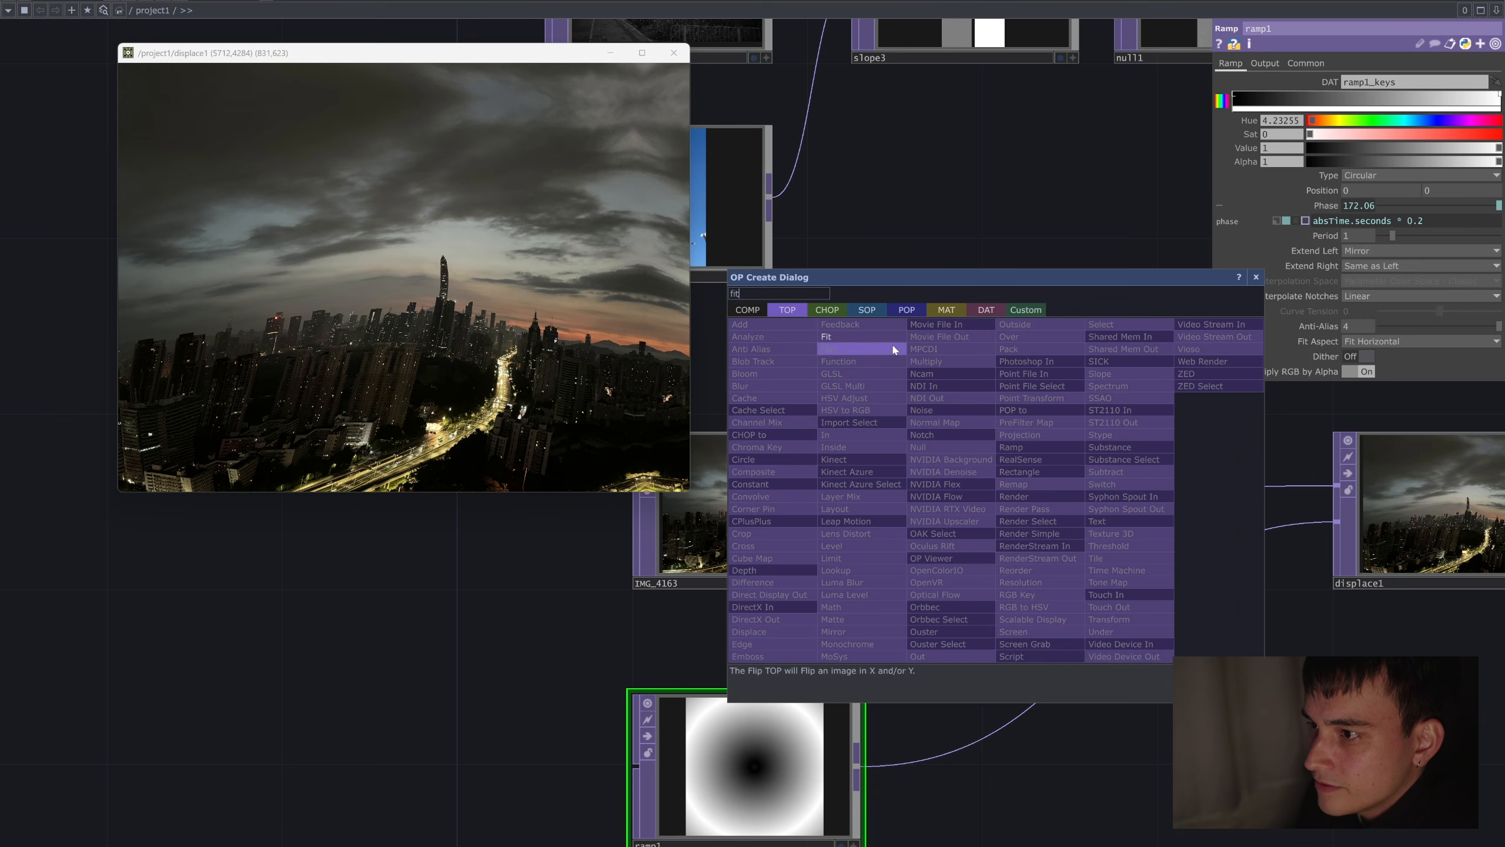
key("Return")
left_click(997, 517)
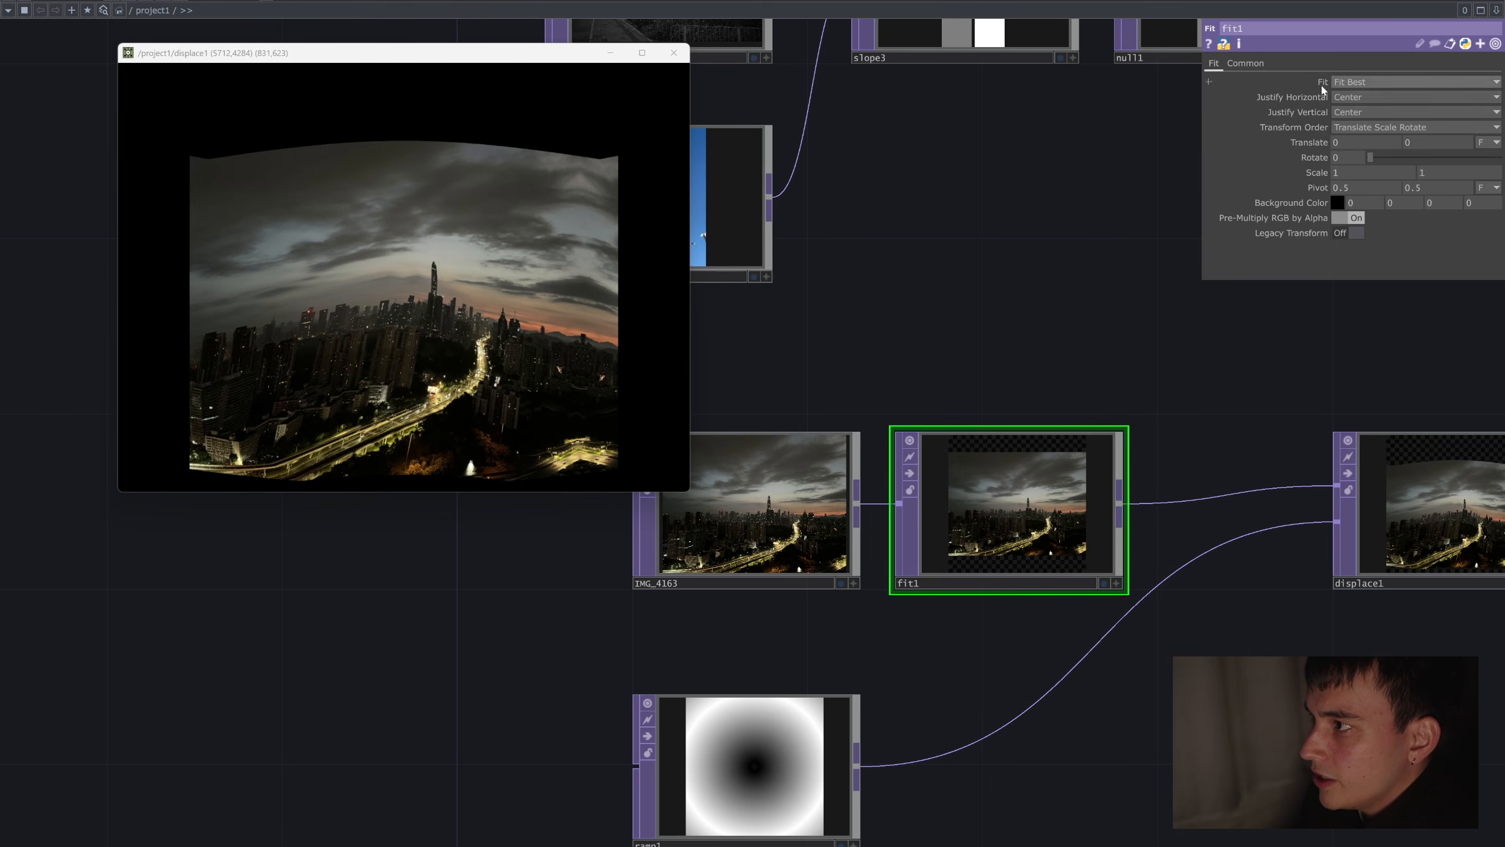
Set fit1's output resolution to 1200 by 1200.
left_click(1245, 63)
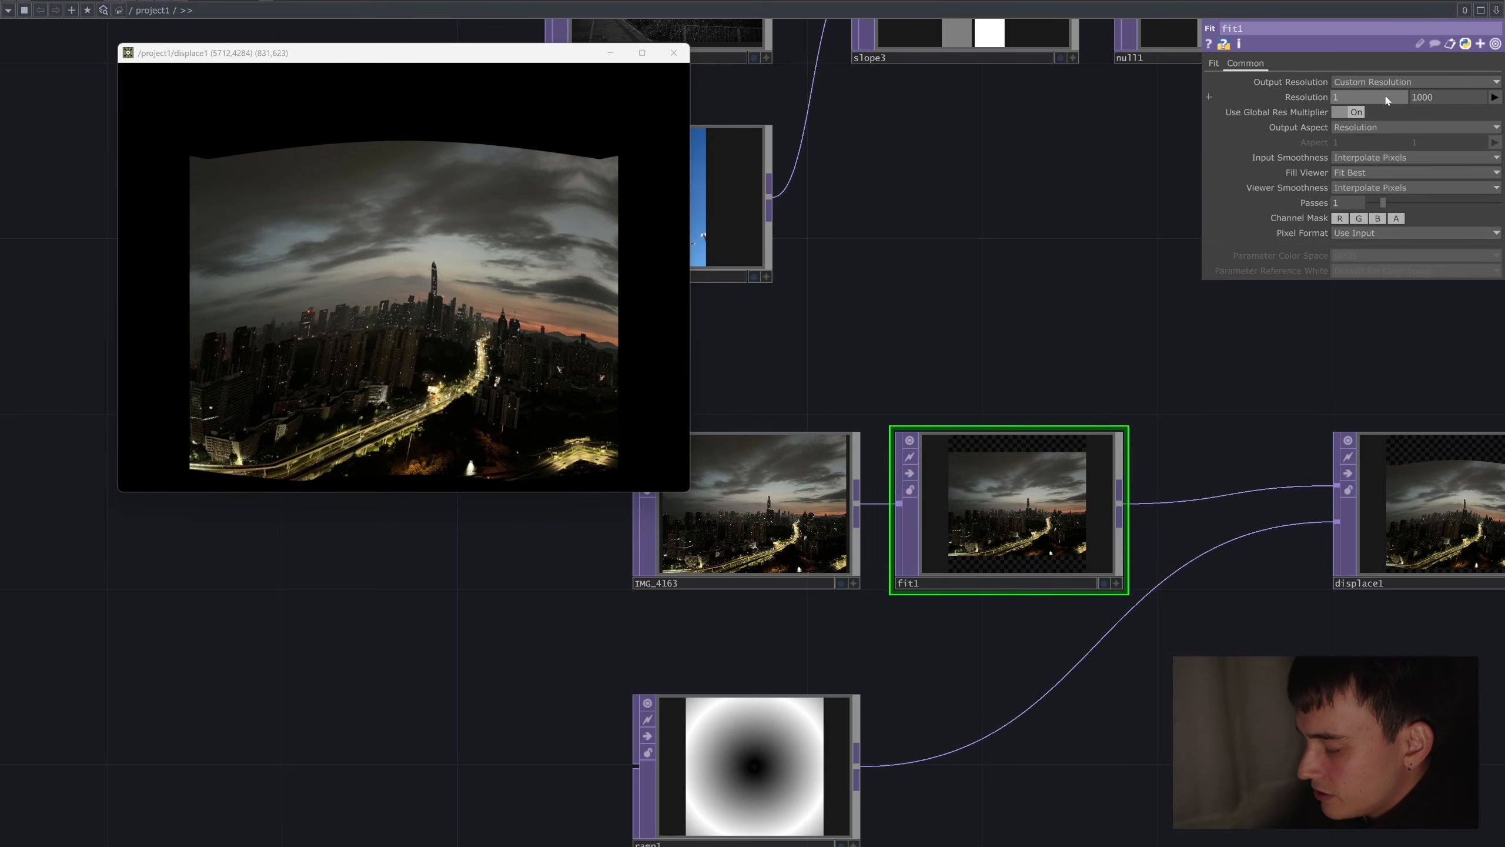
type("1200")
key("Tab")
type("1200")
key("Return")
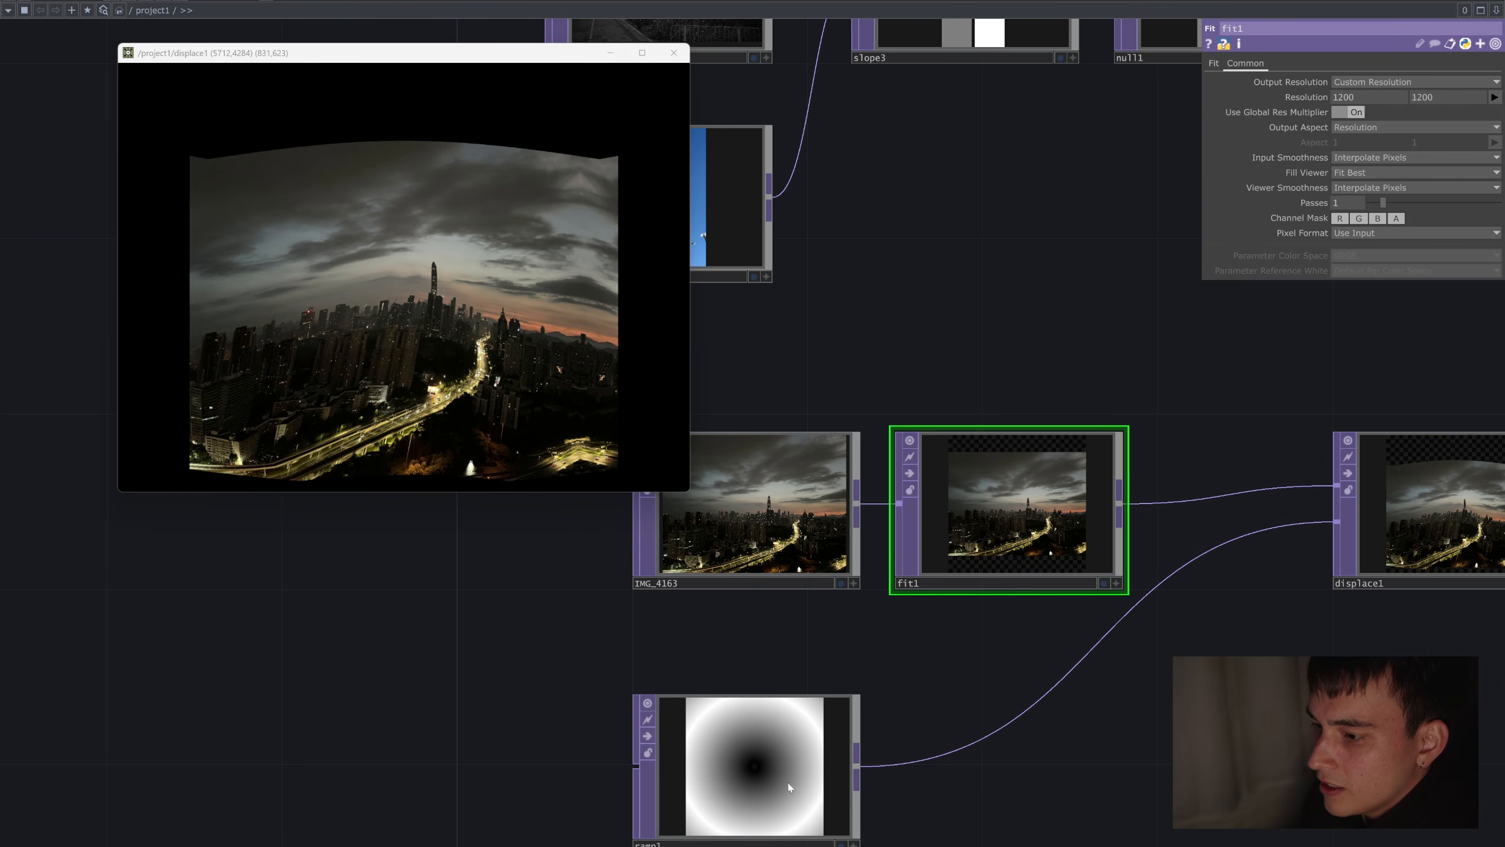
Set ramp1's resolution to 1200 by 1200 as well.
left_click(817, 755)
left_click(1306, 63)
left_click(1406, 99)
type("1200")
key("Tab")
type("1200")
key("Return")
scroll(1028, 402, "down", 2)
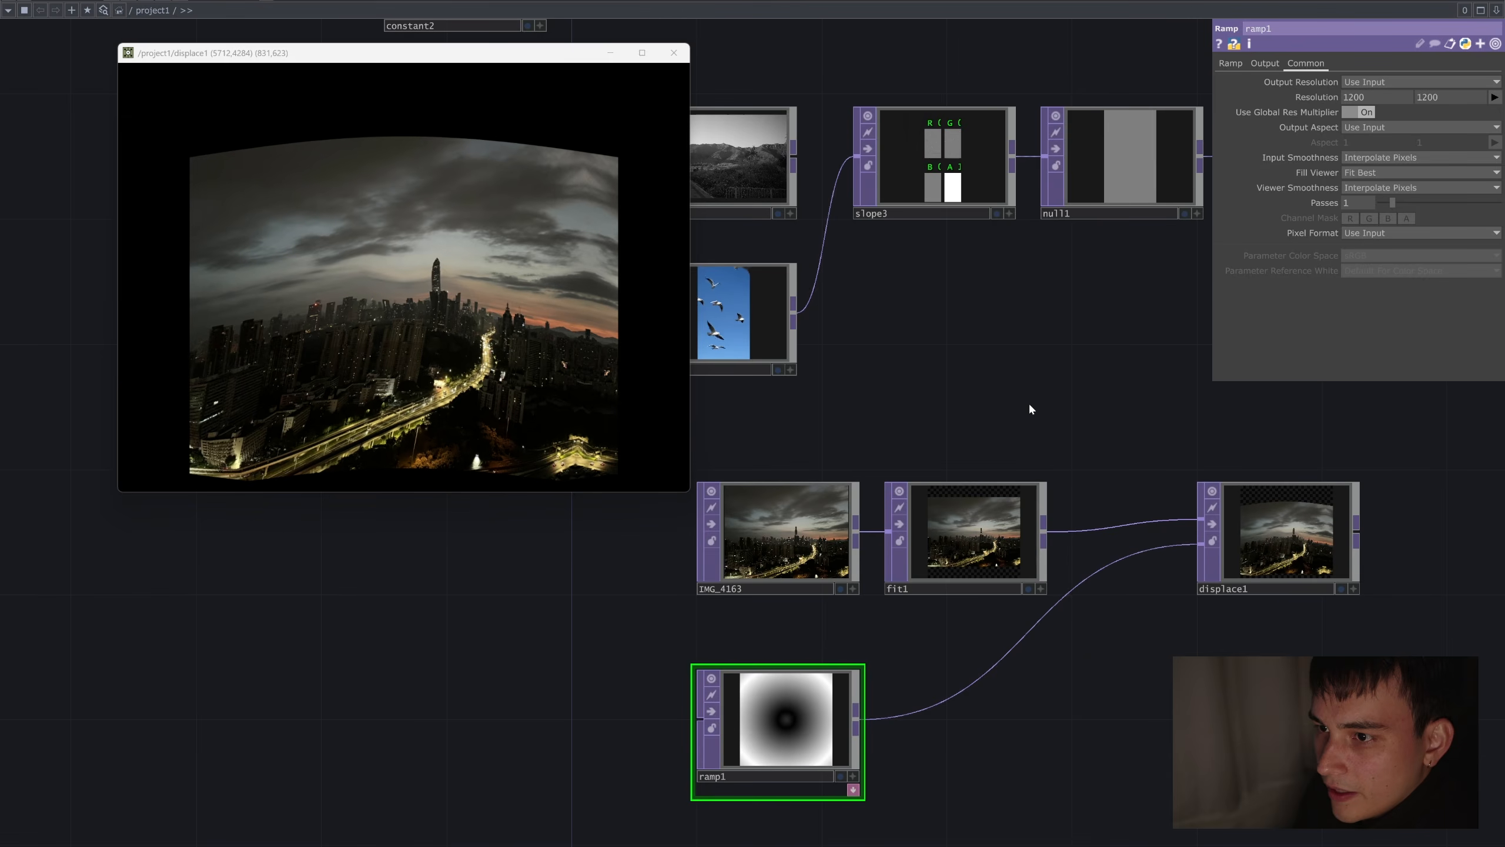
Set fit1's Fit mode to Fit Outside.
left_click(925, 534)
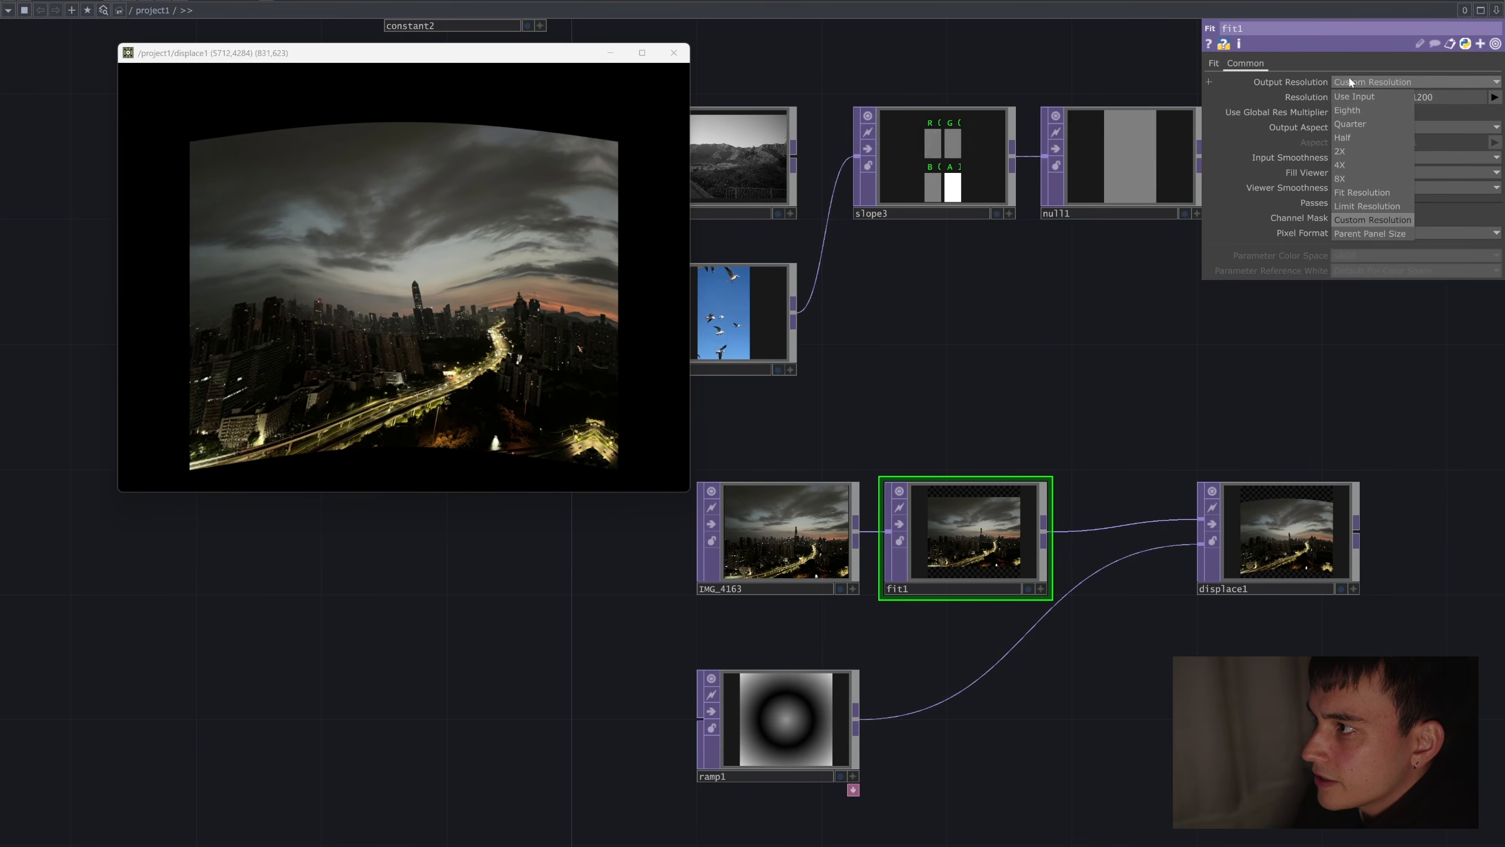
left_click(1213, 63)
left_click(1393, 82)
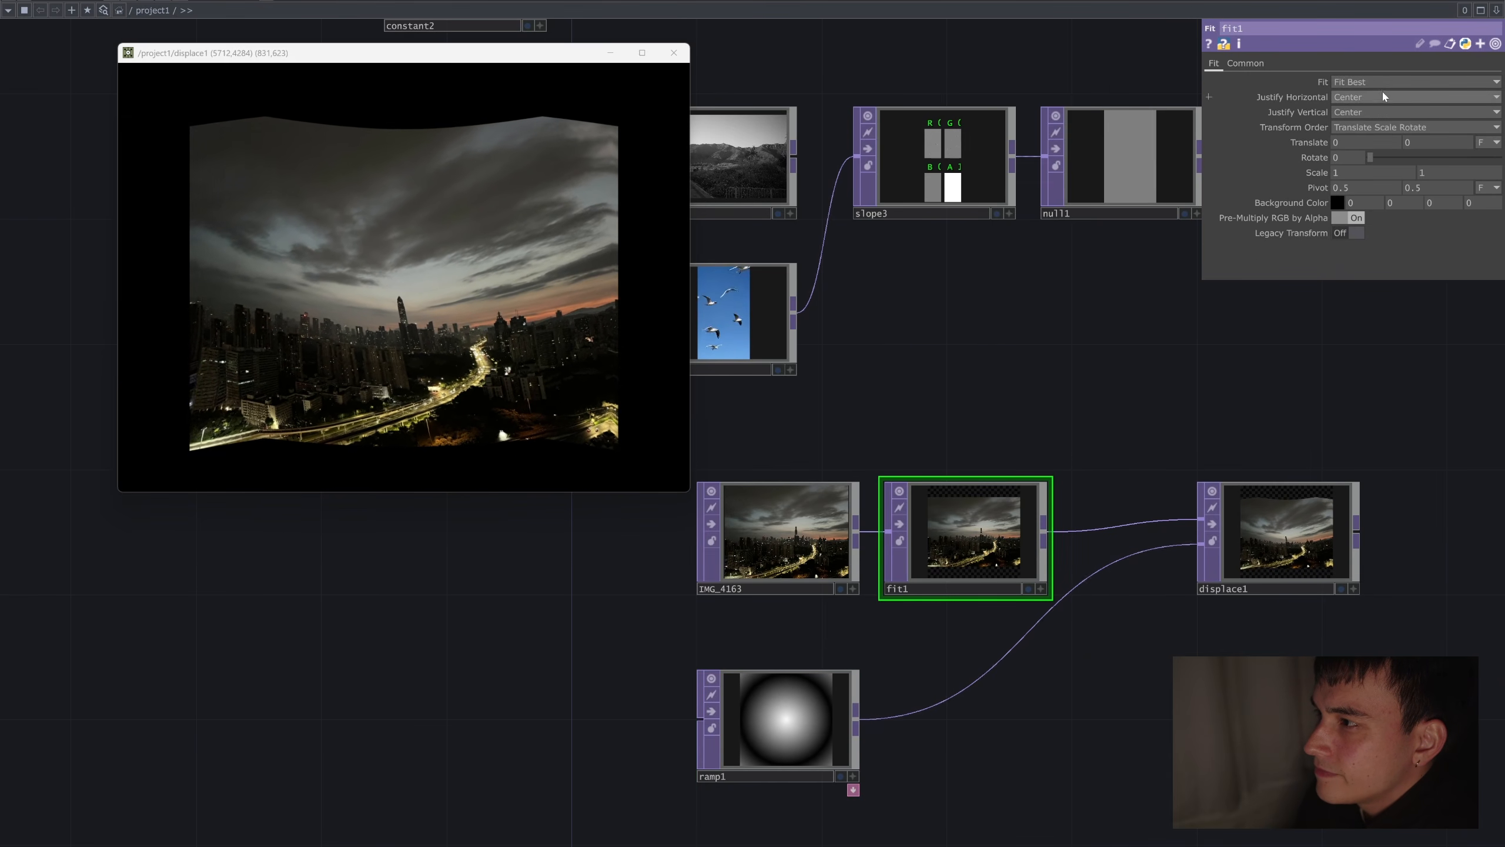
left_click(1364, 133)
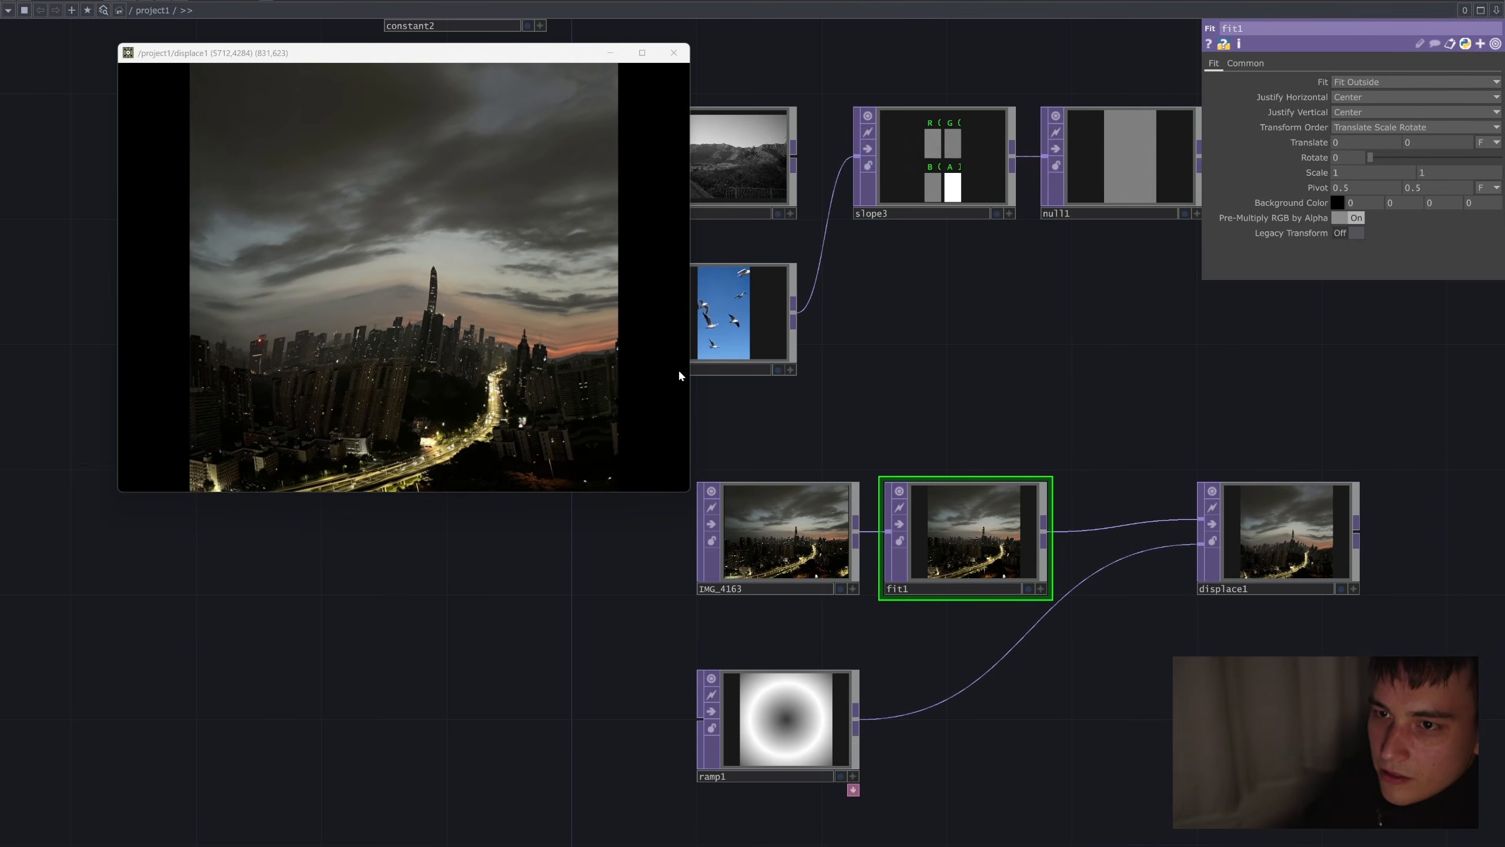
Set ramp1's Period to 0.19 and its Interpolate Notches to Ease-in, Ease-out.
left_click(824, 724)
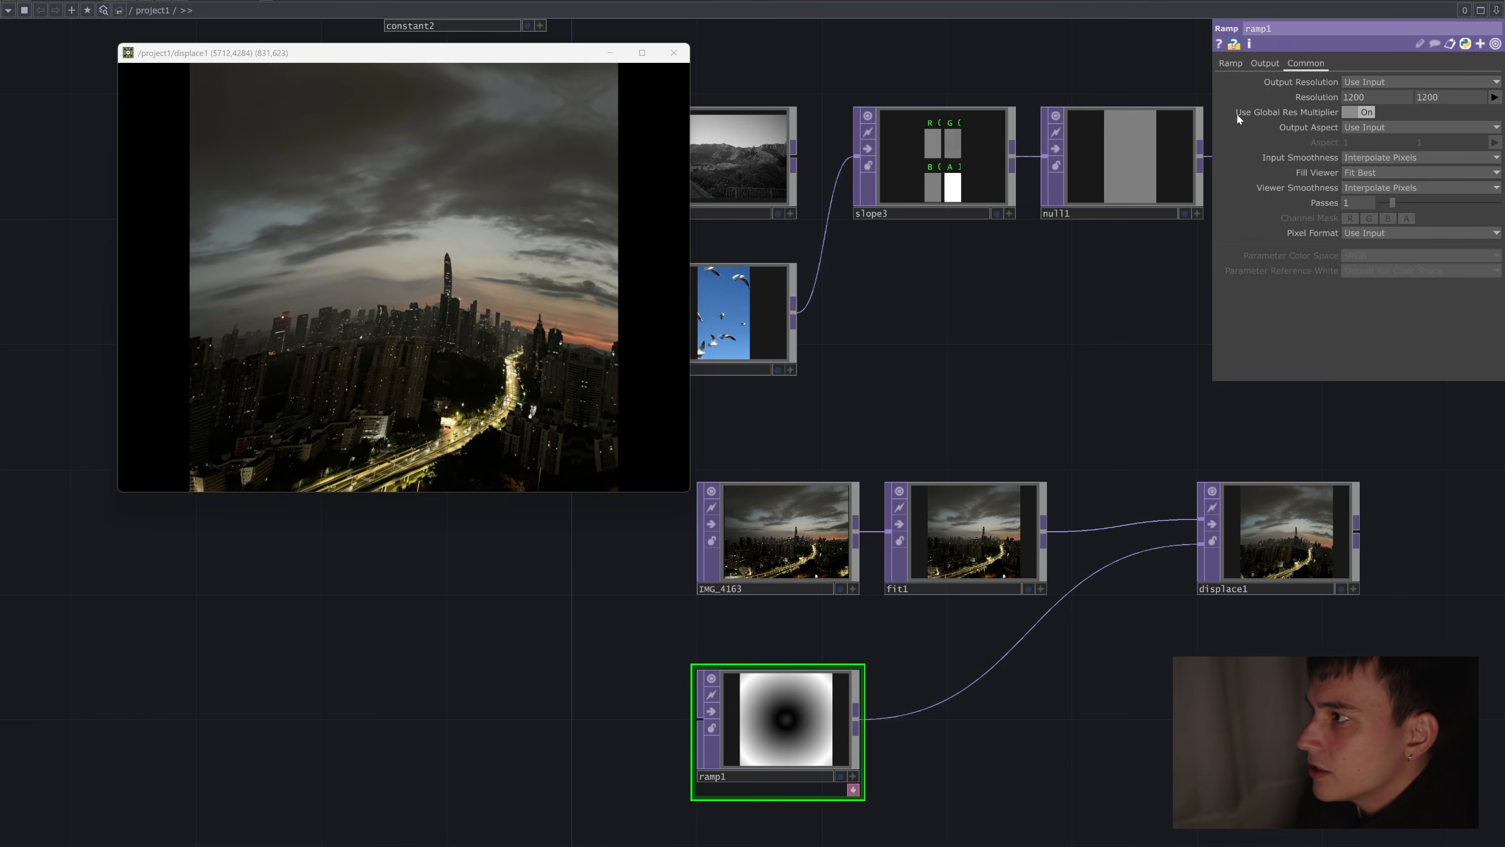
left_click(1230, 63)
left_click_drag(1376, 236, 1381, 233)
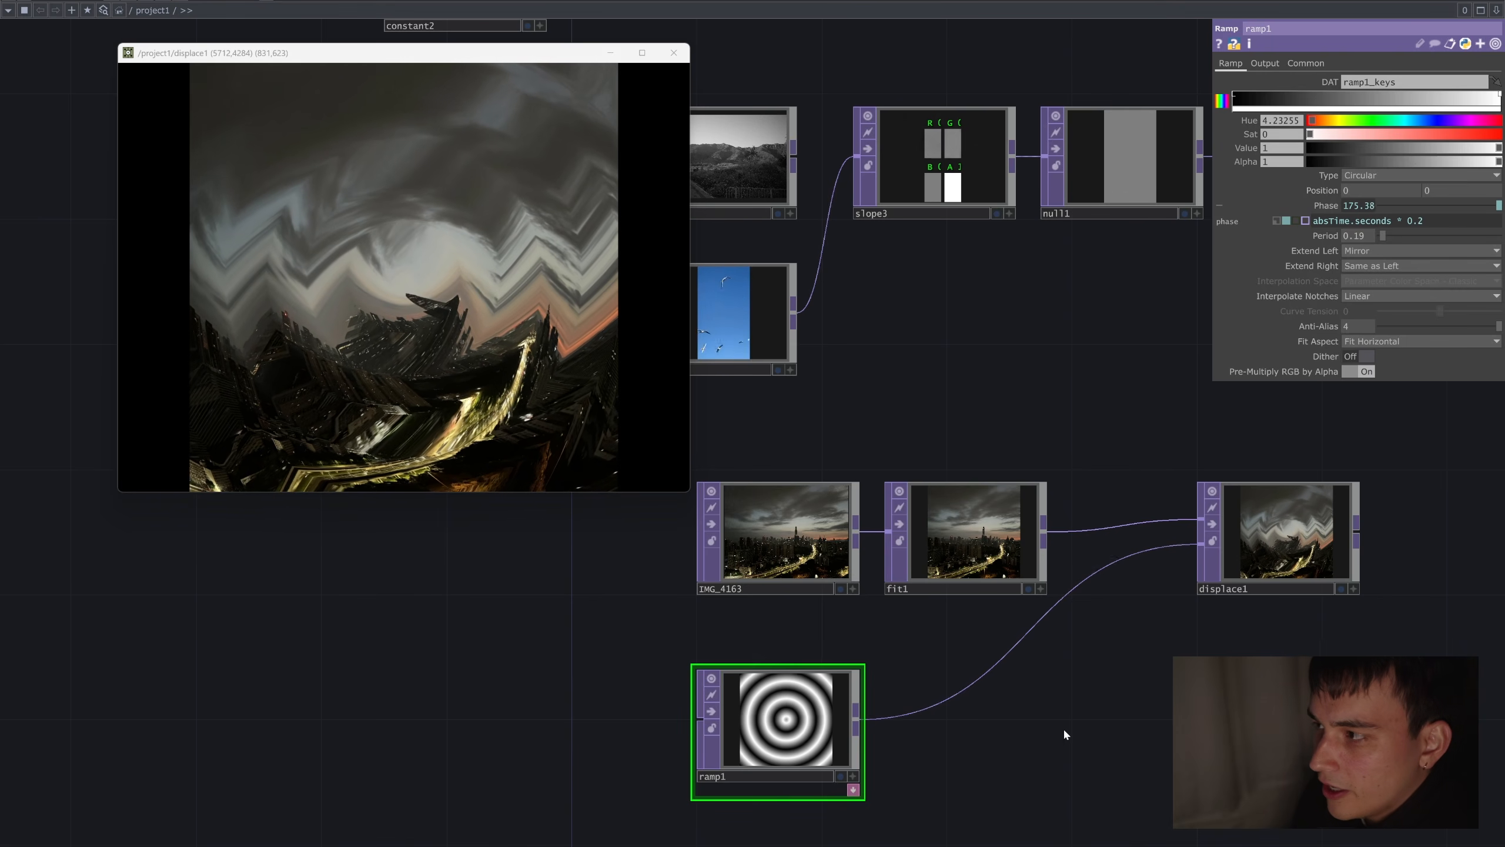
left_click(1383, 295)
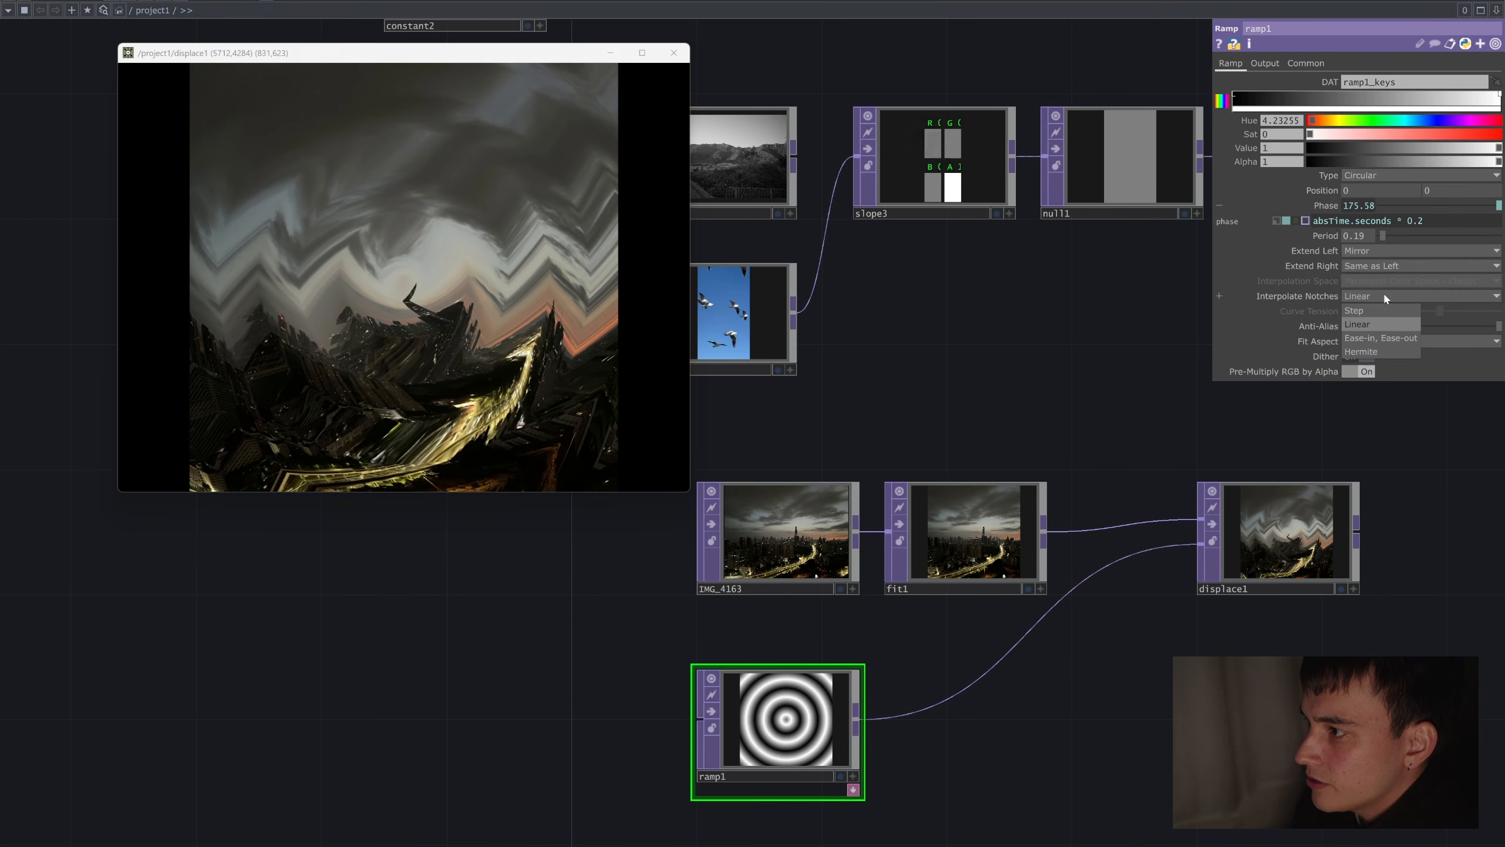
left_click(1381, 338)
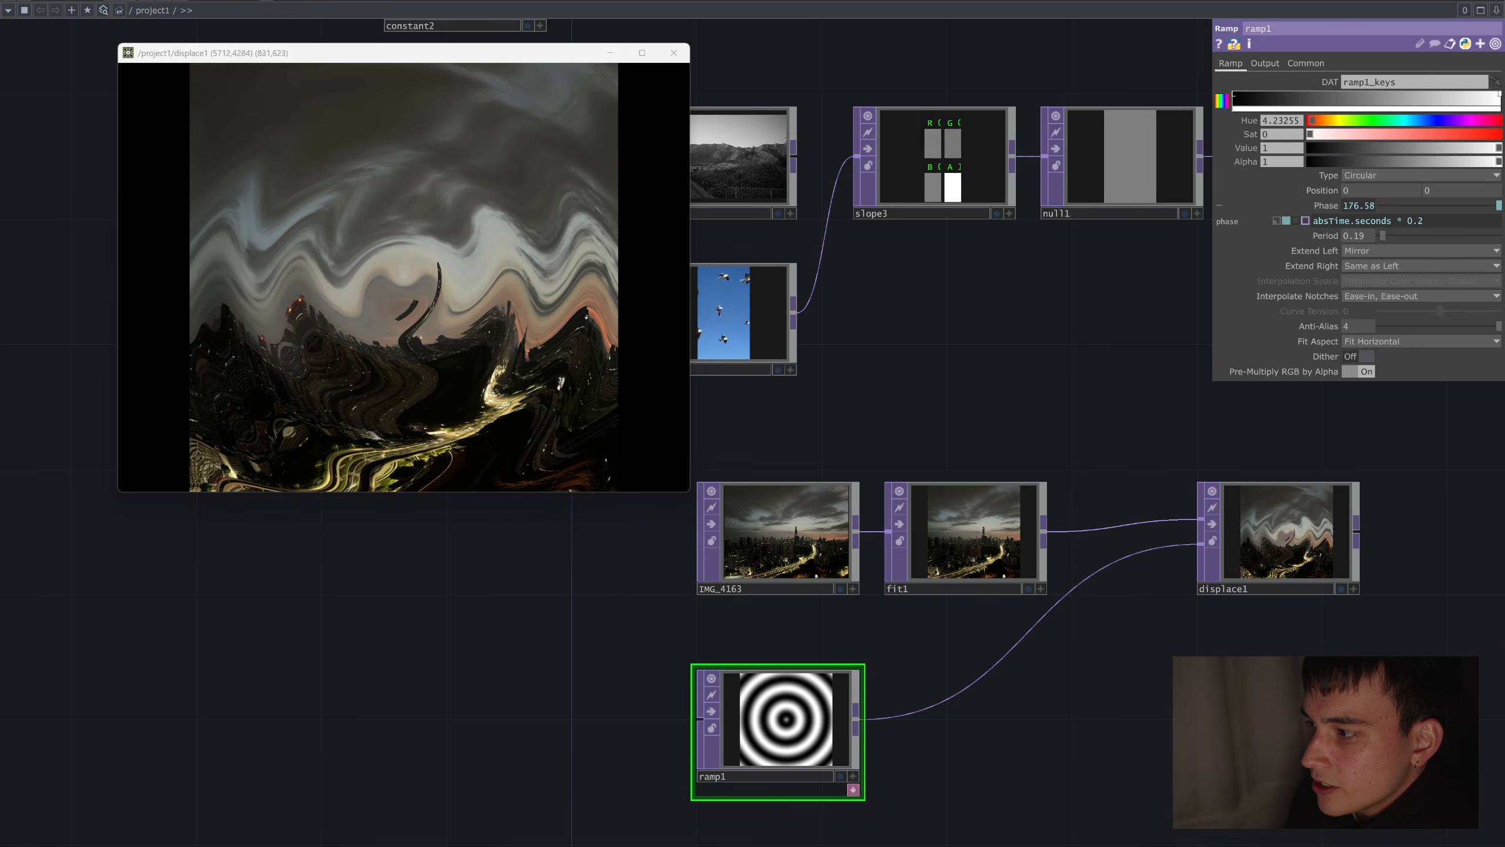
Set displace1's three Displace Weight values to 0.02 and enlarge its viewer window to a square.
left_click(1280, 537)
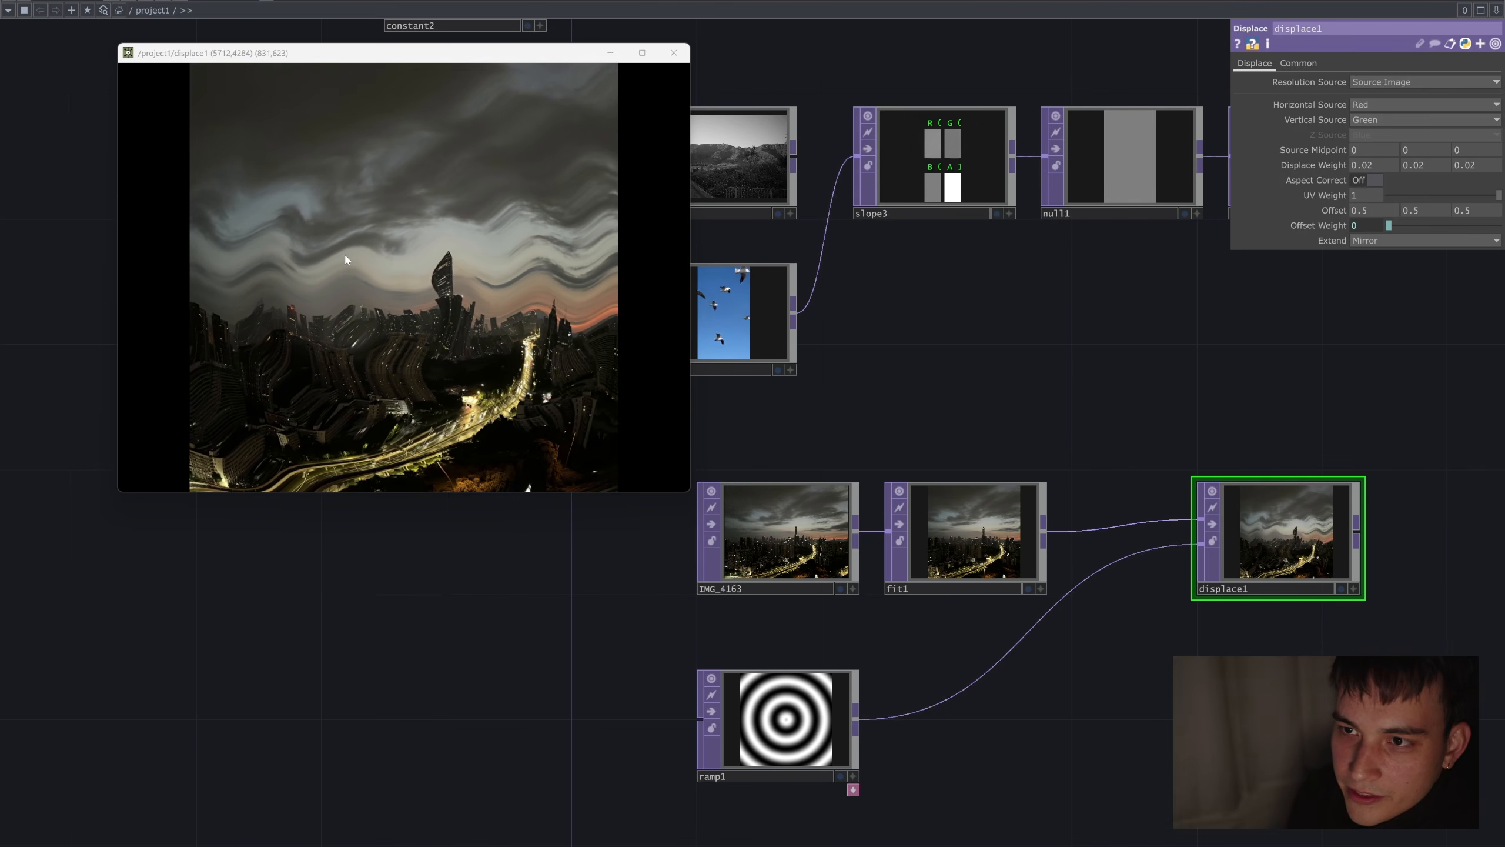
left_click_drag(539, 495, 539, 664)
scroll(633, 676, "up", 3)
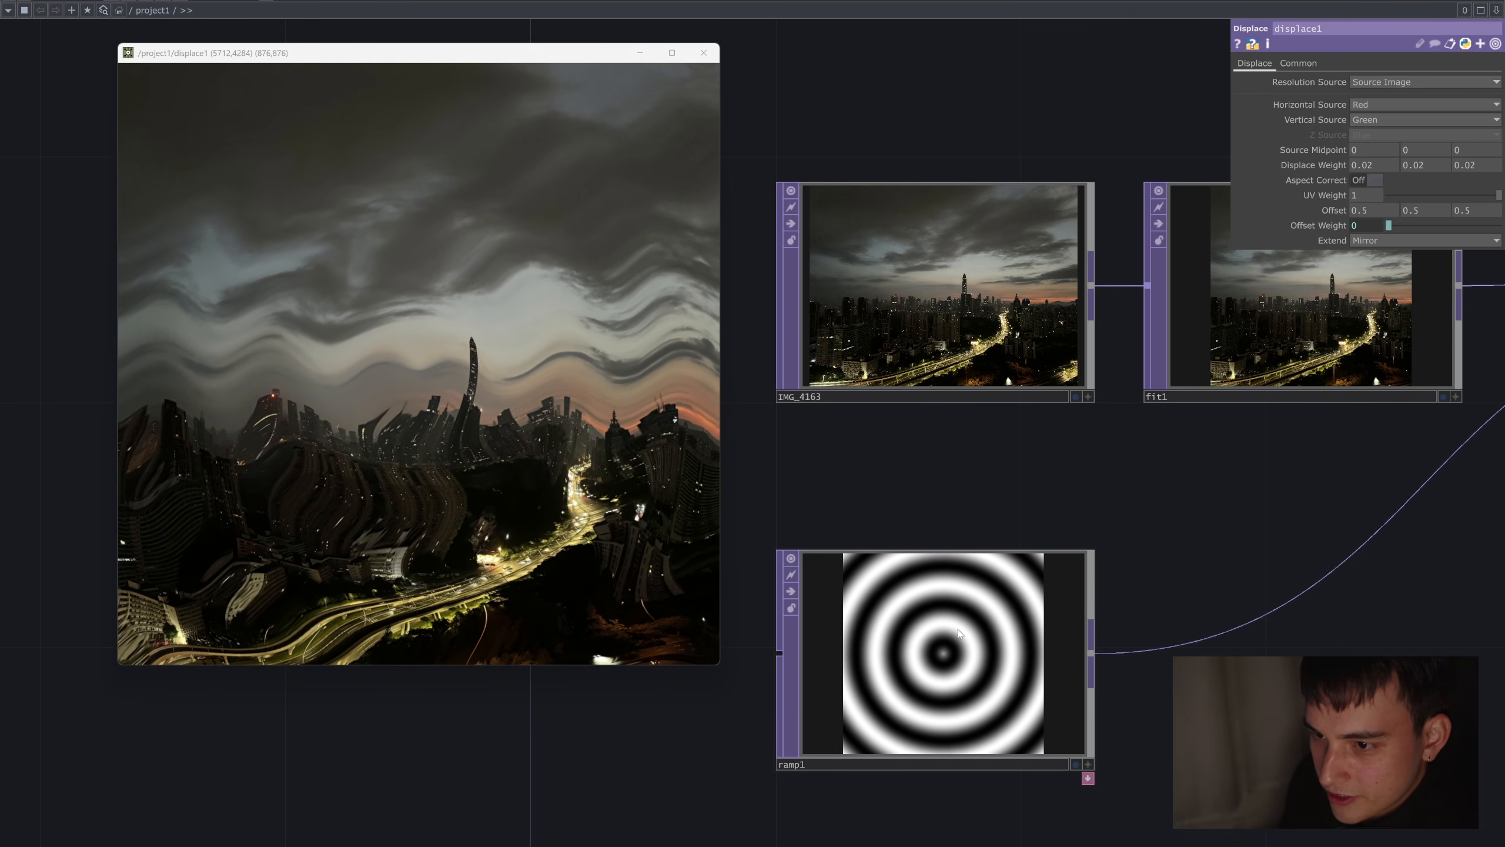
scroll(1182, 480, "down", 3)
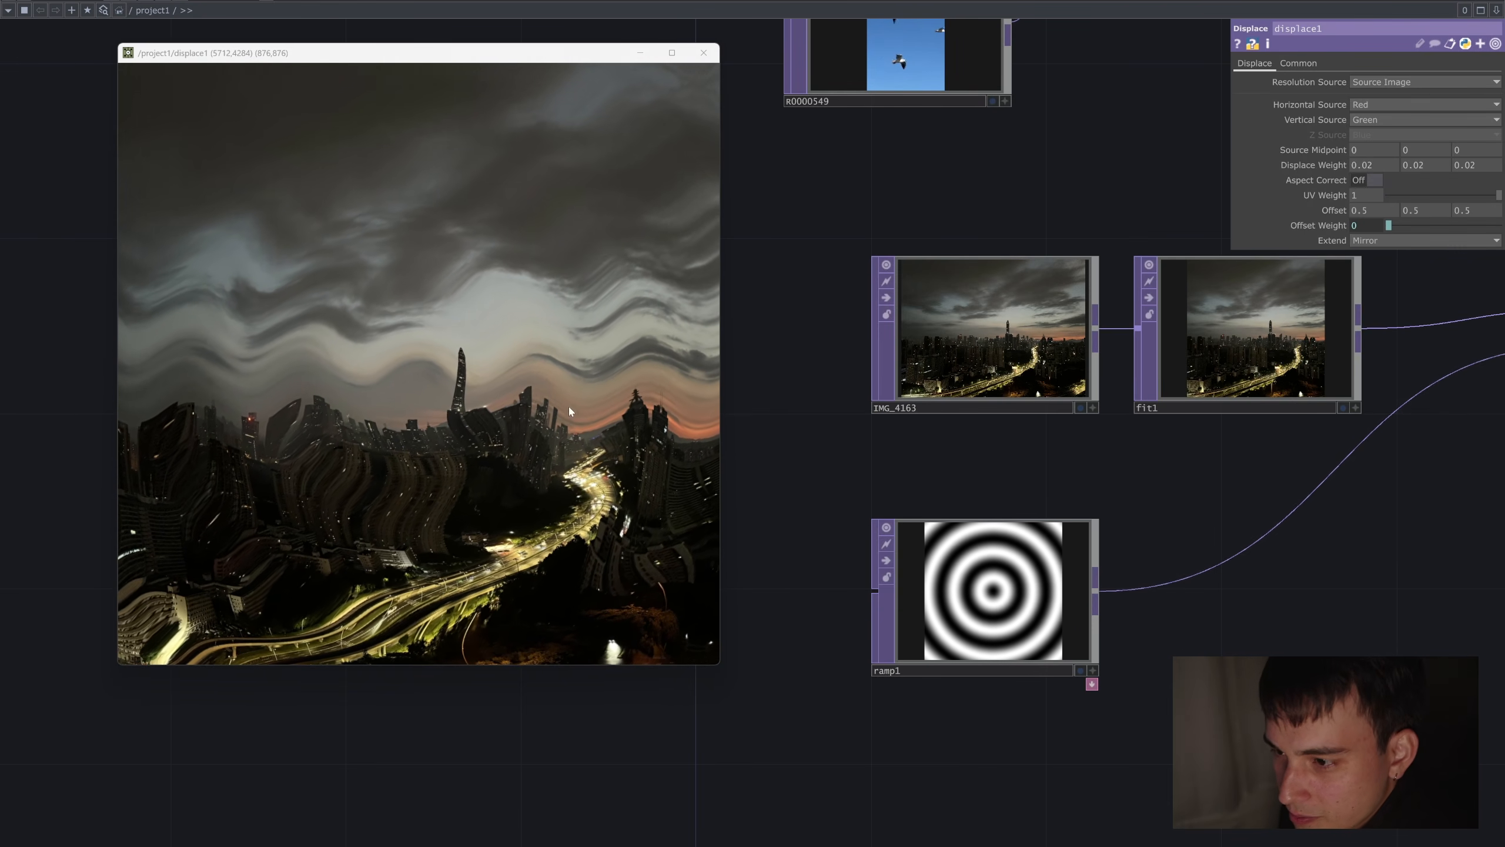
Duplicate displace1 with its input connections and place the copy directly below it.
left_click_drag(1411, 551, 1033, 559)
scroll(1180, 520, "down", 2)
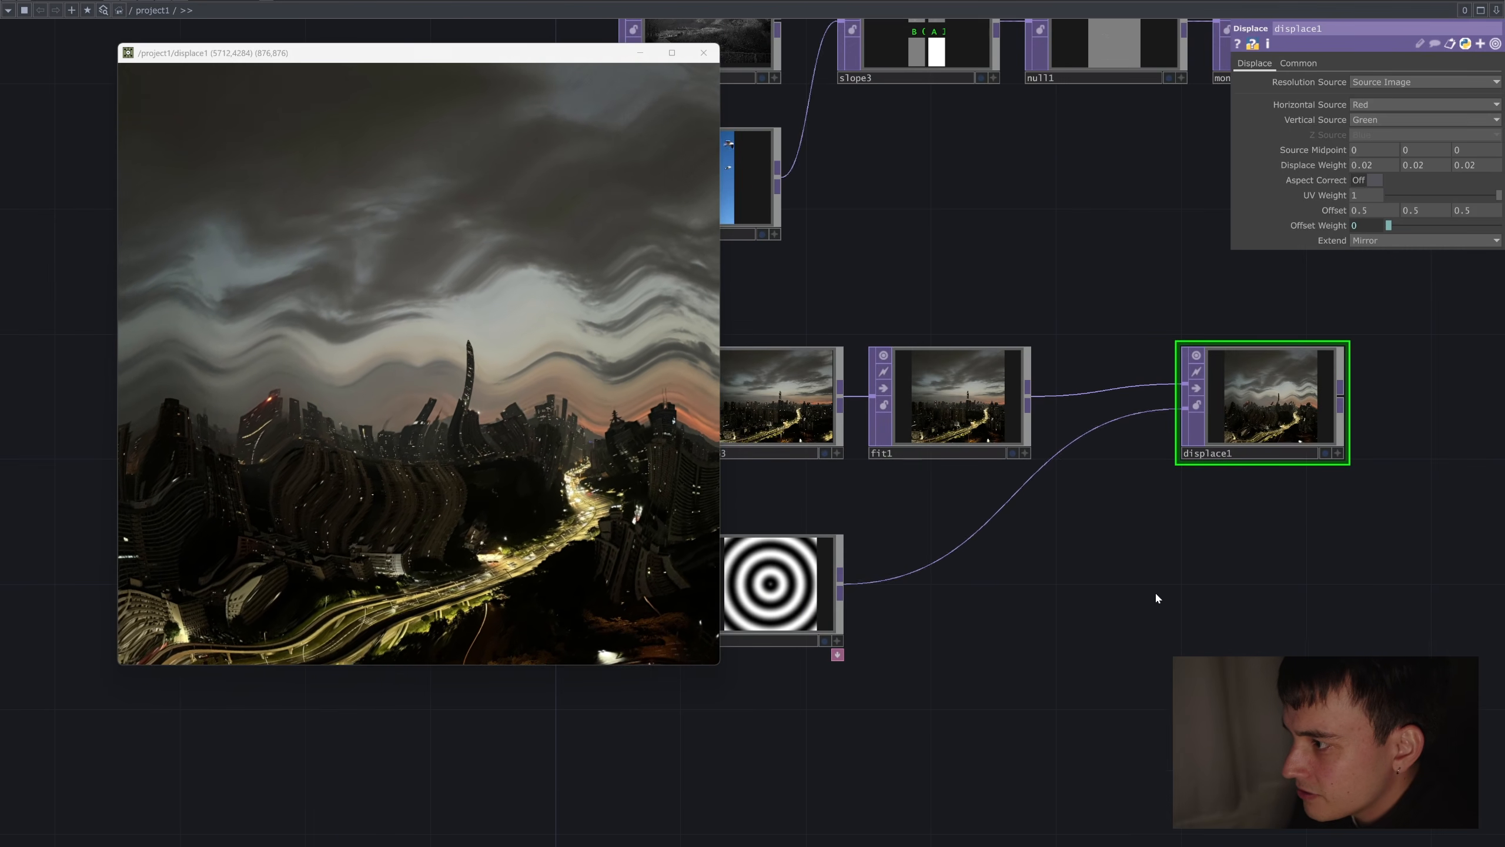
key("ctrl+c")
key("ctrl+v")
left_click(1307, 574)
left_click_drag(1143, 573, 1333, 574)
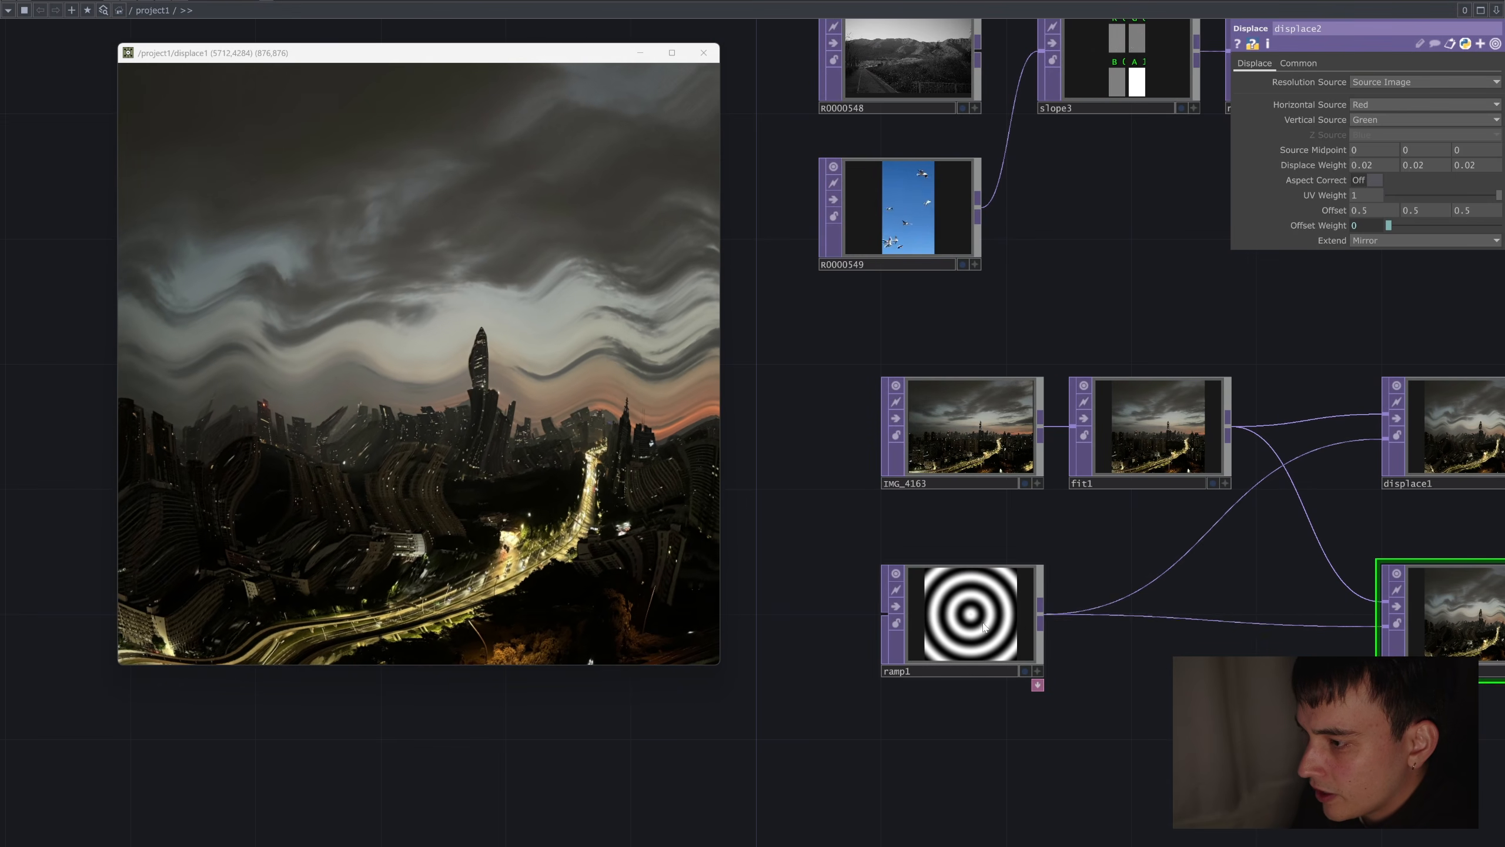
Insert a Slope TOP on the wire between ramp1 and displace2.
right_click(1196, 620)
left_click(1241, 609)
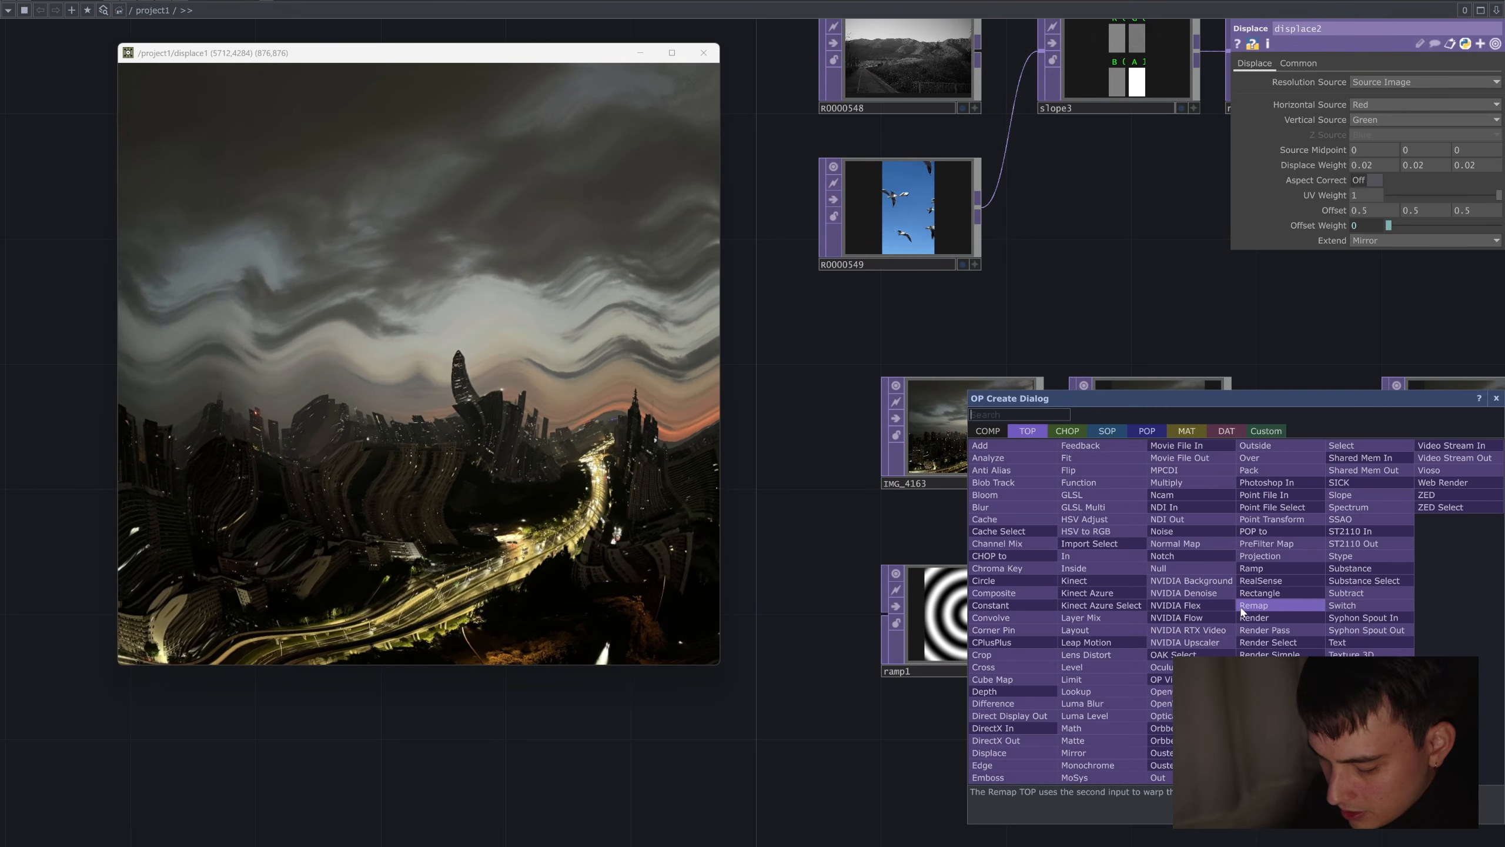
type("slope")
key("Return")
scroll(1233, 630, "up", 3)
left_click_drag(1227, 705, 1133, 721)
Open displace2 in its own viewer window, shrink both displace viewers, and stack displace2's below displace1's.
left_click_drag(1327, 508, 1103, 491)
right_click(1230, 584)
left_click(1290, 584)
left_click_drag(912, 142, 890, 499)
left_click_drag(720, 189, 559, 188)
left_click_drag(865, 506, 285, 373)
left_click_drag(293, 57, 217, 20)
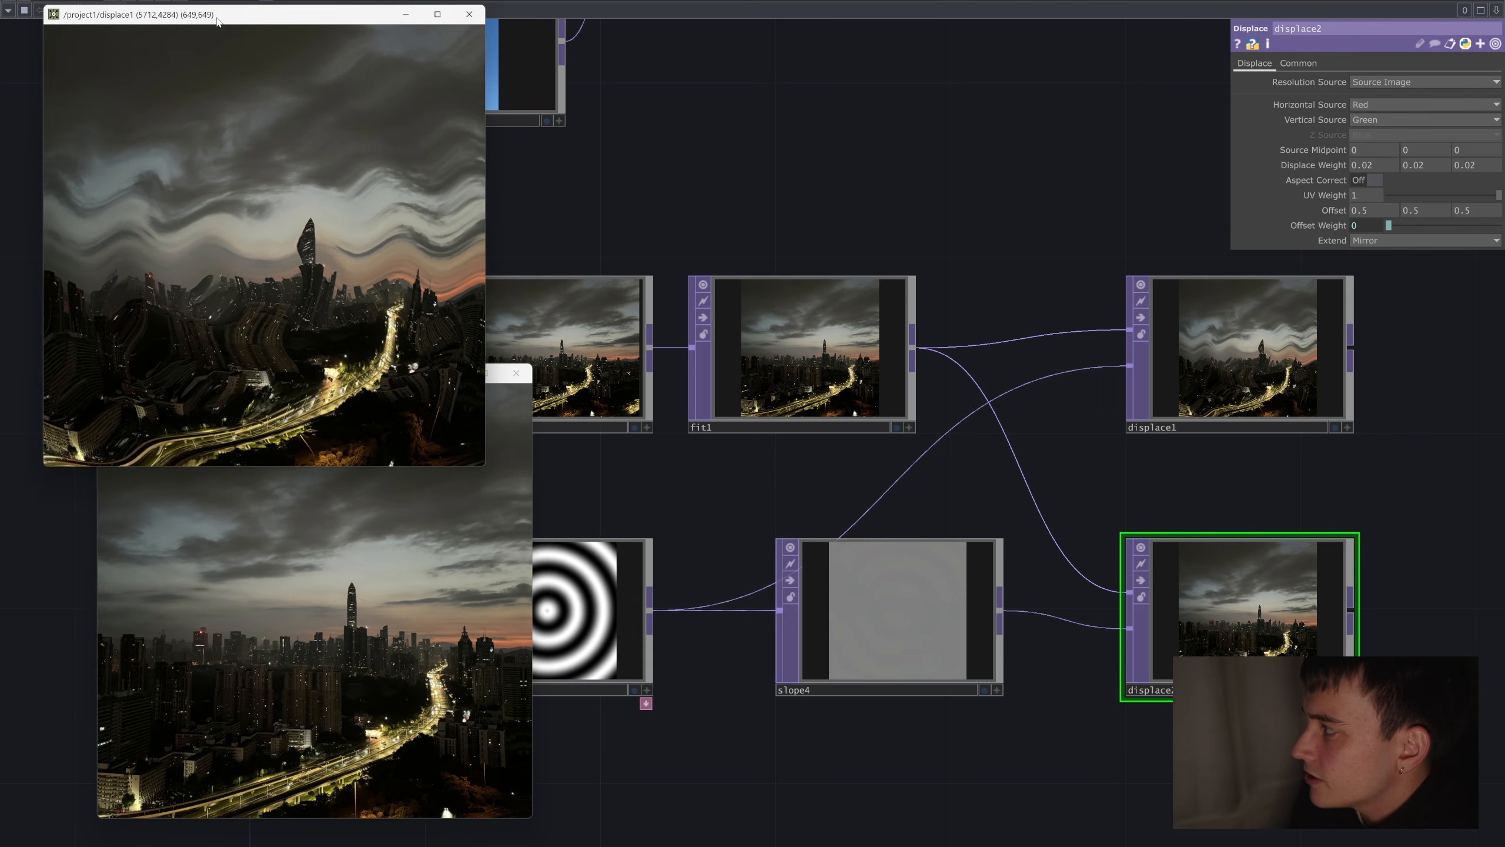
left_click_drag(396, 375, 346, 405)
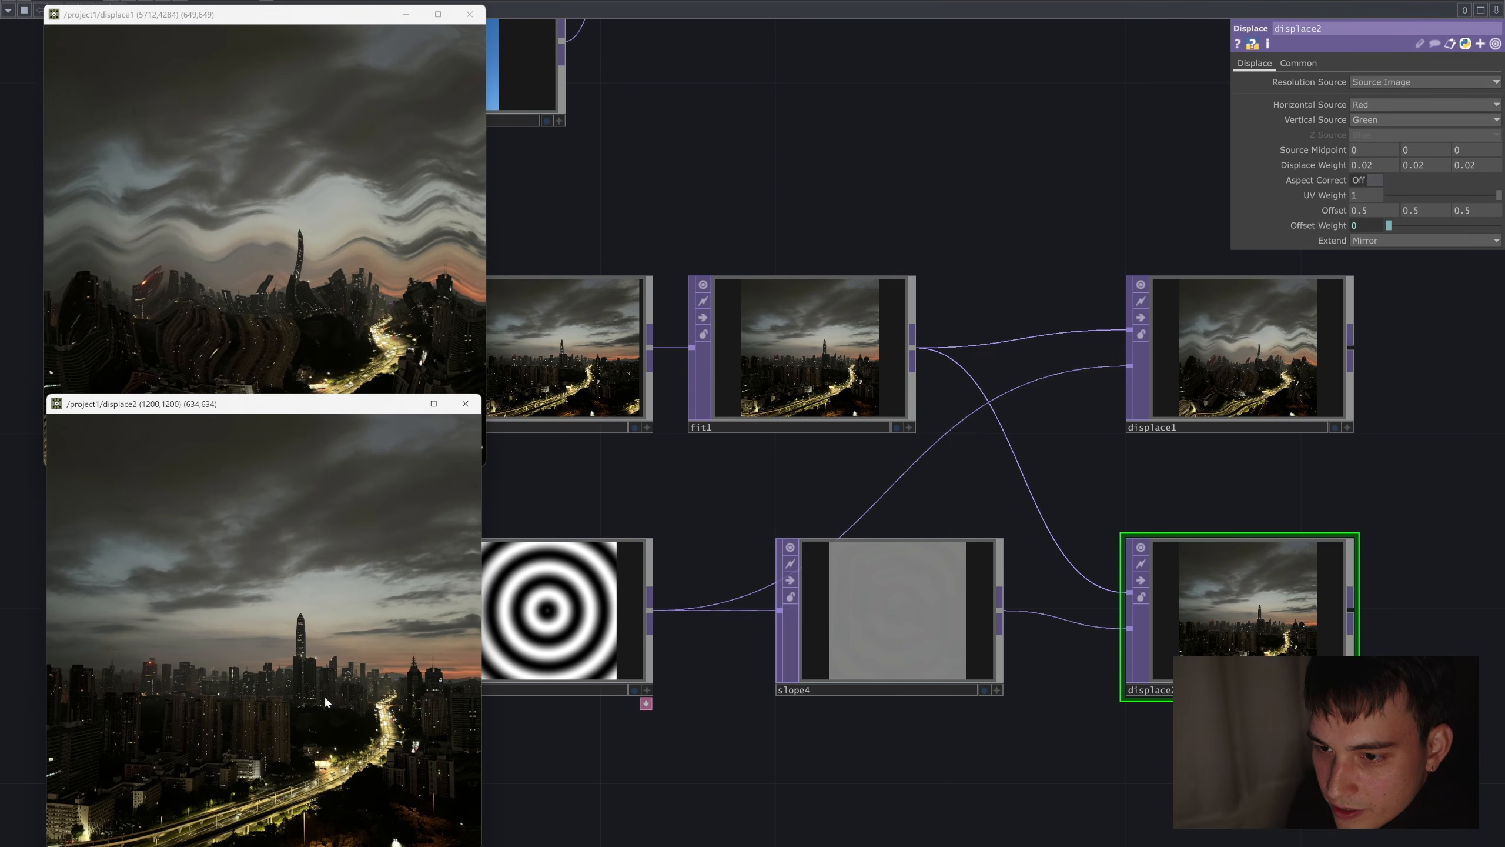
Set displace2's three Displace Weight values to 1.
left_click(901, 682)
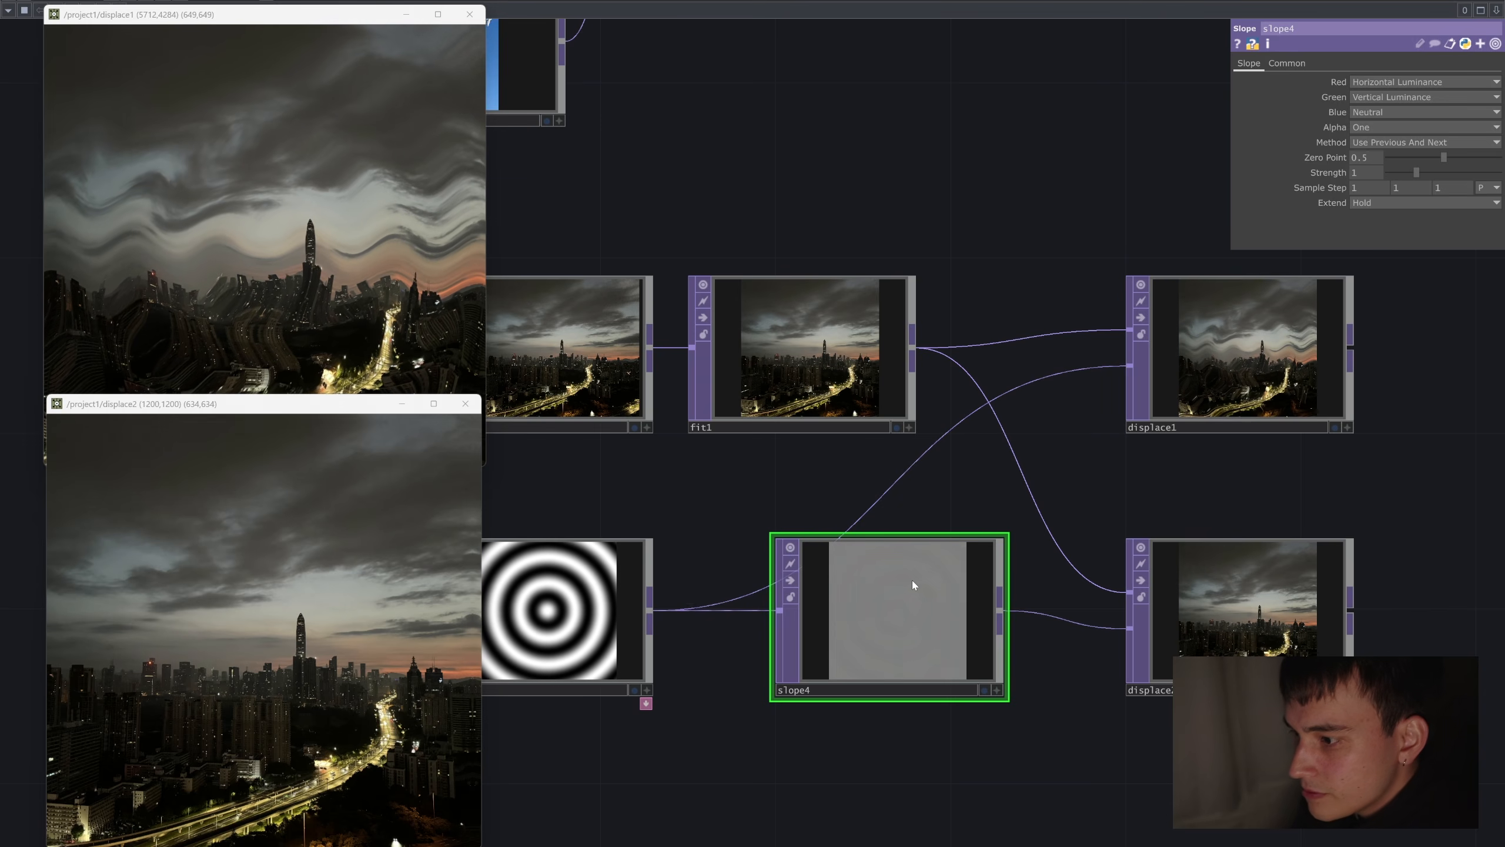
scroll(1267, 443, "up", 2)
left_click_drag(1130, 500, 1054, 470)
left_click(1218, 589)
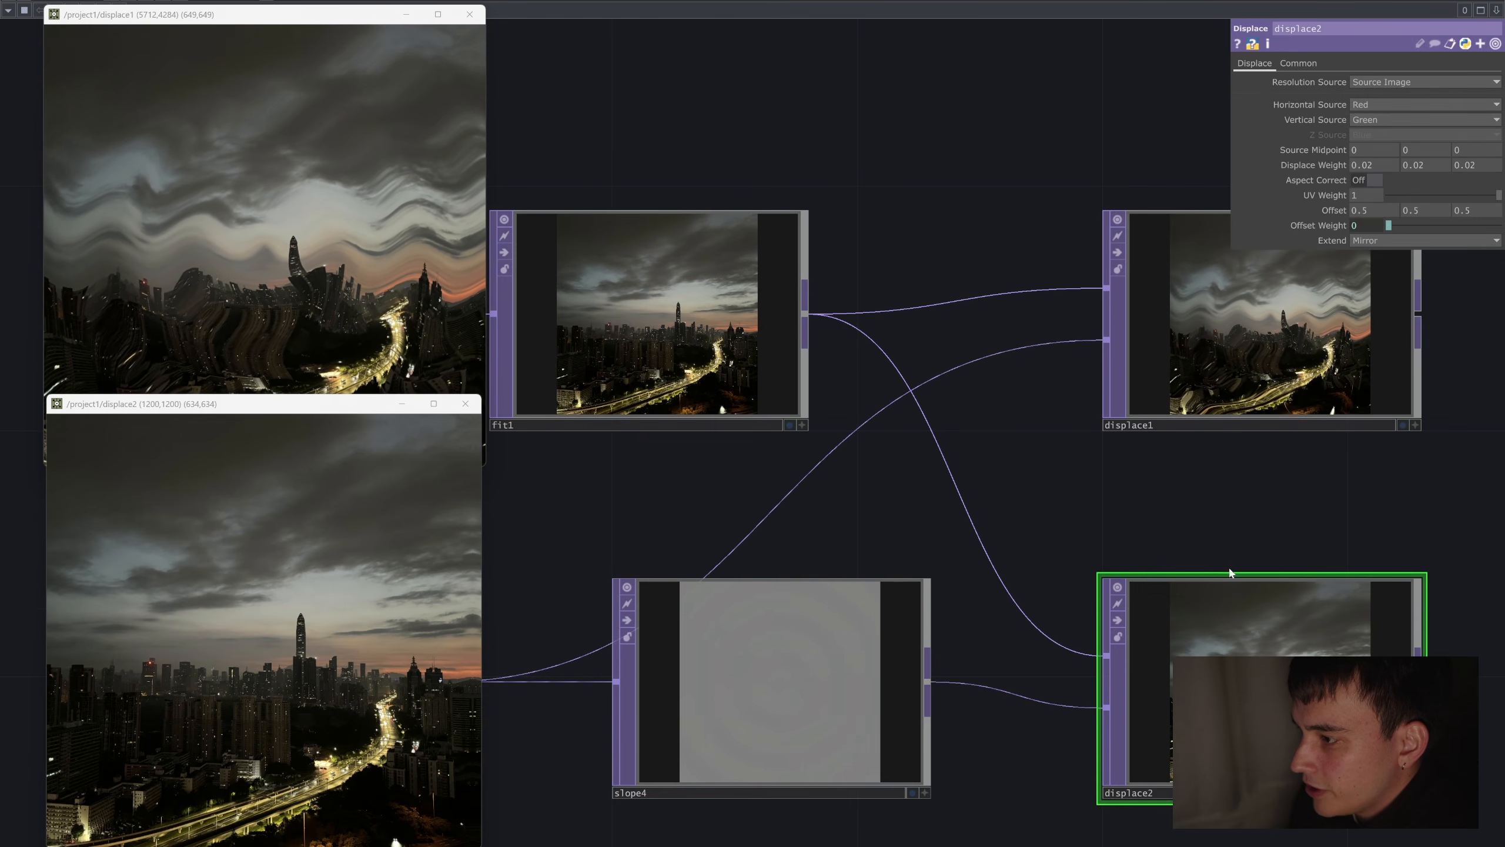
middle_click_drag(1342, 175, 1361, 149)
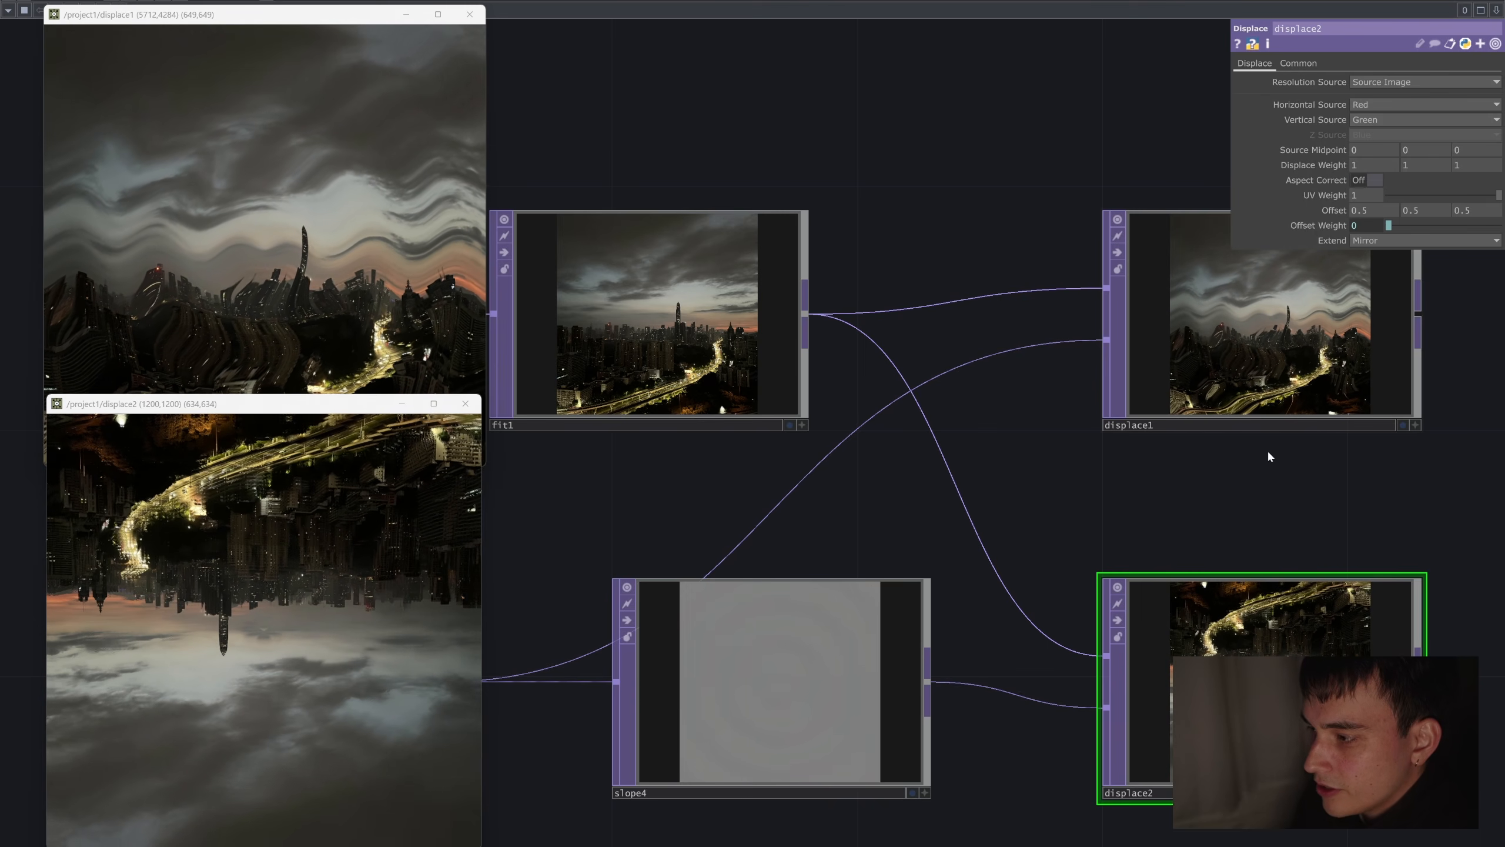
Lower slope4's Zero Point to its minimum.
left_click(750, 676)
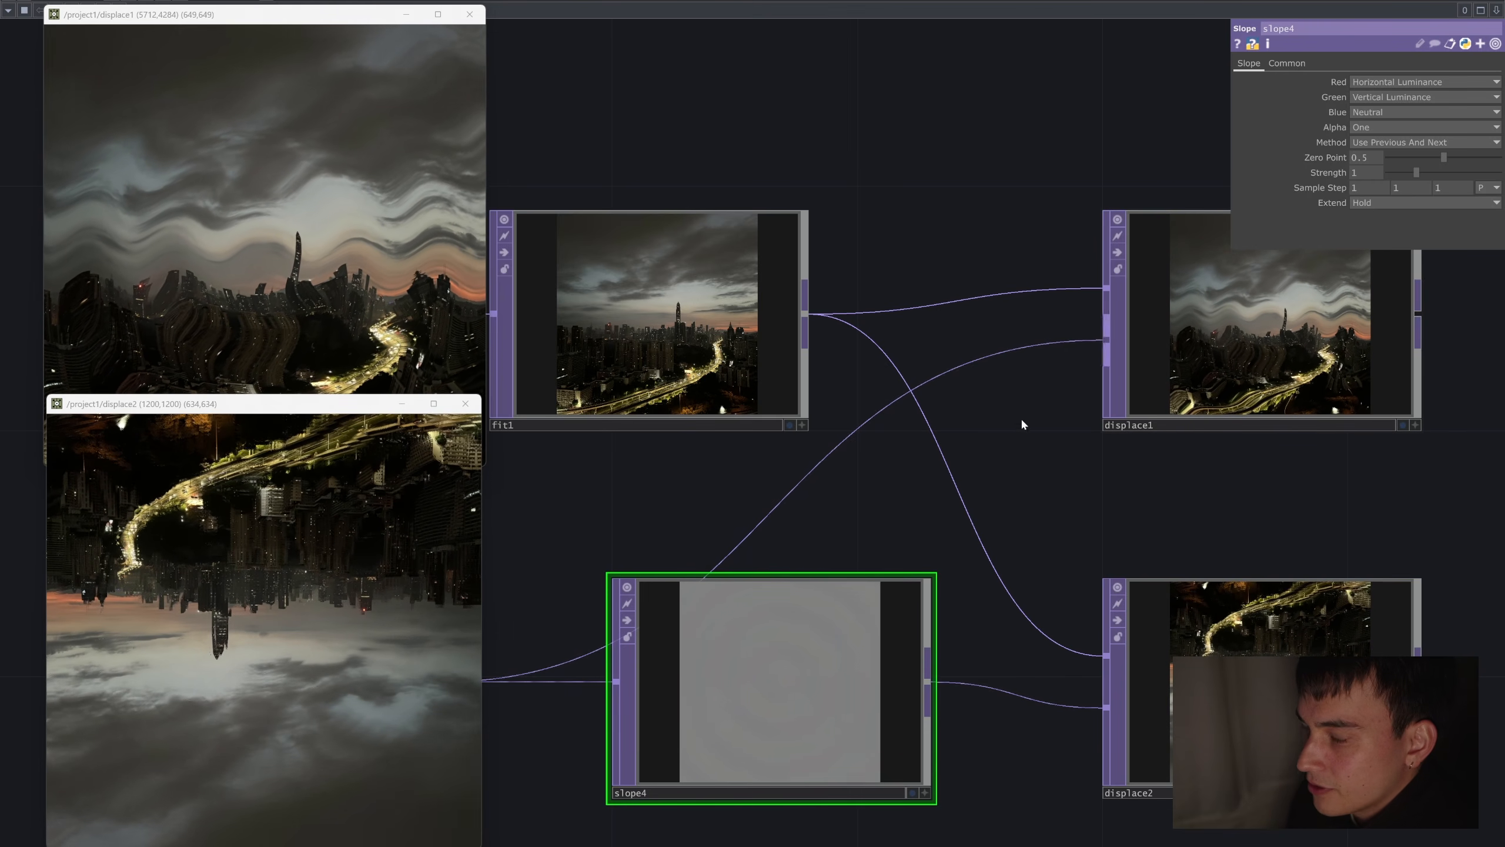
left_click_drag(1436, 159, 1380, 161)
Raise displace2's three Displace Weight values to 17.
left_click_drag(657, 501, 739, 453)
left_click(1320, 636)
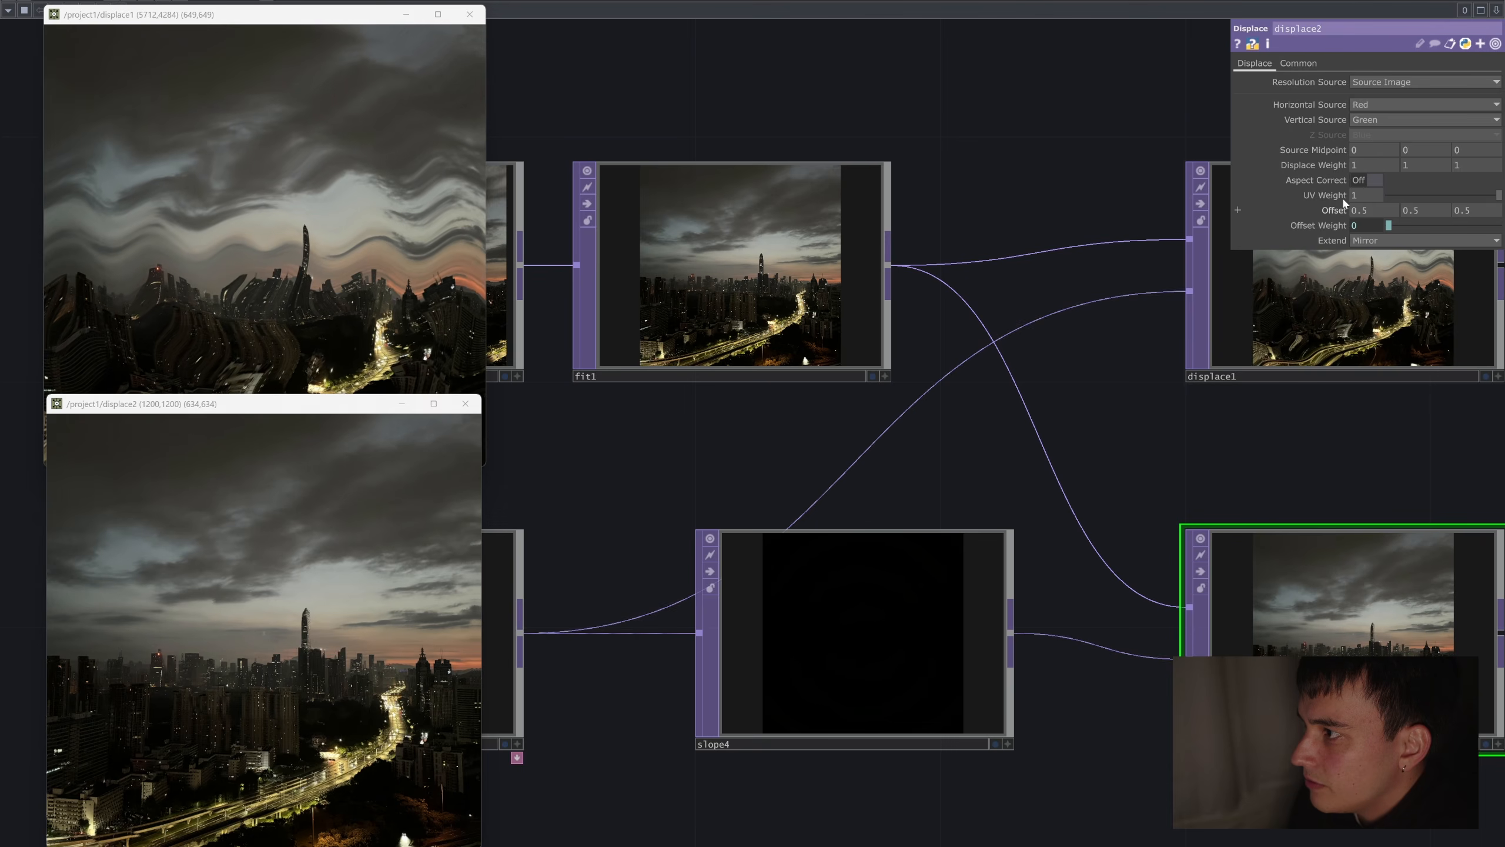
middle_click_drag(1333, 156, 1438, 155)
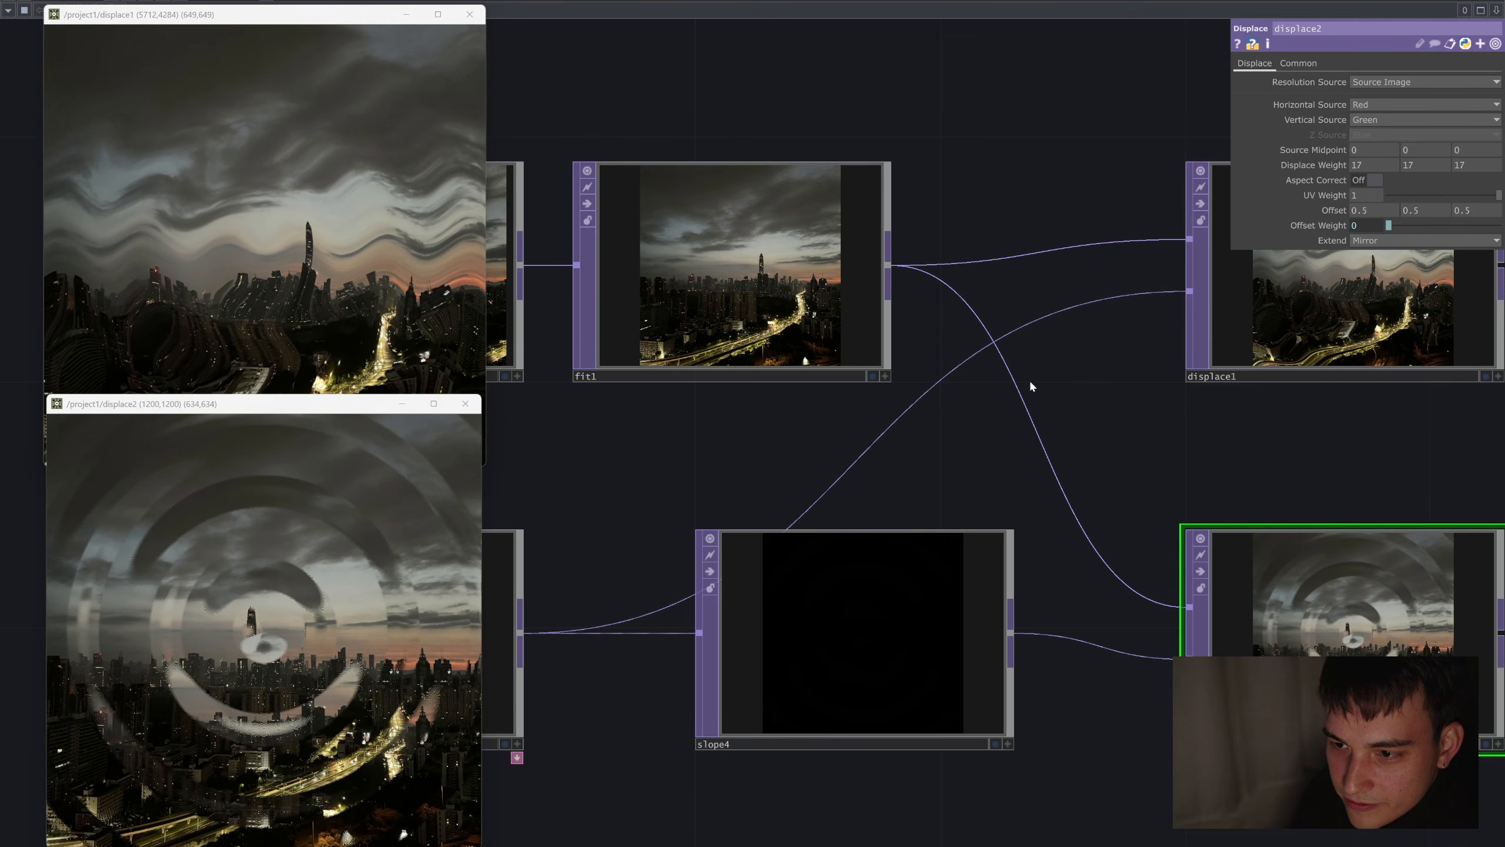
Set ramp1's pixel format to 32-bit float (RGBA).
scroll(640, 514, "down", 3)
left_click_drag(632, 501, 975, 429)
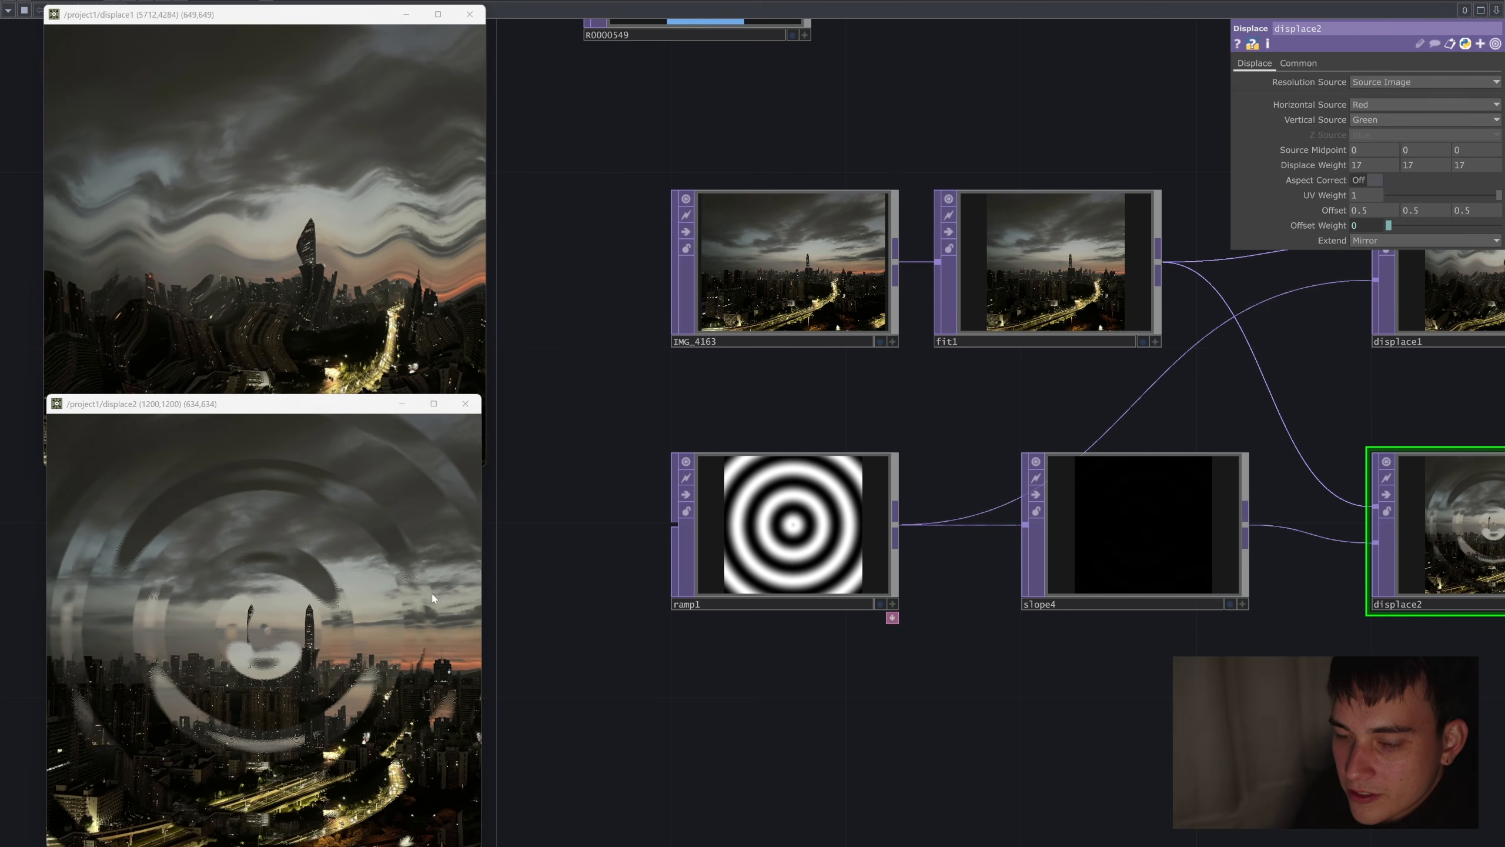
left_click(795, 524)
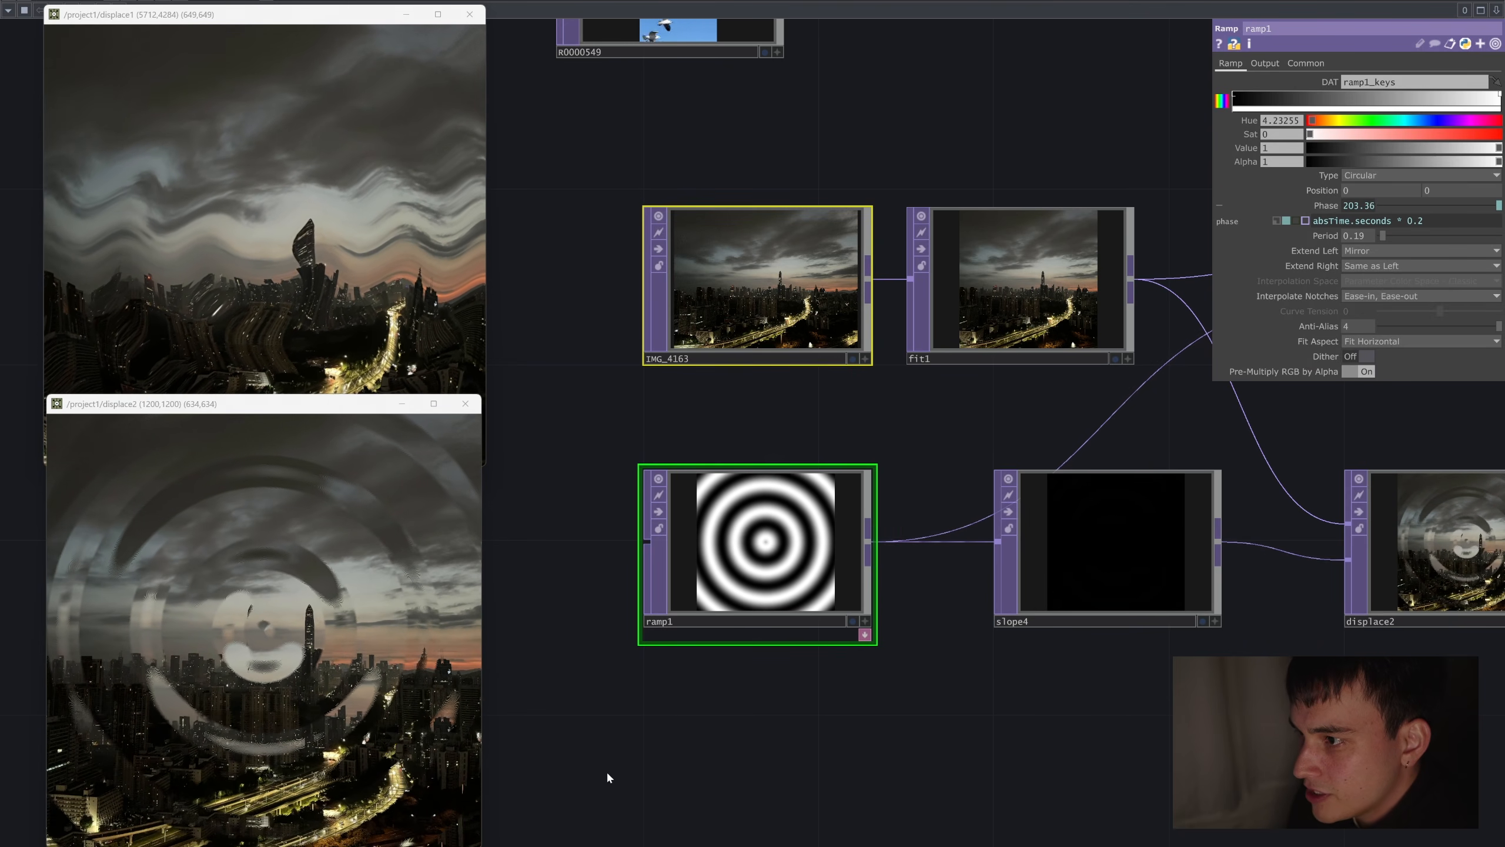
left_click(1306, 63)
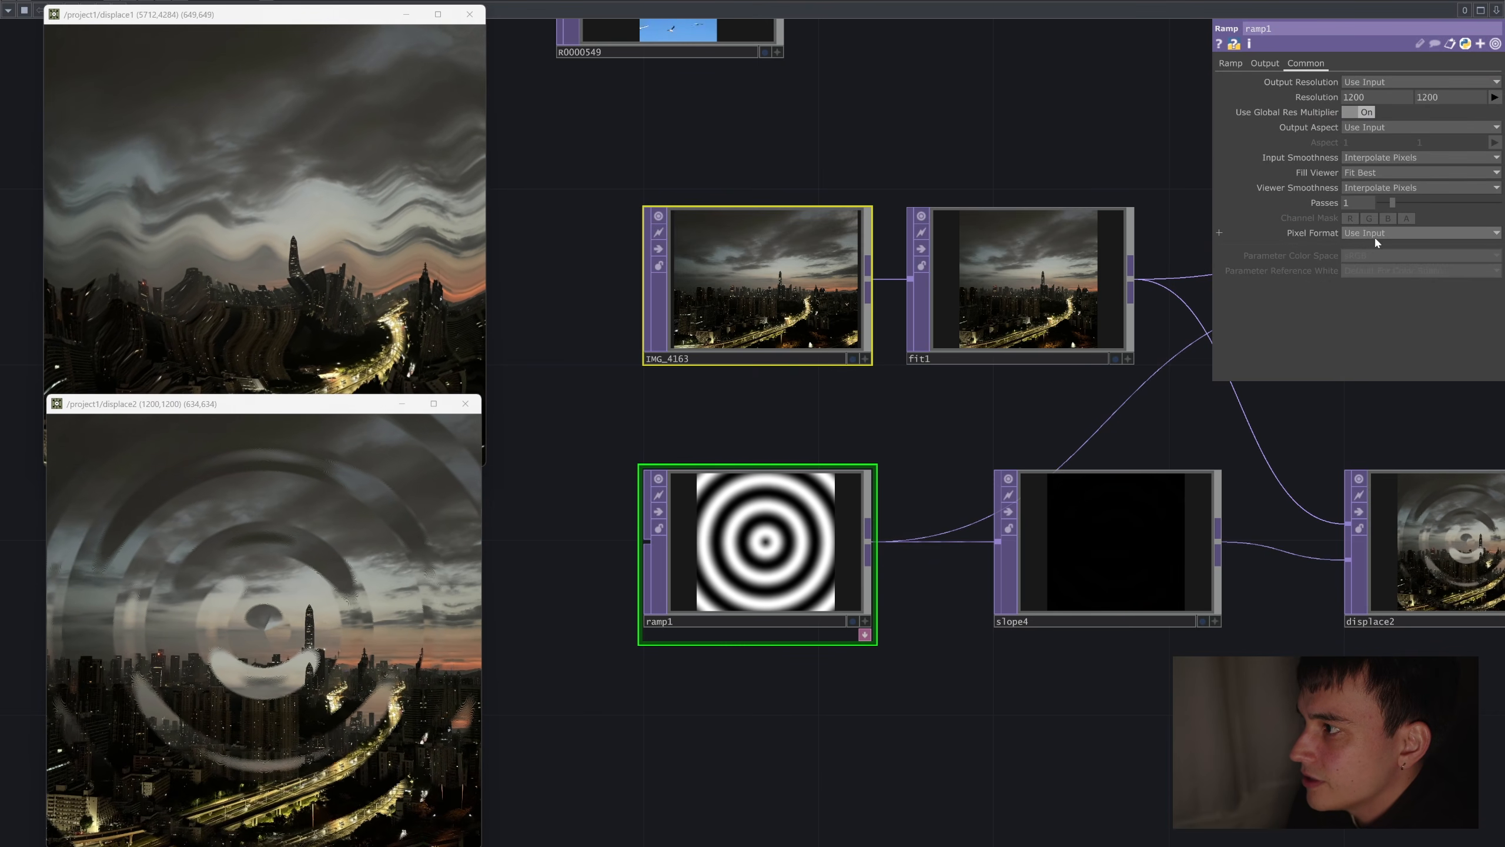
left_click(1374, 233)
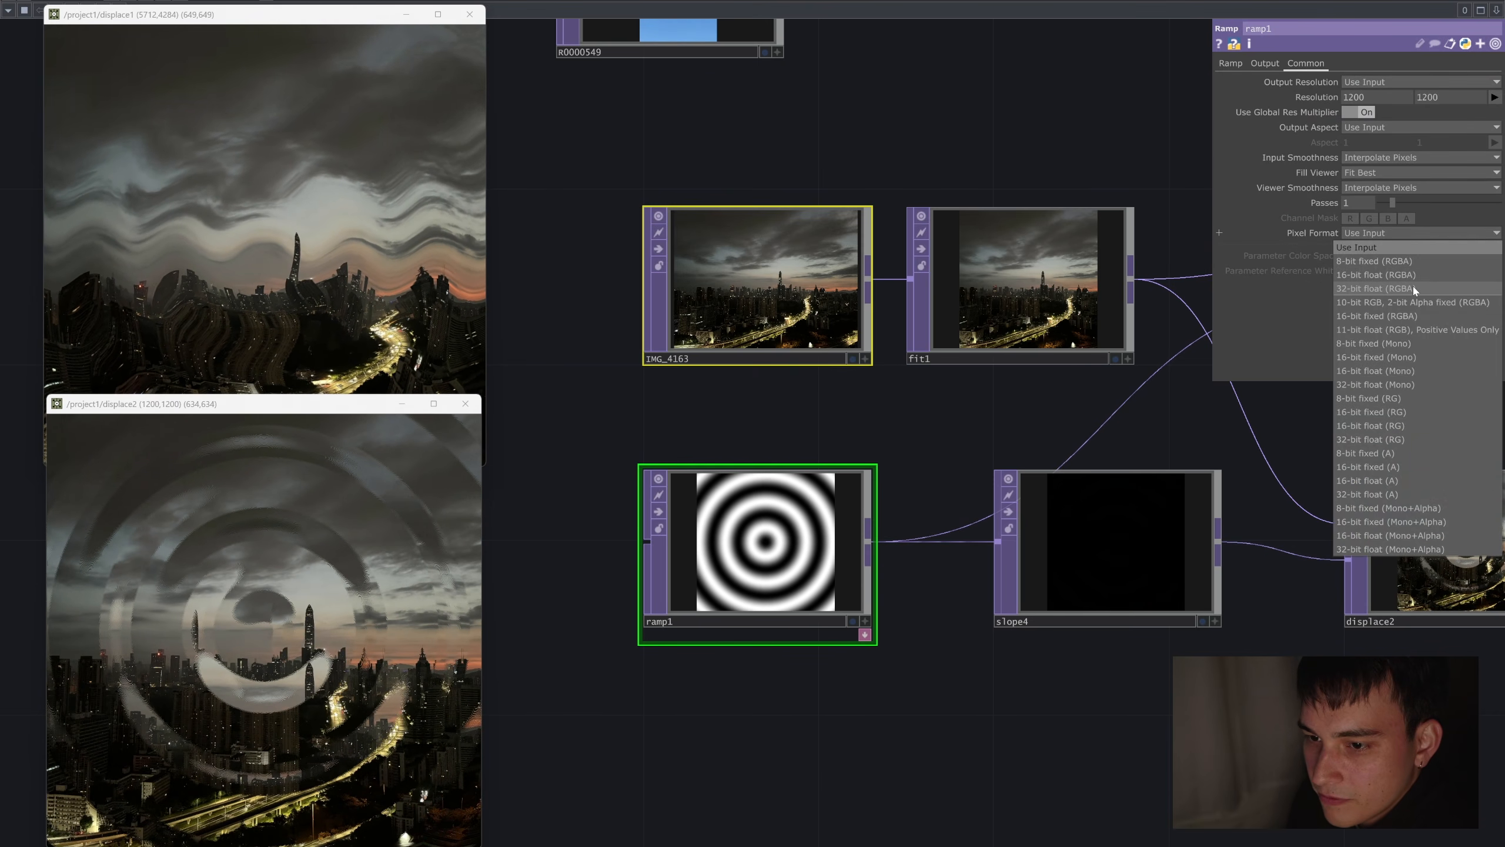
left_click(1413, 288)
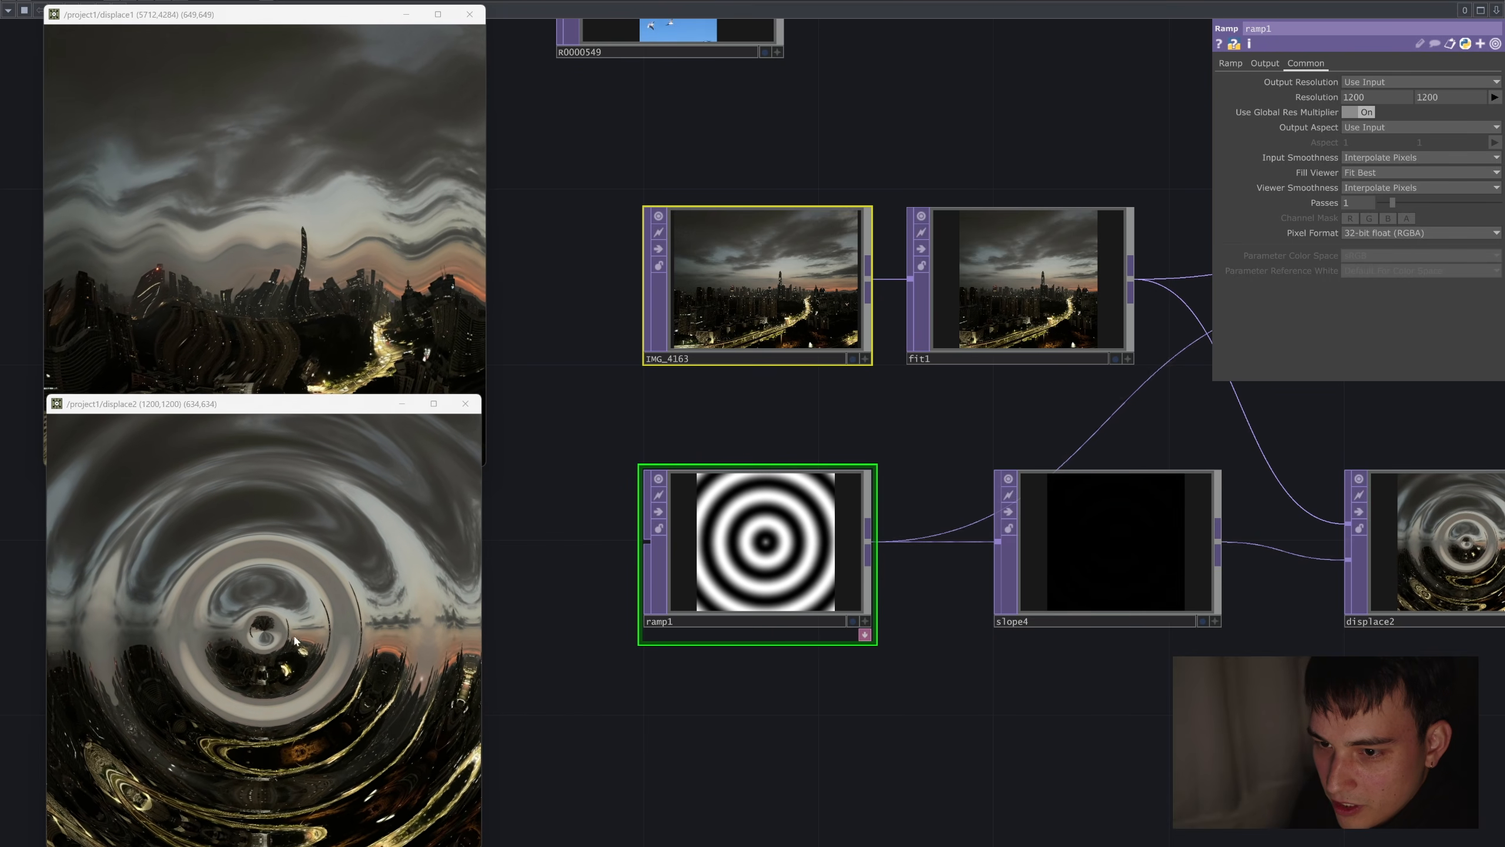
Lower displace2's three Displace Weight values to 12.
left_click_drag(1184, 683, 896, 699)
left_click(1098, 632)
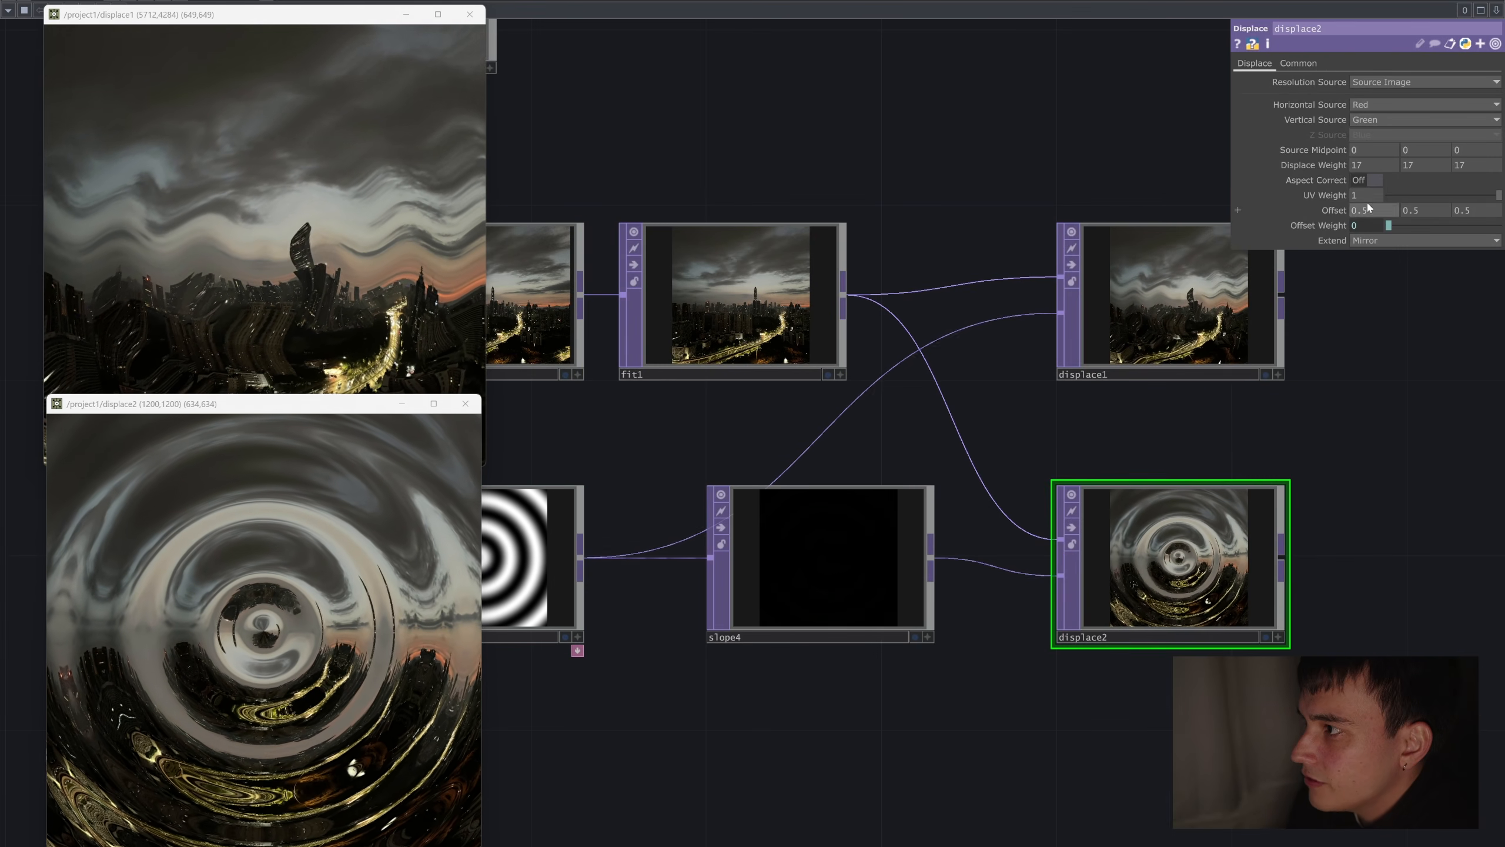
middle_click_drag(1335, 164, 1325, 143)
scroll(1304, 508, "down", 3)
scroll(791, 704, "up", 4)
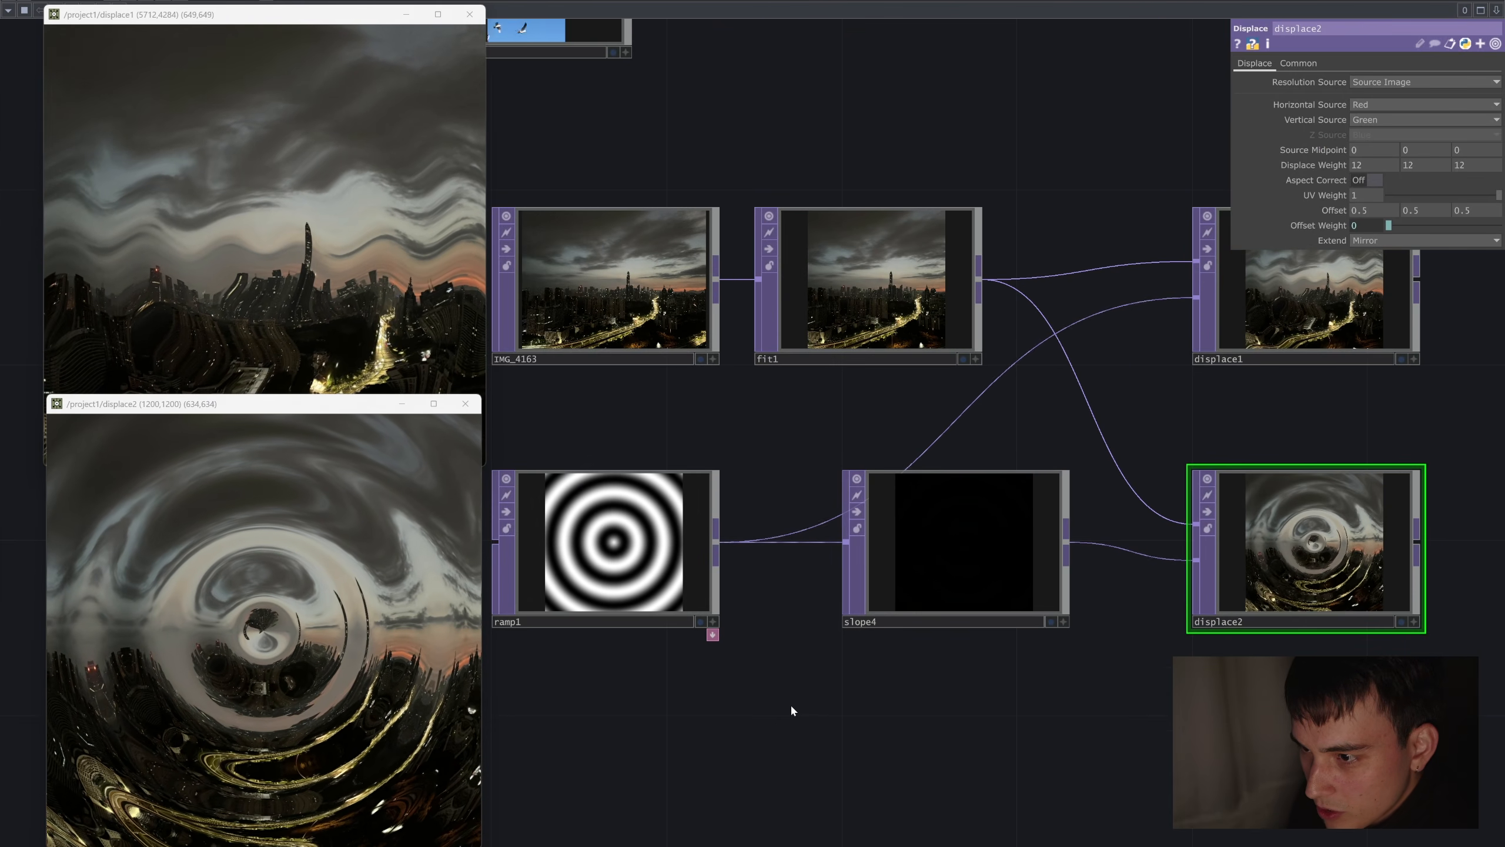
Activate slope4's viewer and display its RGBA channels as a normalized split.
left_click(1032, 583)
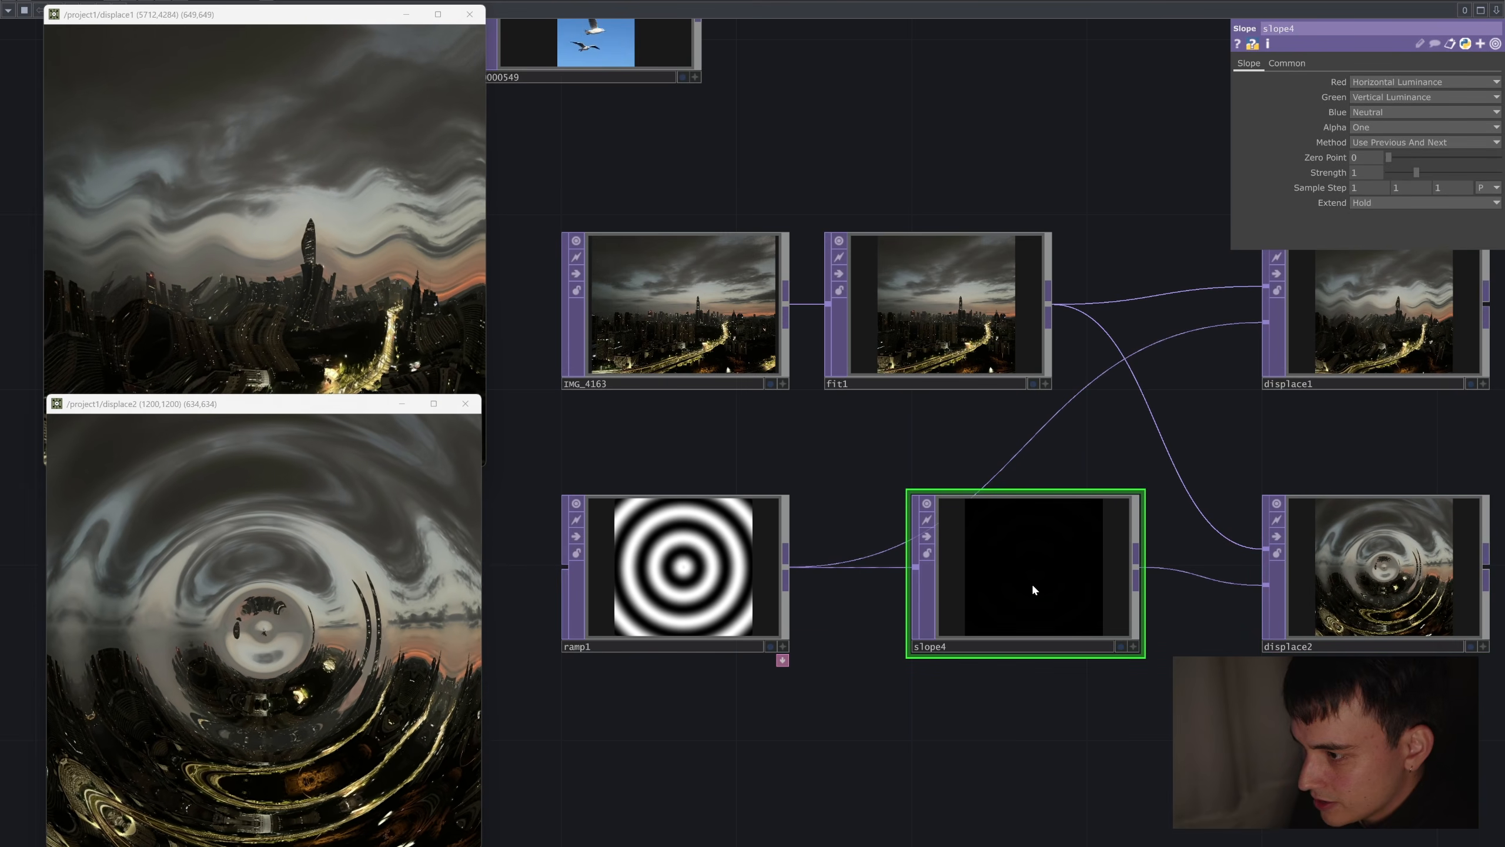
scroll(1065, 427, "down", 2)
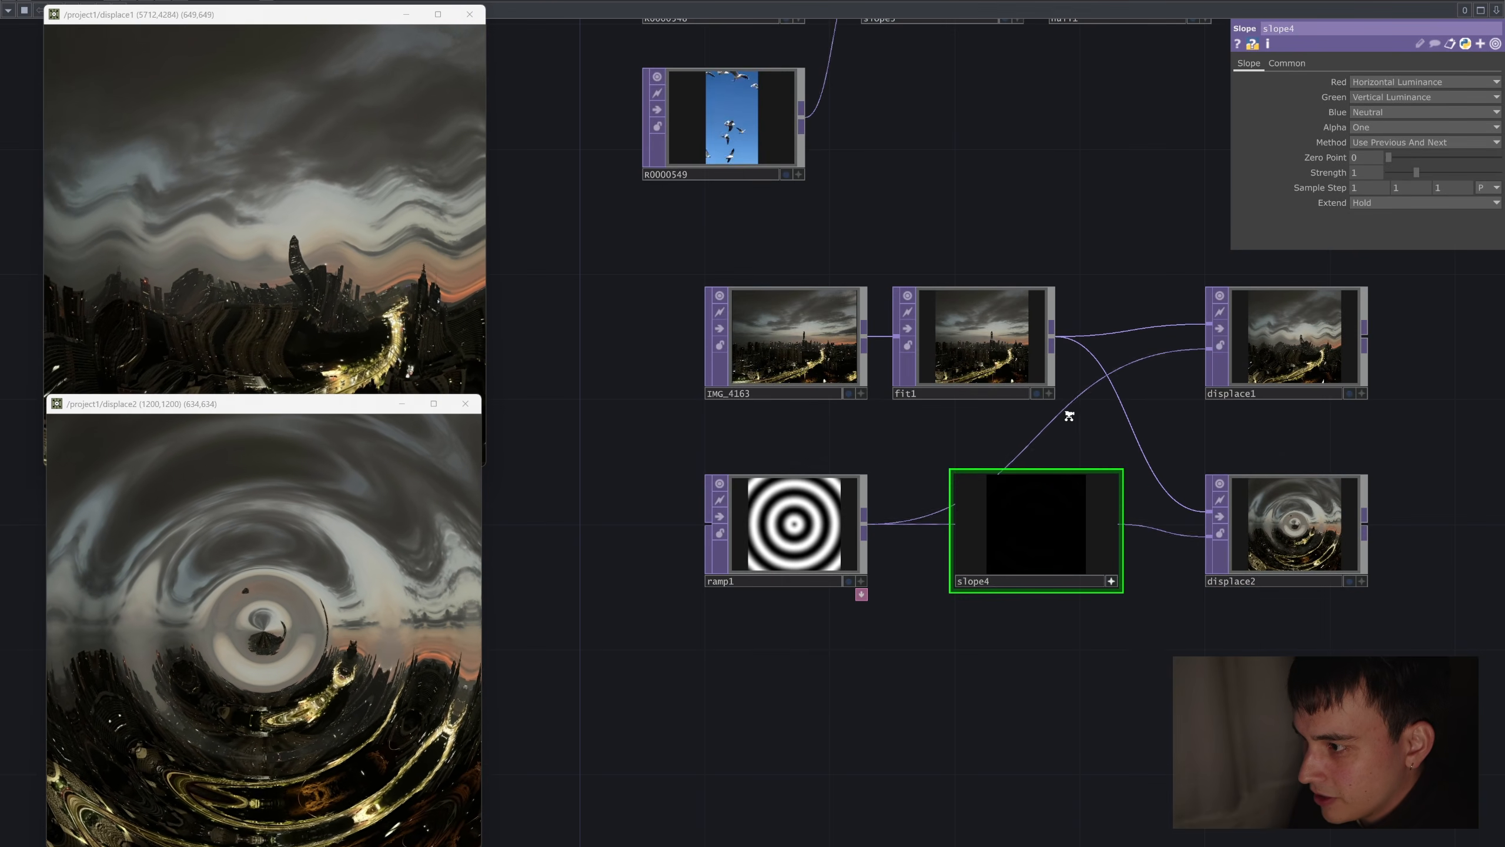
scroll(1078, 422, "up", 4)
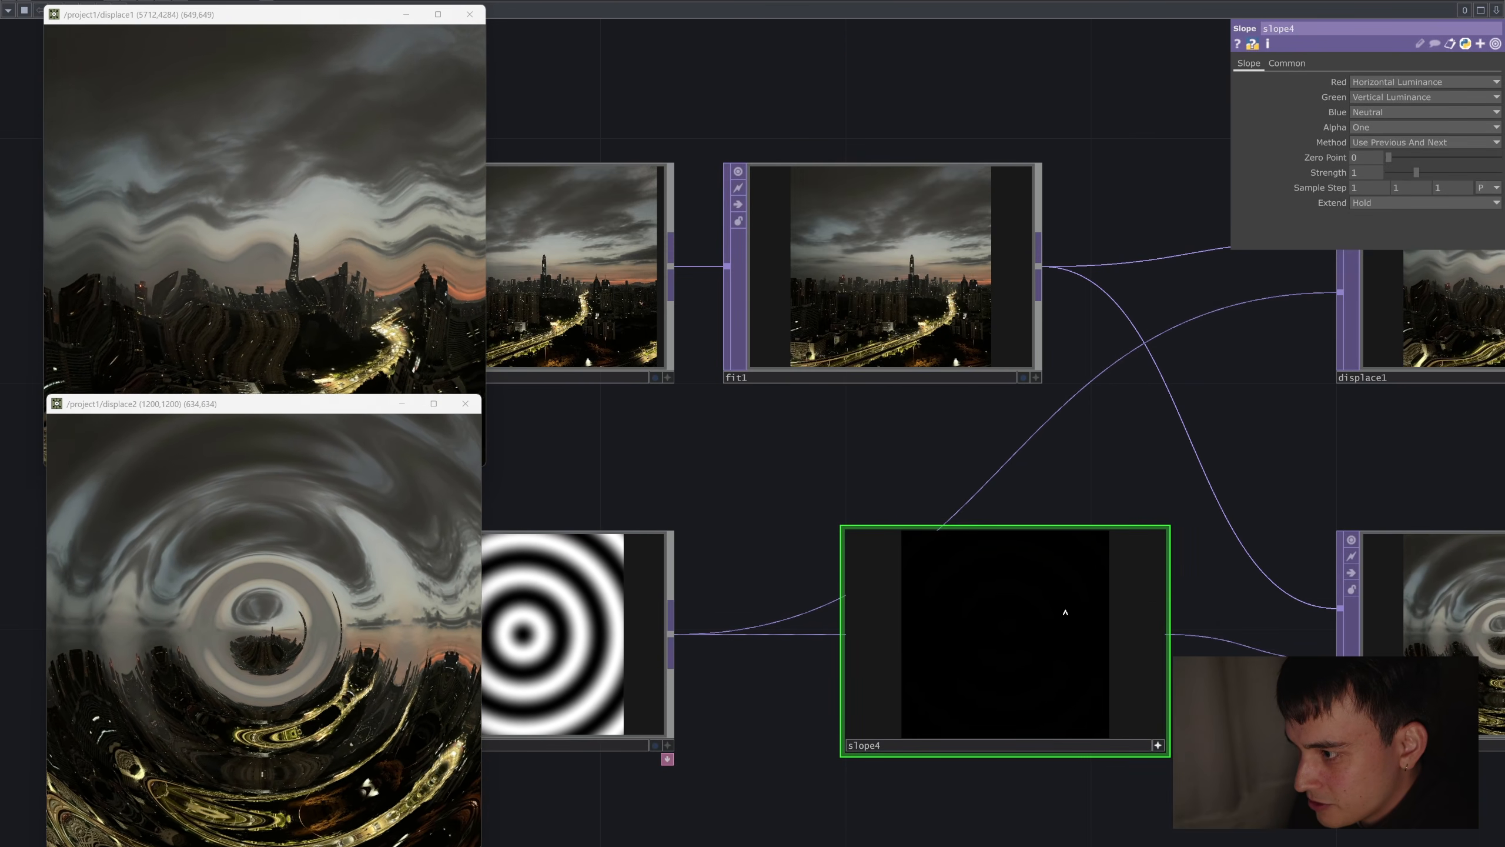
key("n")
left_click_drag(904, 442, 1135, 272)
scroll(1038, 319, "up", 3)
left_click_drag(1038, 320, 1032, 323)
Move slope4 directly beside ramp1 and compare its red and green channels with the ramp's rings.
left_click_drag(1235, 684, 979, 685)
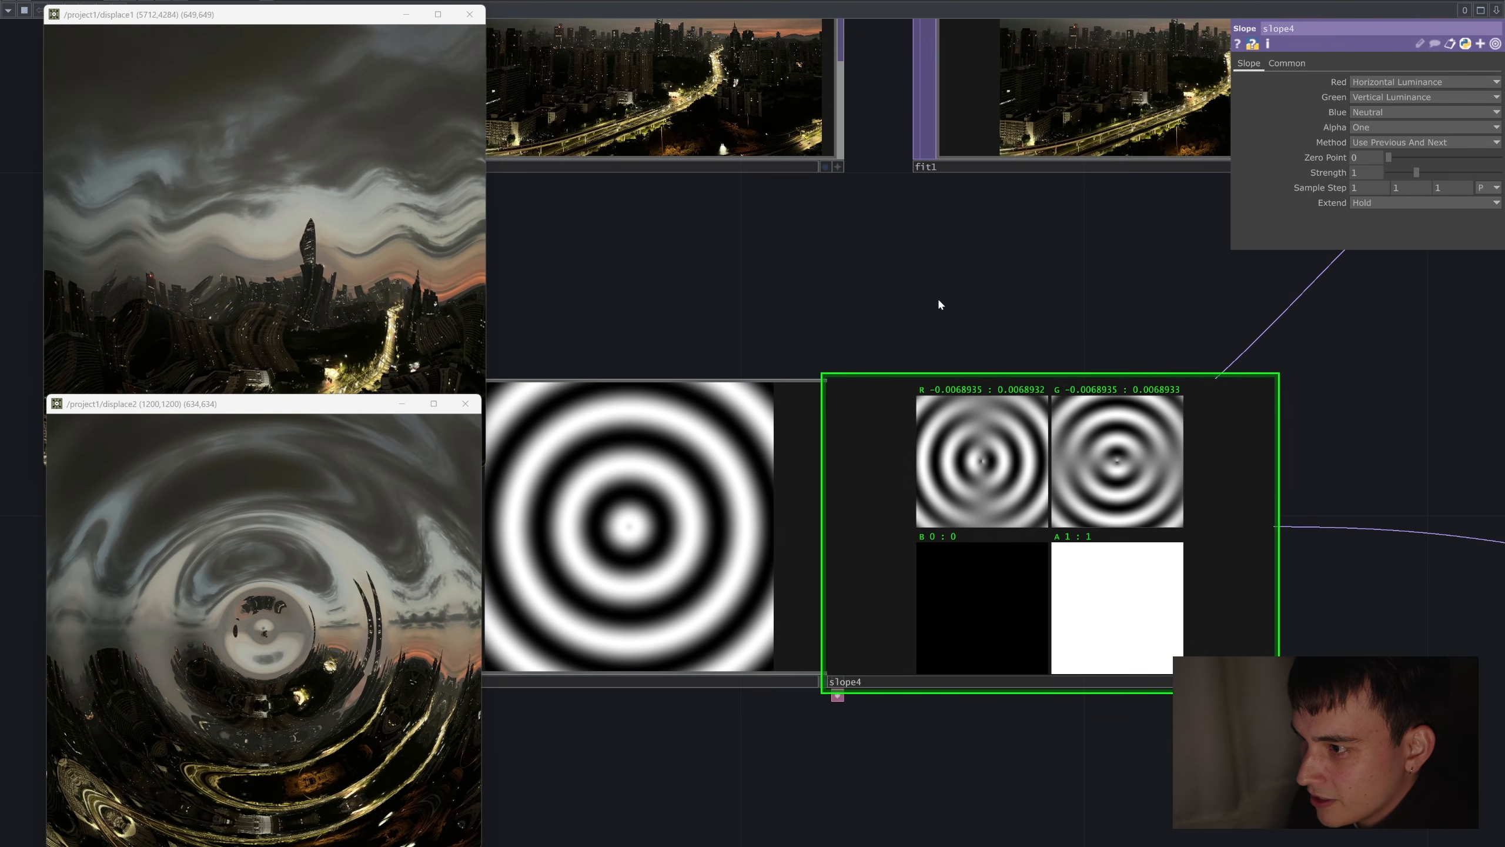
left_click_drag(956, 300, 1074, 284)
scroll(923, 310, "up", 3)
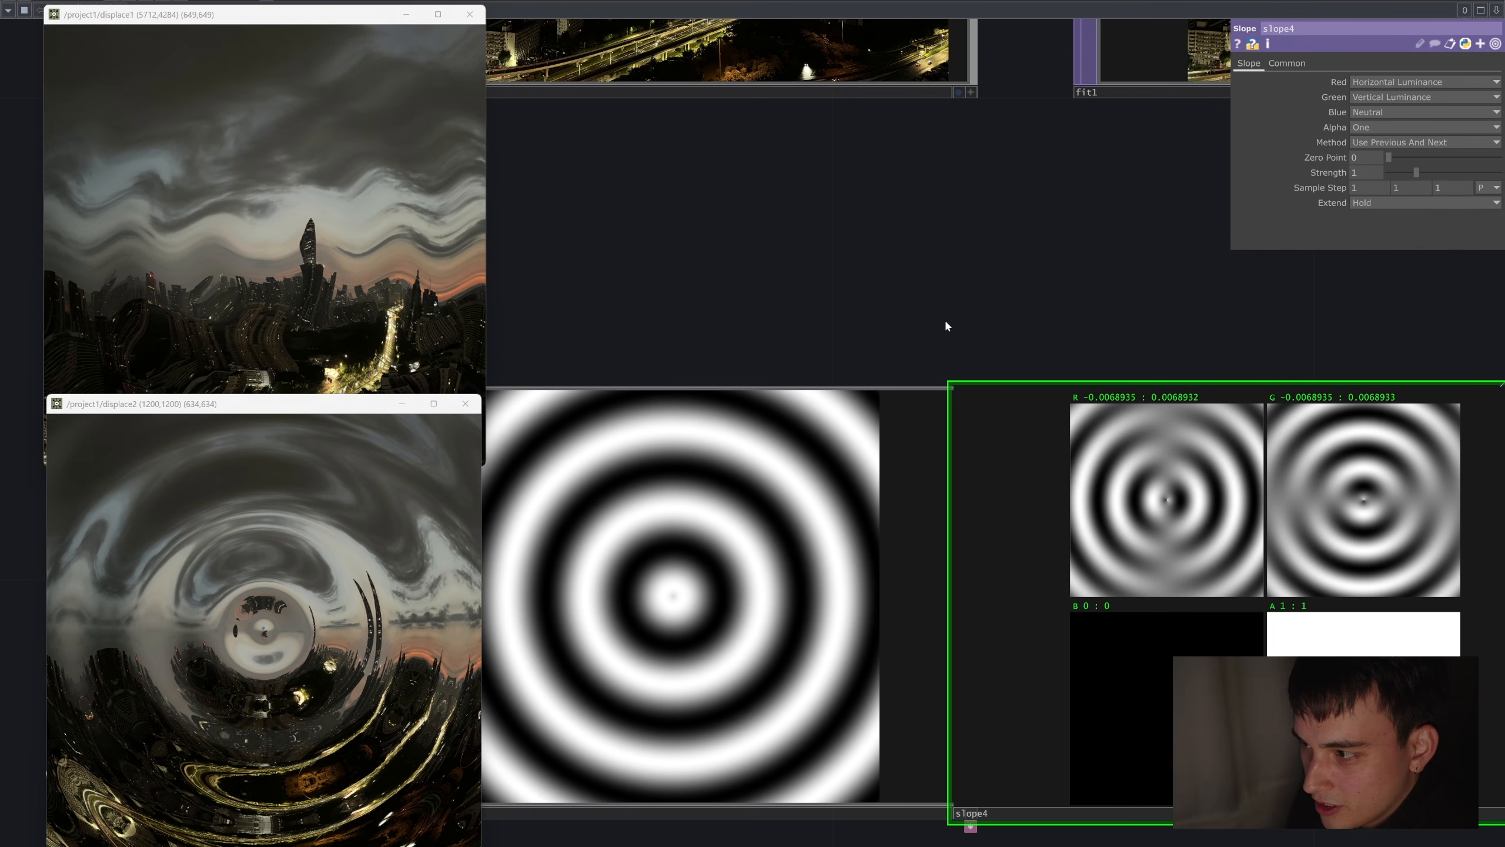
left_click_drag(949, 270, 993, 129)
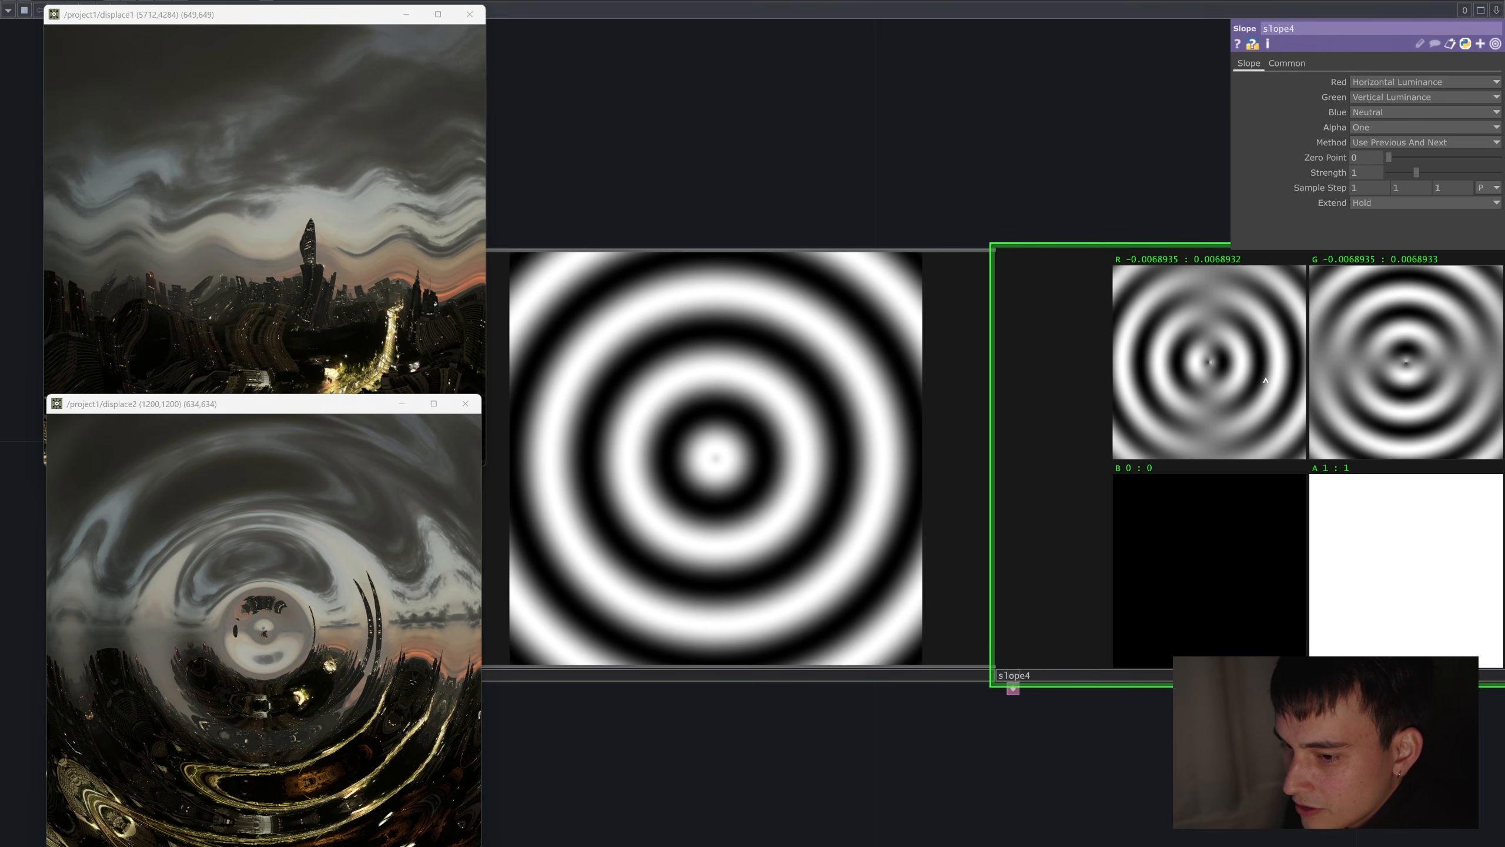
left_click_drag(1132, 182, 804, 172)
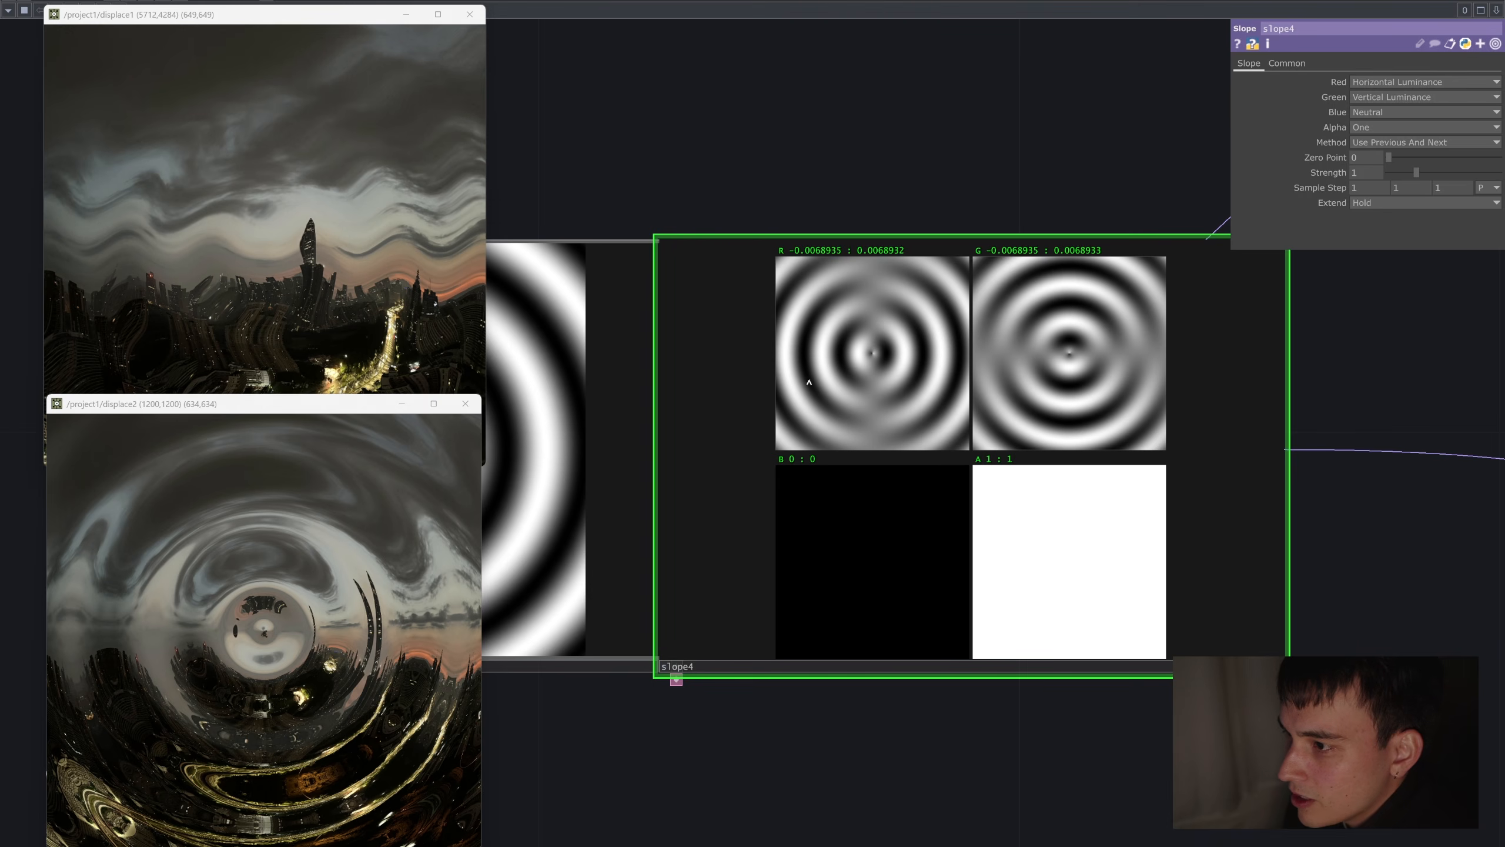
left_click_drag(622, 162, 1020, 178)
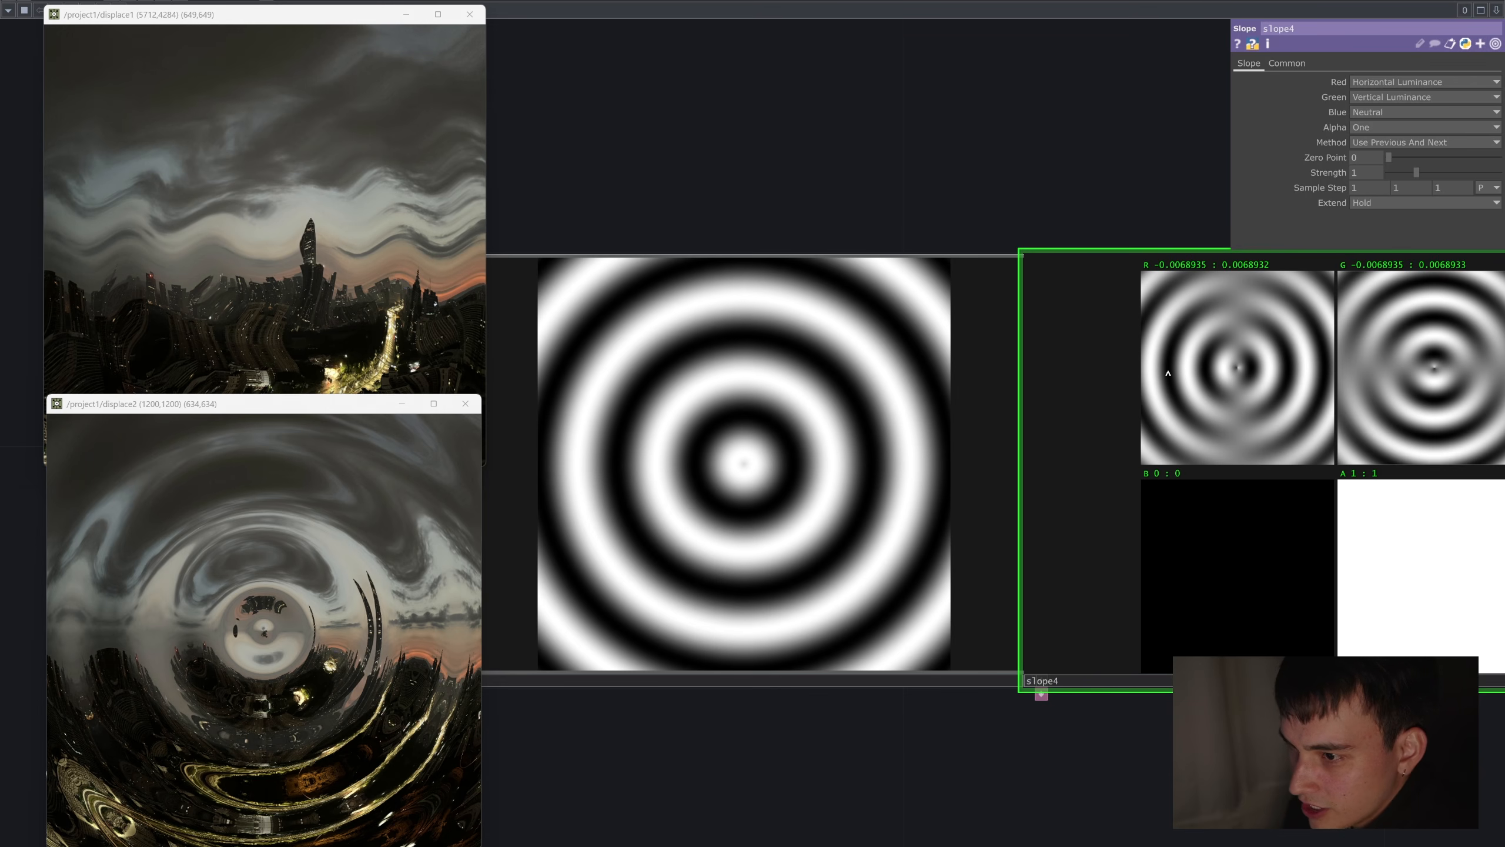
scroll(1168, 372, "down", 3)
left_click_drag(1439, 534, 1336, 555)
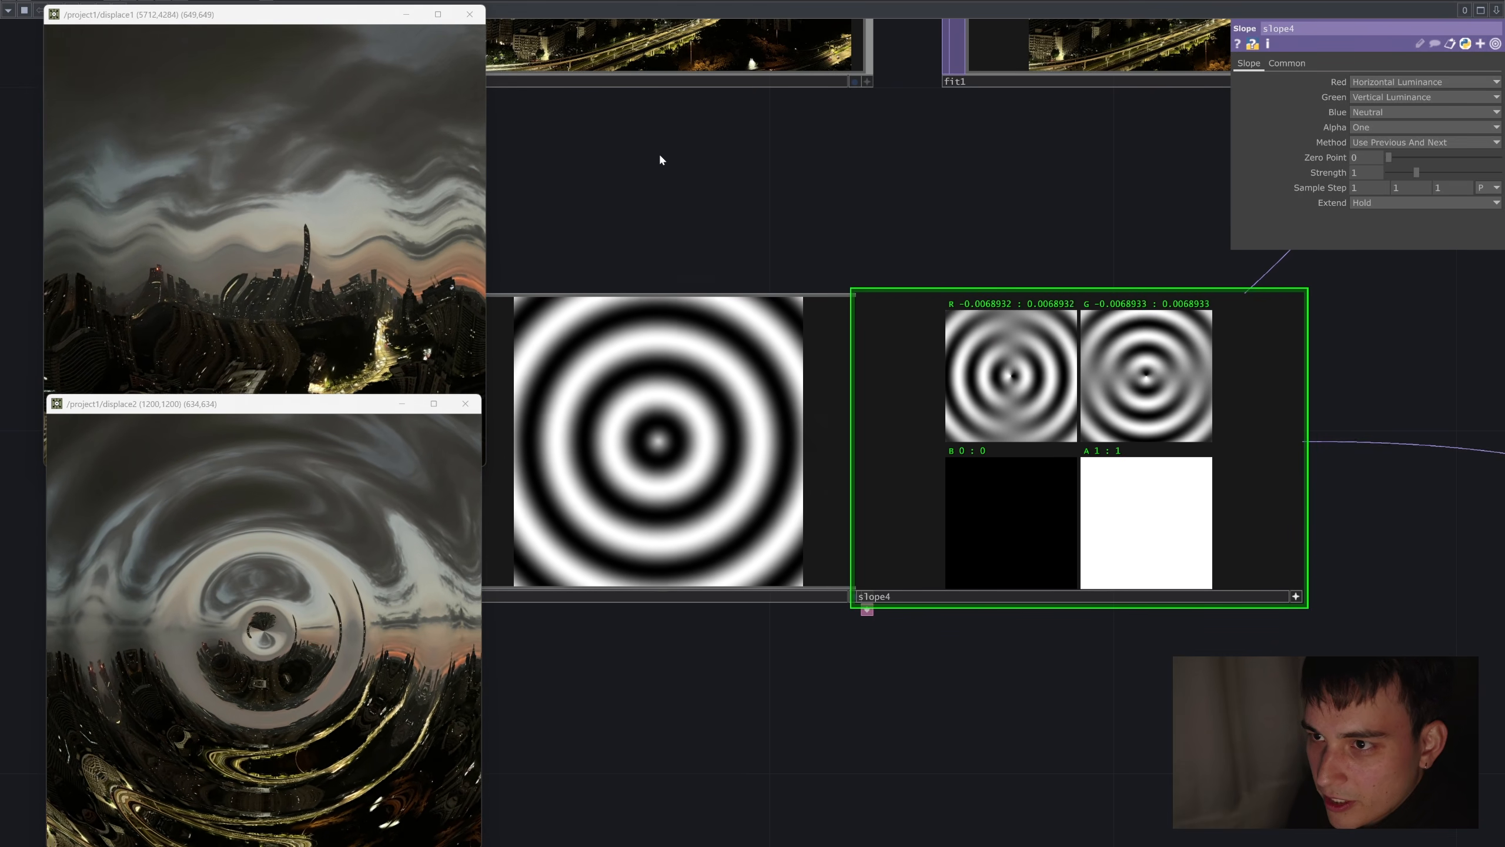
Raise displace1's three Displace Weight values to 0.05.
left_click_drag(891, 200, 832, 470)
scroll(1109, 486, "down", 3)
left_click_drag(1344, 445, 1013, 502)
left_click(1234, 410)
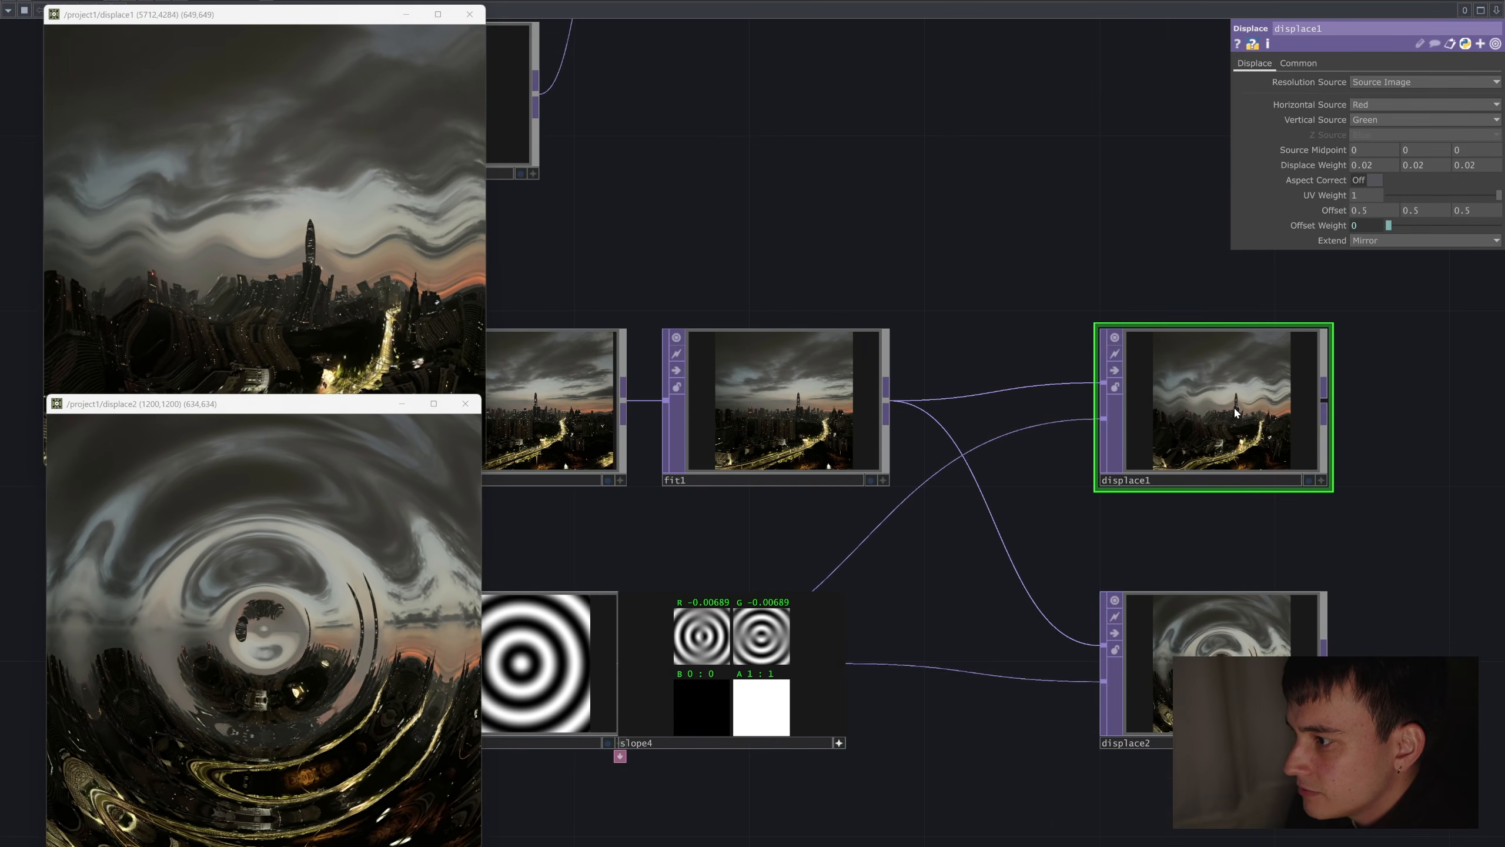
middle_click_drag(1337, 165, 1338, 133)
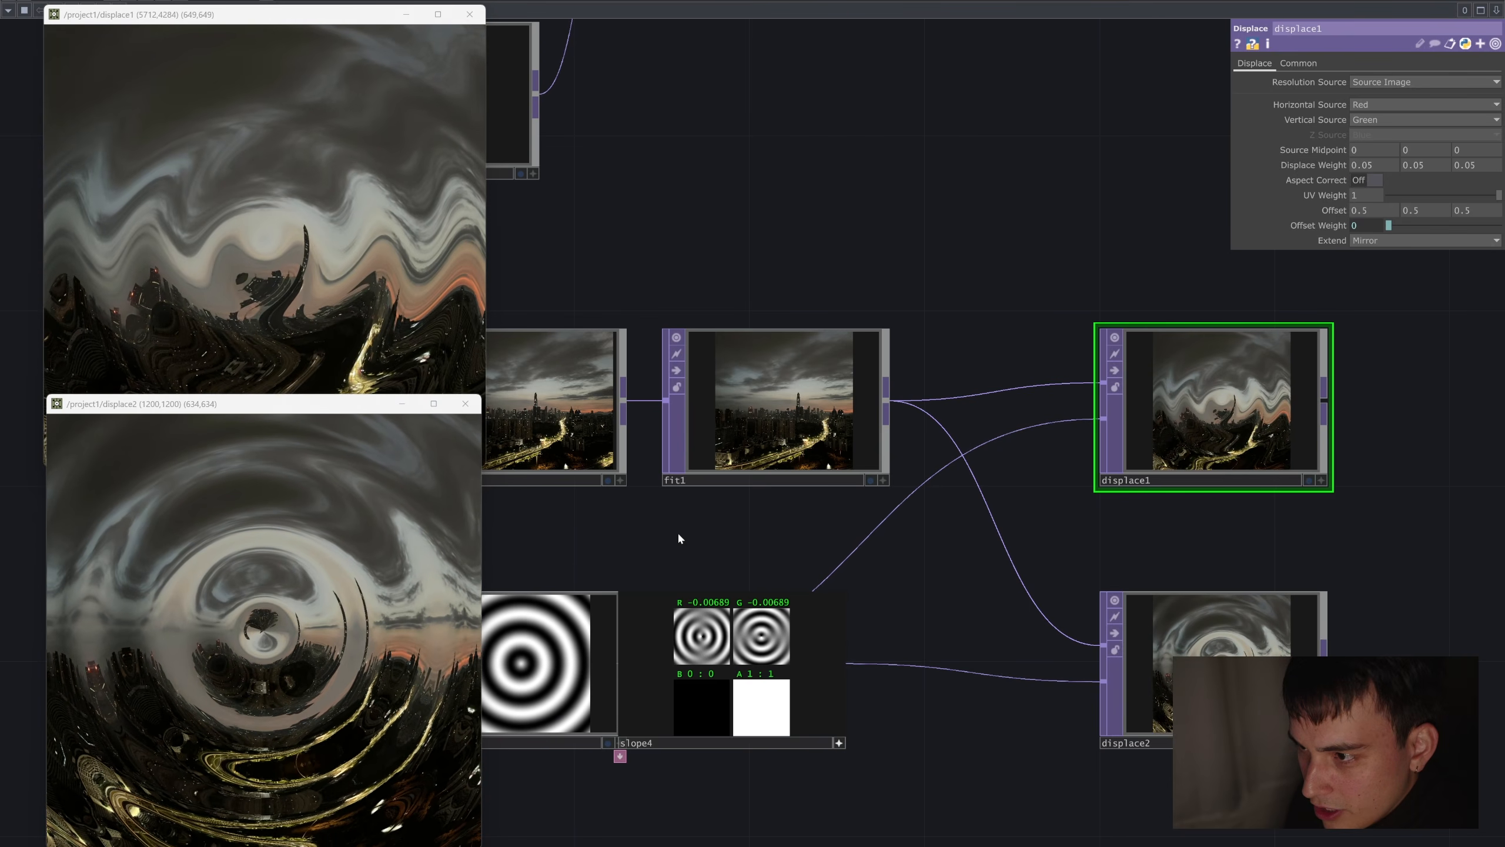
Deactivate slope4's viewer and move the node away from ramp1 to leave a gap between them.
left_click_drag(668, 539, 836, 487)
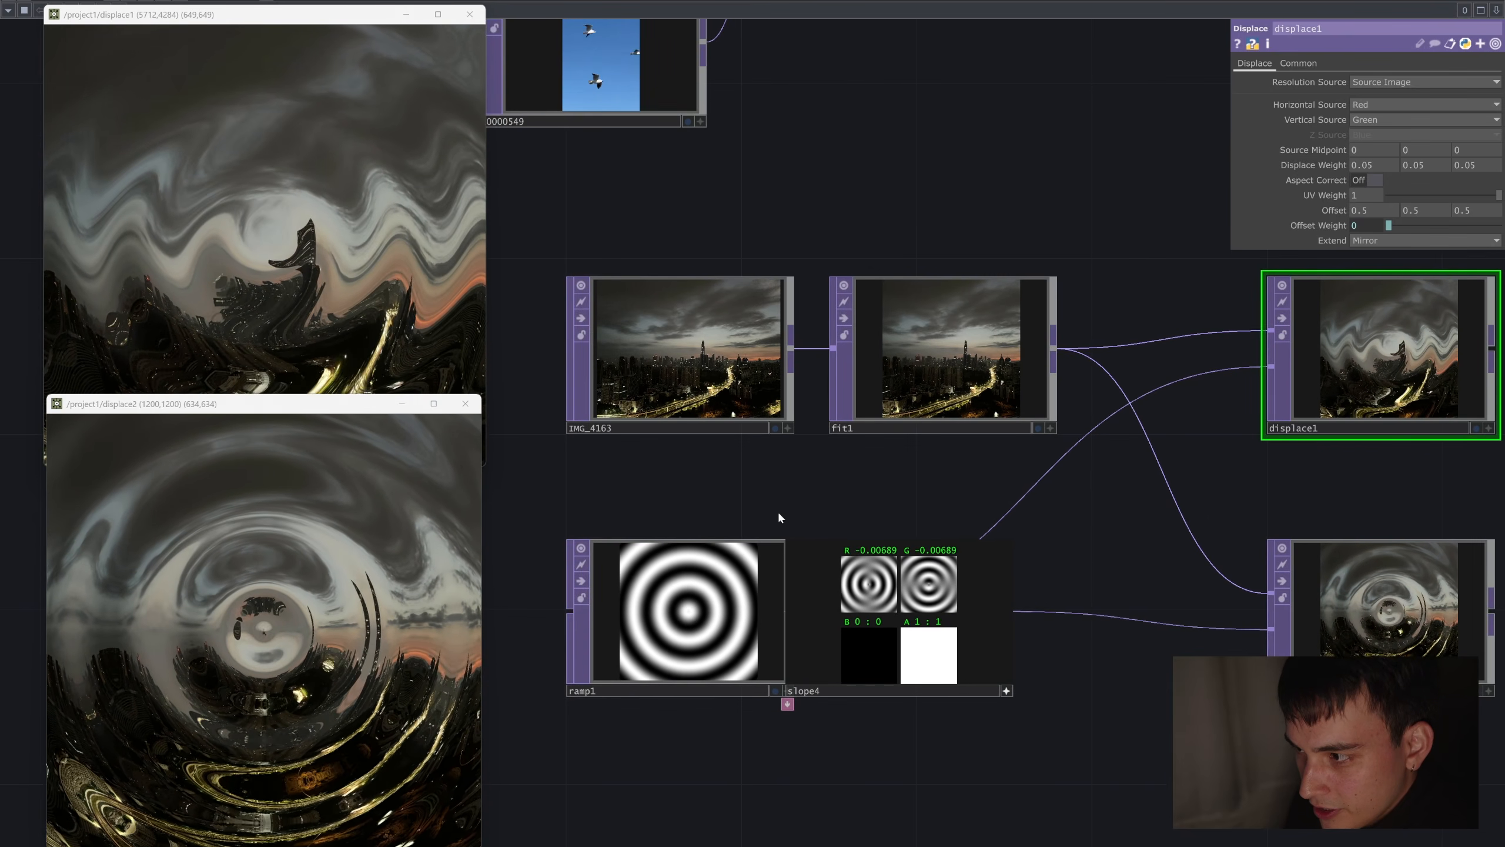
left_click(1006, 691)
left_click_drag(951, 694, 1042, 691)
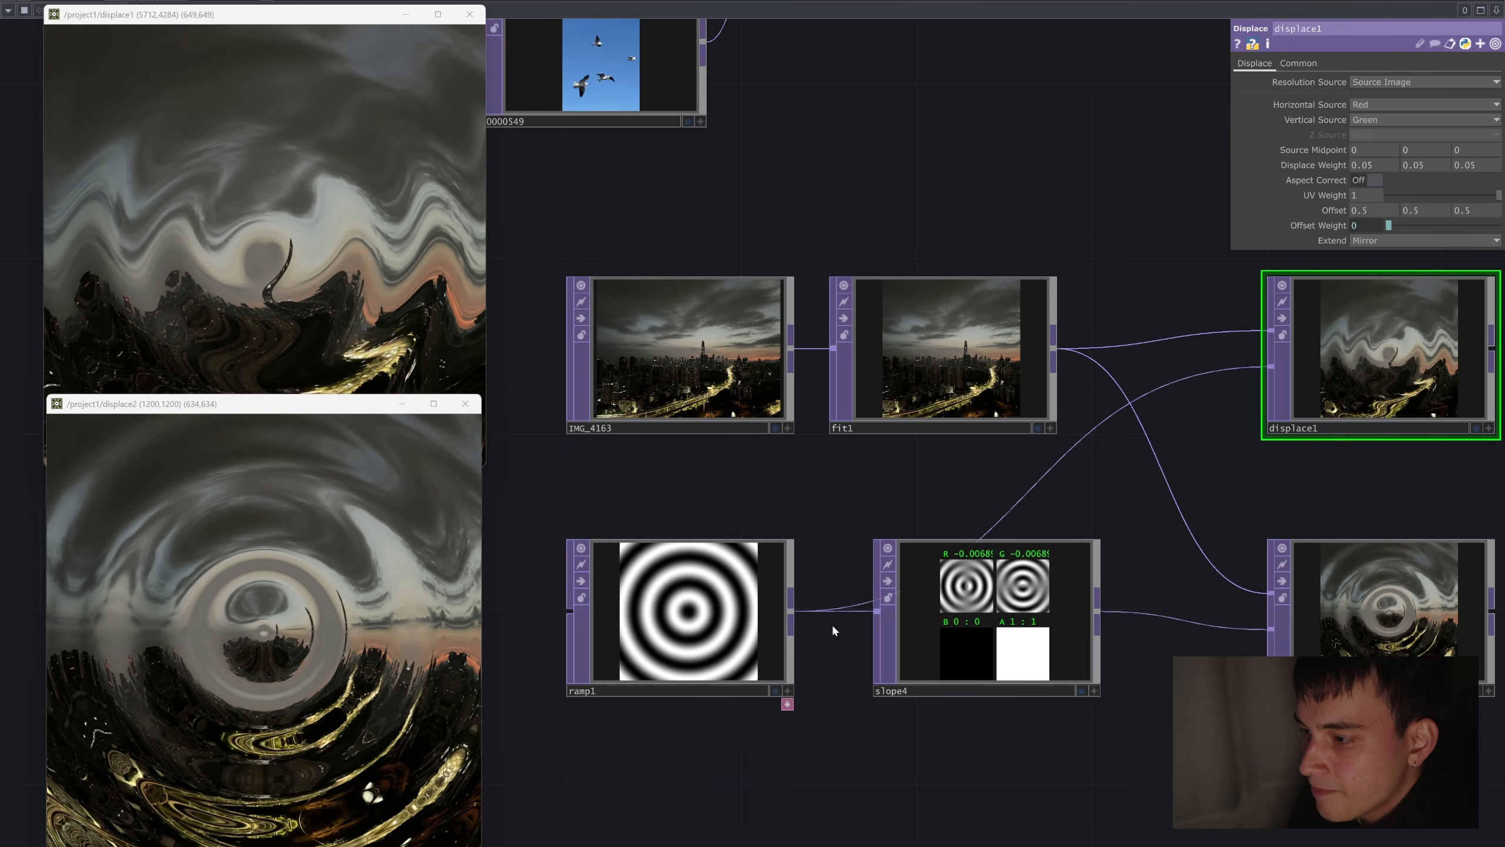
scroll(865, 453, "up", 5)
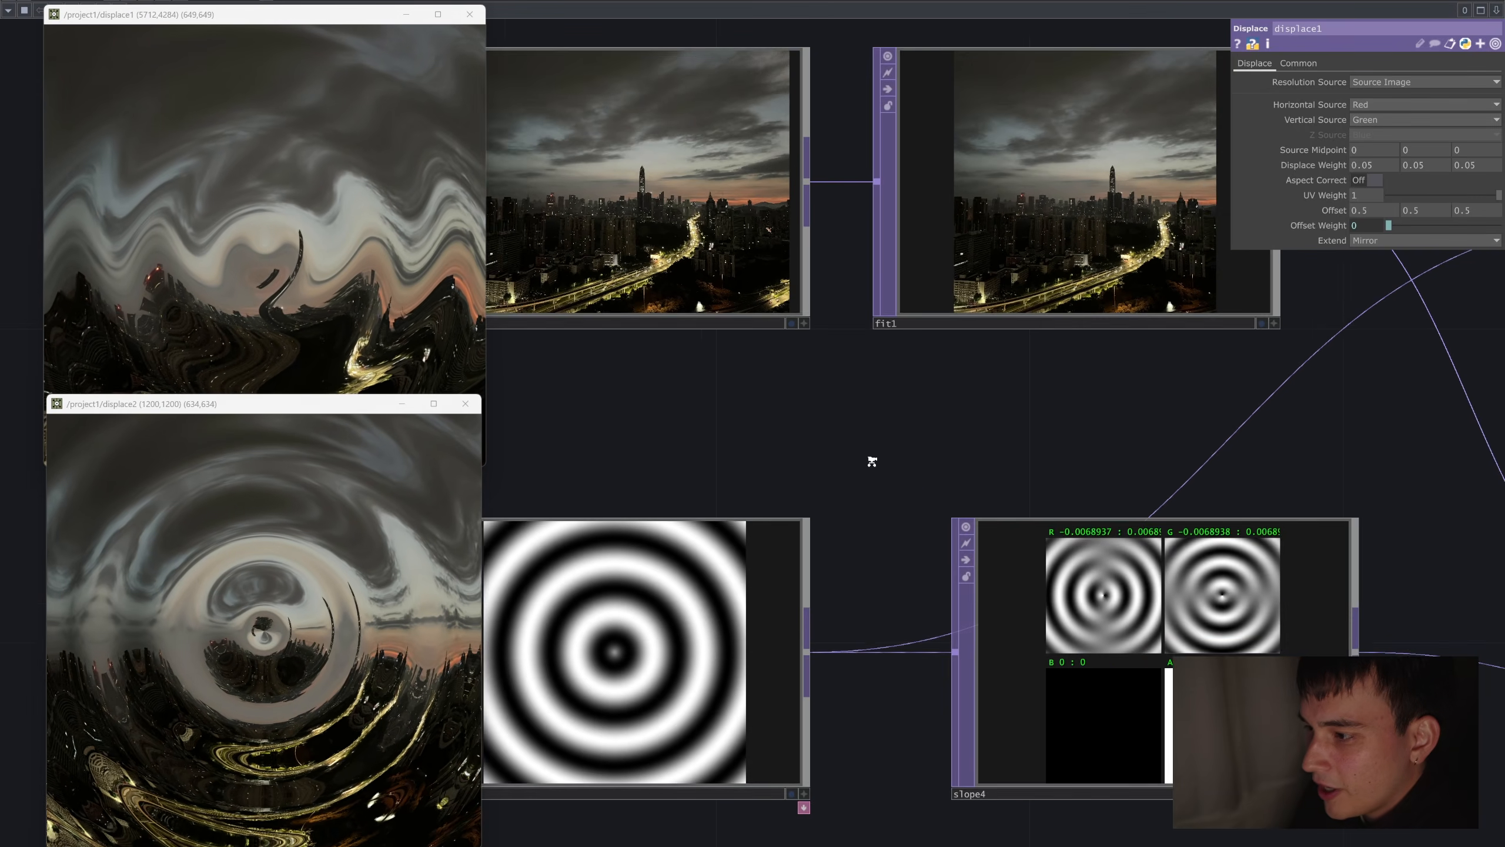
left_click_drag(844, 478, 928, 409)
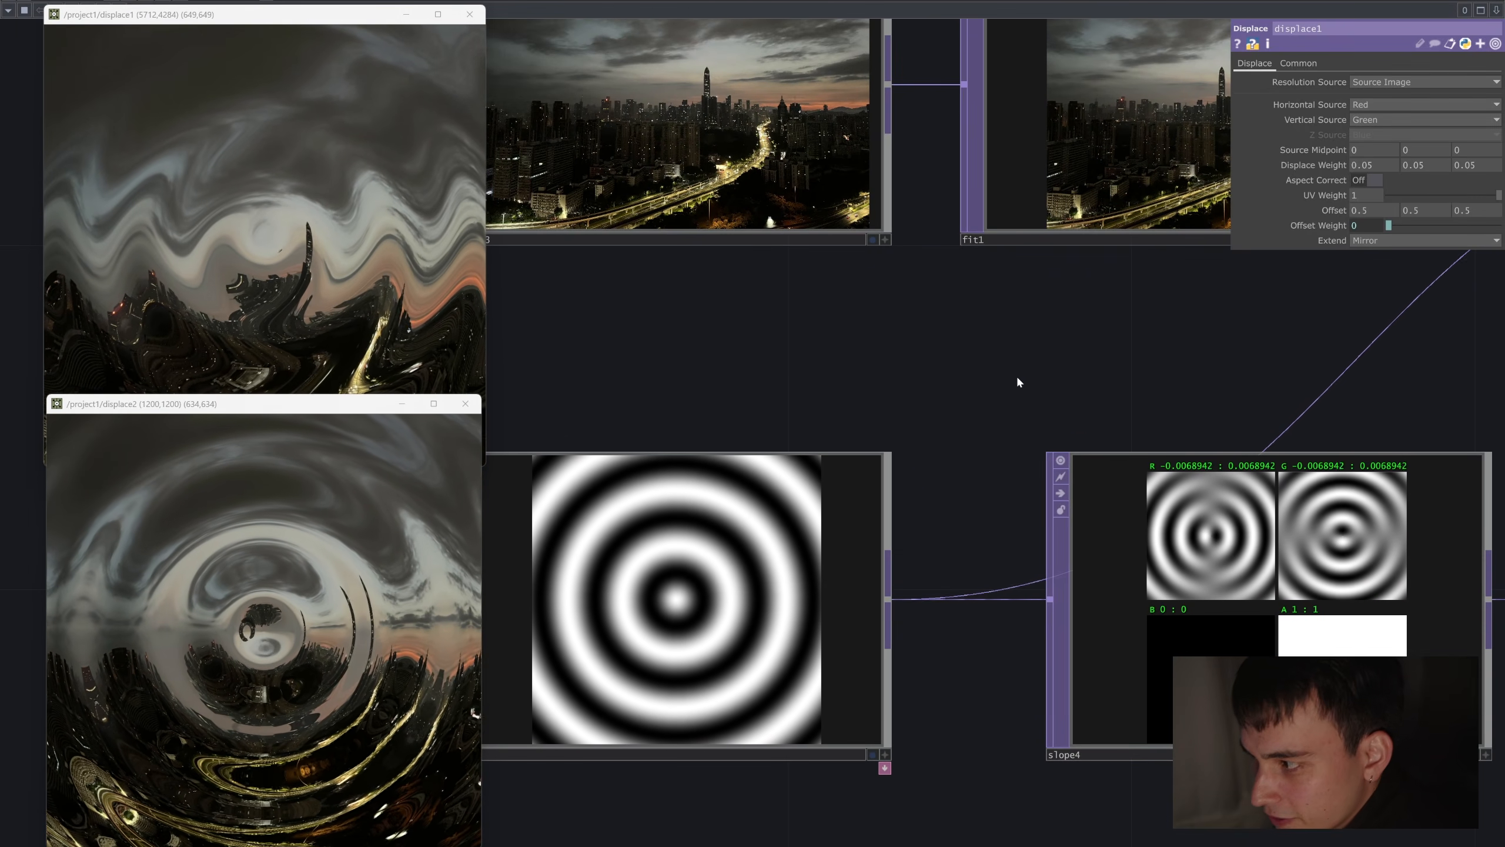
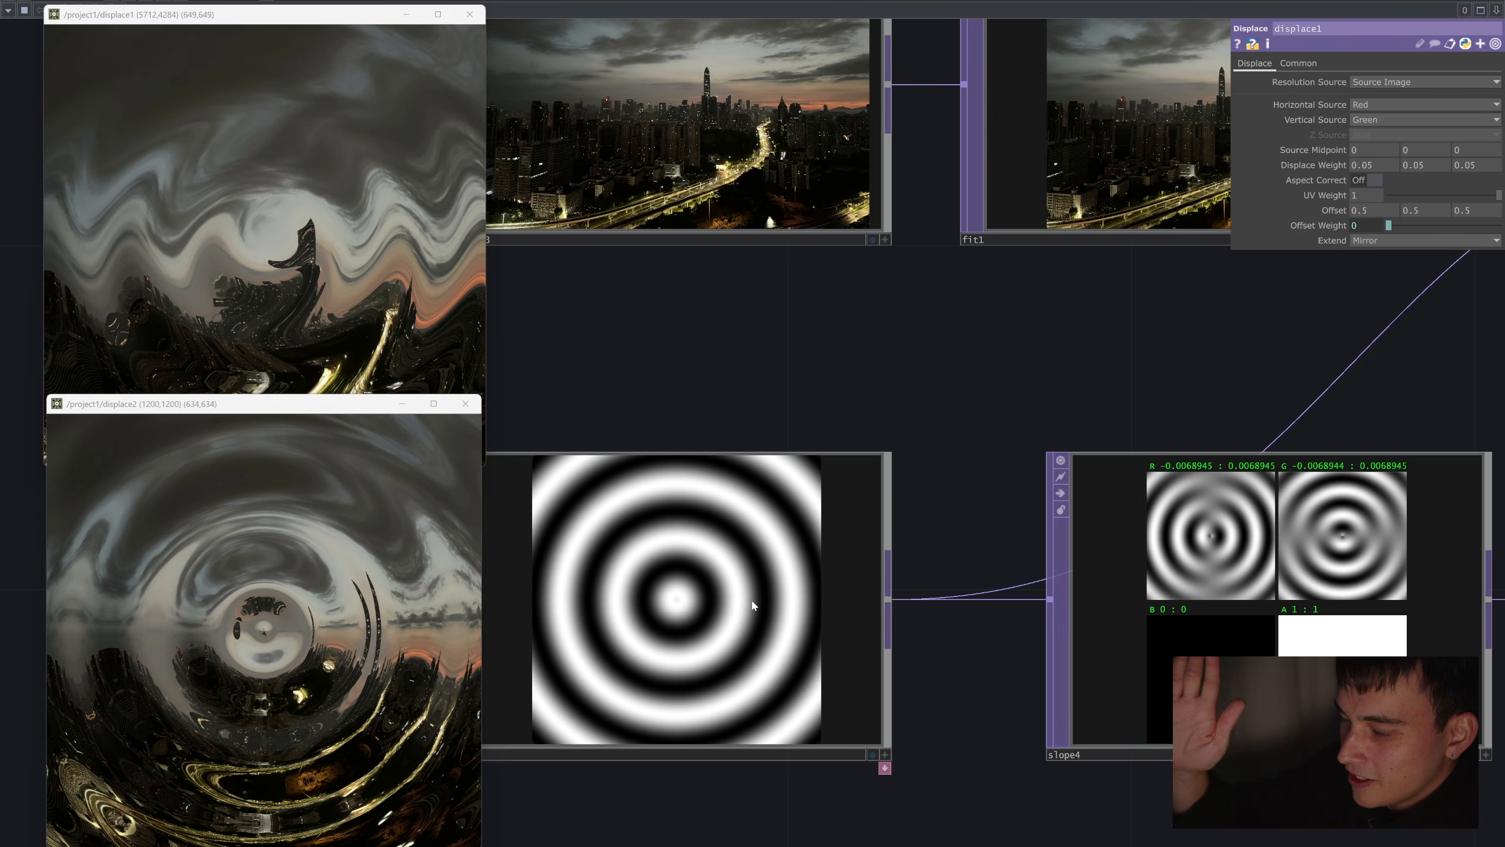
Add a Noise TOP in the empty network area below ramp1.
key("h")
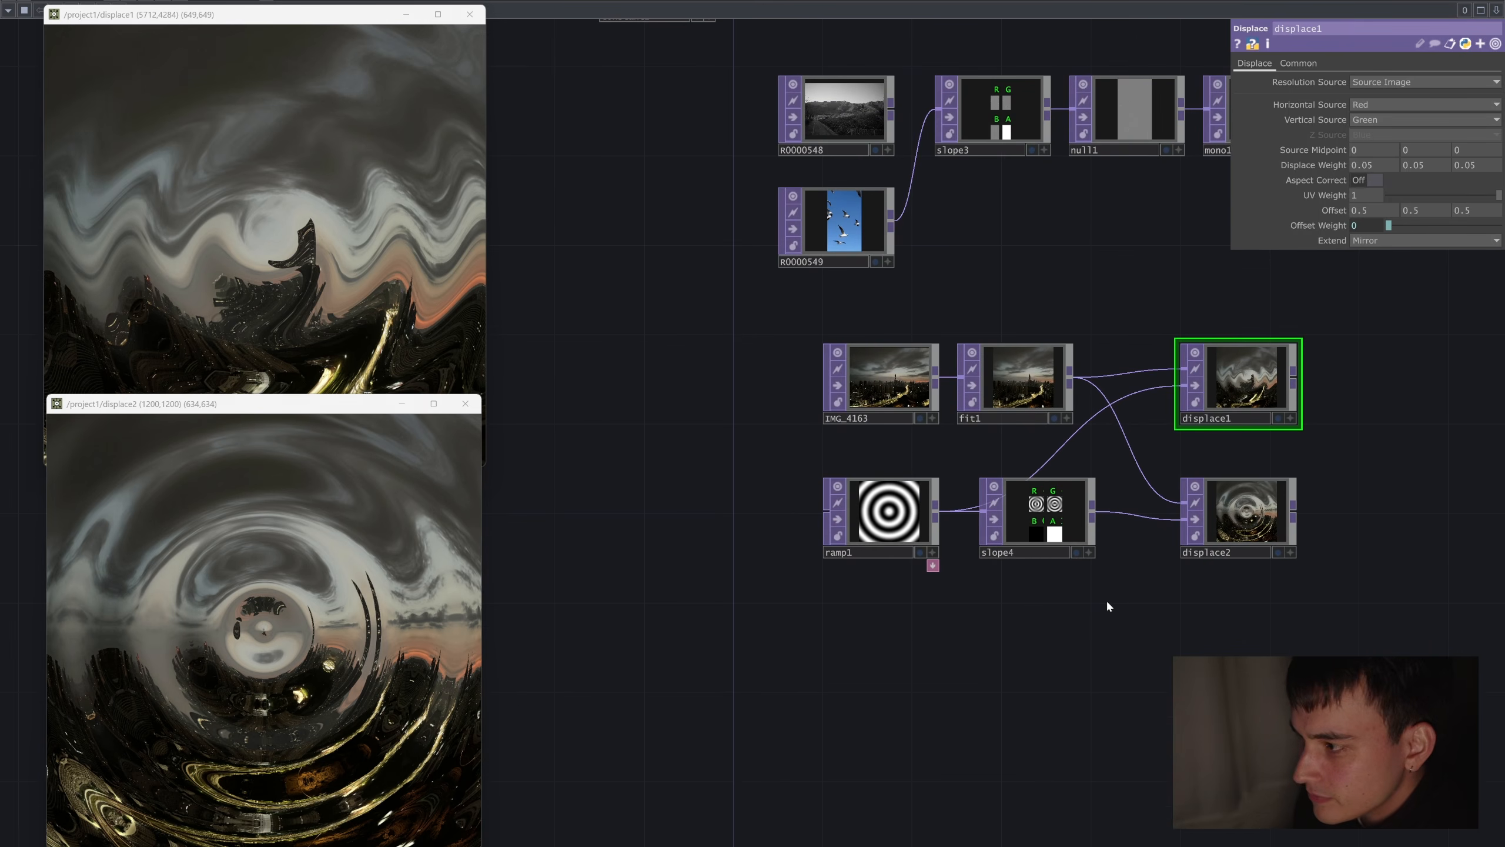
left_click_drag(1121, 596, 1071, 544)
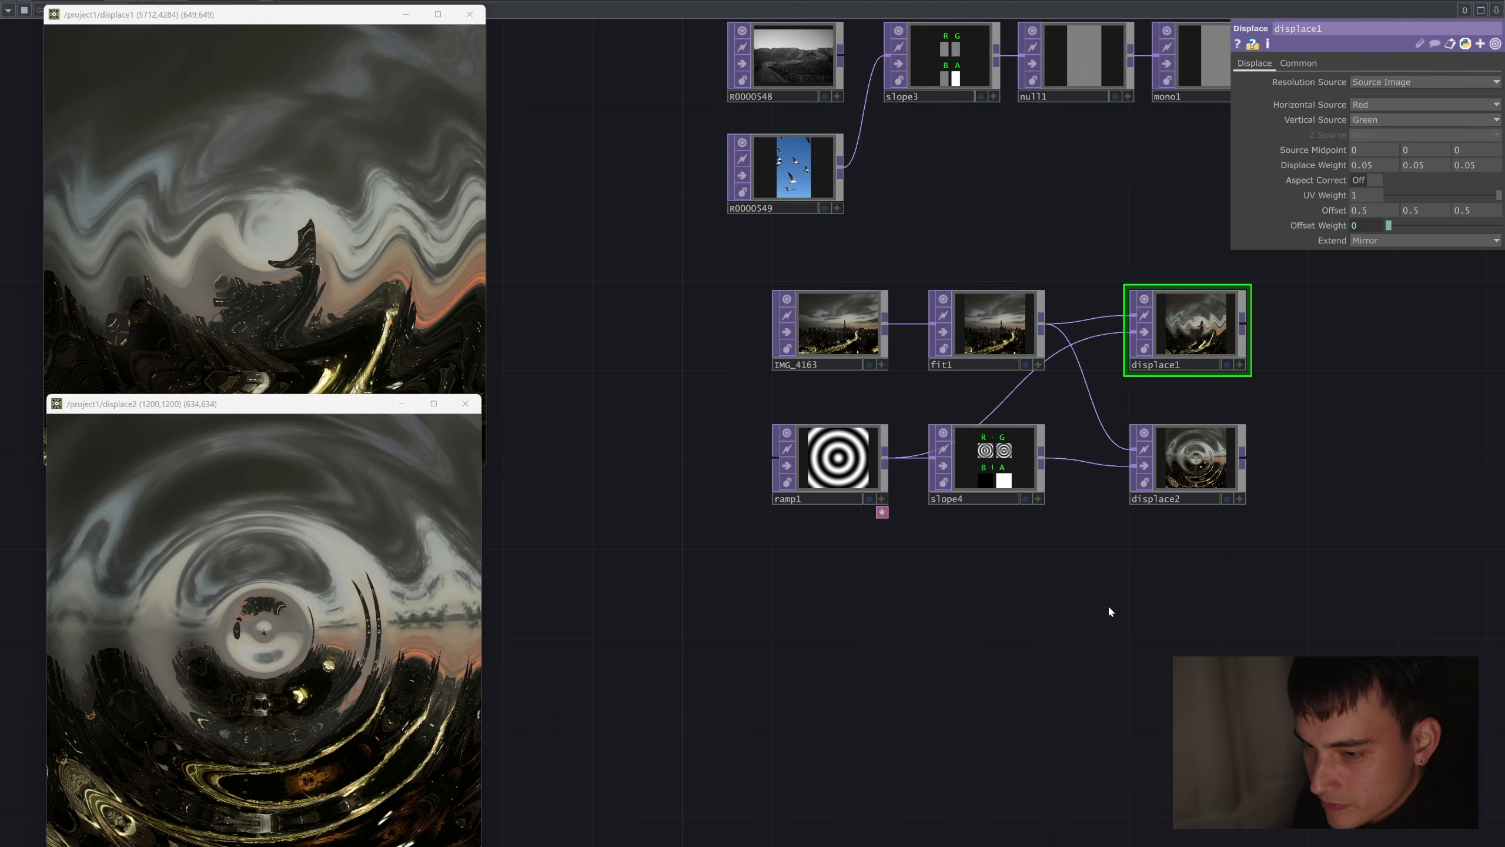
scroll(1035, 602, "down", 3)
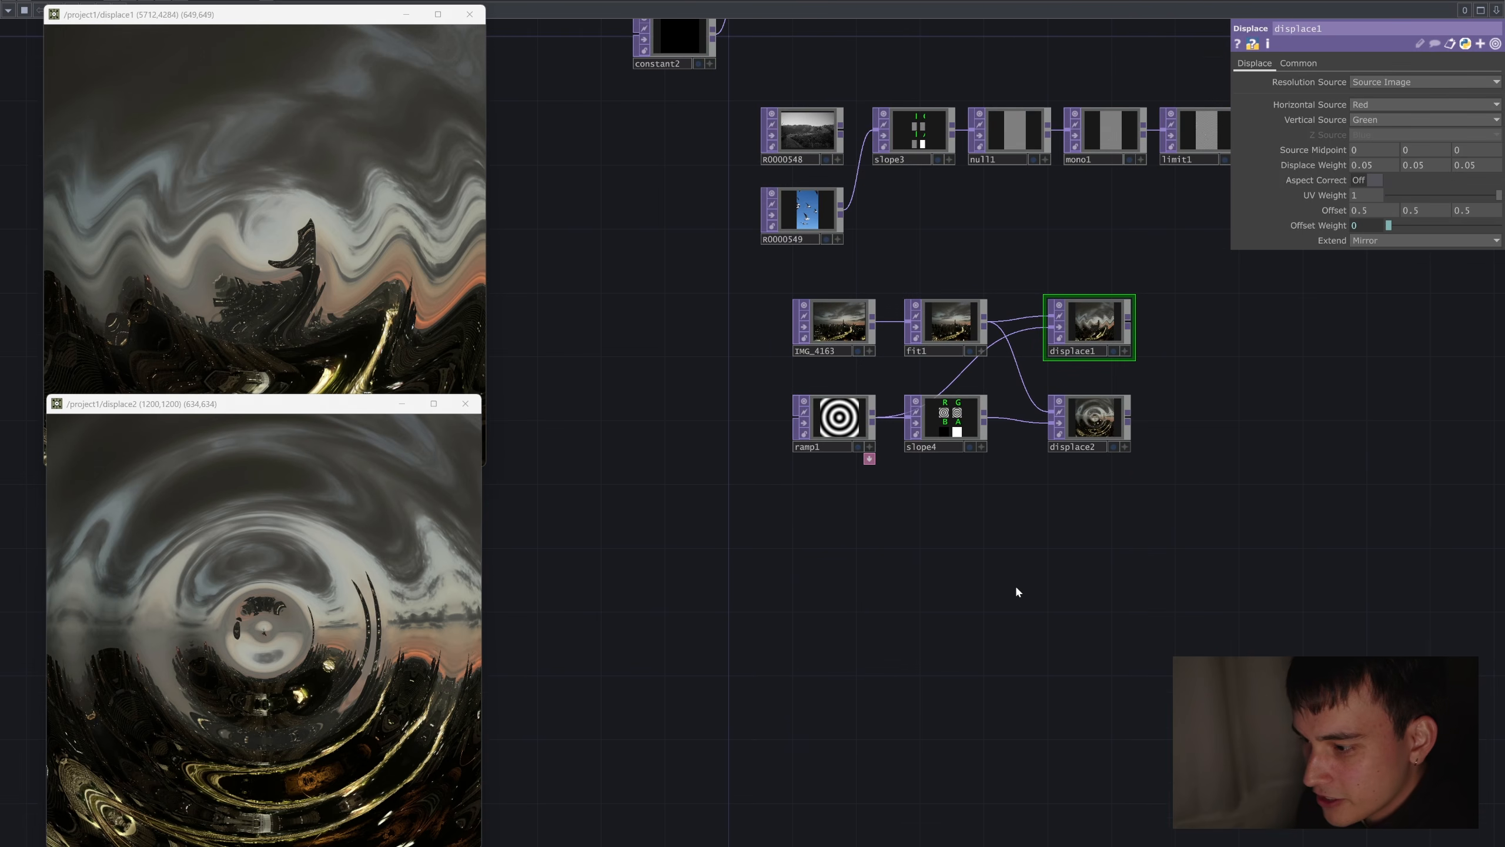
key("Tab")
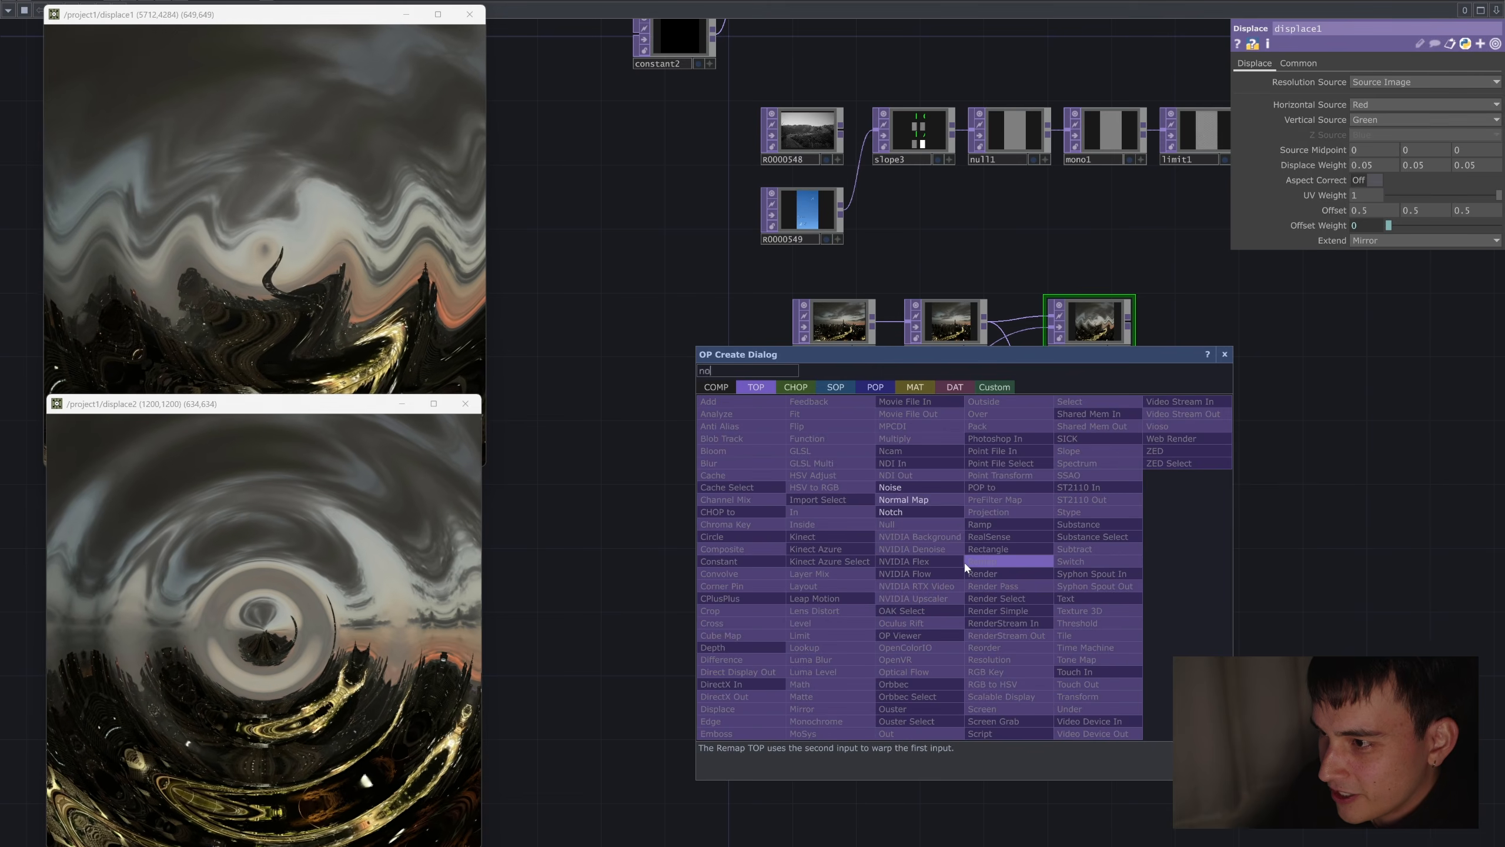
left_click(905, 503)
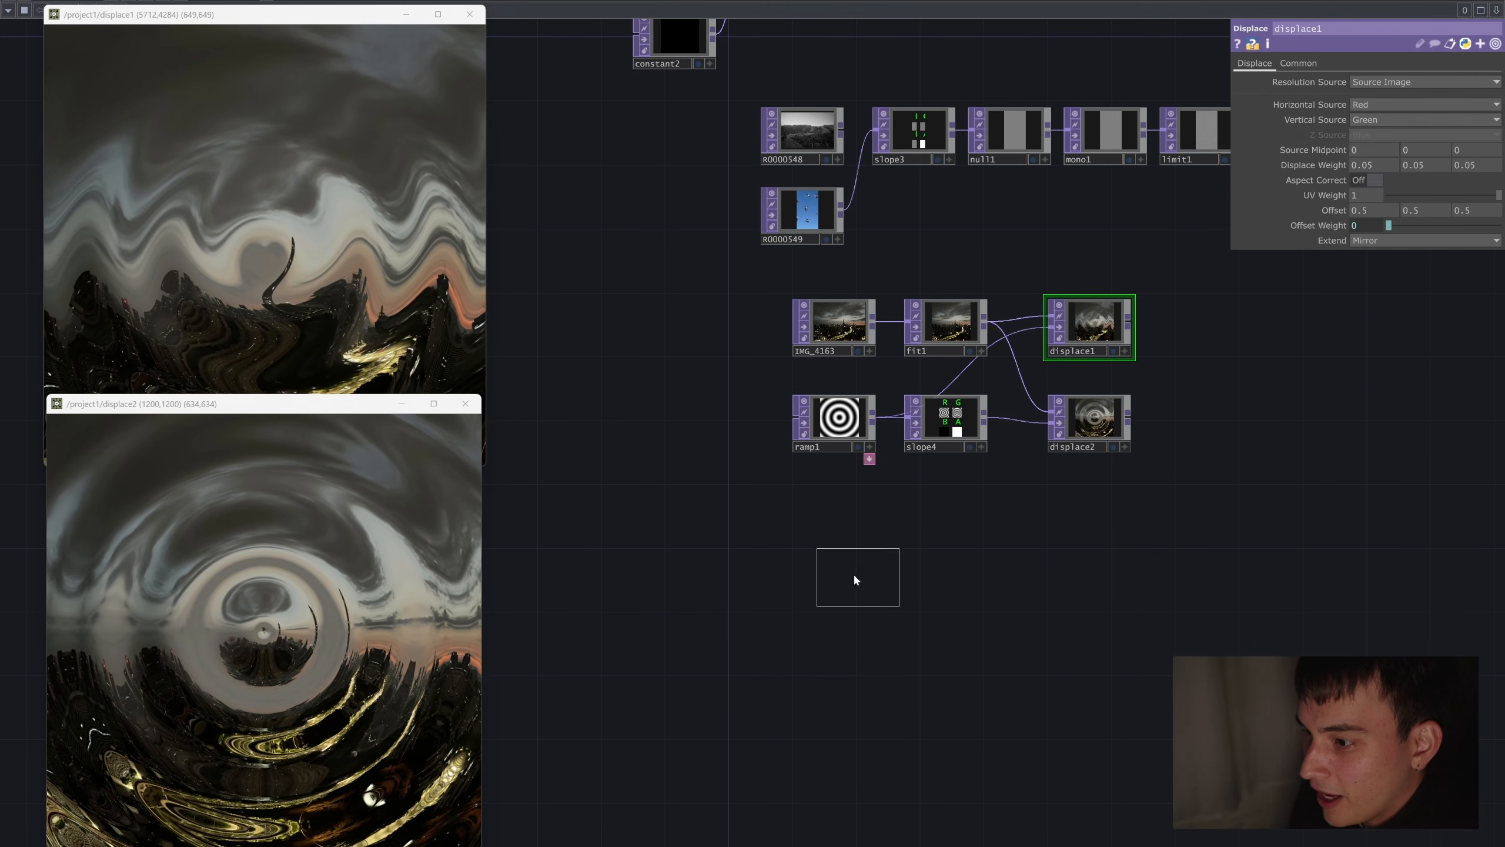
left_click(833, 578)
scroll(899, 571, "up", 4)
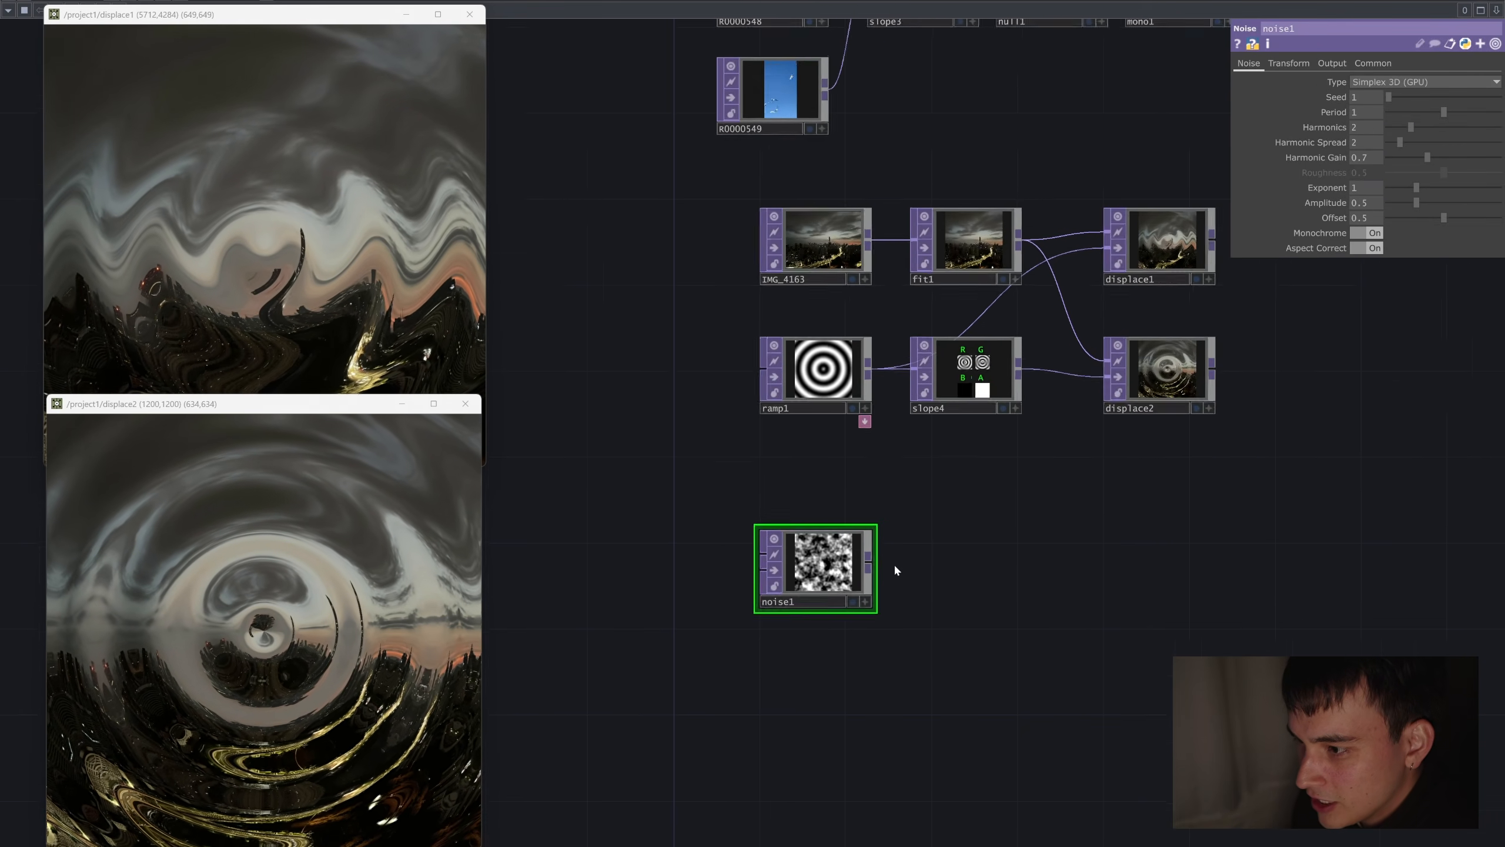
Set noise1's resolution to 1200 × 1200 and its pixel format to 32-bit float (RGBA).
left_click(1373, 63)
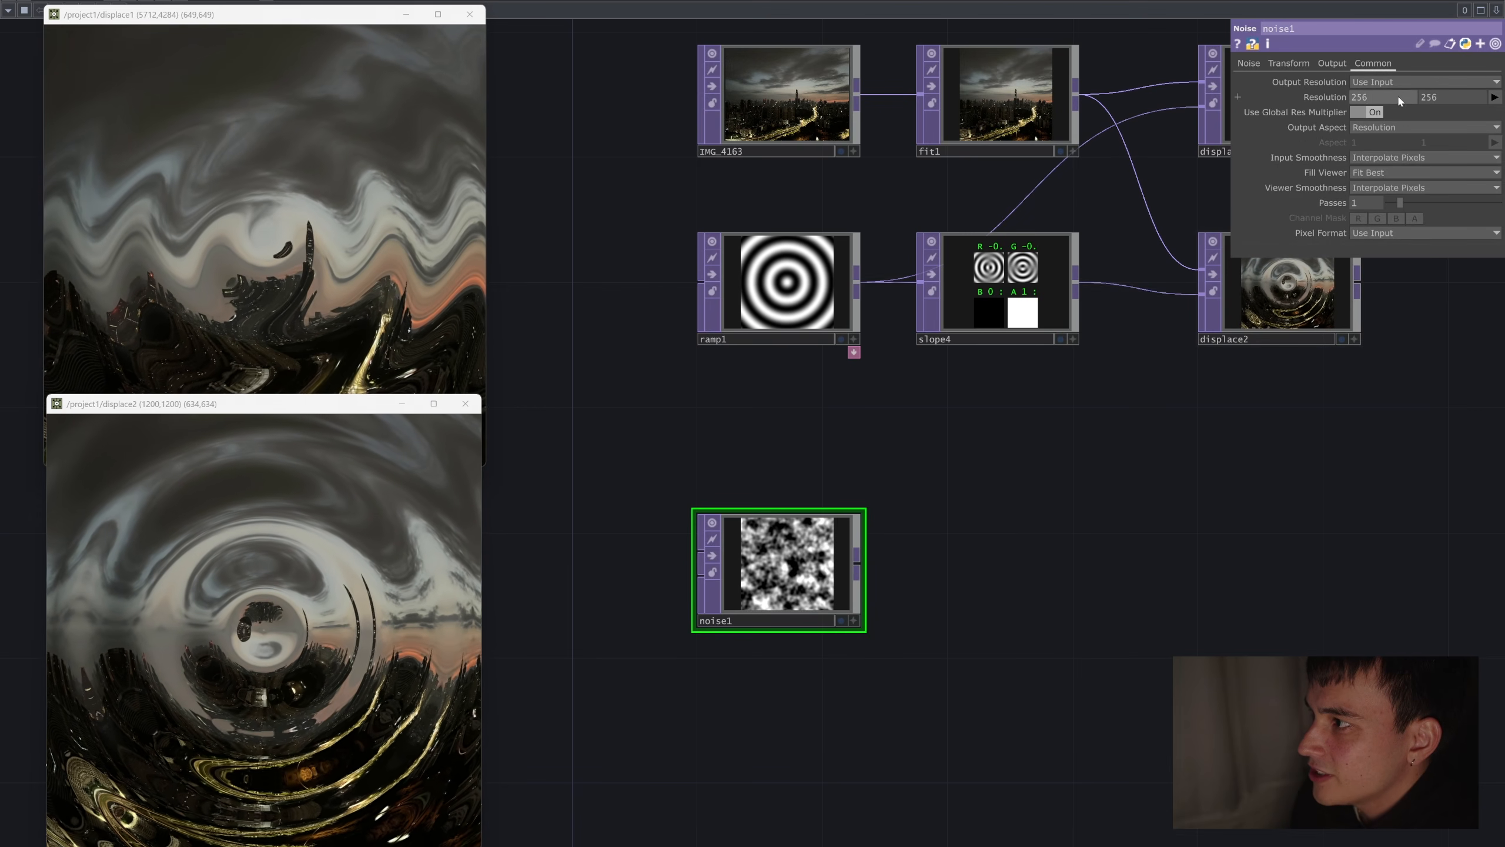
left_click(1398, 100)
type("1200")
key("Tab")
type("1200")
key("Return")
left_click(1390, 233)
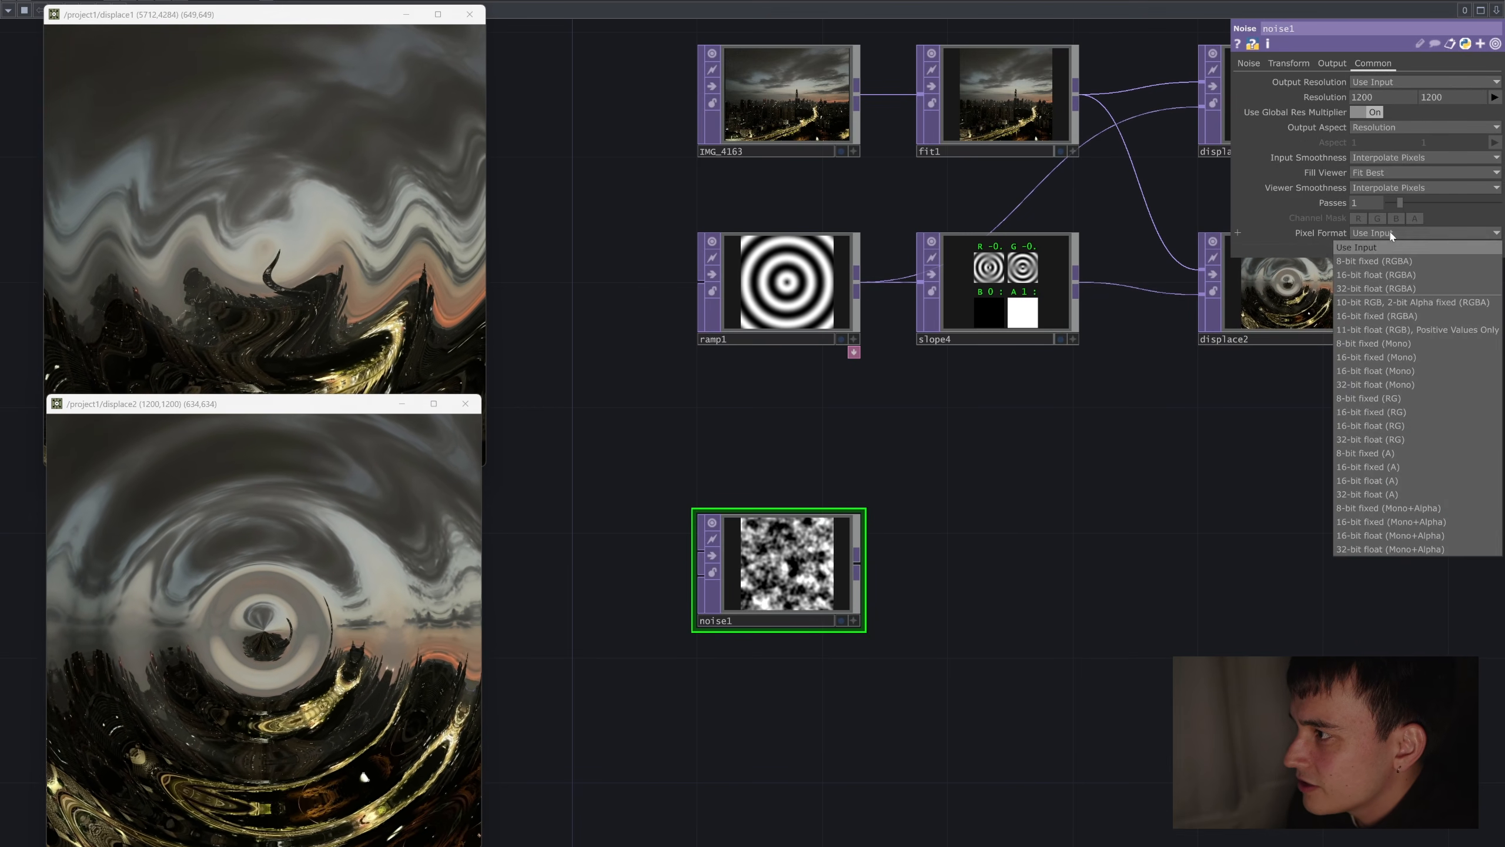
left_click(1390, 288)
Add a Feedback TOP fed by noise1's output and place it beside noise1.
scroll(881, 578, "down", 5)
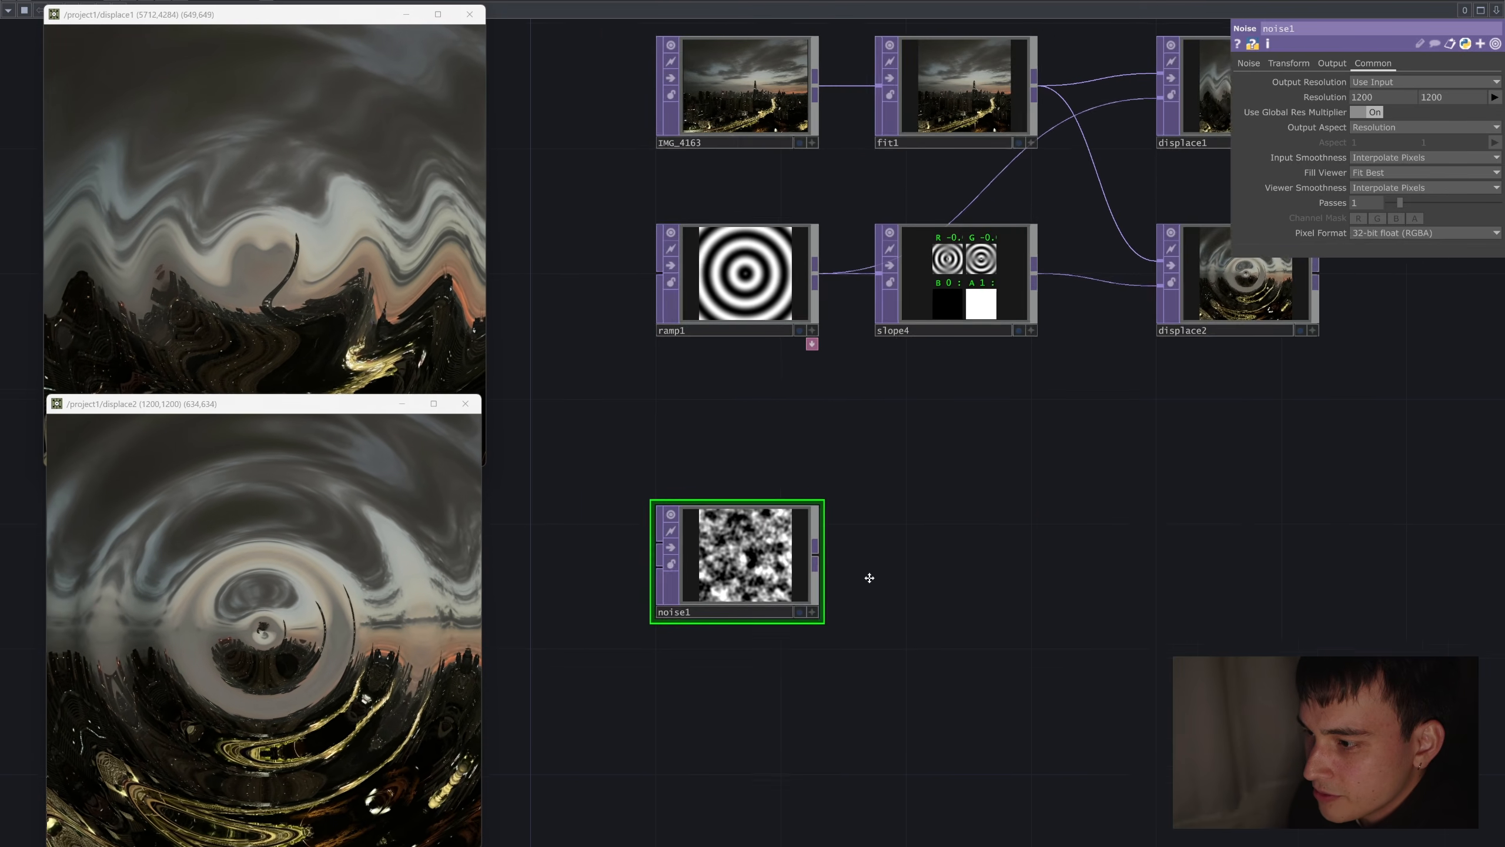
left_click(821, 574)
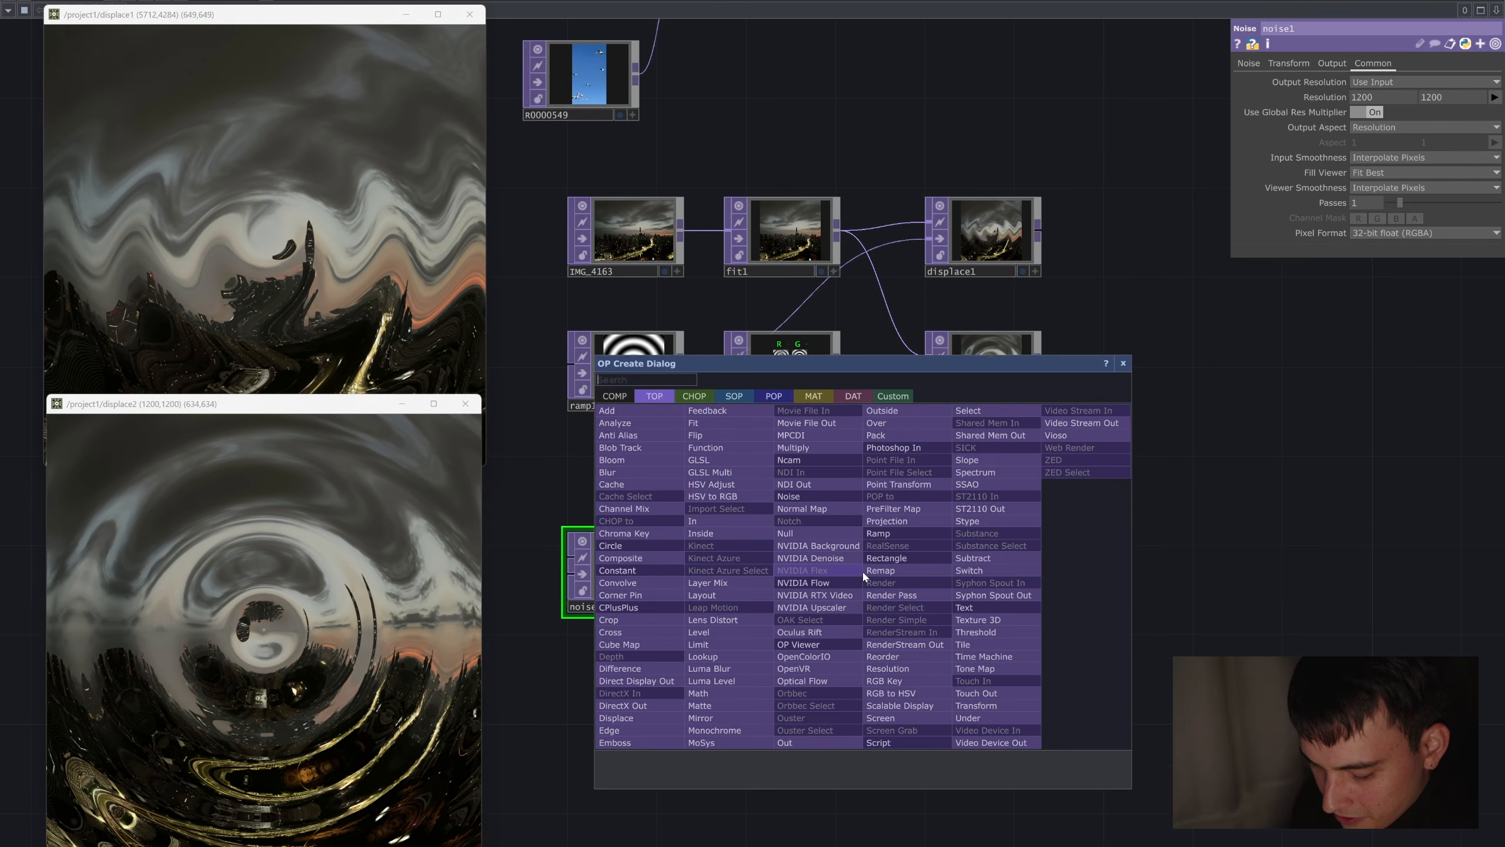
type("feedbac")
key("Return")
left_click(862, 569)
left_click(859, 562)
Add a Displace TOP with feedback1's output as its first input.
left_click(1151, 555)
type("displace")
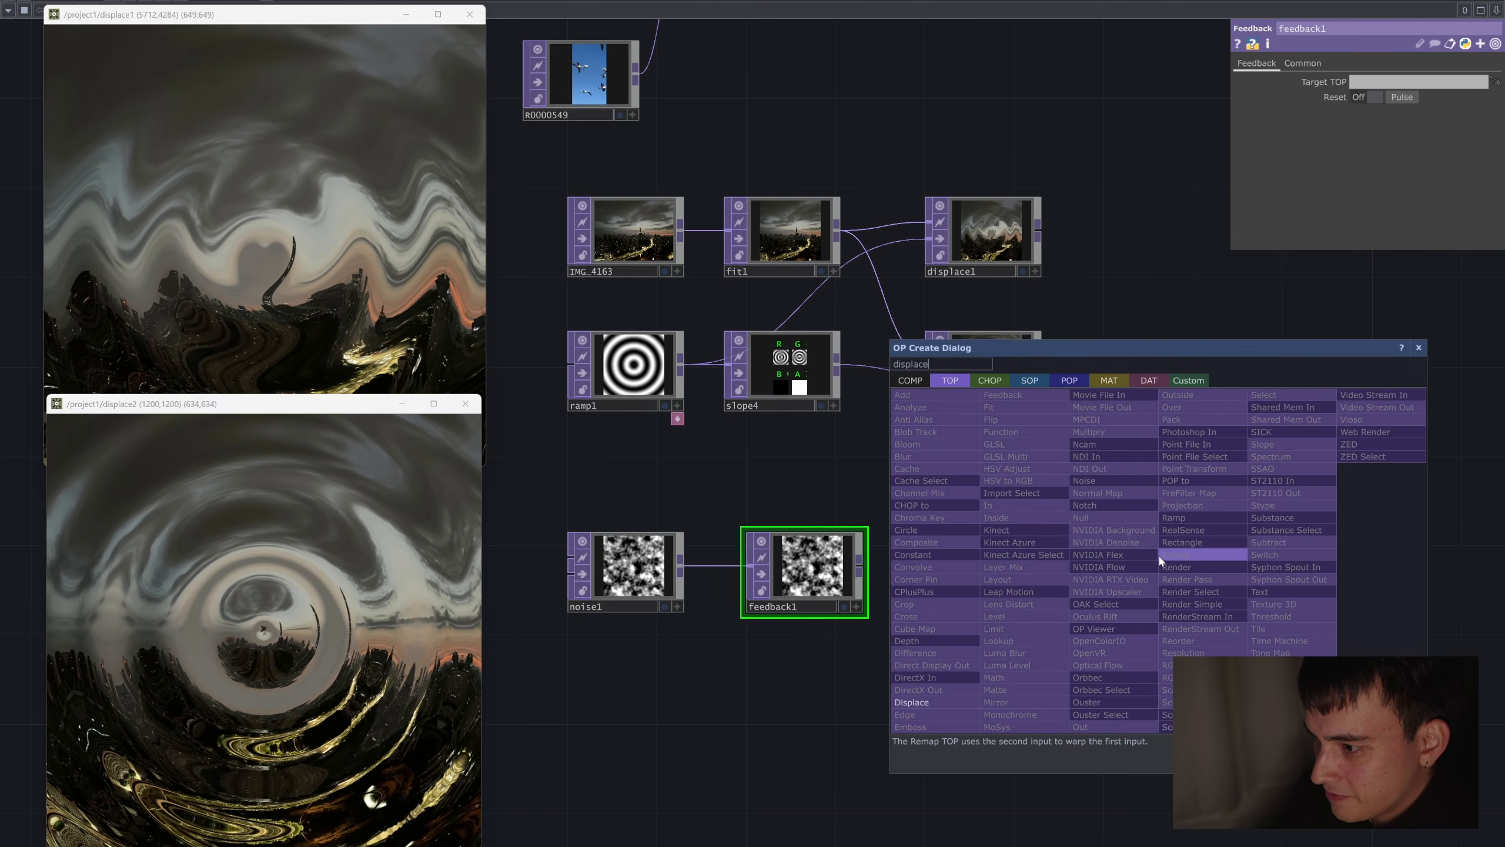
key("Return")
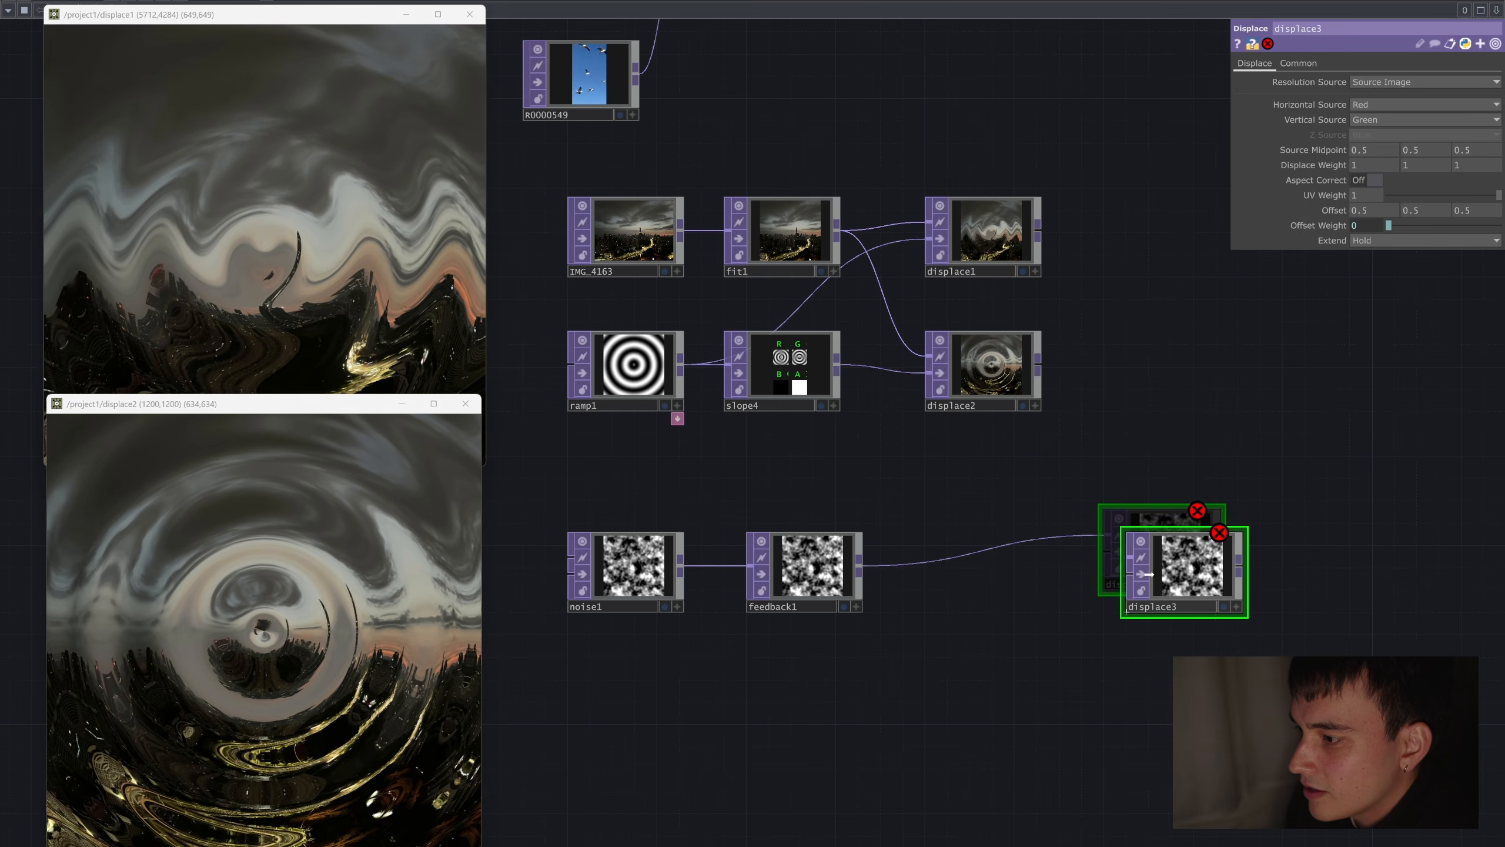
Place displace3 well away from feedback1 and assign displace3 as feedback1's target TOP.
left_click(1228, 580)
left_click_drag(1245, 570, 798, 567)
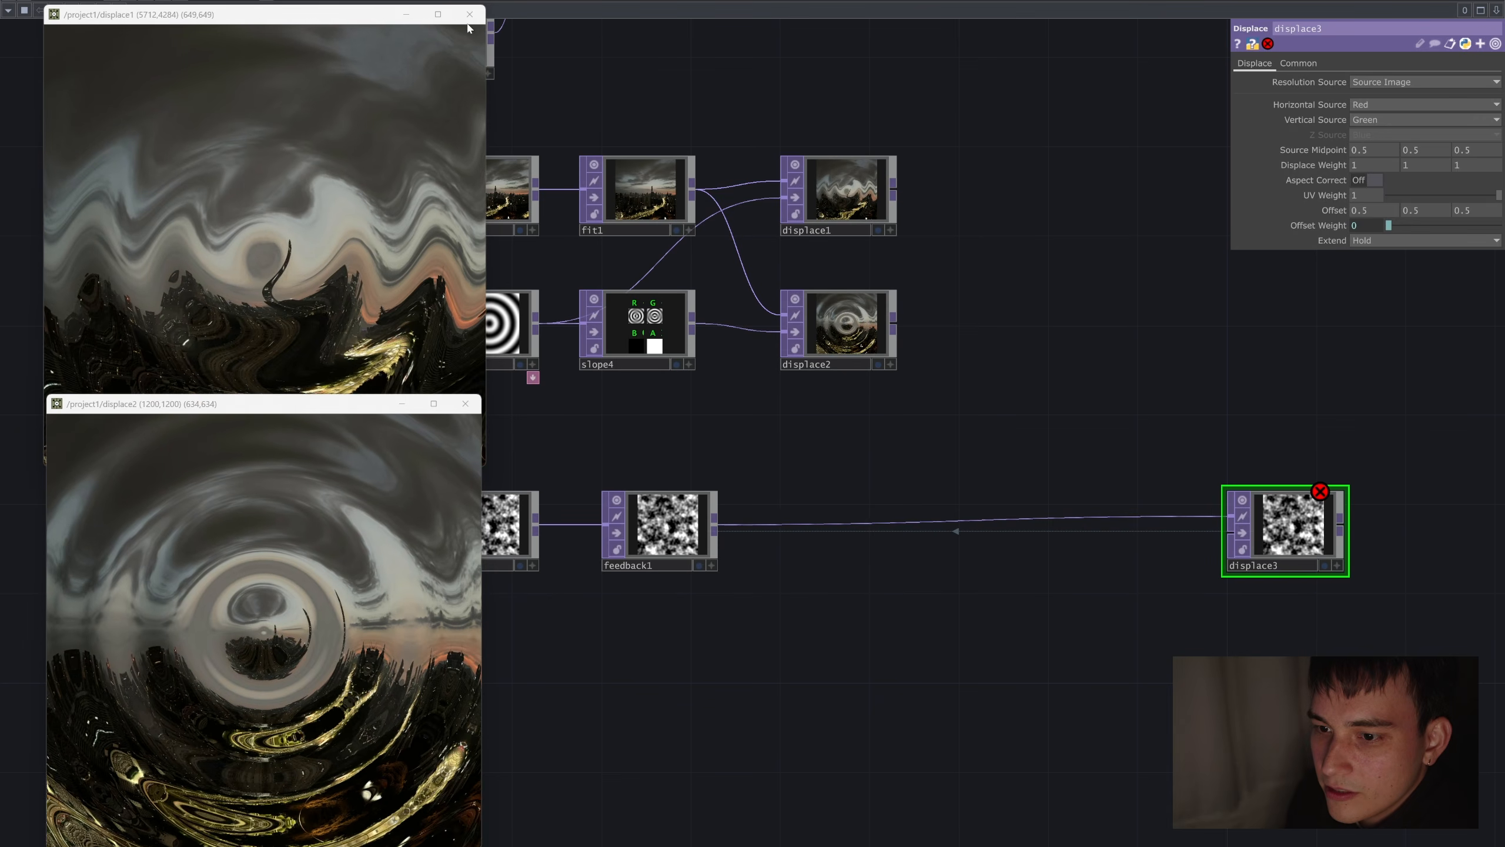
Close the displace1 and displace2 viewer windows and open a separate viewer window for displace3.
left_click(469, 14)
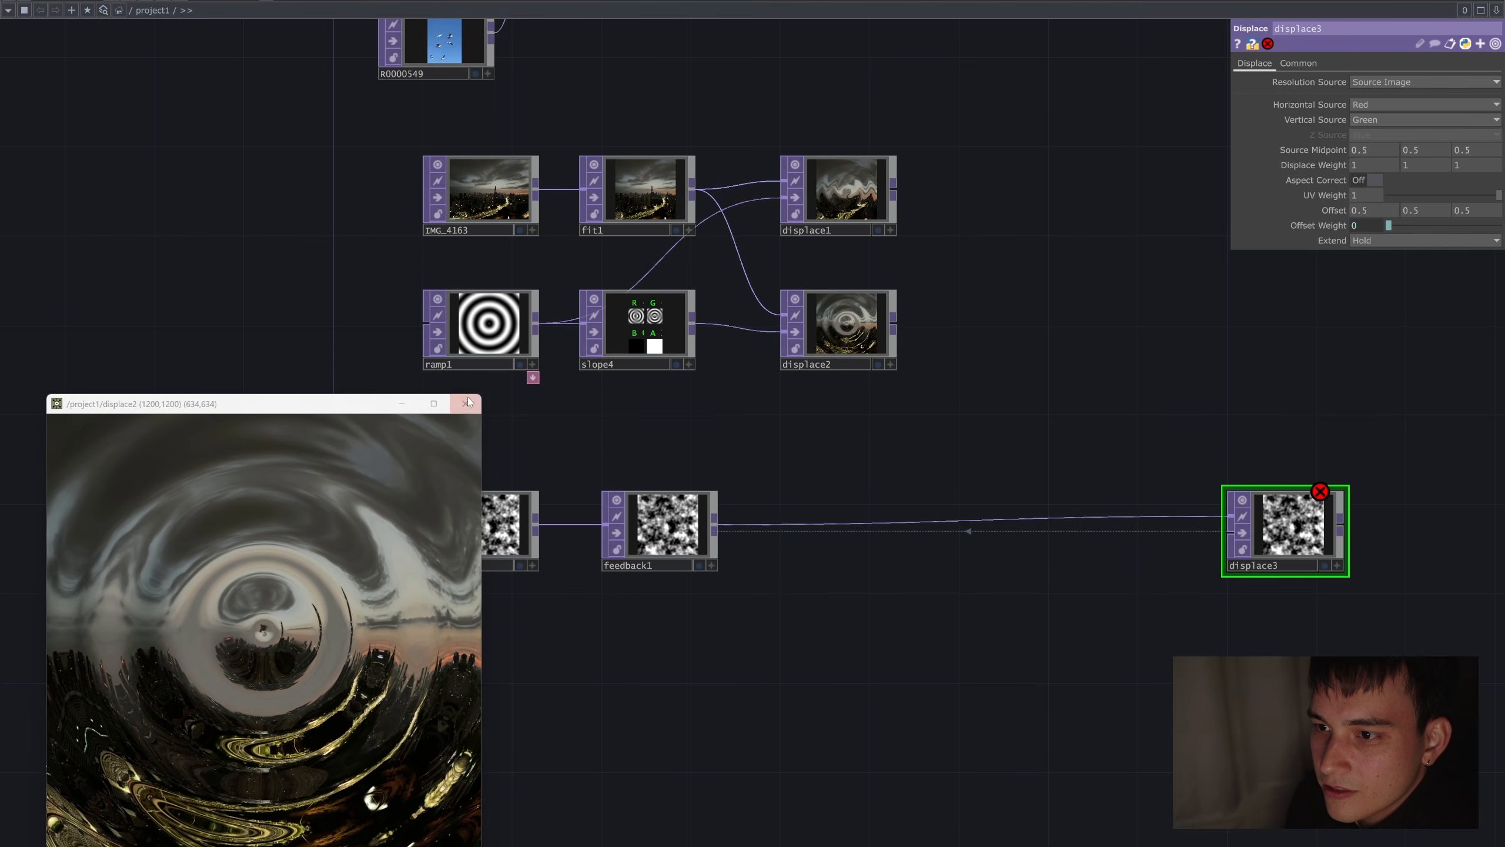
left_click(465, 404)
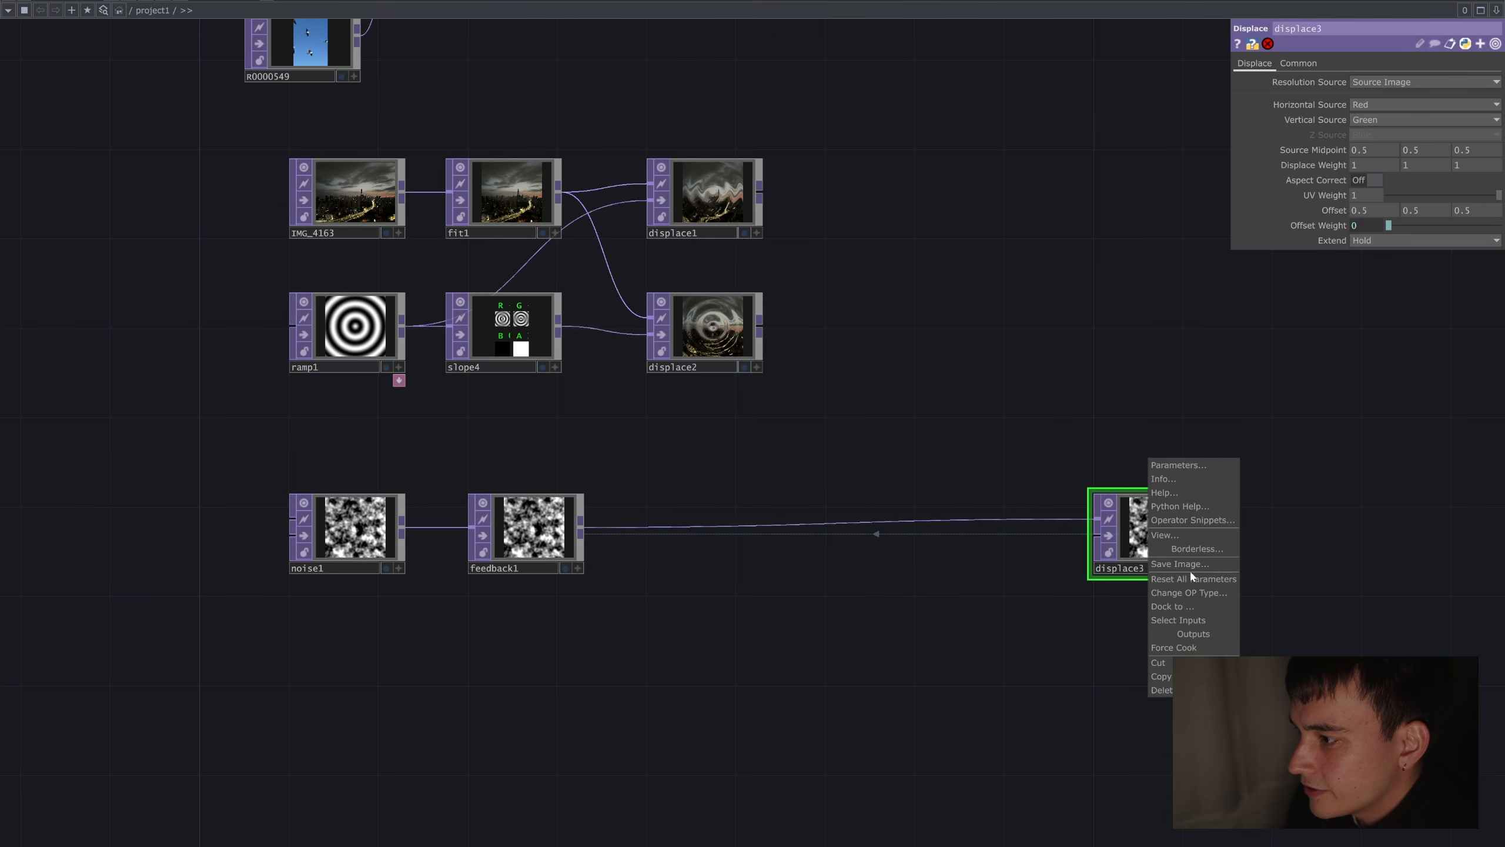
left_click(1165, 535)
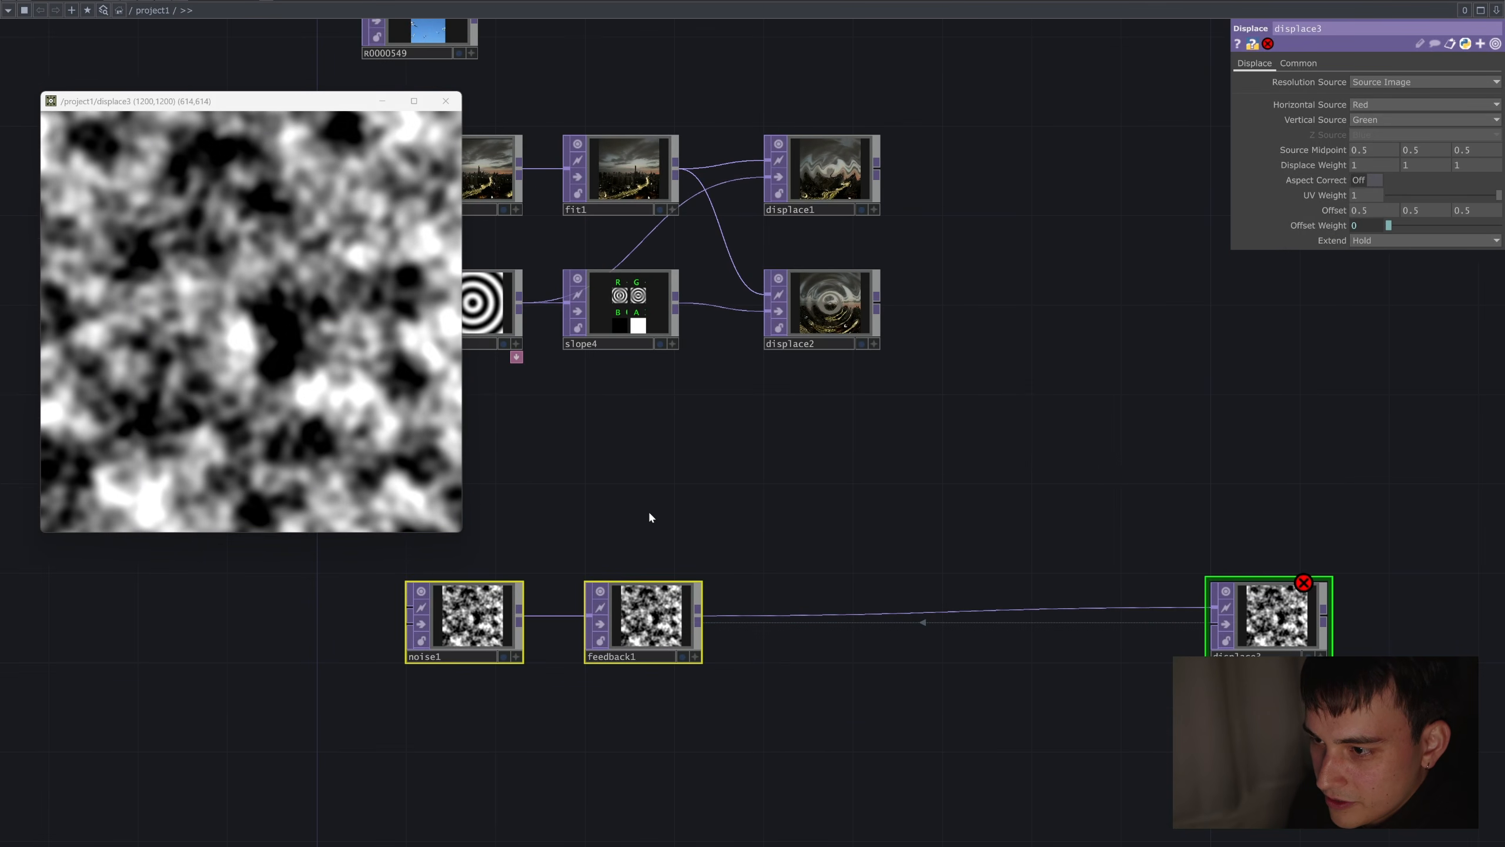
Add a Keyboard In CHOP above feedback1 and link its 1-key channel to feedback1's reset pulse.
key("Tab")
type("keyb")
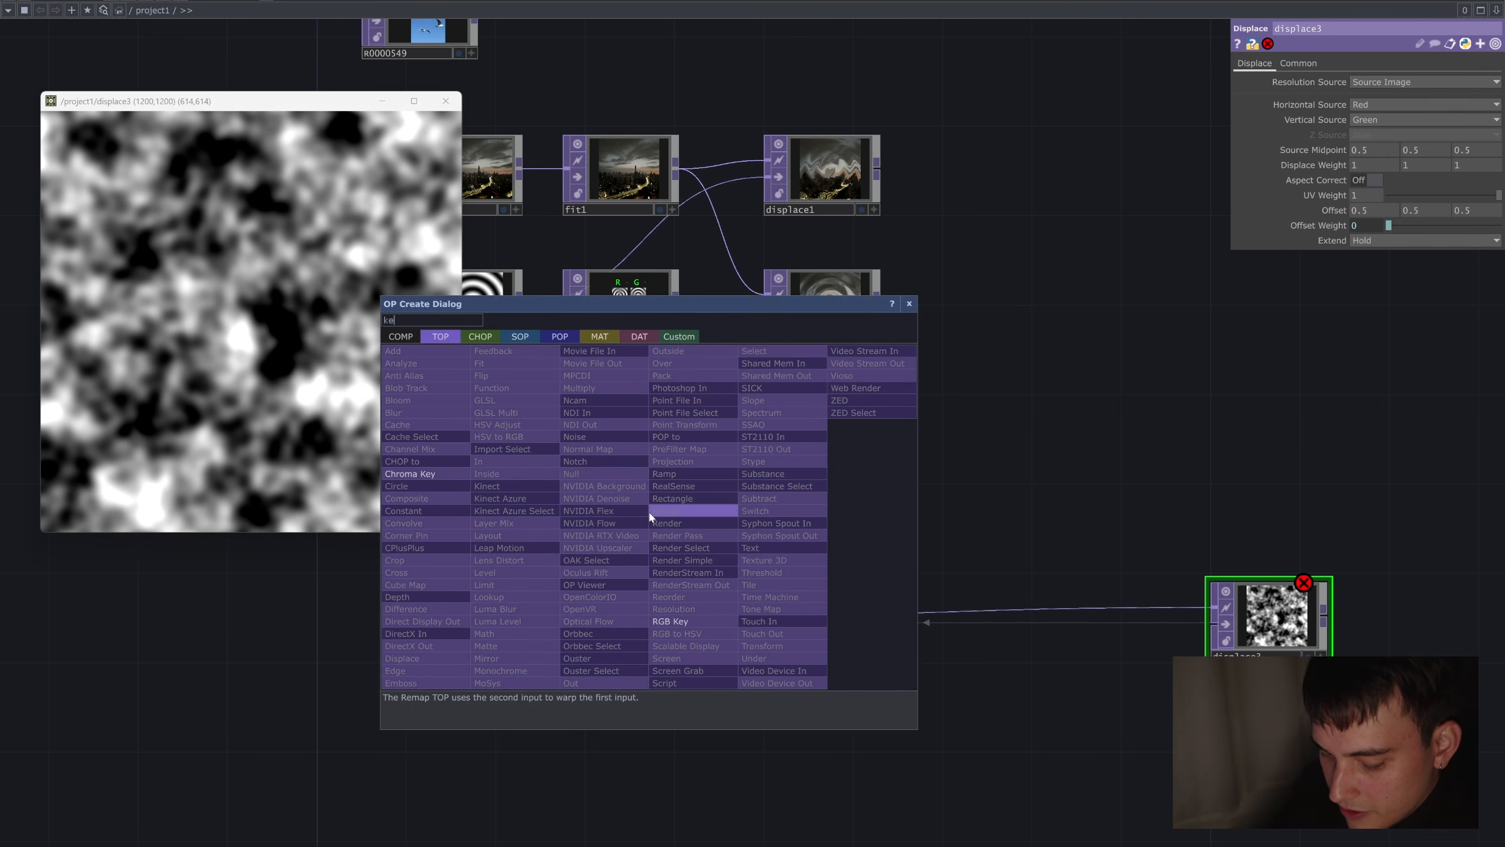
key("Tab")
key("Return")
left_click(650, 513)
left_click(691, 544)
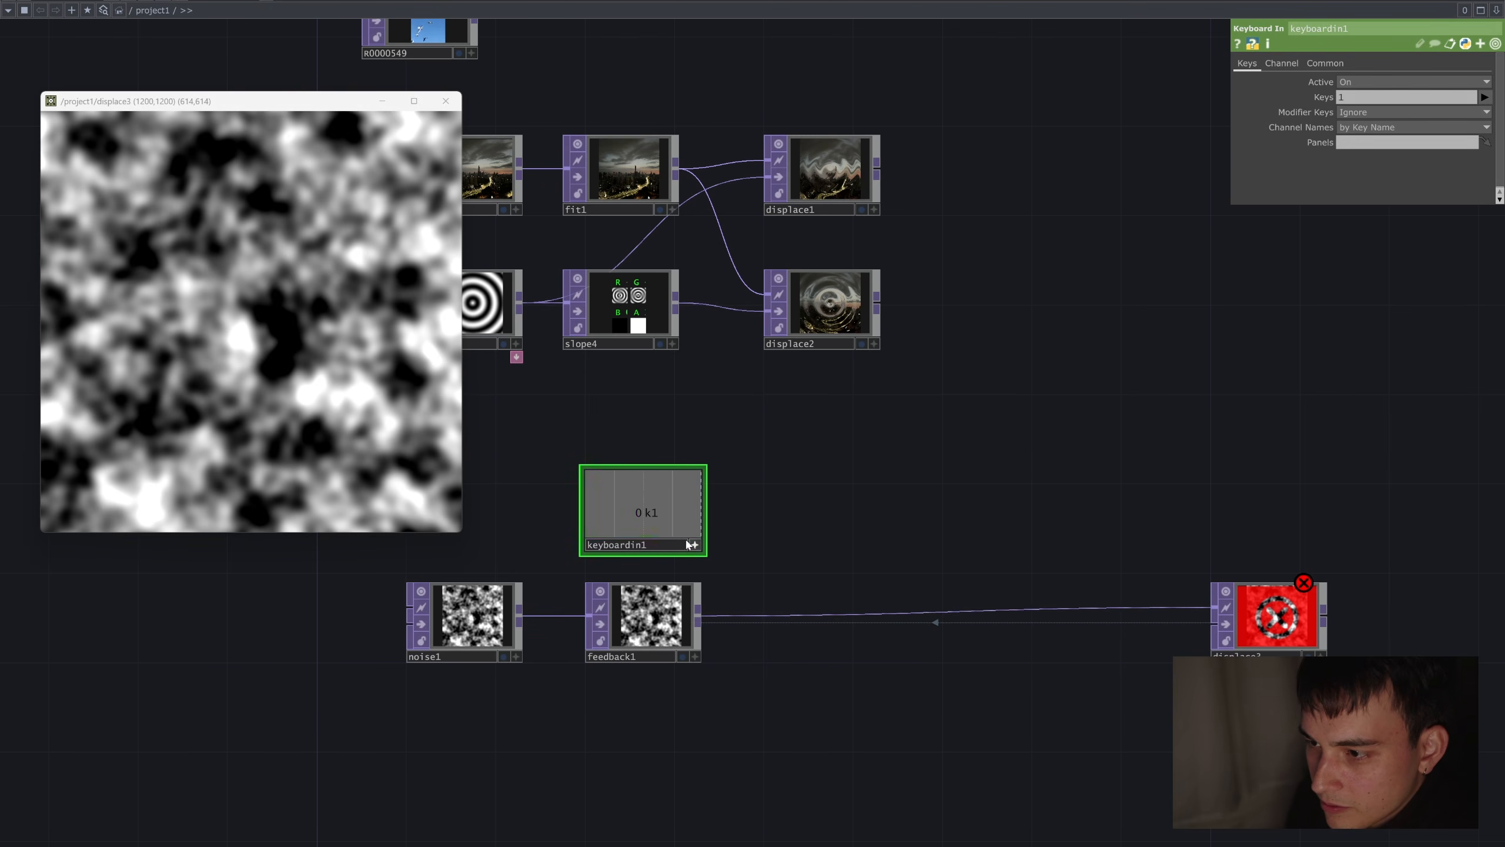
left_click(650, 635)
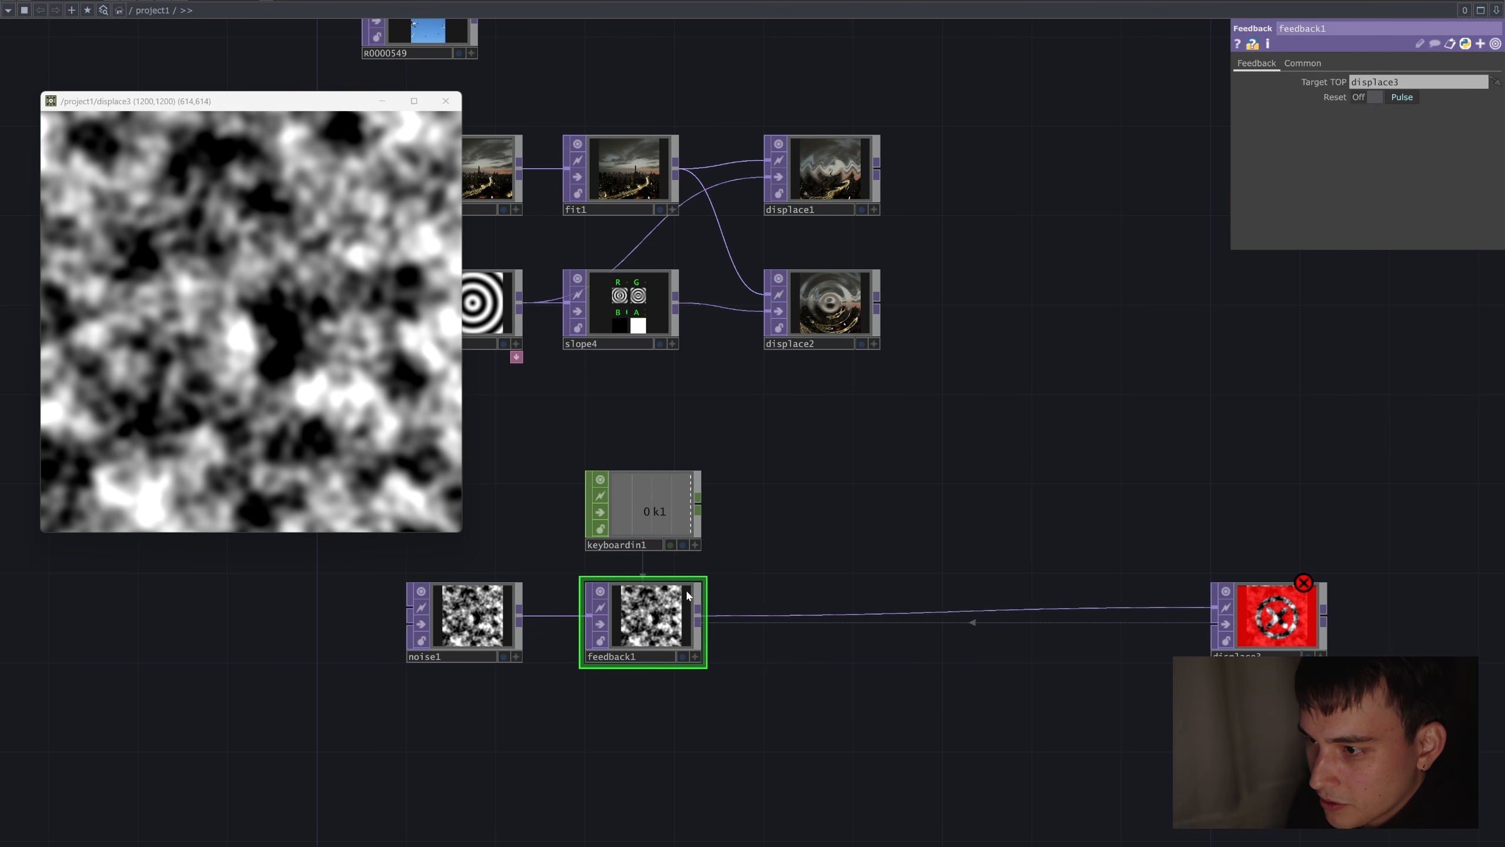
Connect feedback1's output to displace3's second input and reset the feedback to preview the loop.
left_click_drag(794, 548, 821, 543)
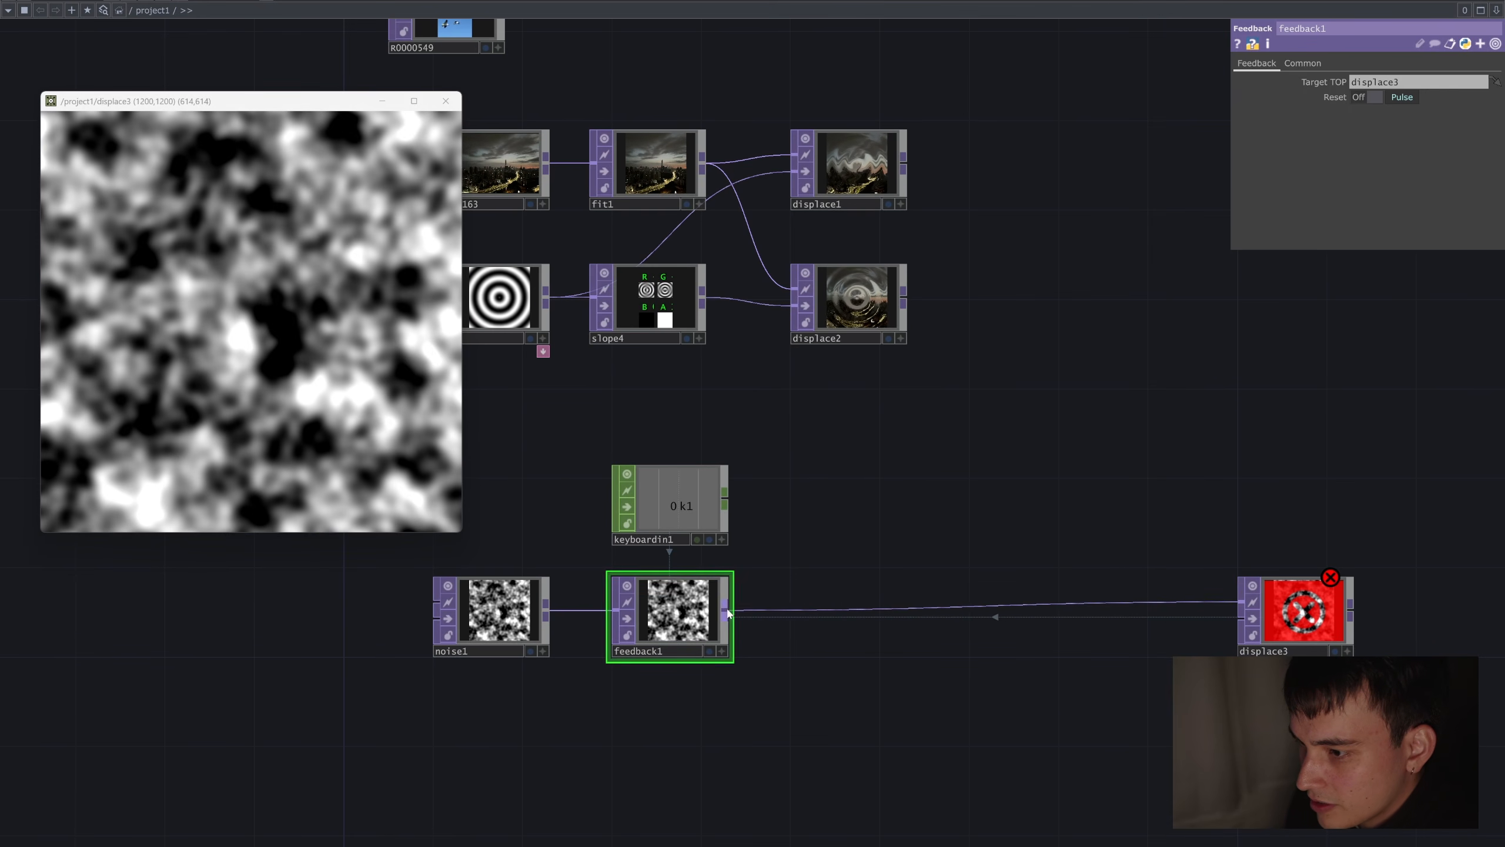
left_click(1236, 620)
key("1")
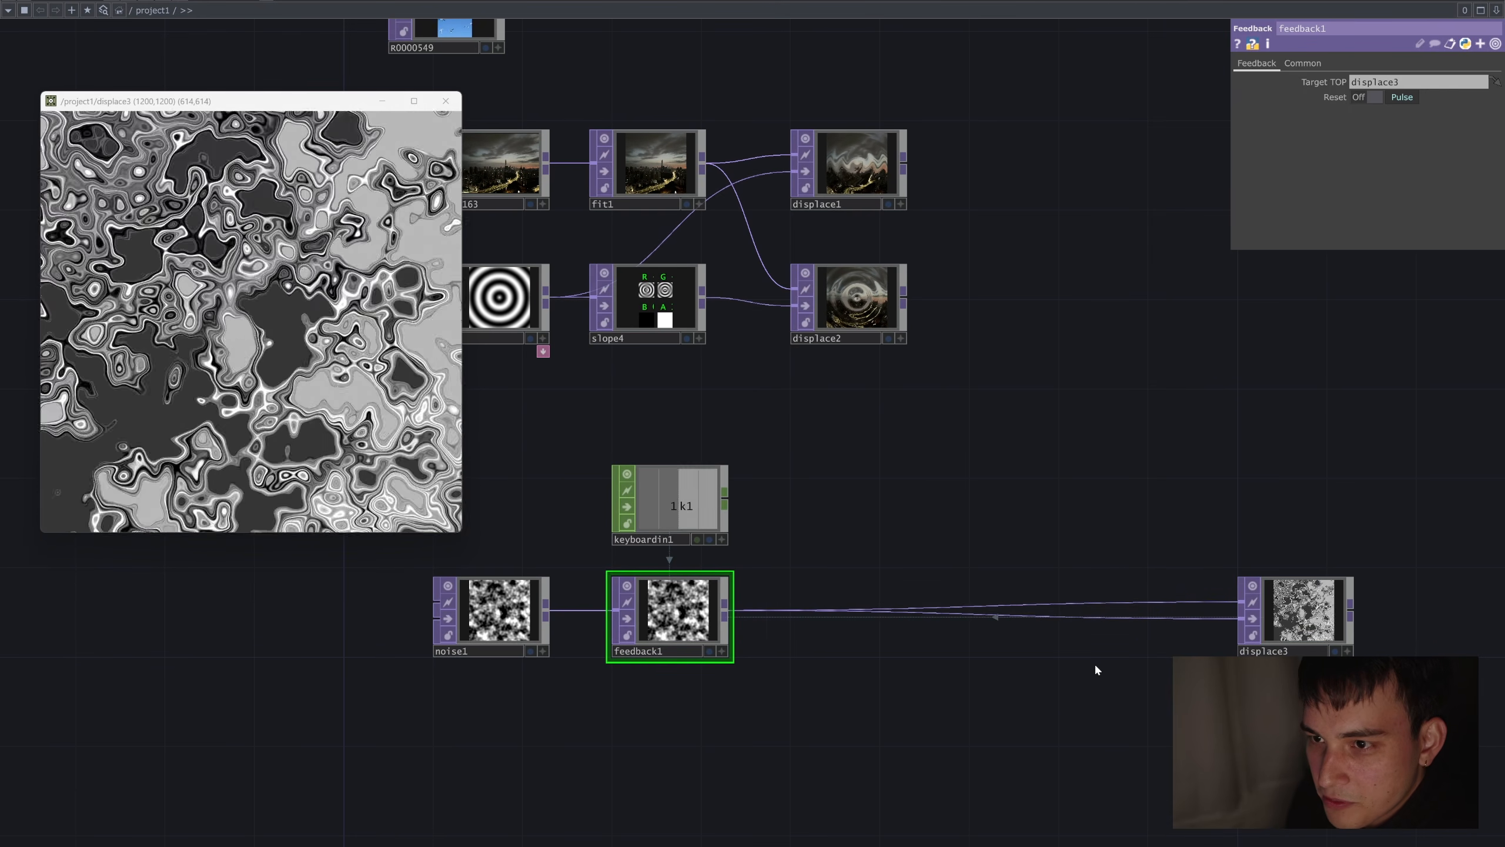
scroll(665, 624, "up", 9)
left_click_drag(1020, 453, 1193, 462)
scroll(1126, 476, "down", 3)
scroll(1128, 479, "down", 2)
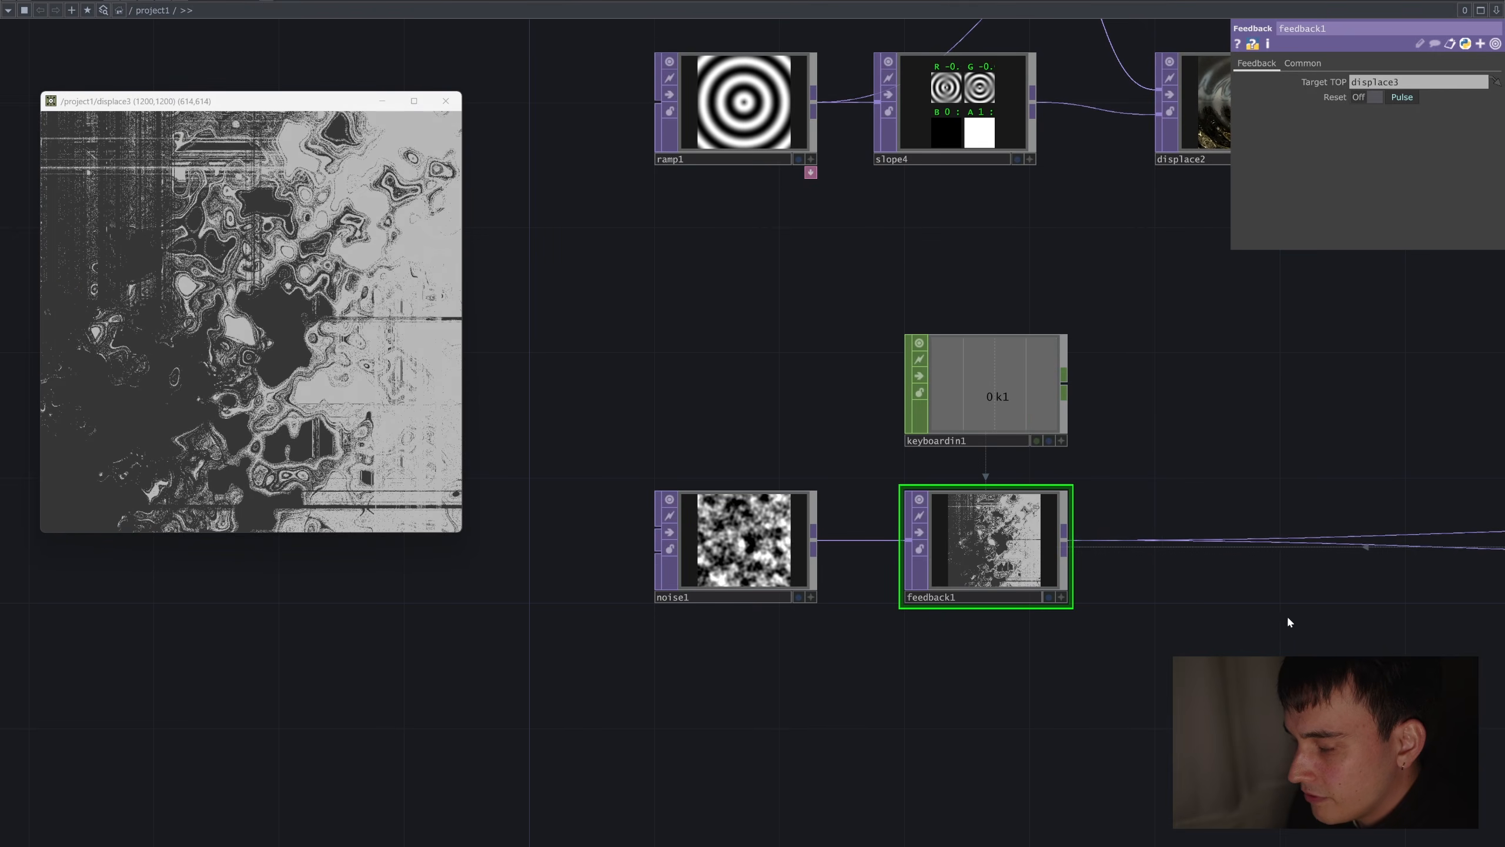
scroll(1245, 620, "down", 2)
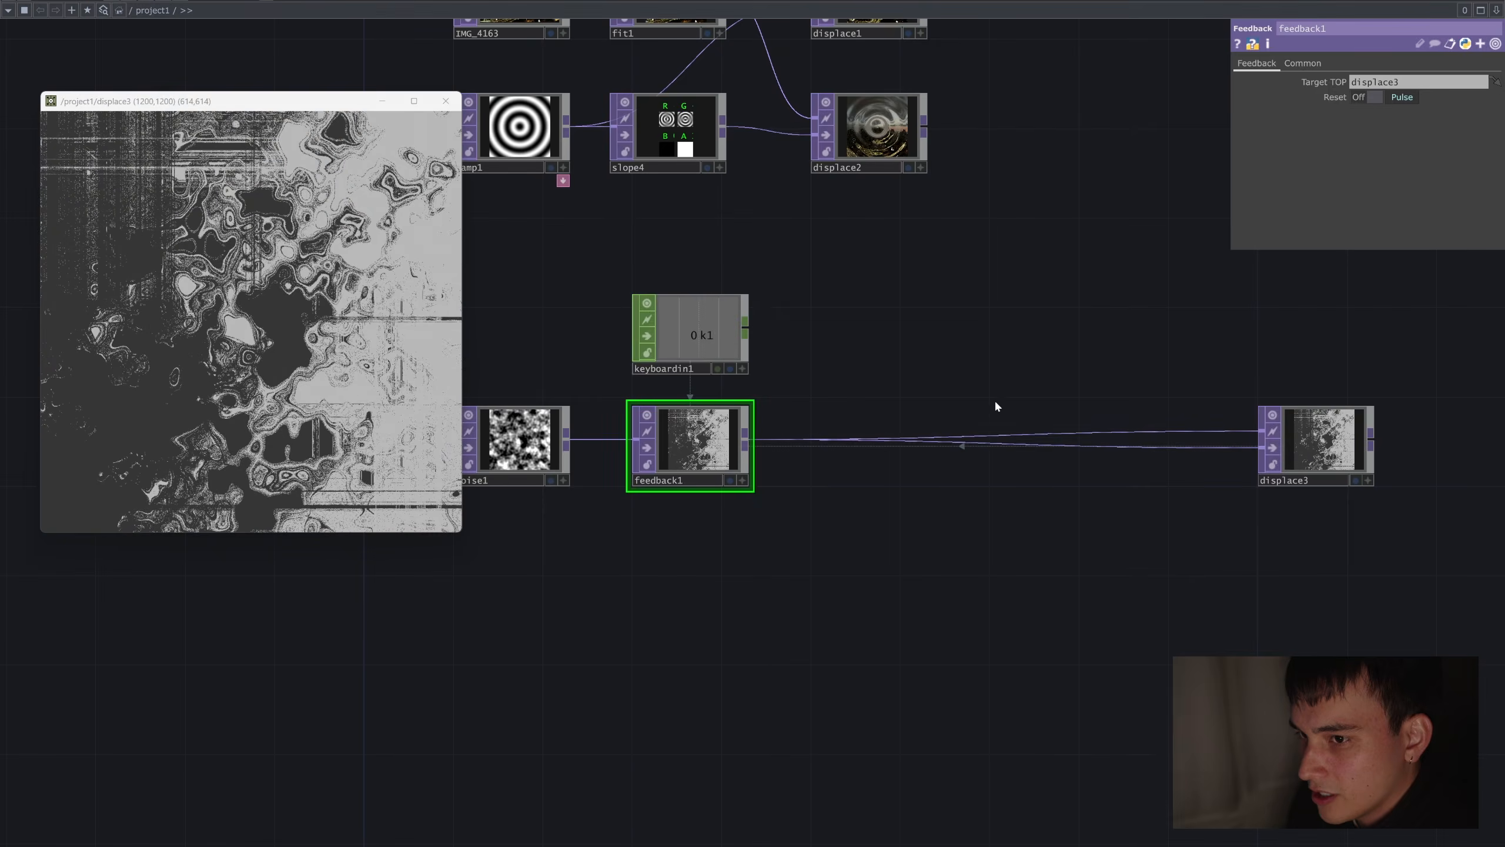
Insert a Blur TOP between feedback1 and displace3's second input, with pre-shrink 8 and filter size 32.
right_click(1041, 441)
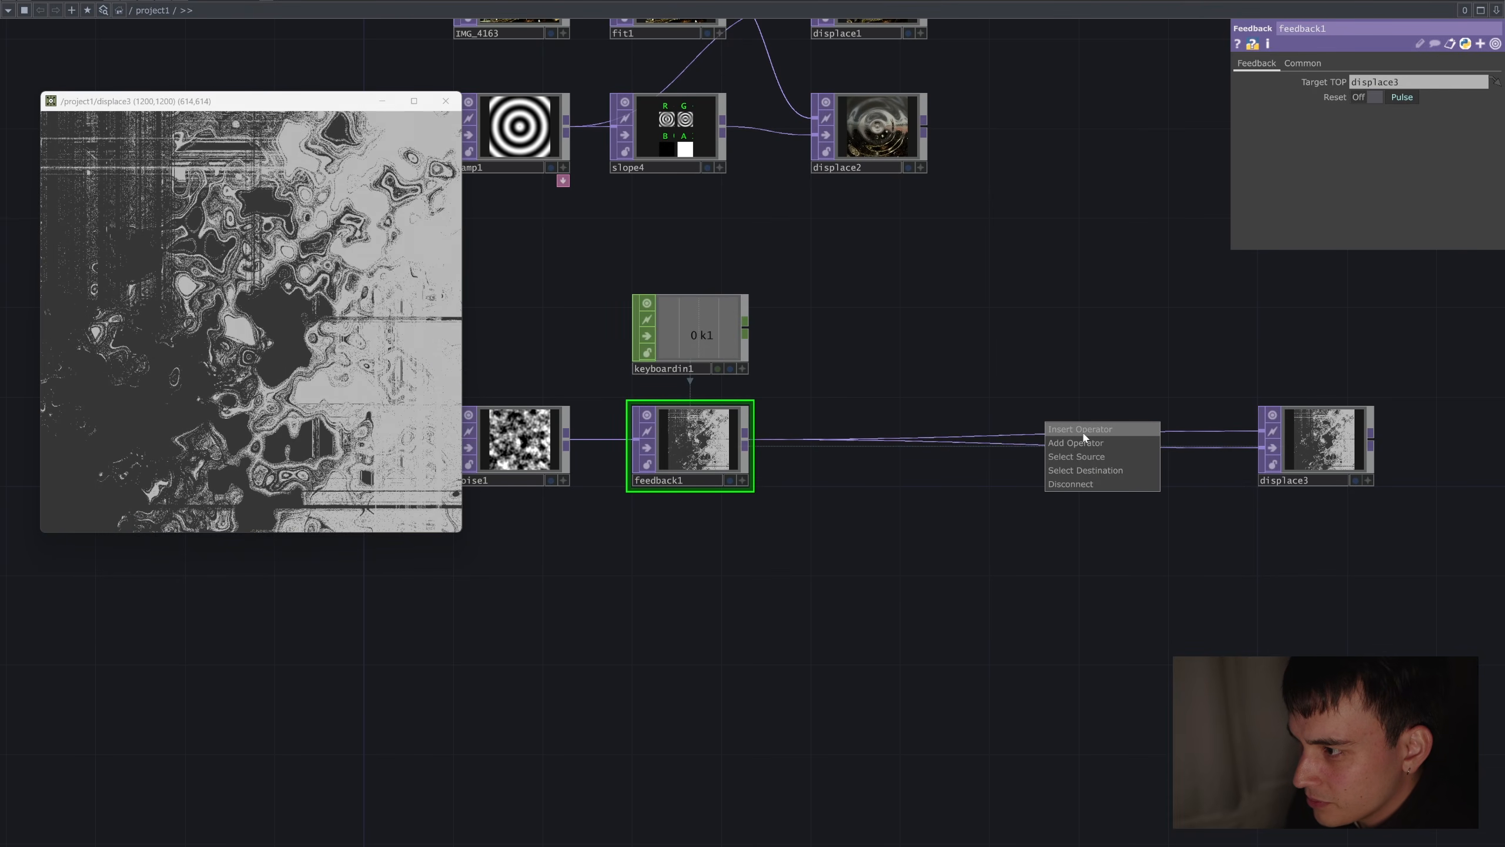
left_click(1085, 435)
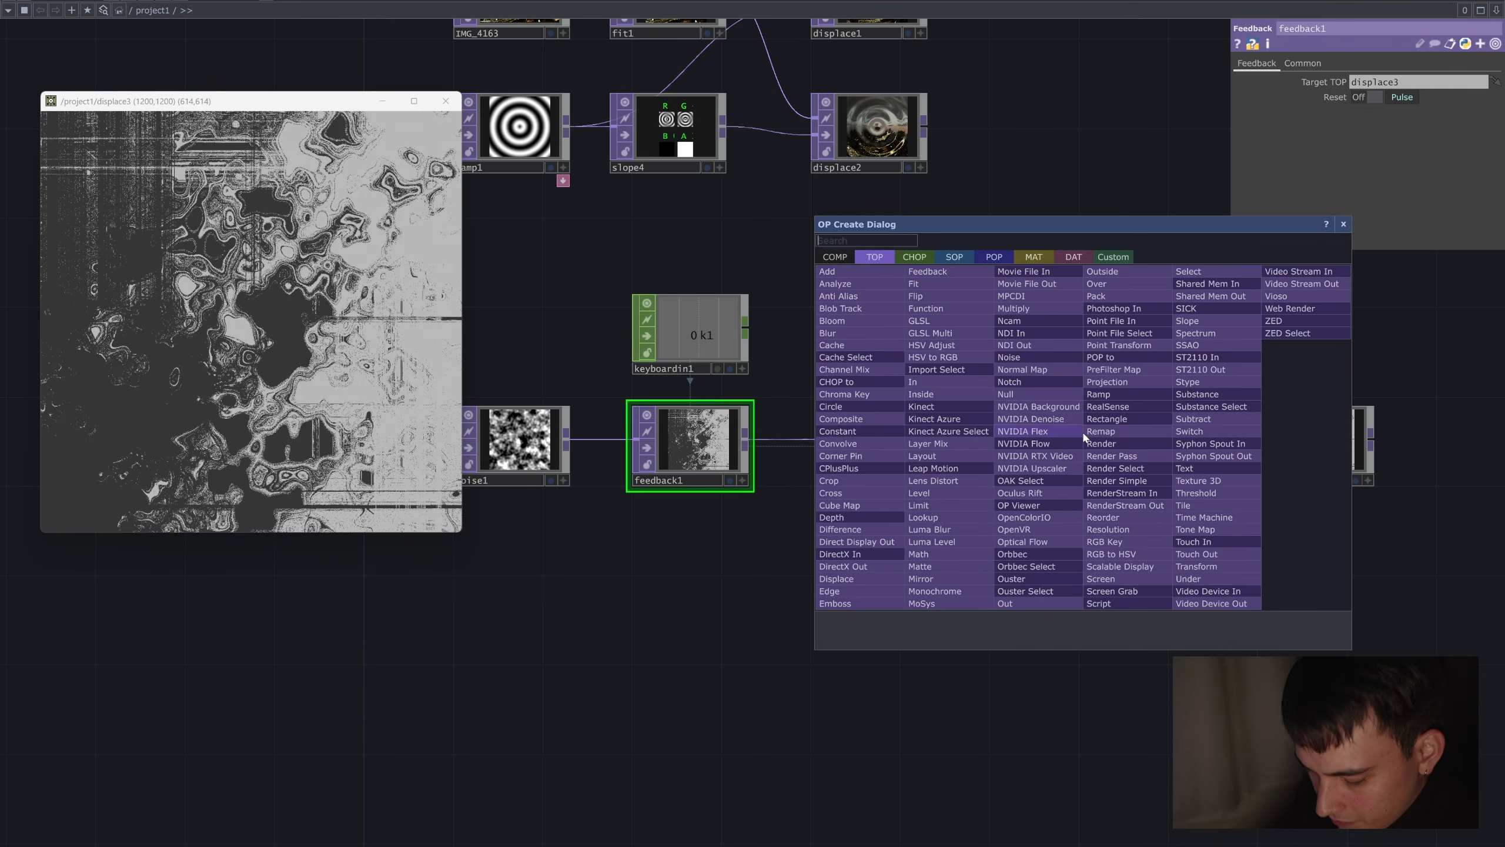
left_click(865, 336)
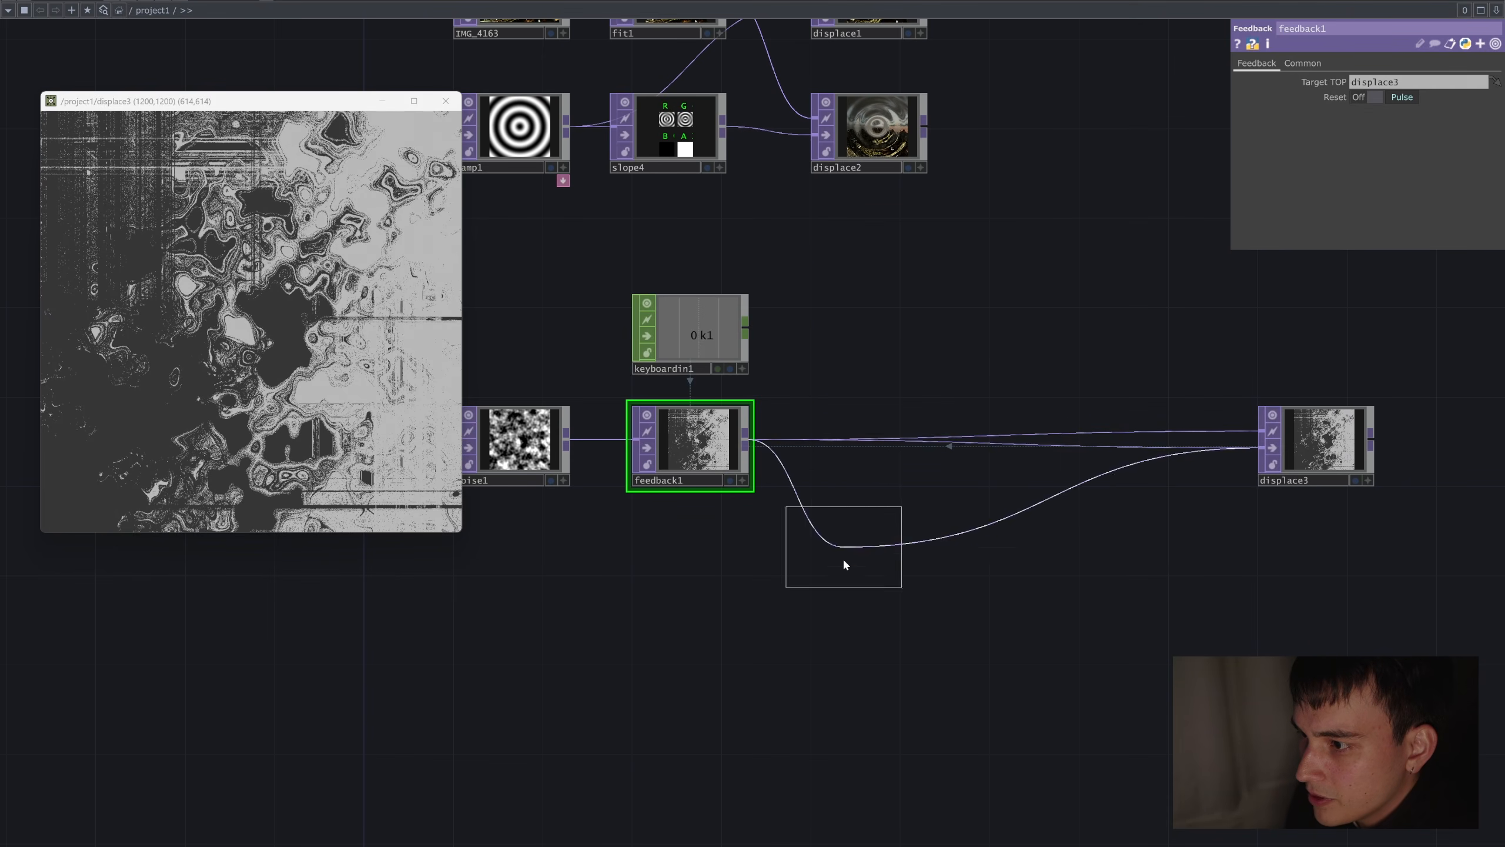
left_click(865, 620)
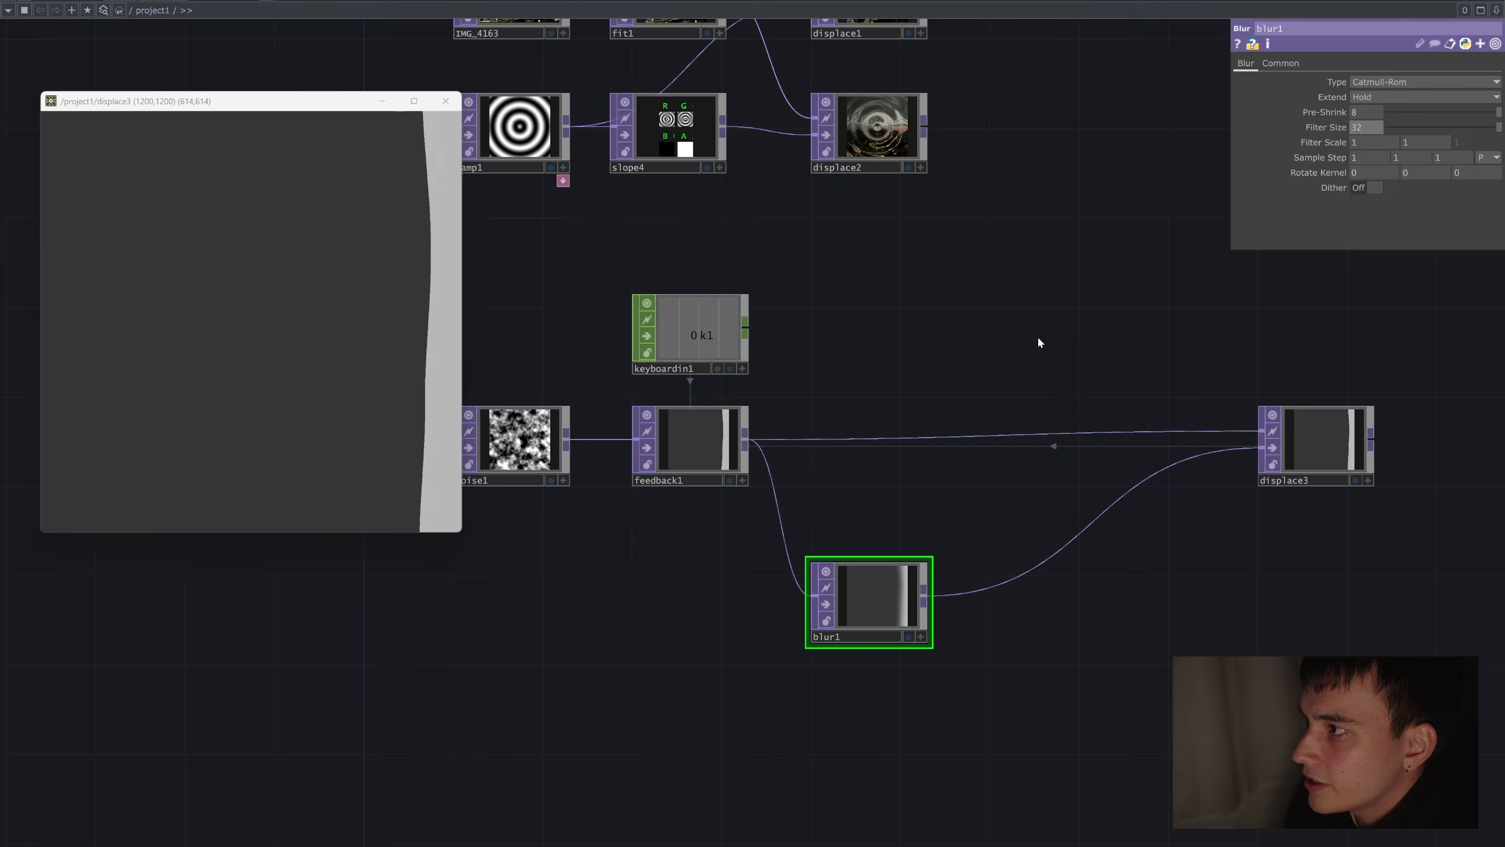
Set displace3's displace weight to 0.01 on all three axes and reset the feedback.
left_click(1319, 435)
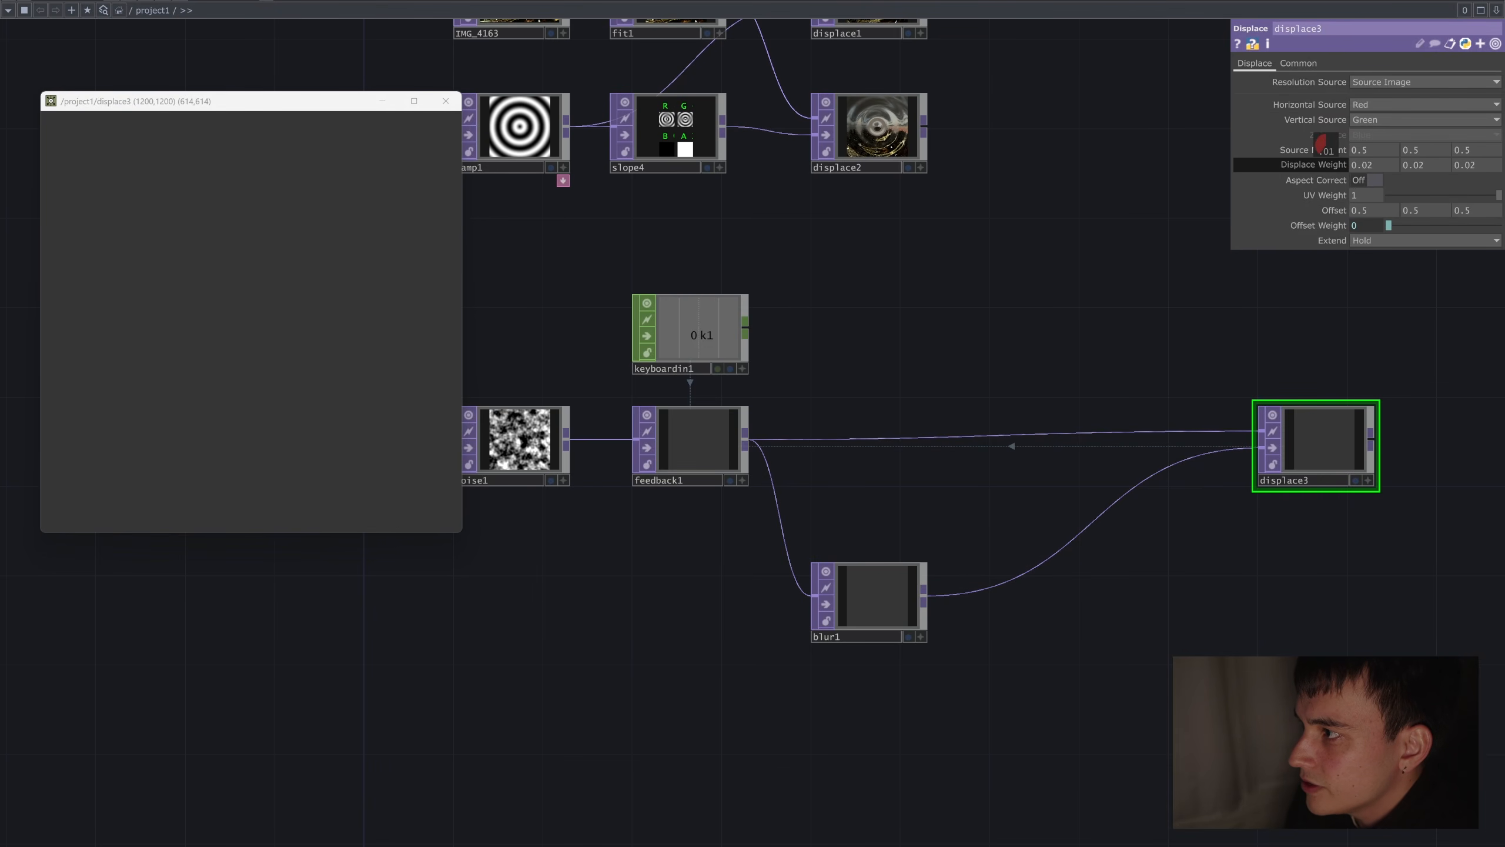
key("1")
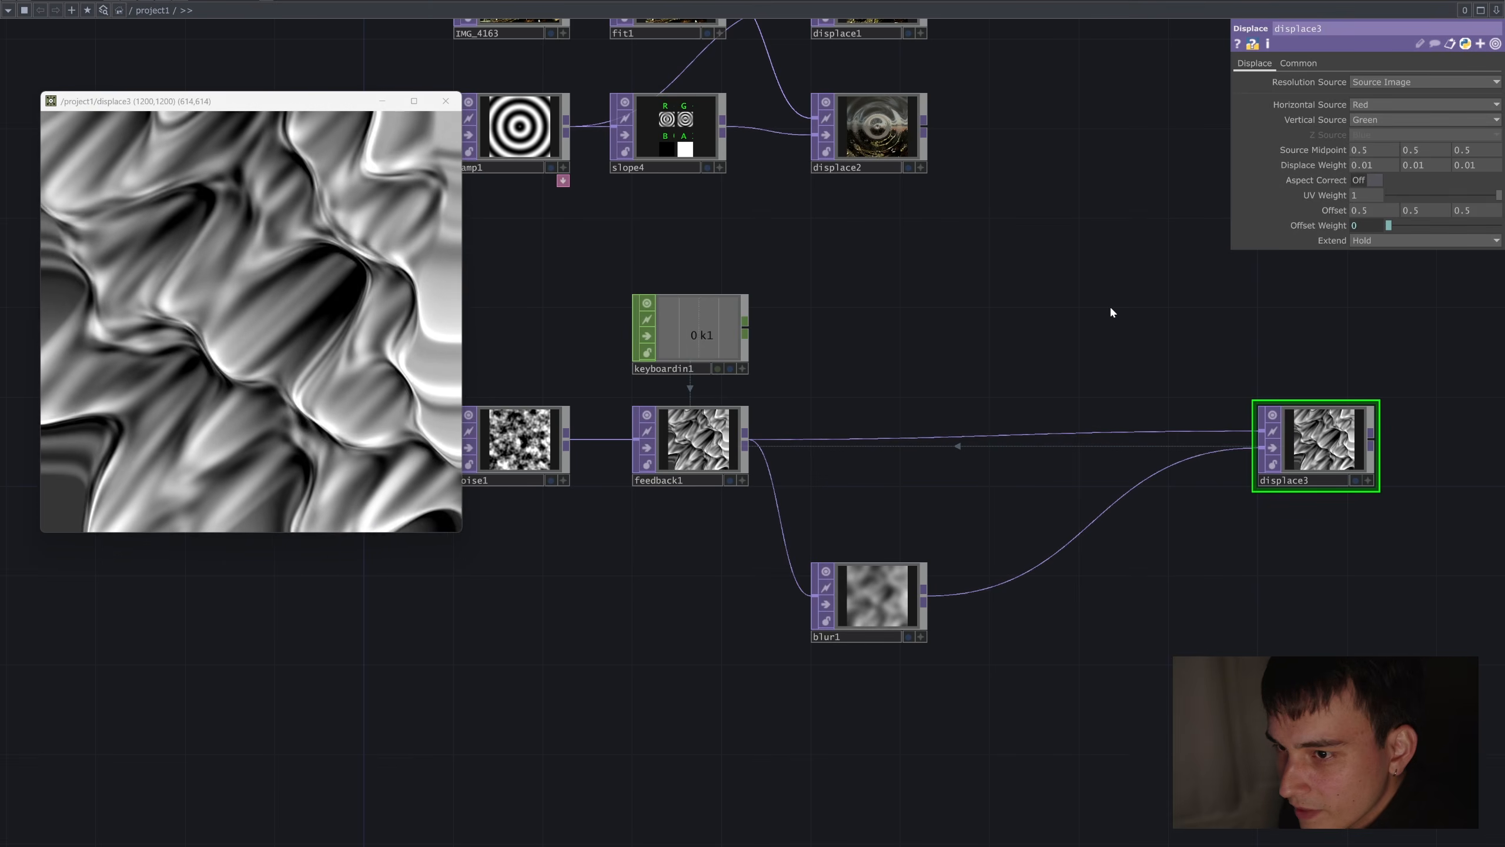
Bypass blur1 and reset the feedback to examine how the unblurred noise displaces itself.
left_click(832, 605)
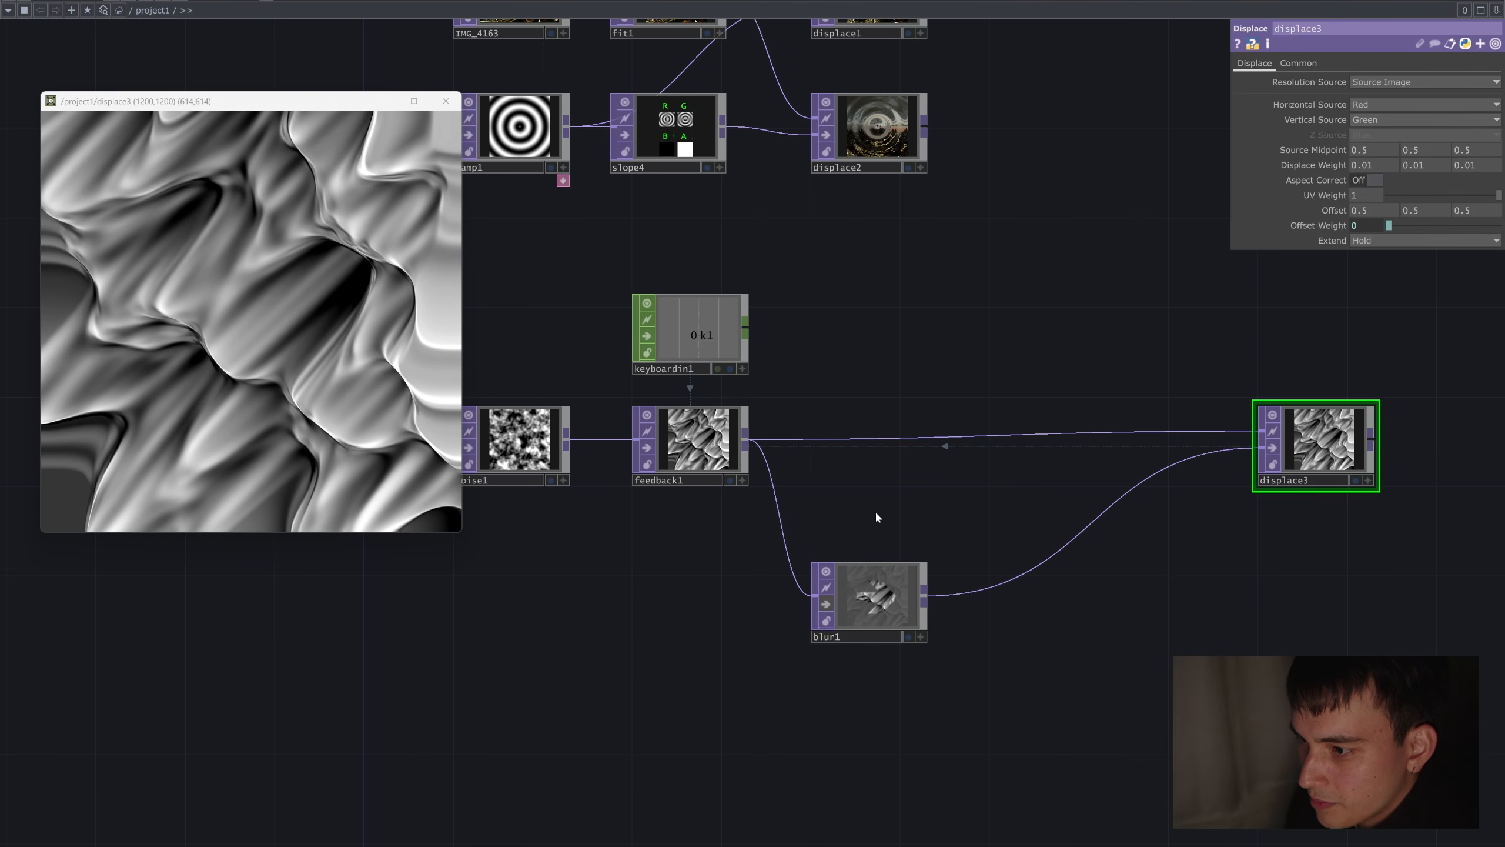
key("1")
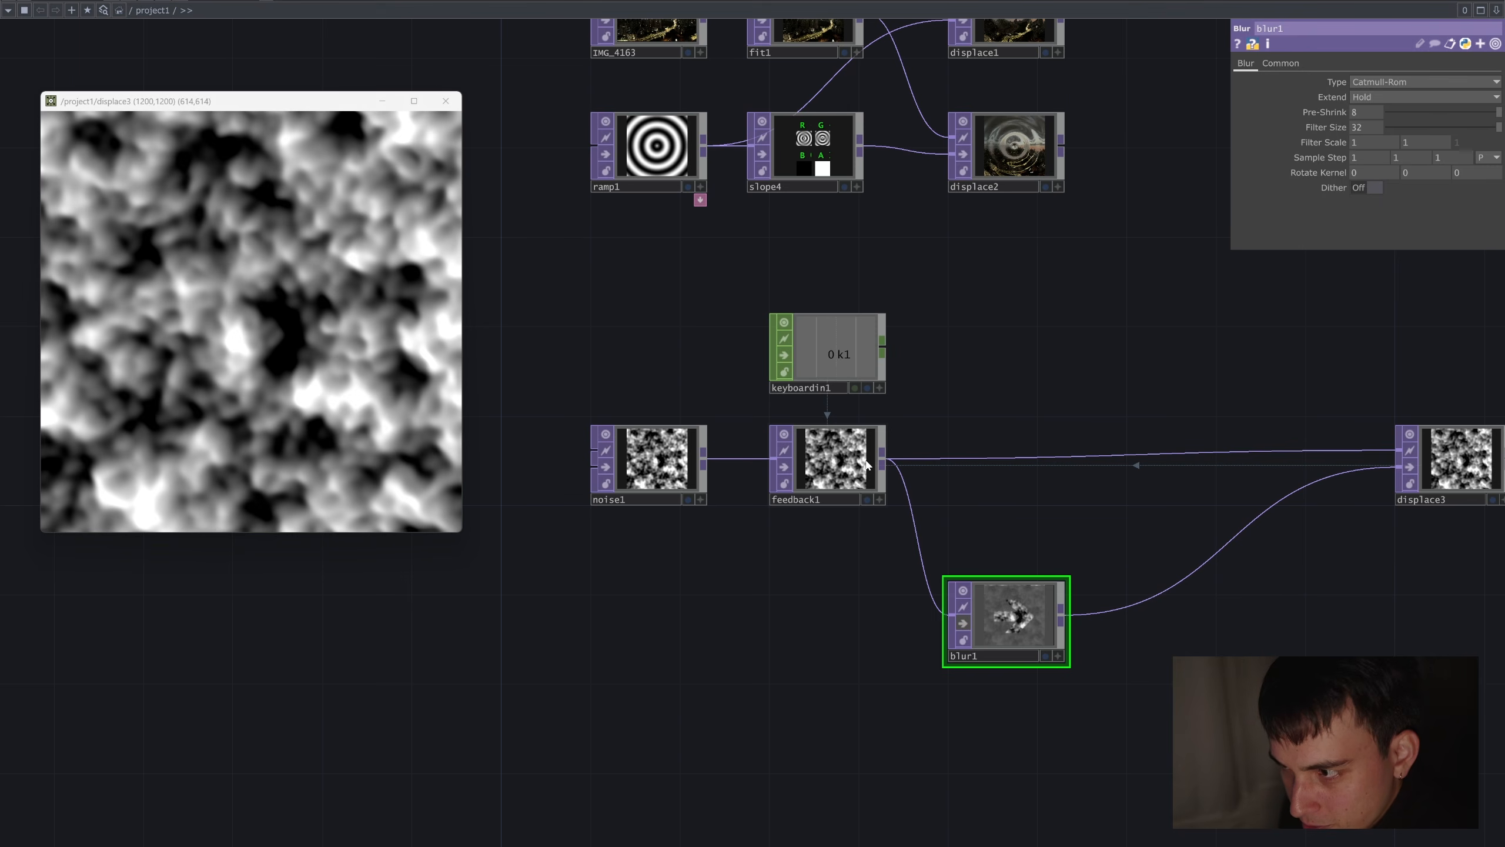
scroll(868, 465, "up", 6)
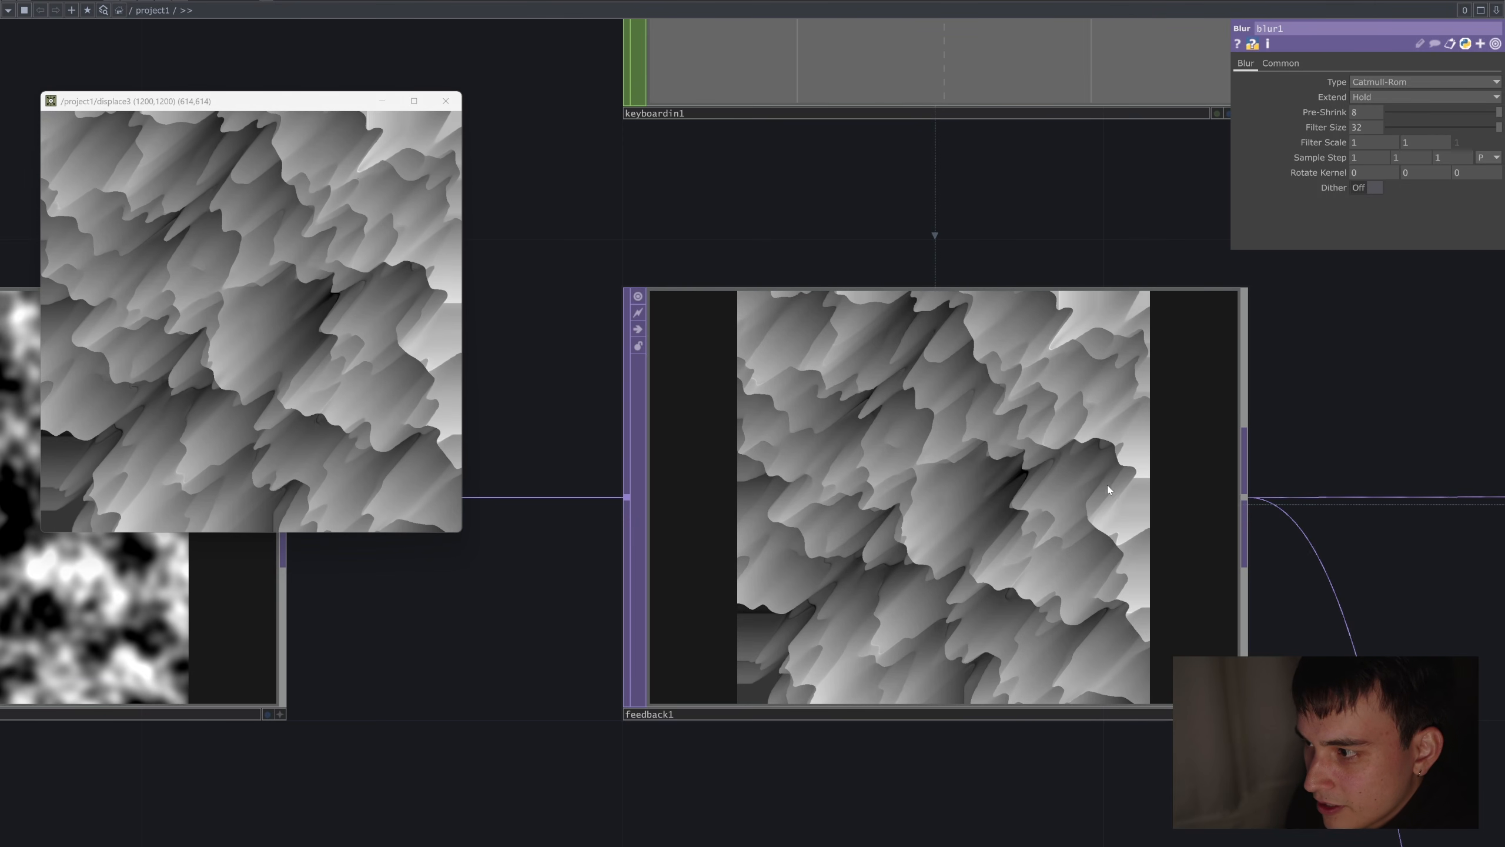
left_click(984, 512)
scroll(705, 520, "down", 2)
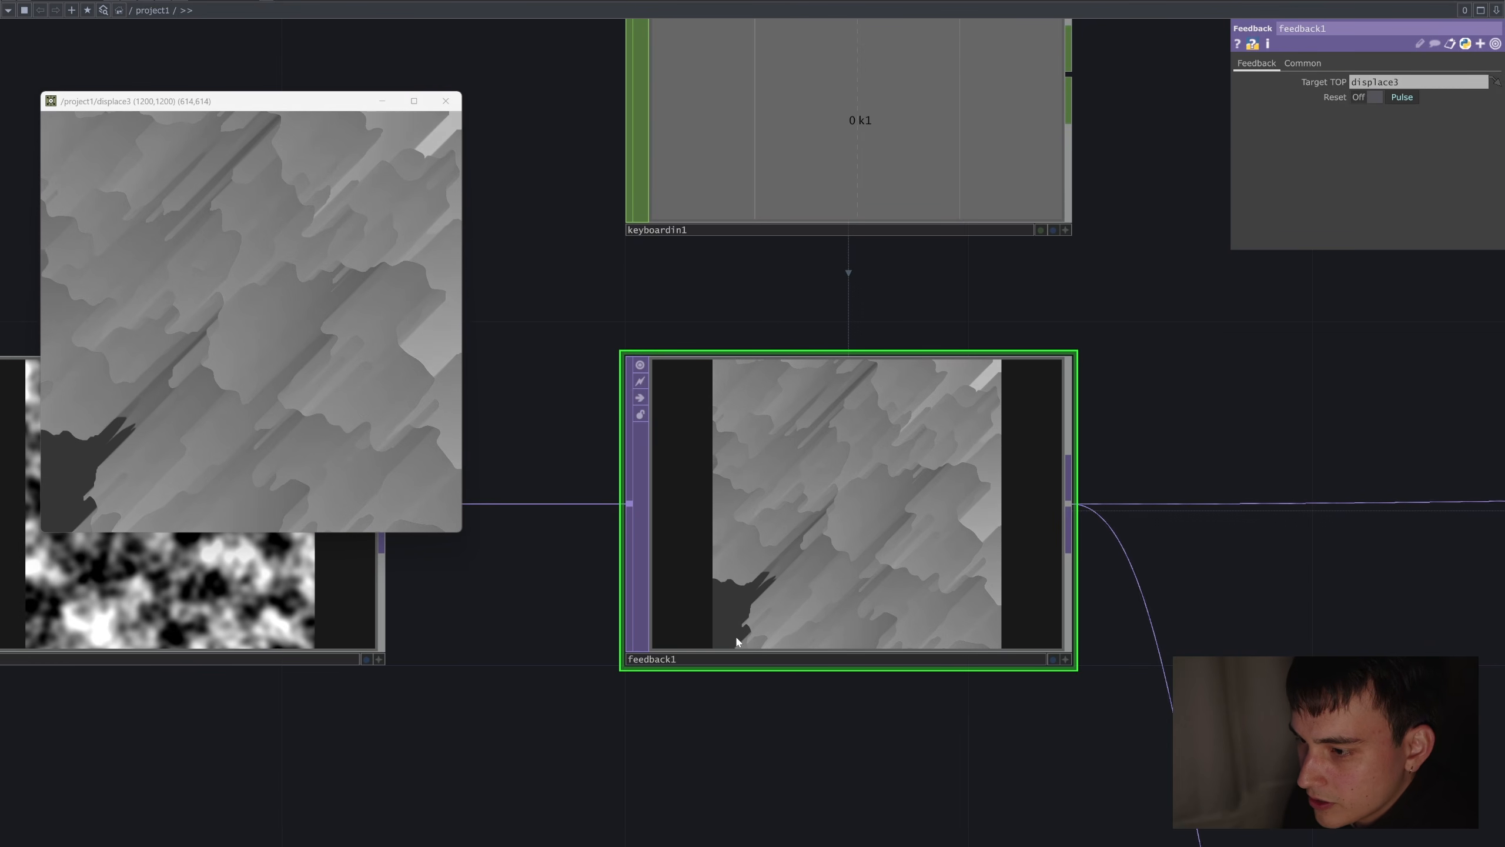
key("1")
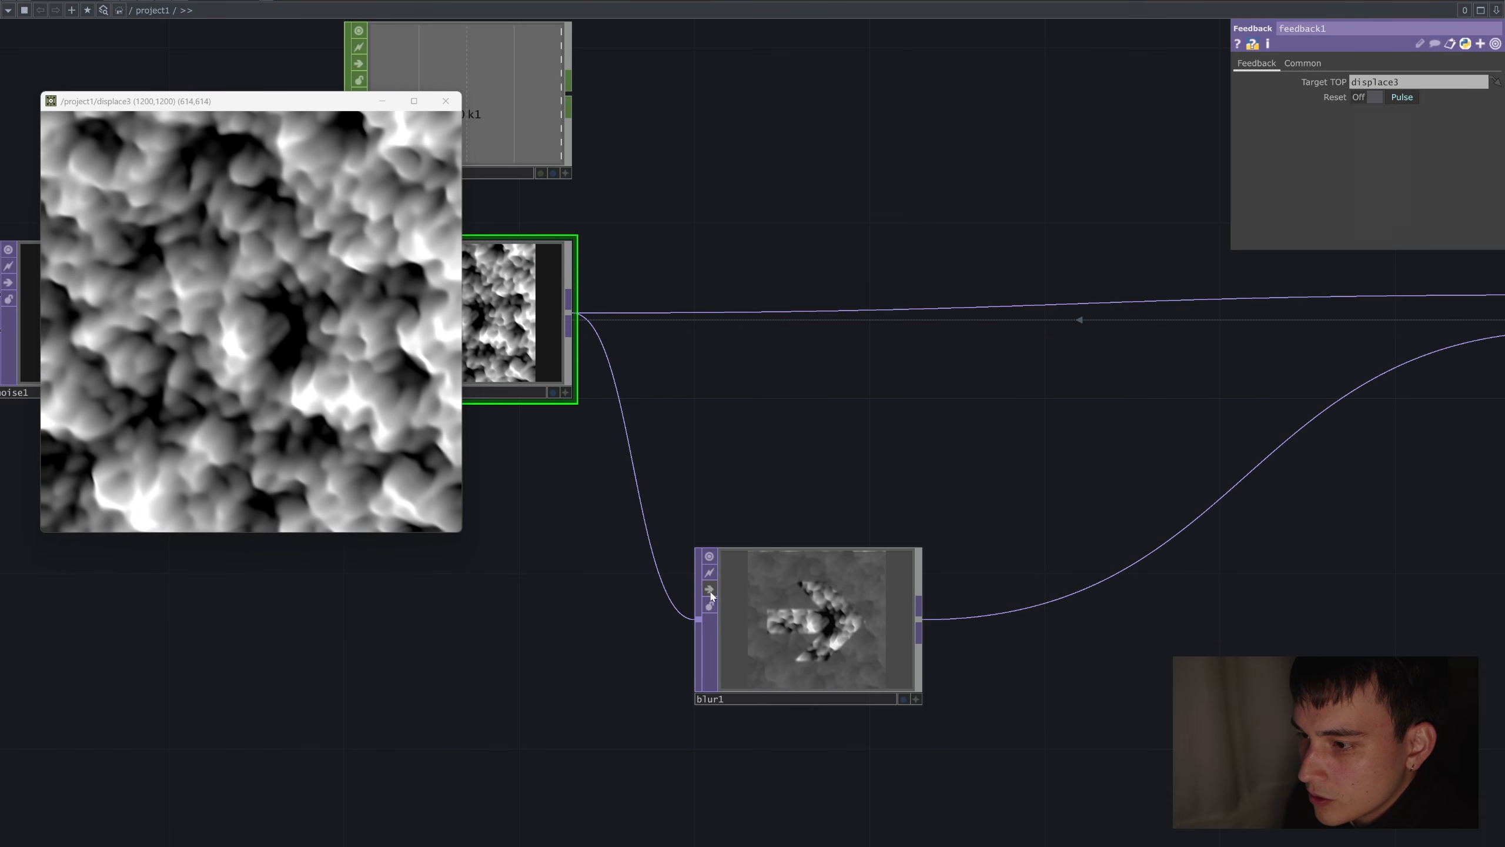
Turn off the bypass on blur1 and restart the feedback to examine the blurred displacement.
left_click(710, 591)
left_click(969, 736)
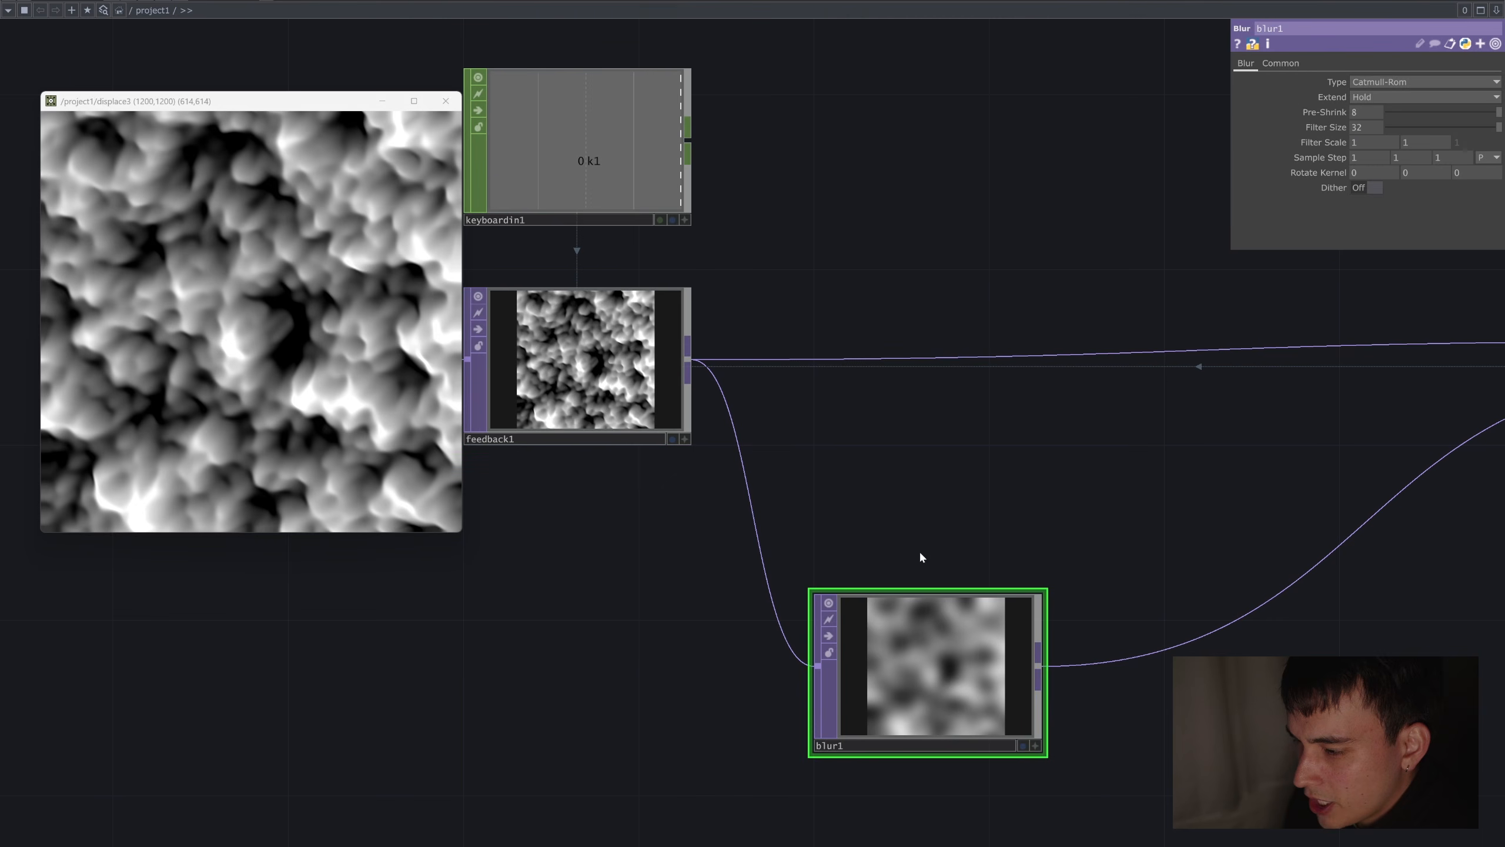
left_click_drag(927, 498, 978, 510)
key("1")
scroll(977, 511, "down", 2)
left_click_drag(1146, 487, 1004, 558)
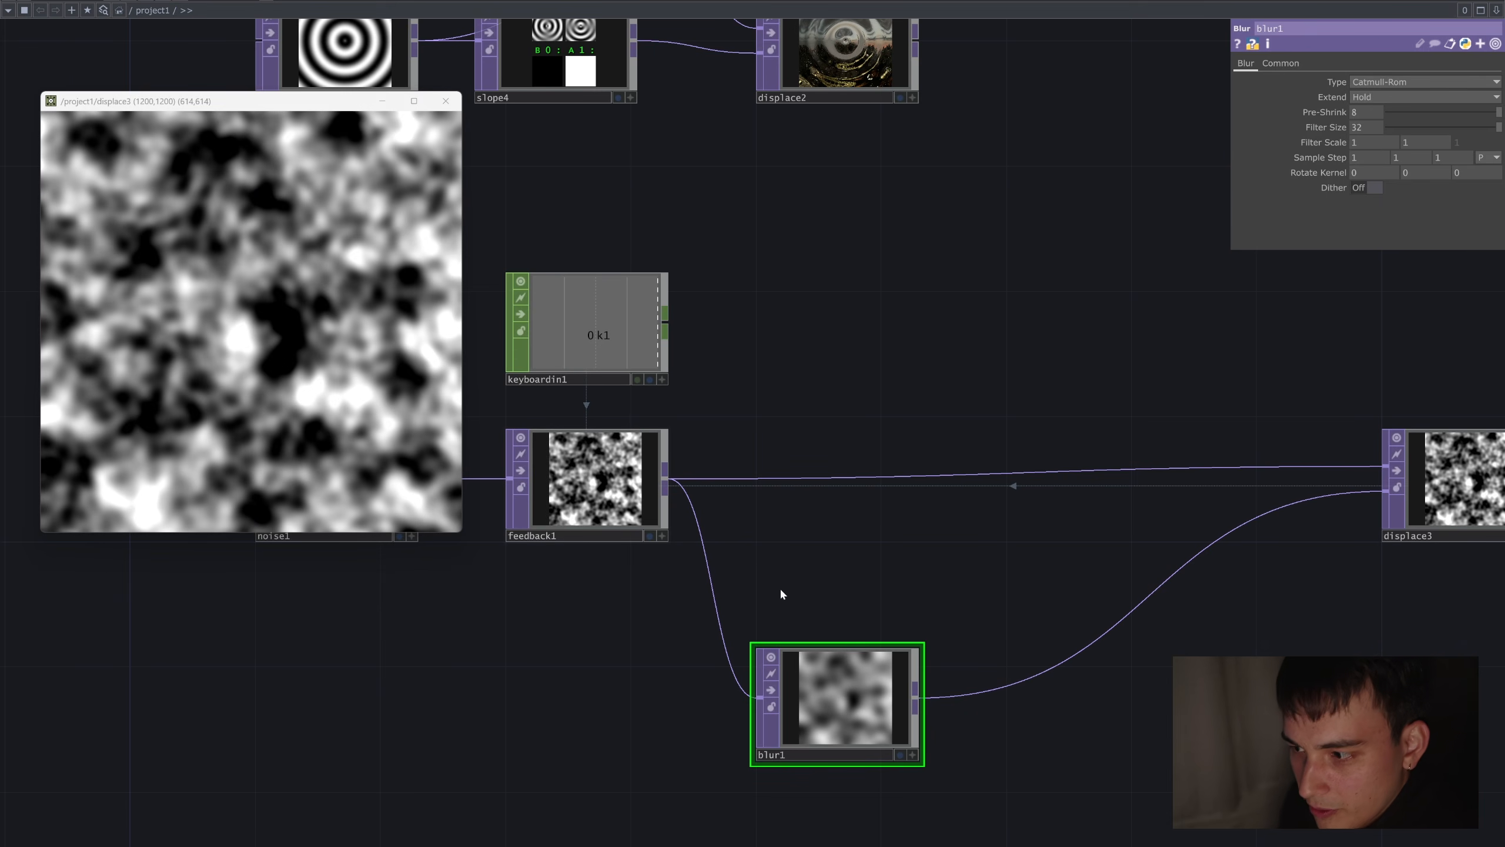
scroll(841, 688, "up", 2)
left_click_drag(819, 499, 847, 507)
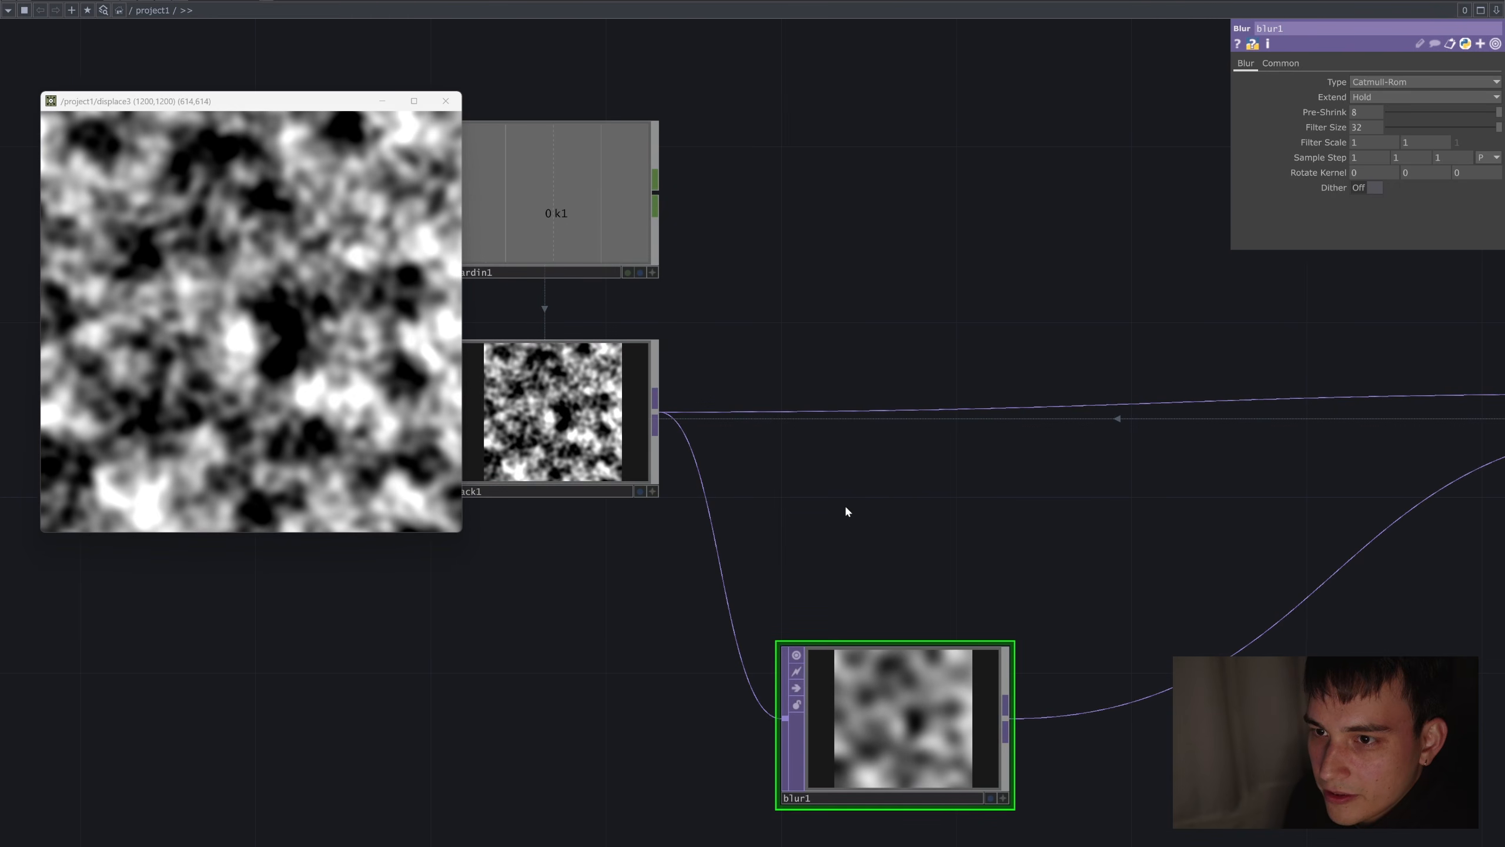
key("Delete")
key("Delete")
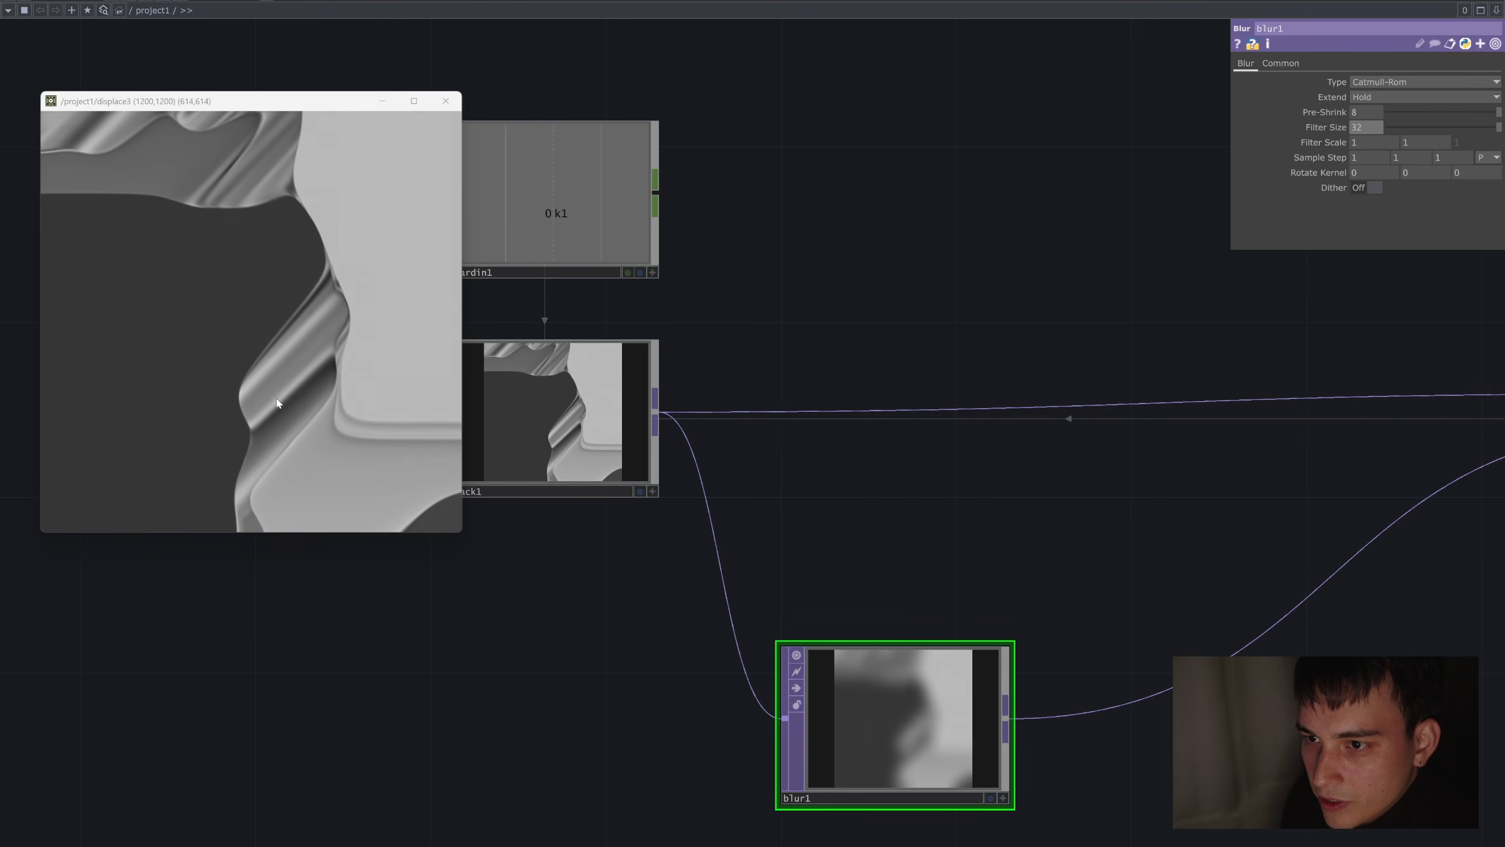
Reduce displace3's displace weight to 0.005 on all three axes and reset the feedback.
left_click_drag(1014, 477, 794, 446)
scroll(794, 446, "down", 3)
left_click_drag(1161, 518, 1048, 539)
left_click(1215, 442)
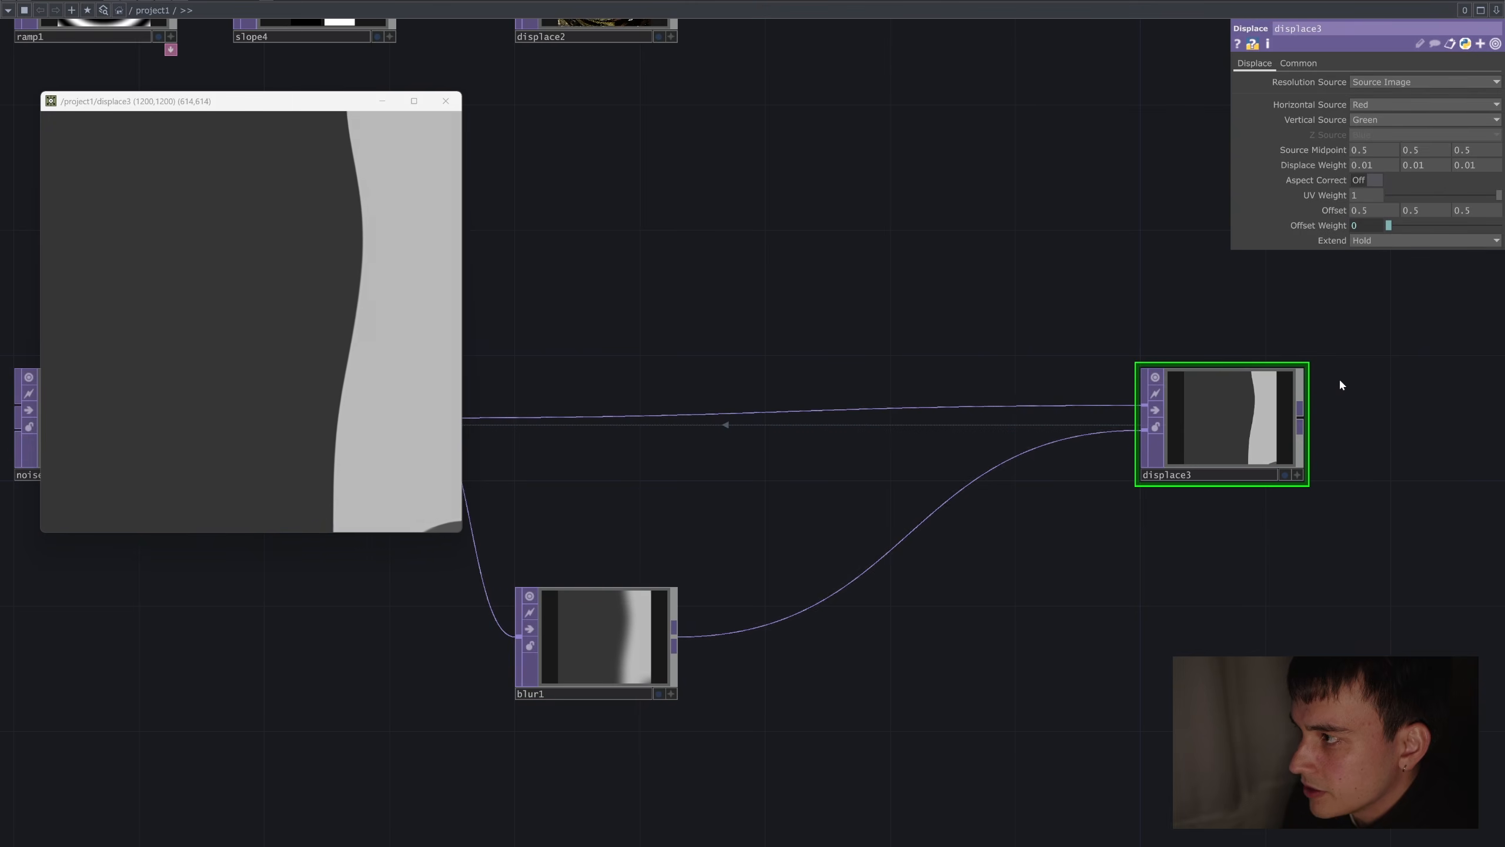
left_click_drag(1329, 166, 1333, 179)
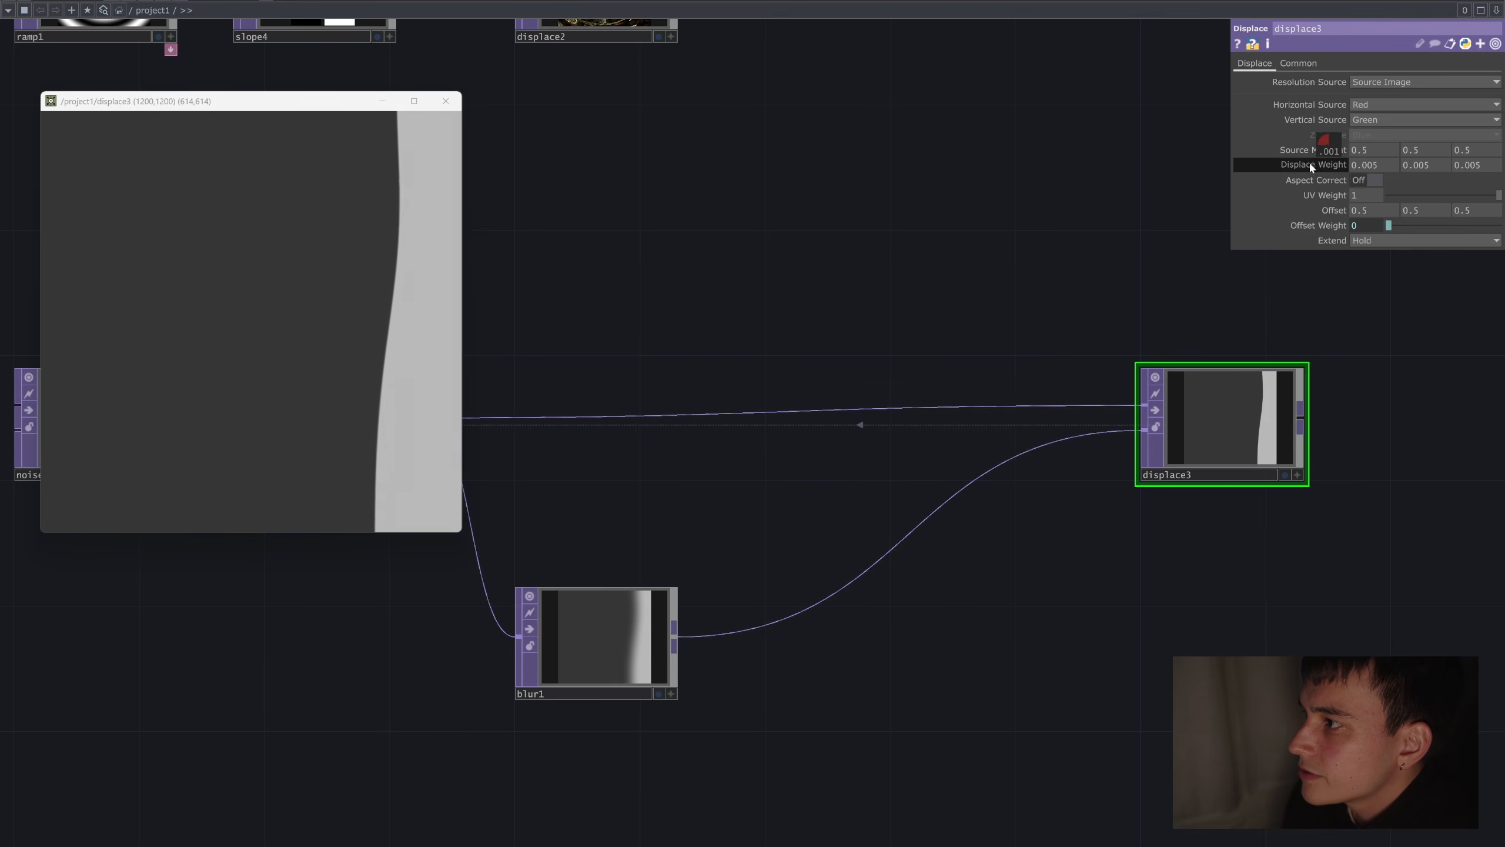
key("1")
Make more room before displace3 and insert a Slope TOP between blur1 and displace3's second input.
left_click_drag(929, 402, 978, 402)
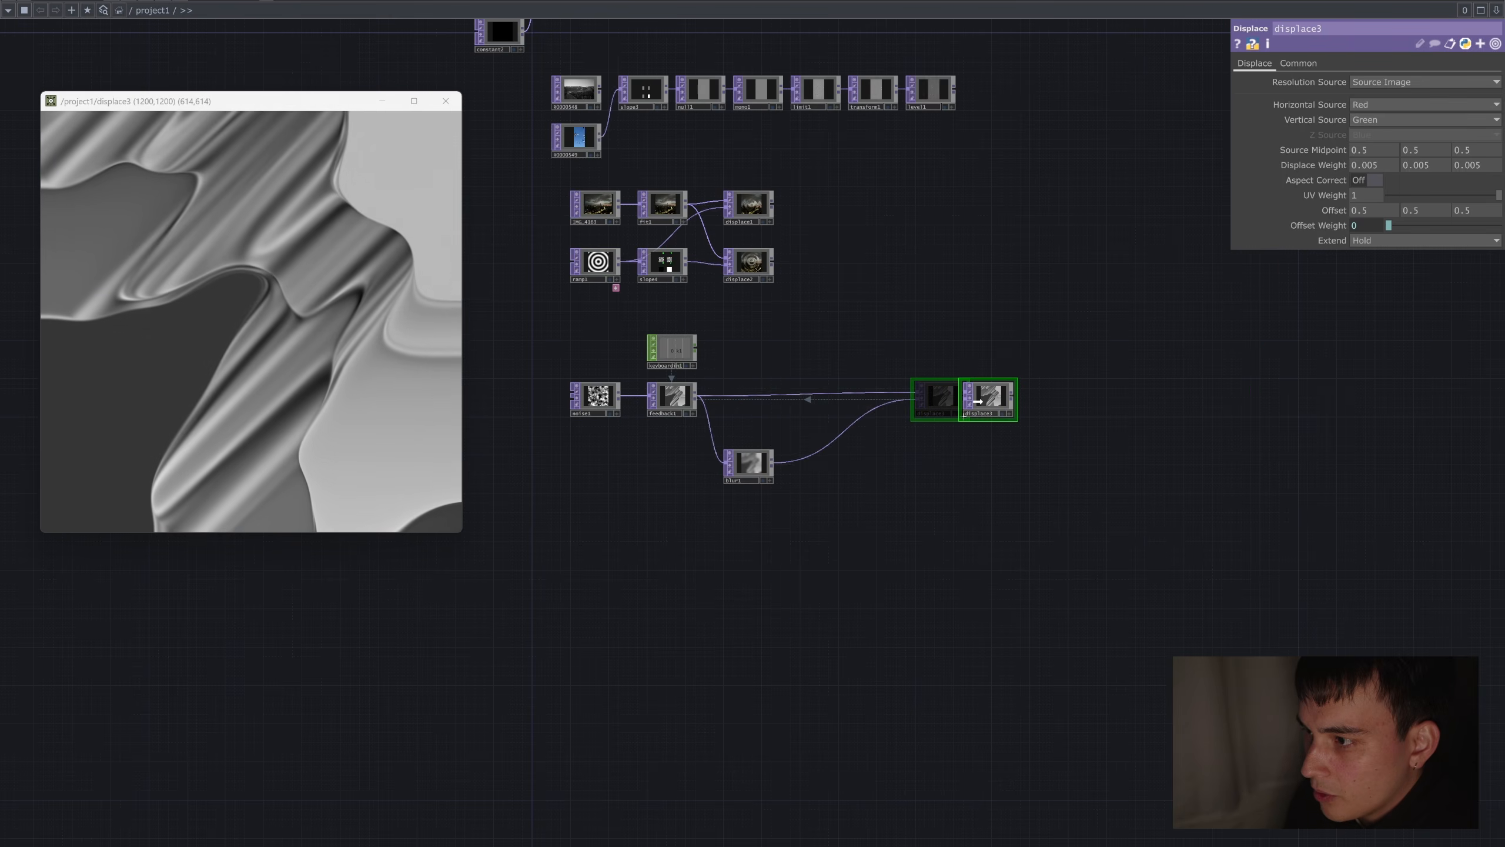
scroll(1007, 406, "up", 3)
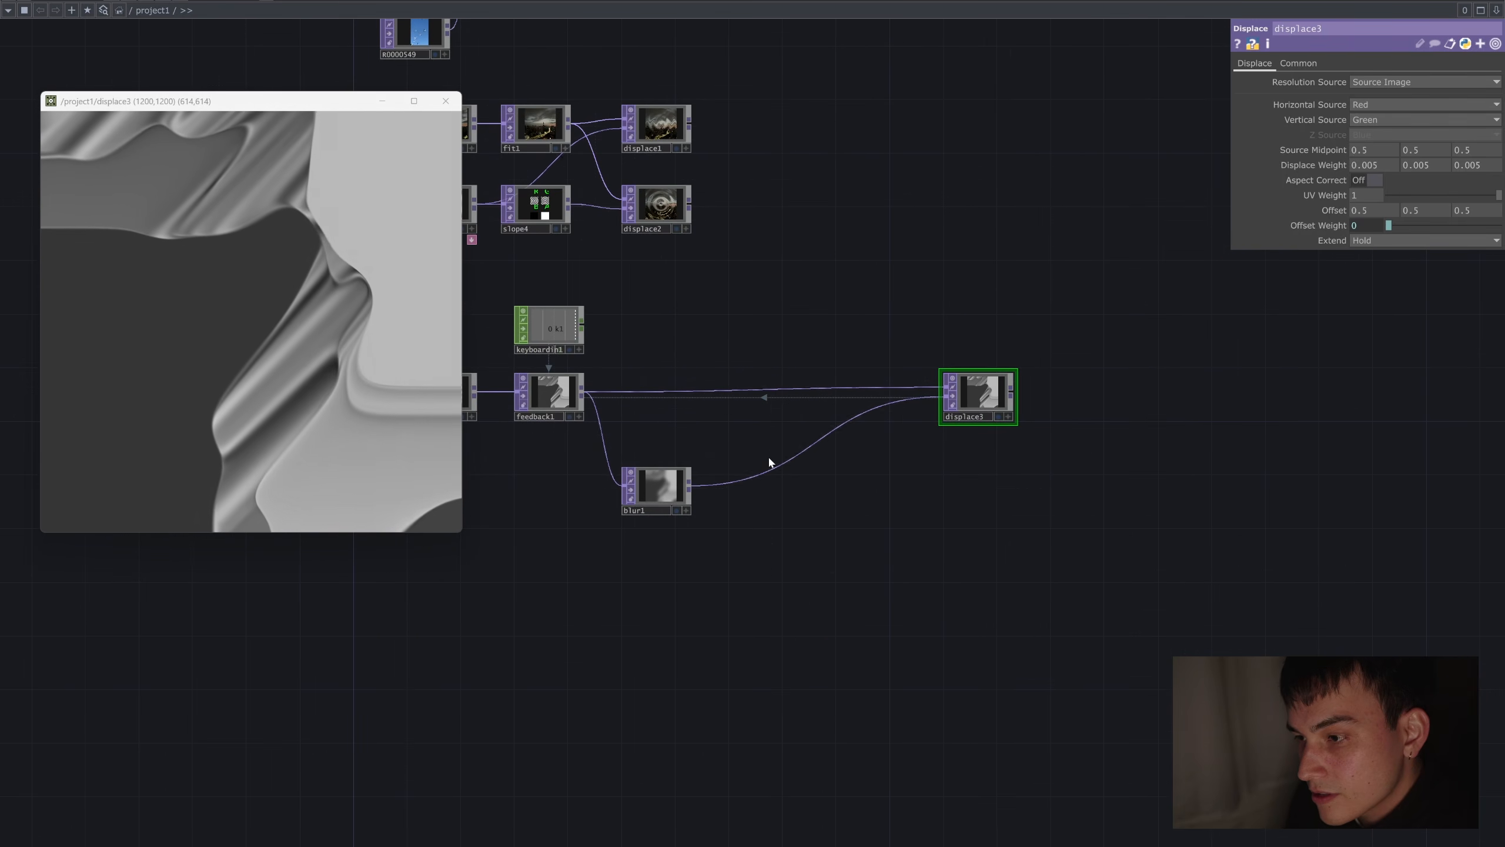
right_click(747, 476)
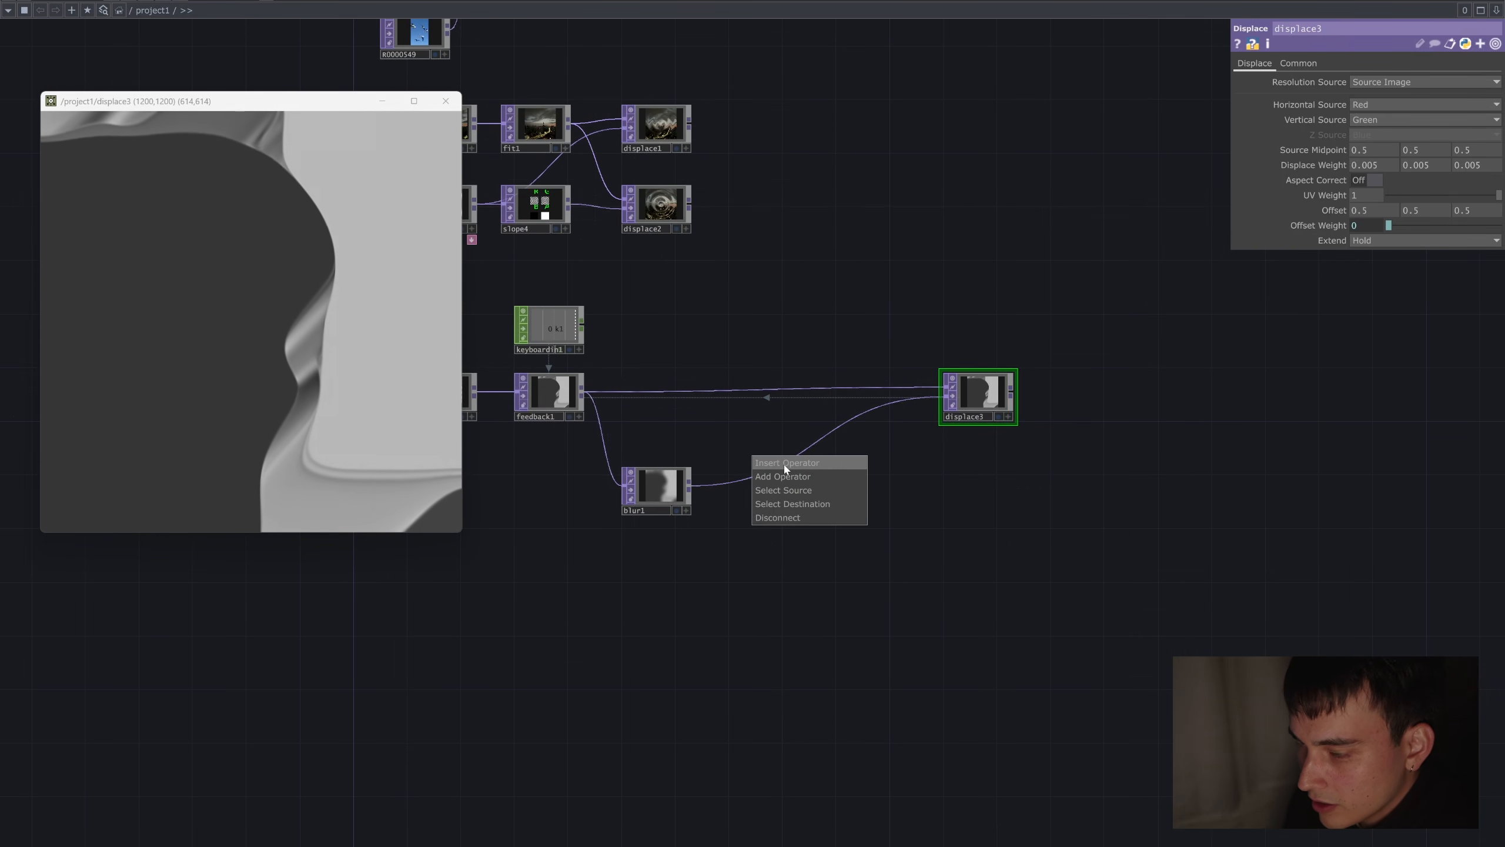
left_click(785, 468)
type("slope")
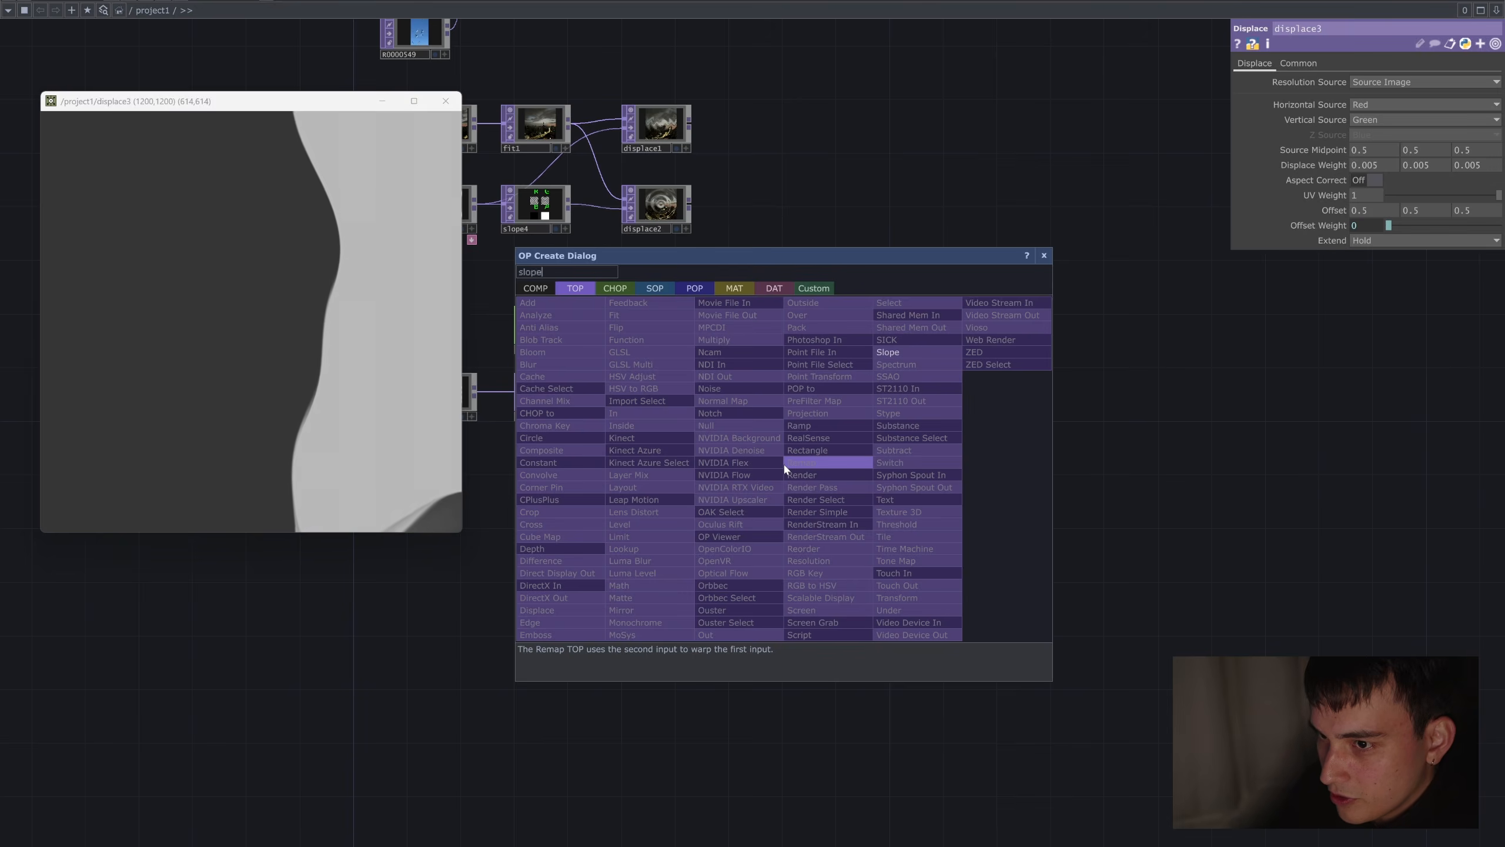
key("Return")
left_click(784, 469)
scroll(841, 453, "up", 2)
scroll(907, 454, "down", 2)
scroll(972, 456, "up", 2)
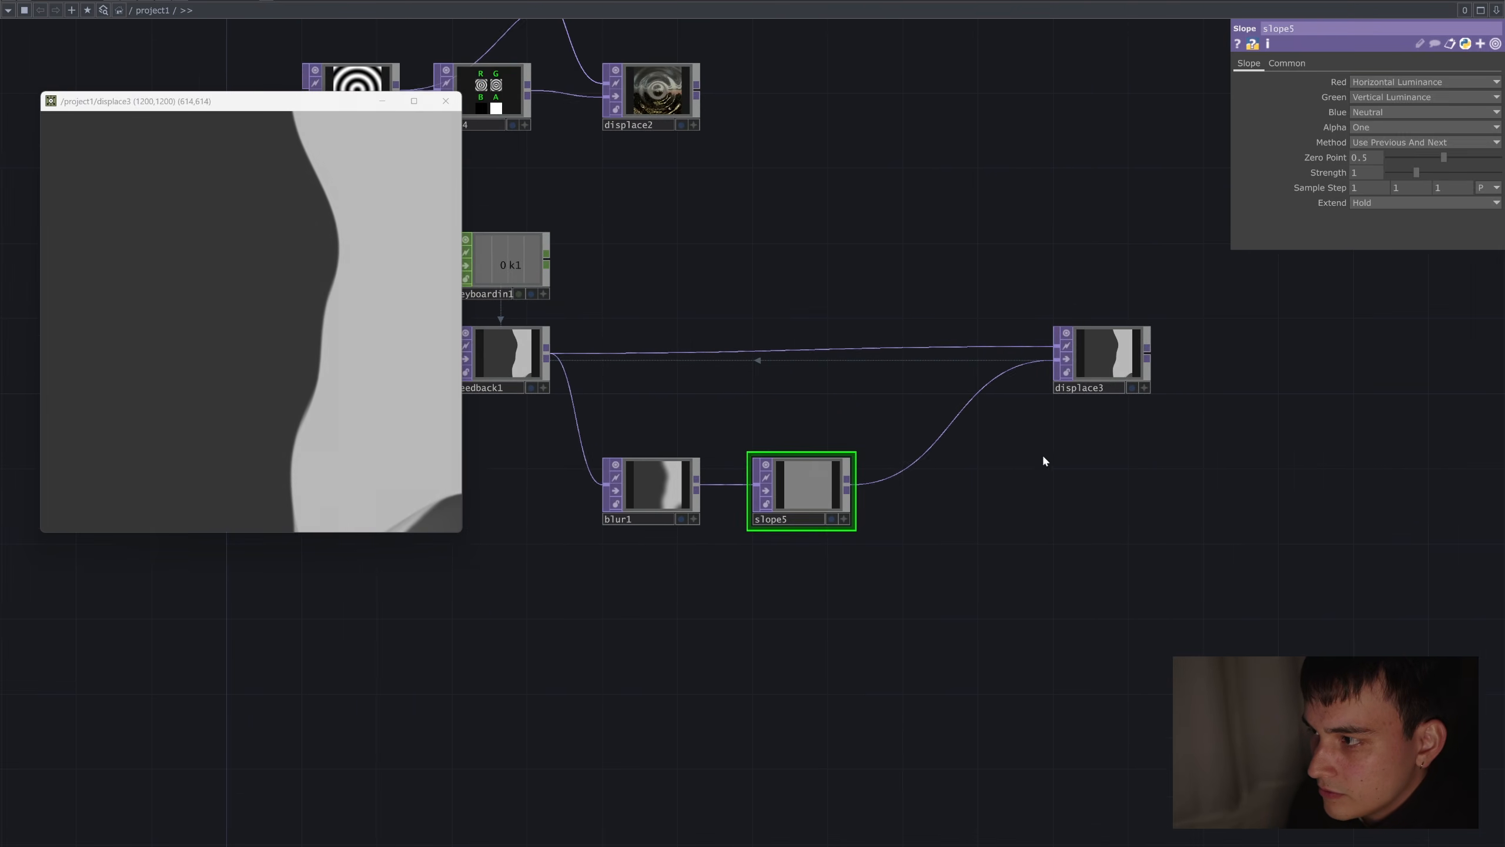
Set displace3's displace weight to 2 on all three axes.
left_click(1109, 365)
left_click(818, 477)
left_click(1103, 364)
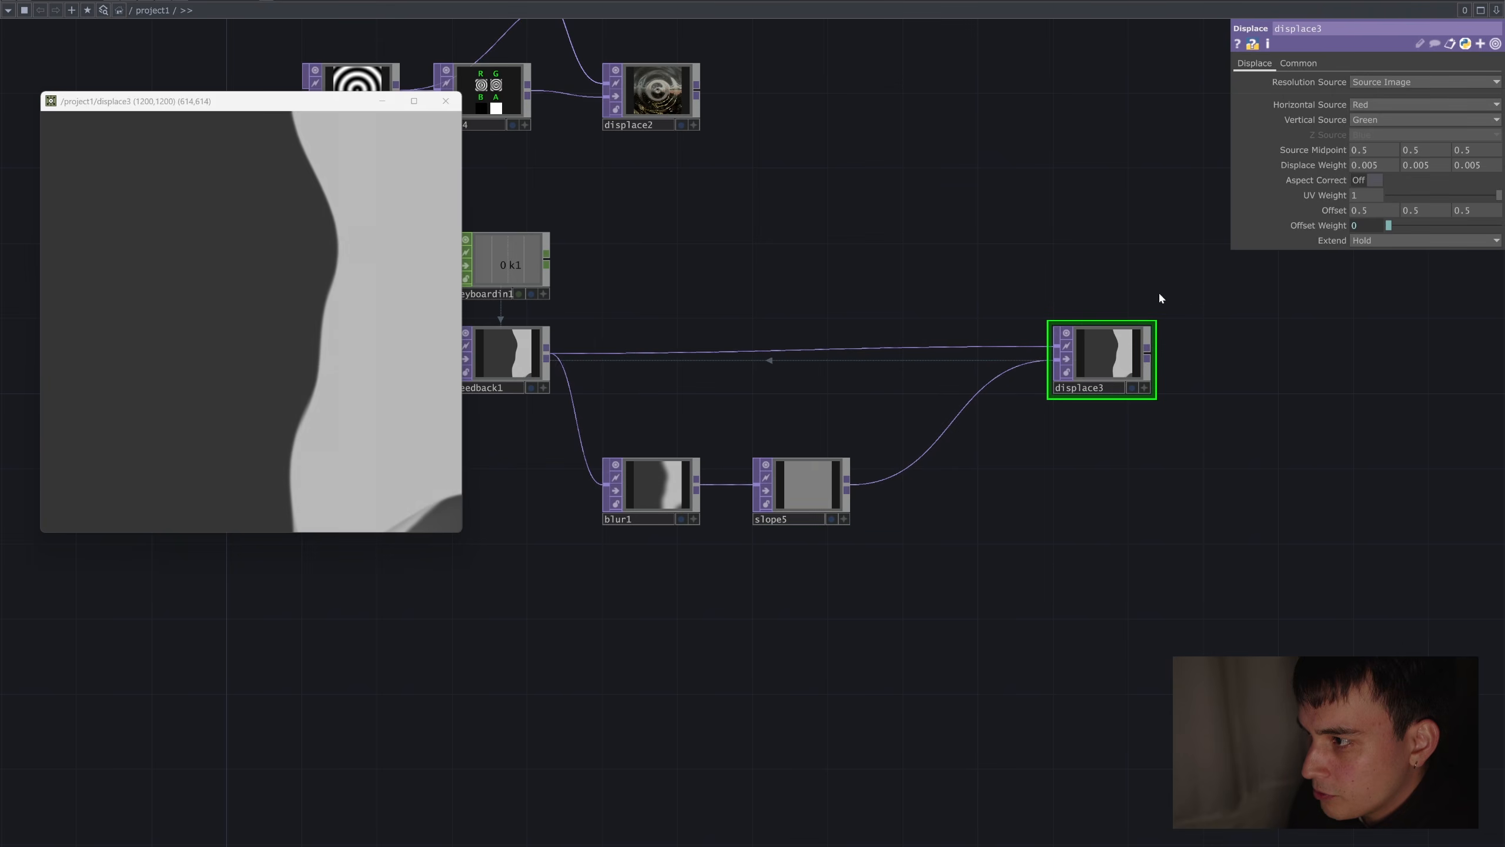
mouse_move(1315, 167)
left_mouse_down()
mouse_move(1301, 167)
mouse_move(1323, 167)
left_mouse_up()
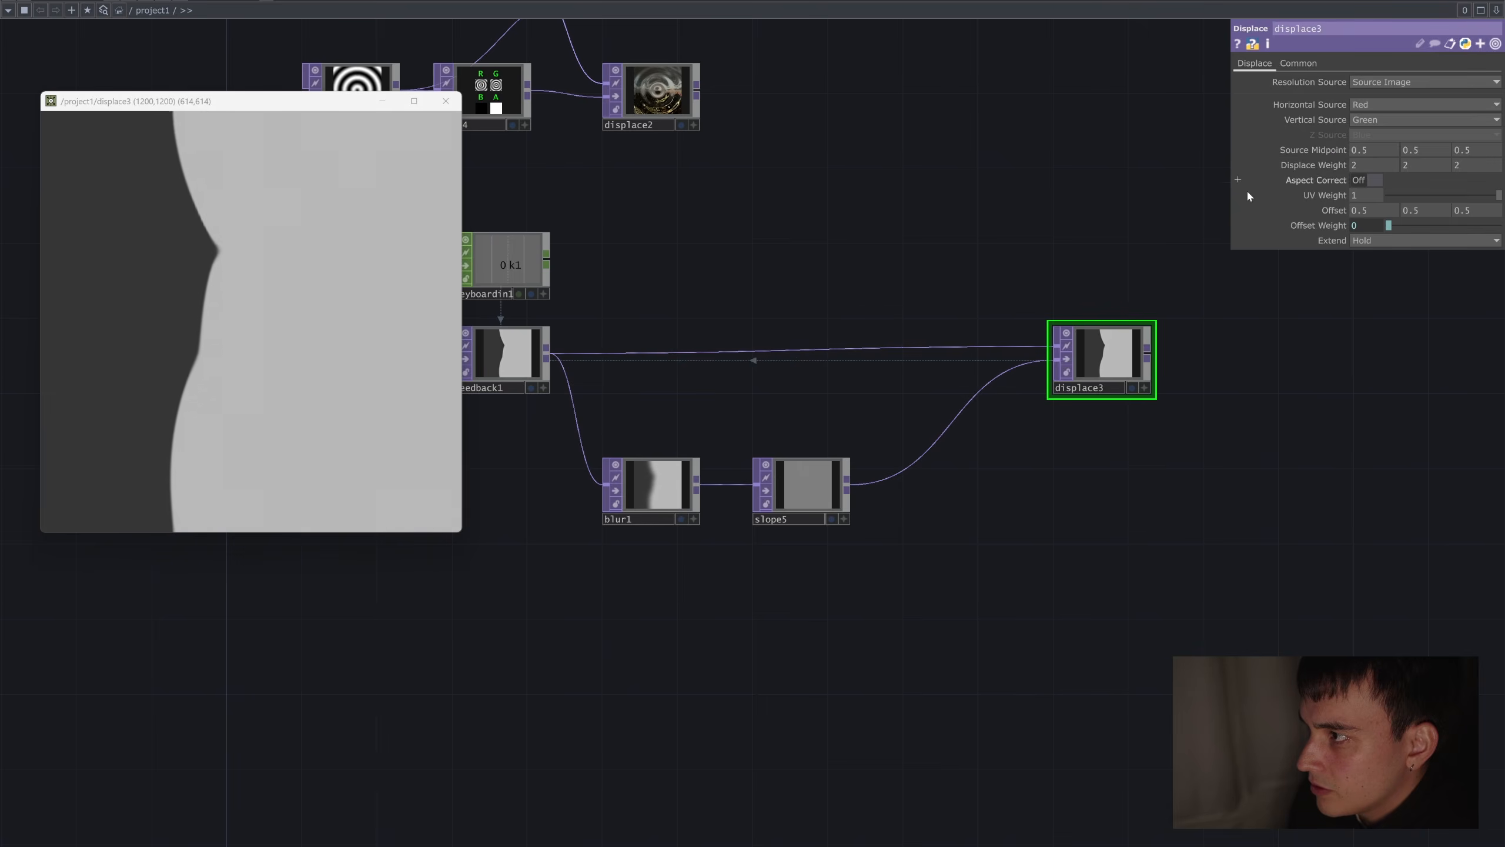
Reduce displace3's displace weight to 1 on all three axes and restart the noise feedback.
left_click_drag(976, 227, 969, 227)
key("1")
key("1")
mouse_move(1315, 167)
left_mouse_down()
mouse_move(1327, 154)
mouse_move(1313, 148)
left_mouse_up()
key("1")
left_click_drag(748, 395, 944, 382)
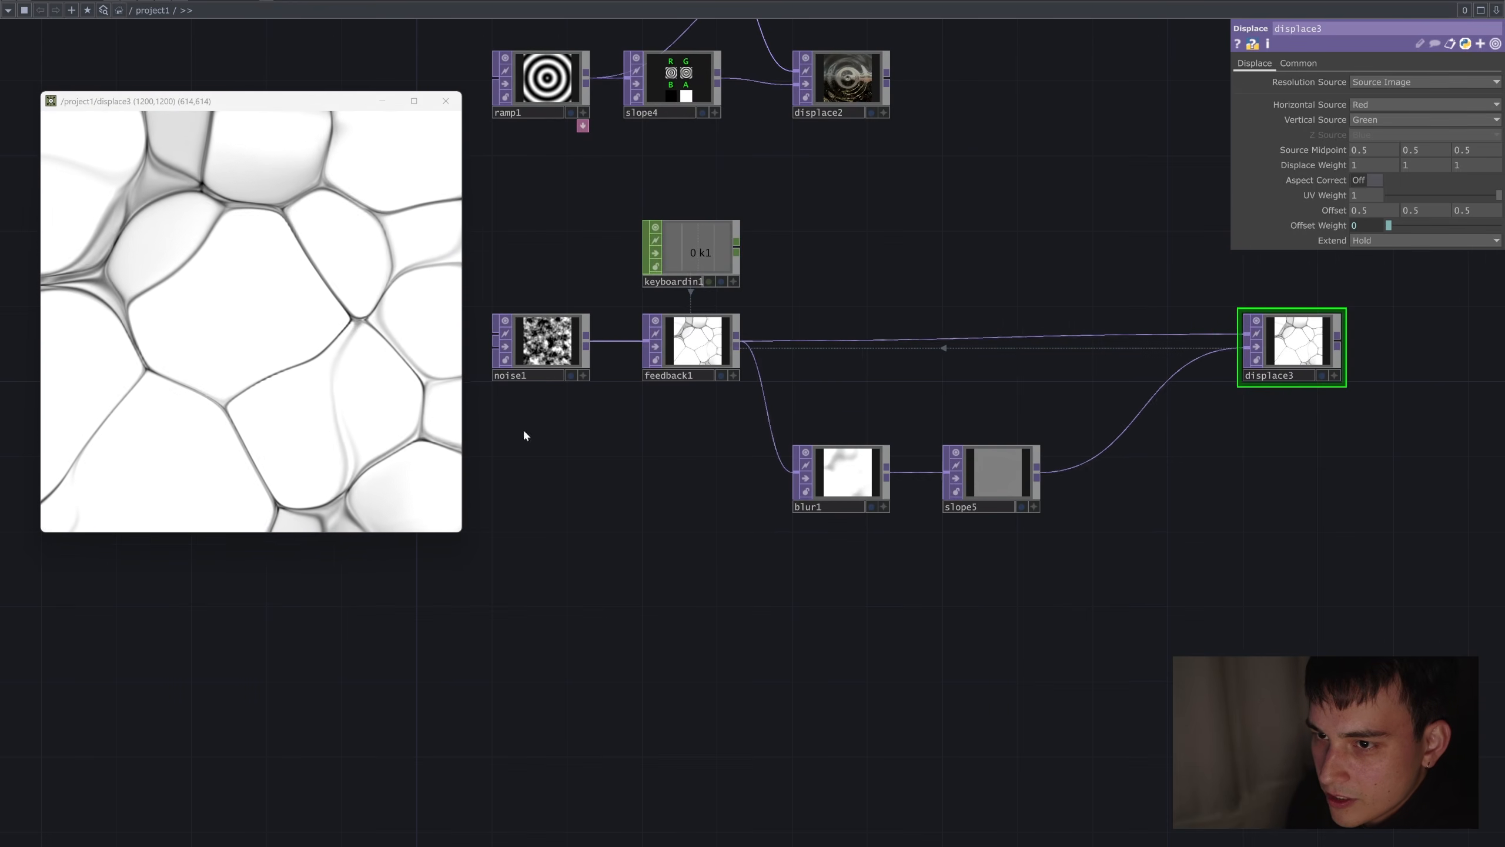
key("1")
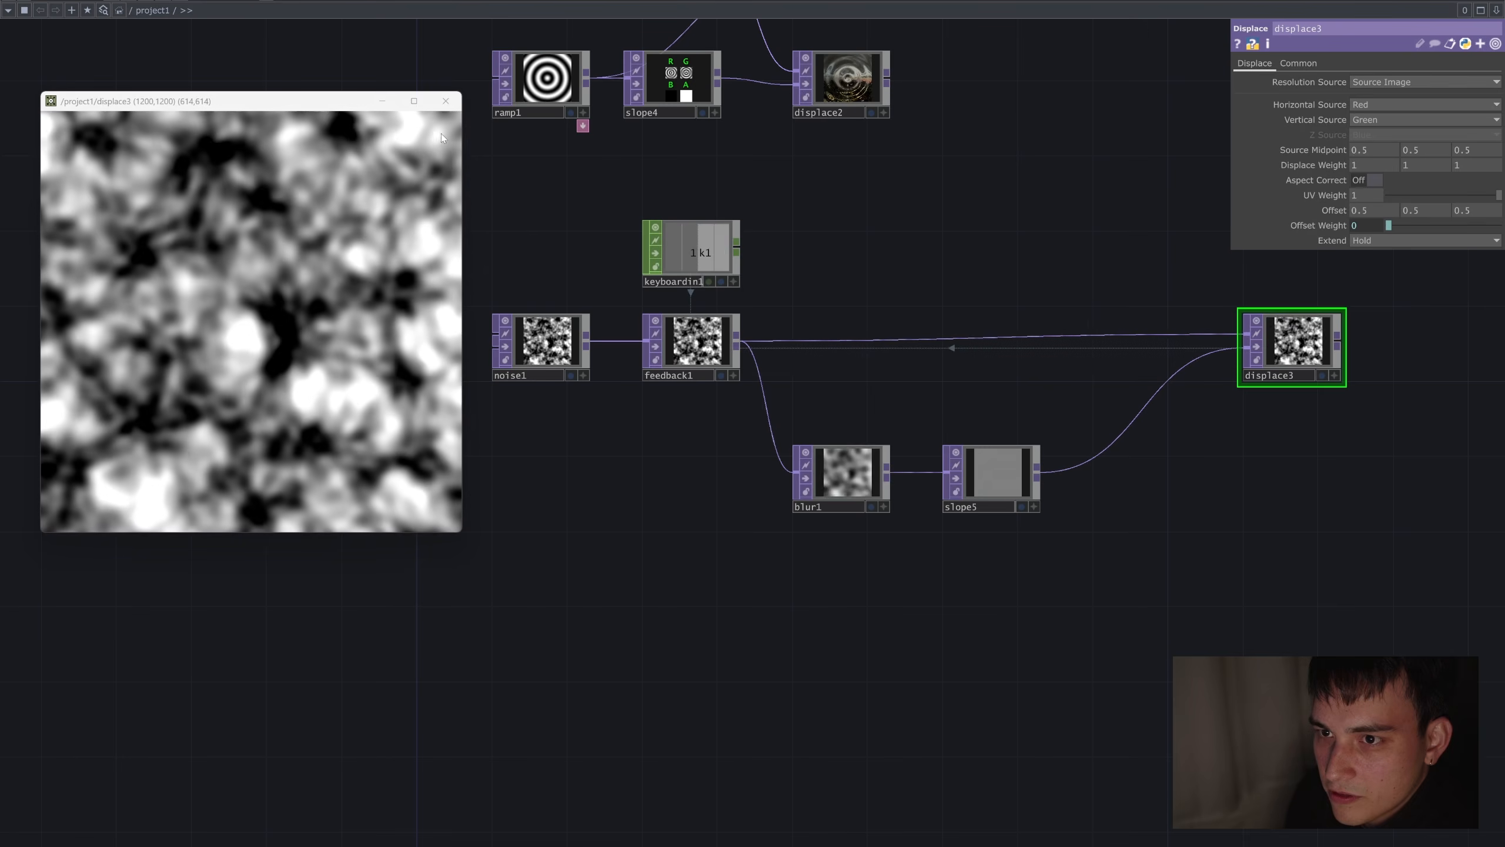
Reduce displace3's displace weight to 0.2 on all three axes and restart the feedback to examine the cell pattern.
middle_click_drag(1336, 166, 1330, 140)
key("1")
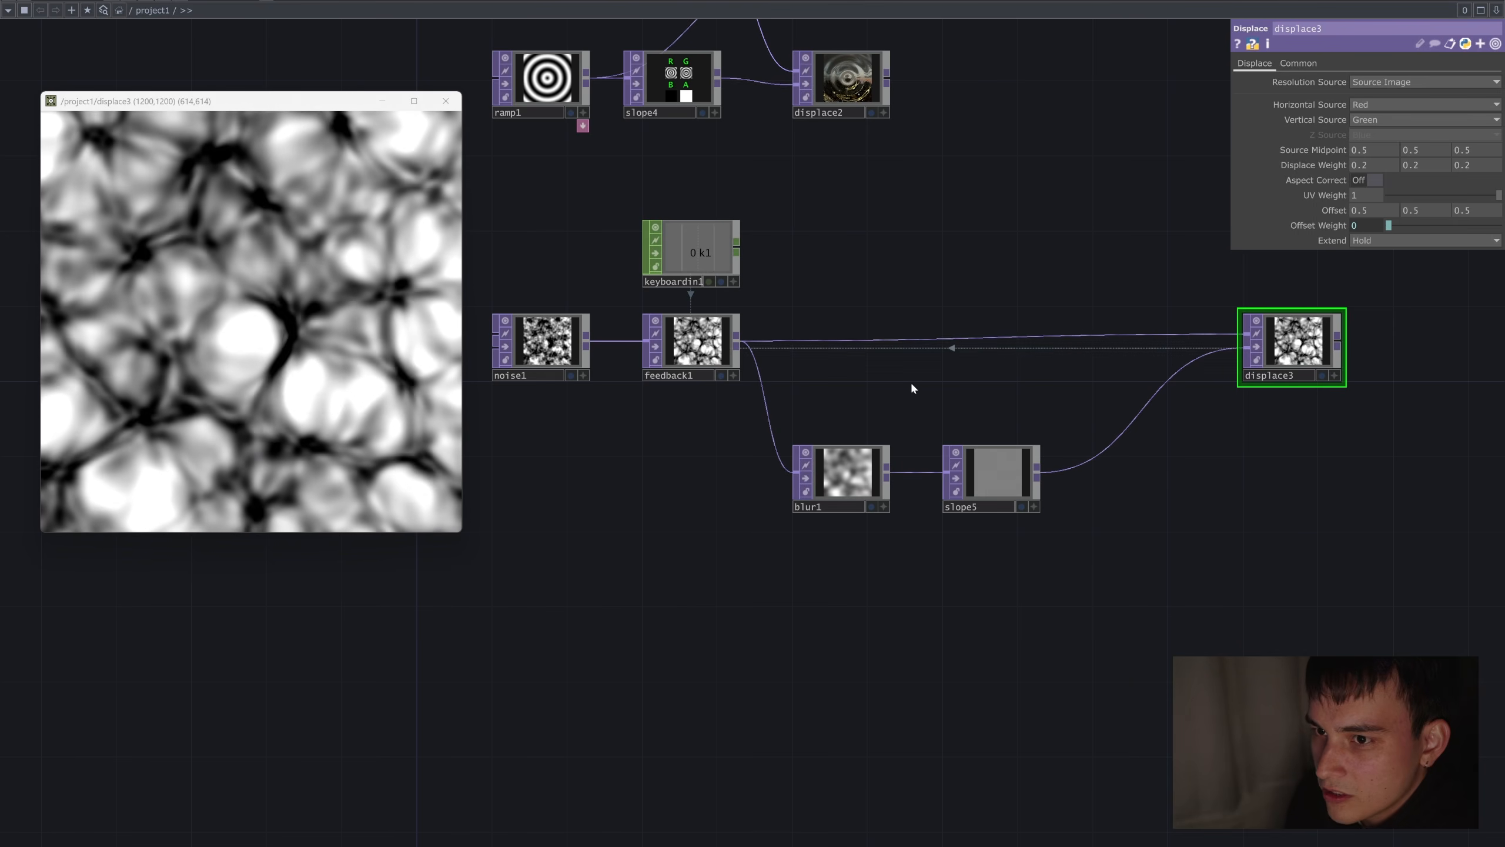
scroll(934, 422, "up", 3)
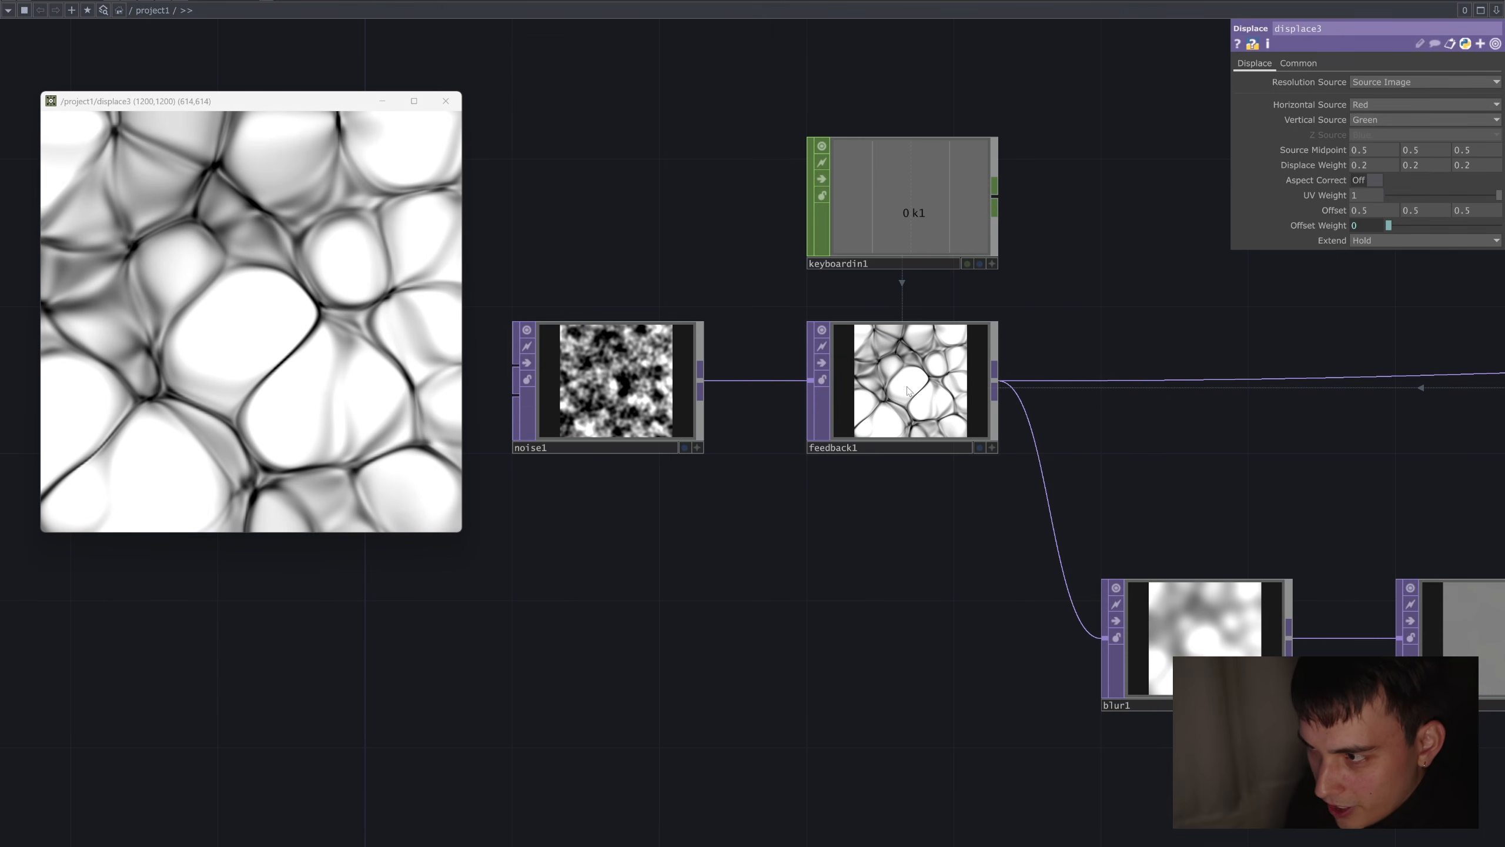
scroll(907, 391, "up", 2)
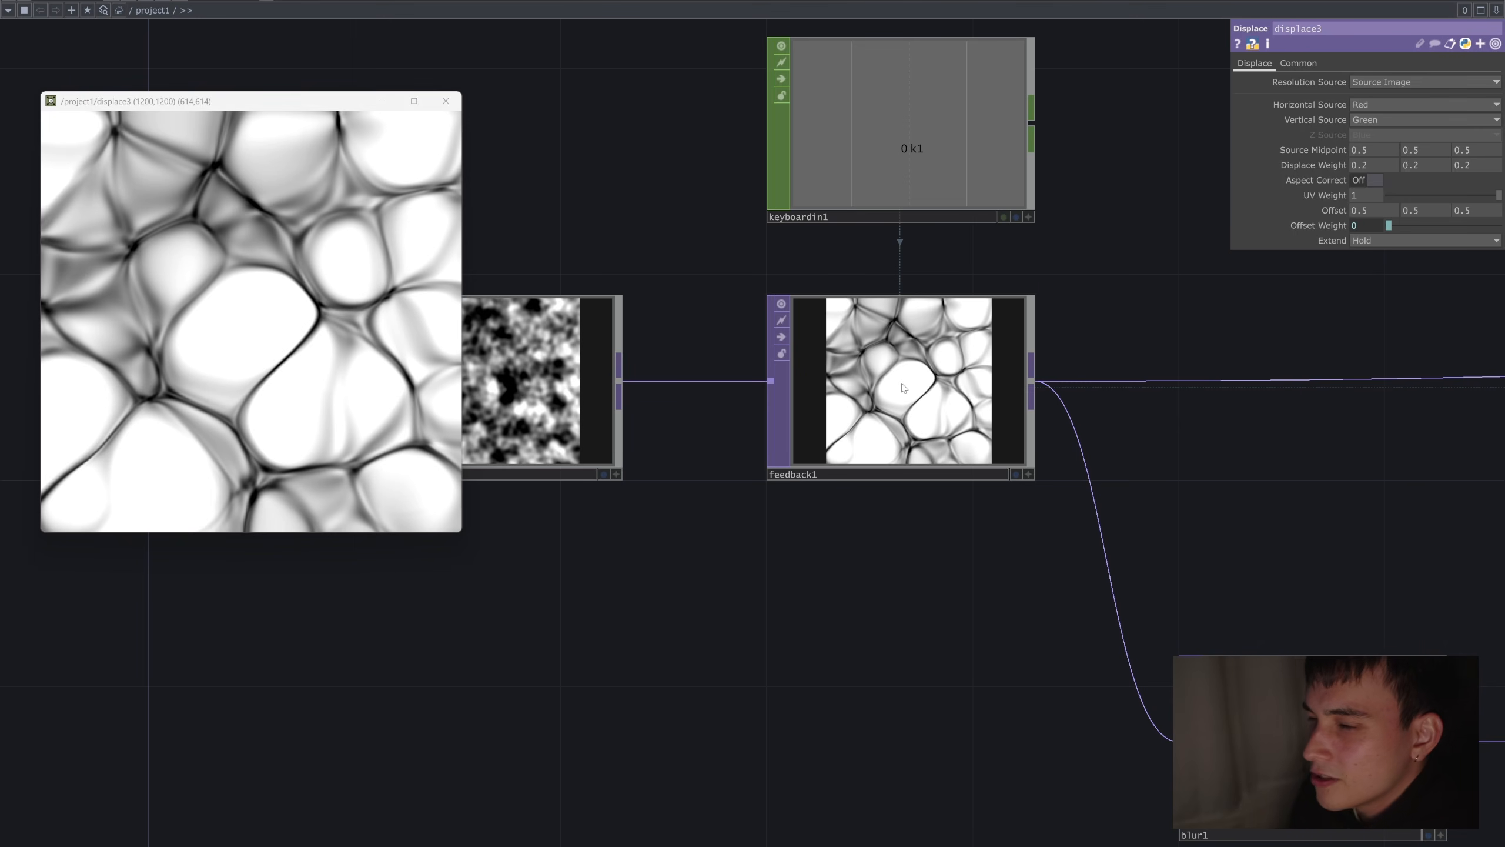
key("1")
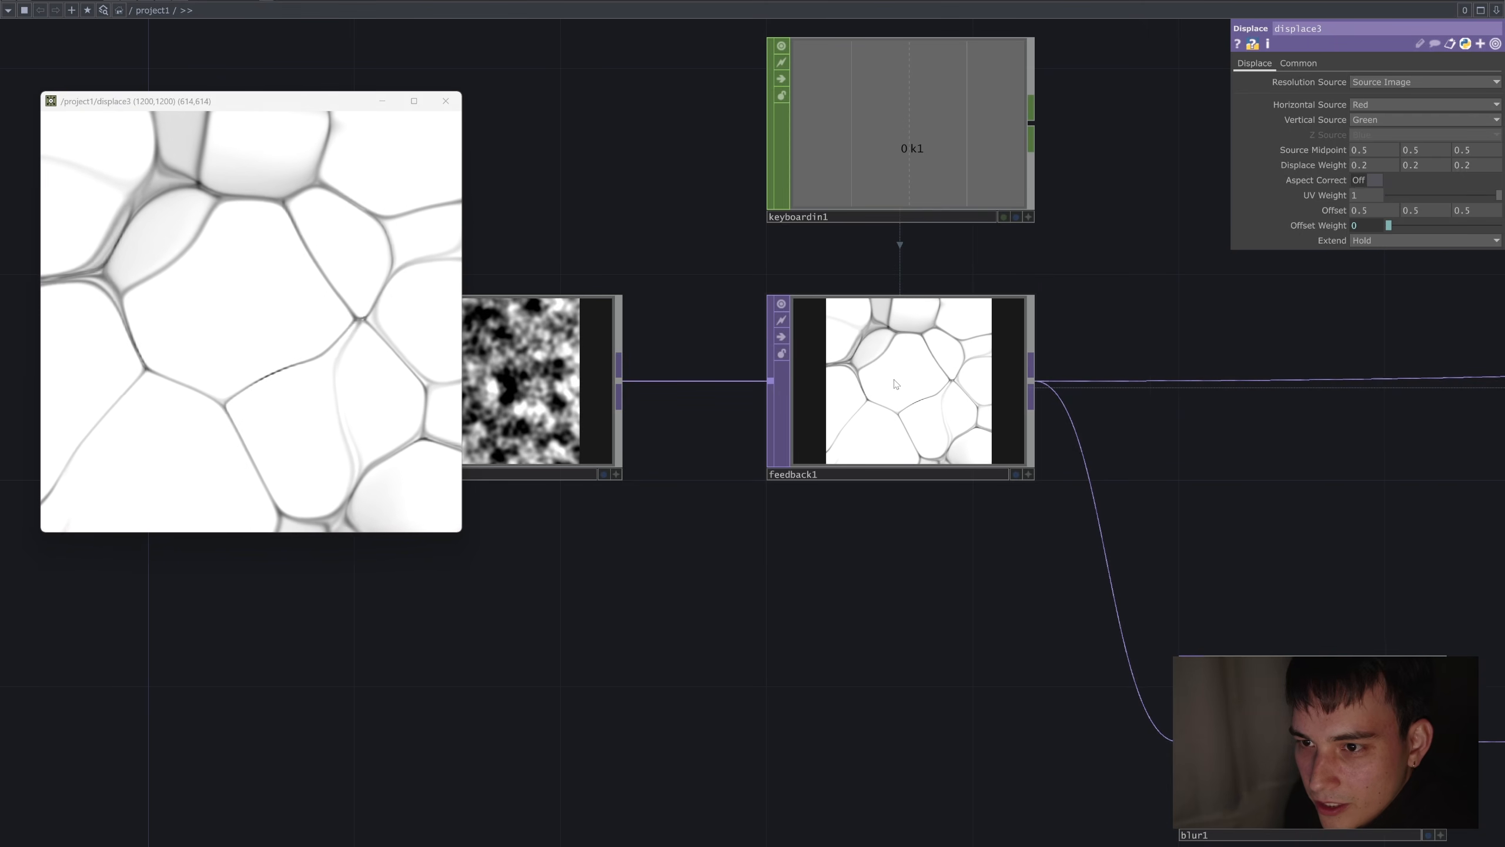
Open noise1's noise parameters and set displace3's displace weight to 0.1 on all three axes.
left_click_drag(788, 554, 961, 565)
left_click(744, 438)
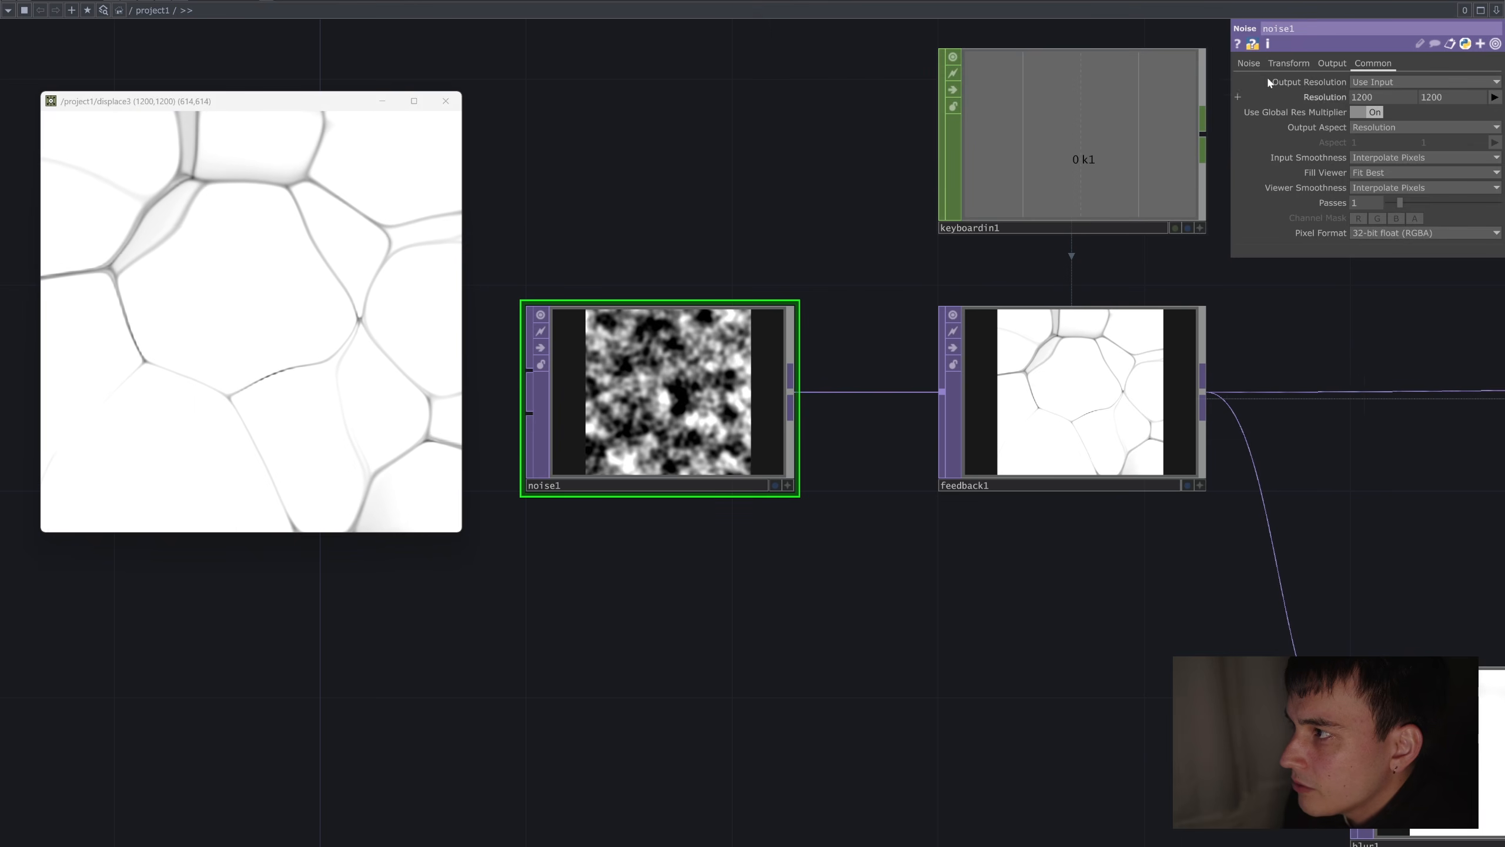
left_click(1249, 63)
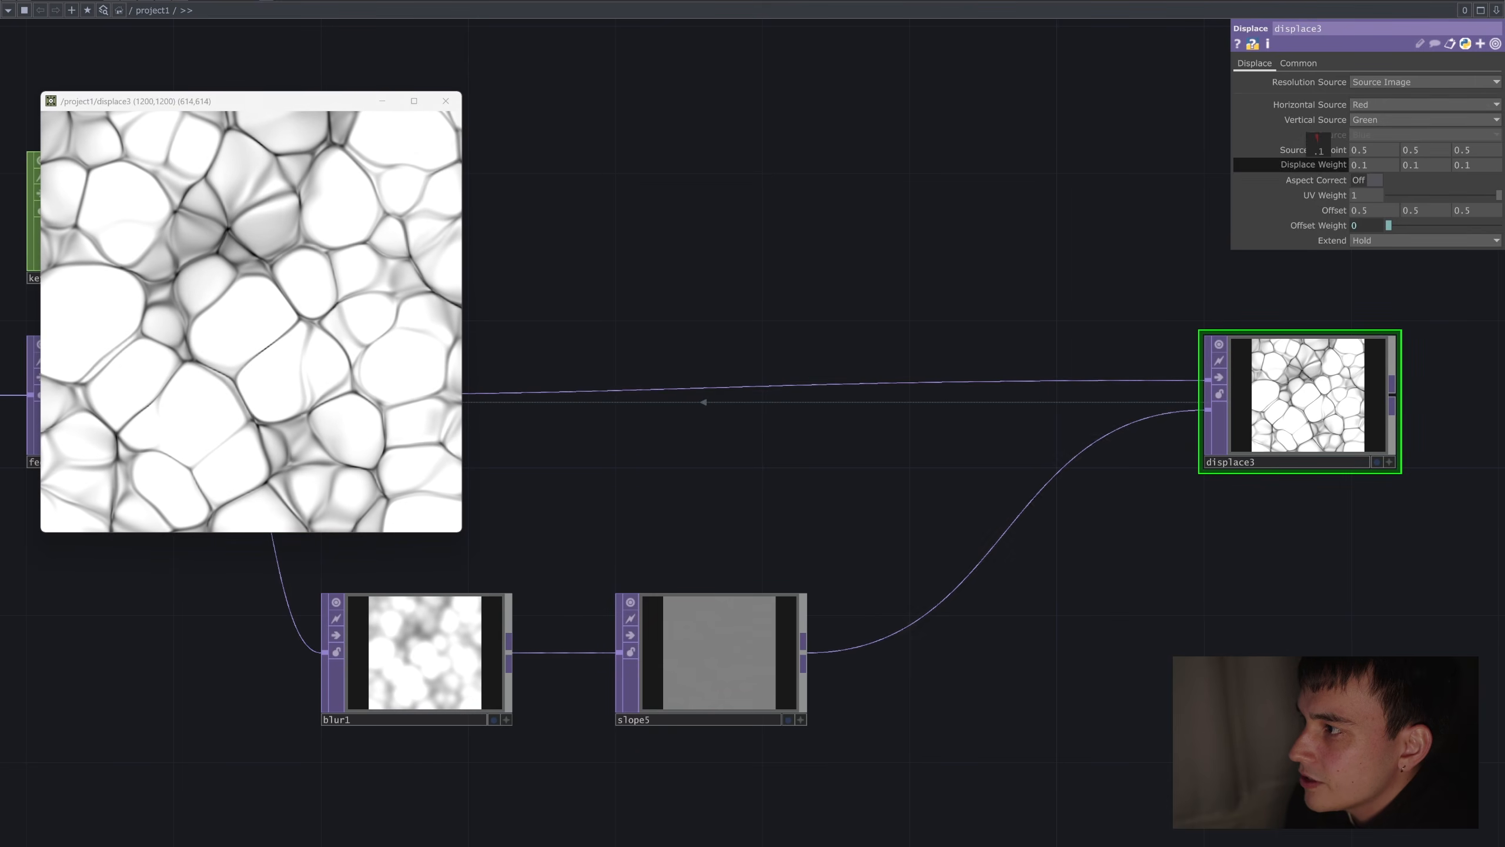
scroll(1112, 415, "down", 2)
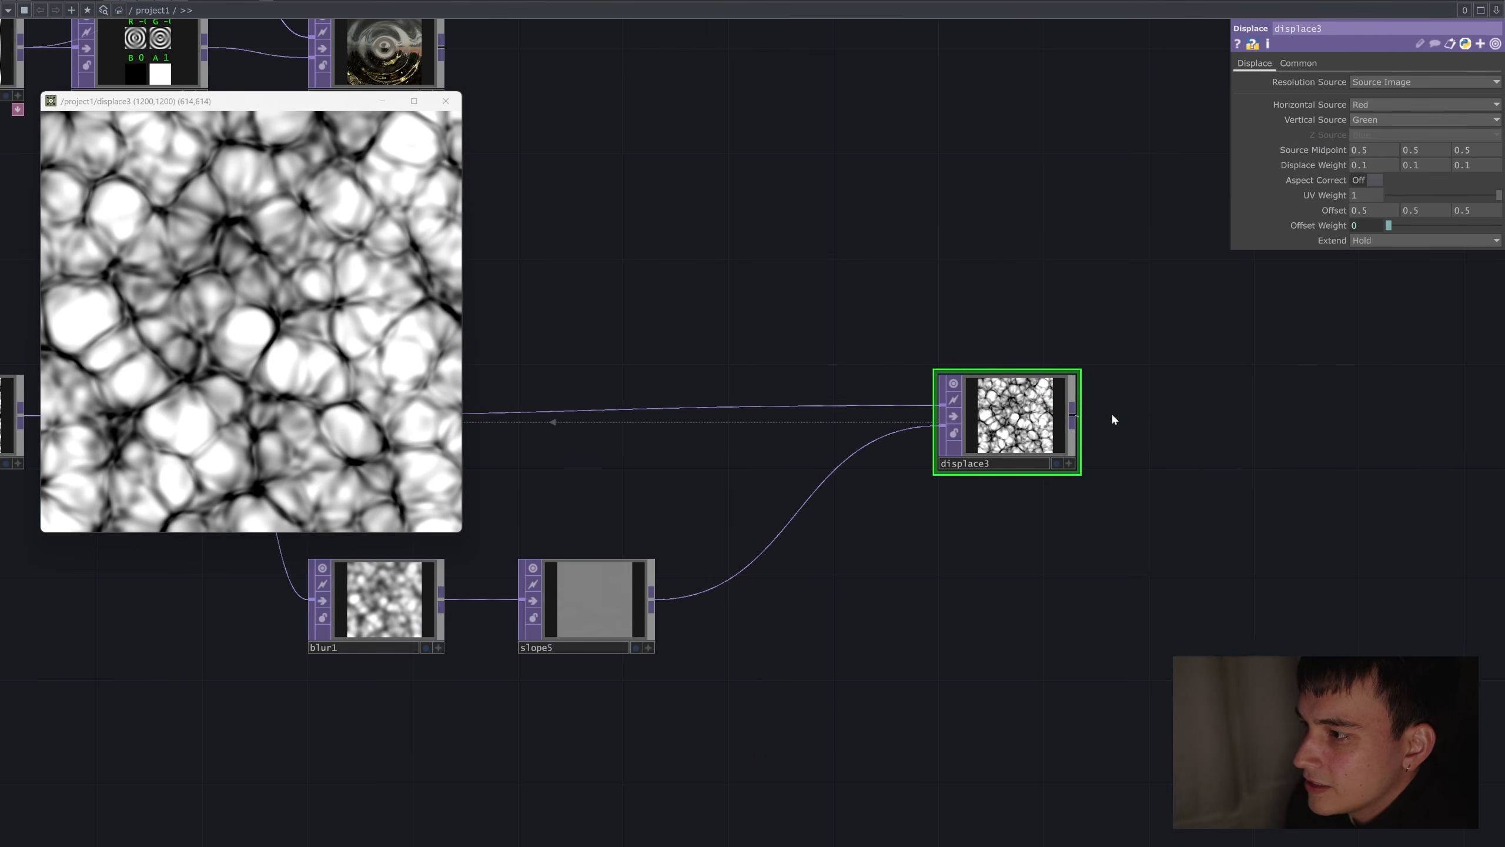
Add a Lookup TOP after displace3 and feed a new Ramp TOP into its second input.
key("Tab")
type("lo")
key("Return")
left_click(1242, 423)
left_click_drag(1242, 423, 1296, 423)
left_click_drag(1291, 492, 1011, 469)
key("Tab")
type("ramp")
key("Return")
left_click(995, 564)
Append a Null TOP to the output of lookup1.
left_click_drag(1142, 451, 1299, 468)
type("null")
key("Return")
left_click(1300, 472)
Open a separate viewer window for null2, close displace3's viewer, and shrink the new window beside the network.
right_click(1327, 497)
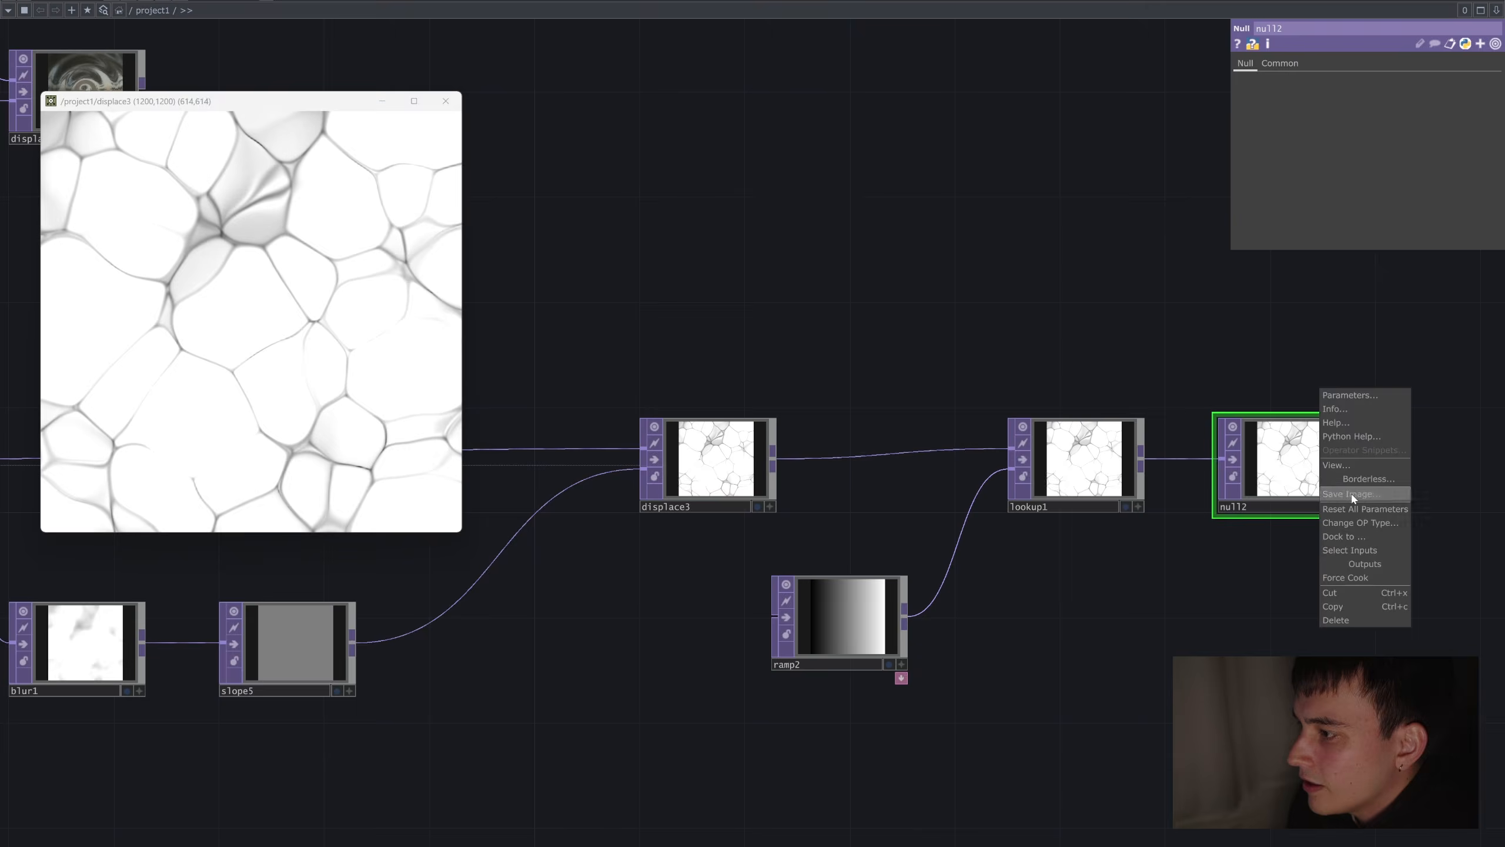
left_click(1368, 469)
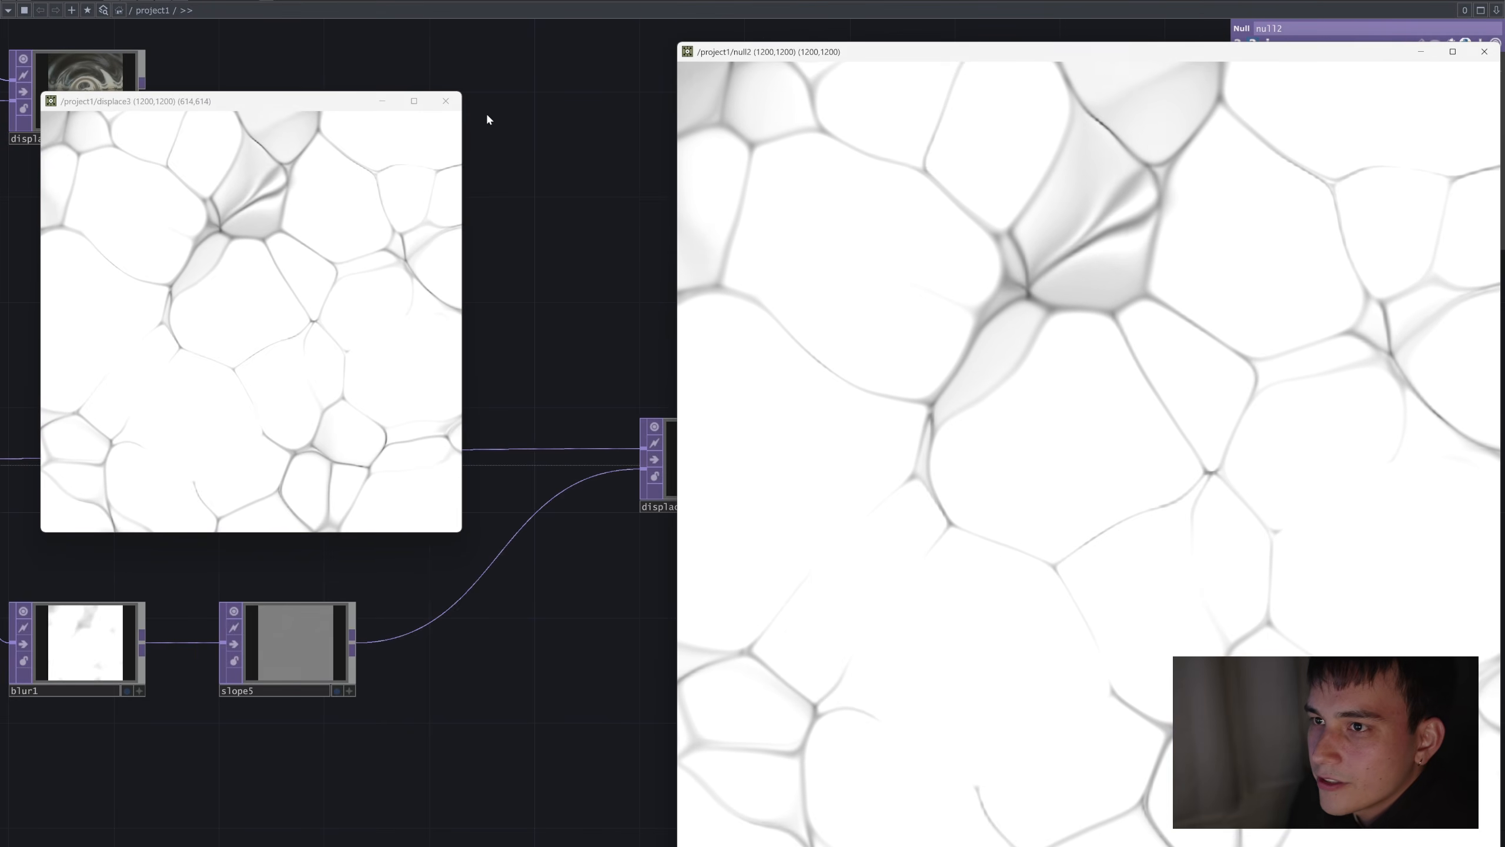
left_click(446, 101)
left_click_drag(882, 43, 417, 204)
Color ramp2's bright end orange with hue 38, and add blue keys plus a dark red key with hue 357 and value 0.536.
left_click(817, 629)
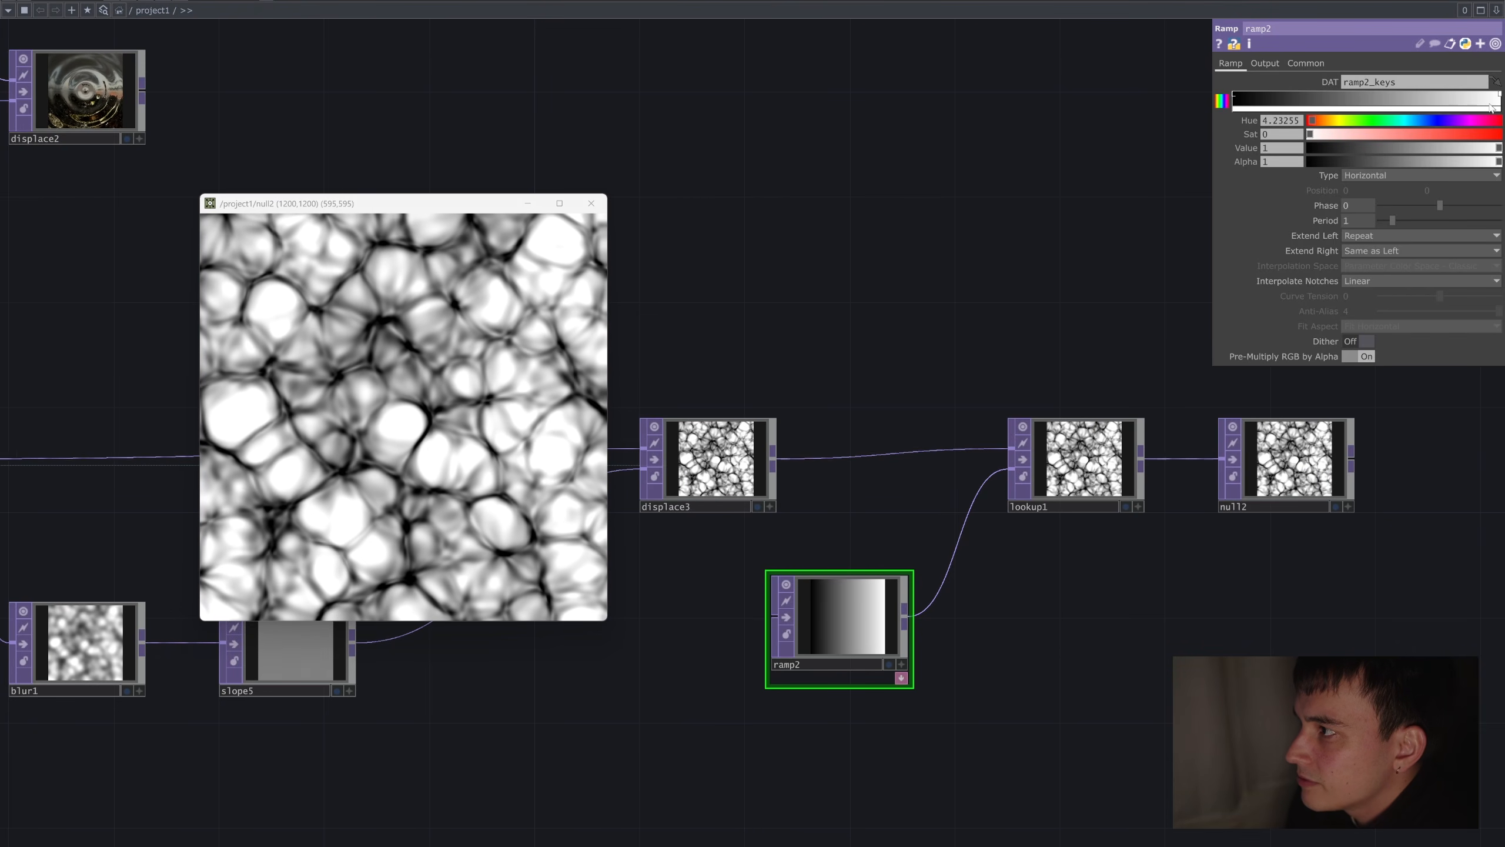
left_click_drag(1498, 98, 1331, 122)
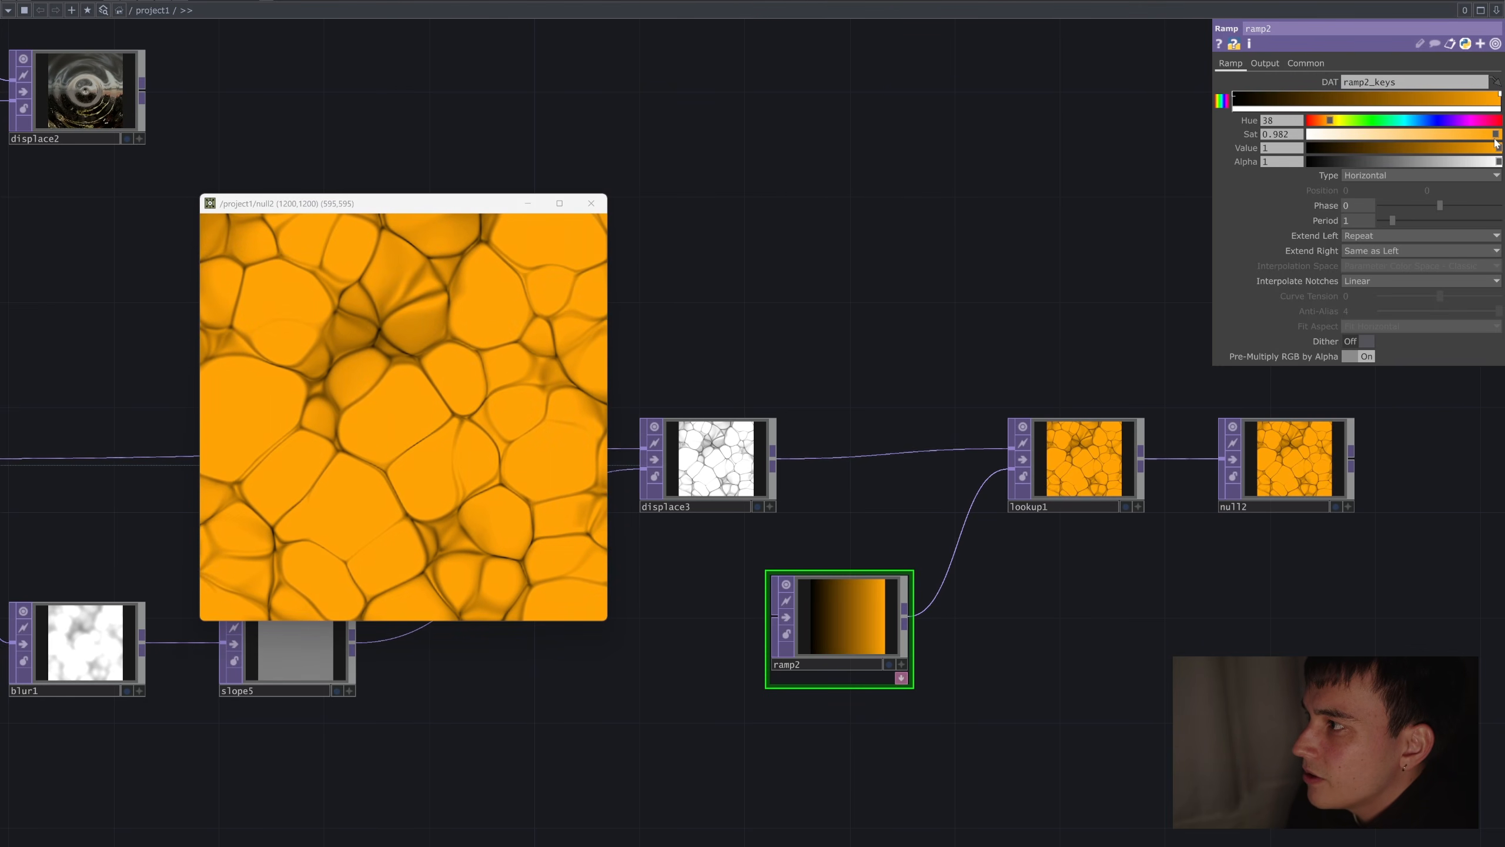
mouse_move(1417, 121)
left_mouse_down()
mouse_move(1399, 147)
mouse_move(1429, 148)
left_mouse_up()
left_click(1428, 100)
left_click_drag(1363, 134, 1375, 134)
left_click_drag(1411, 120, 1501, 134)
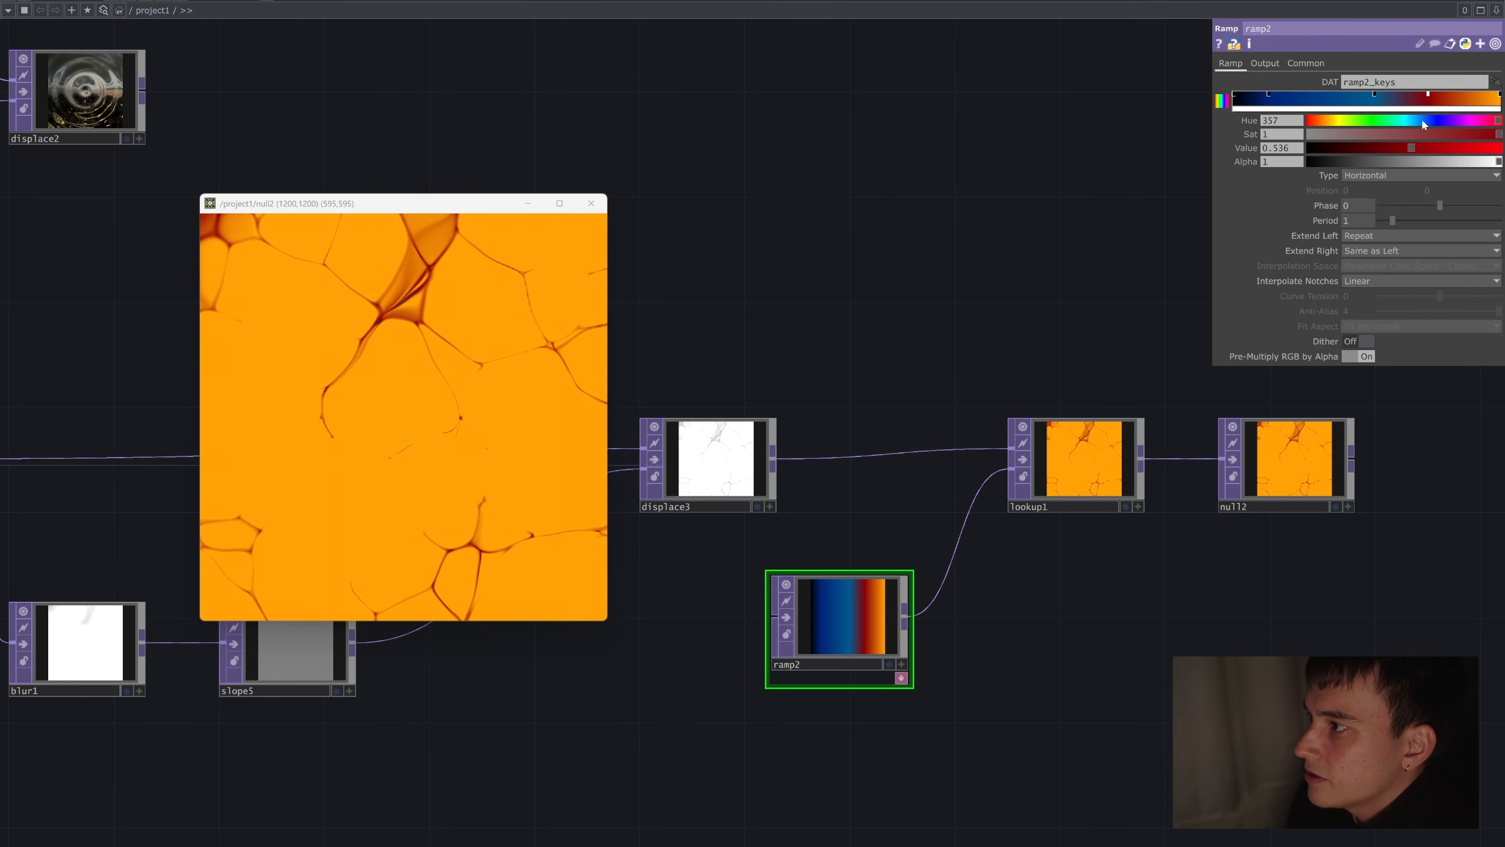
Turn ramp2's middle key yellow and raise the red key's value to 0.808.
left_click(1360, 101)
left_click_drag(1360, 97, 1342, 123)
left_click(1428, 96)
left_click(1464, 146)
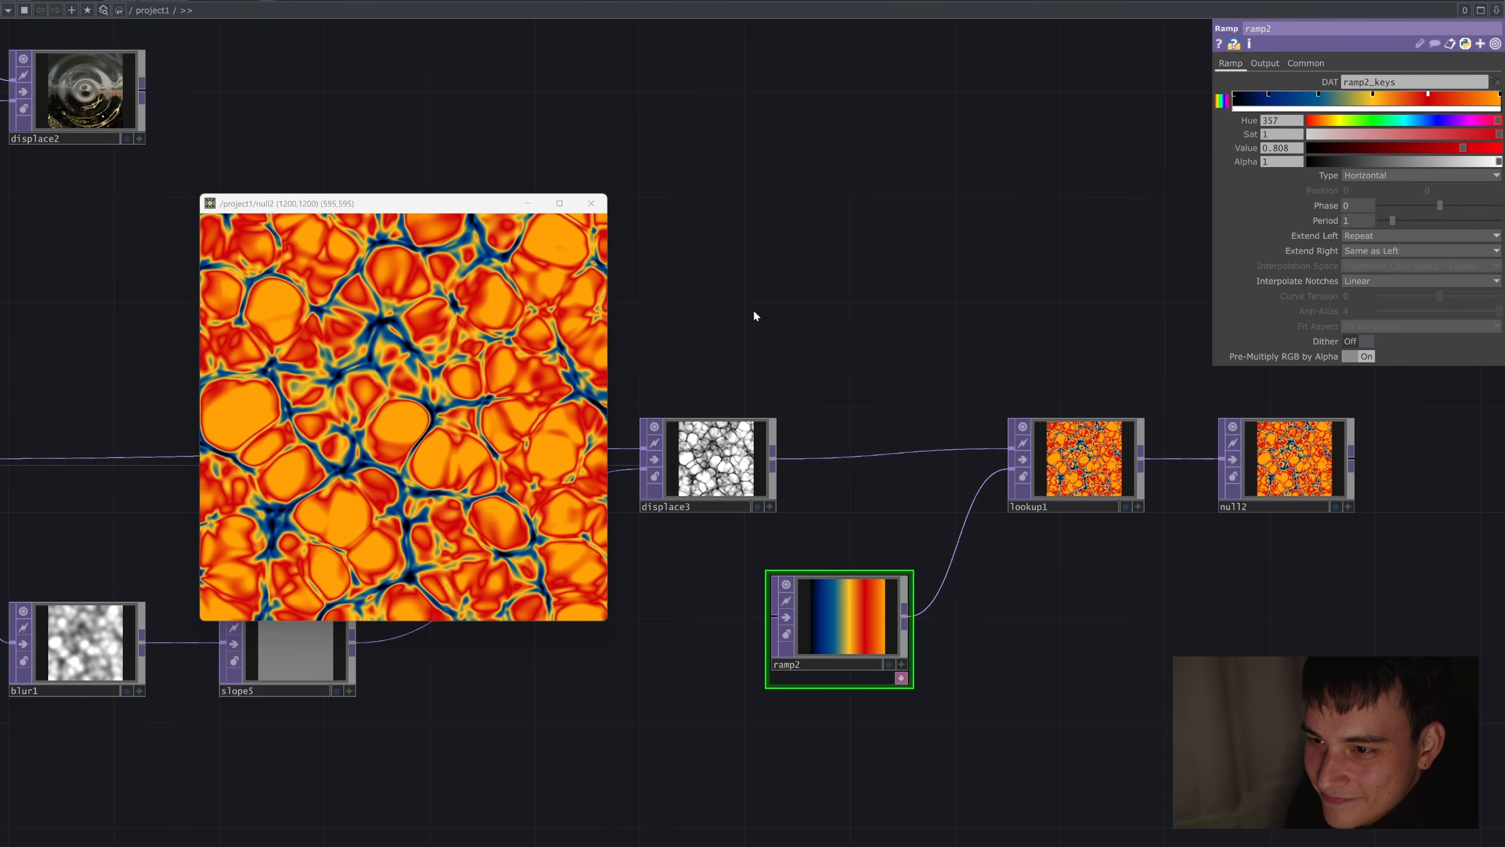
Set the saturation of ramp2's orange end key to 1.
left_click_drag(751, 316, 938, 272)
left_click(1491, 96)
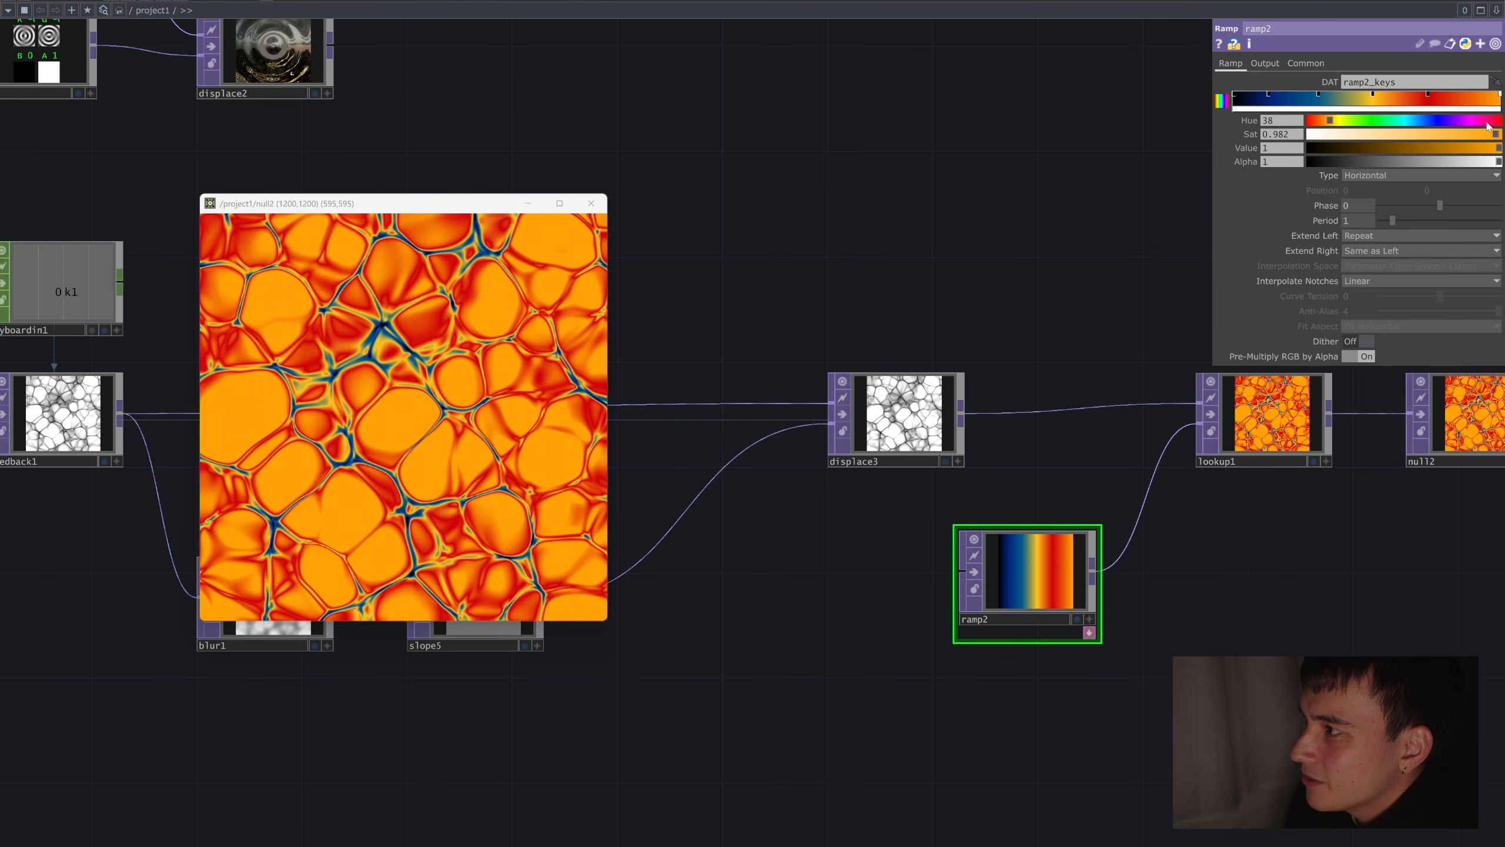
left_click_drag(1492, 135, 1502, 135)
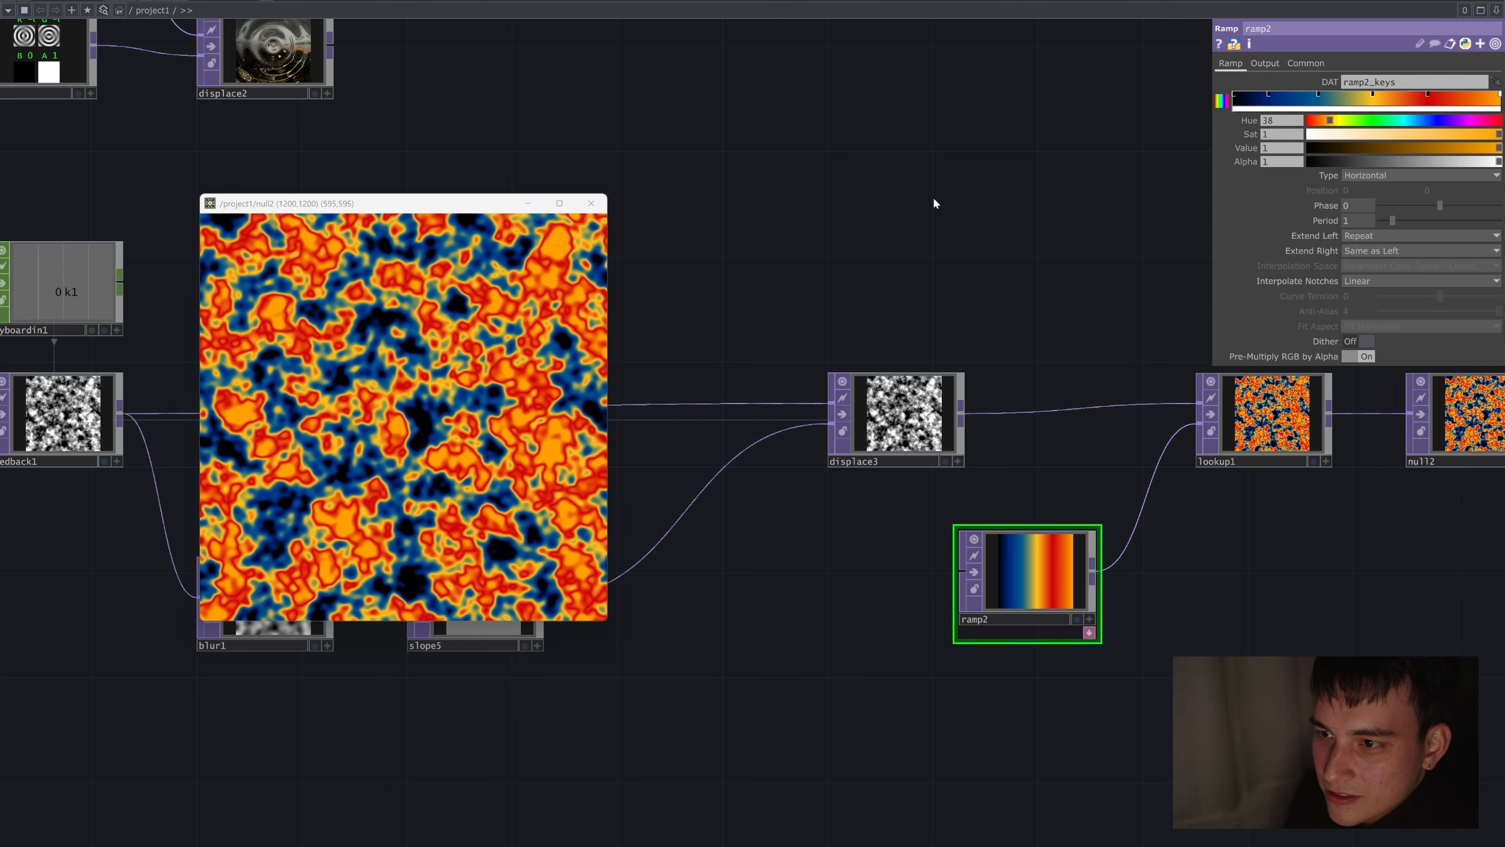
Insert a Transform TOP between slope5 and displace3.
scroll(805, 266, "down", 2)
left_click_drag(805, 266, 1065, 242)
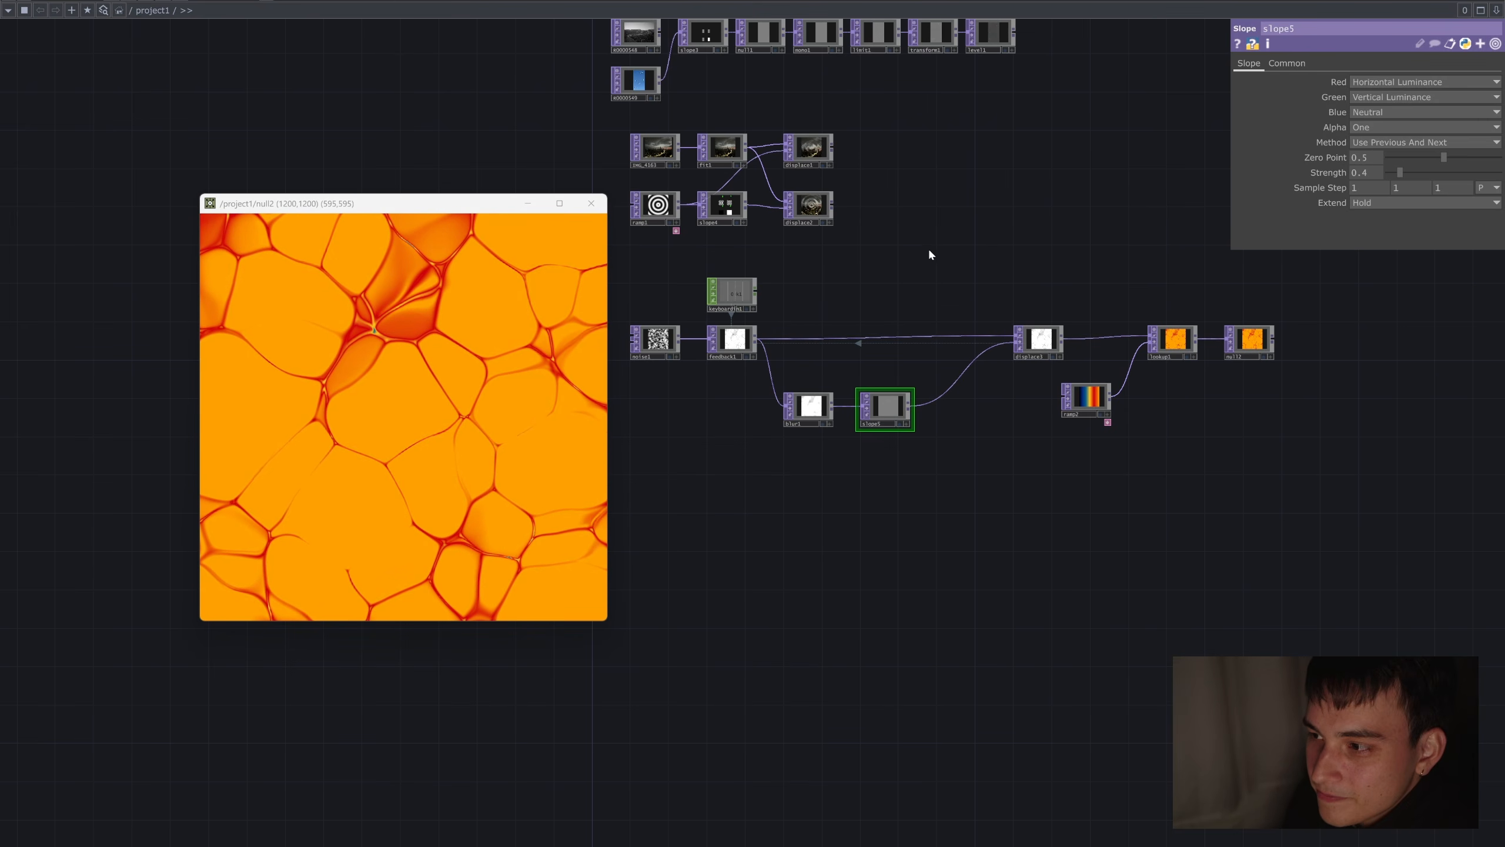
scroll(935, 392, "up", 2)
right_click(934, 389)
left_click(957, 376)
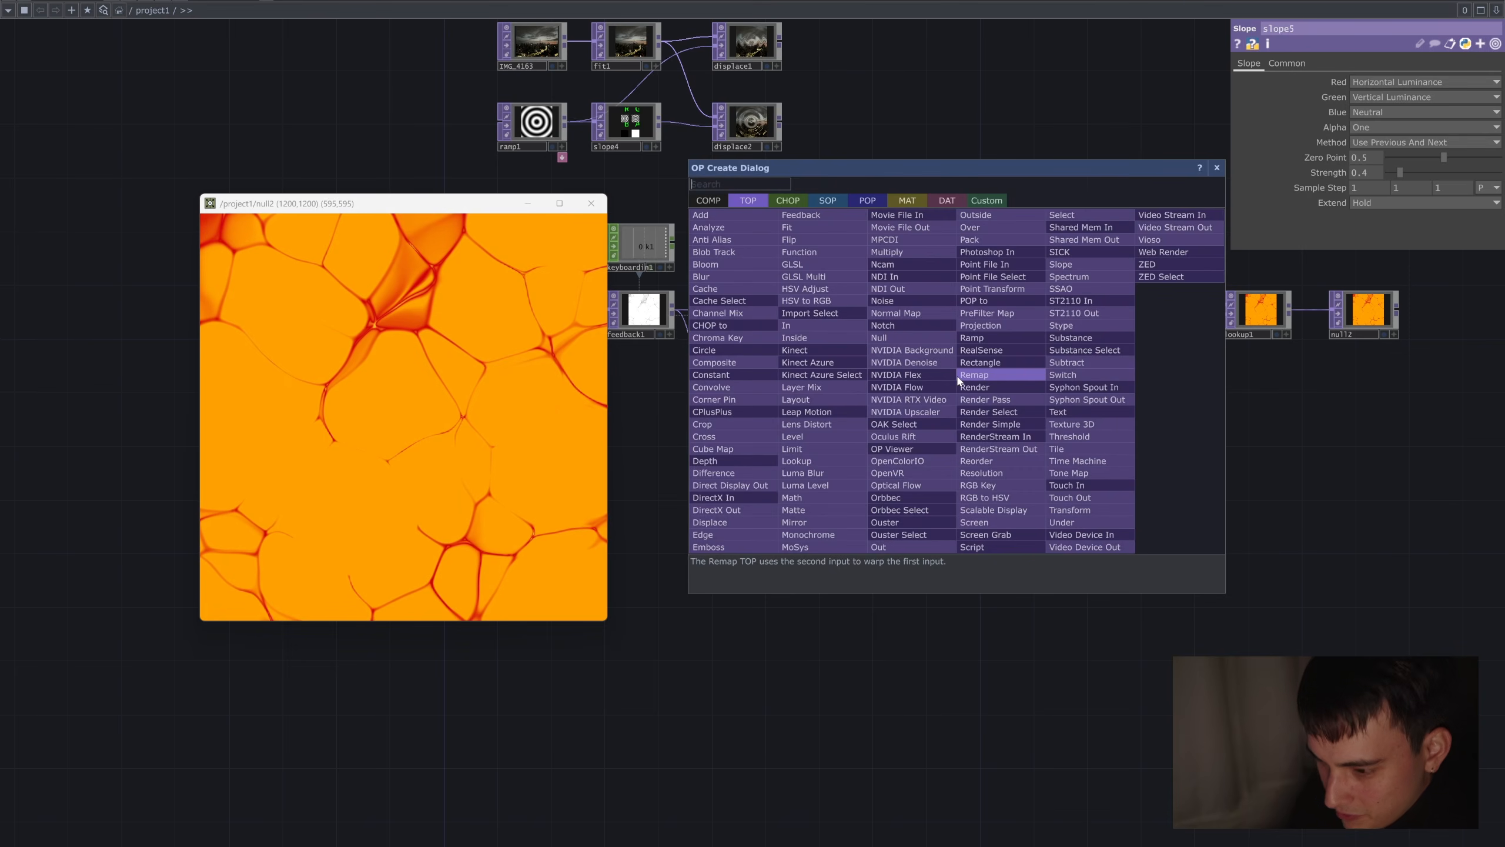
type("trans")
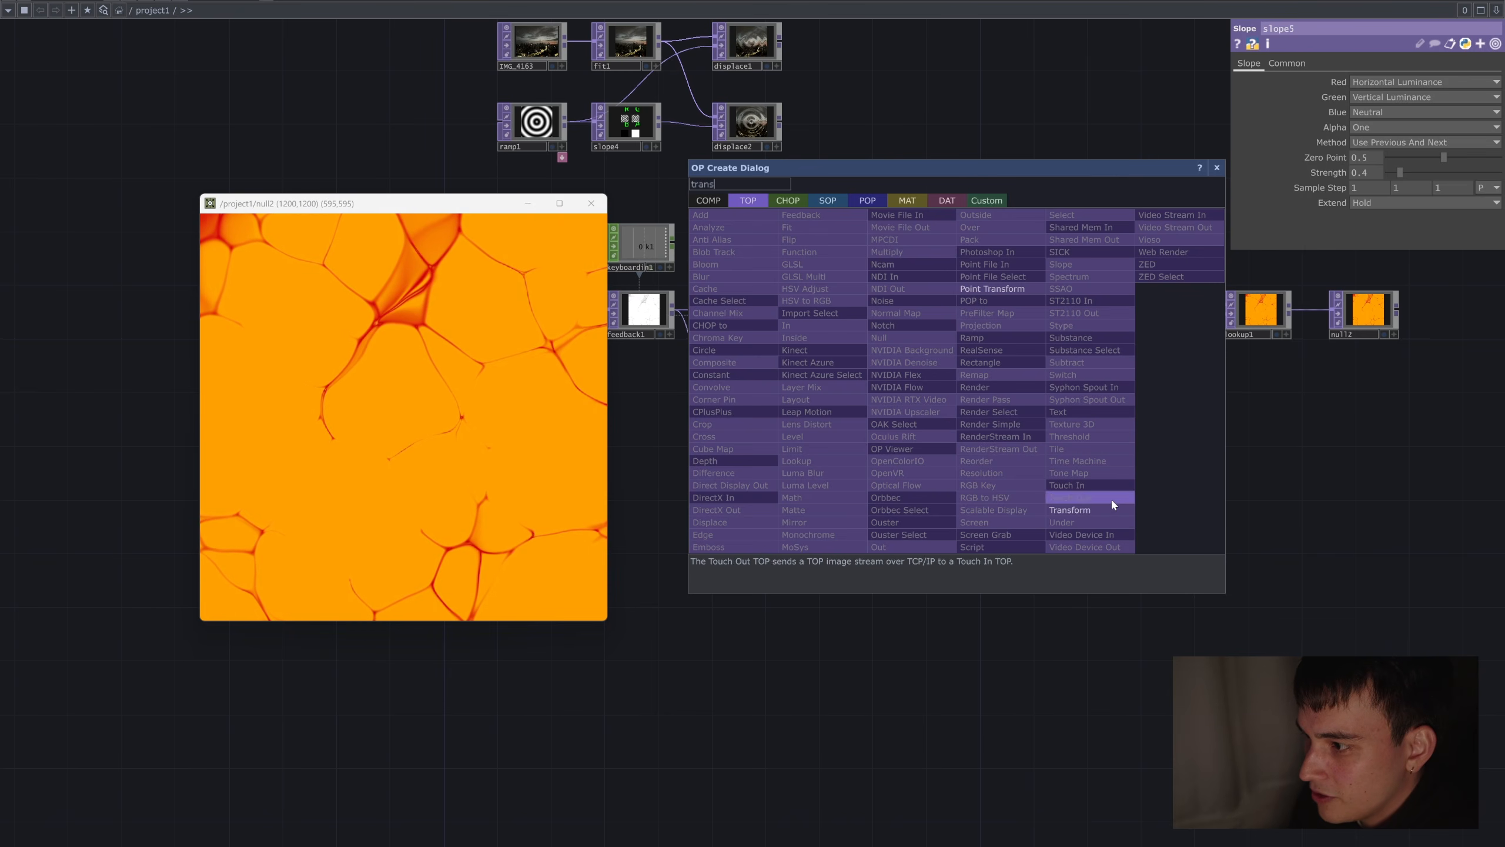
left_click(1090, 509)
Drive transform2's rotation with the expression absTime.seconds and restart the feedback.
left_click(1323, 113)
left_click(1360, 125)
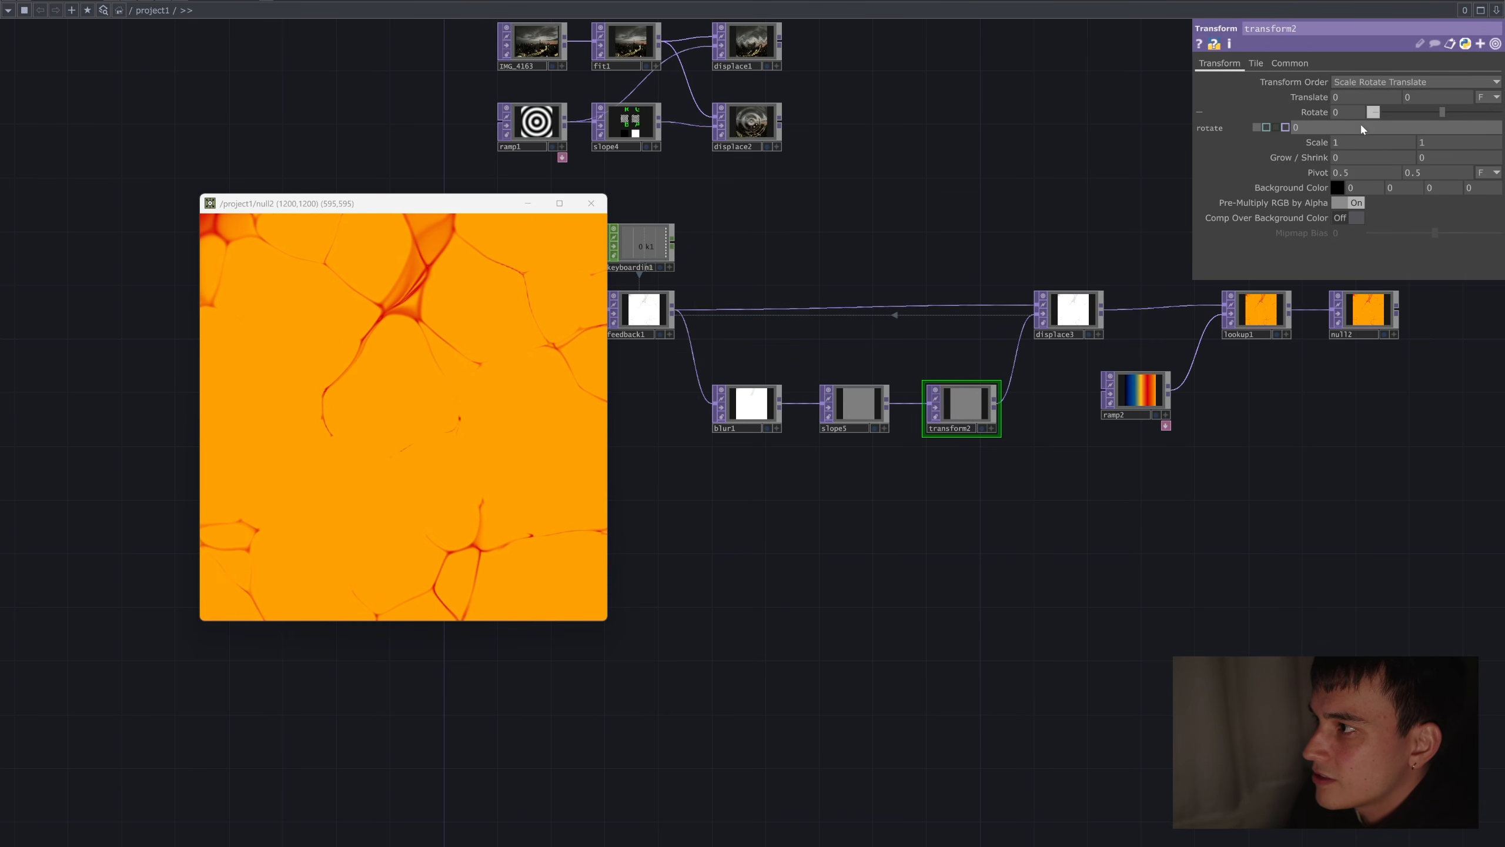
type("absTime.seconds")
key("Return")
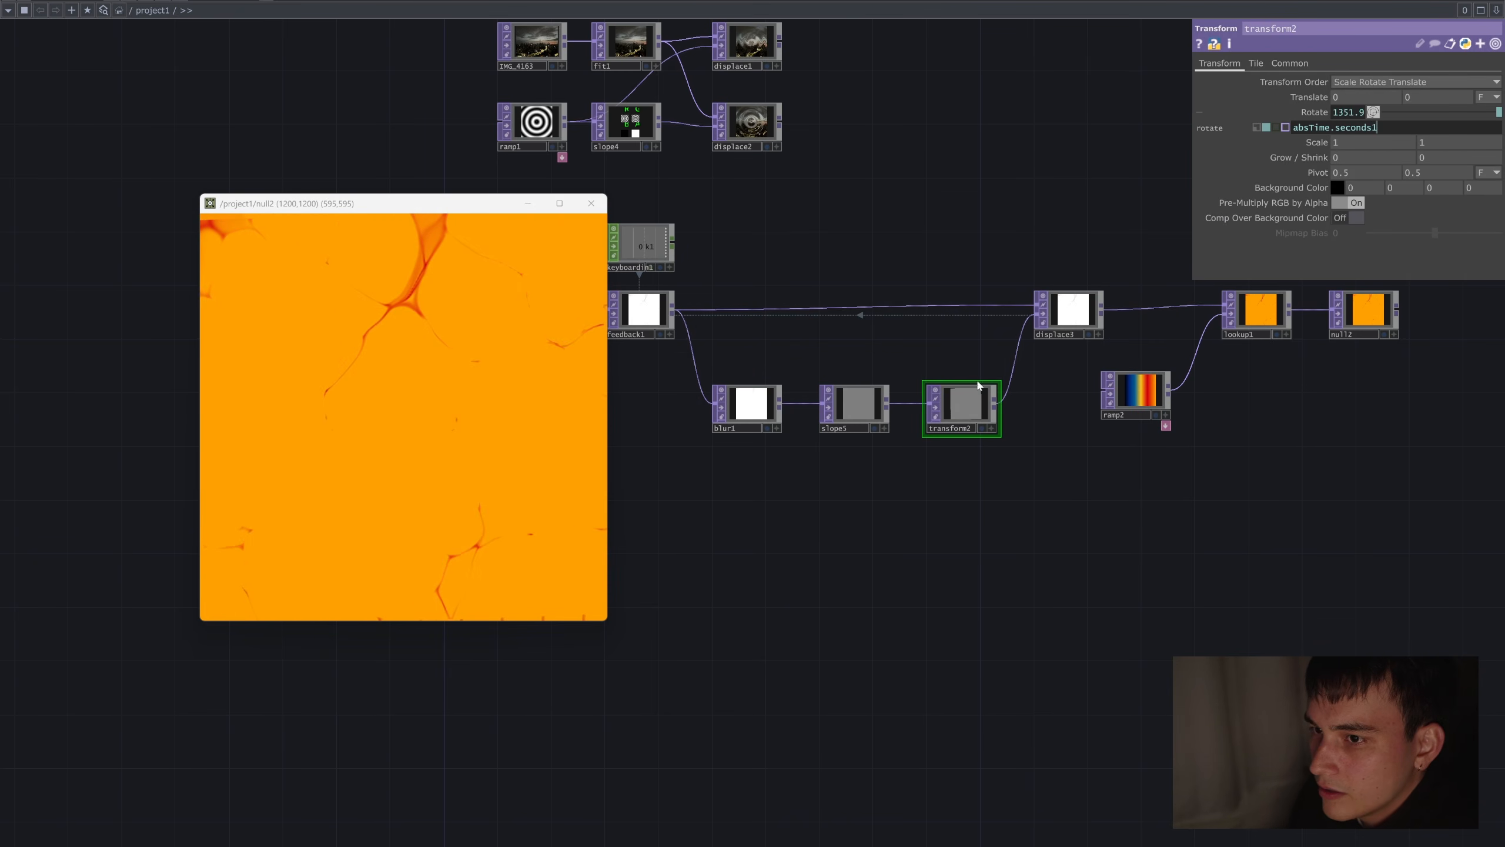
left_click_drag(1072, 527, 1072, 531)
key("1")
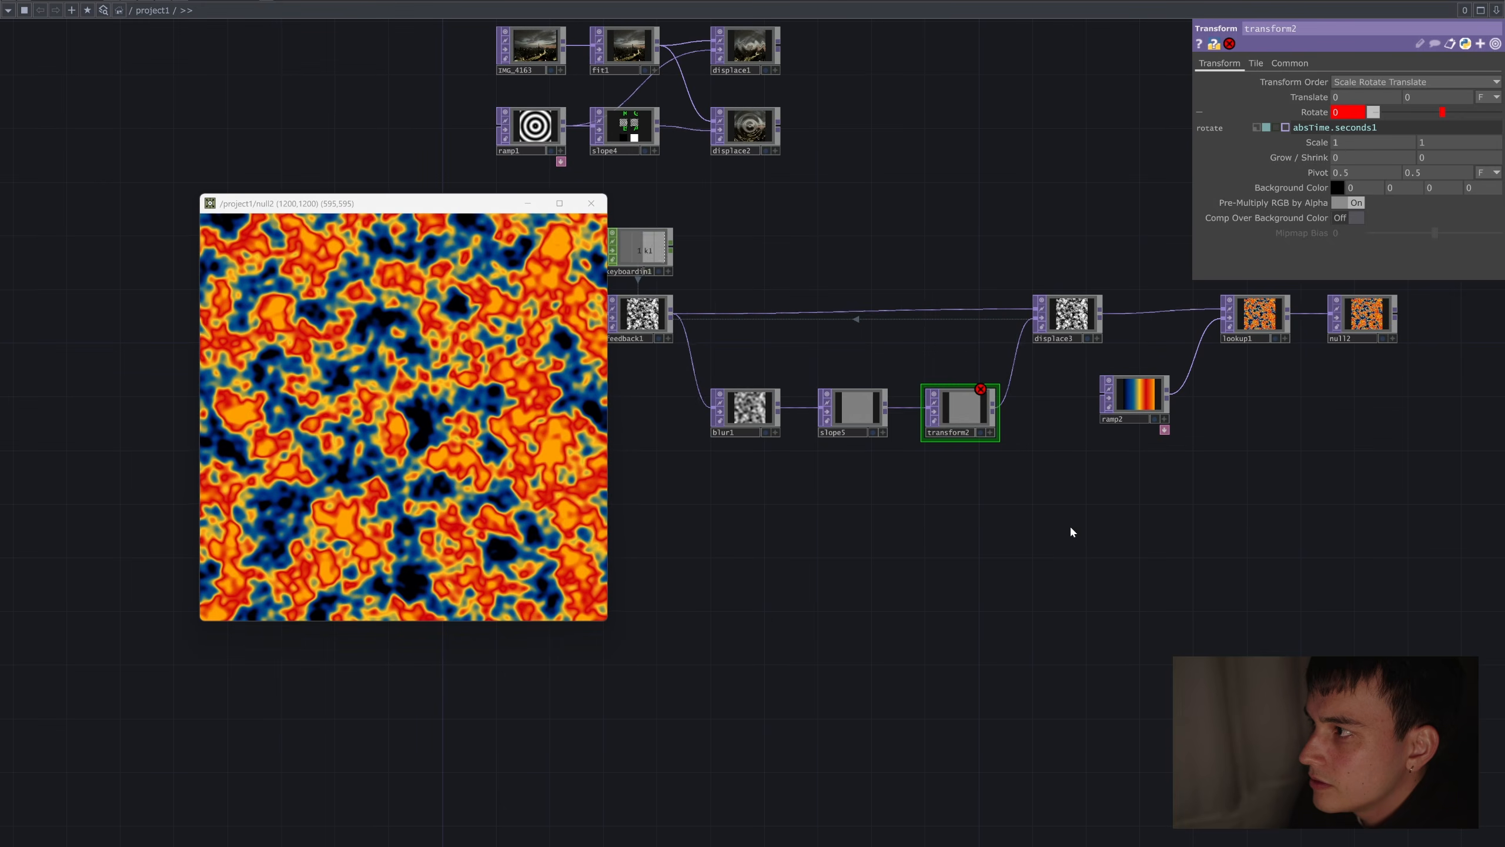
left_click(1421, 129)
key("BackSpace")
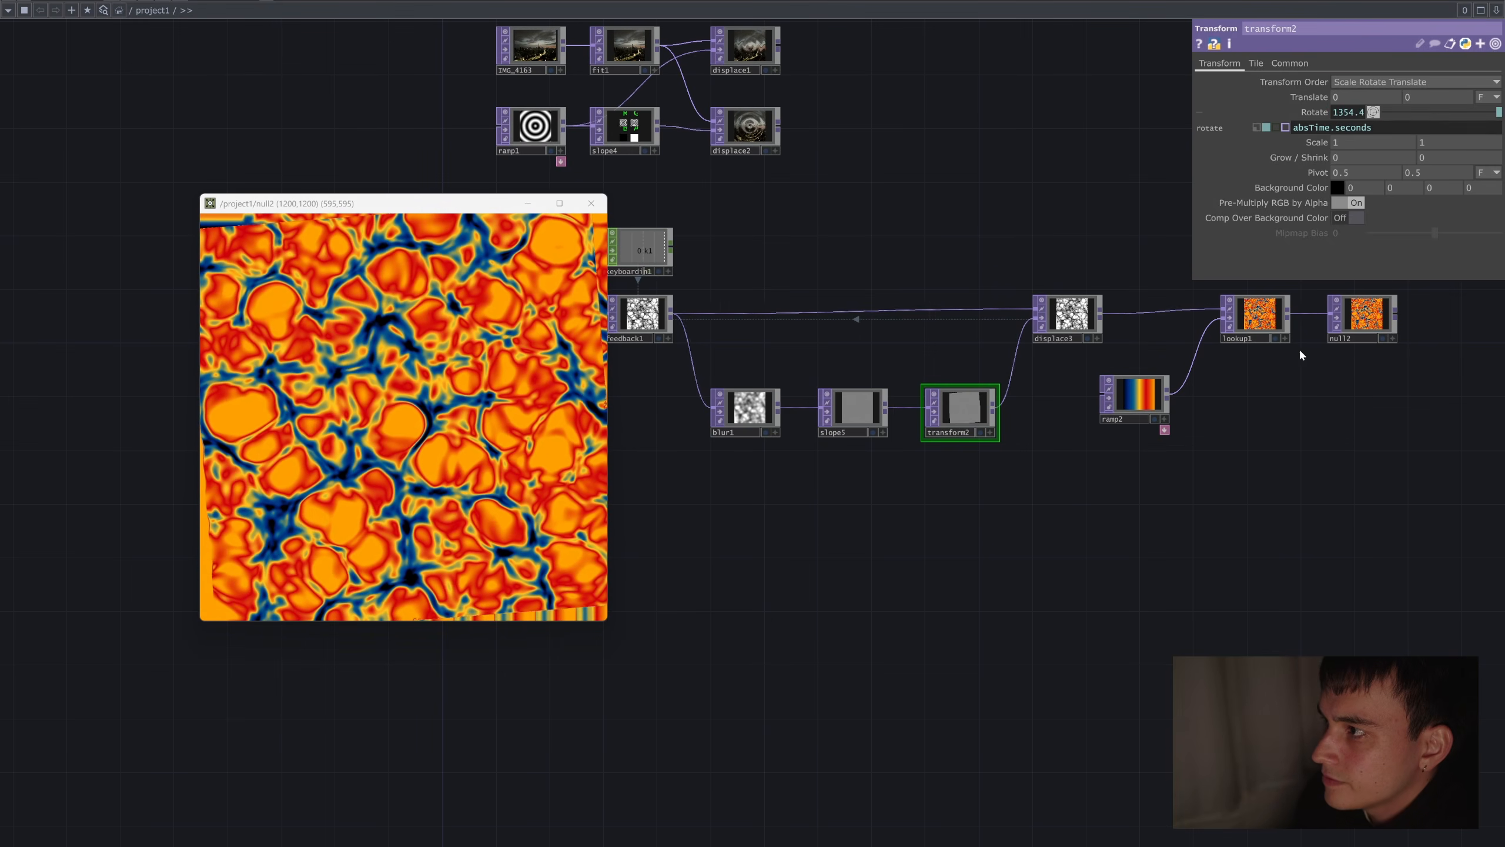
key("Return")
Set transform2's extend mode to Mirror so the rotated slope fills the image corners.
scroll(961, 406, "up", 4)
scroll(958, 406, "up", 2)
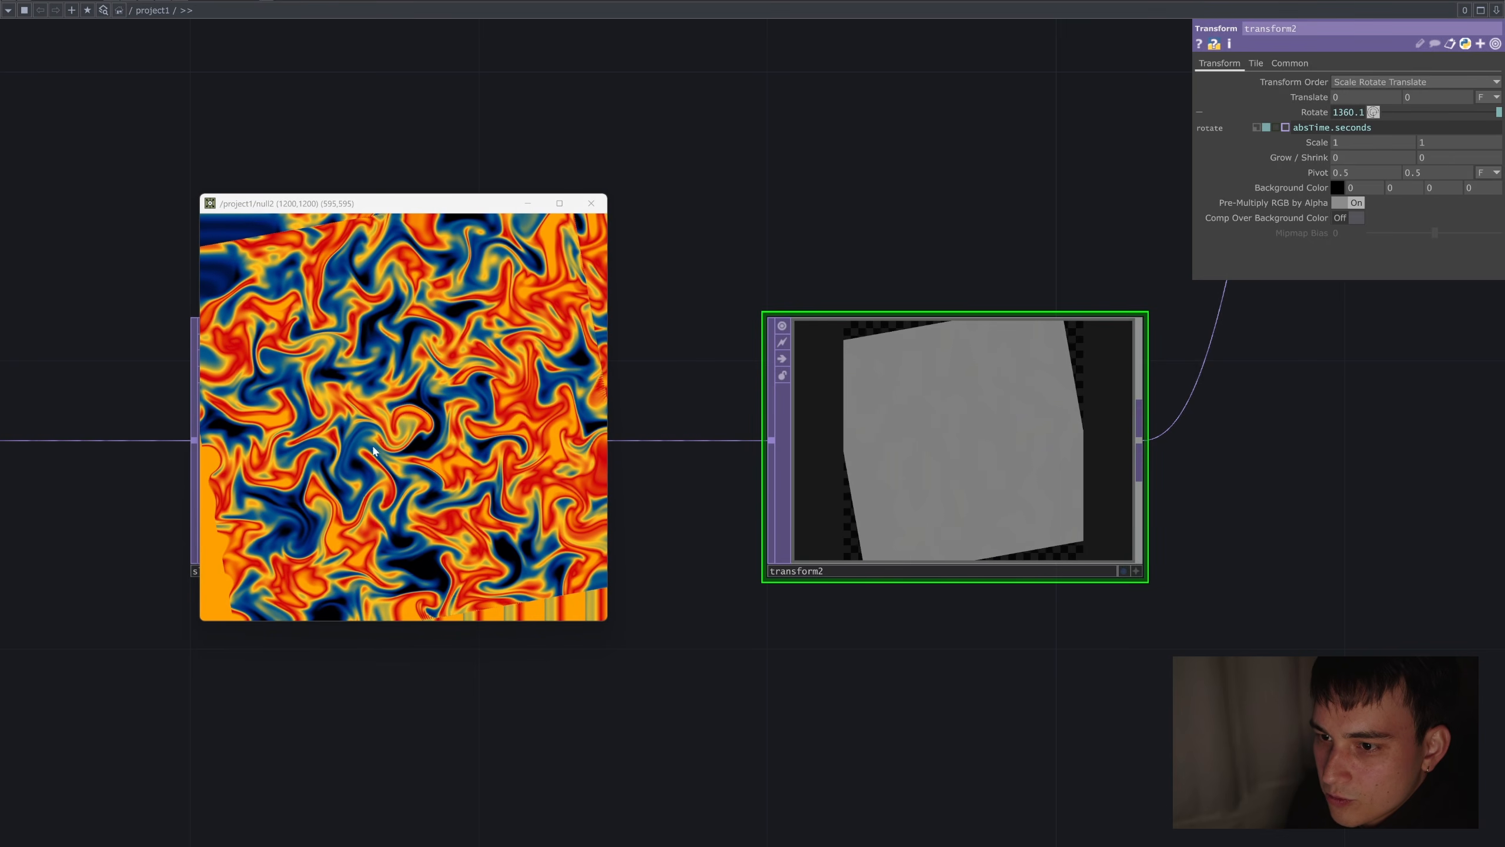
left_click(1256, 62)
left_click(1369, 82)
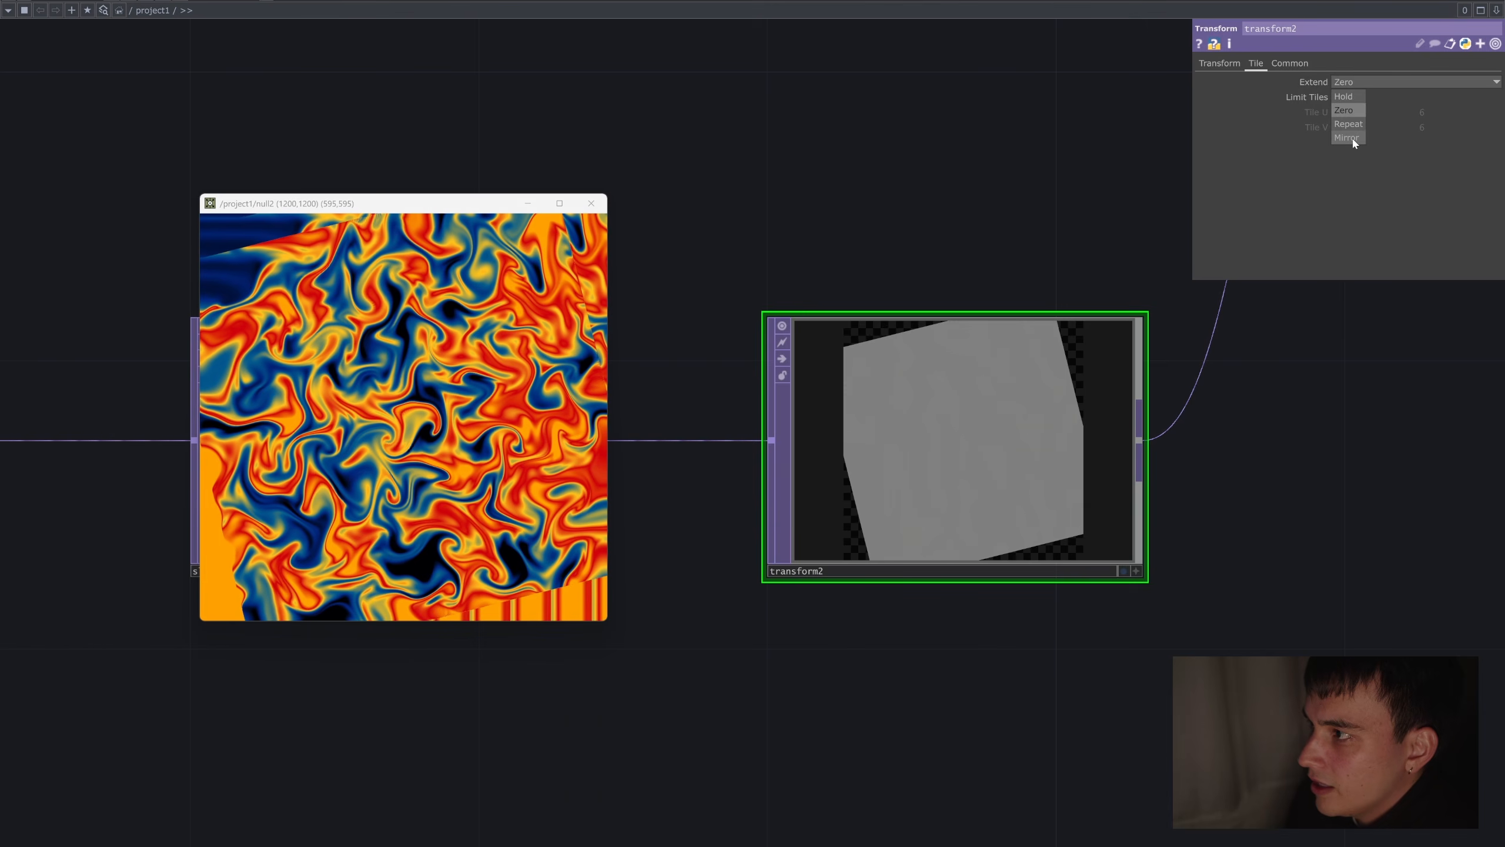
left_click(1352, 138)
Examine the swirling output and review the blur, slope and transform nodes in the feedback loop.
left_click_drag(858, 218, 1070, 239)
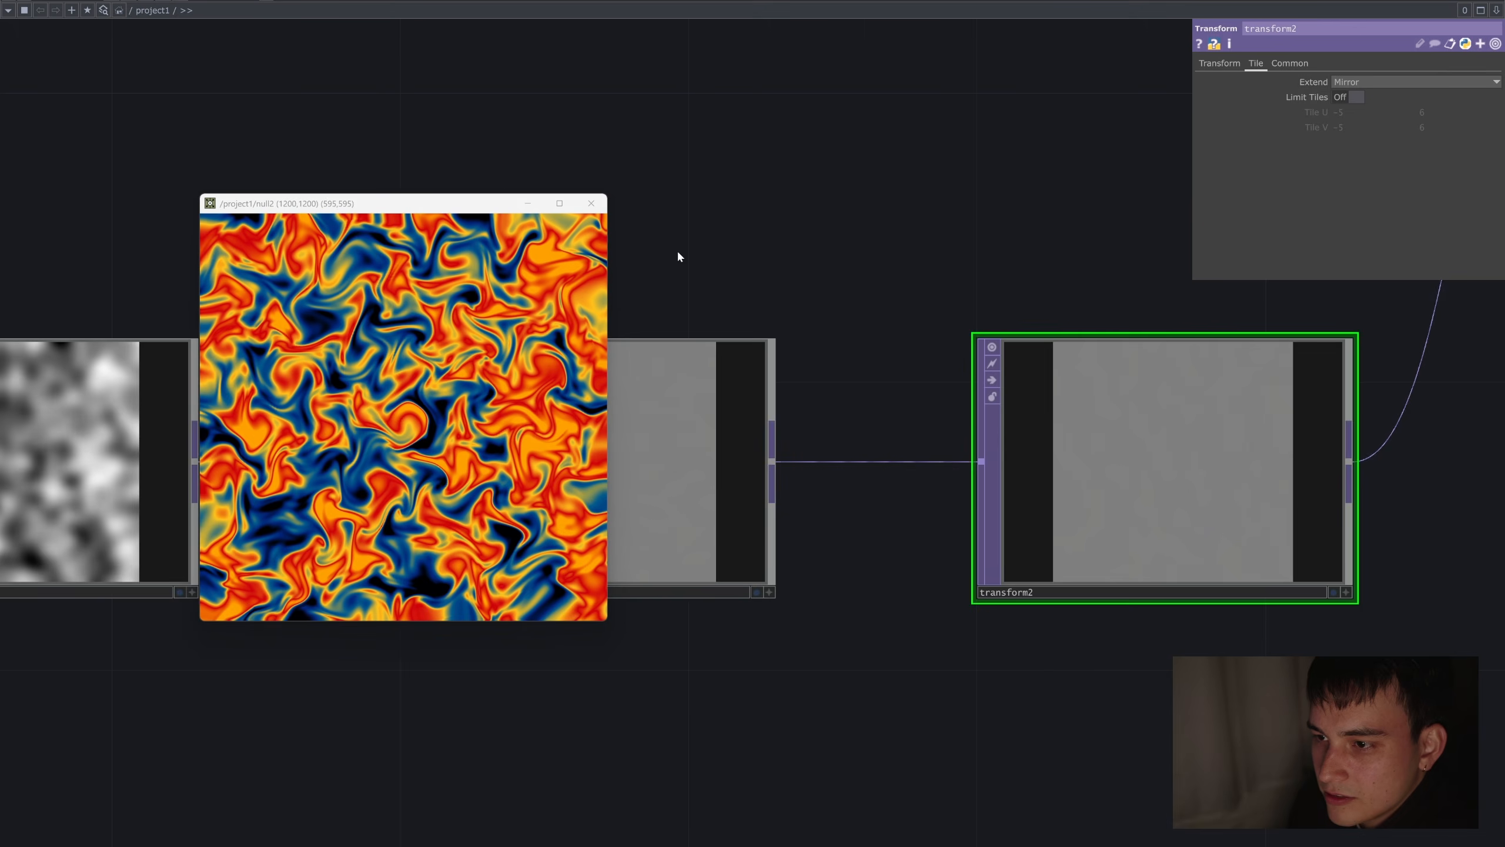
scroll(670, 249, "down", 5)
left_click_drag(745, 252, 928, 380)
left_click_drag(871, 444, 835, 523)
left_click_drag(919, 476, 1055, 546)
scroll(1059, 461, "down", 5)
scroll(1060, 465, "down", 2)
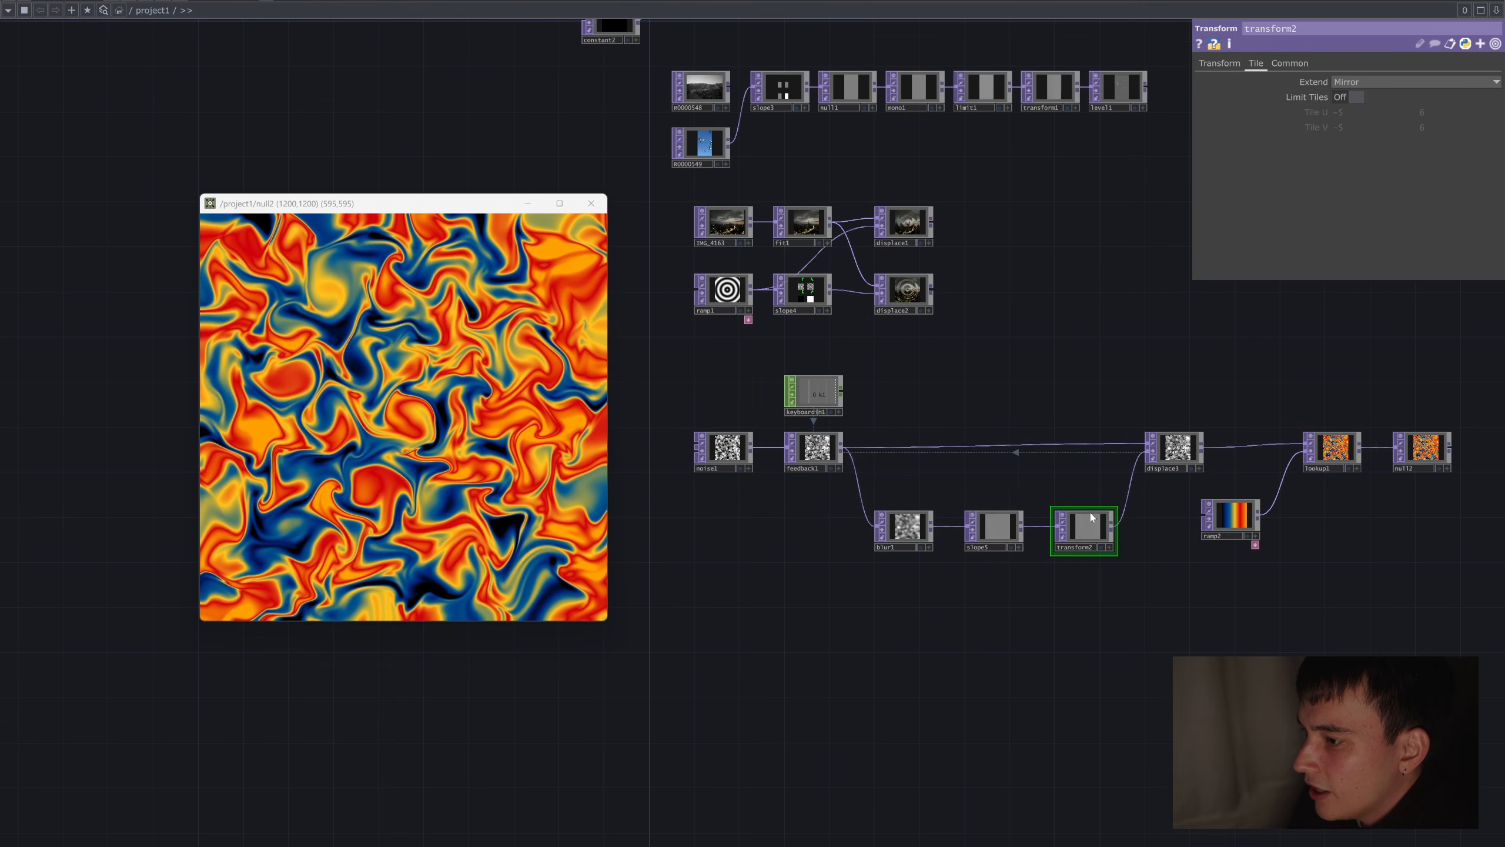
left_click_drag(801, 540, 942, 553)
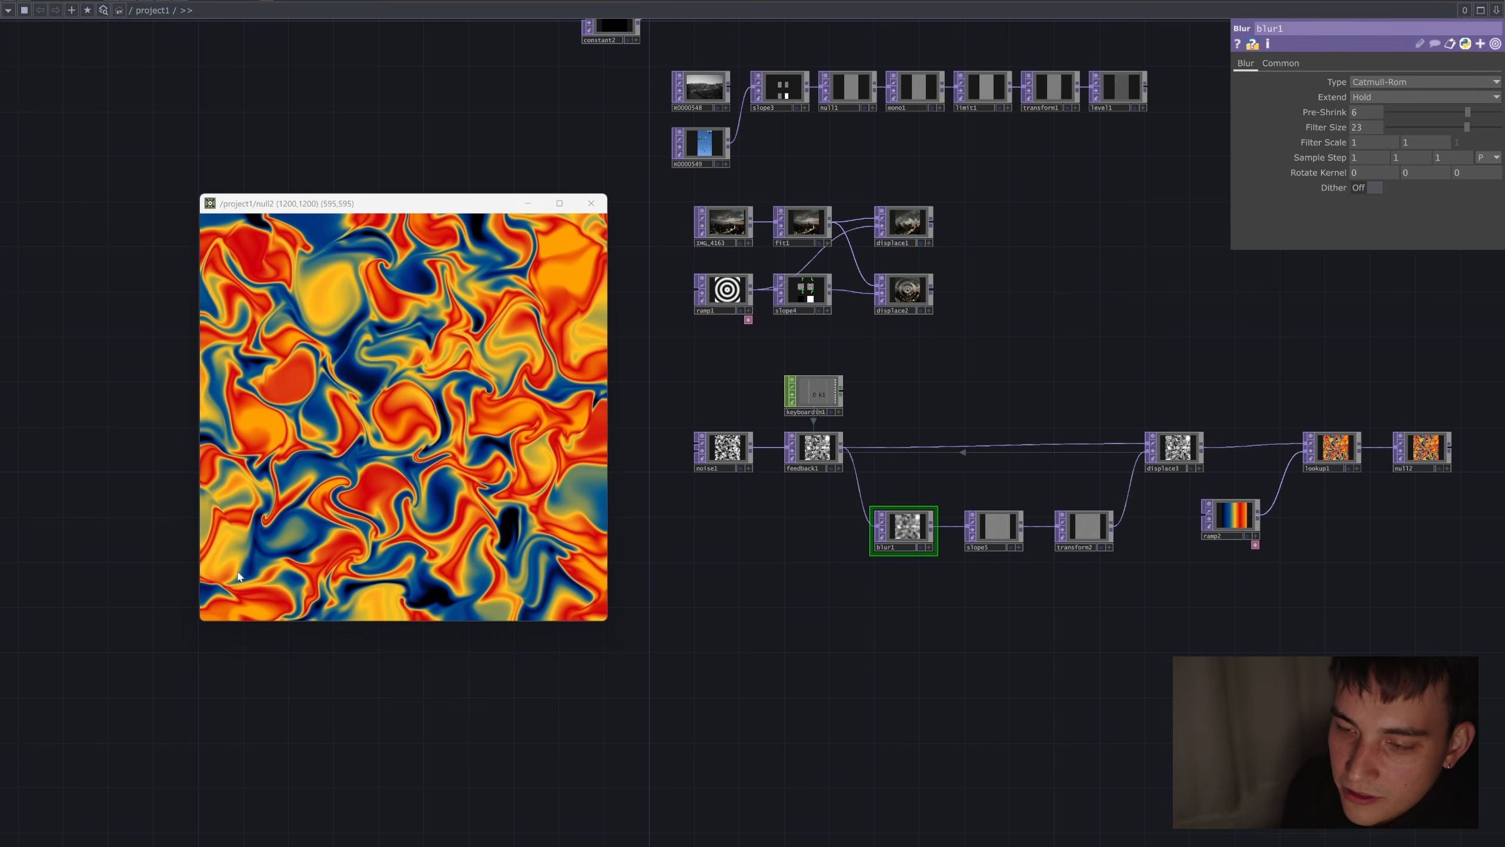
scroll(1126, 475, "down", 2)
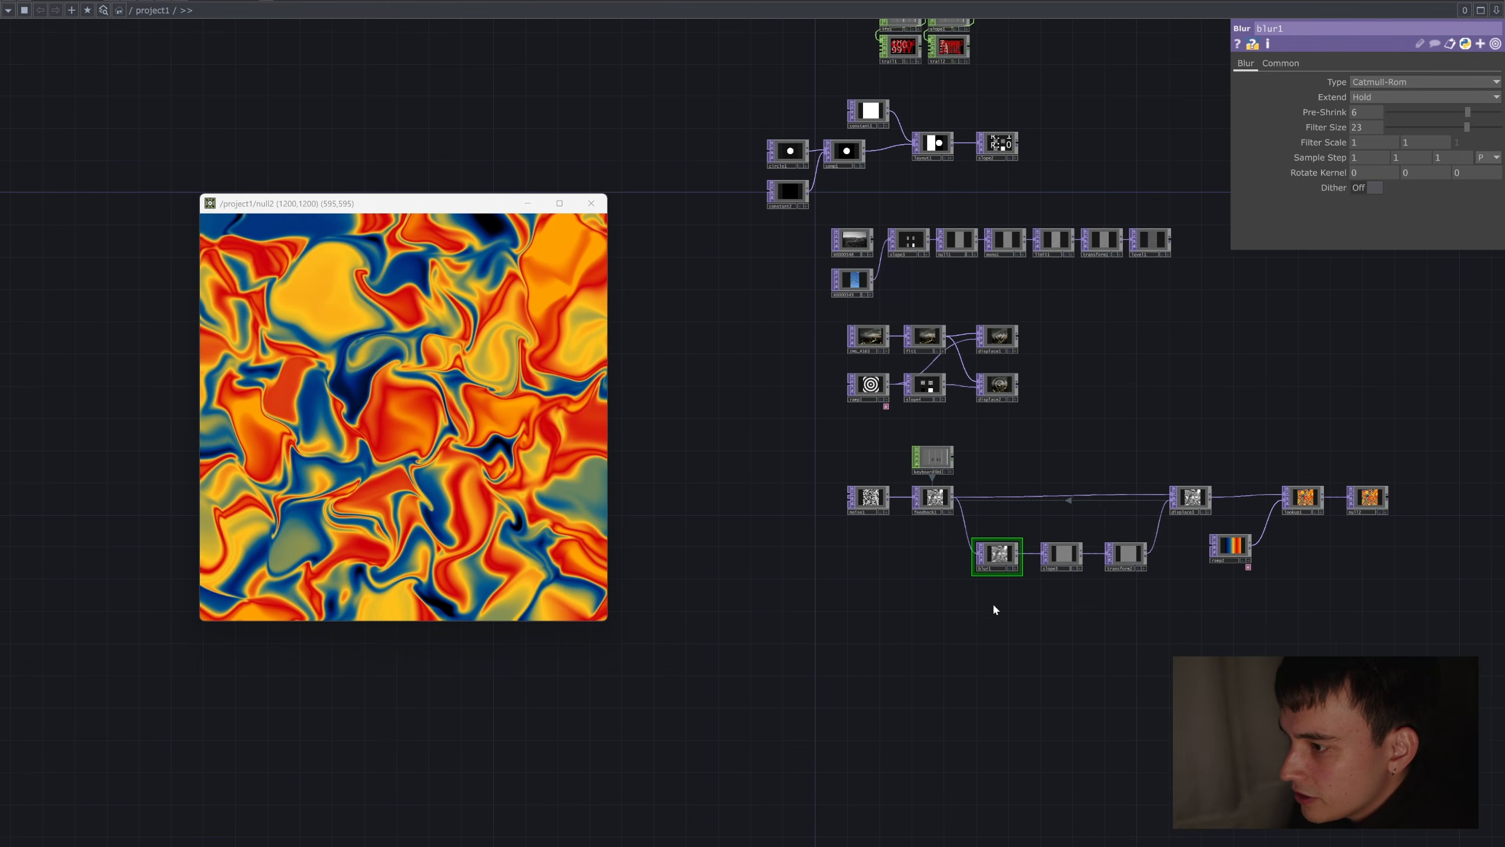
left_click(1061, 555)
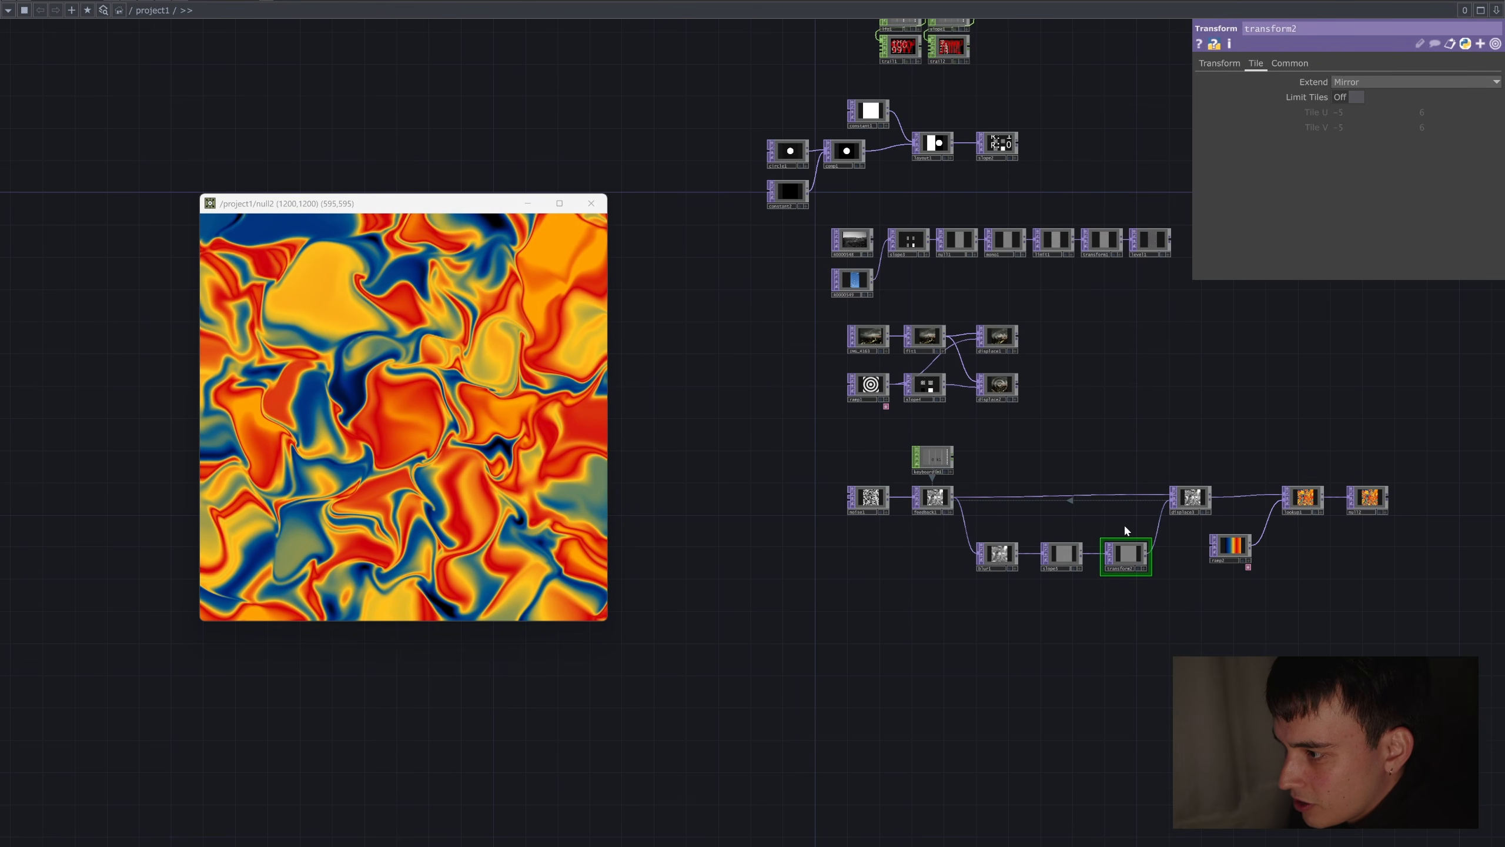
Review the source options for slope5's blue channel and restart the feedback to examine the output.
scroll(1233, 470, "up", 2)
left_click(1423, 112)
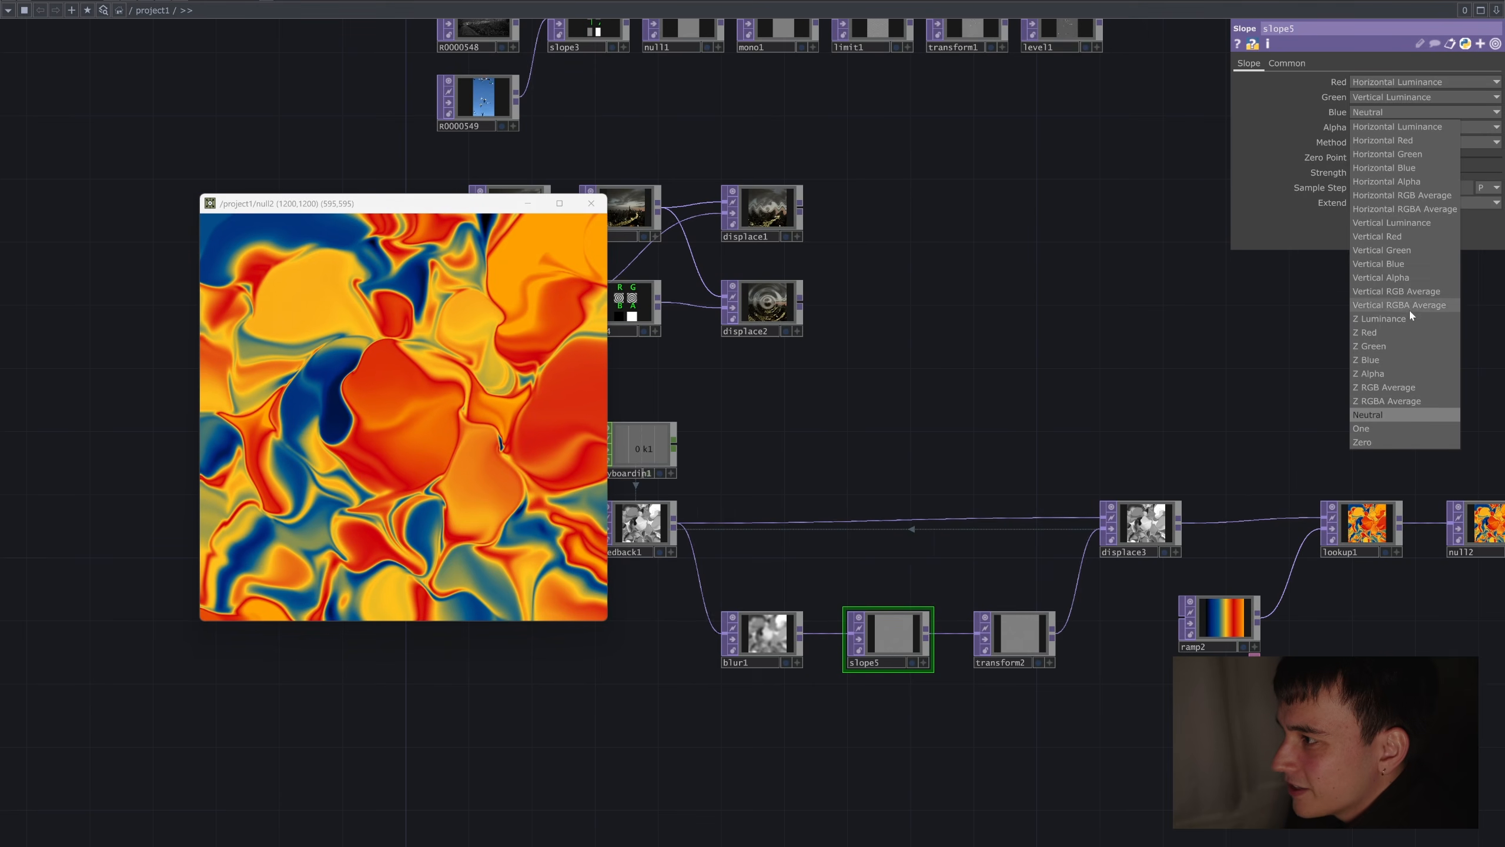
left_click(1362, 428)
key("1")
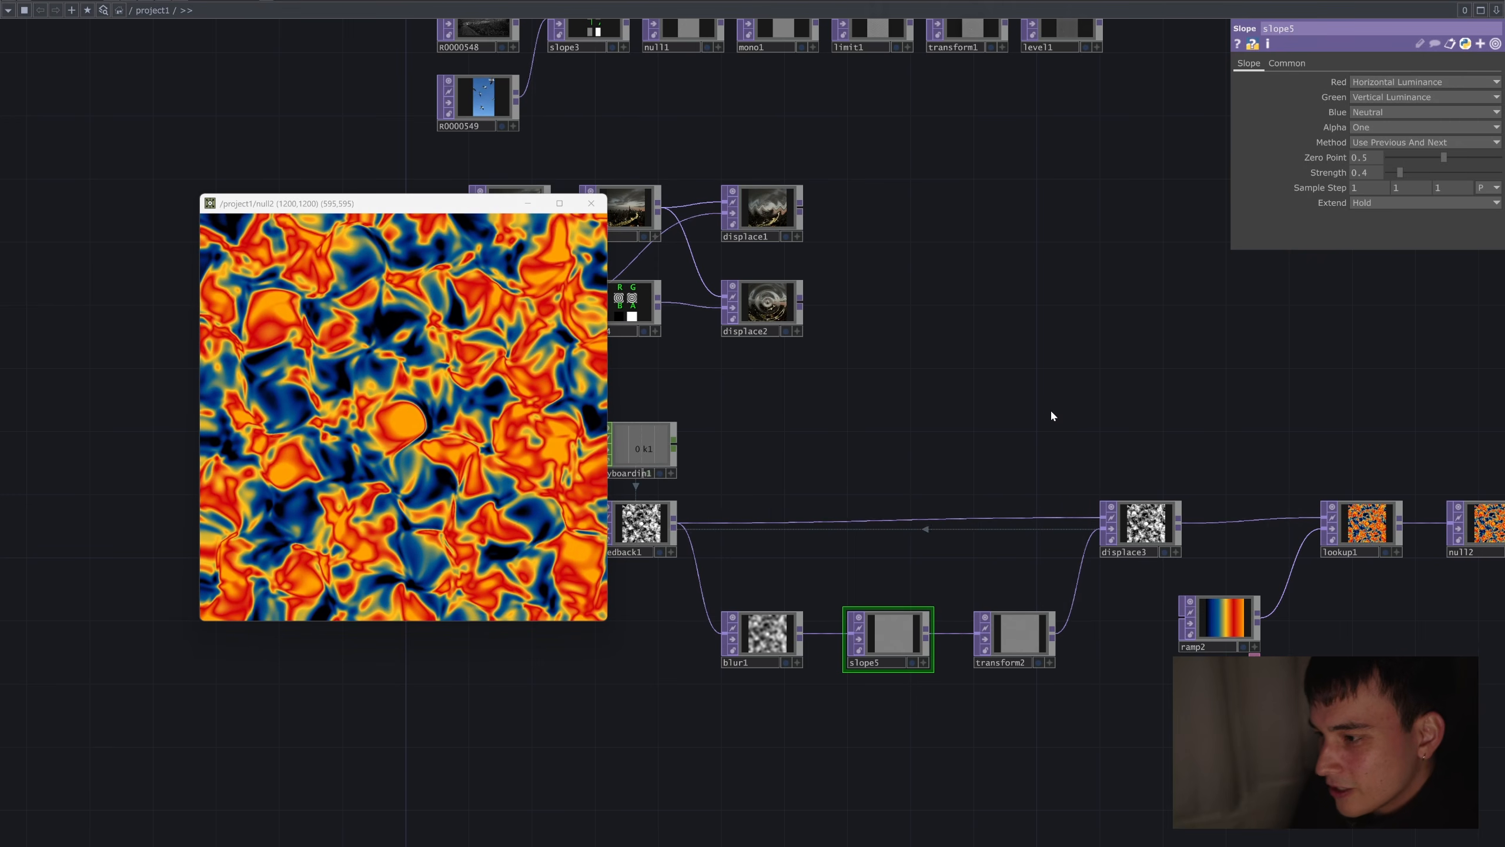
scroll(1169, 620, "down", 2)
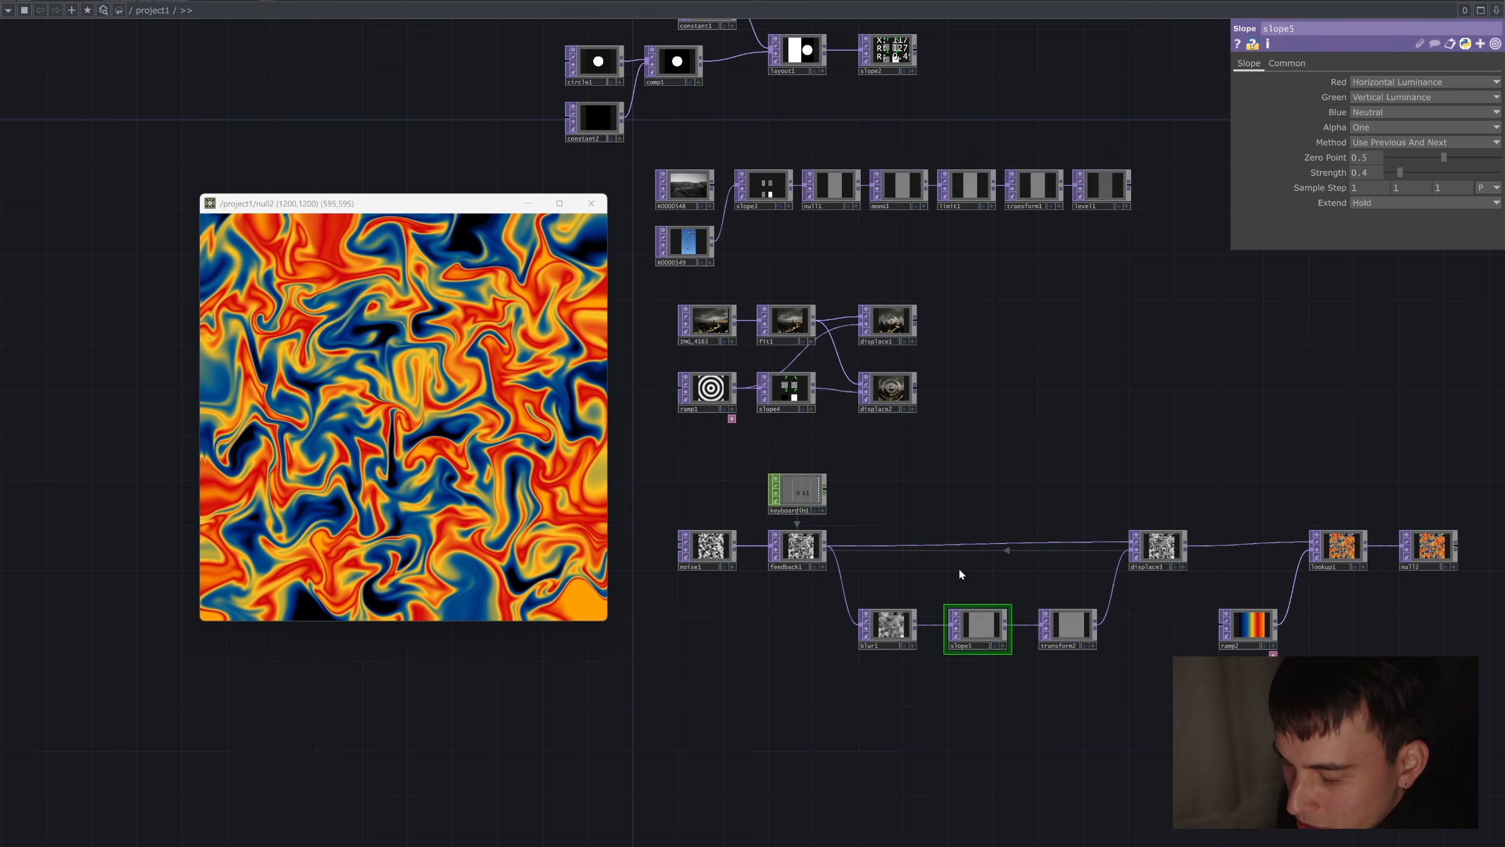
scroll(968, 573, "up", 2)
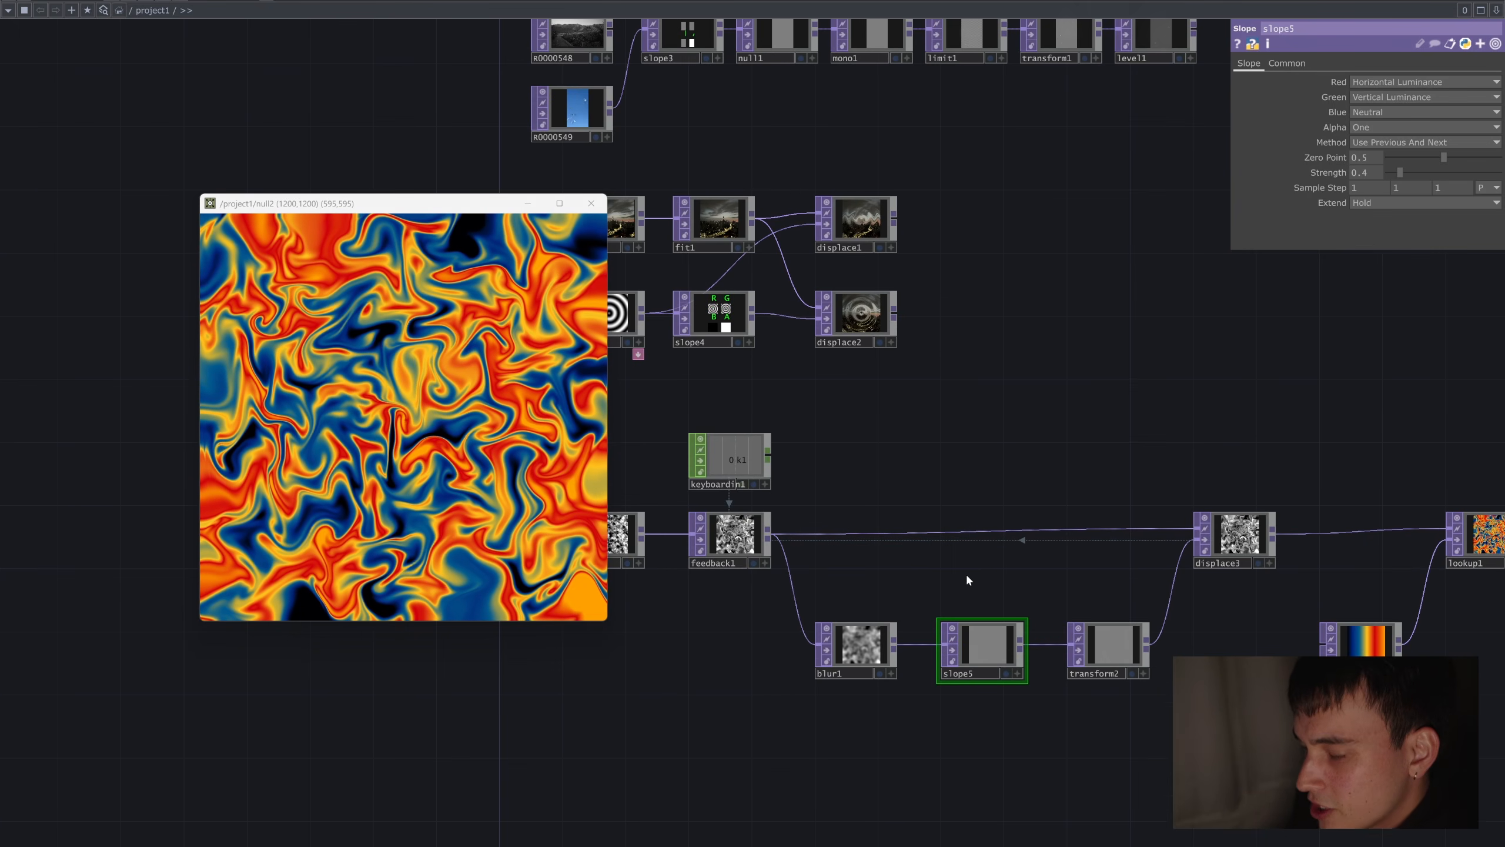
Examine the feedback1 node with its keyboardin1 reset and compare its grayscale image with the colored output.
scroll(968, 575, "up", 2)
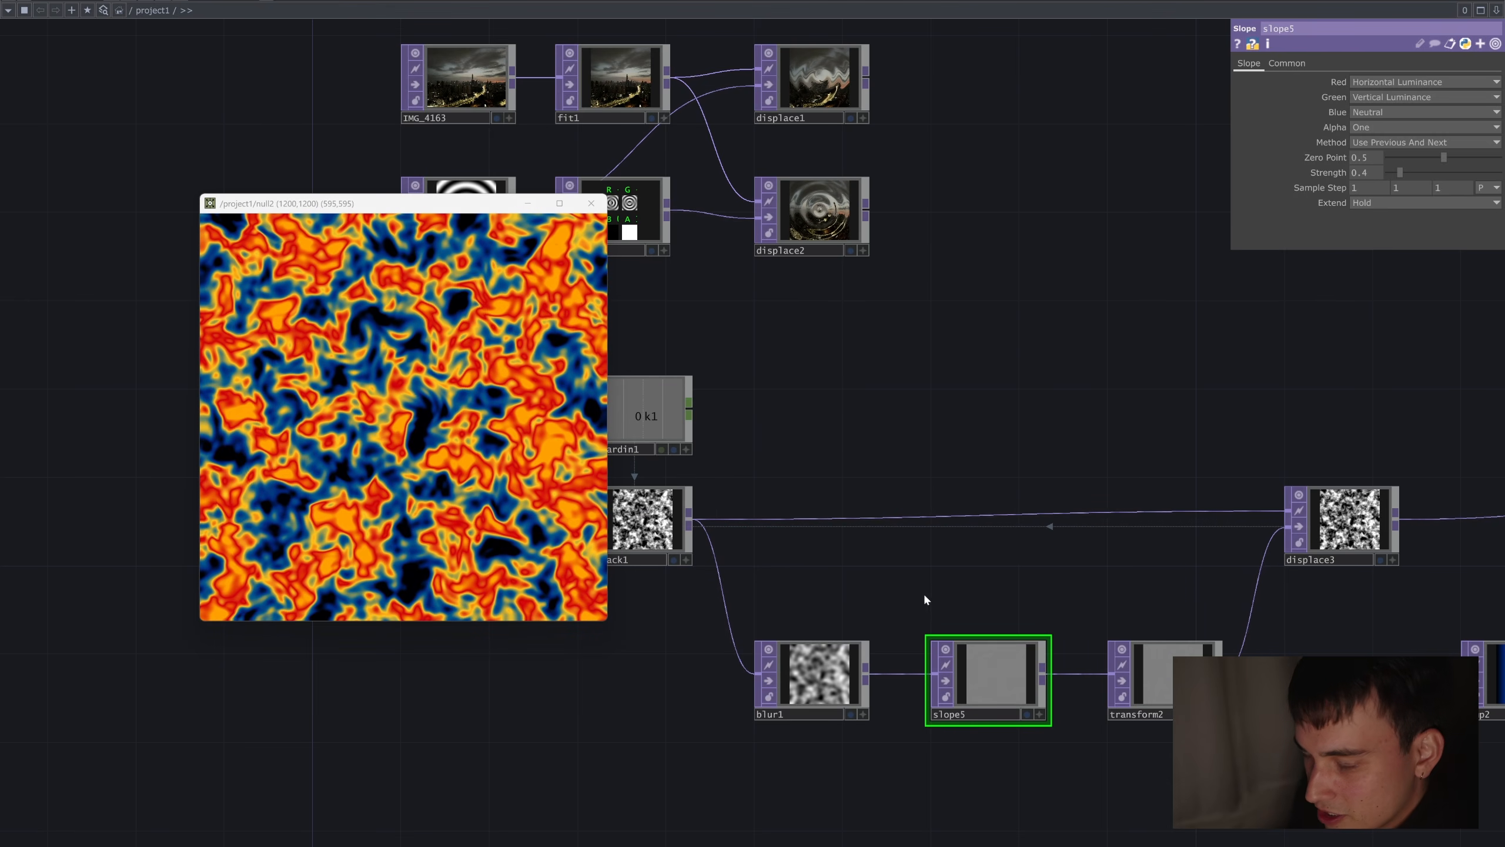
left_click_drag(939, 581, 1082, 559)
scroll(836, 586, "up", 3)
left_click_drag(836, 586, 1000, 651)
scroll(929, 614, "down", 3)
scroll(891, 568, "up", 3)
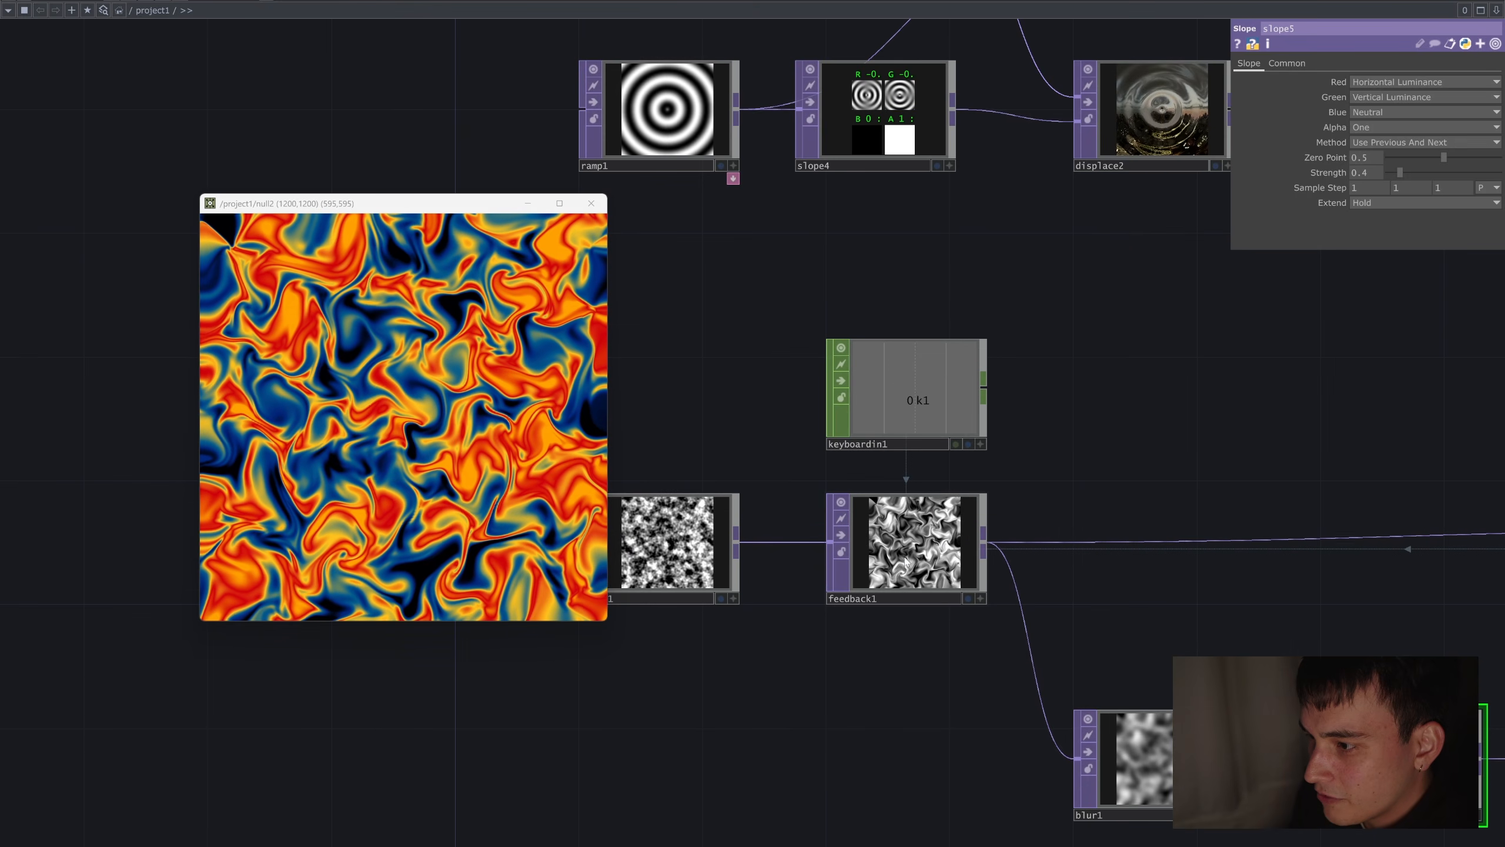
scroll(890, 568, "up", 2)
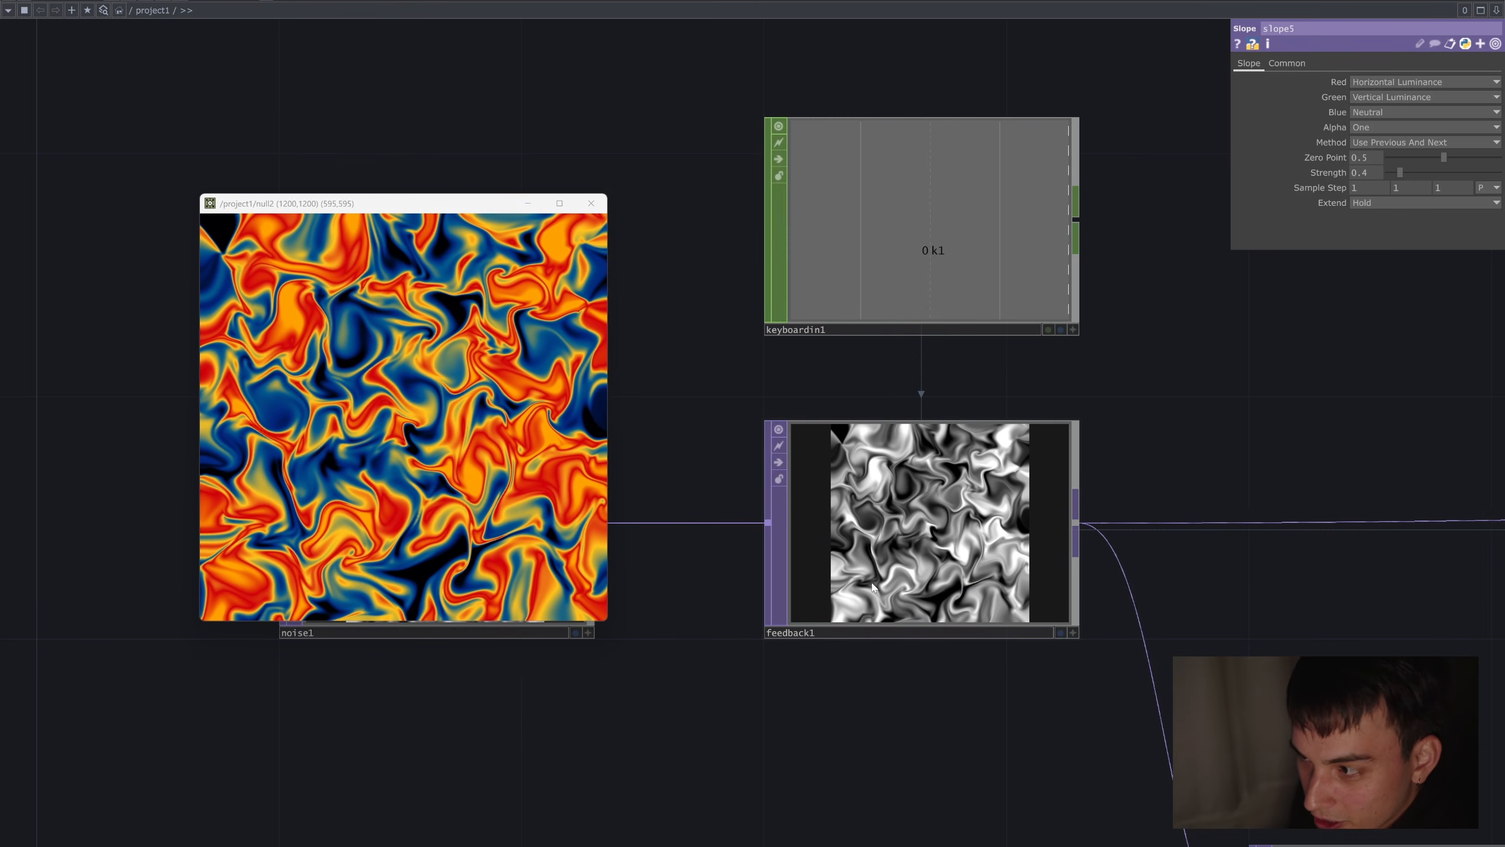
scroll(1298, 618, "down", 3)
left_click_drag(1325, 624, 905, 555)
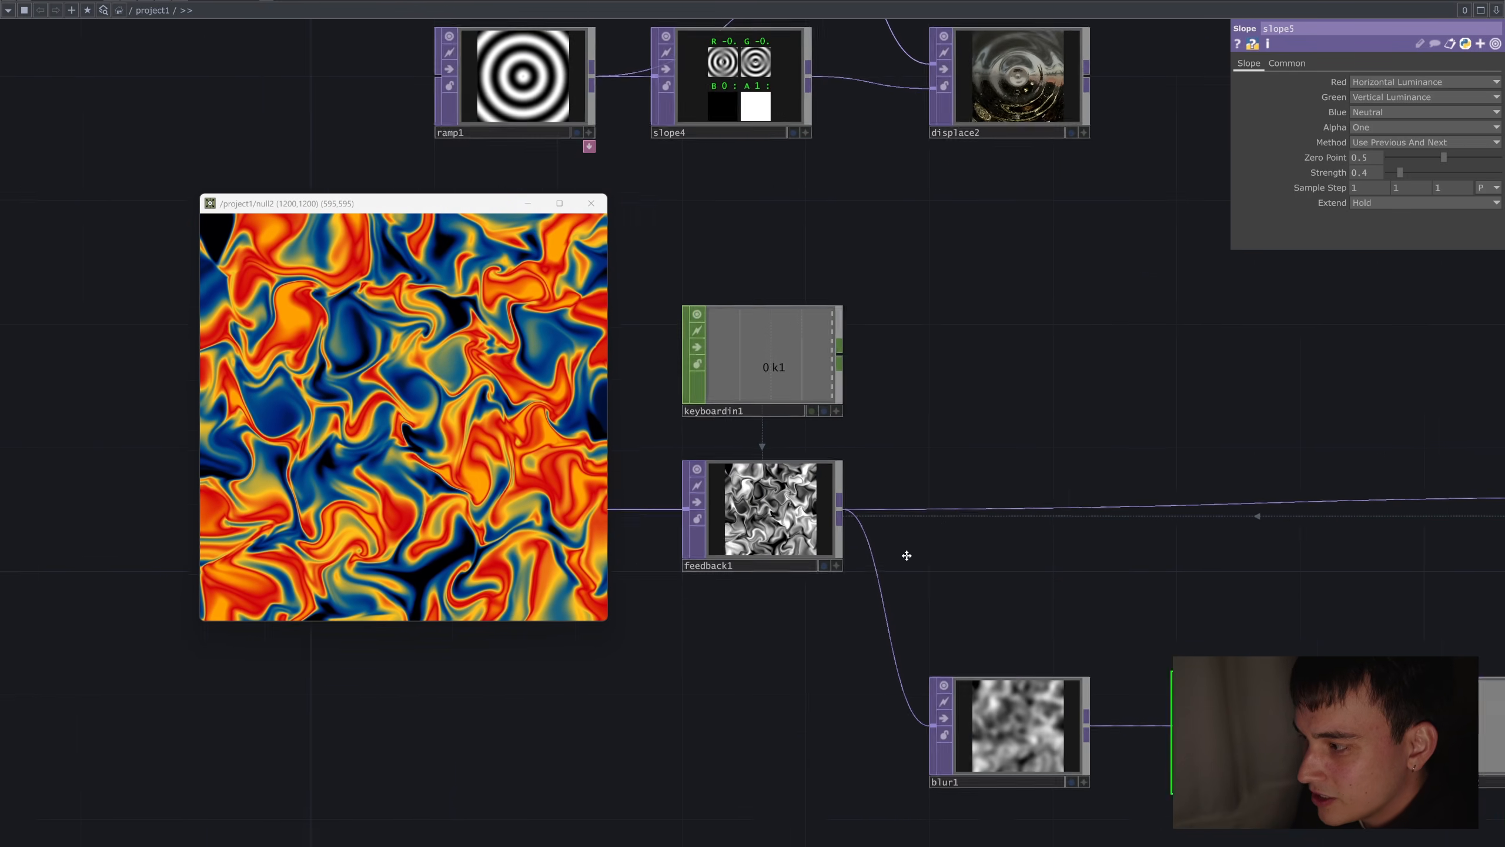
left_click_drag(1033, 549, 966, 538)
scroll(1015, 541, "down", 3)
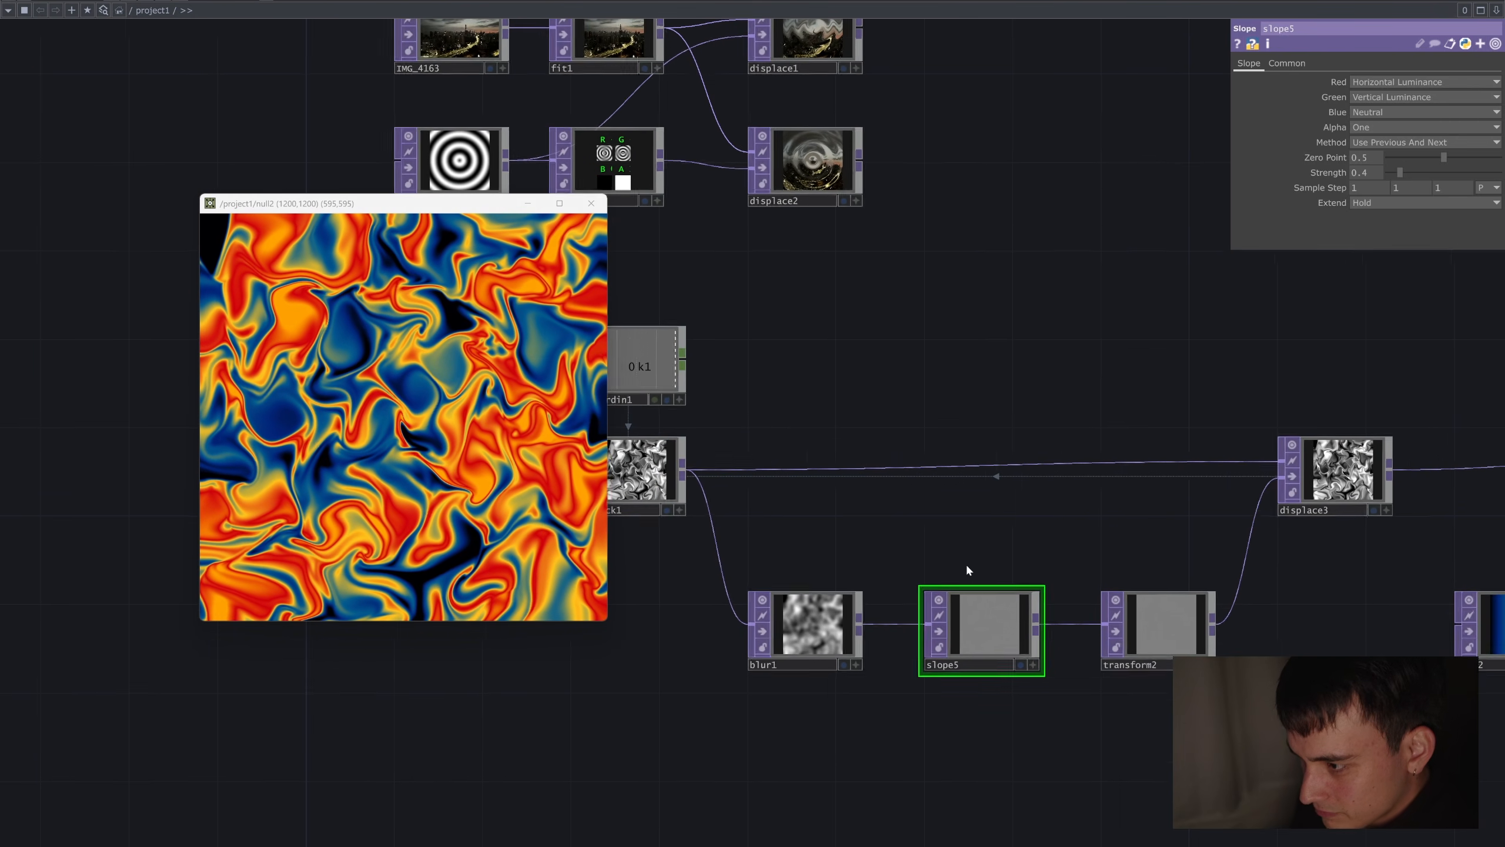
Inspect the blur1 and slope5 nodes and their parameters, and follow the chain through displace3 to the lookup.
left_click(906, 656)
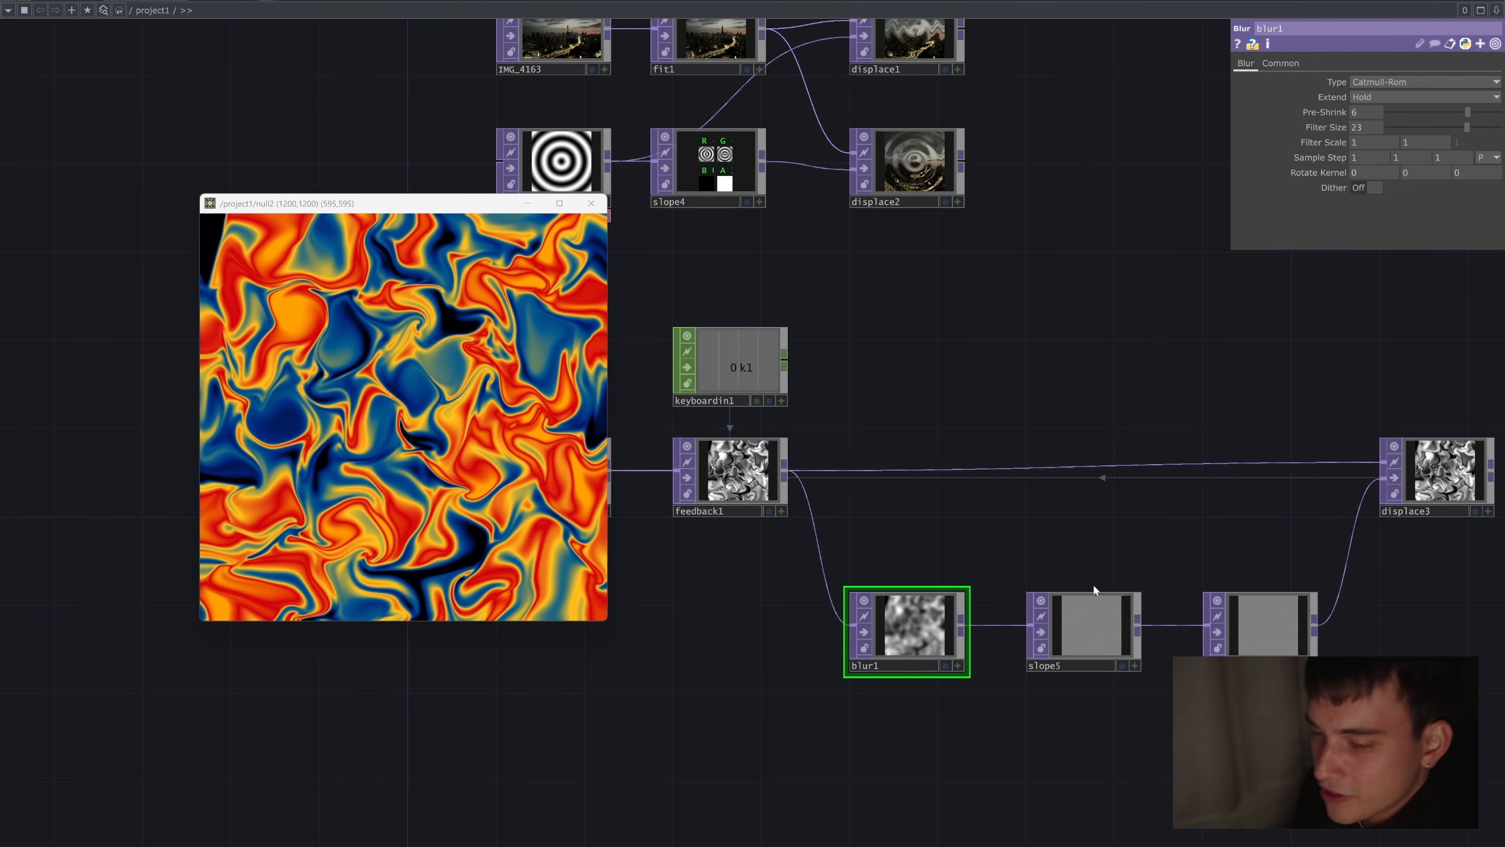
scroll(1049, 628, "up", 4)
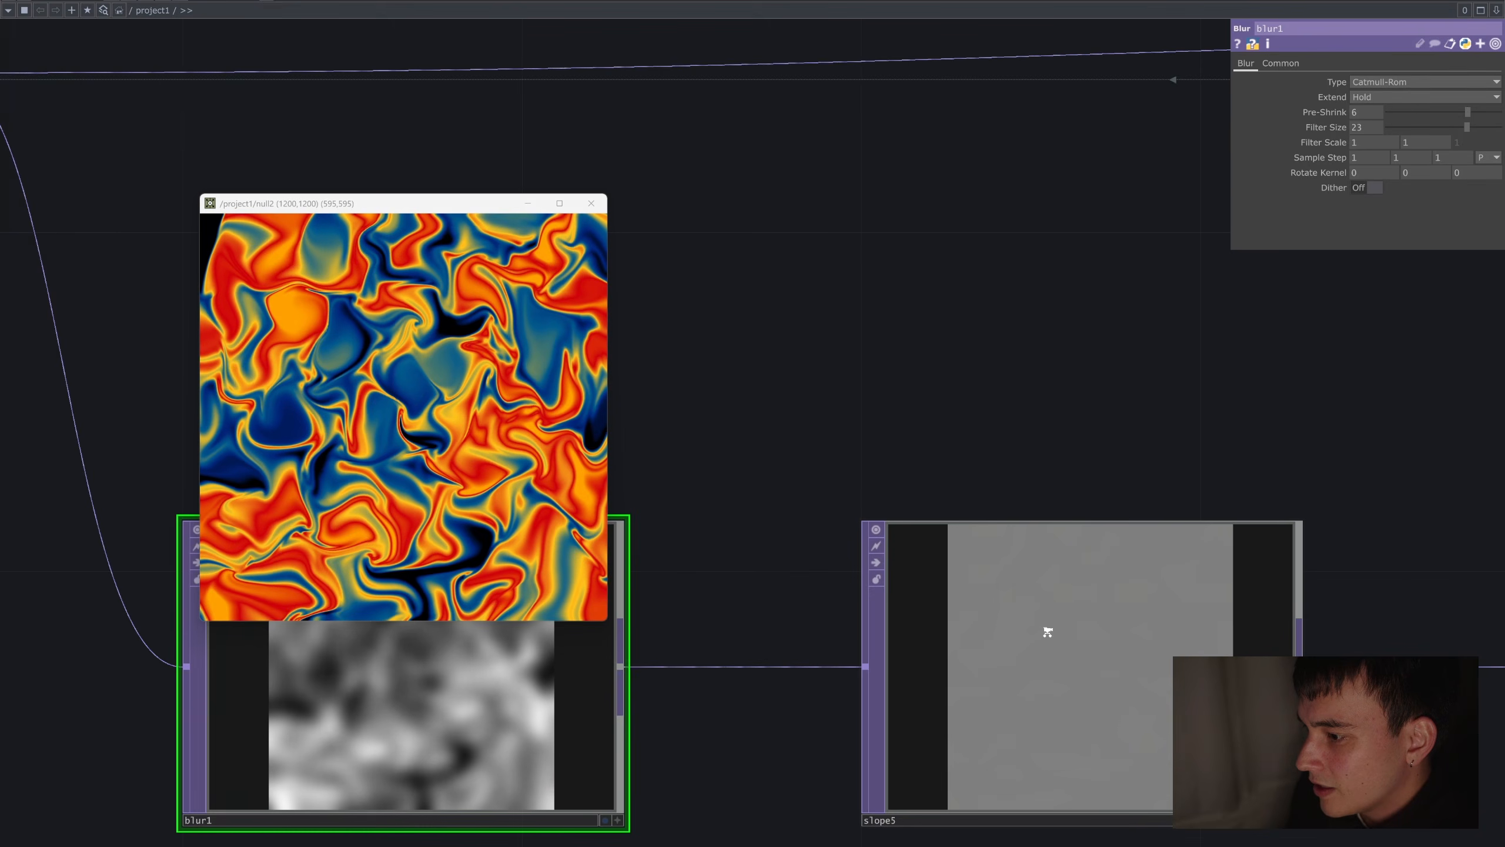
scroll(935, 617, "down", 2)
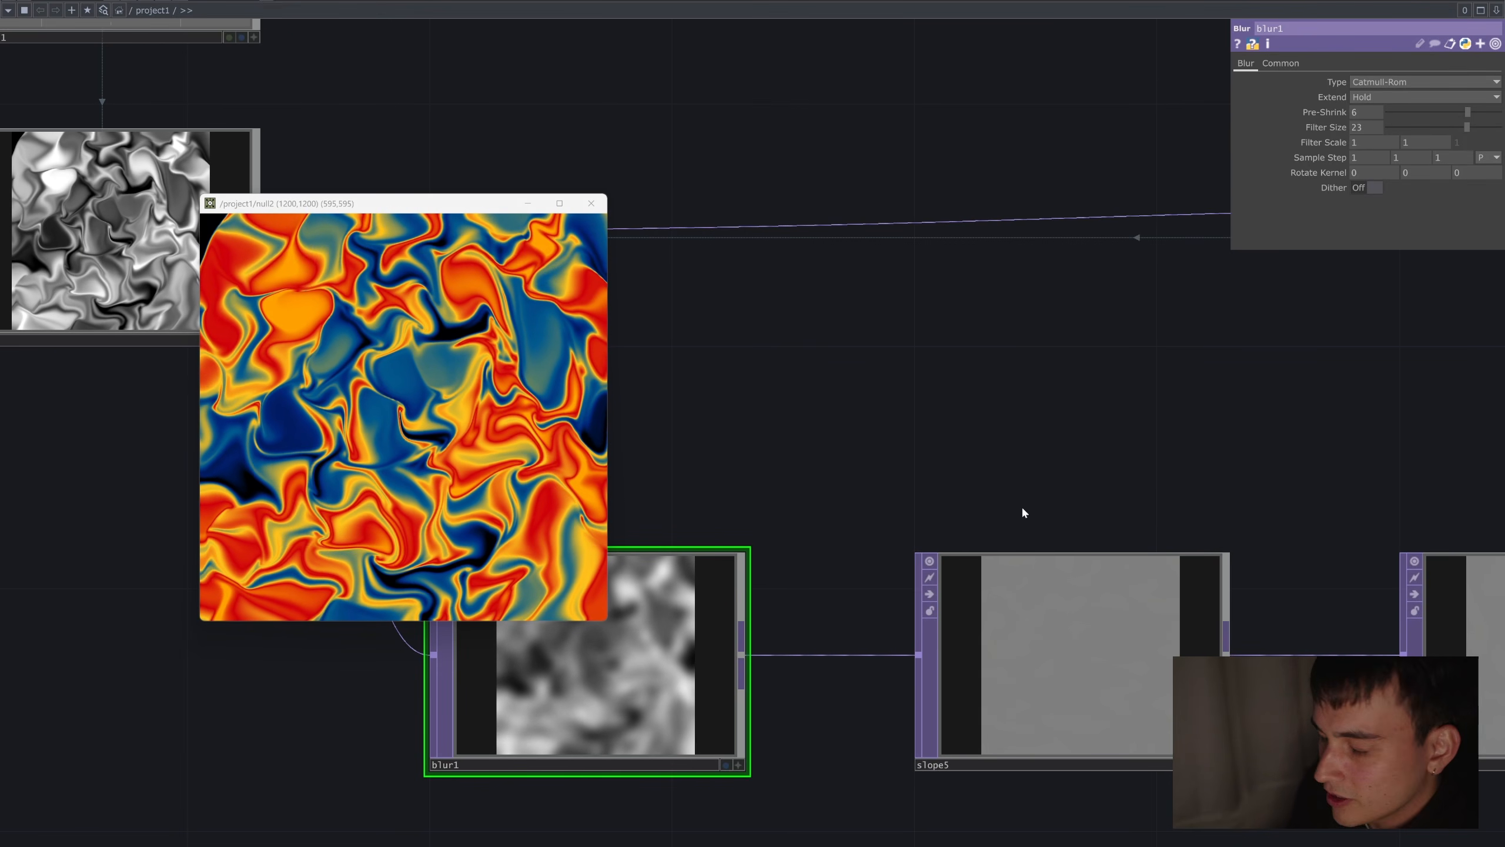
scroll(1180, 421, "down", 5)
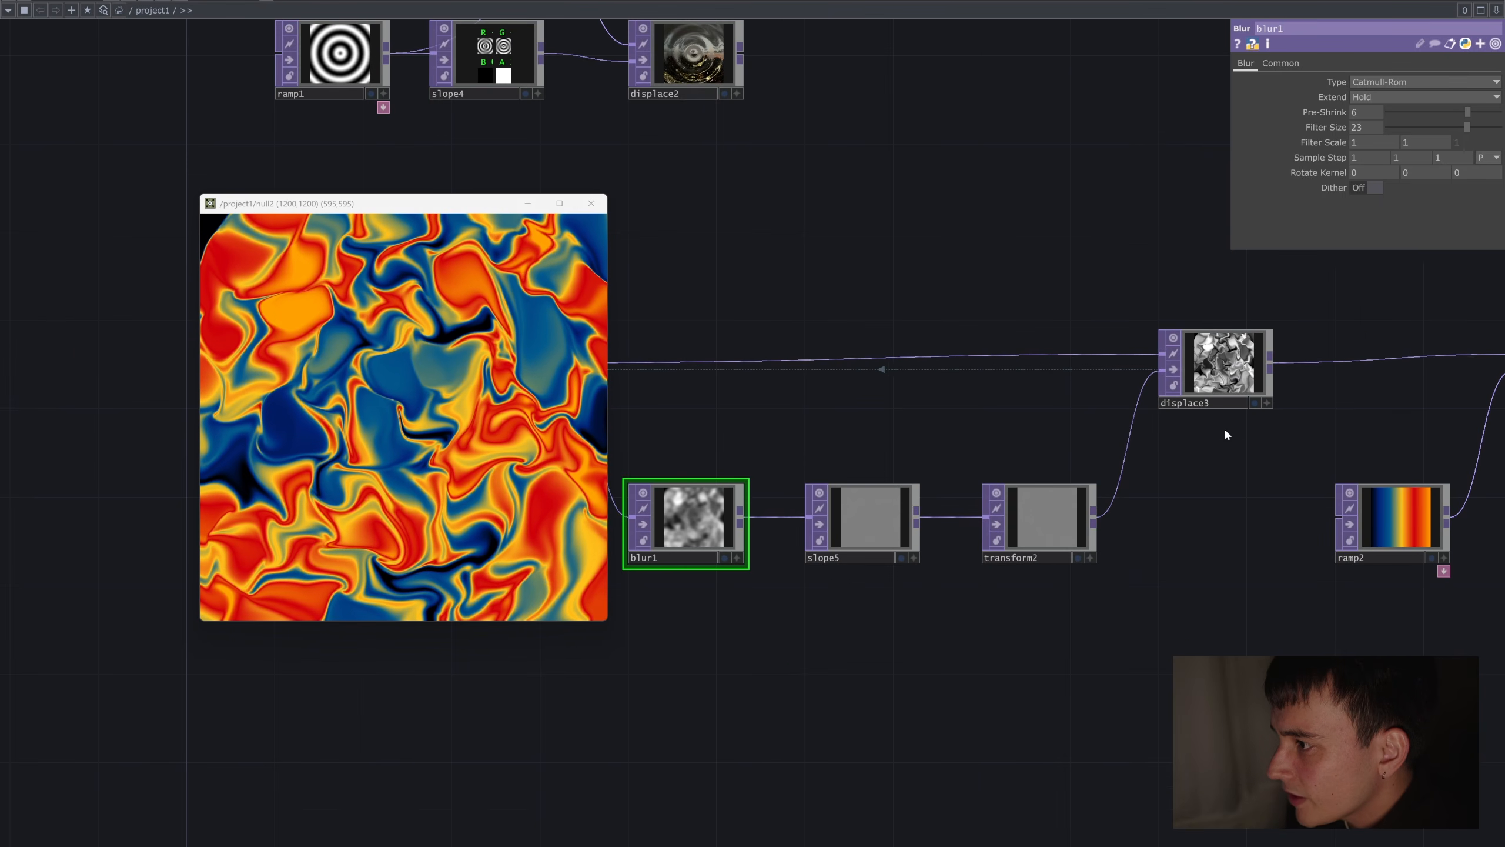
left_click(868, 527)
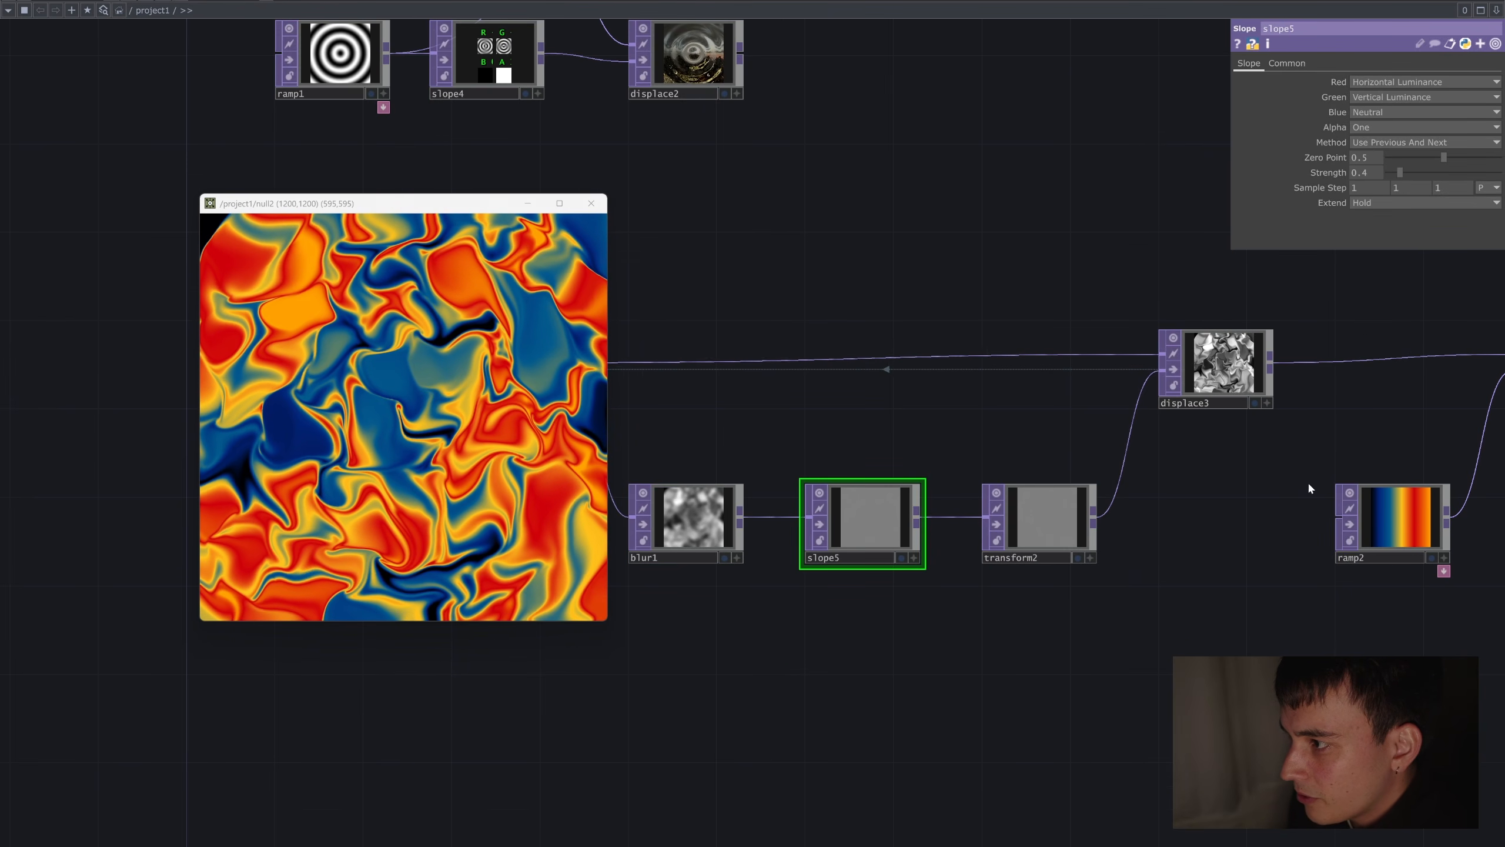
left_click_drag(1322, 486, 878, 541)
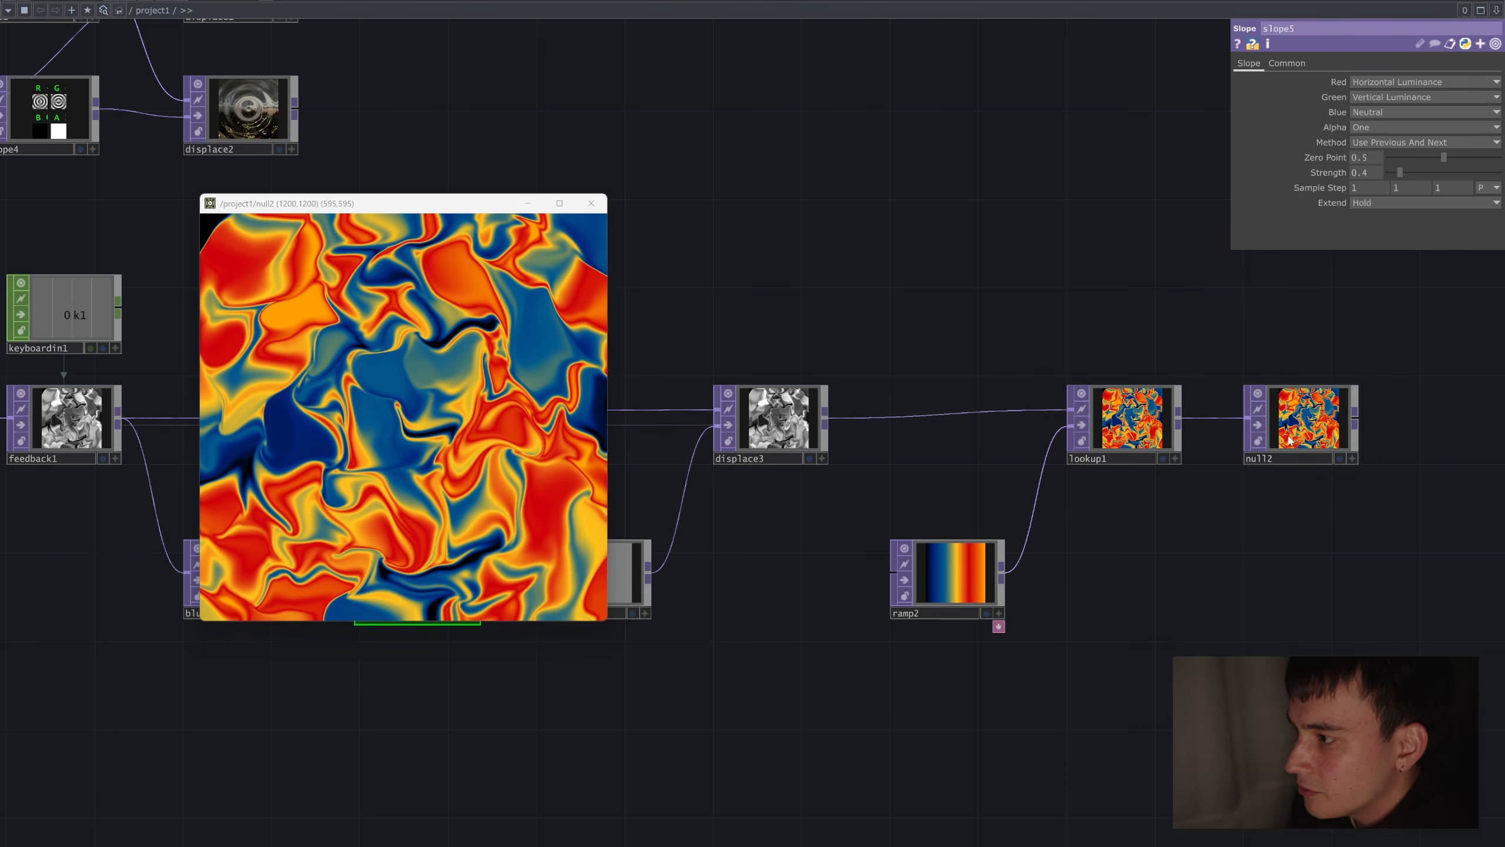
left_click_drag(1291, 440, 1378, 439)
left_click_drag(1344, 563, 1020, 576)
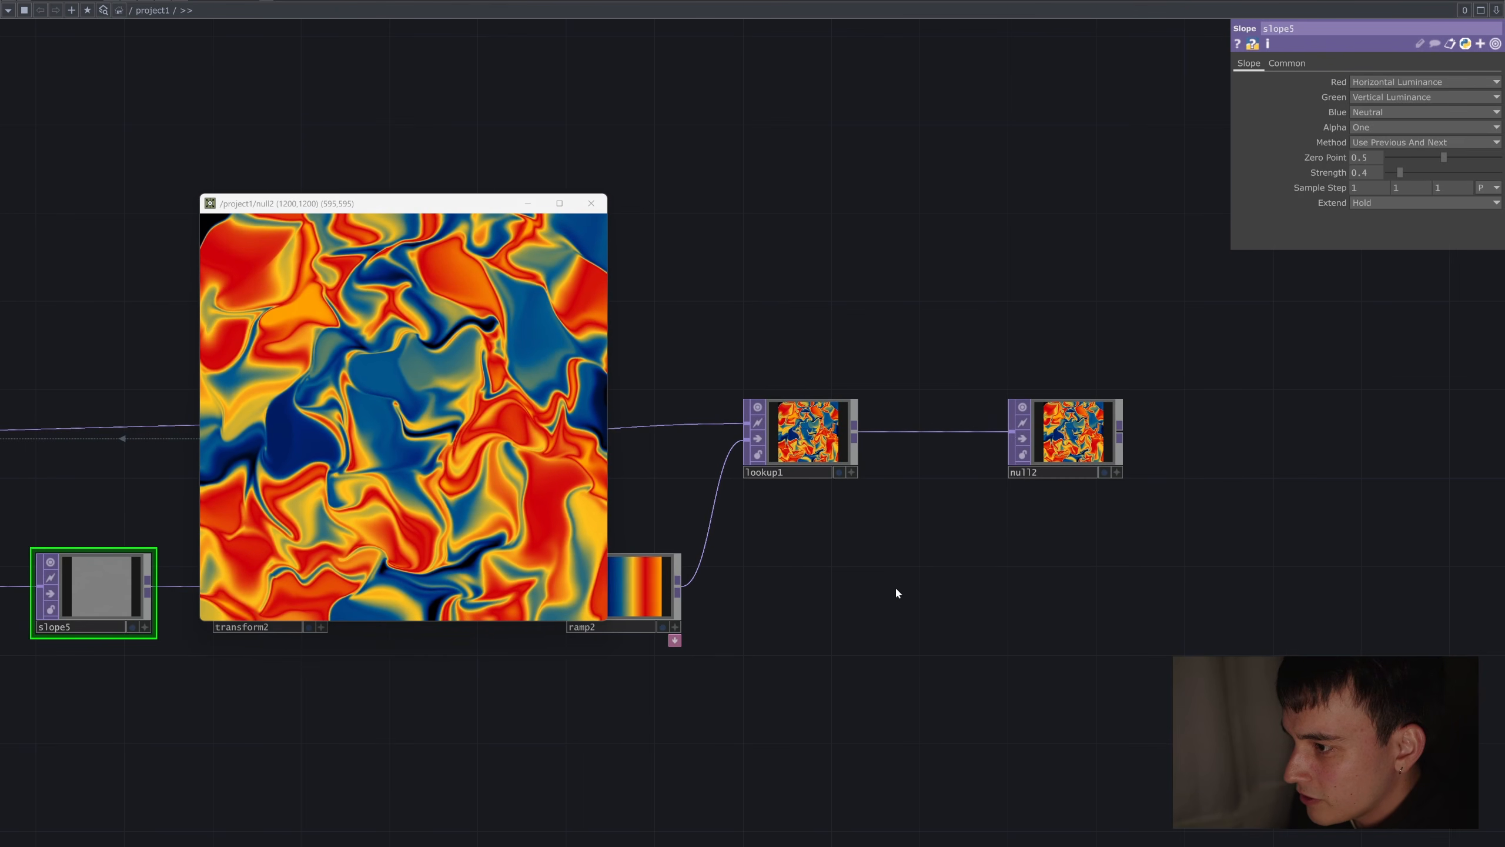
left_click_drag(890, 593, 1160, 588)
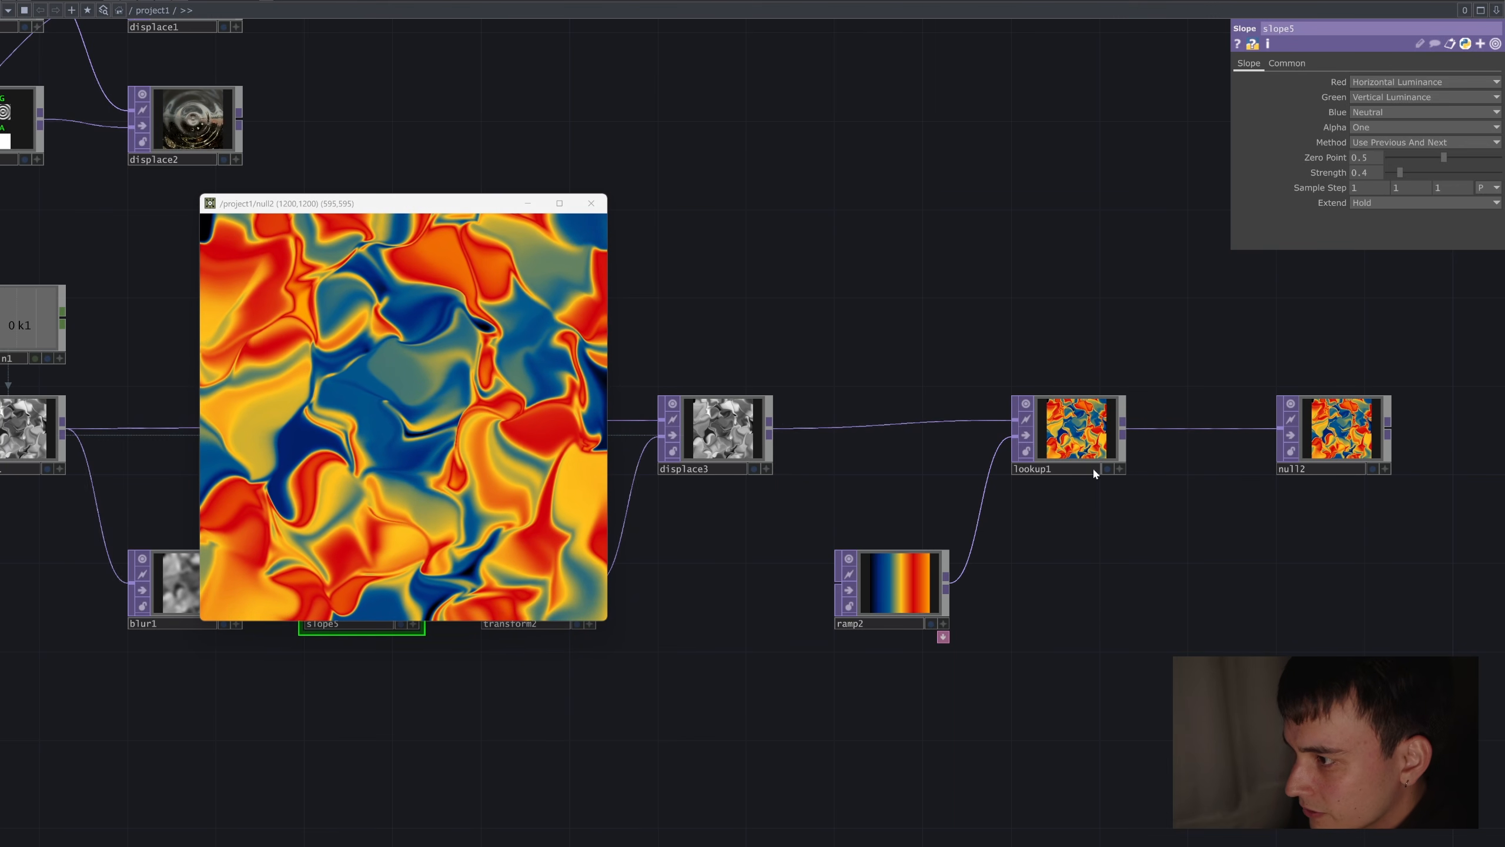
left_click_drag(1325, 463, 1216, 464)
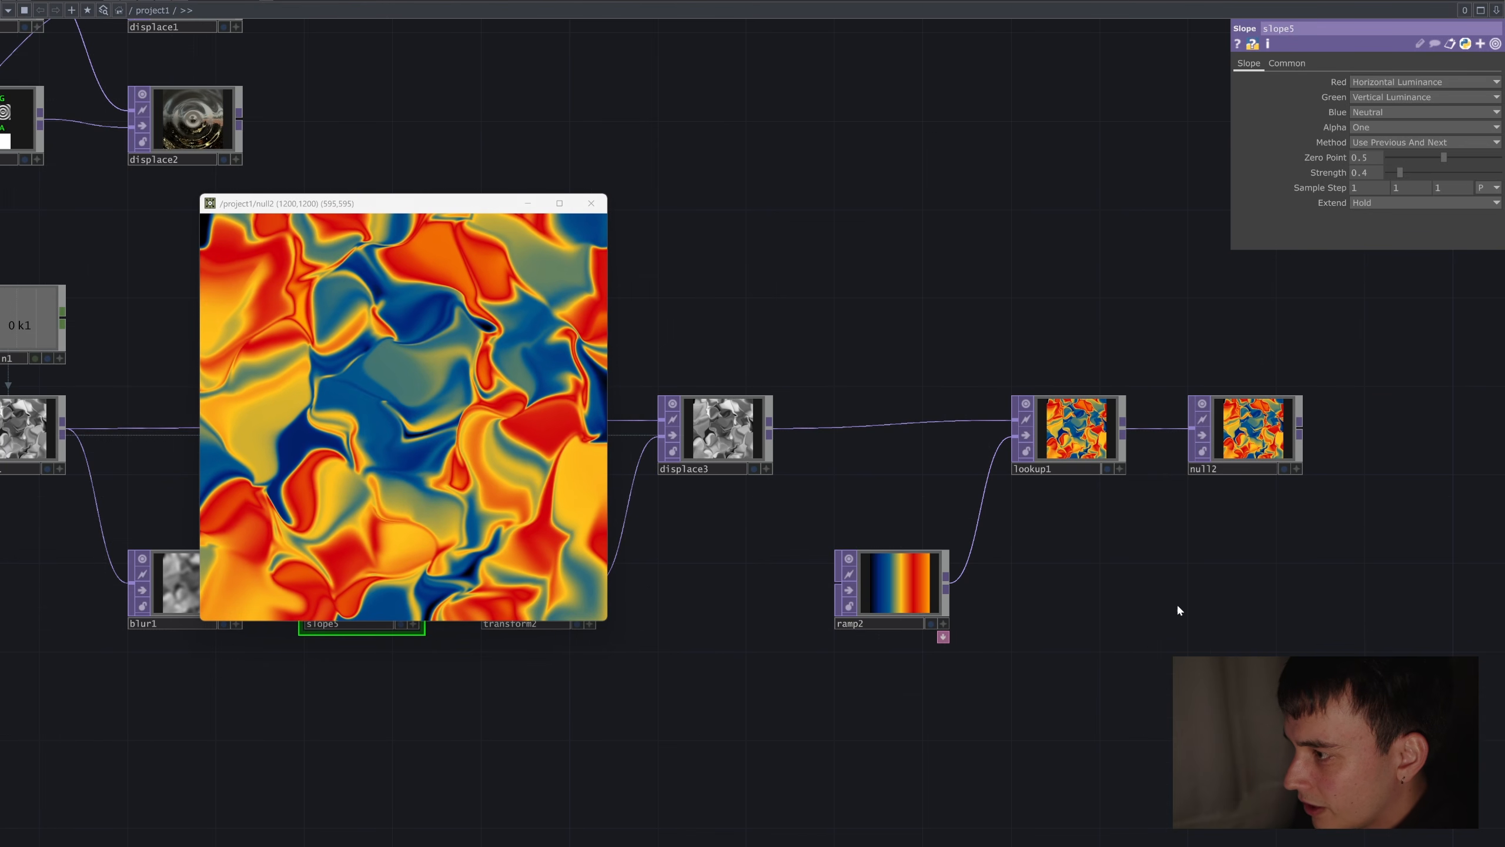
Enlarge the null2 output viewer to 741 by 741 and reposition it over the network.
scroll(1216, 561, "down", 4)
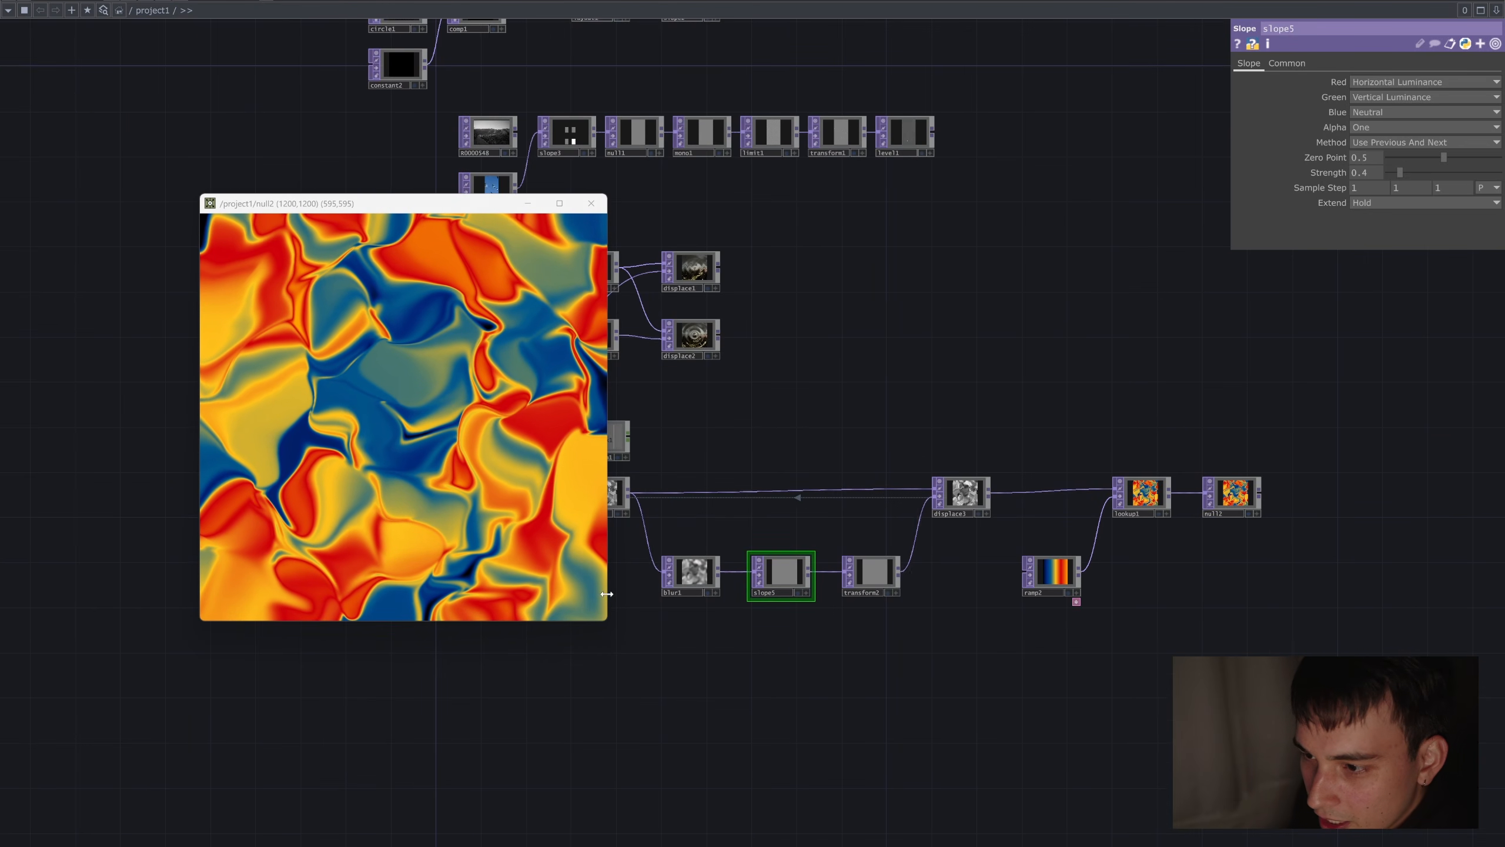
left_click_drag(607, 594, 716, 596)
left_click_drag(559, 202, 608, 190)
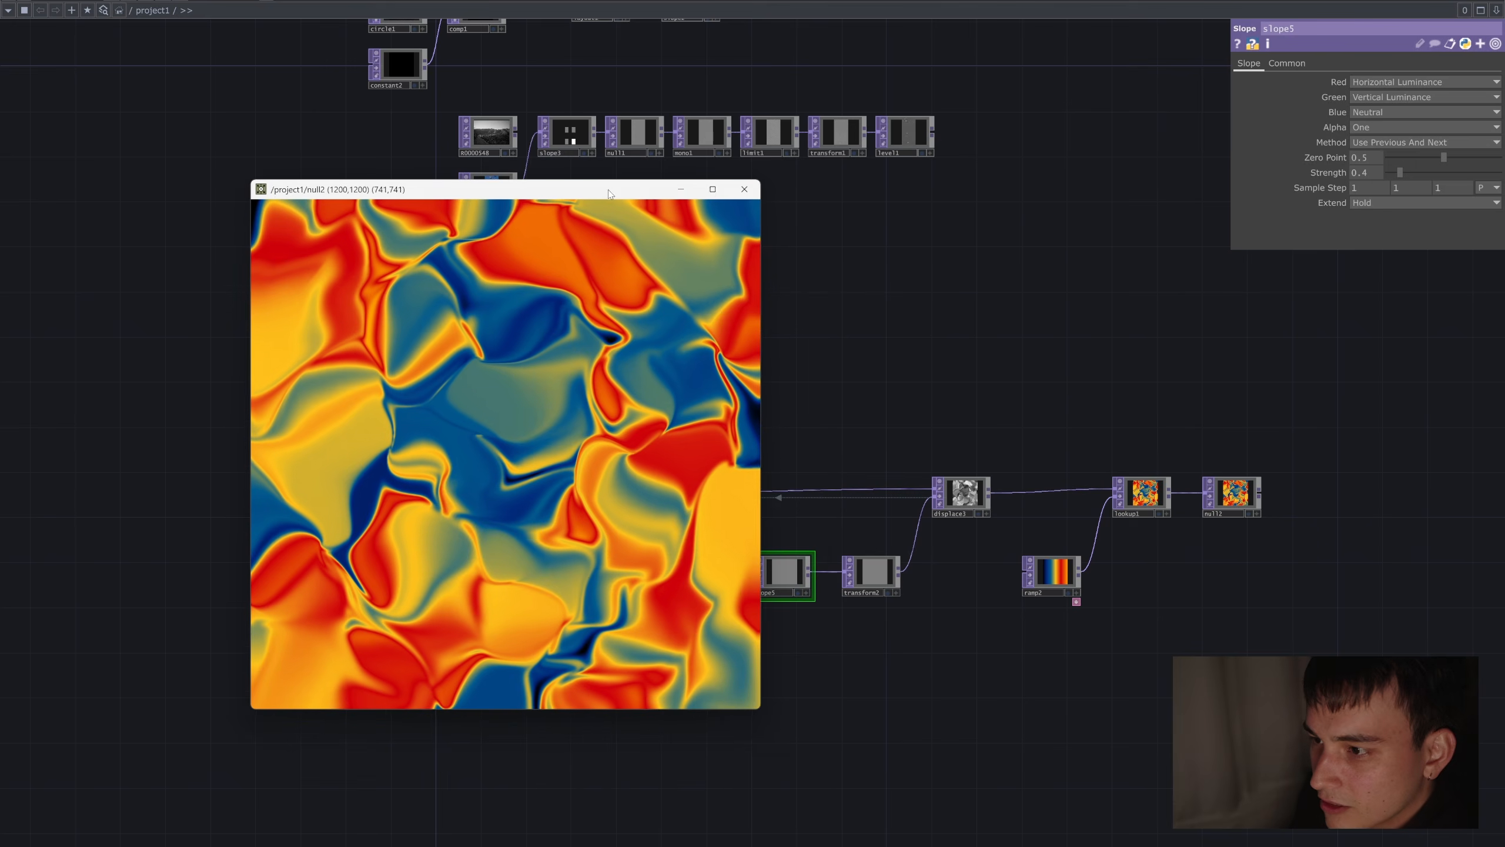
left_click_drag(1010, 398, 1373, 527)
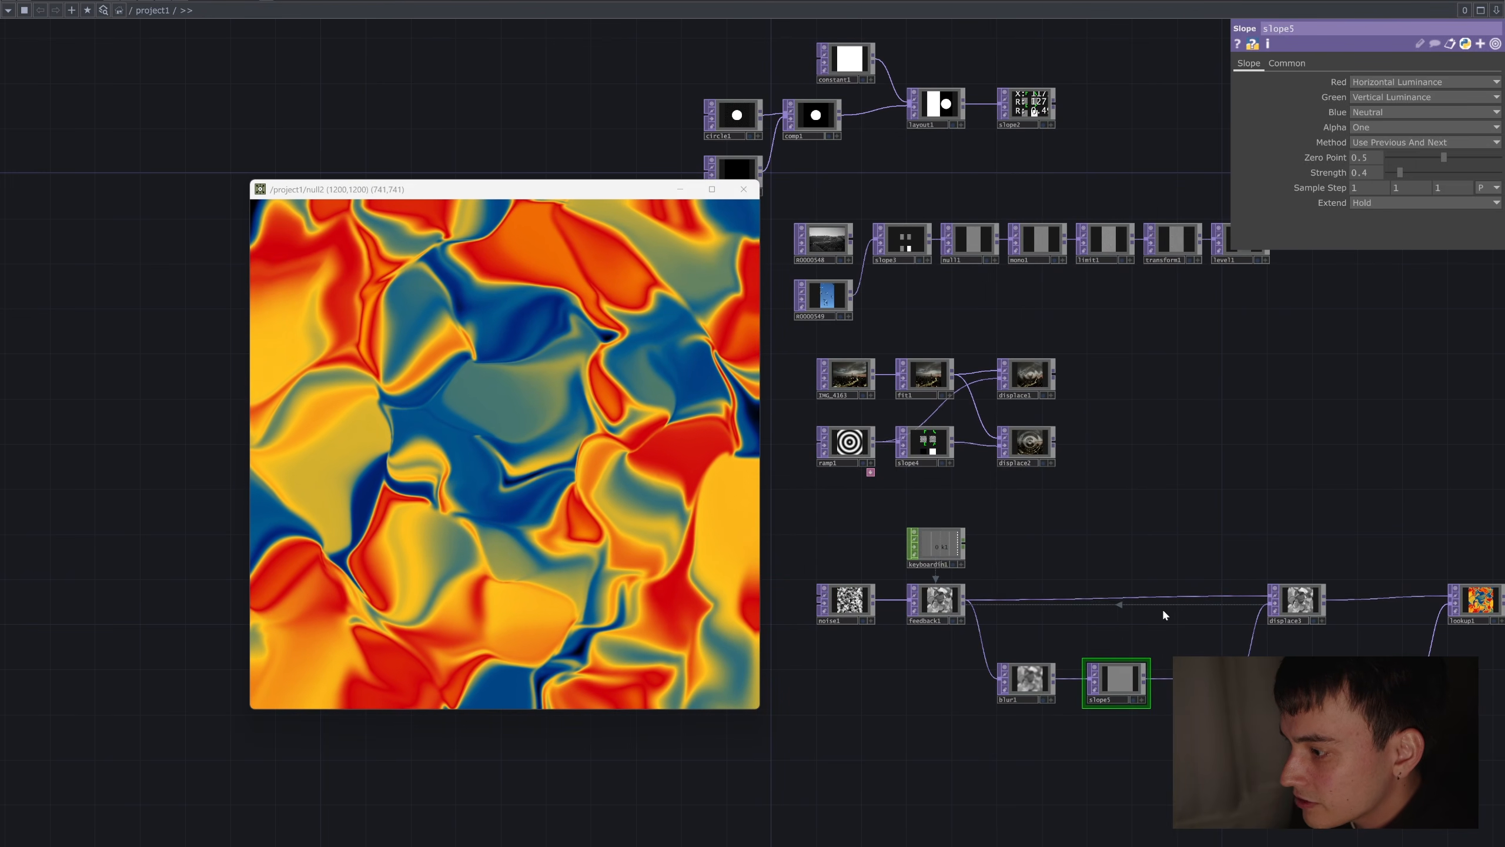
left_click_drag(1139, 427, 1165, 561)
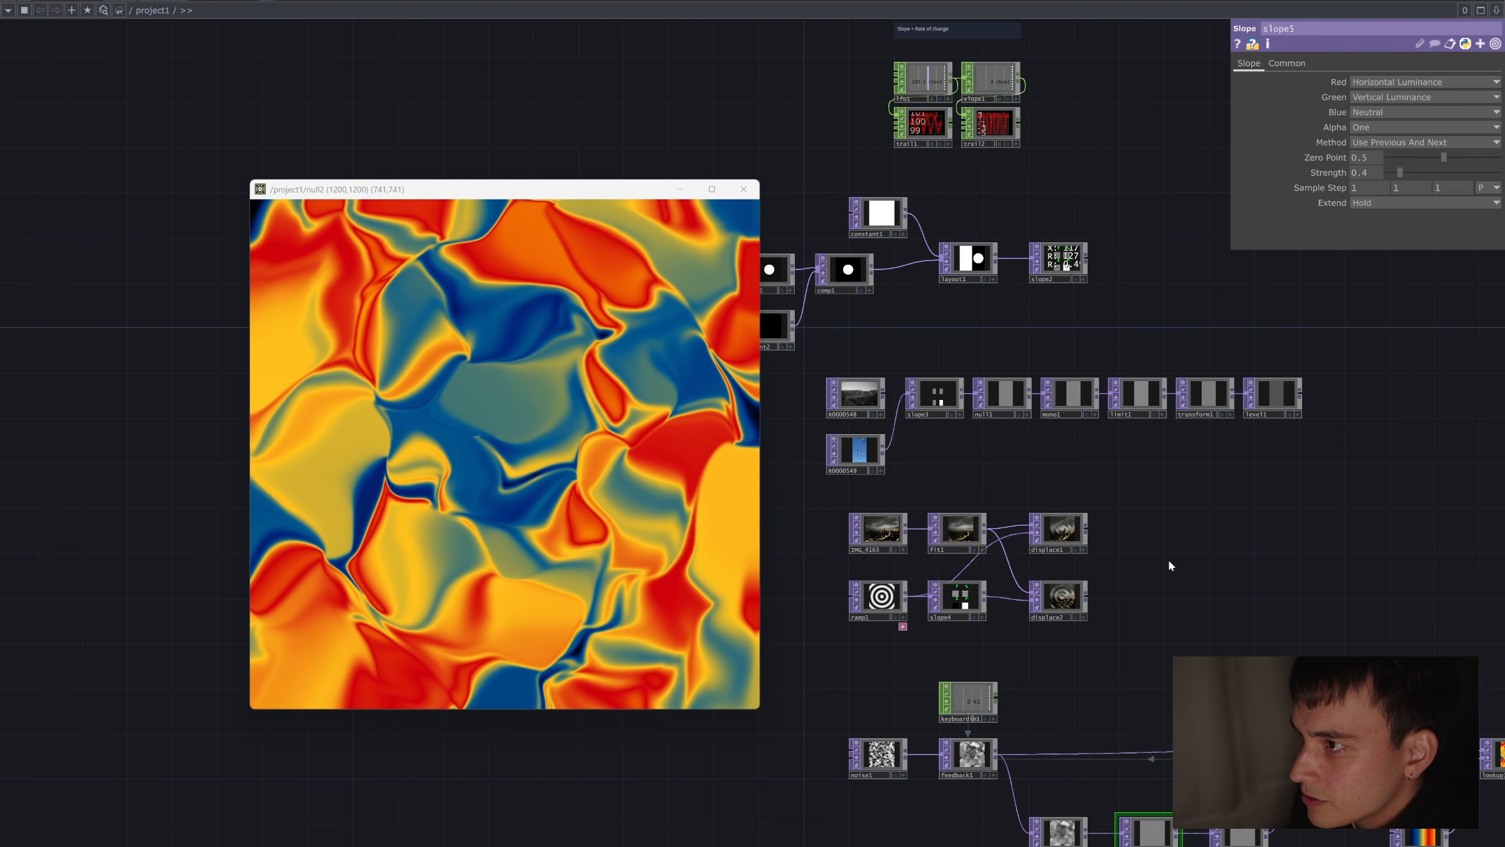
left_click_drag(1320, 694, 1216, 555)
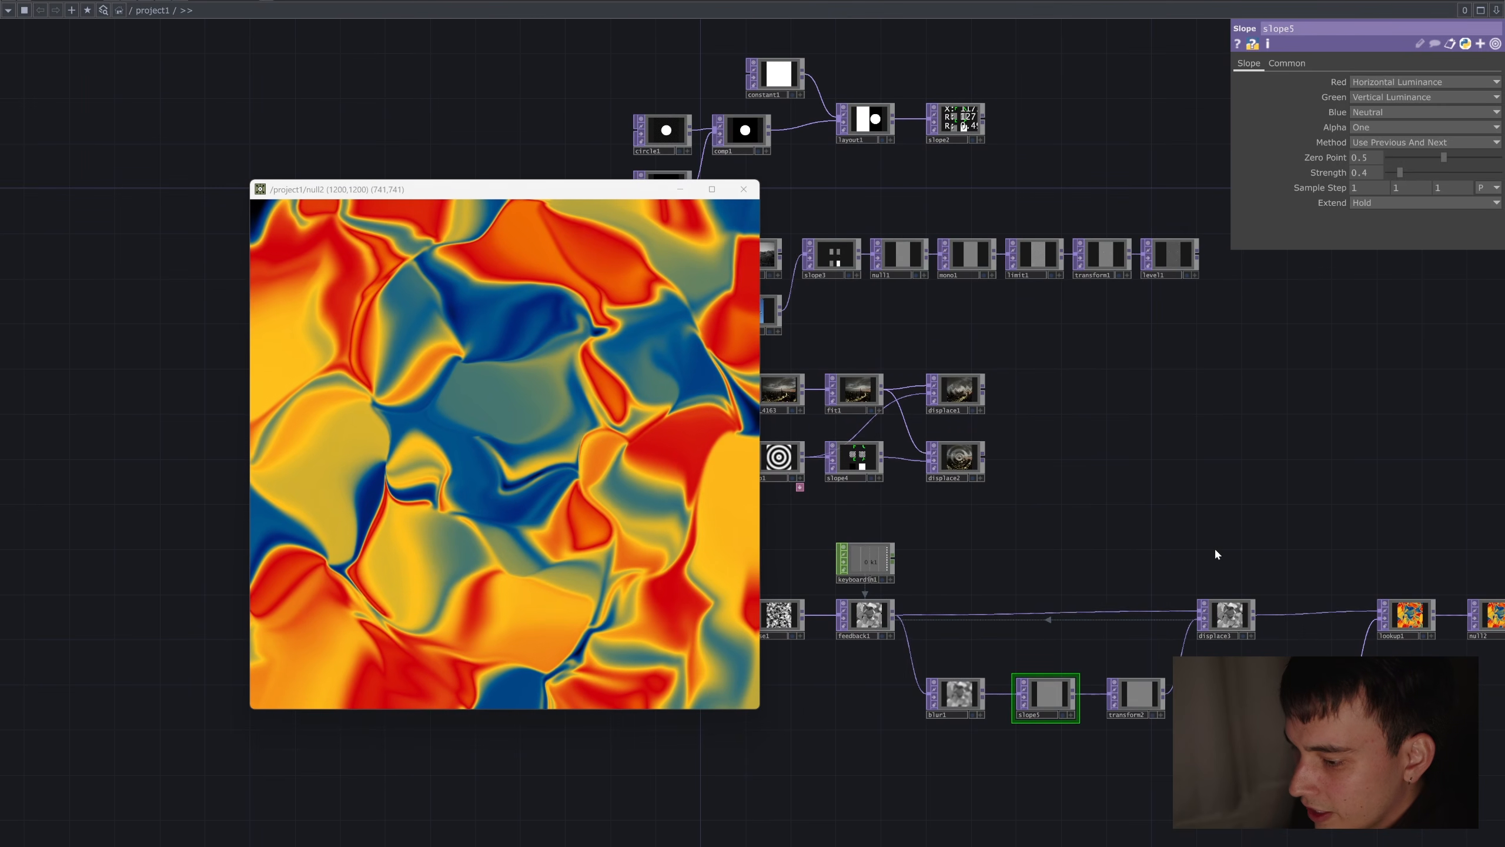